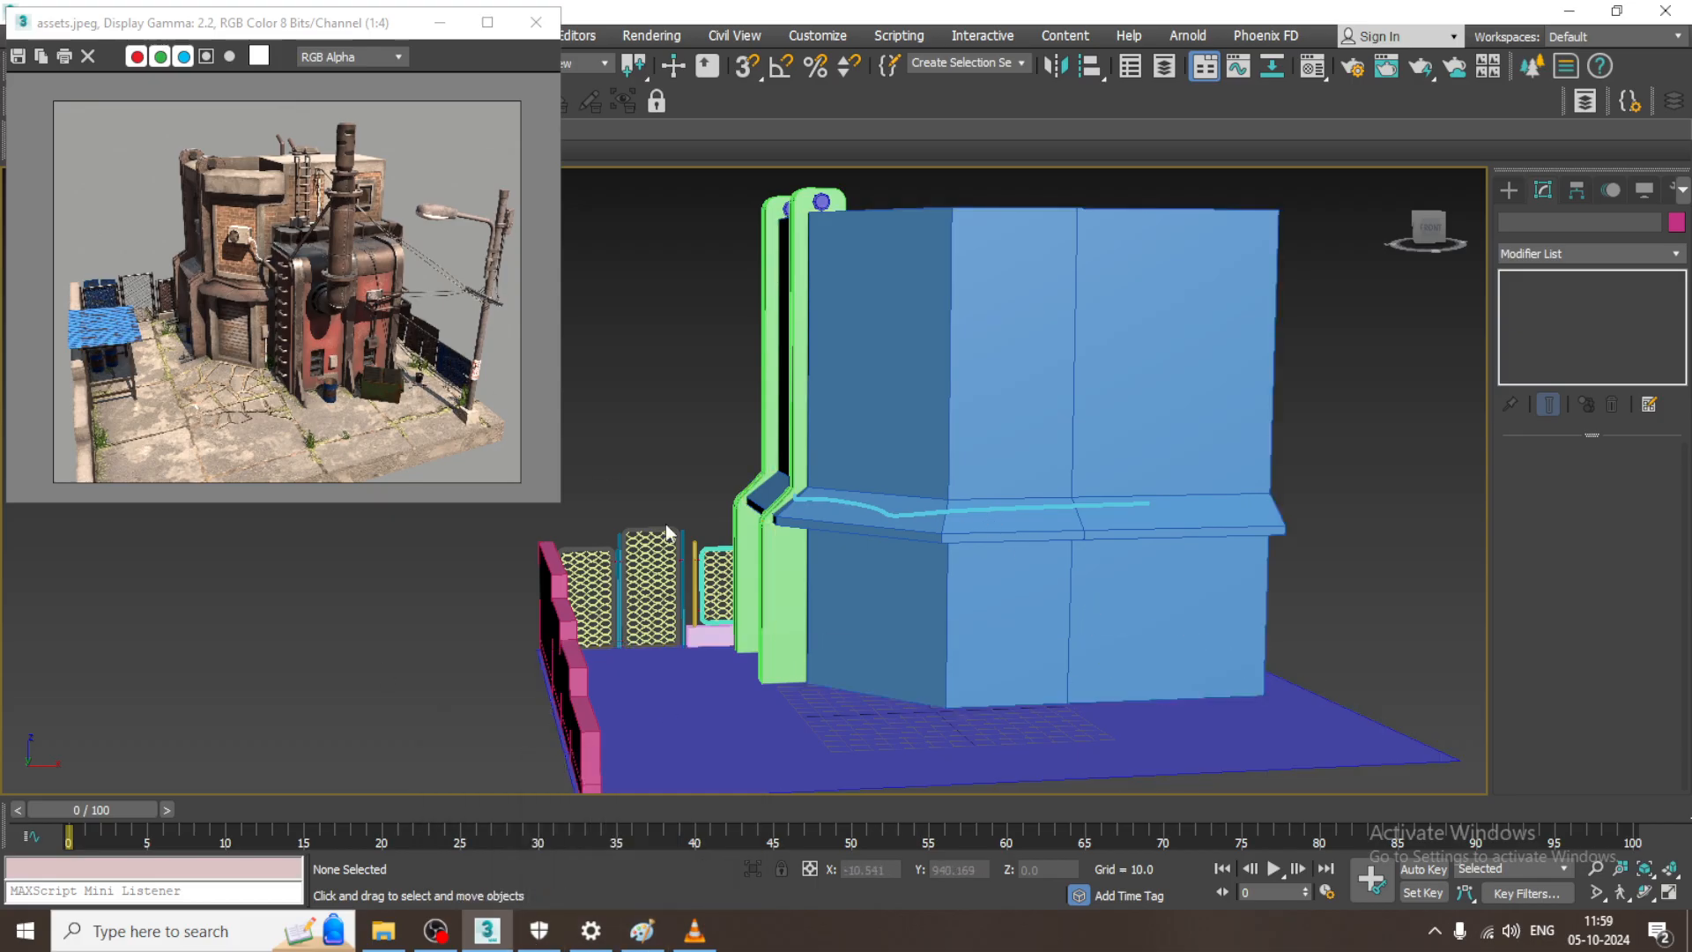
# - Enlarge the reference image window, zoom in on the building it shows and examine the model's matching walls
pyautogui.moveTo(565, 509); pyautogui.dragTo(703, 686)
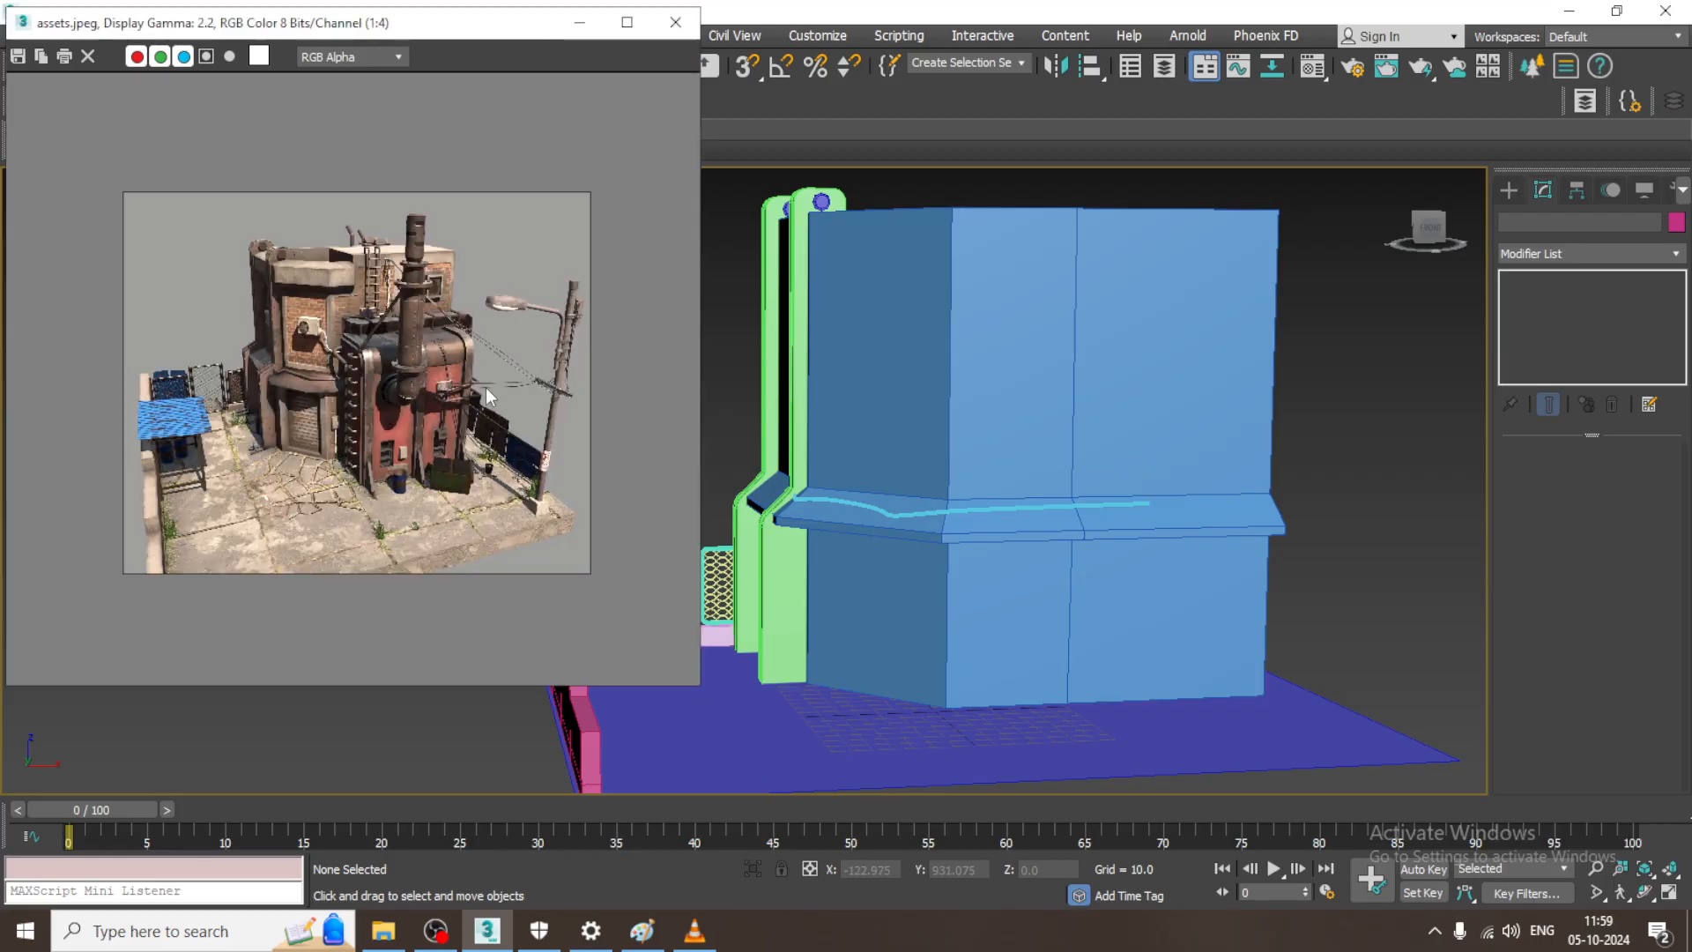
pyautogui.scroll(1, 293, 333)
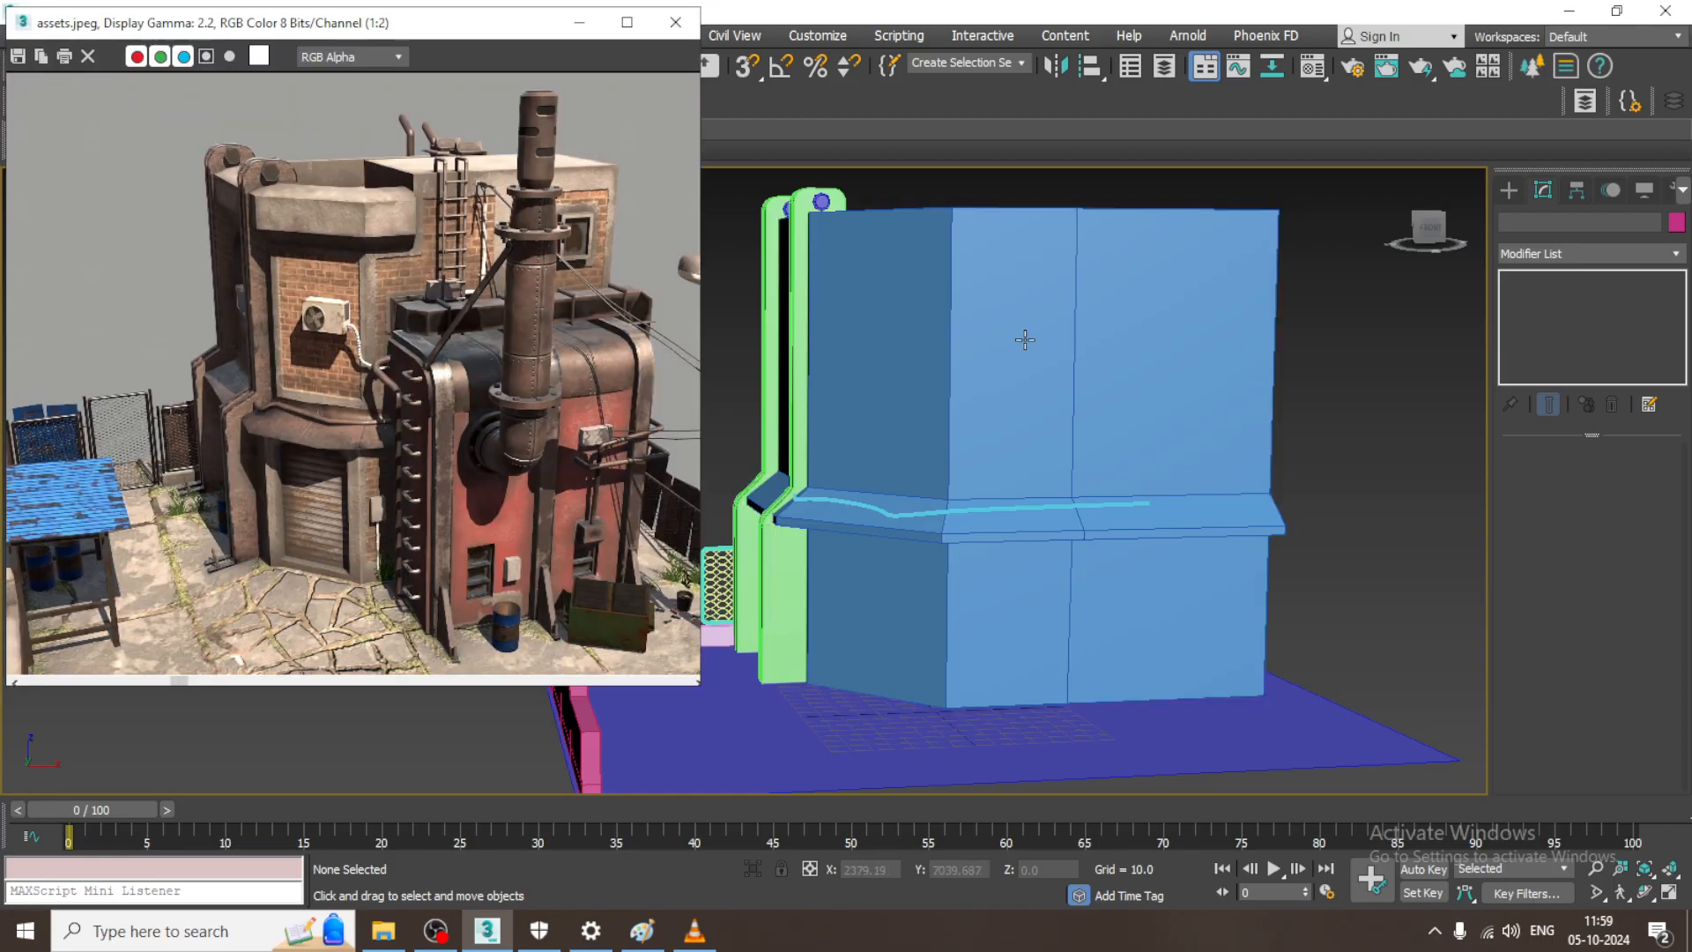
pyautogui.keyDown('alt'); pyautogui.moveTo(1039, 343); pyautogui.dragTo(1128, 345, button='middle'); pyautogui.keyUp('alt')
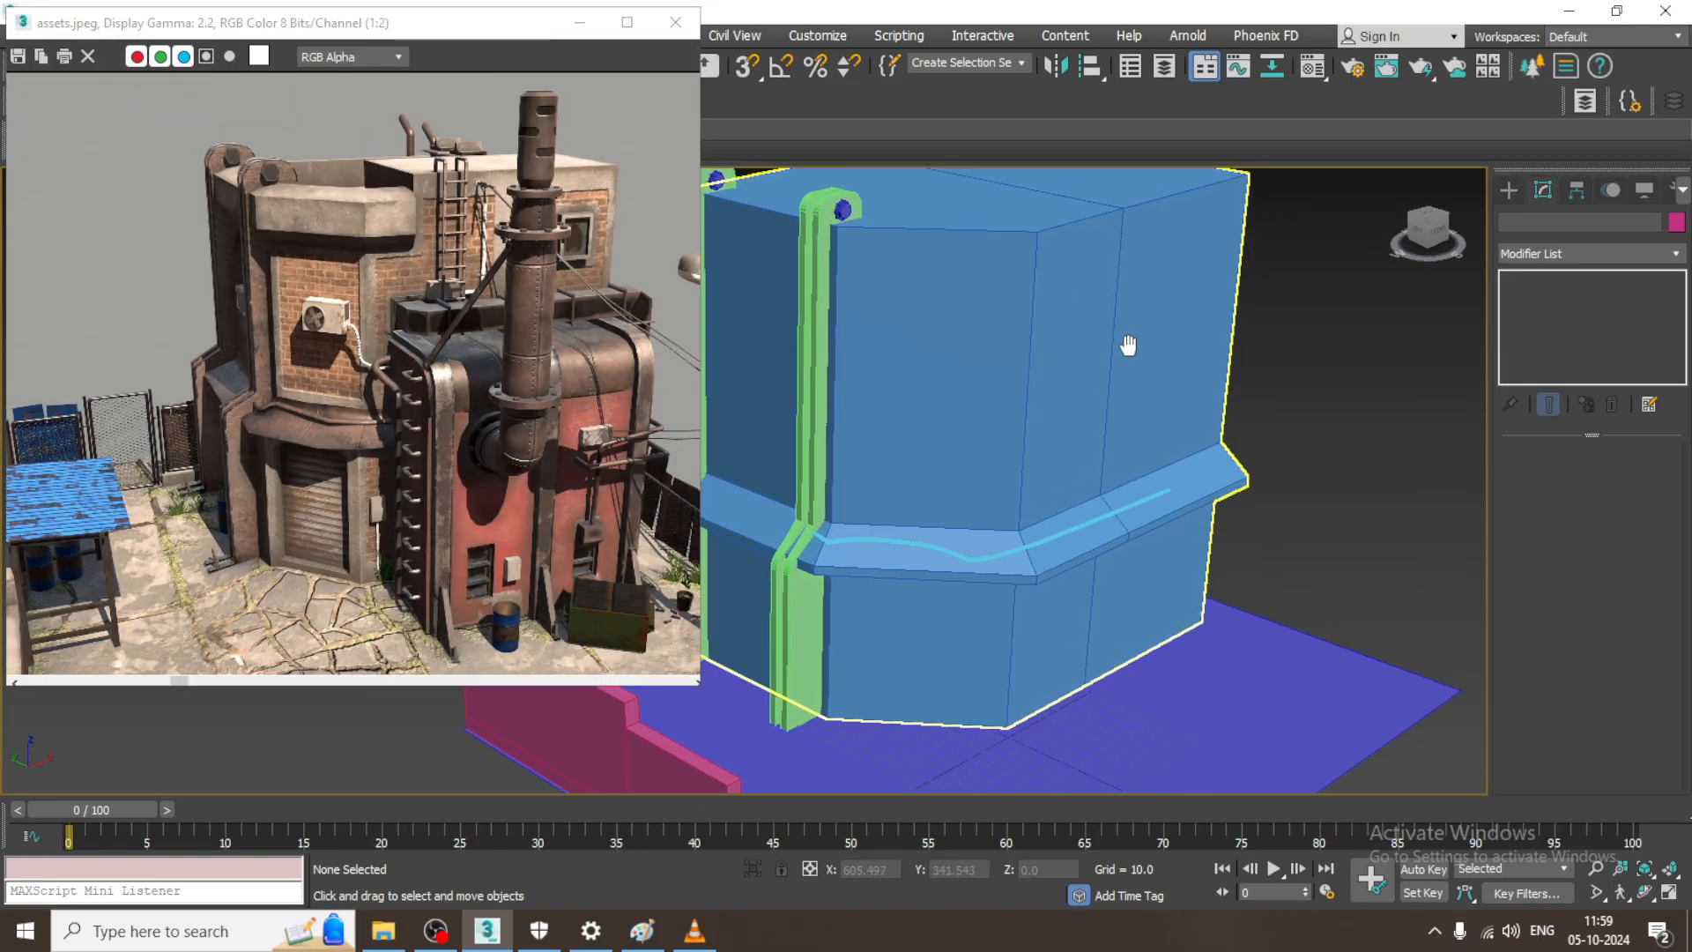
pyautogui.scroll(5, 1035, 392)
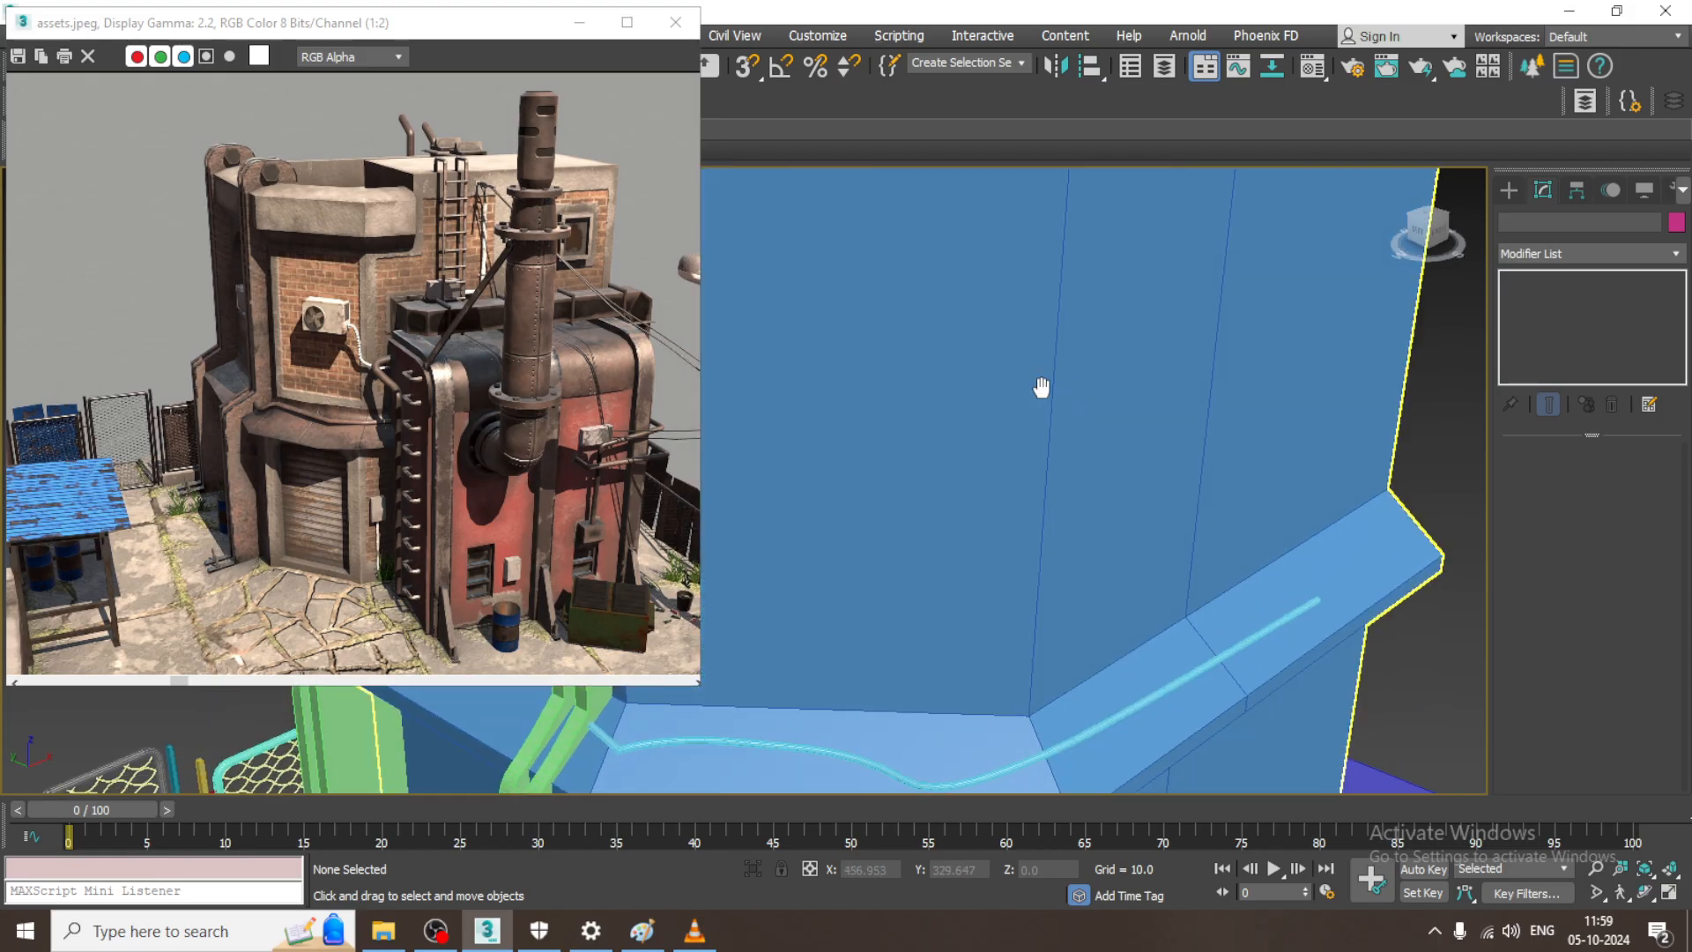
pyautogui.moveTo(1042, 387); pyautogui.dragTo(1068, 410, button='middle')
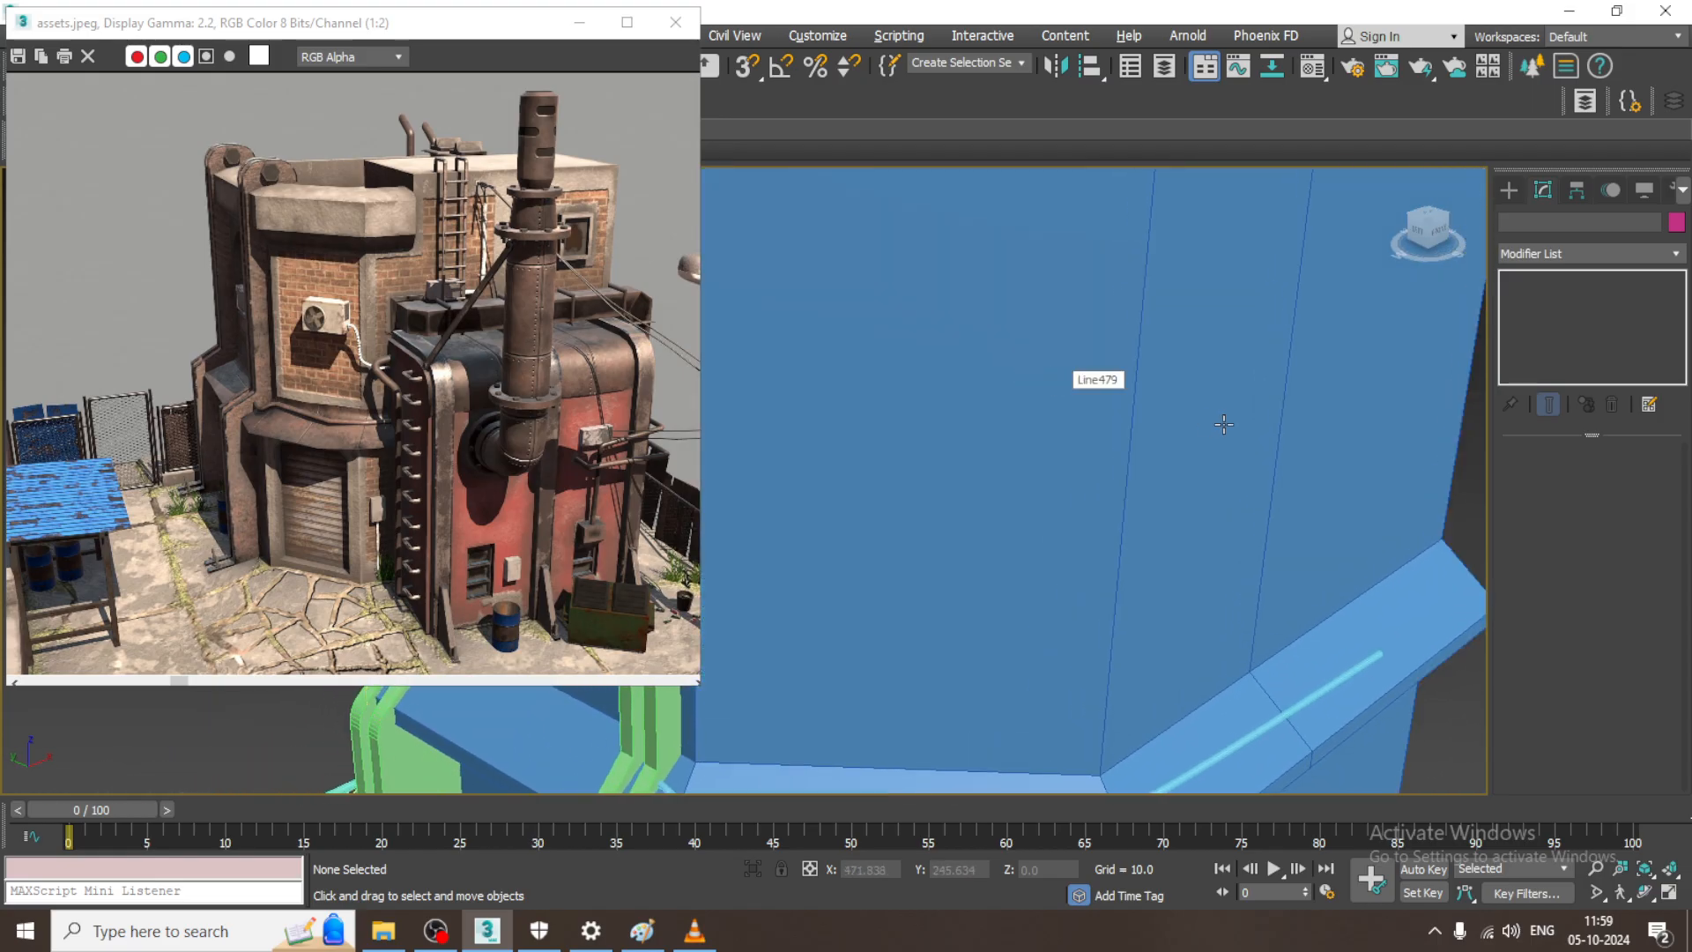
pyautogui.scroll(5, 1095, 378)
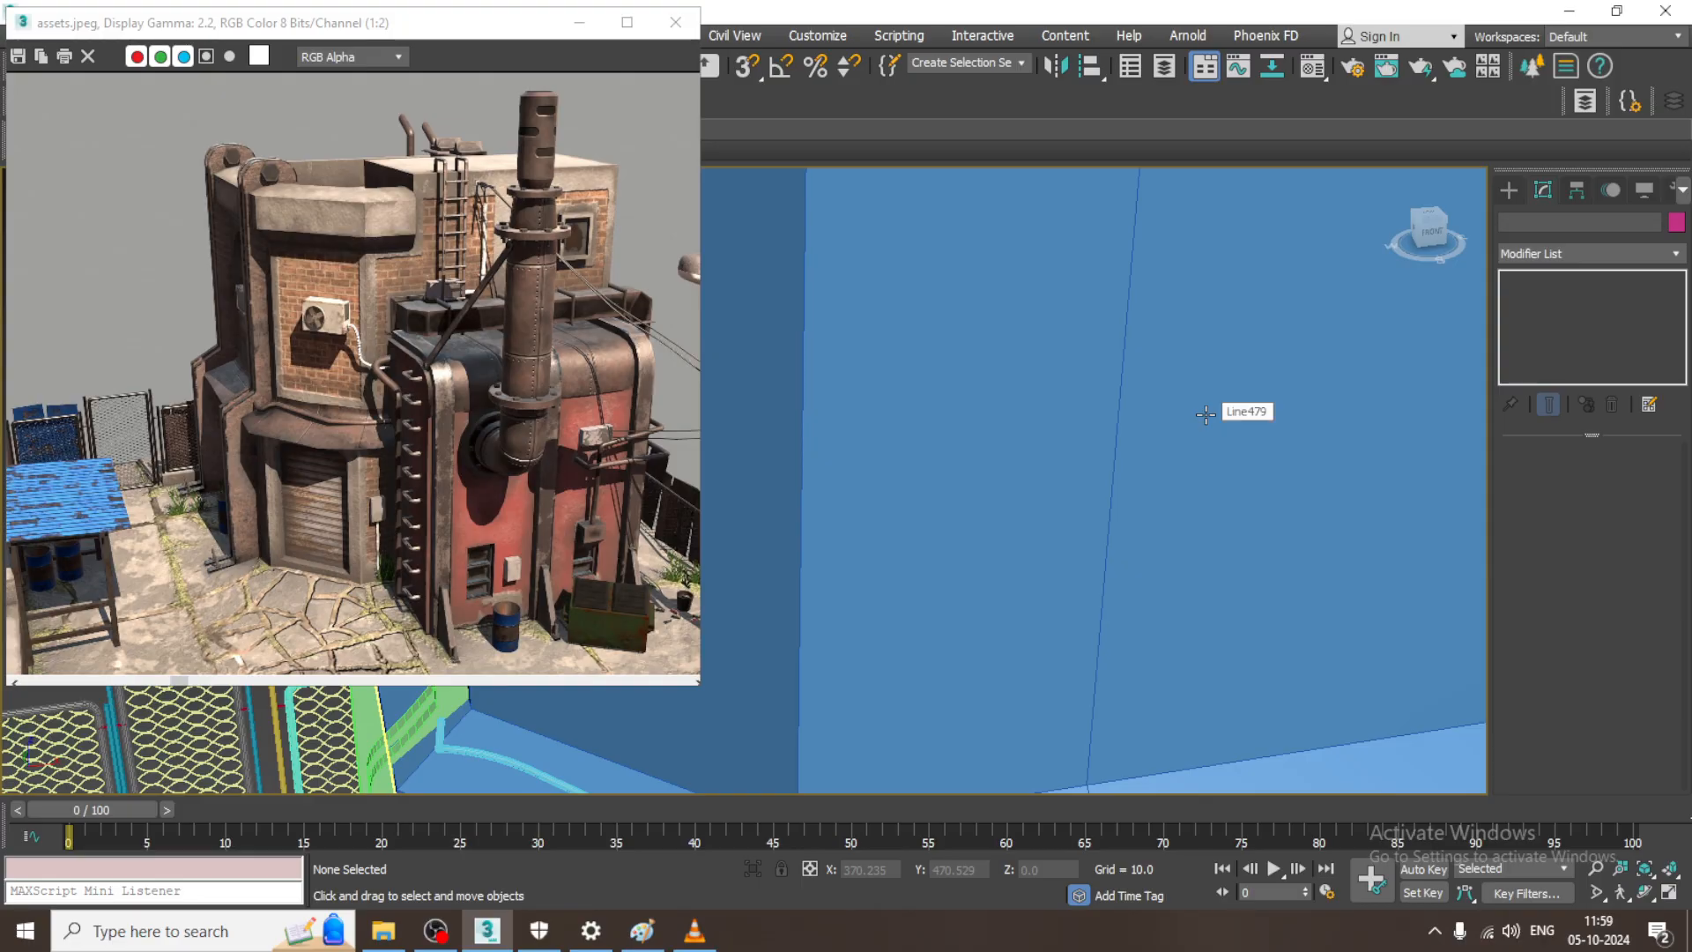
pyautogui.scroll(-6, 1163, 467)
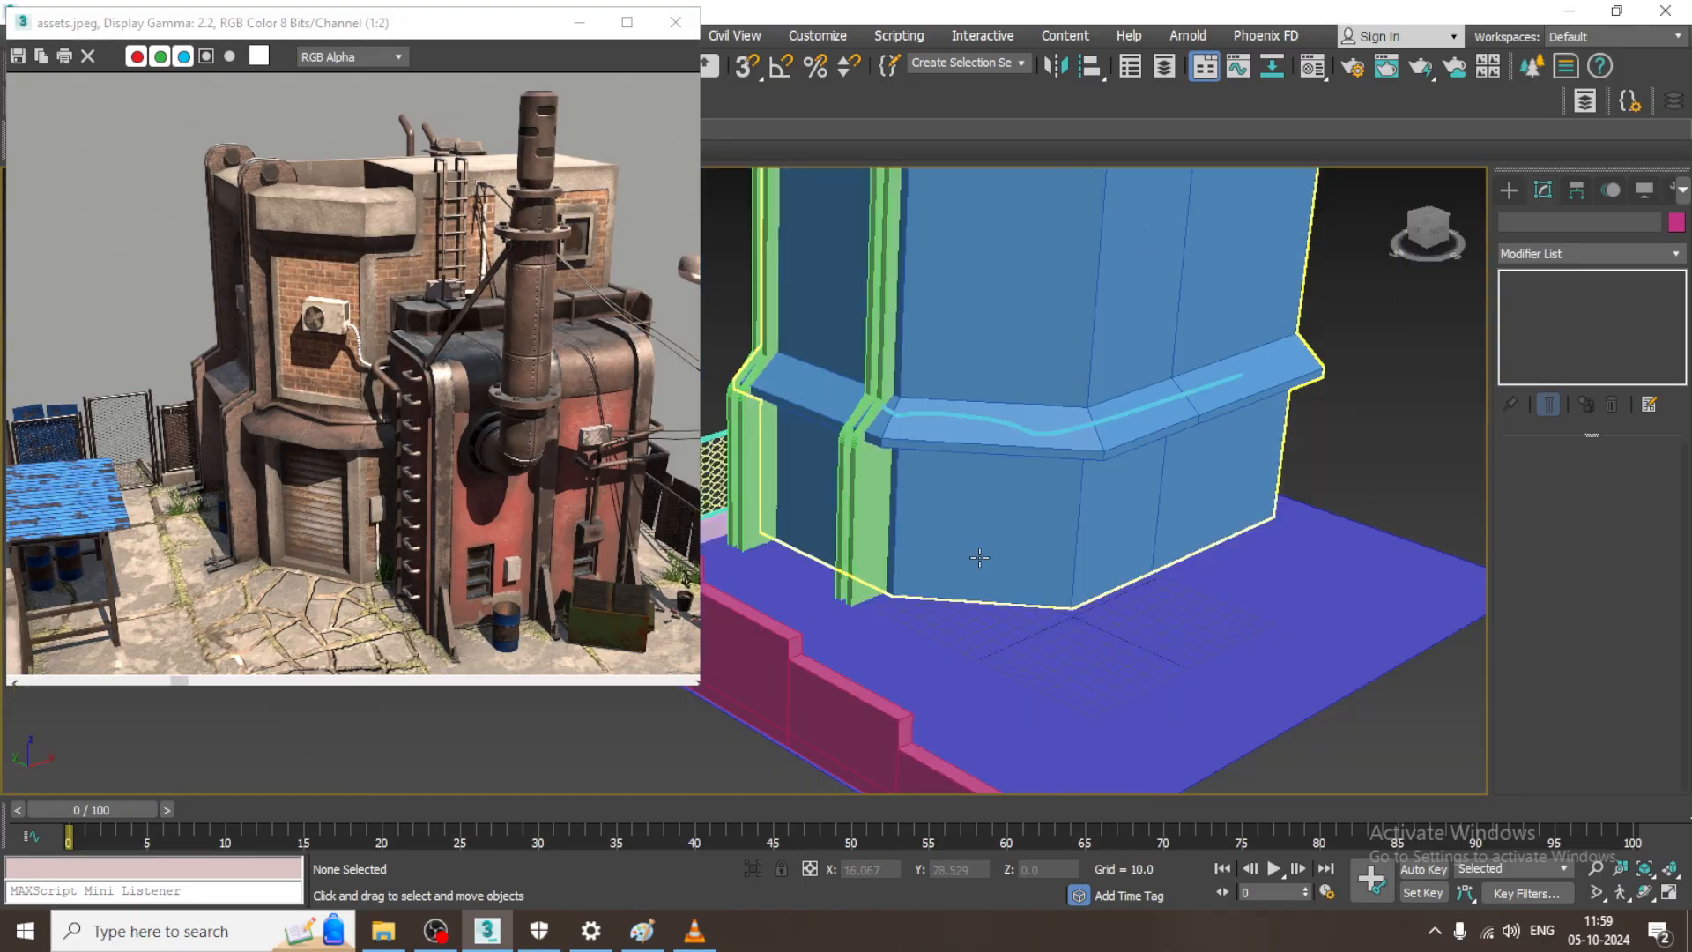
# - Cut an edge across the building's roof from one corner of the angled front face to the back edge
pyautogui.click(1108, 385)
pyautogui.moveTo(1109, 385)
pyautogui.keyDown('alt'); pyautogui.mouseDown(button='middle')
pyautogui.moveTo(1080, 547)
pyautogui.moveTo(1083, 476)
pyautogui.moveTo(1053, 481)
pyautogui.mouseUp(button='middle'); pyautogui.keyUp('alt')
pyautogui.moveTo(1053, 480)
pyautogui.mouseDown(button='middle')
pyautogui.moveTo(1003, 532)
pyautogui.moveTo(1023, 476)
pyautogui.mouseUp(button='middle')
pyautogui.rightClick(999, 427)
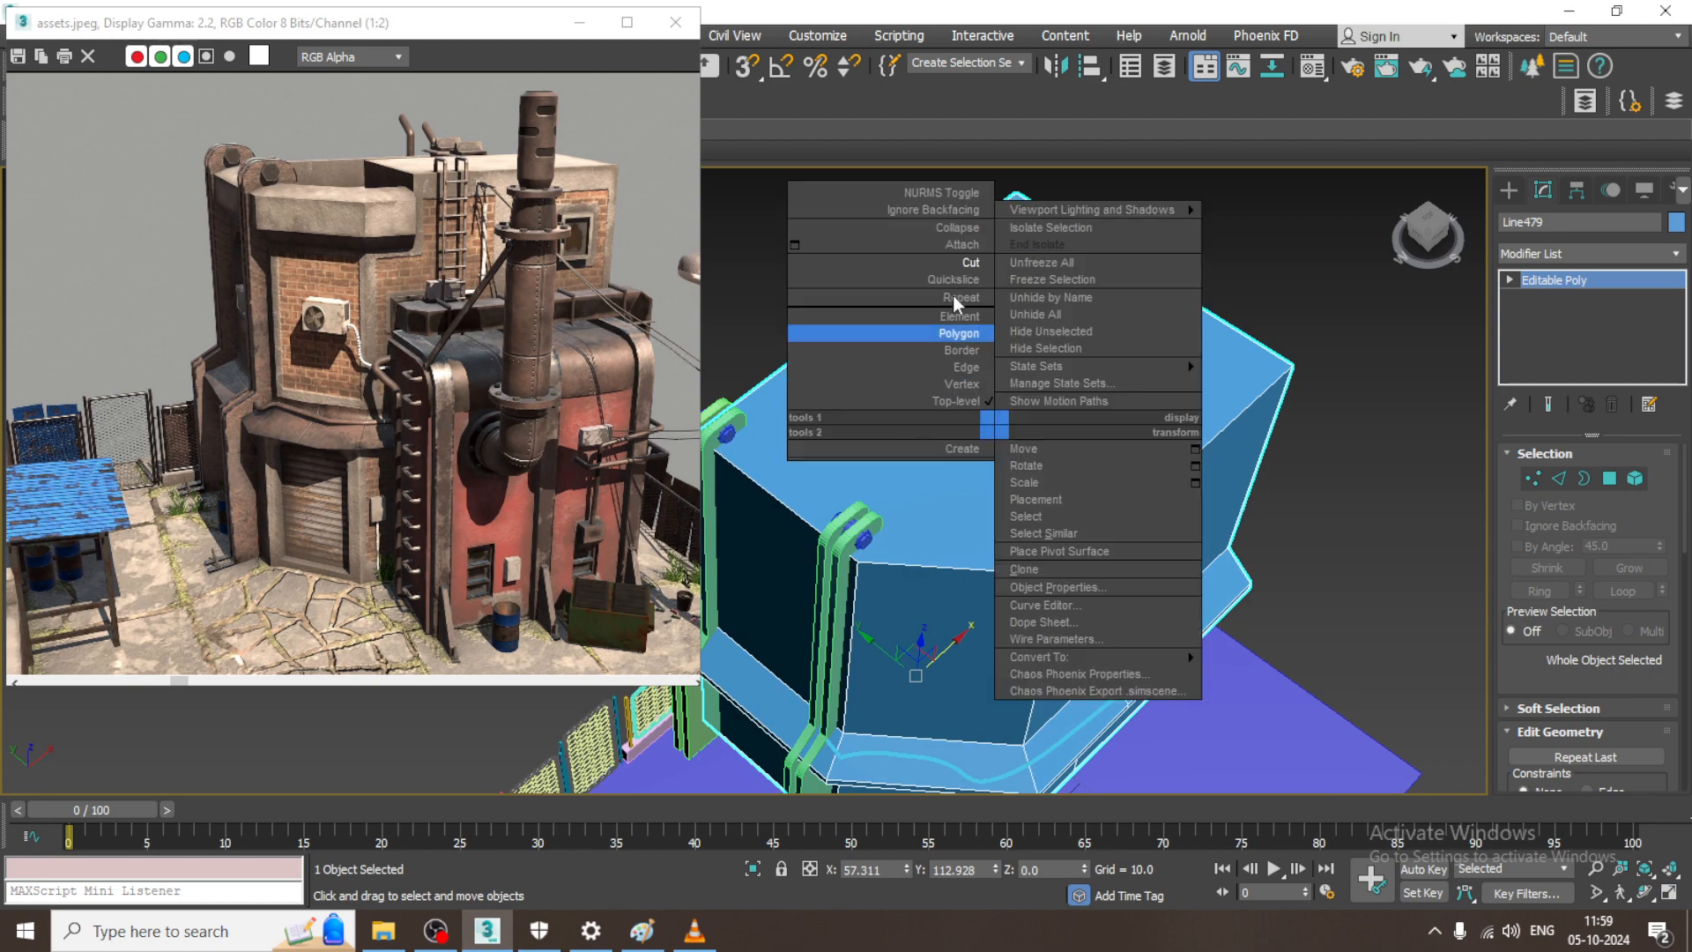
pyautogui.click(956, 260)
pyautogui.click(857, 561)
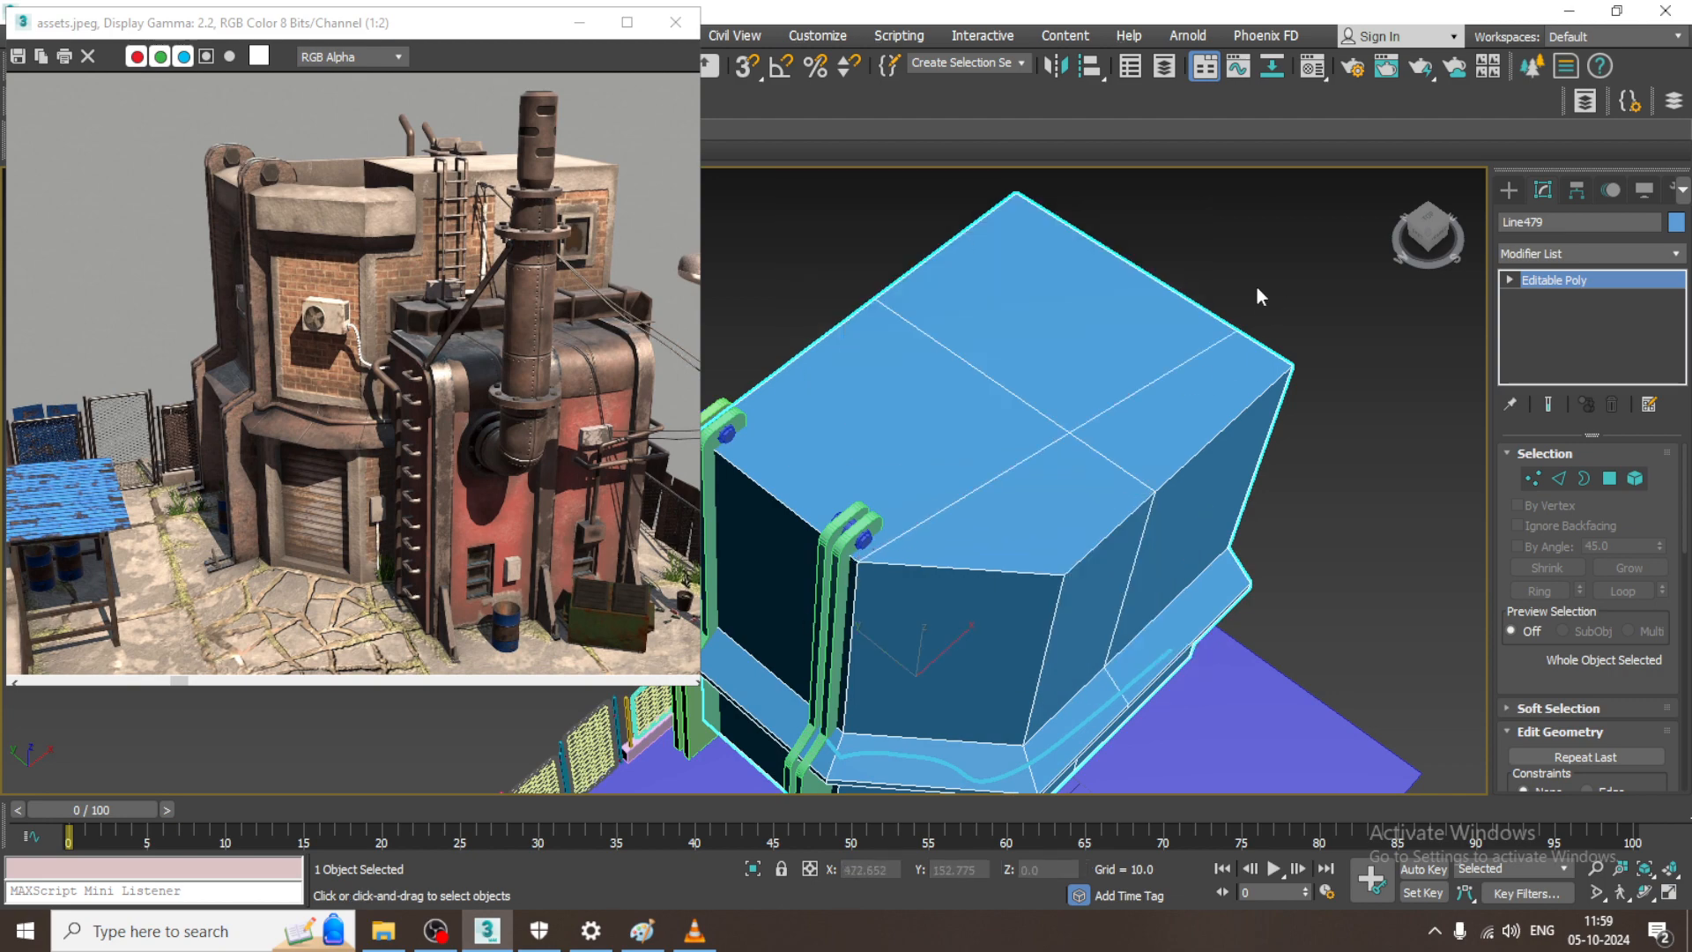
pyautogui.scroll(-3, 1132, 316)
pyautogui.keyDown('alt'); pyautogui.moveTo(1201, 344); pyautogui.dragTo(996, 302, button='middle'); pyautogui.keyUp('alt')
pyautogui.keyDown('alt'); pyautogui.moveTo(1115, 381); pyautogui.dragTo(1067, 379, button='middle'); pyautogui.keyUp('alt')
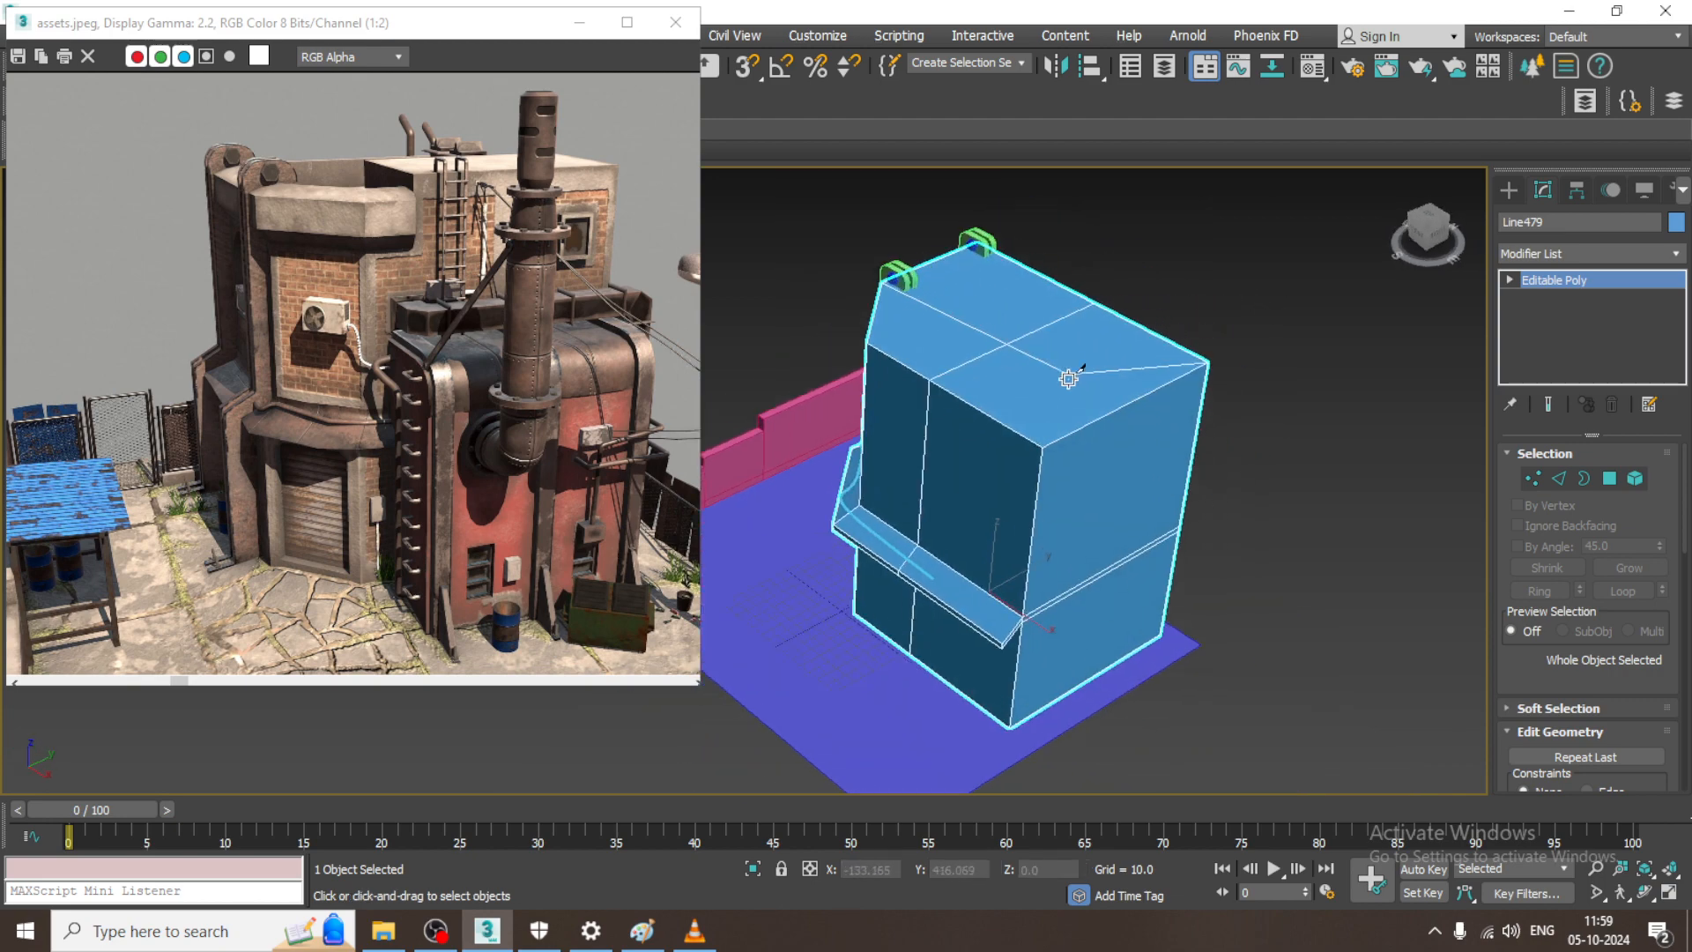
pyautogui.click(1100, 420)
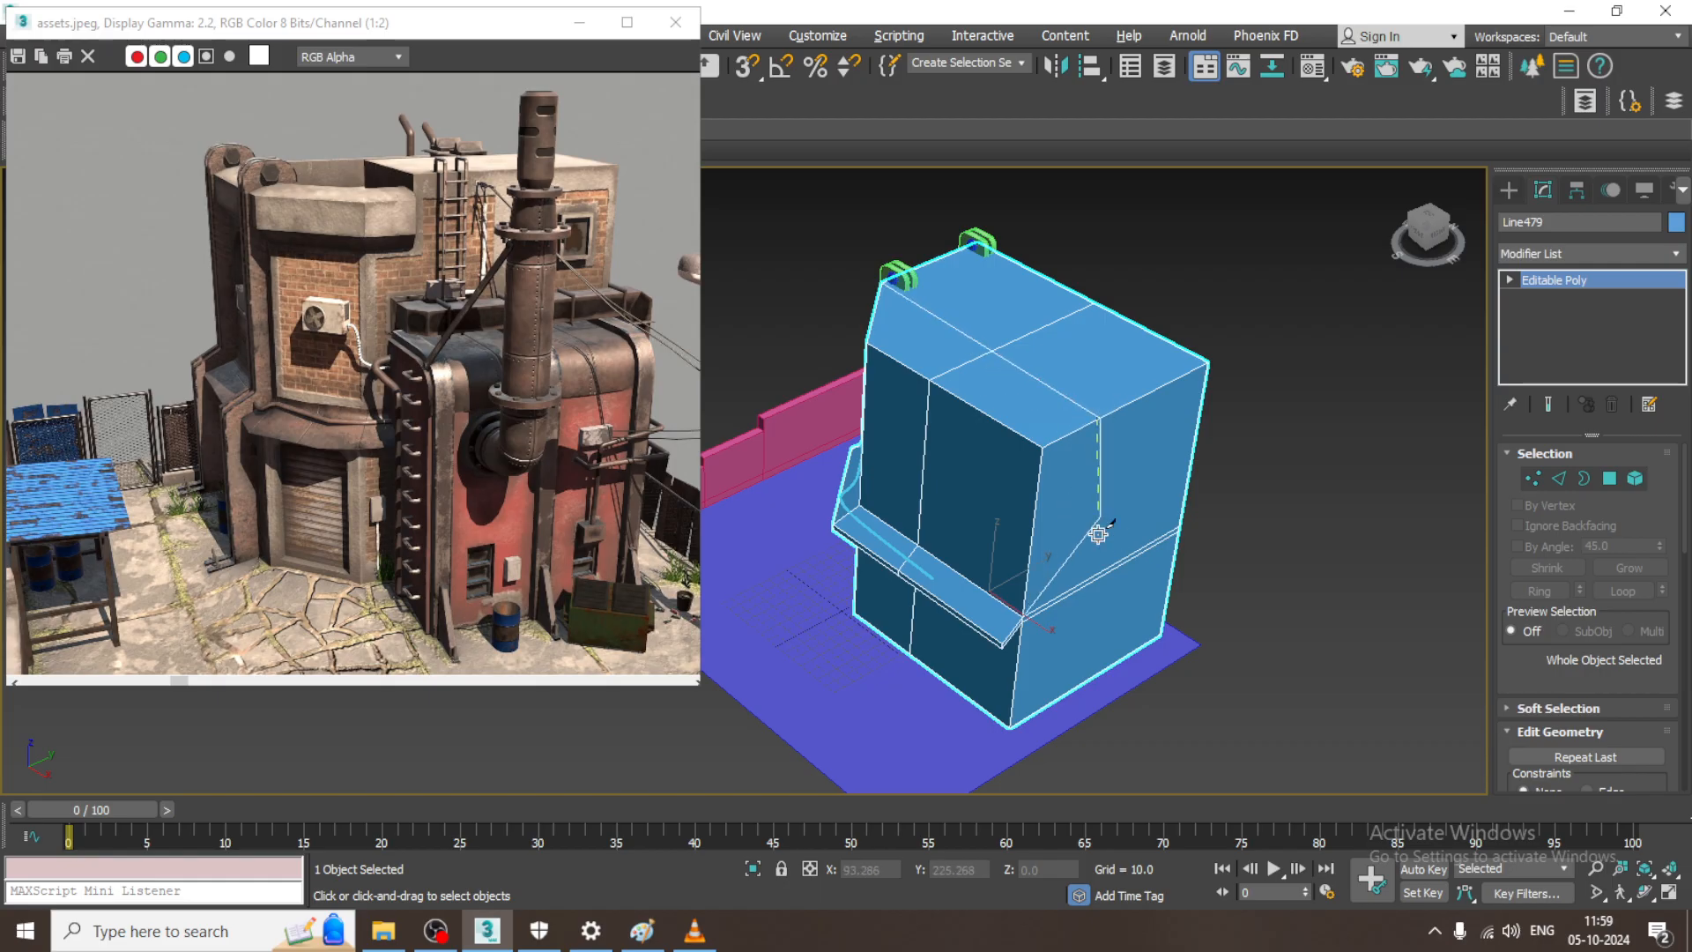
# - Isolate the building and continue the cut down its back wall to the base
pyautogui.keyDown('alt'); pyautogui.moveTo(1098, 532); pyautogui.dragTo(1005, 385, button='middle'); pyautogui.keyUp('alt')
pyautogui.hotkey('alt', 'q')
pyautogui.scroll(-6, 950, 447)
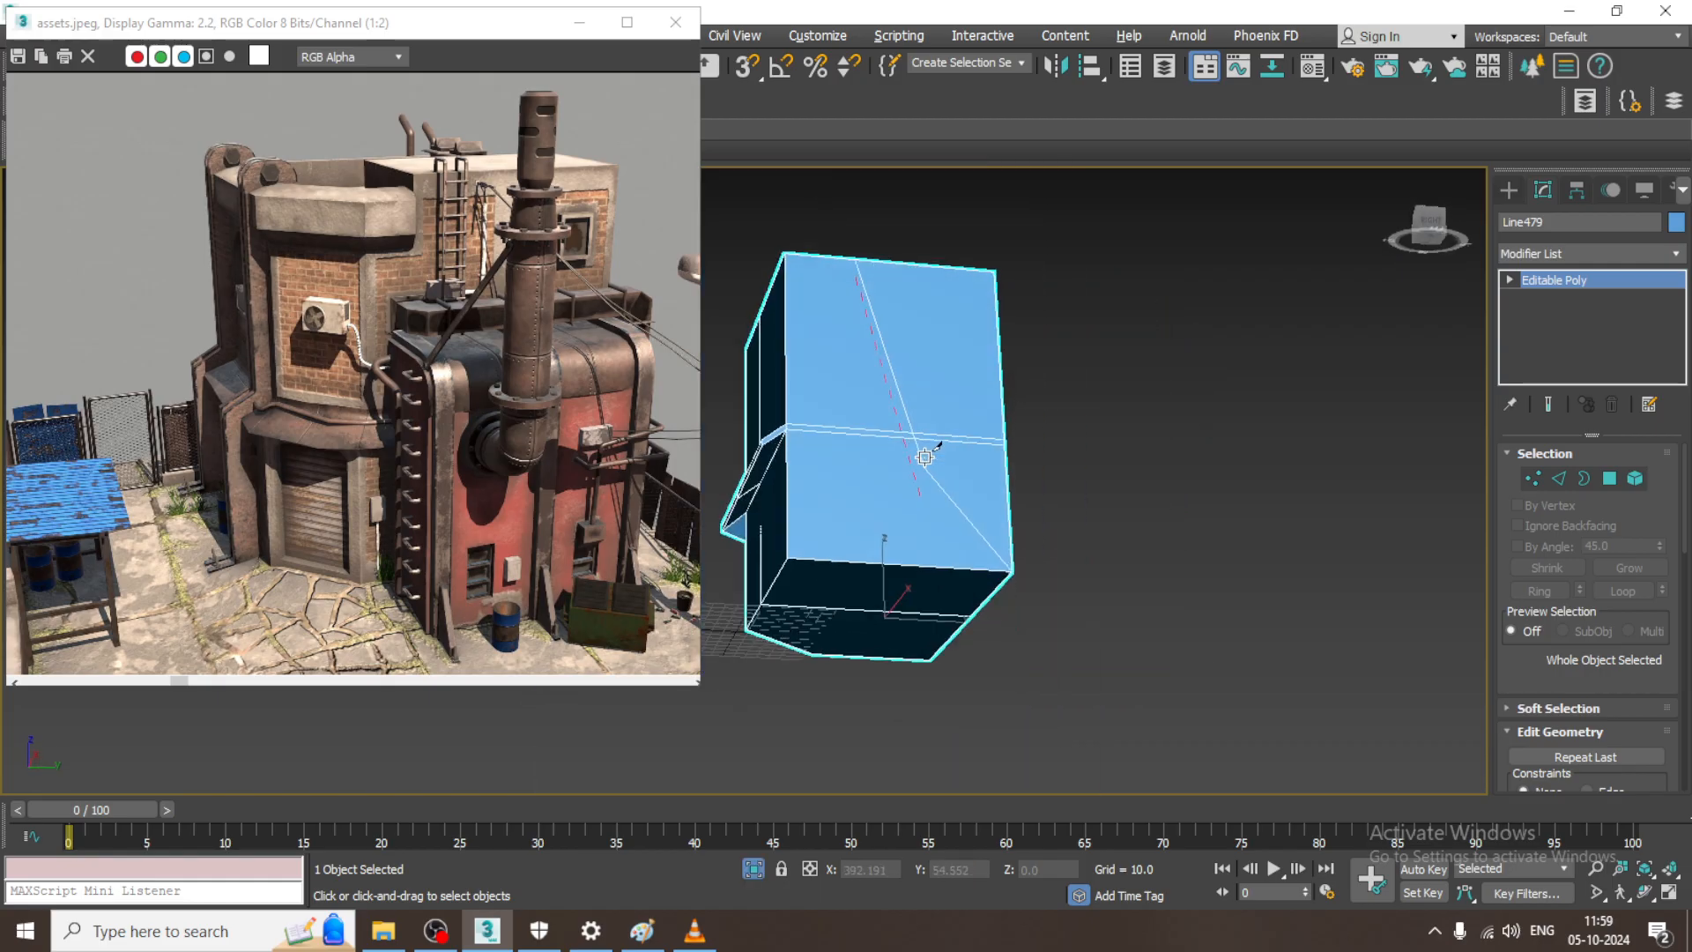
pyautogui.keyDown('alt'); pyautogui.moveTo(844, 567); pyautogui.dragTo(970, 464, button='middle'); pyautogui.keyUp('alt')
# - Cut a second edge from the angled face's other corner across the roof, down the back wall and around the base
pyautogui.scroll(4, 965, 490)
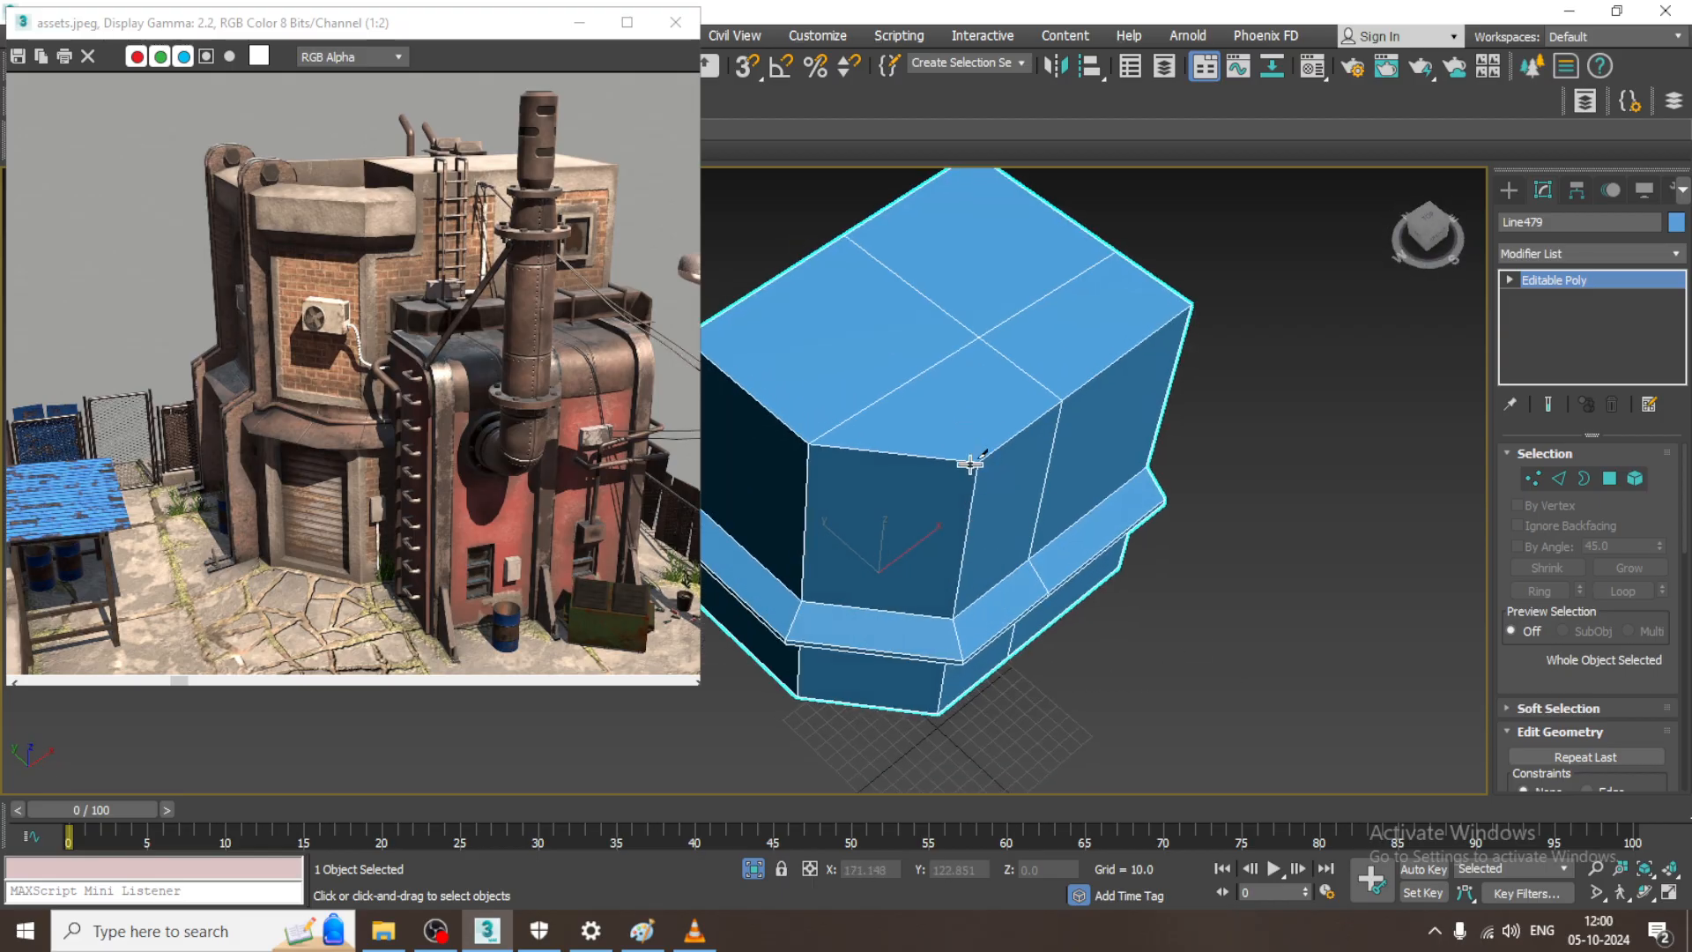
pyautogui.keyDown('alt'); pyautogui.moveTo(816, 332); pyautogui.dragTo(1135, 425, button='middle'); pyautogui.keyUp('alt')
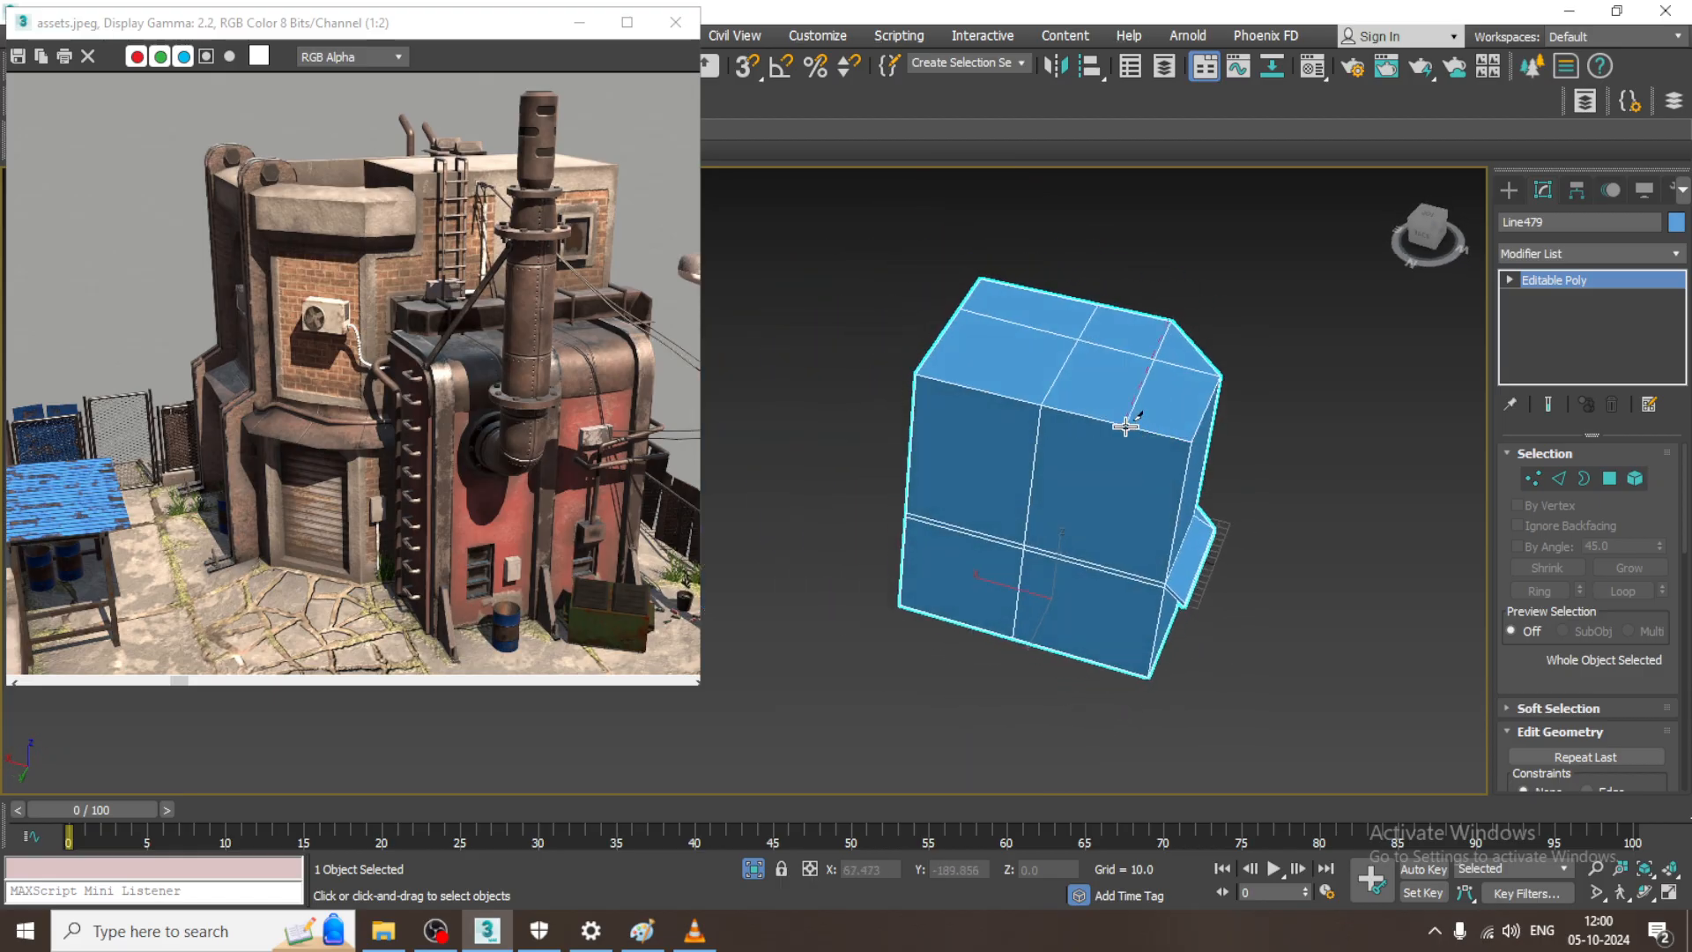
pyautogui.keyDown('alt'); pyautogui.moveTo(1075, 616); pyautogui.dragTo(1122, 490, button='middle'); pyautogui.keyUp('alt')
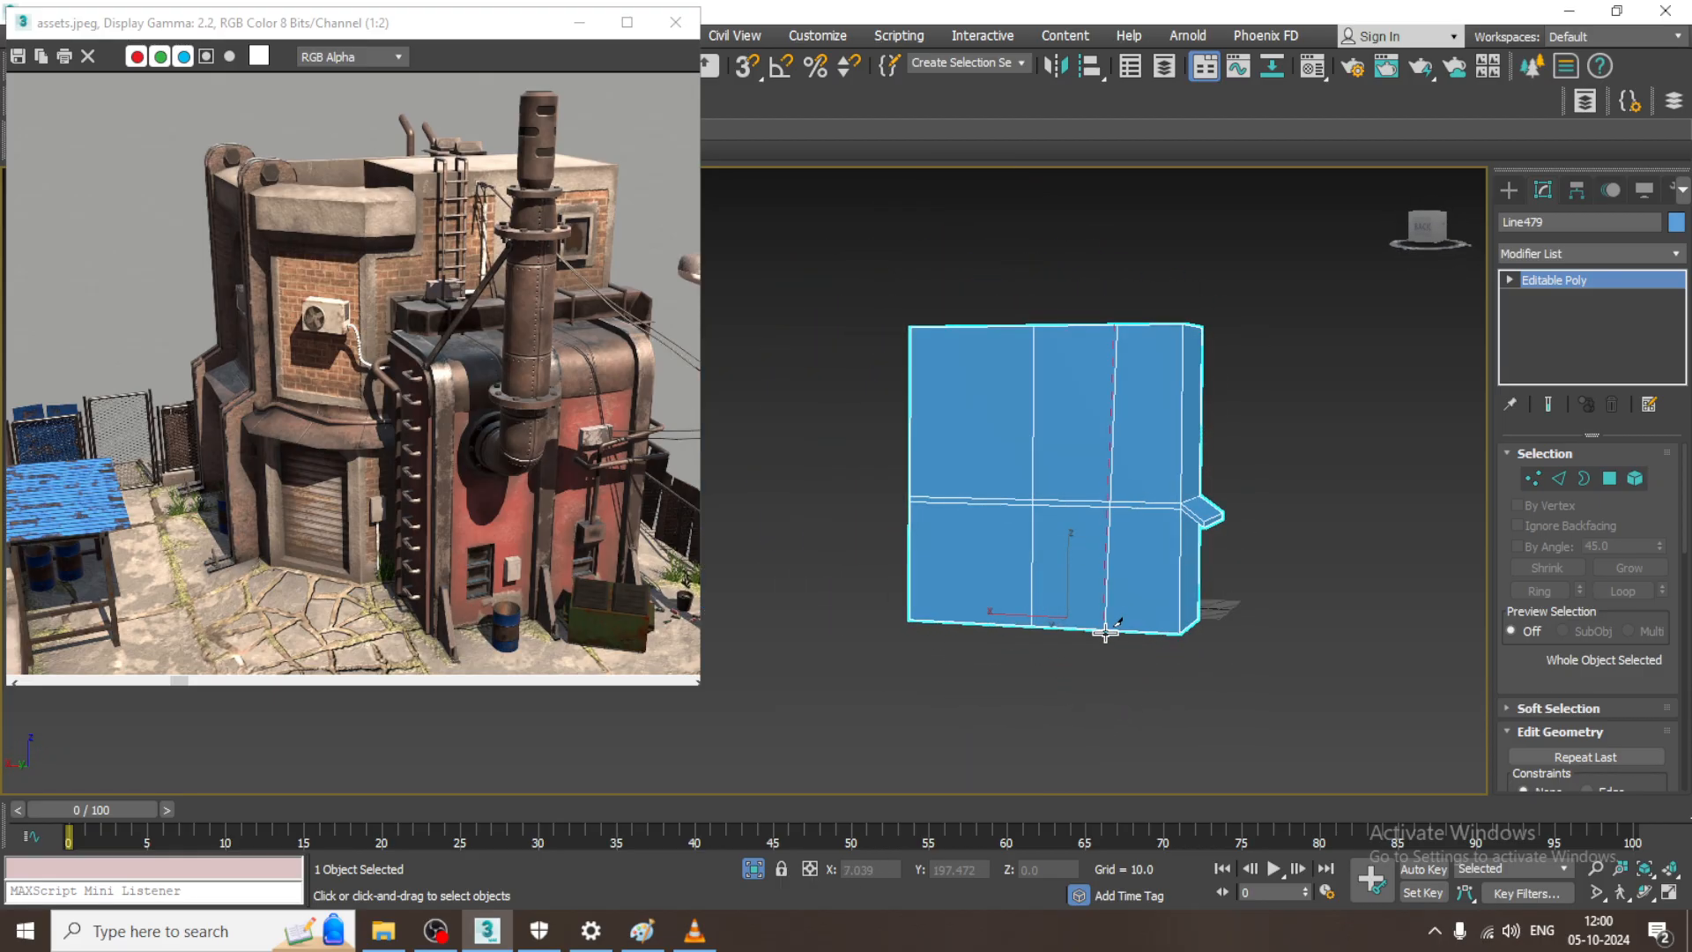
pyautogui.click(1110, 630)
pyautogui.keyDown('alt'); pyautogui.moveTo(1223, 649); pyautogui.dragTo(1188, 480, button='middle'); pyautogui.keyUp('alt')
pyautogui.scroll(5, 1219, 496)
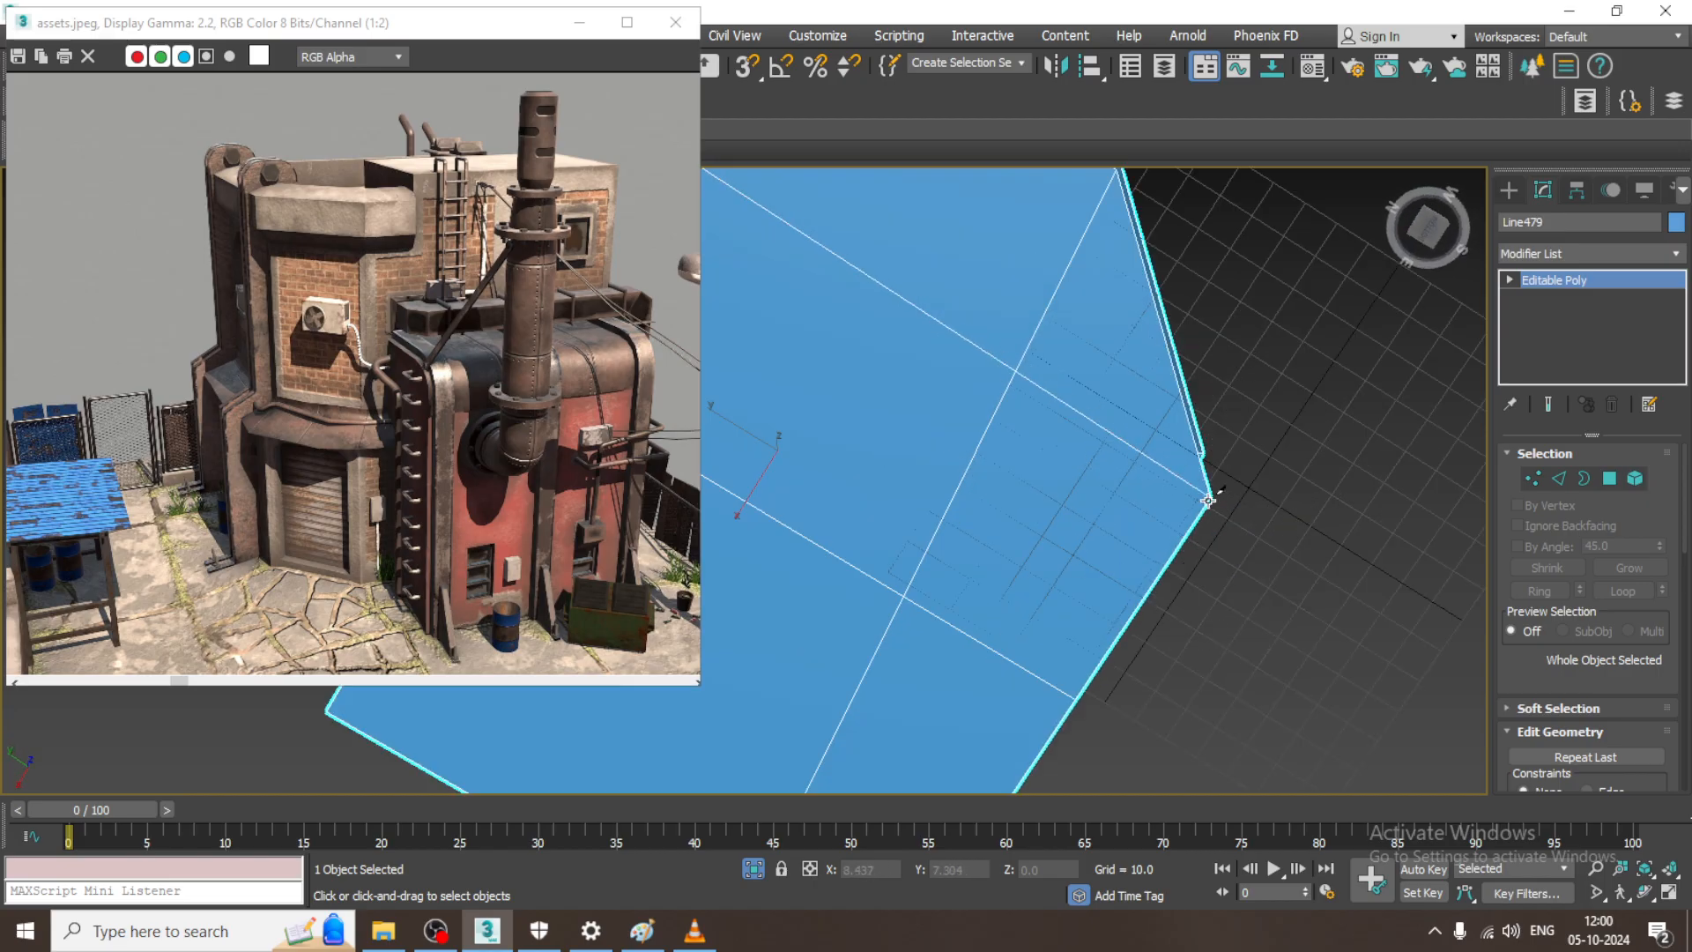
pyautogui.scroll(-5, 1220, 497)
pyautogui.keyDown('alt'); pyautogui.moveTo(1231, 540); pyautogui.dragTo(1095, 680, button='middle'); pyautogui.keyUp('alt')
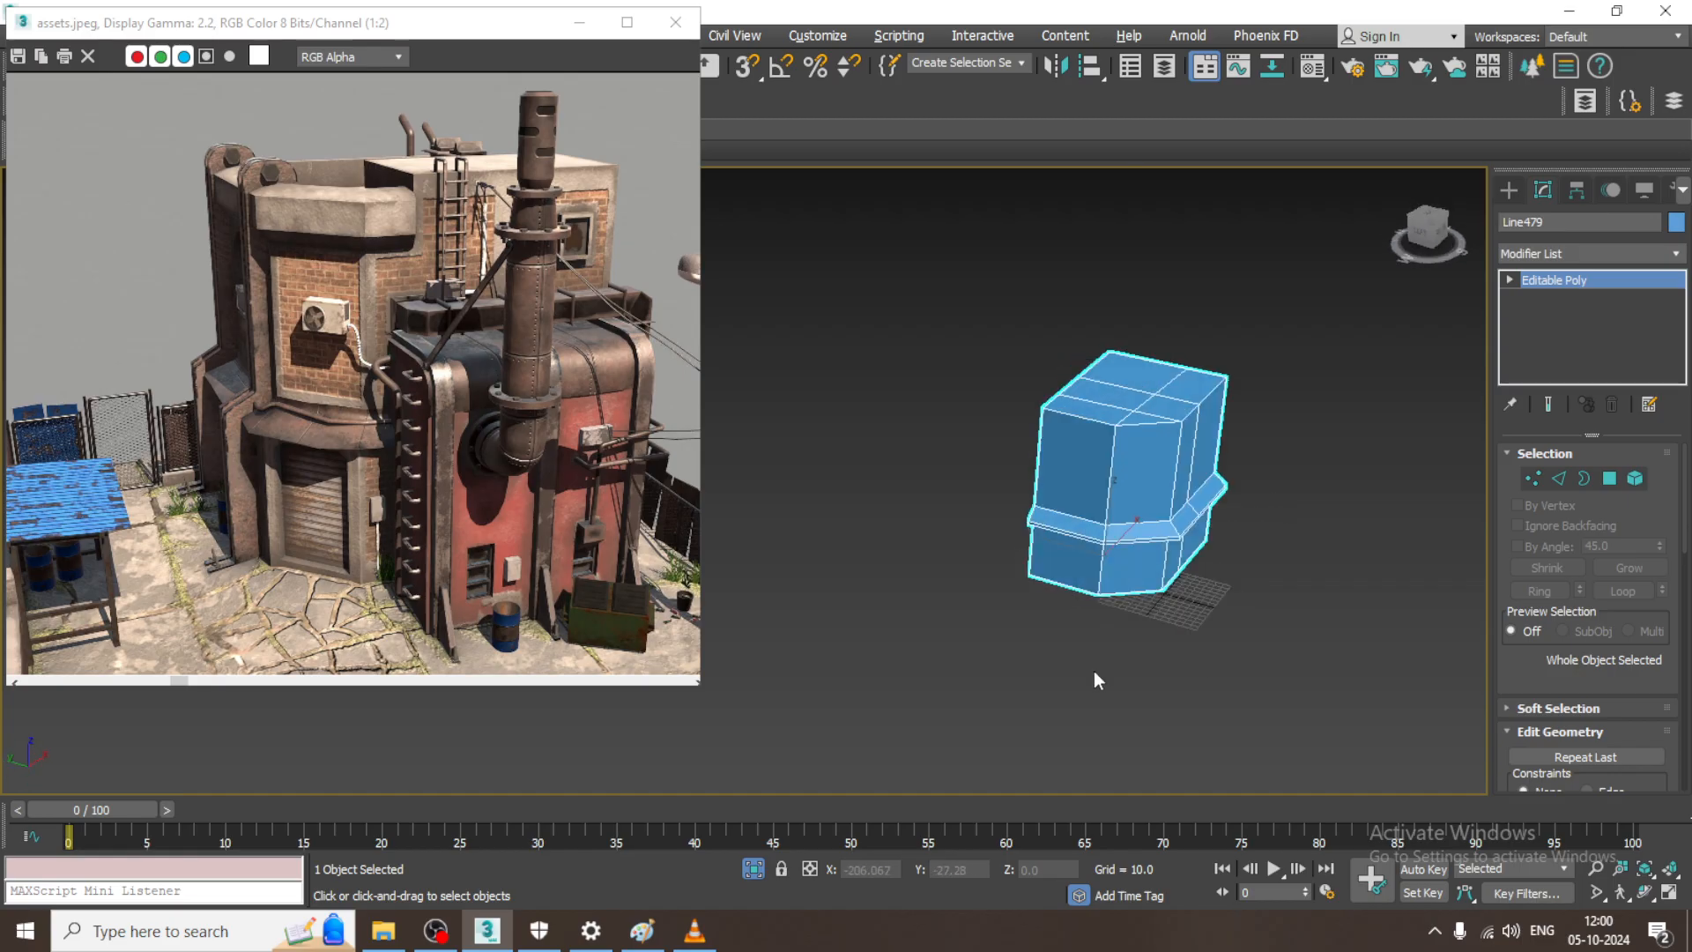
pyautogui.scroll(6, 1133, 510)
pyautogui.press('w')
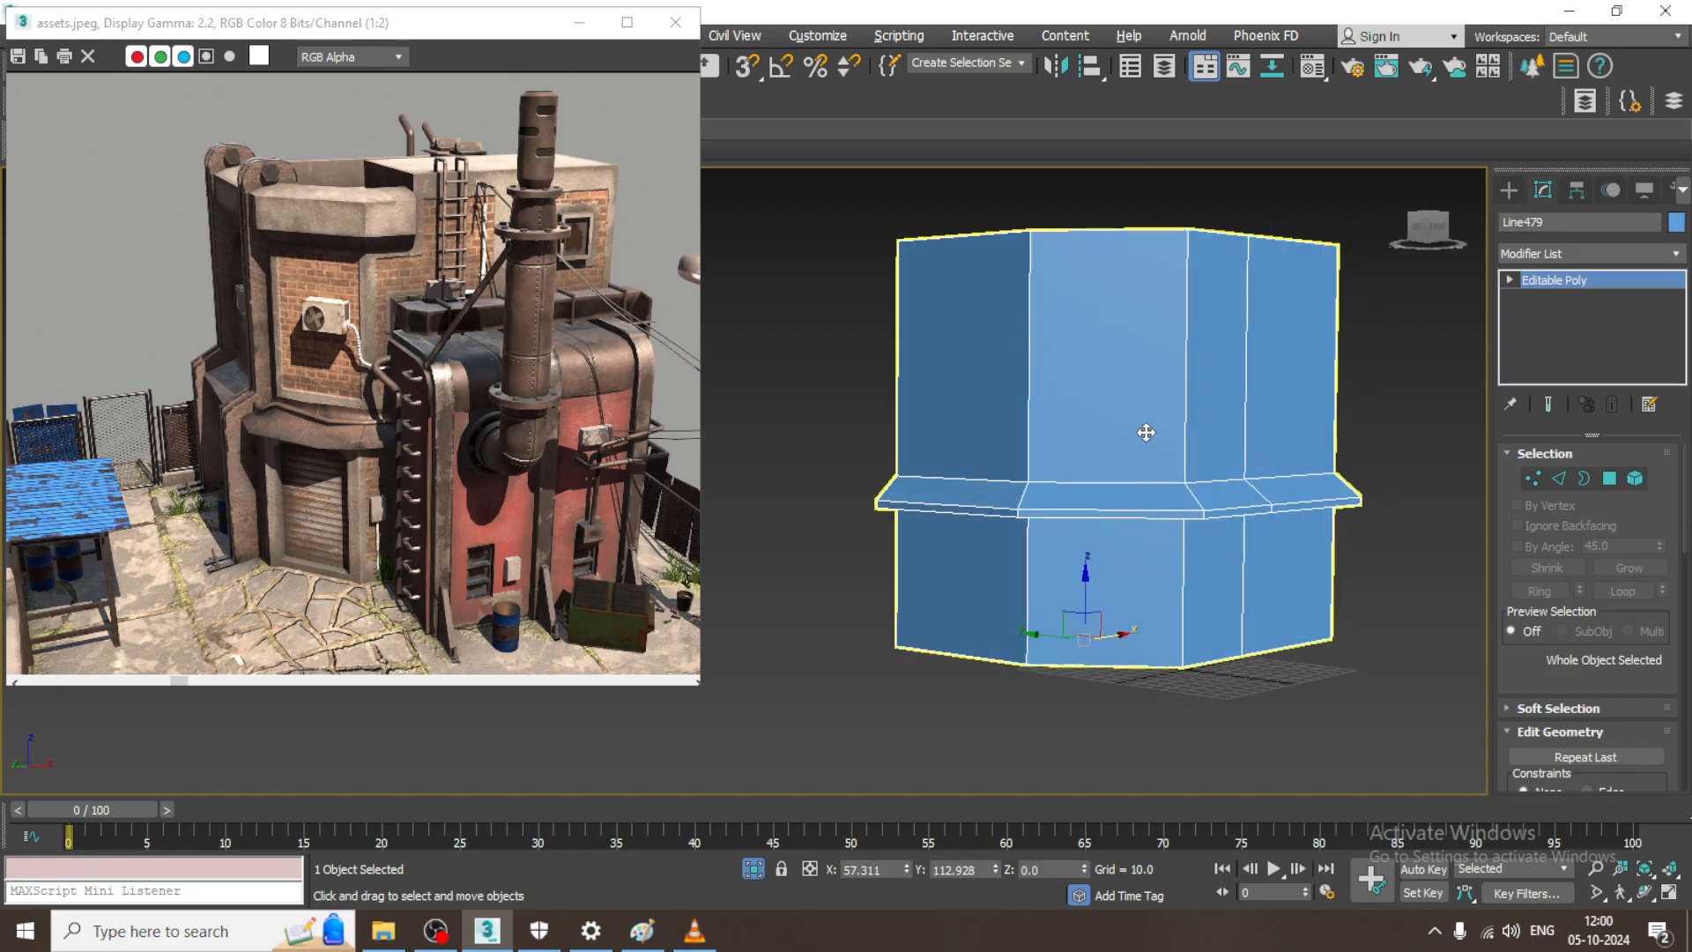
# - Connect the ring of horizontal edges around the angled front face with 2 segments and a pinch of 75
pyautogui.keyDown('alt'); pyautogui.moveTo(1144, 435); pyautogui.dragTo(823, 187, button='middle'); pyautogui.keyUp('alt')
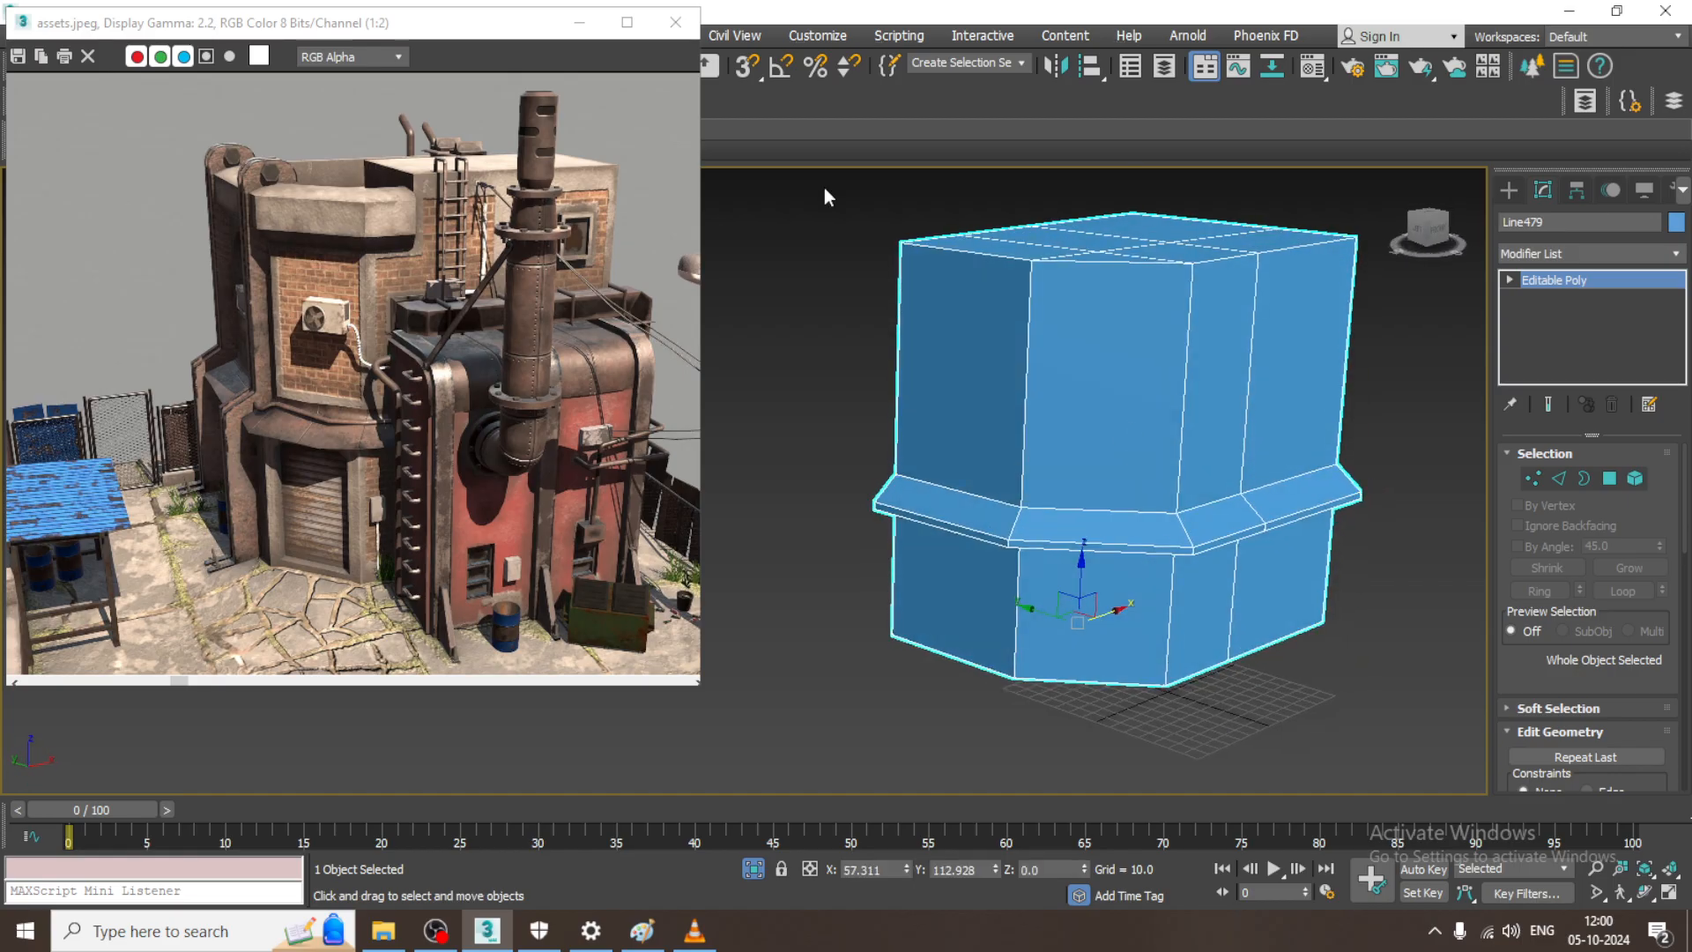
pyautogui.click(1560, 478)
pyautogui.click(1089, 541)
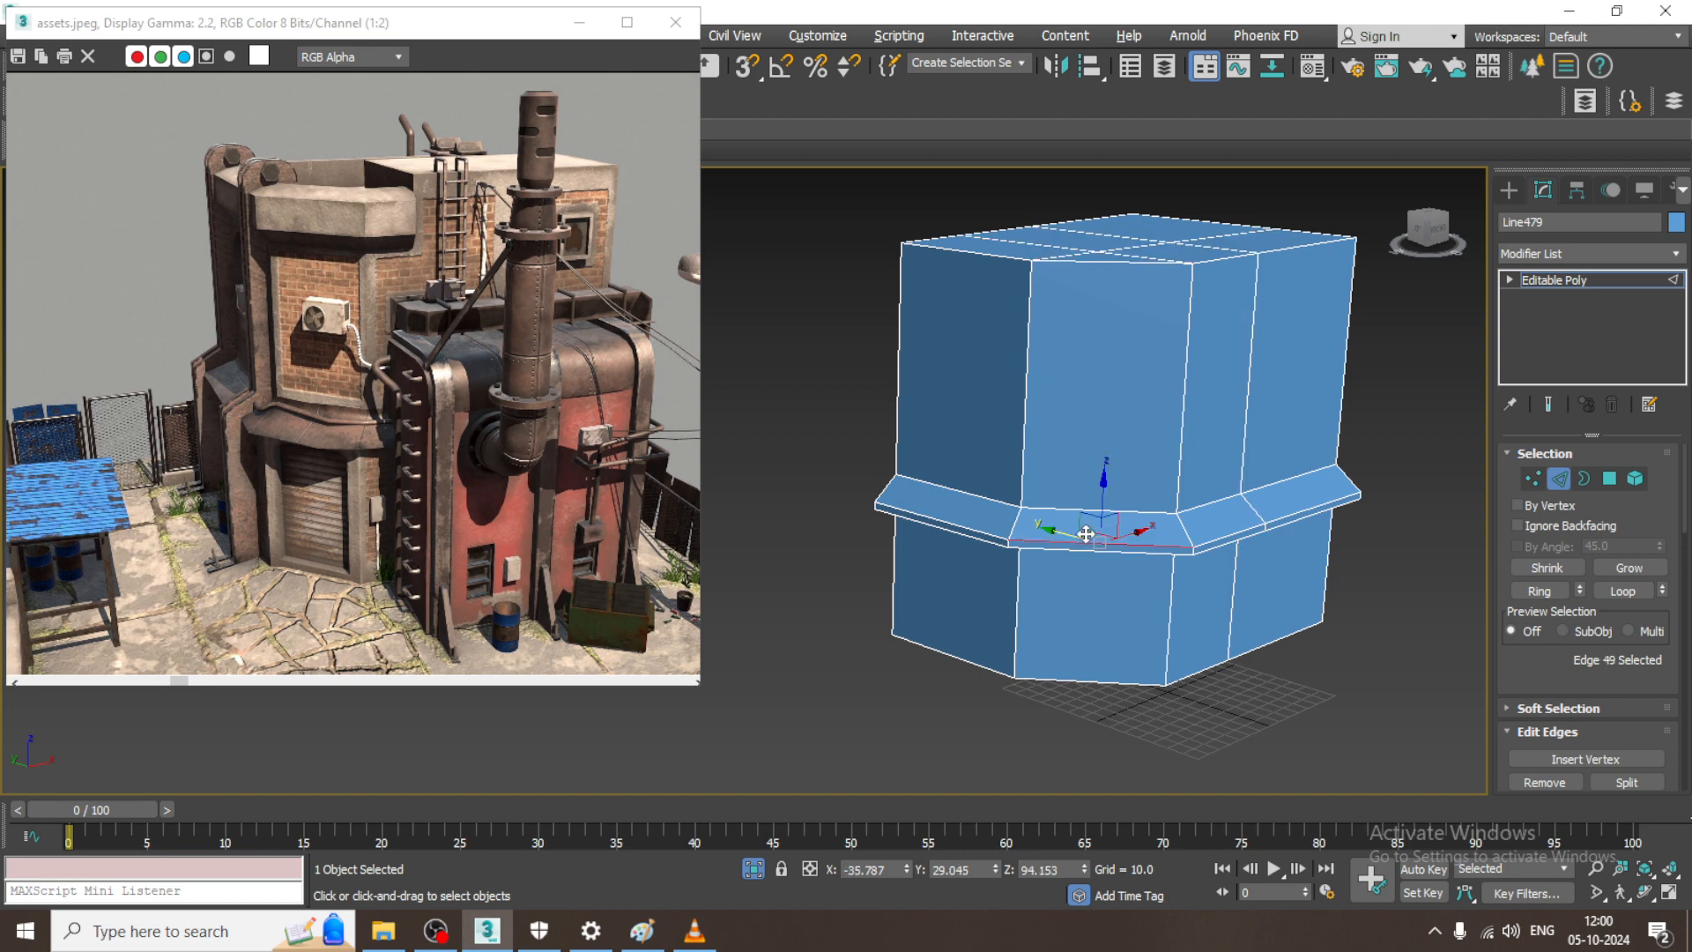
pyautogui.hotkey('alt', 'r')
pyautogui.scroll(-5, 1597, 660)
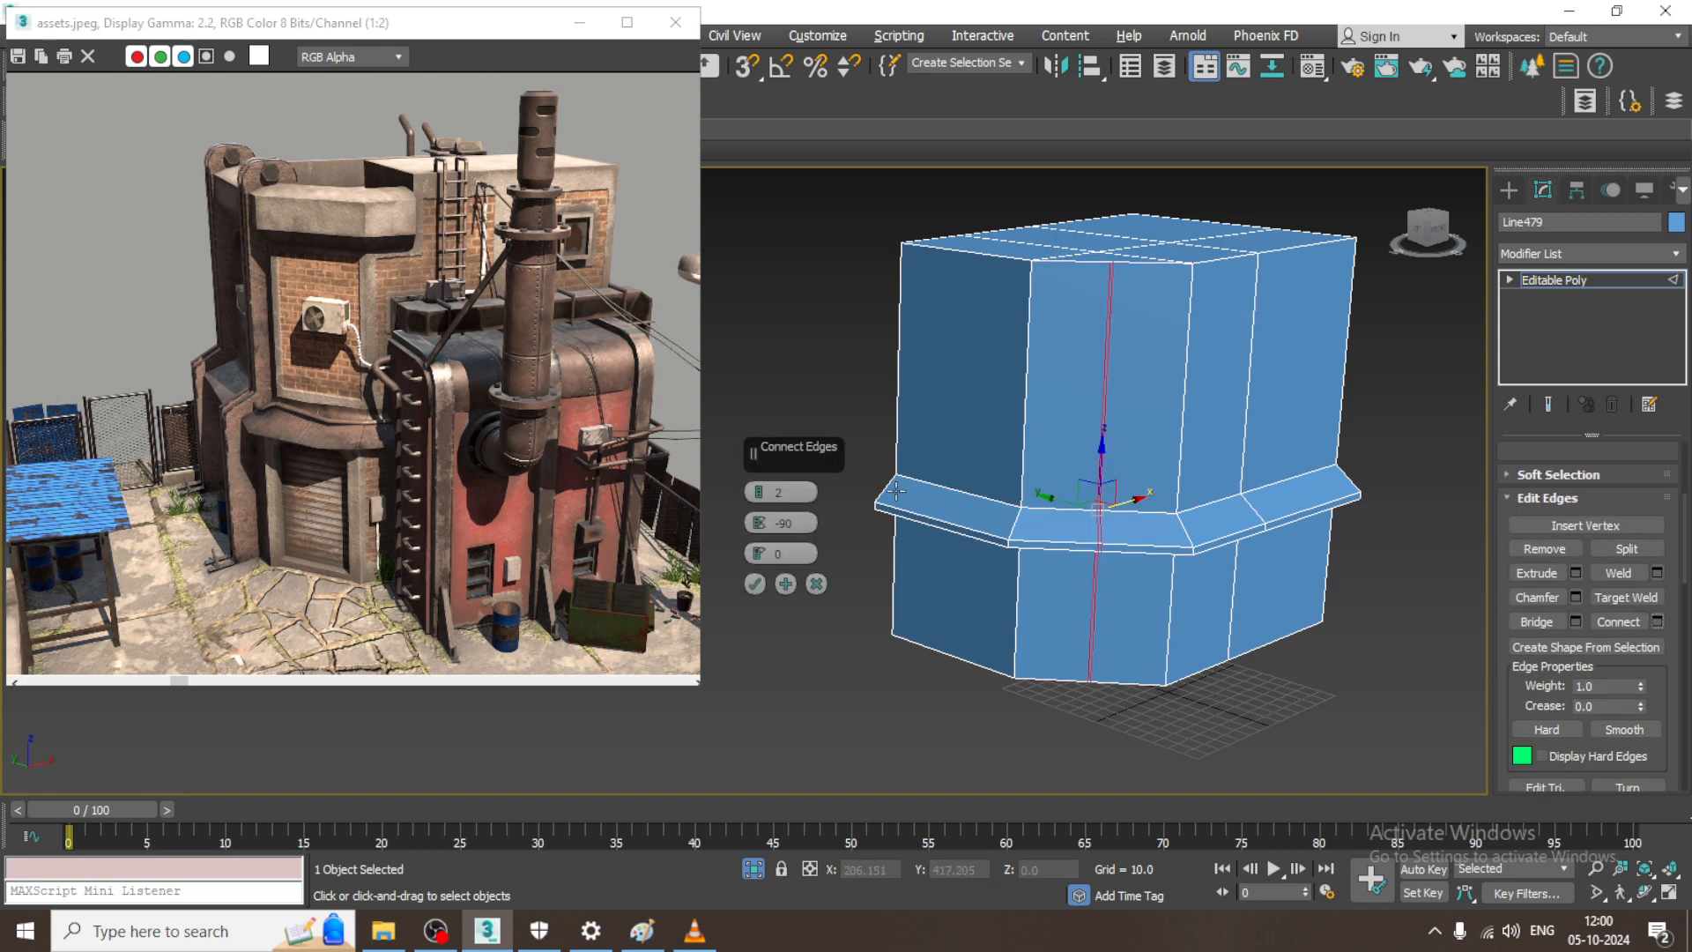
pyautogui.moveTo(756, 520); pyautogui.dragTo(668, 770)
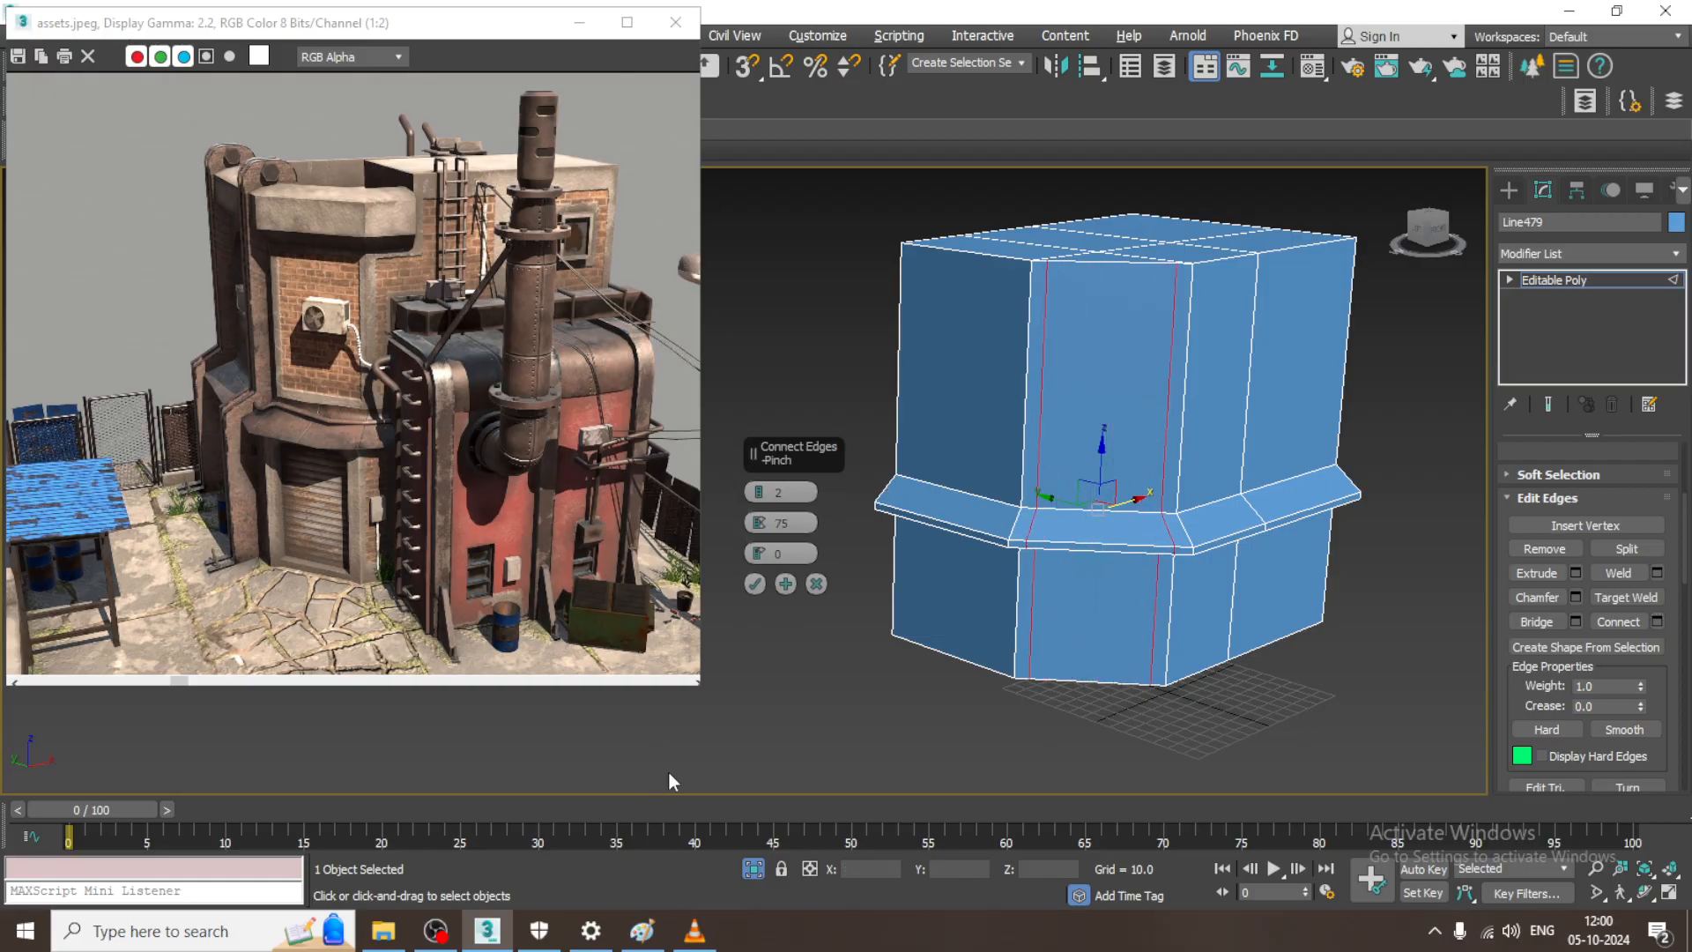
pyautogui.click(755, 583)
# - End the building's isolation to bring back the rest of the scene
pyautogui.rightClick(809, 373)
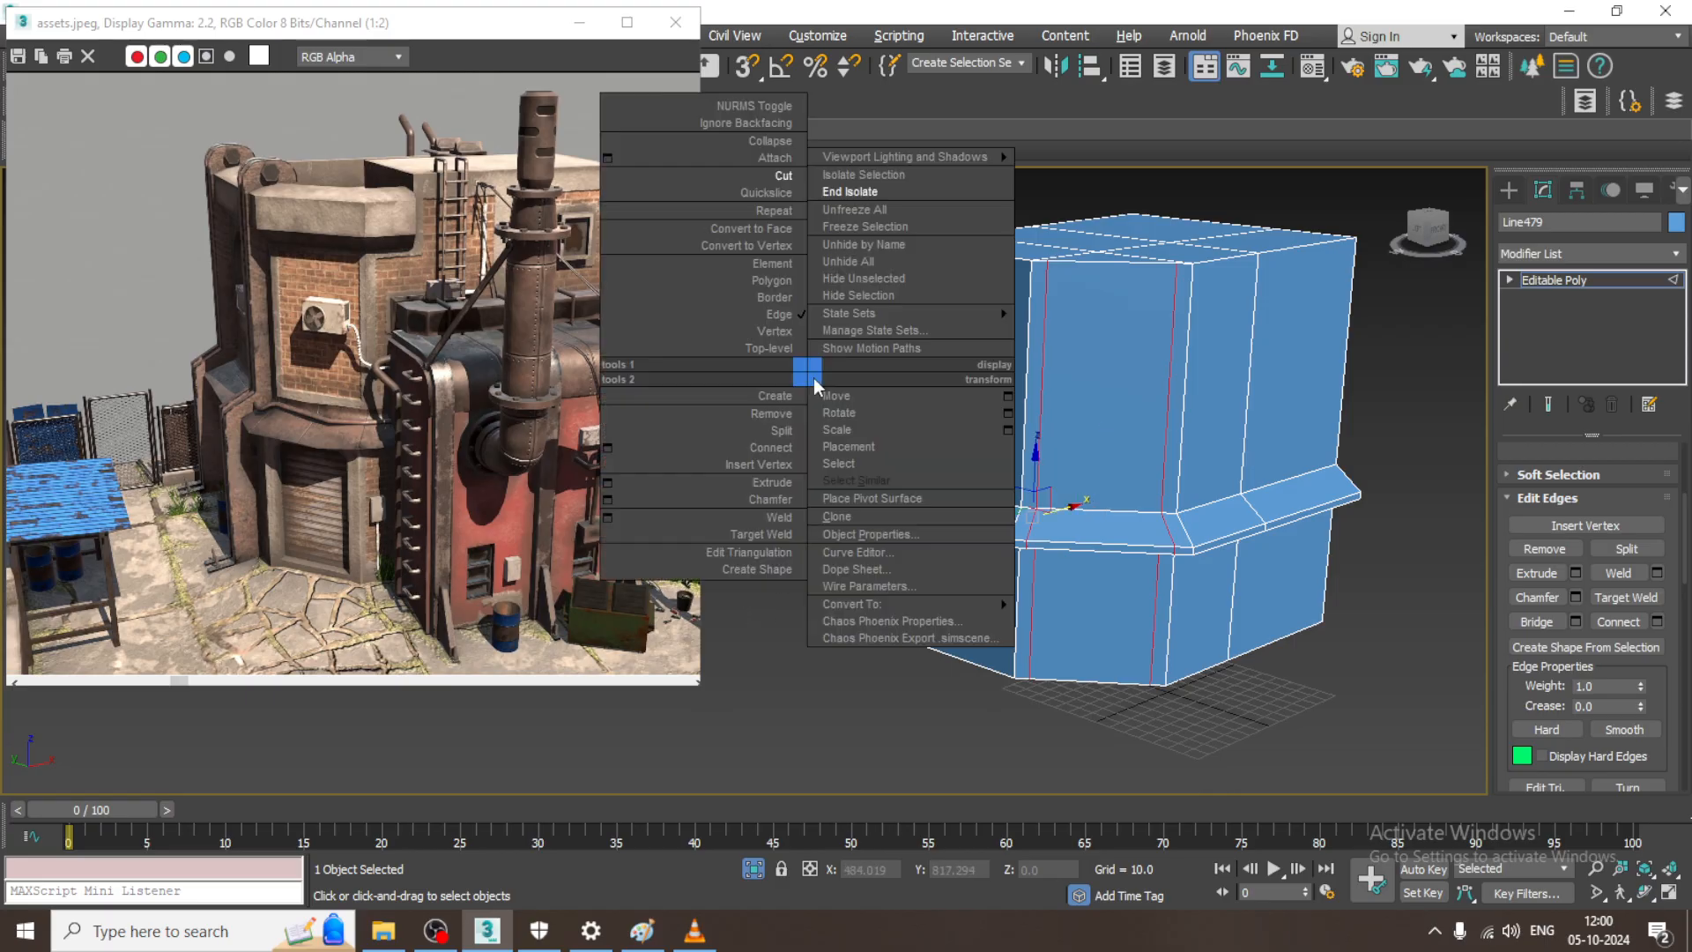
pyautogui.click(837, 192)
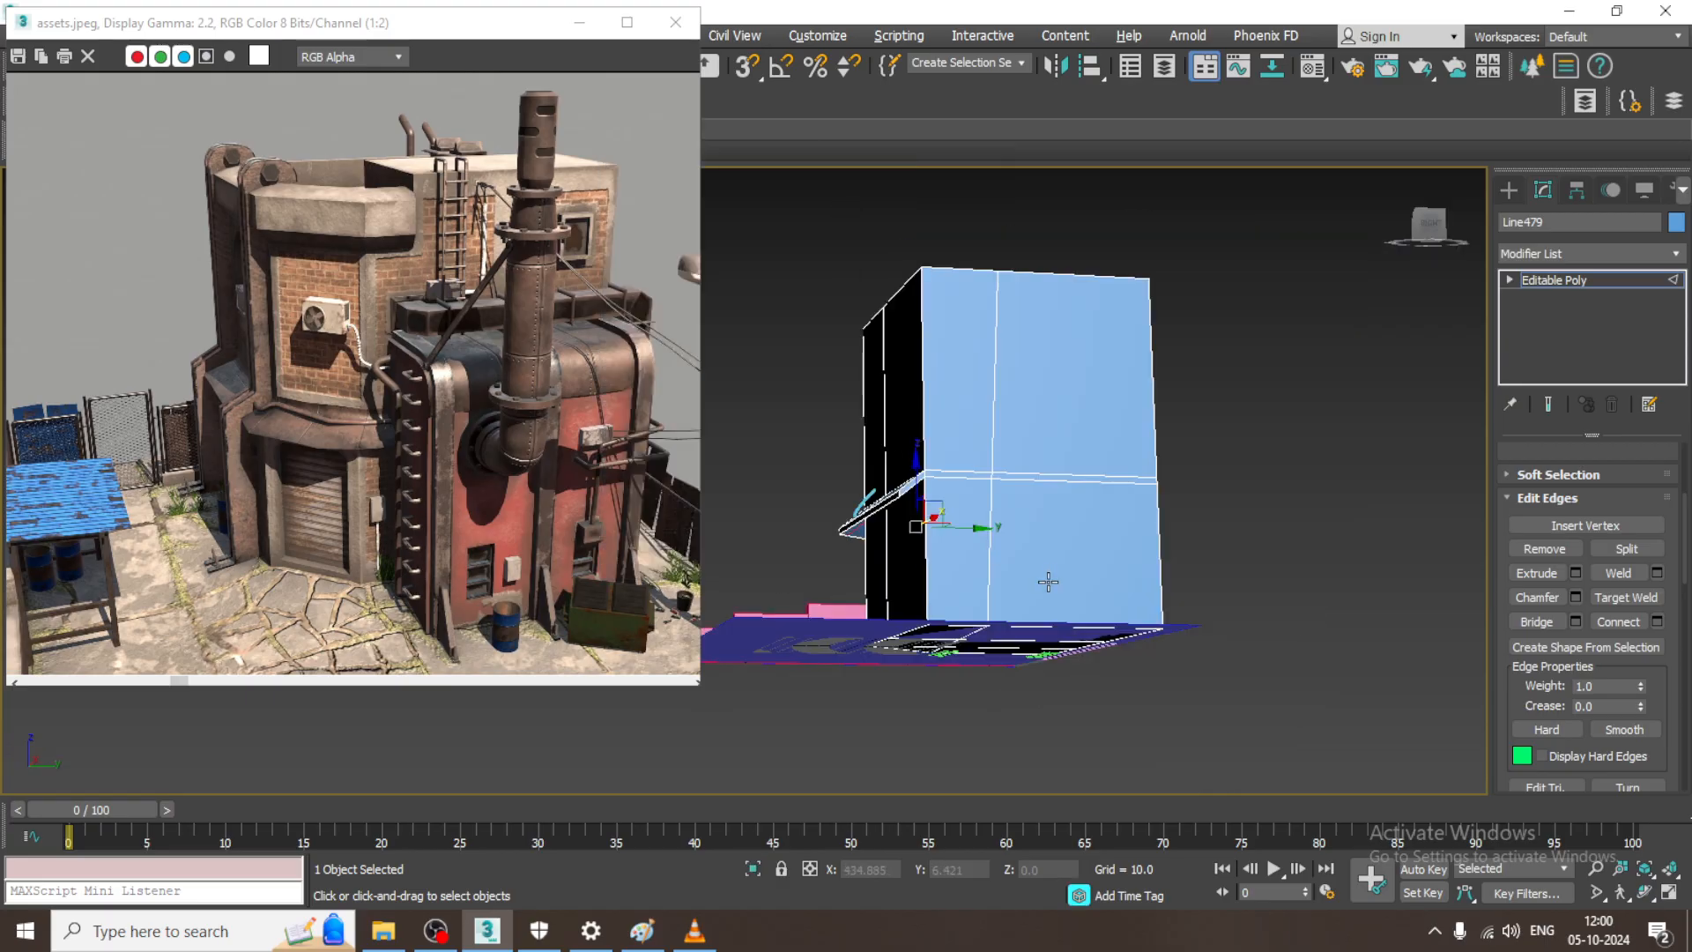
pyautogui.keyDown('alt'); pyautogui.moveTo(891, 546); pyautogui.dragTo(1009, 513, button='middle'); pyautogui.keyUp('alt')
pyautogui.scroll(4, 999, 564)
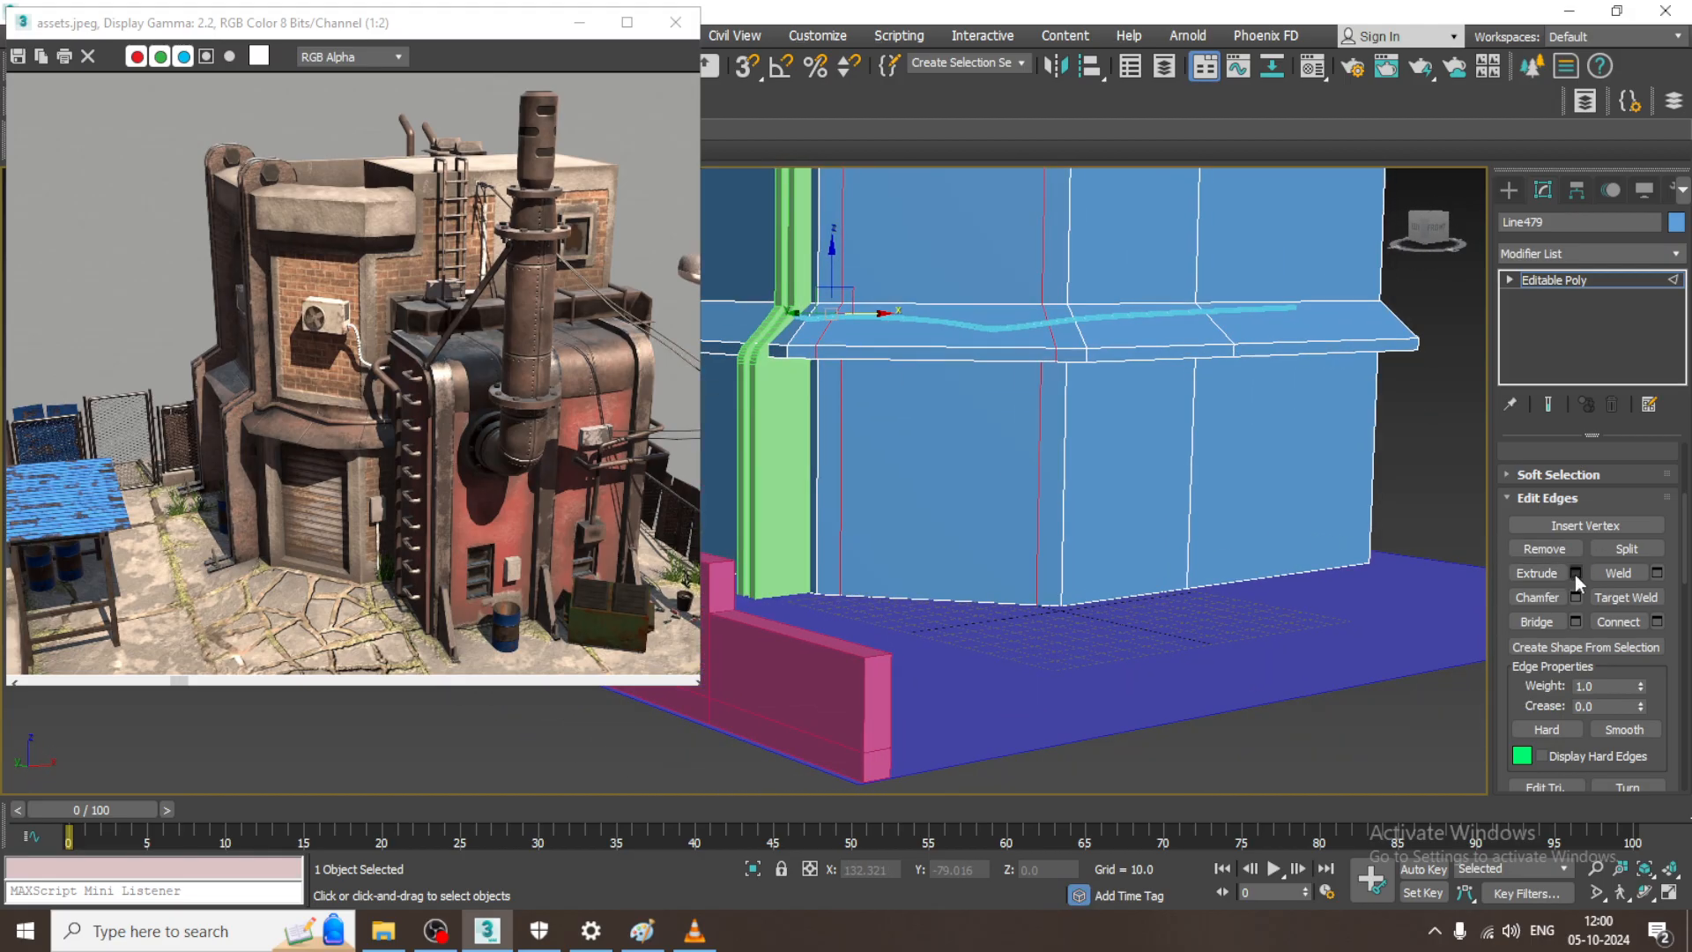
# - Connect the ring of vertical edges on the lower storey with 2 segments, pinch 75 and slide -5
pyautogui.press('2')
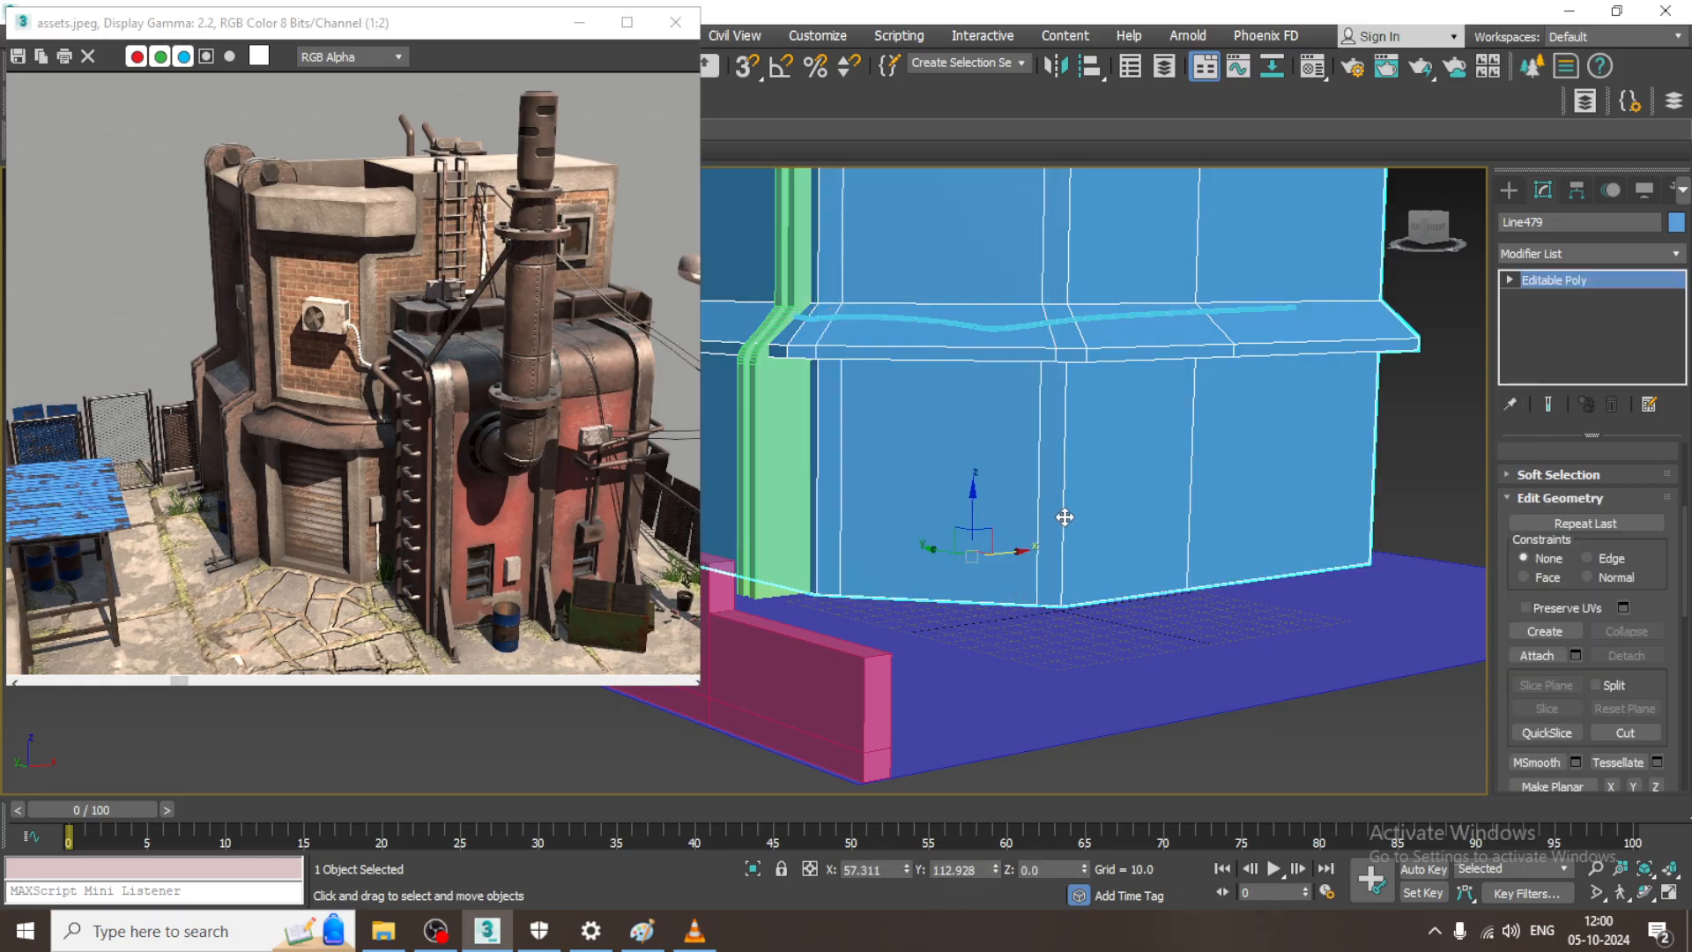
pyautogui.press('2')
pyautogui.click(1062, 513)
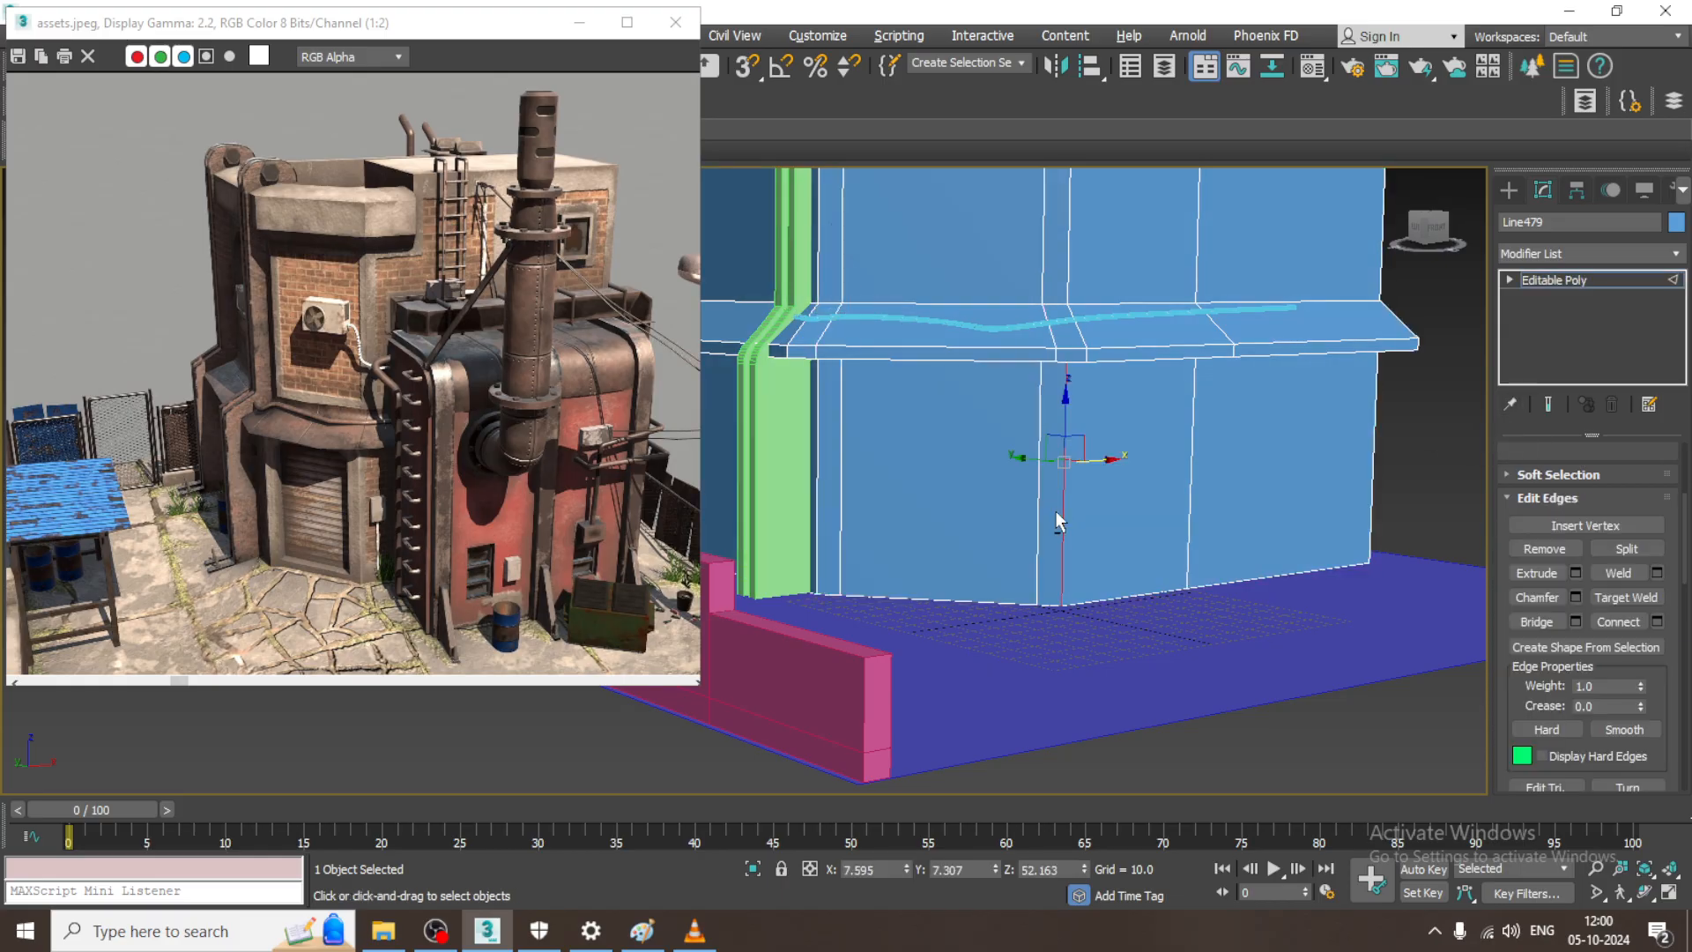
pyautogui.hotkey('alt', 'r')
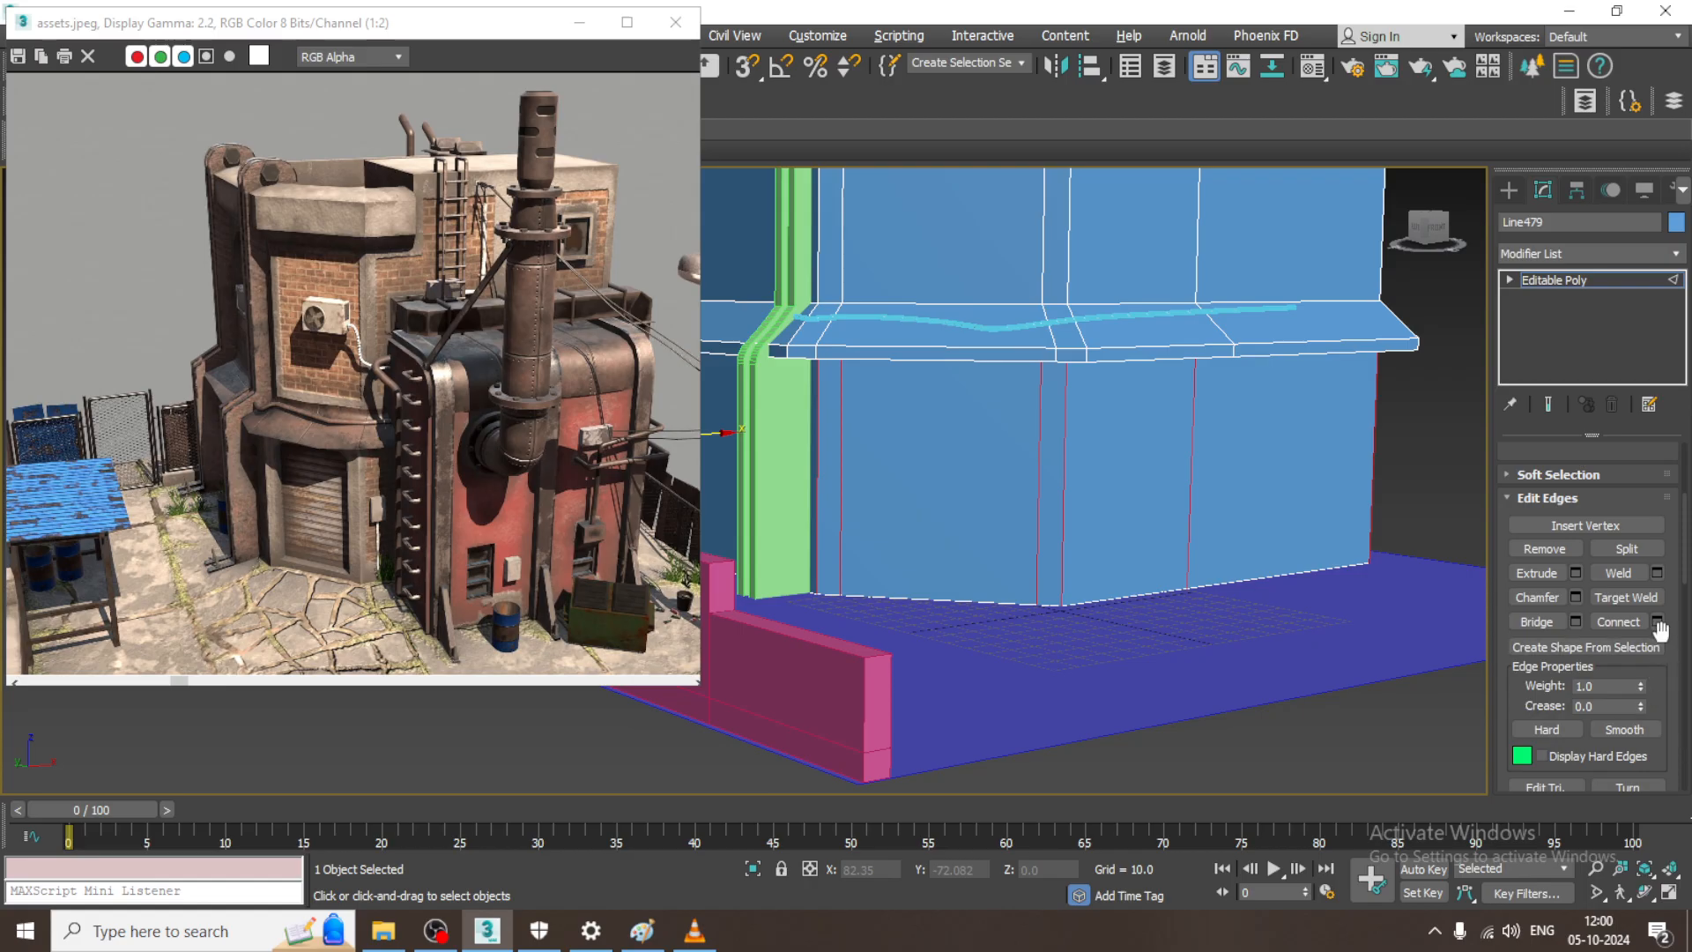
pyautogui.click(1657, 621)
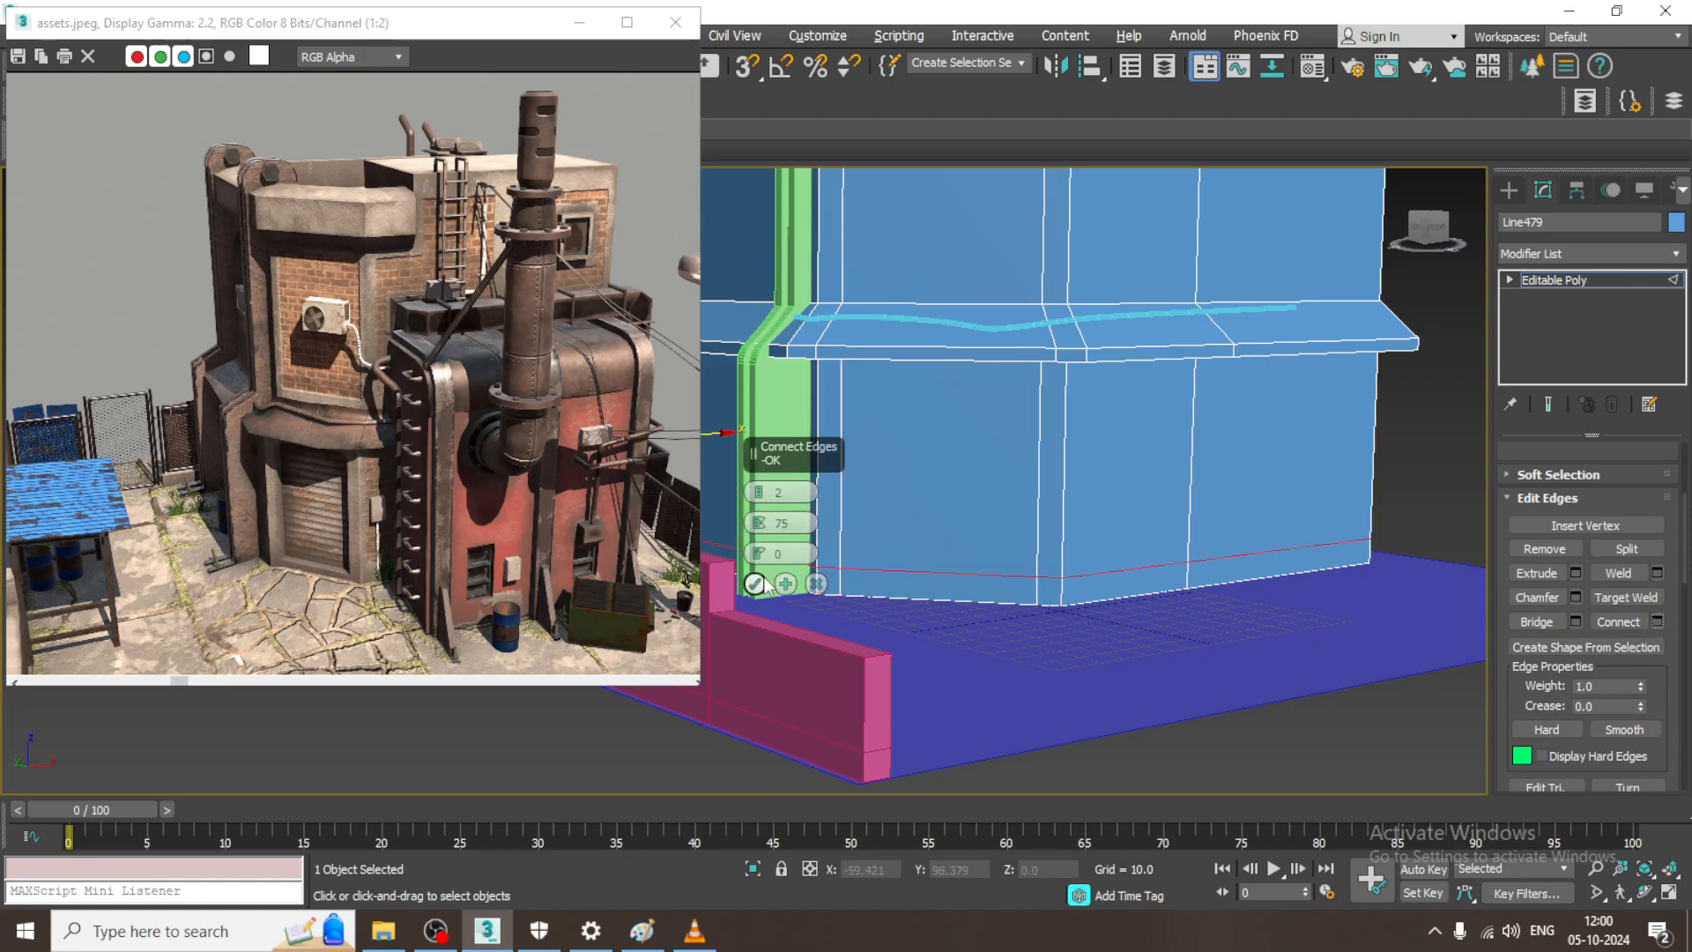
pyautogui.moveTo(763, 564); pyautogui.dragTo(768, 577)
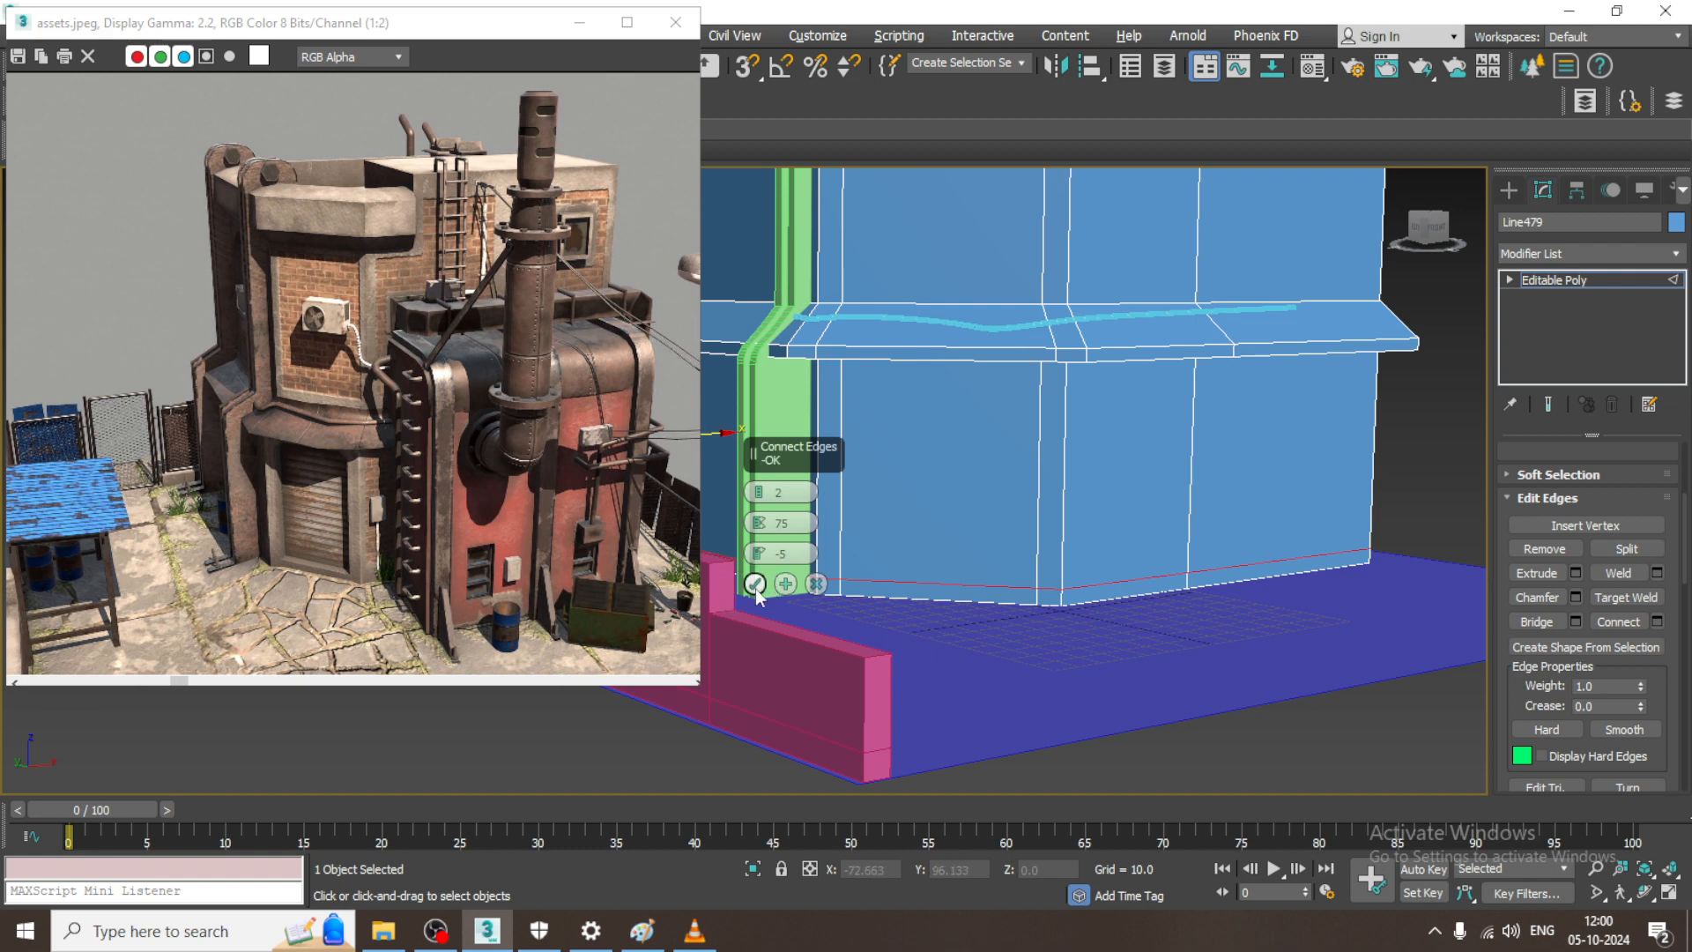
pyautogui.click(754, 585)
# - Connect the lower storey's remaining vertical edge ring between ledge and base with 2 segments, pinch 98 and slide -5
pyautogui.click(1062, 476)
pyautogui.hotkey('alt', 'r')
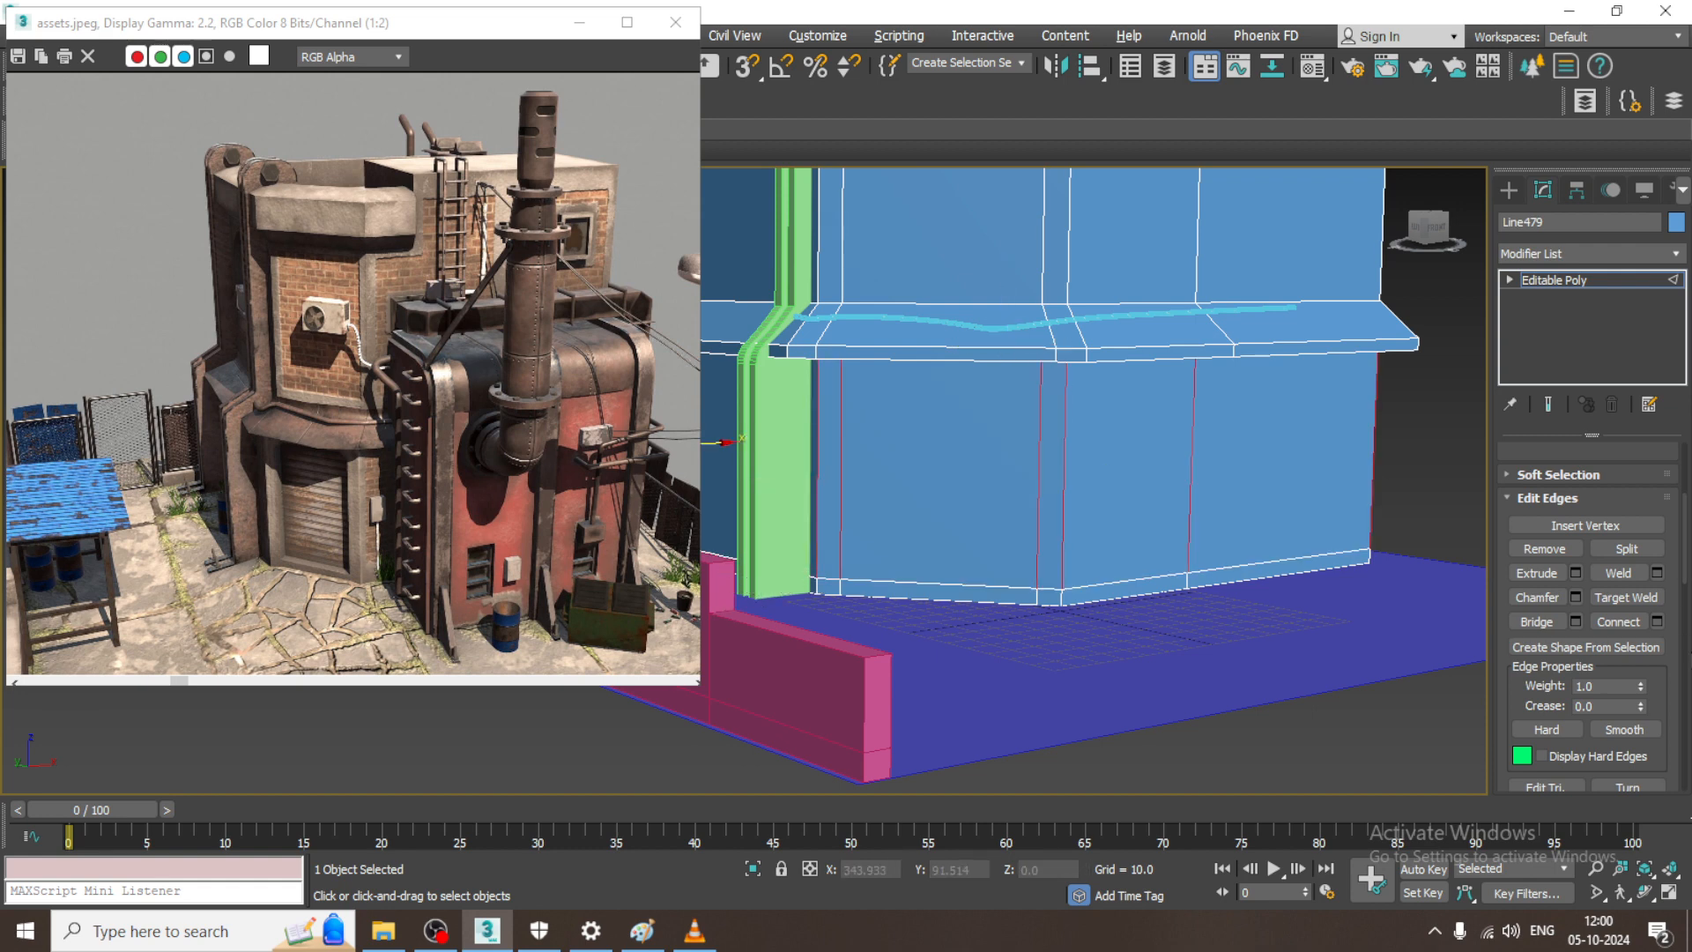
pyautogui.click(1657, 622)
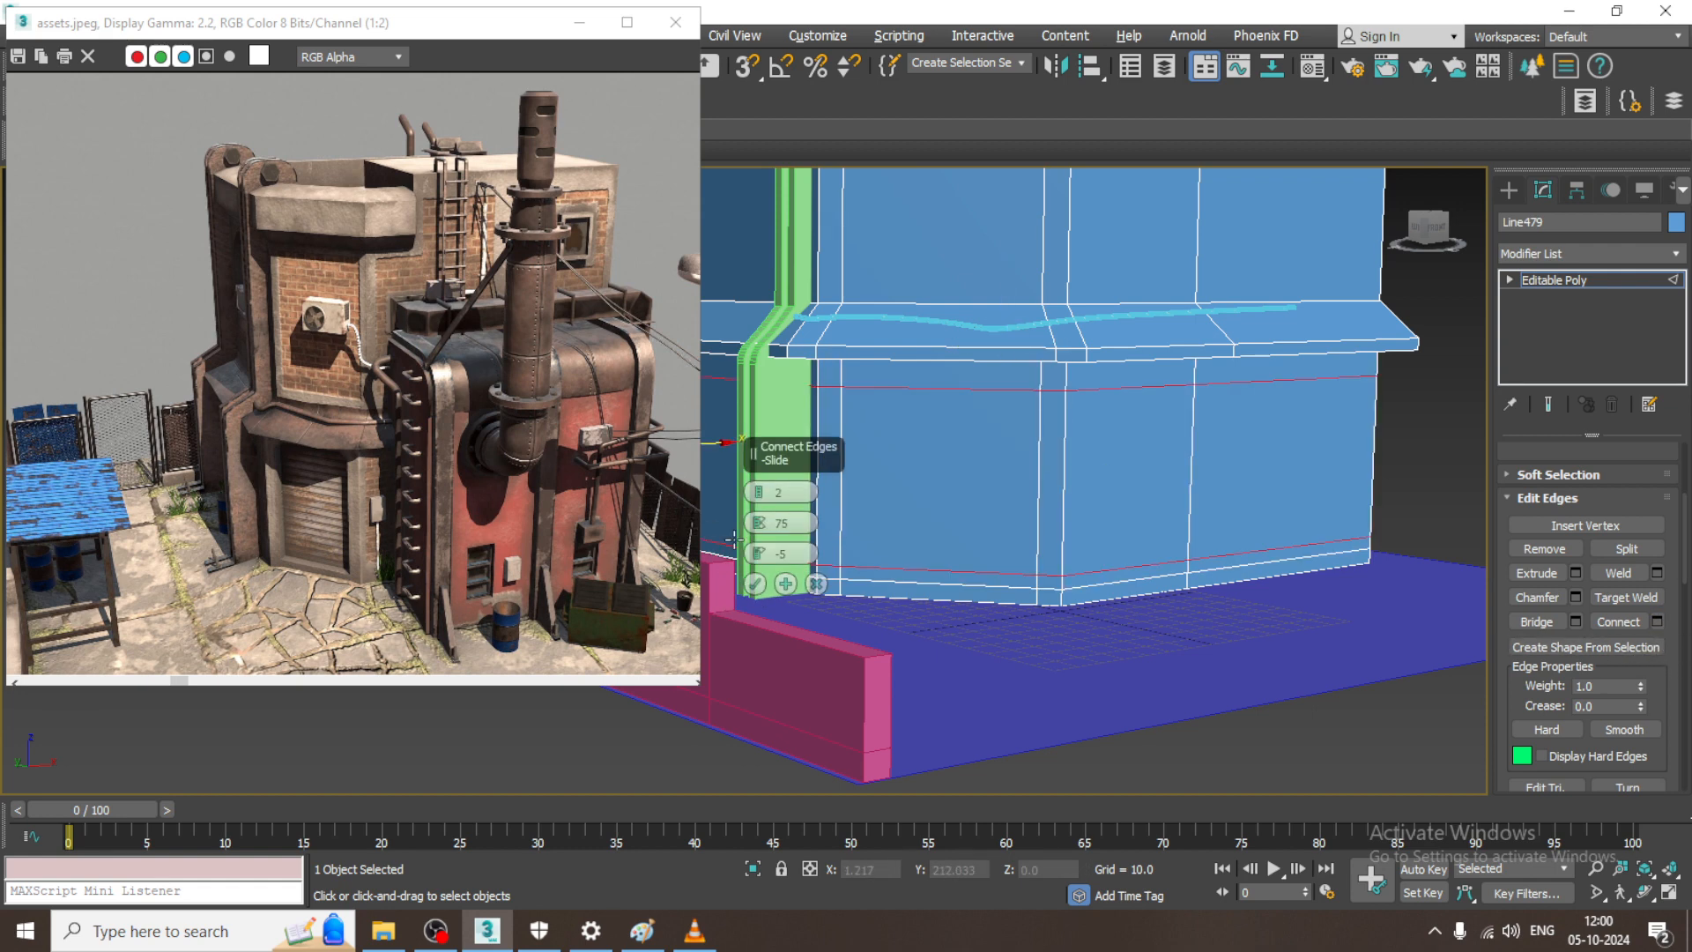
pyautogui.moveTo(758, 522); pyautogui.dragTo(761, 423)
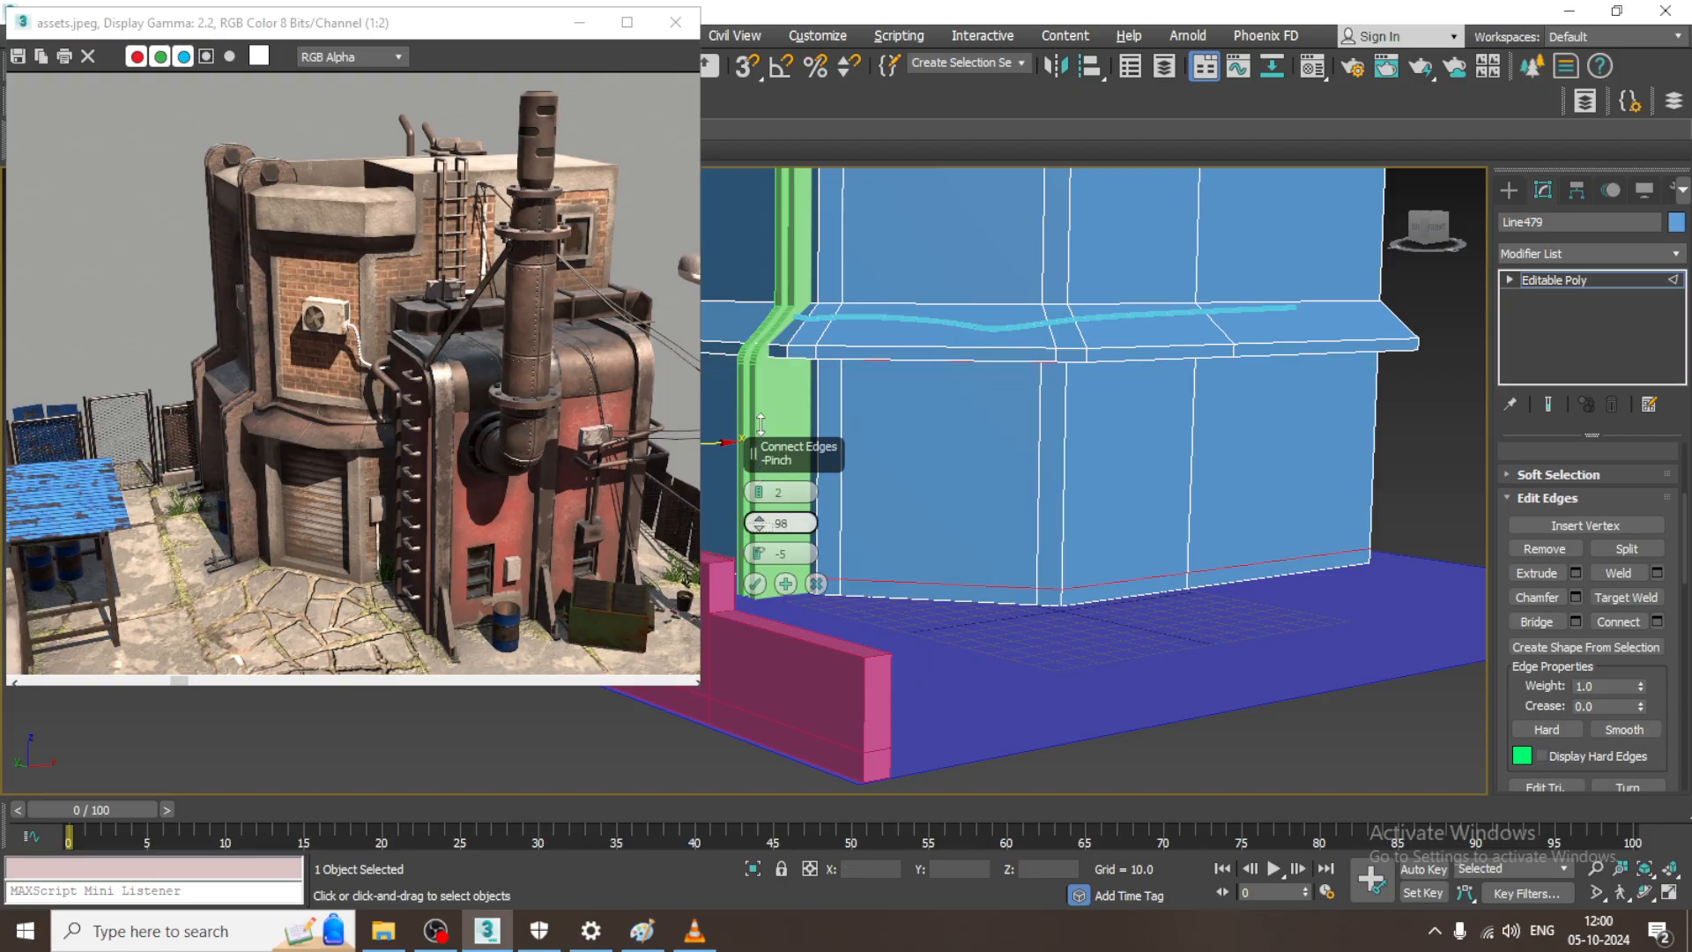
pyautogui.click(754, 584)
# - Select the framed polygon on the lower storey's angled front face and set the reference coordinate system to Local
pyautogui.keyDown('alt'); pyautogui.moveTo(973, 488); pyautogui.dragTo(1050, 518, button='middle'); pyautogui.keyUp('alt')
pyautogui.press('4')
pyautogui.click(996, 468)
pyautogui.moveTo(464, 28); pyautogui.dragTo(453, 241)
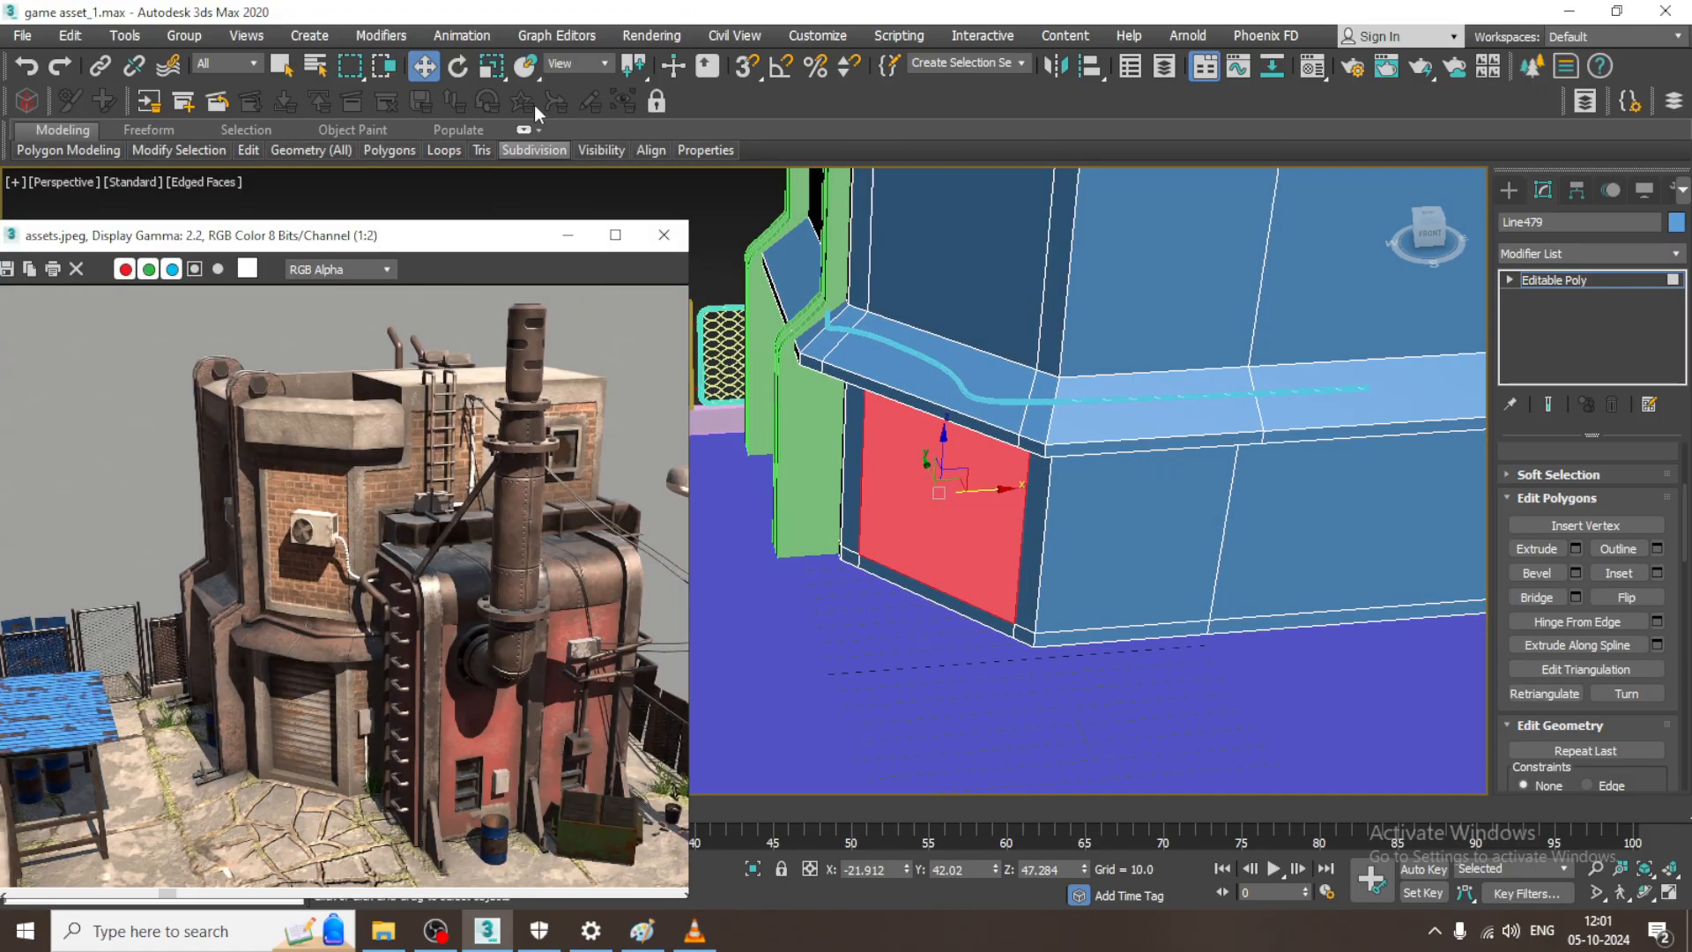
pyautogui.click(571, 67)
pyautogui.click(578, 138)
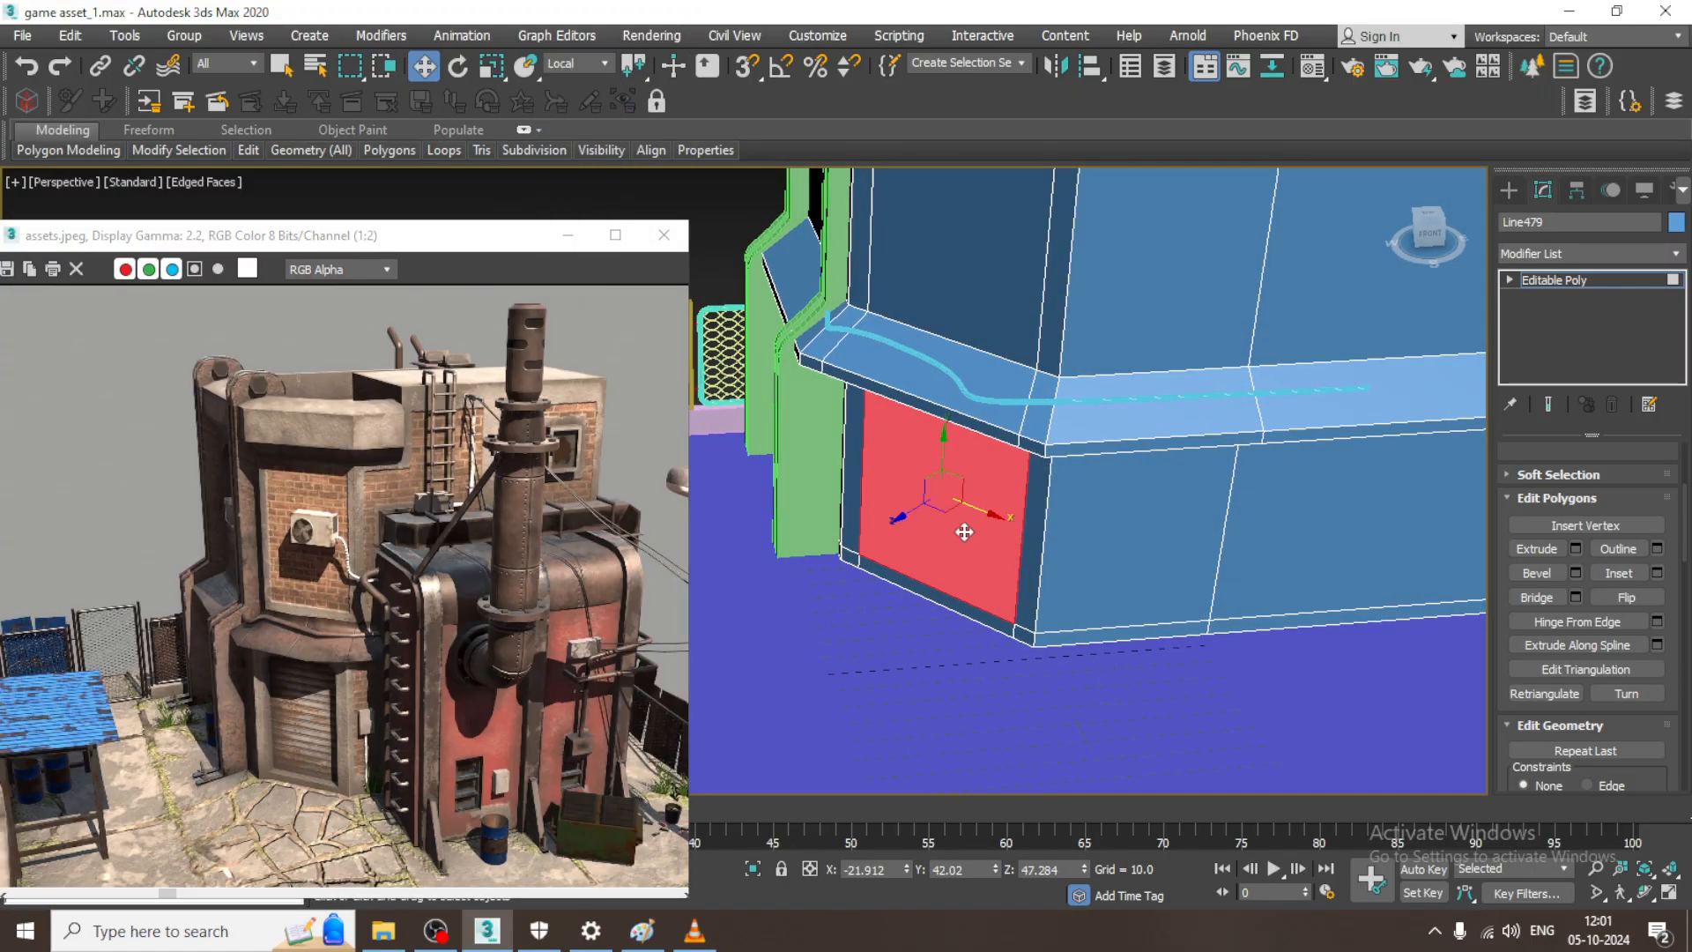
# - Extrude the selected framed polygon on the lower storey inward by -9.013 and set the reference coordinate system to View
pyautogui.click(1575, 549)
pyautogui.moveTo(760, 522); pyautogui.dragTo(878, 776)
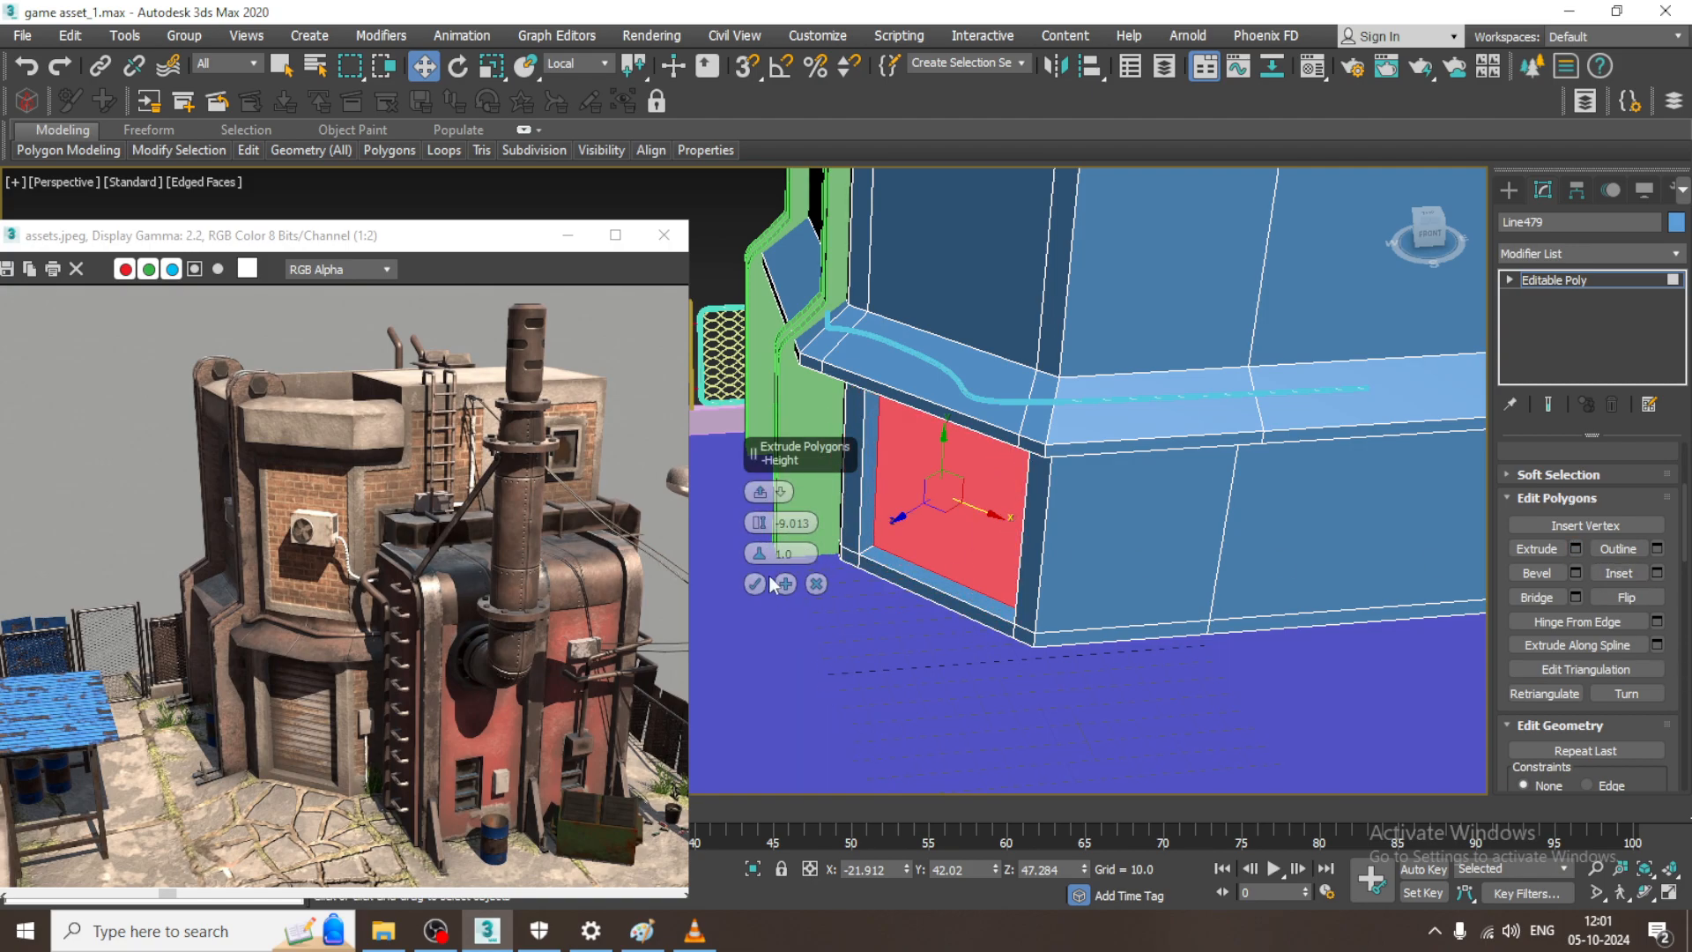
pyautogui.click(755, 585)
pyautogui.keyDown('alt'); pyautogui.moveTo(1061, 538); pyautogui.dragTo(1071, 493, button='middle'); pyautogui.keyUp('alt')
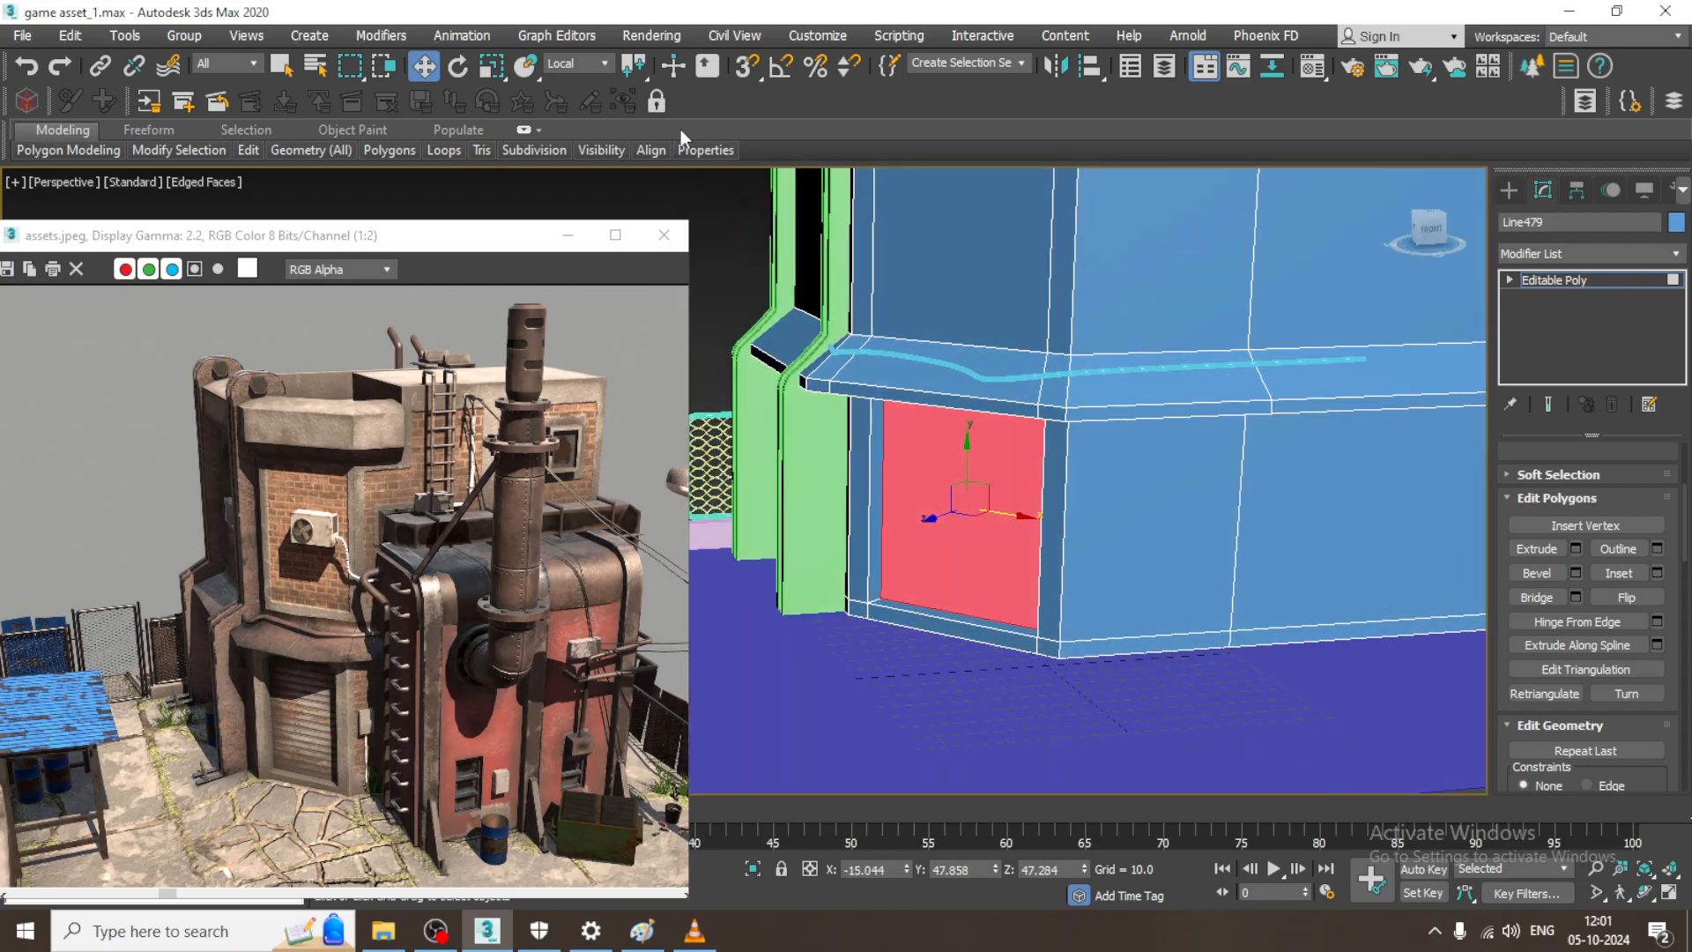
pyautogui.click(564, 67)
pyautogui.click(566, 82)
# - Create an AutoGrid box about 28.3 long and 43.9 wide on the upper storey's front wall, projecting outward
pyautogui.keyDown('alt'); pyautogui.moveTo(983, 570); pyautogui.dragTo(1131, 509, button='middle'); pyautogui.keyUp('alt')
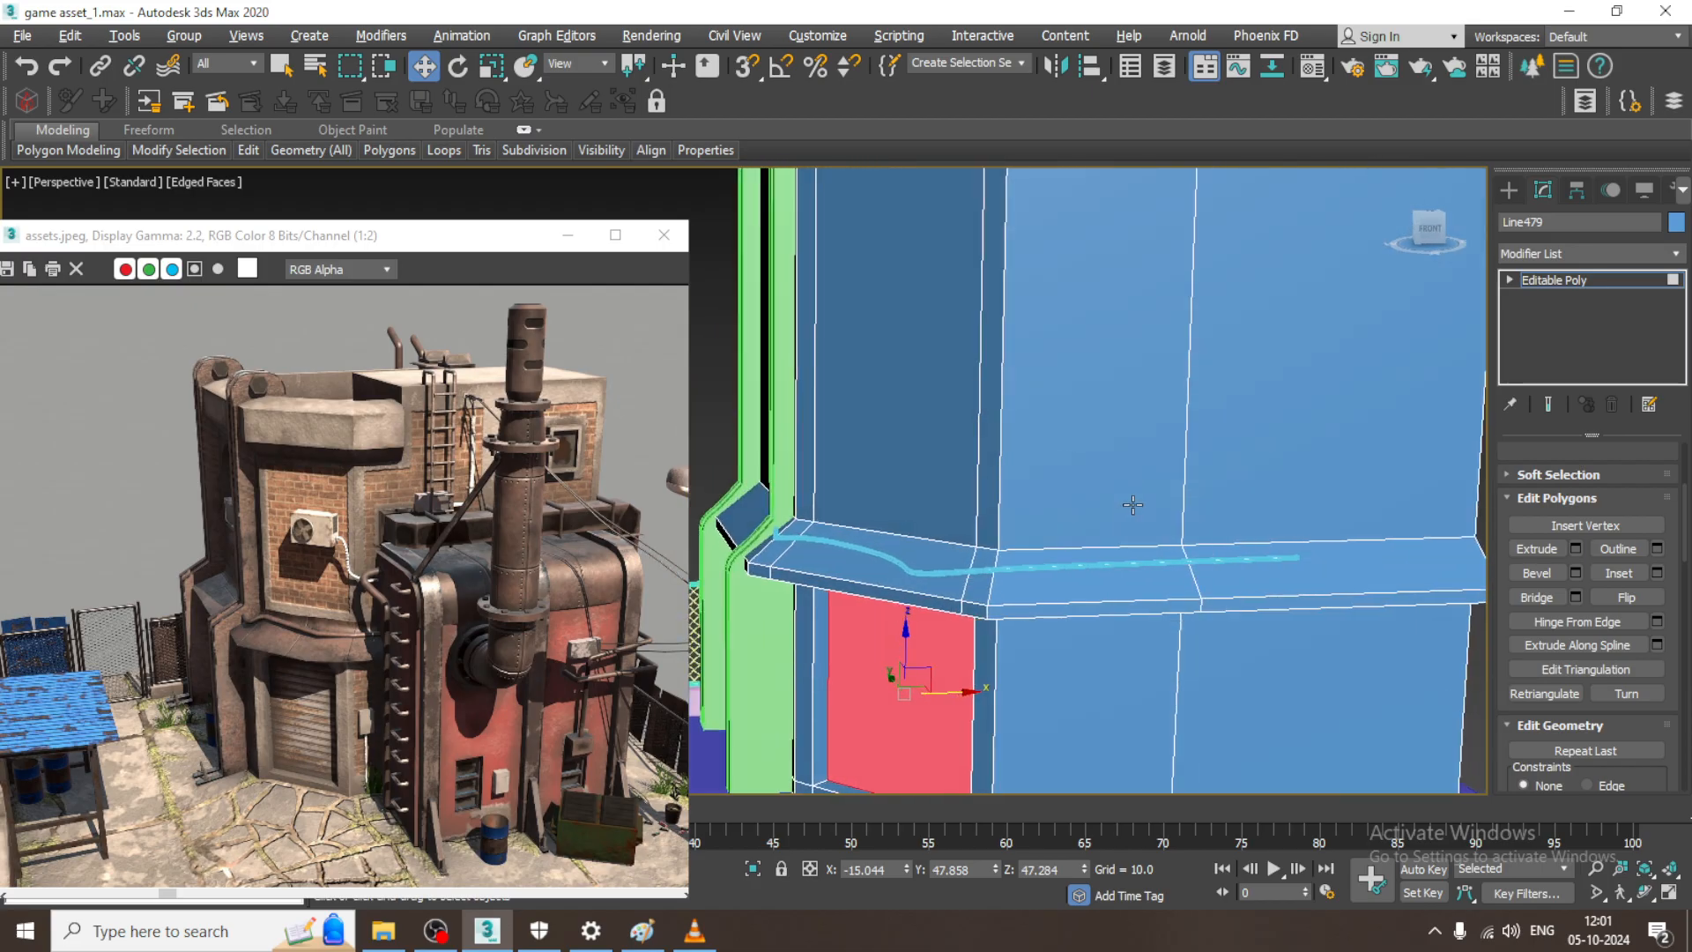
pyautogui.scroll(-1, 1159, 467)
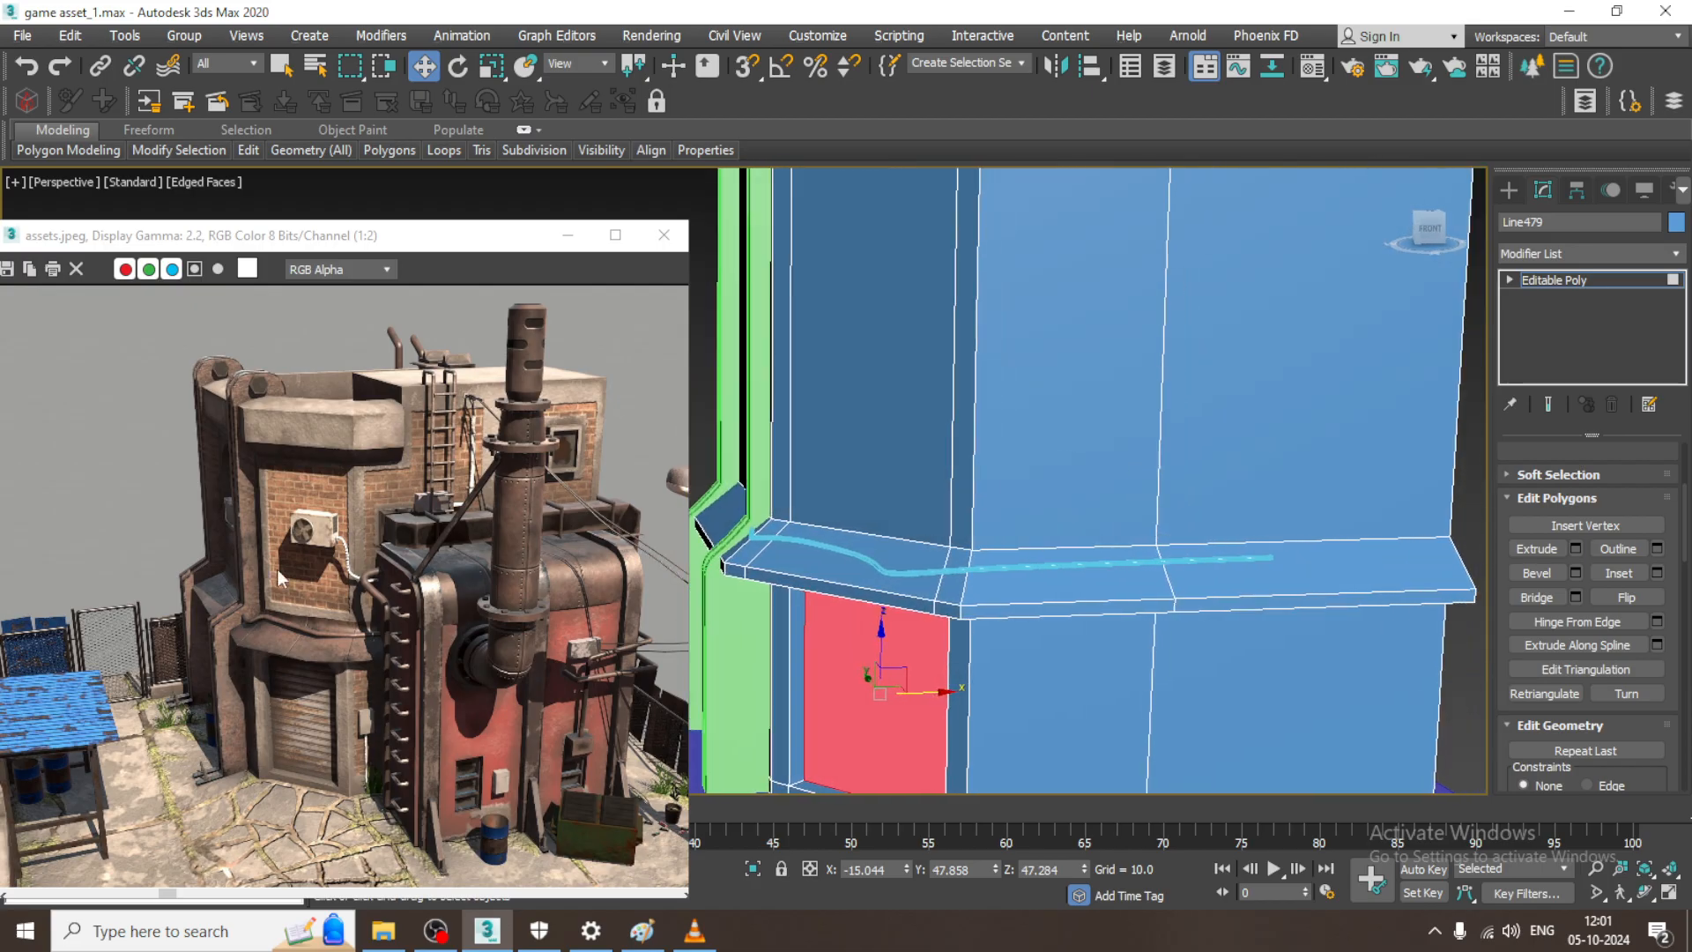
pyautogui.click(1512, 191)
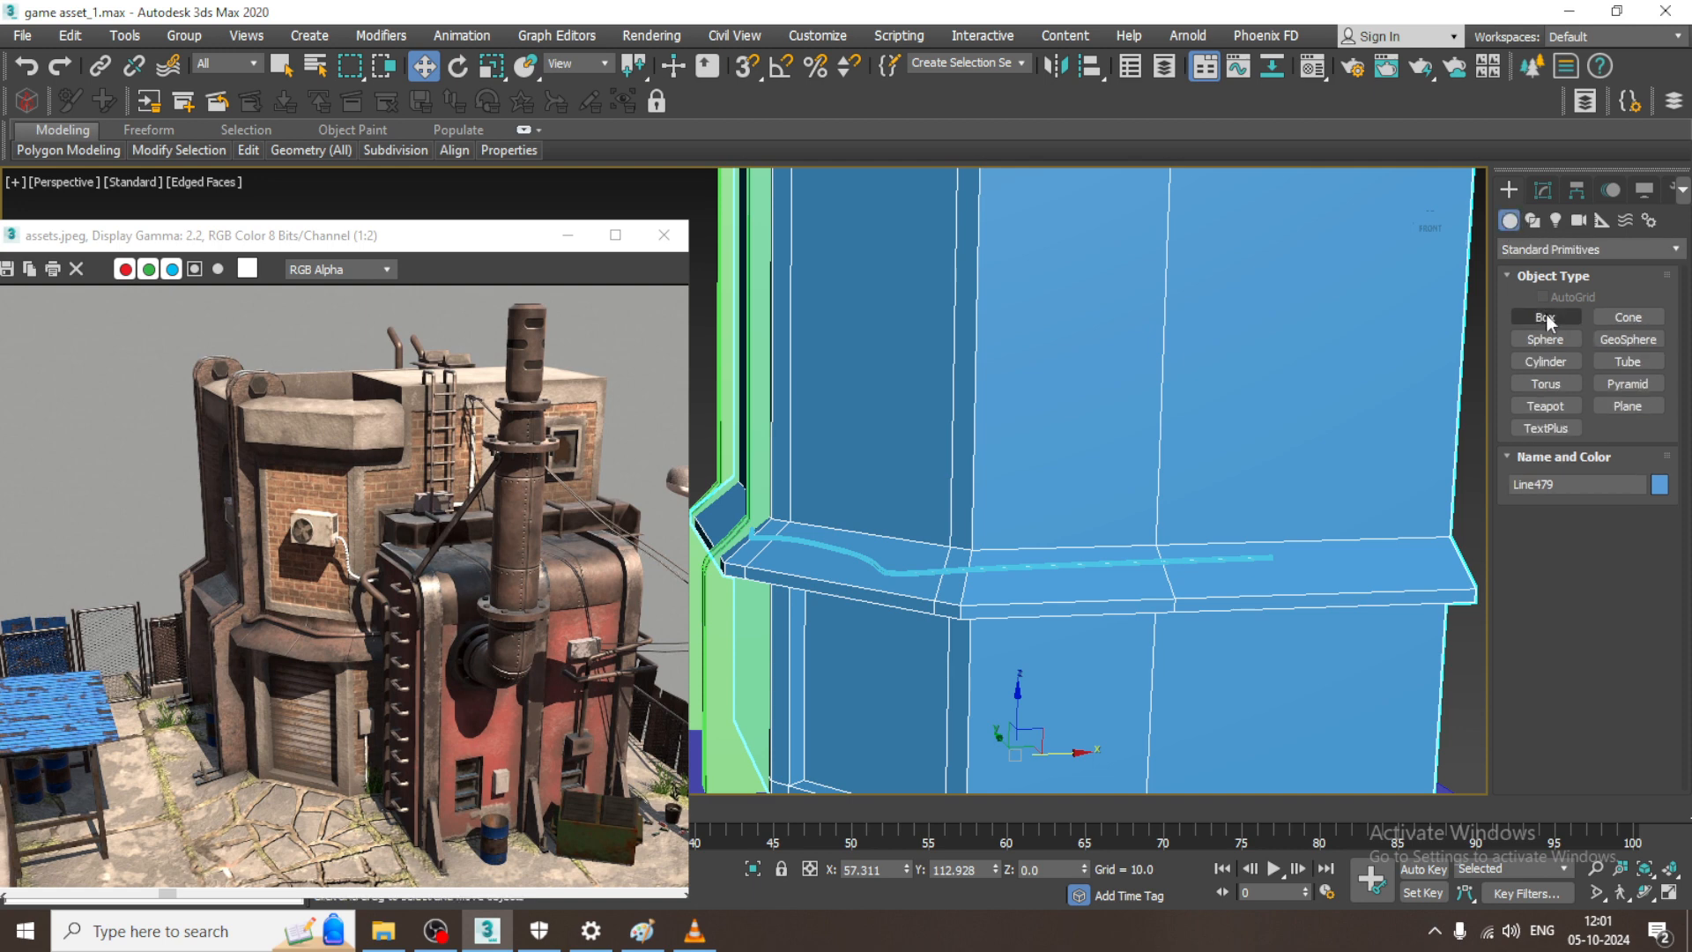
pyautogui.click(1546, 317)
pyautogui.scroll(4, 1092, 353)
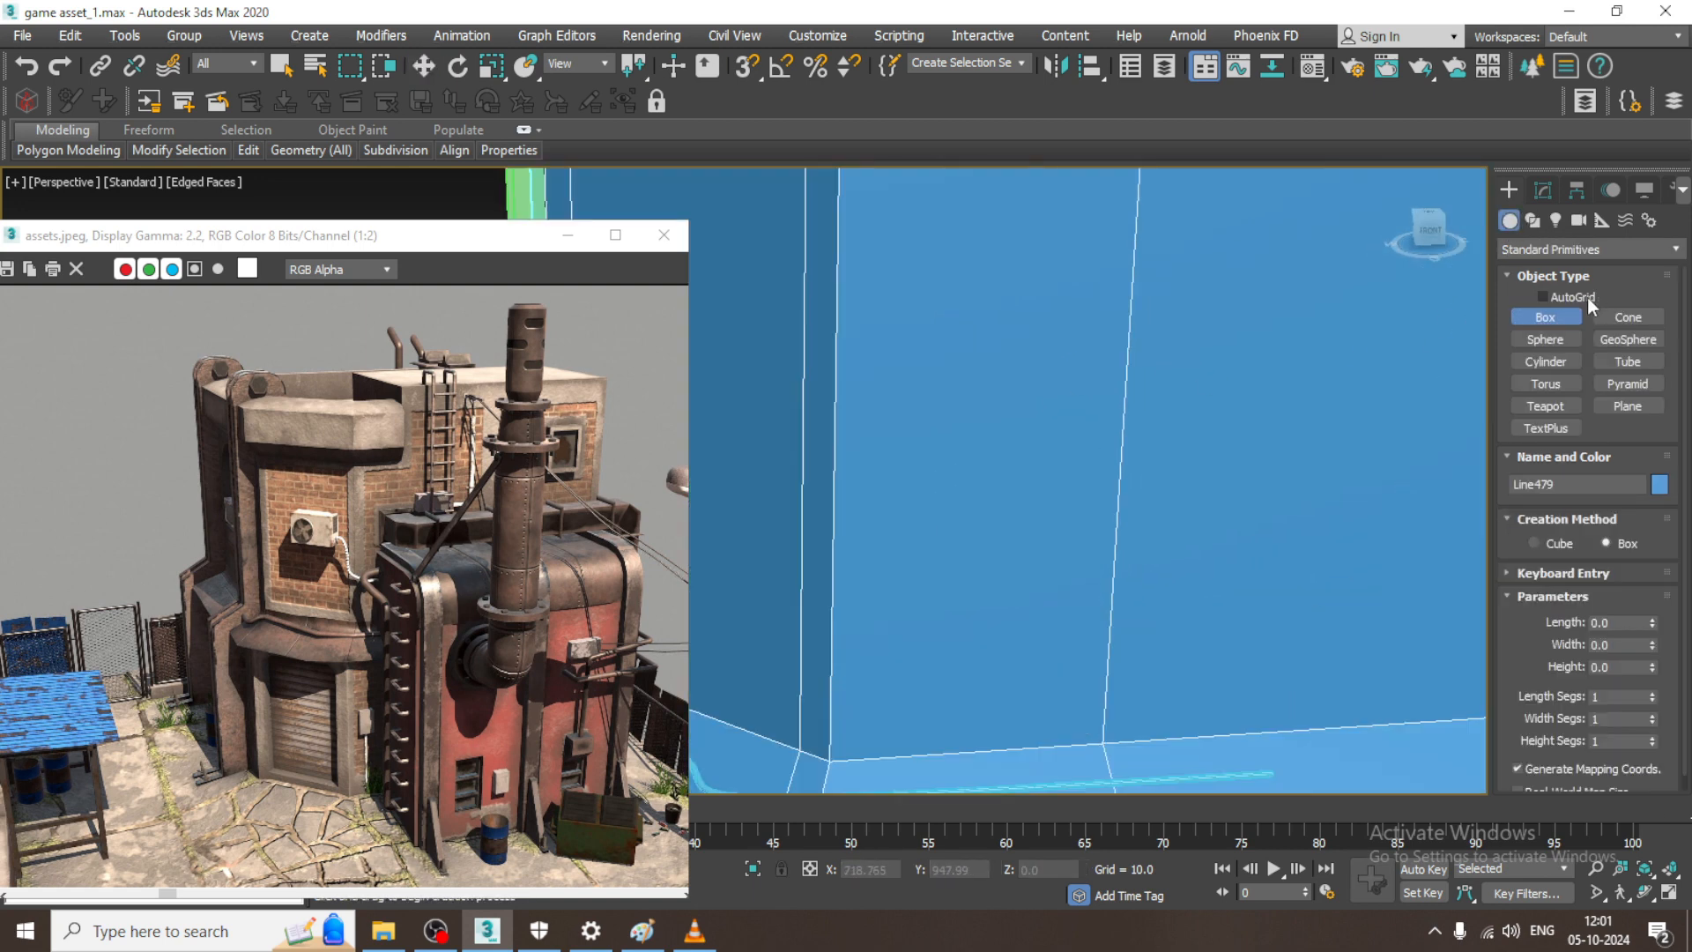
pyautogui.click(1543, 297)
pyautogui.moveTo(930, 378); pyautogui.dragTo(1116, 493)
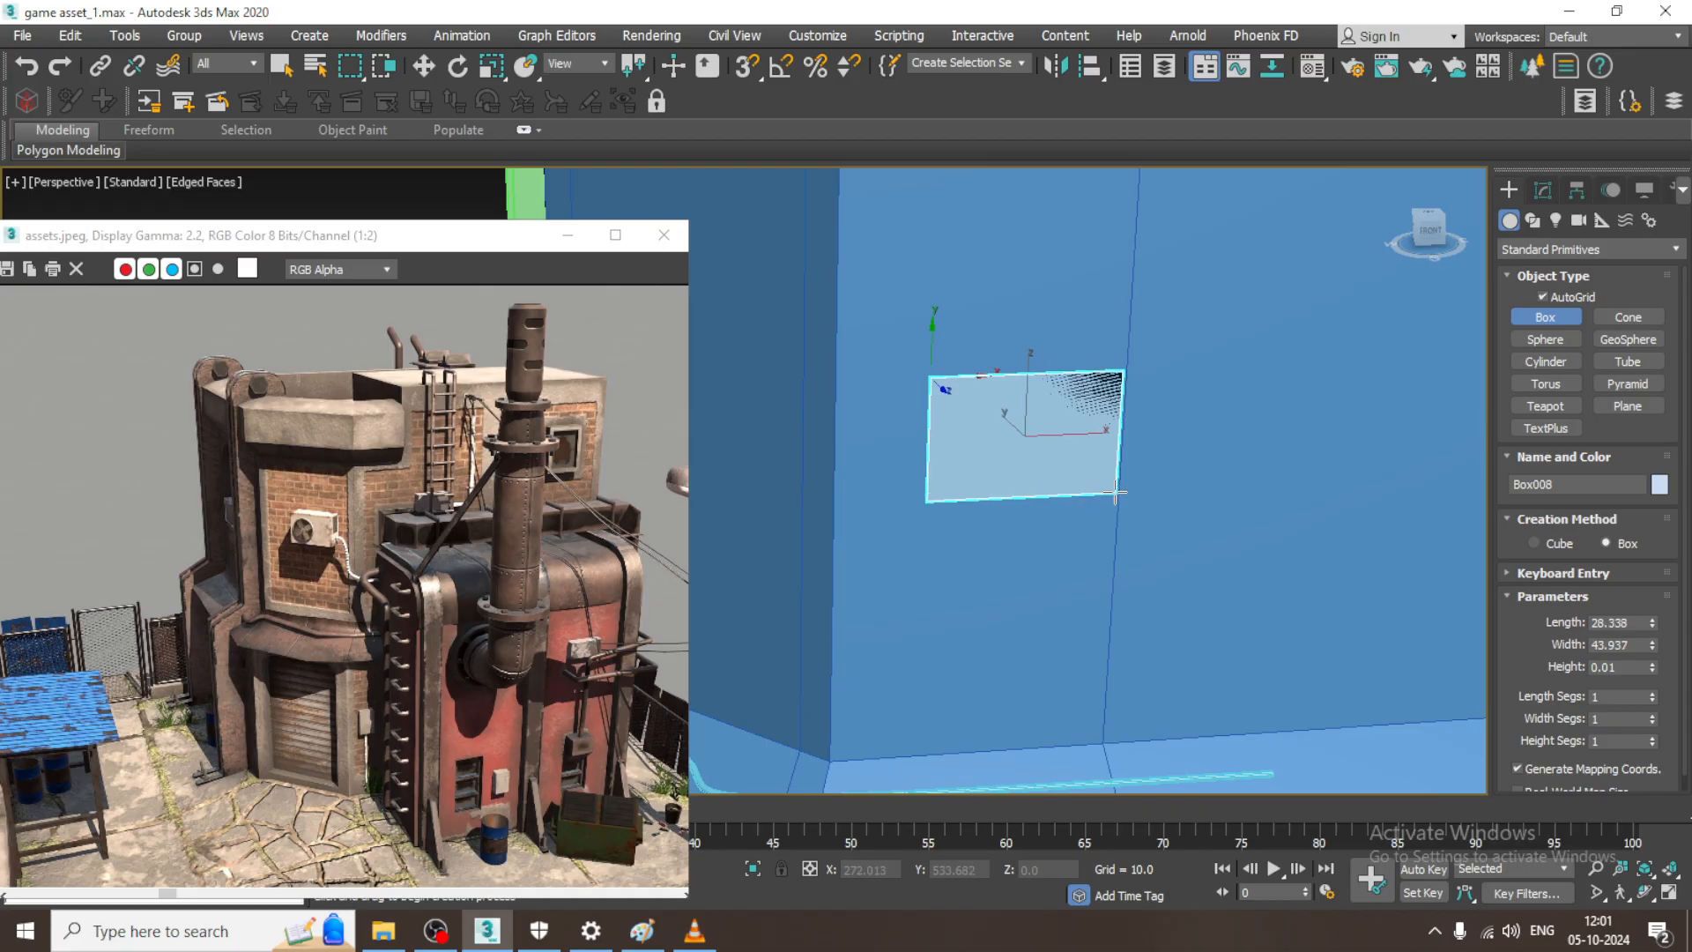
pyautogui.click(1140, 562)
pyautogui.keyDown('alt'); pyautogui.moveTo(1073, 412); pyautogui.dragTo(1118, 431, button='middle'); pyautogui.keyUp('alt')
pyautogui.scroll(5, 1118, 432)
pyautogui.press('w')
# - Convert the new wall-mounted box to Editable Poly
pyautogui.keyDown('alt'); pyautogui.moveTo(987, 401); pyautogui.dragTo(918, 314, button='middle'); pyautogui.keyUp('alt')
pyautogui.rightClick(918, 314)
pyautogui.moveTo(1101, 539)
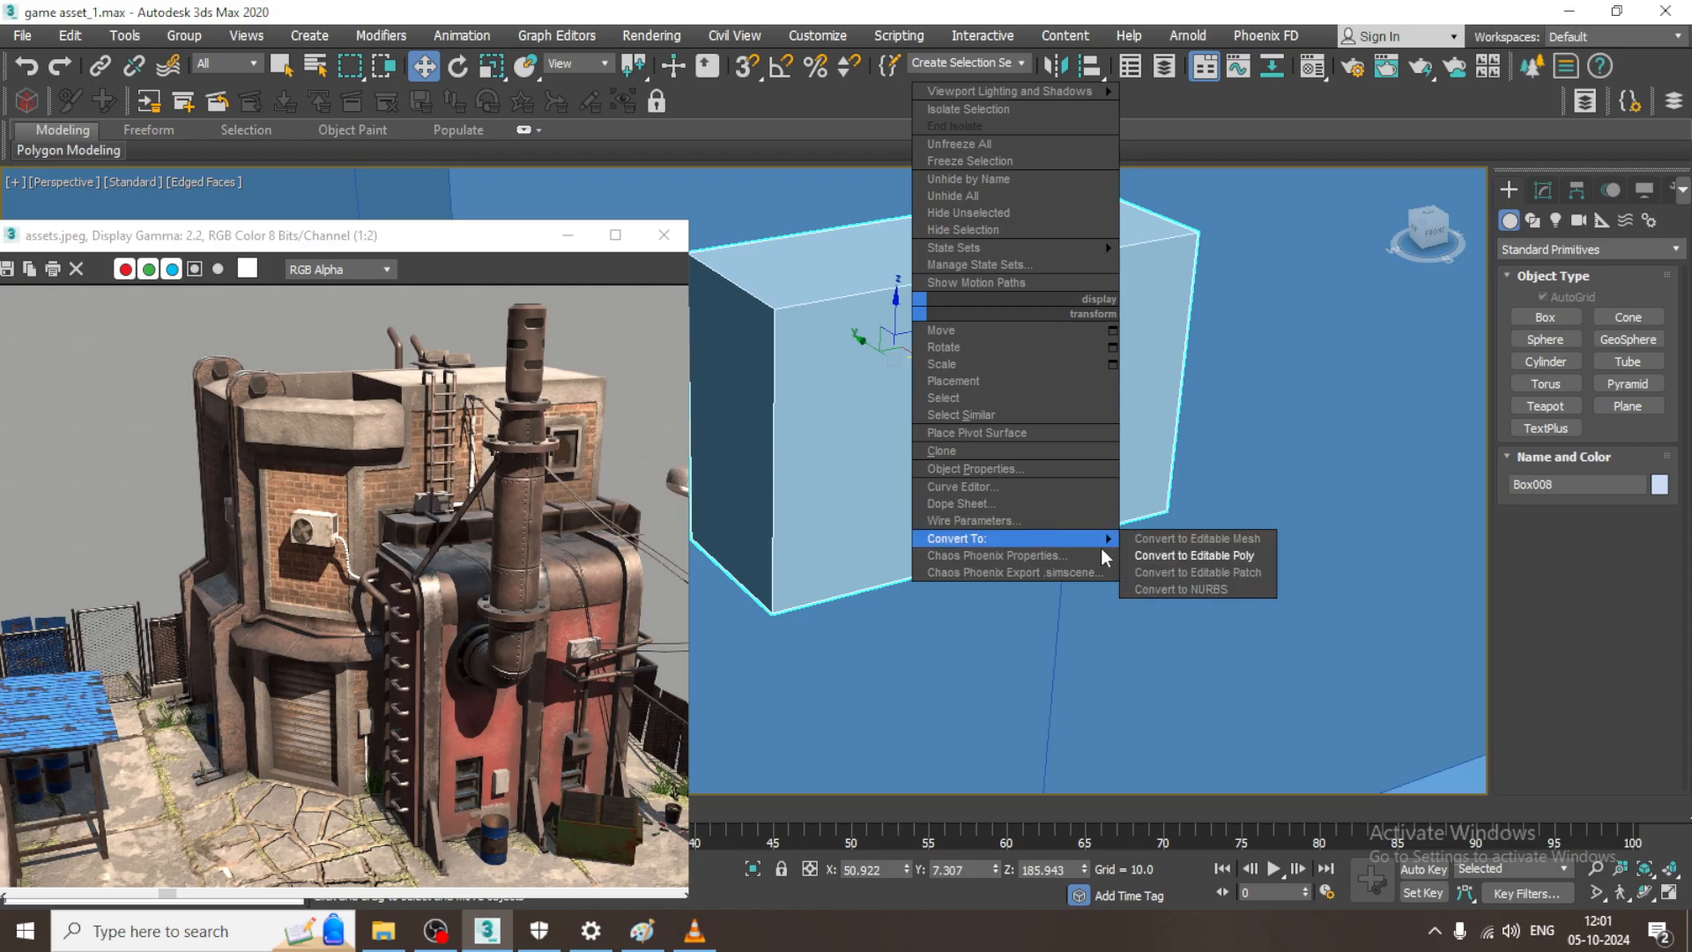
pyautogui.click(1202, 552)
pyautogui.keyDown('alt'); pyautogui.moveTo(1201, 555); pyautogui.dragTo(1029, 368, button='middle'); pyautogui.keyUp('alt')
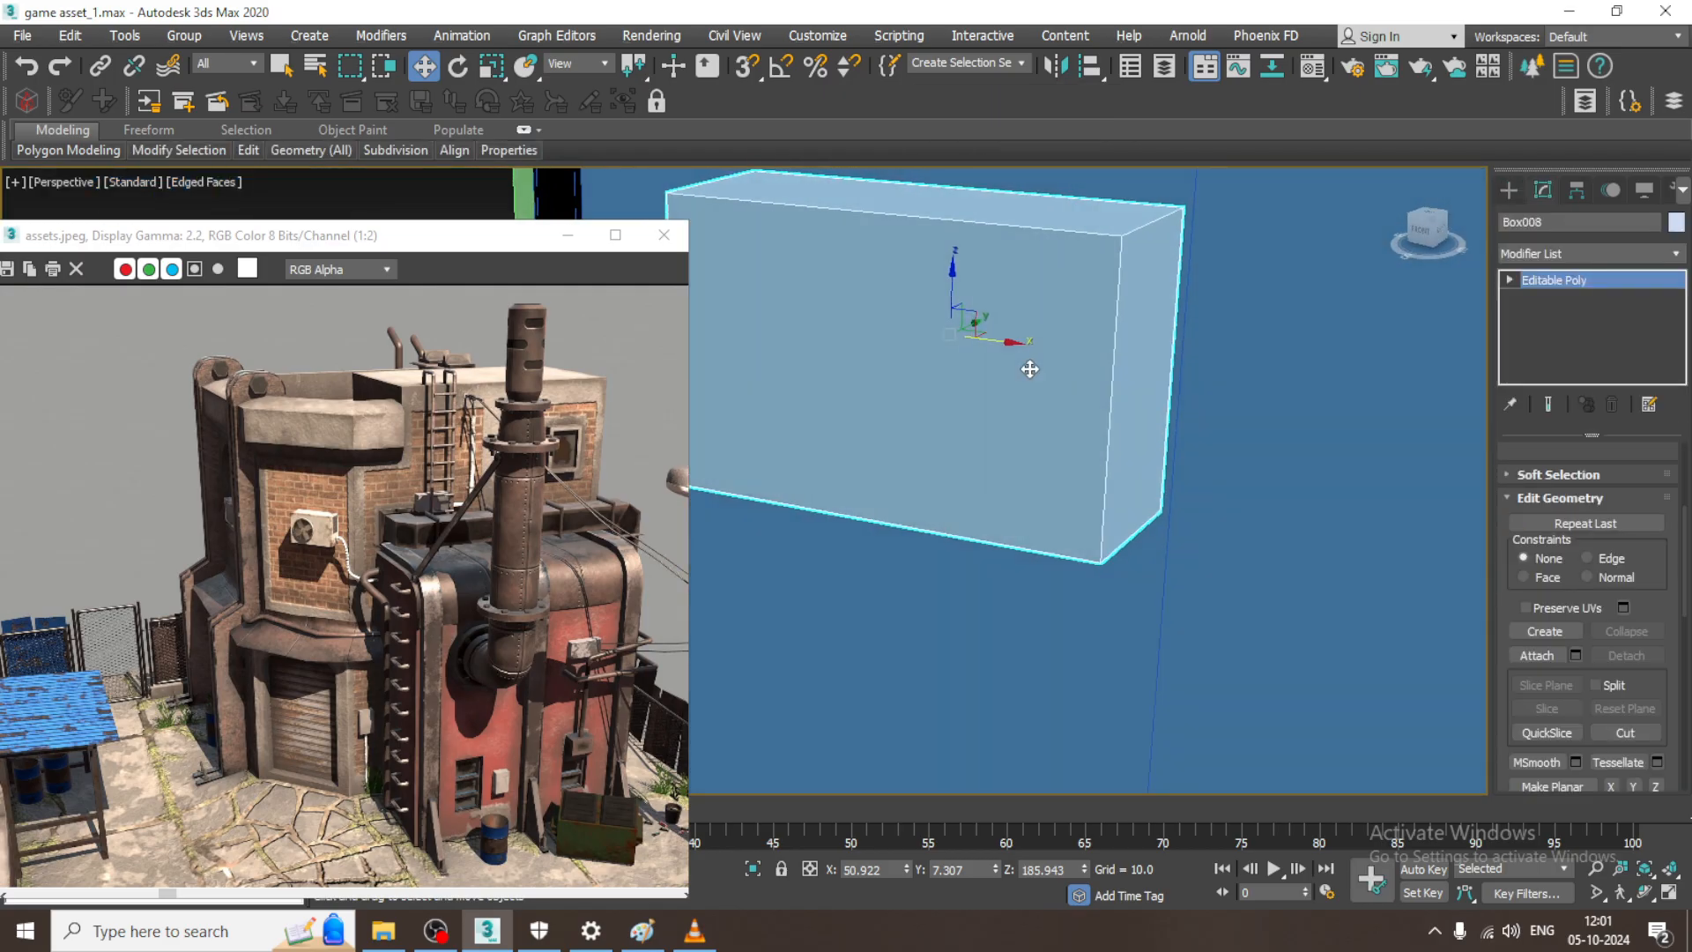
# - Expand the polygon modeling tools and save the scene
pyautogui.doubleClick(89, 121)
pyautogui.click(19, 39)
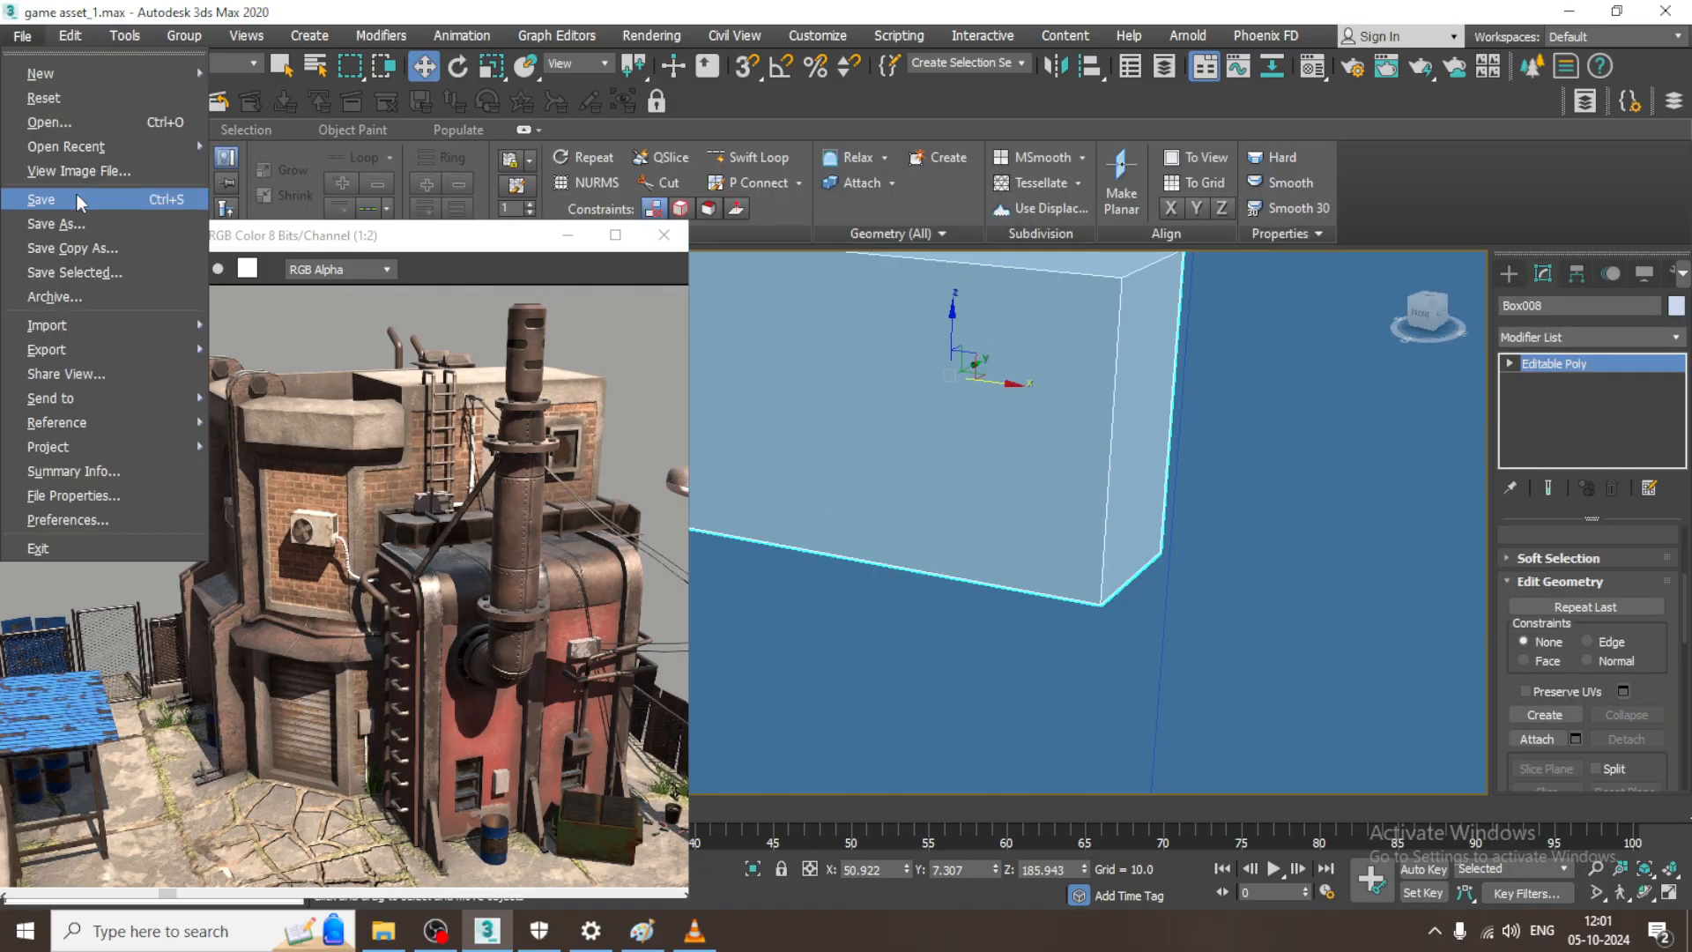
pyautogui.click(76, 194)
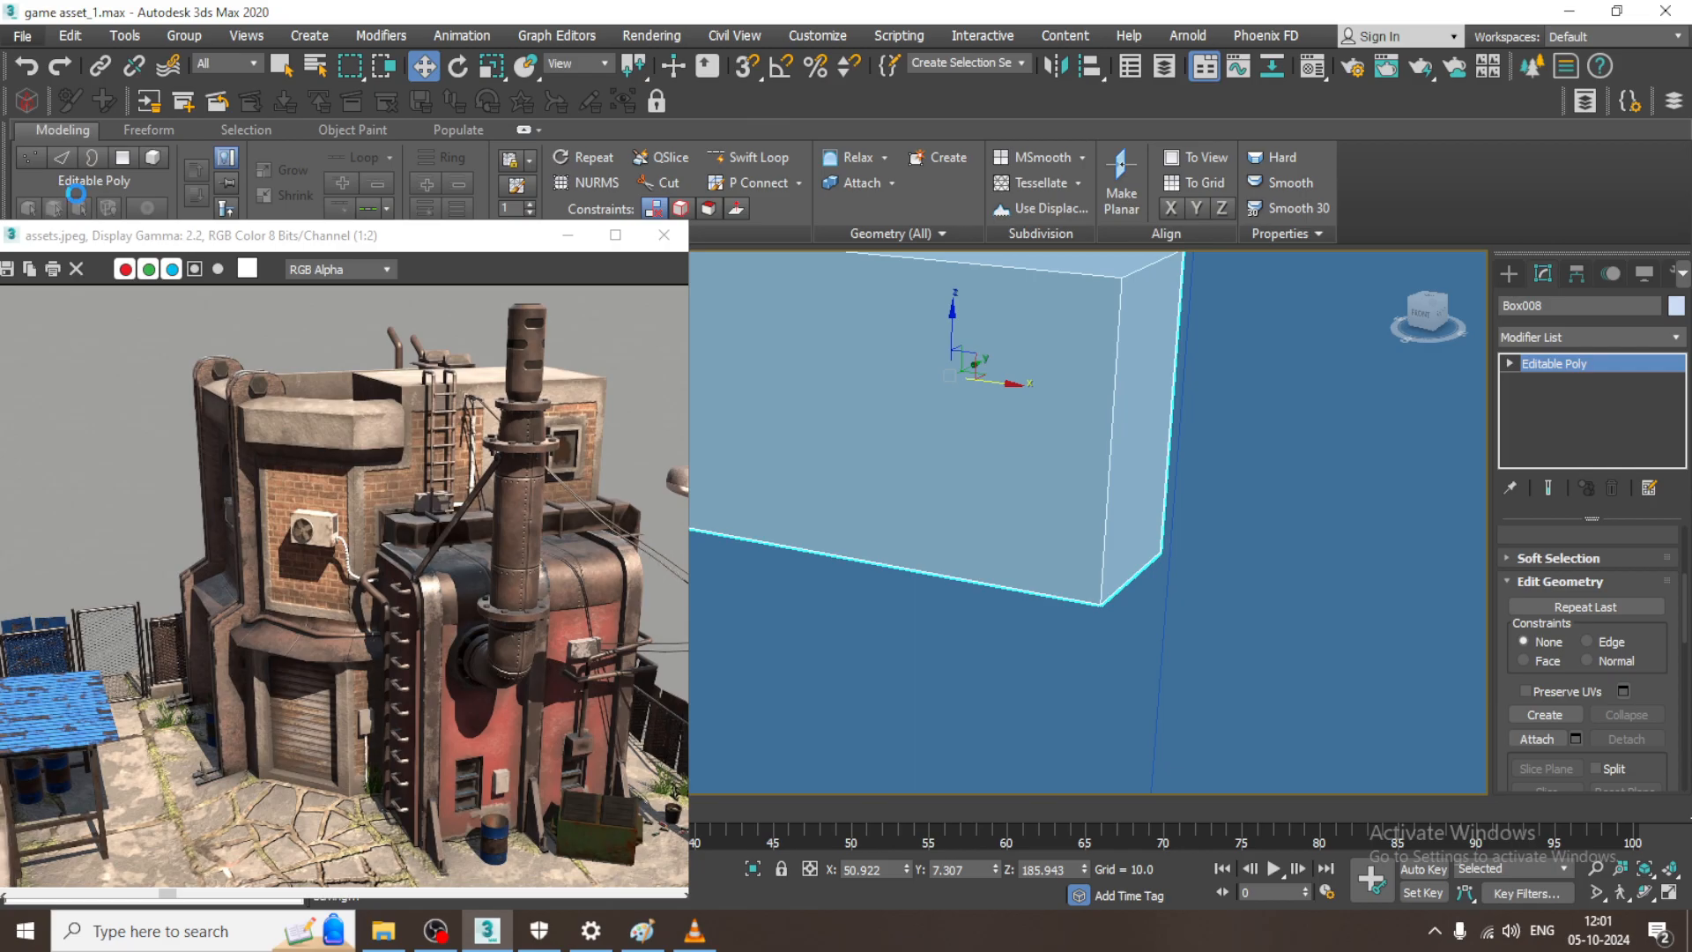
# - Use Swift Loop to add three horizontal edge loops around the box, near its top, near its bottom and between them
pyautogui.click(748, 157)
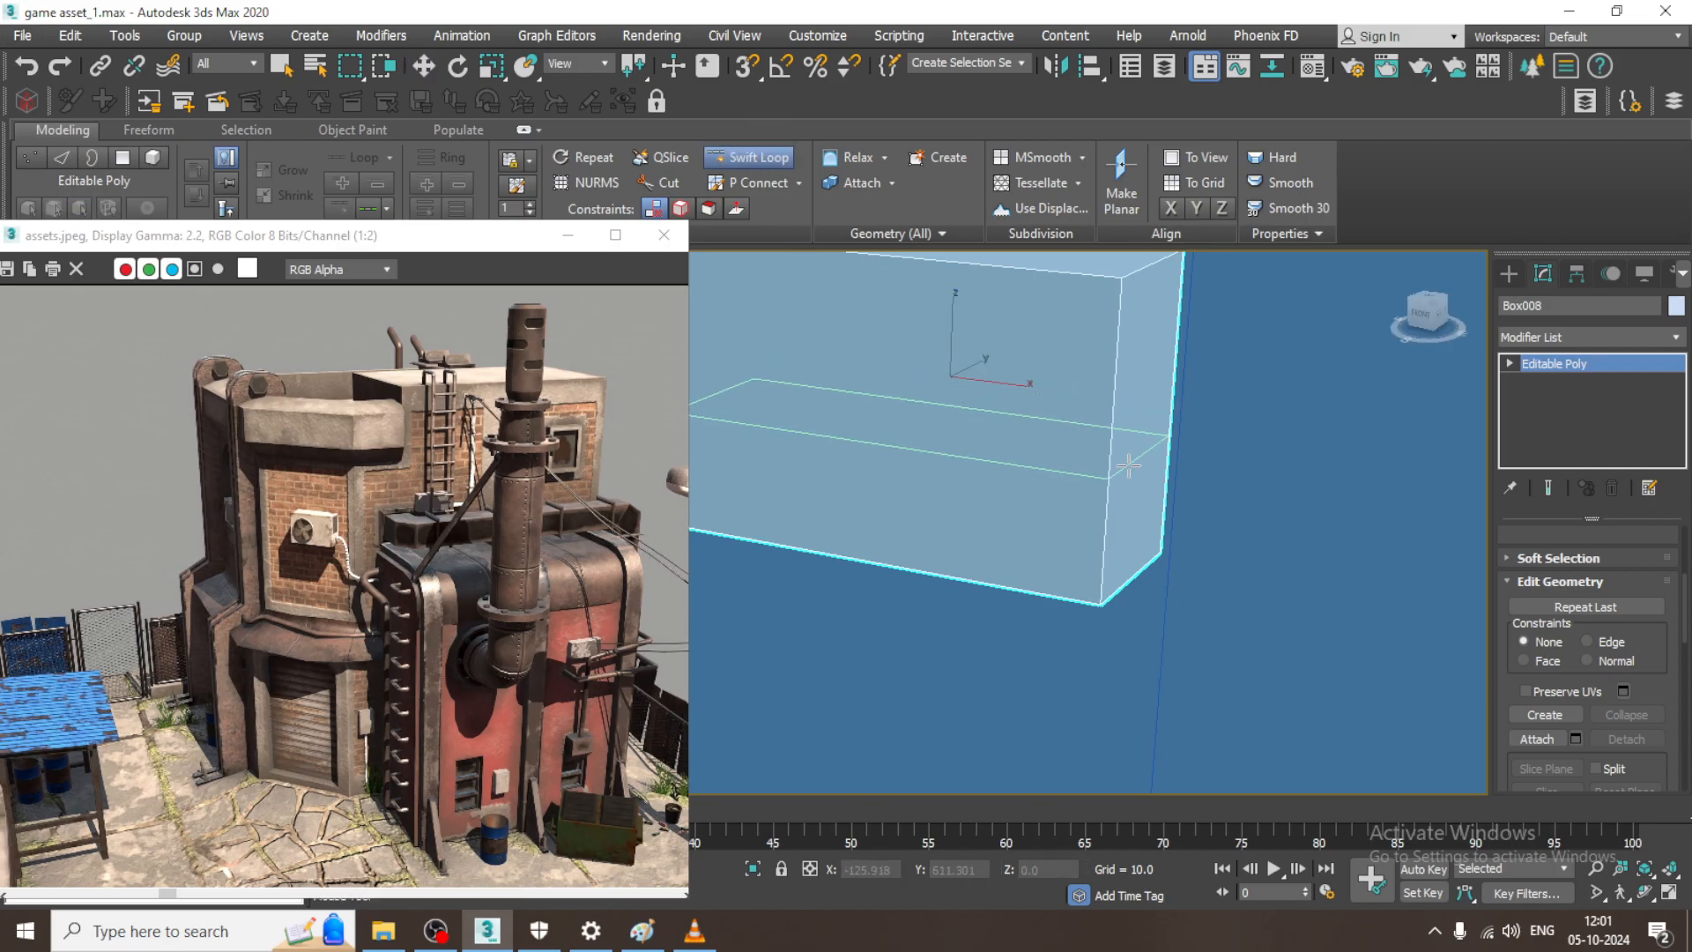
pyautogui.click(1128, 298)
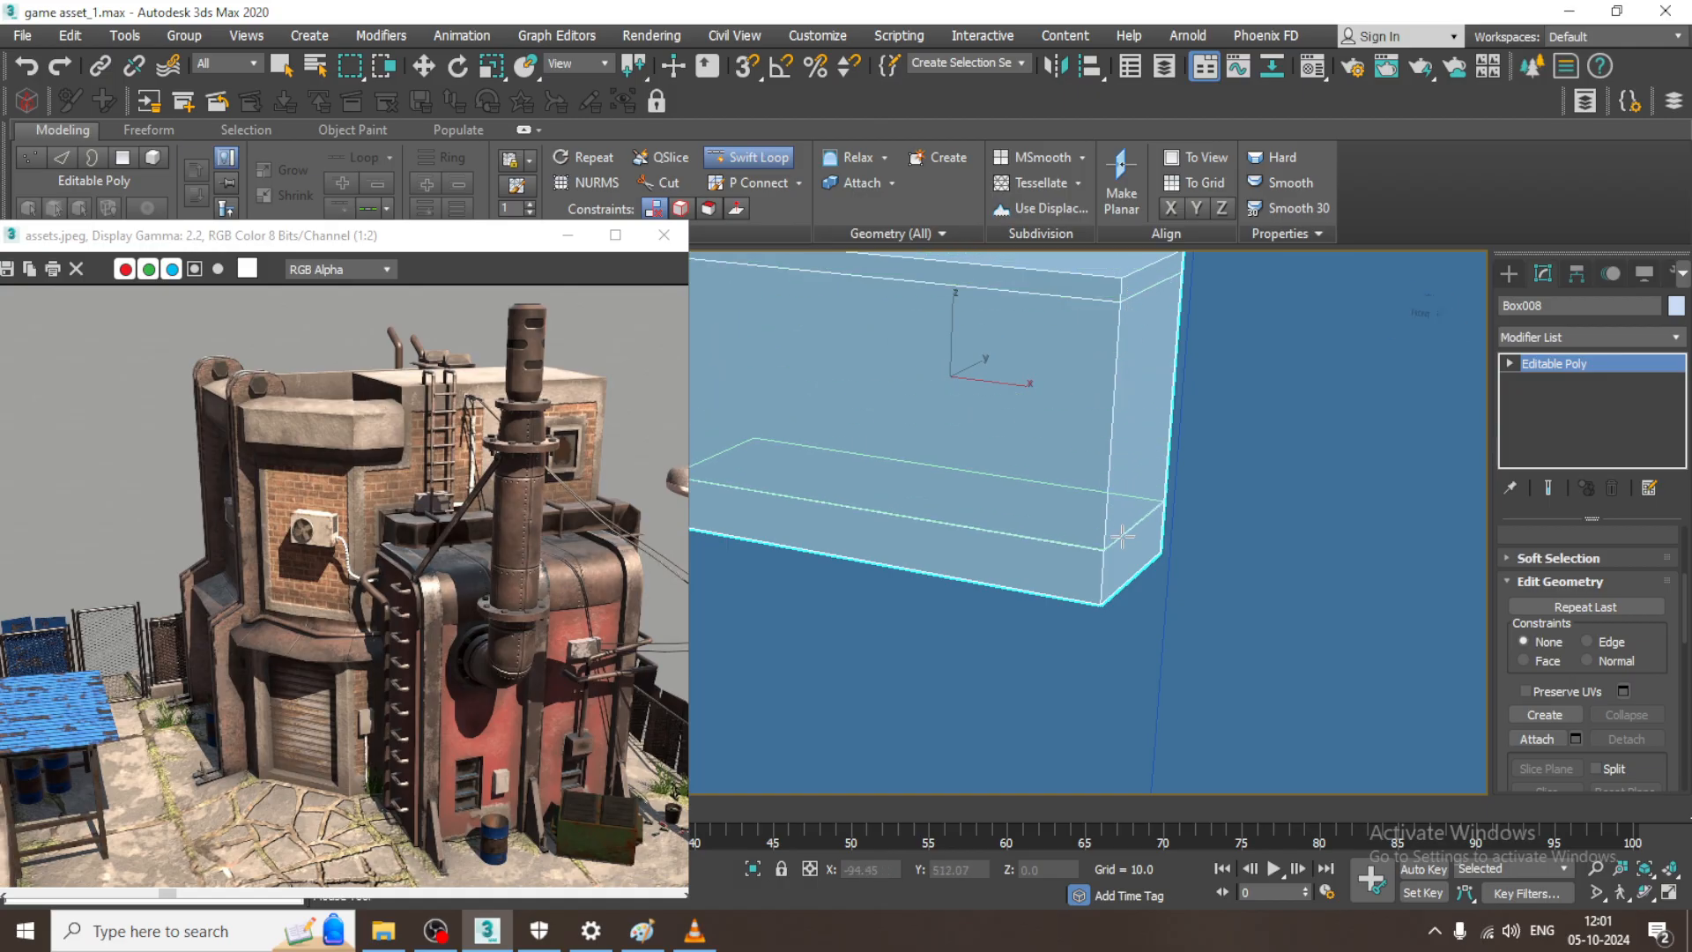
pyautogui.click(1122, 536)
pyautogui.keyDown('alt'); pyautogui.moveTo(1285, 462); pyautogui.dragTo(1262, 460, button='middle'); pyautogui.keyUp('alt')
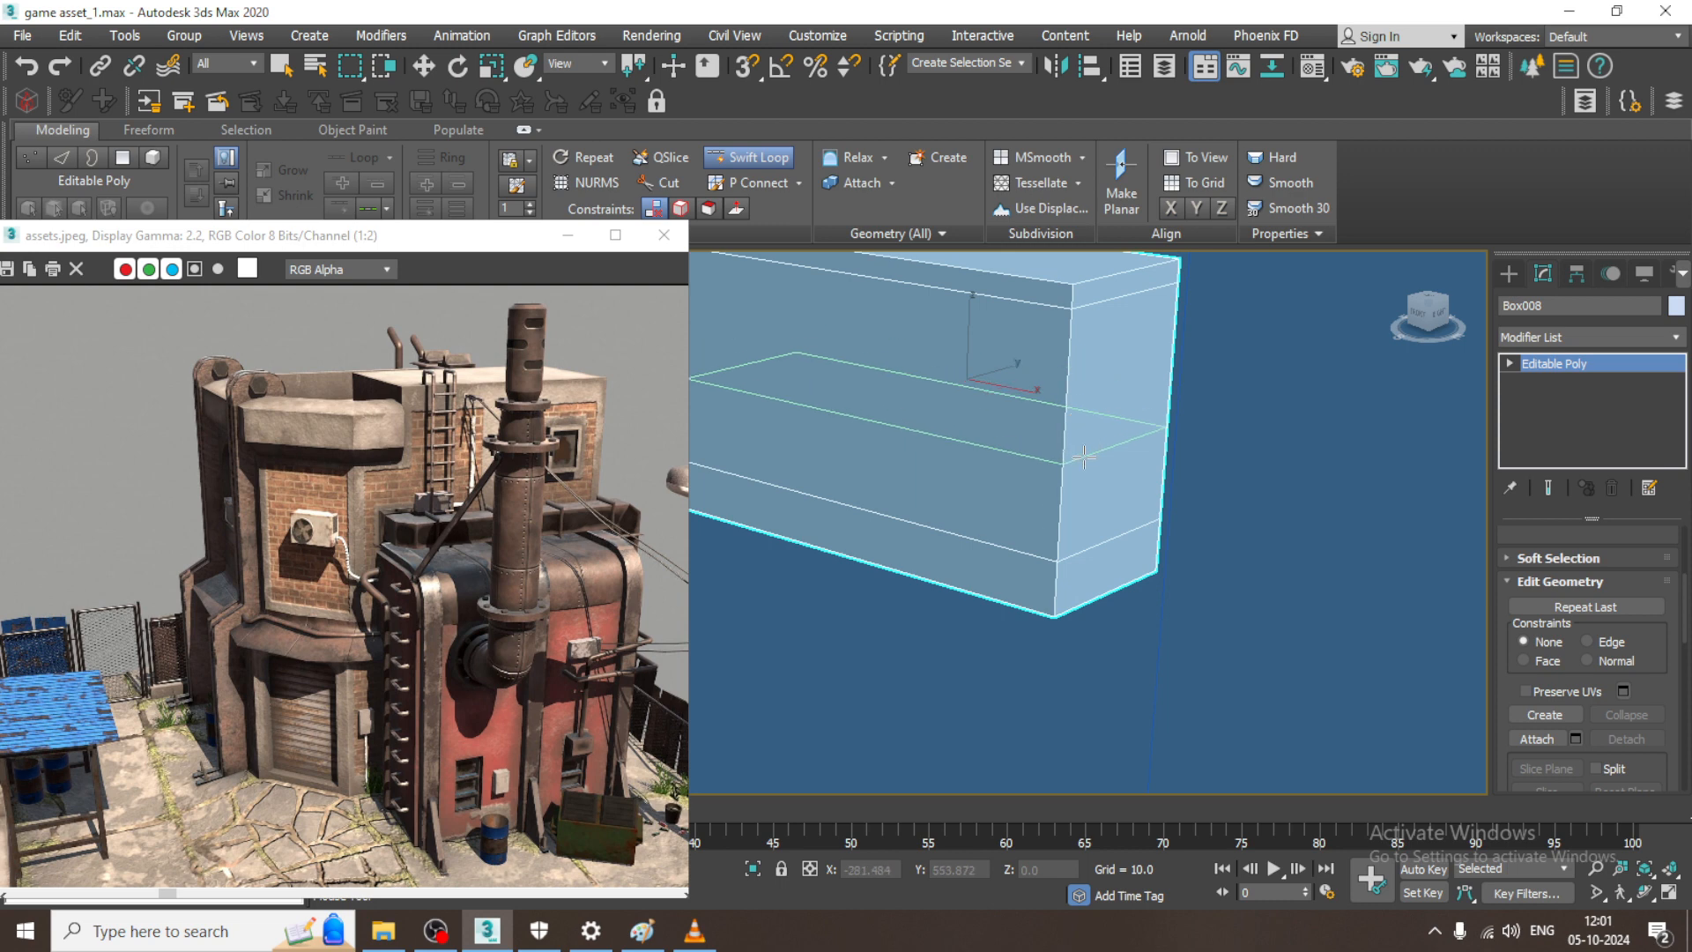
pyautogui.click(1083, 456)
# - Add two vertical edge loops across the box's side faces with Swift Loop, near the front and back edges
pyautogui.keyDown('alt'); pyautogui.moveTo(1084, 458); pyautogui.dragTo(989, 458, button='middle'); pyautogui.keyUp('alt')
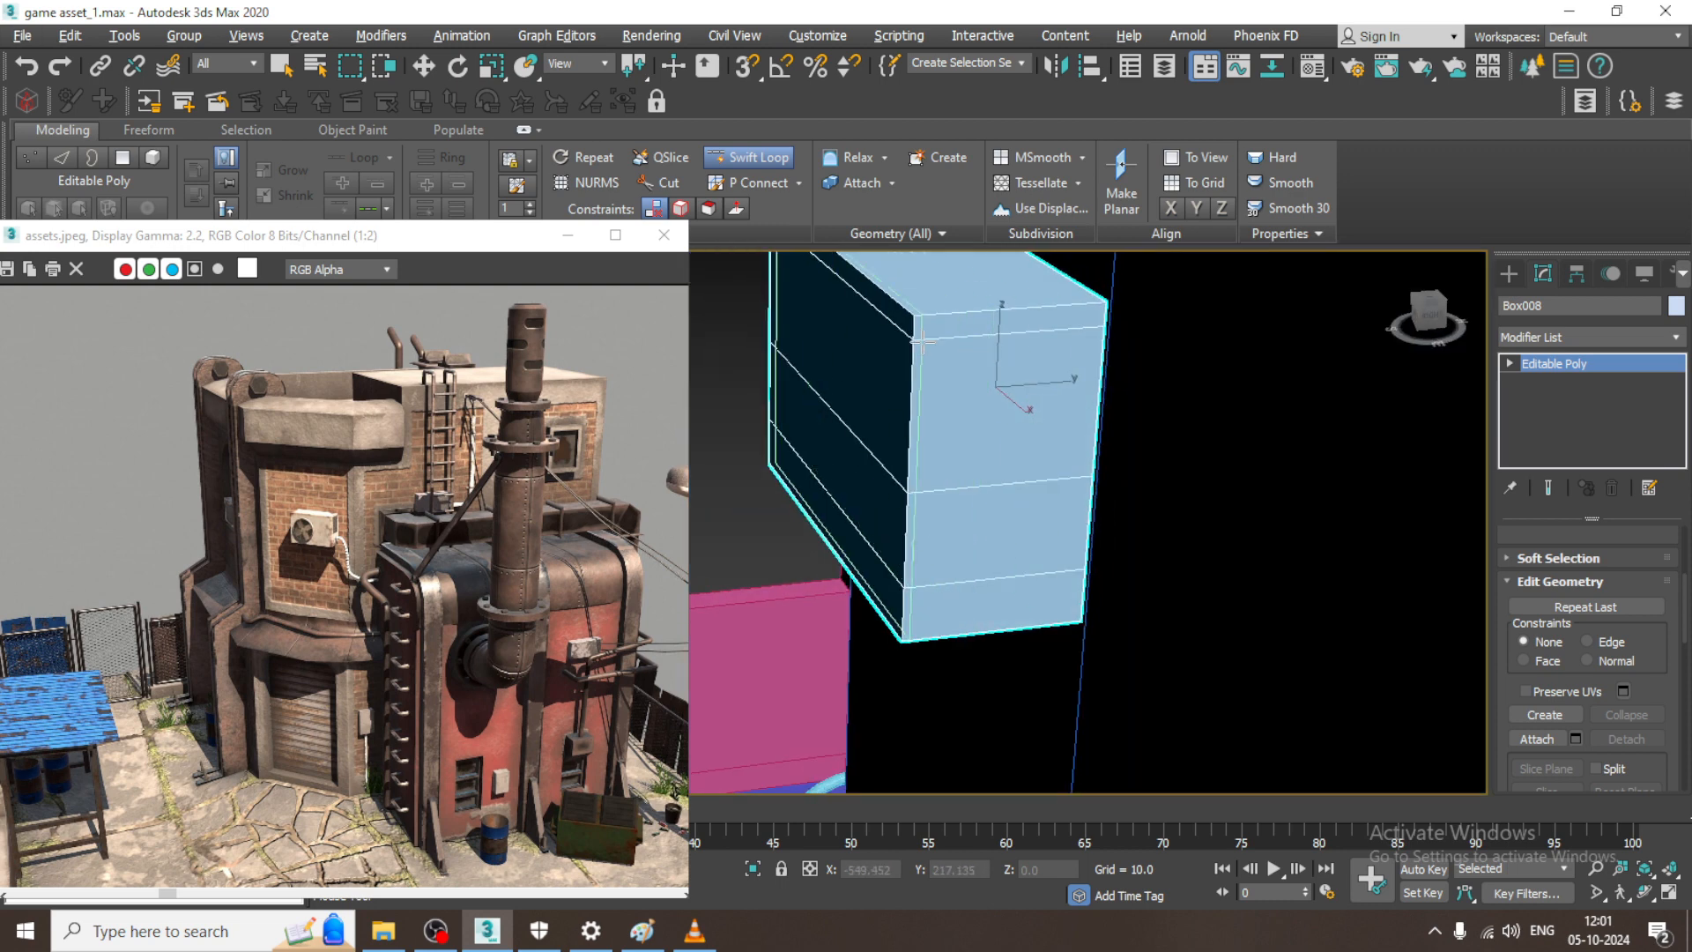
pyautogui.click(958, 338)
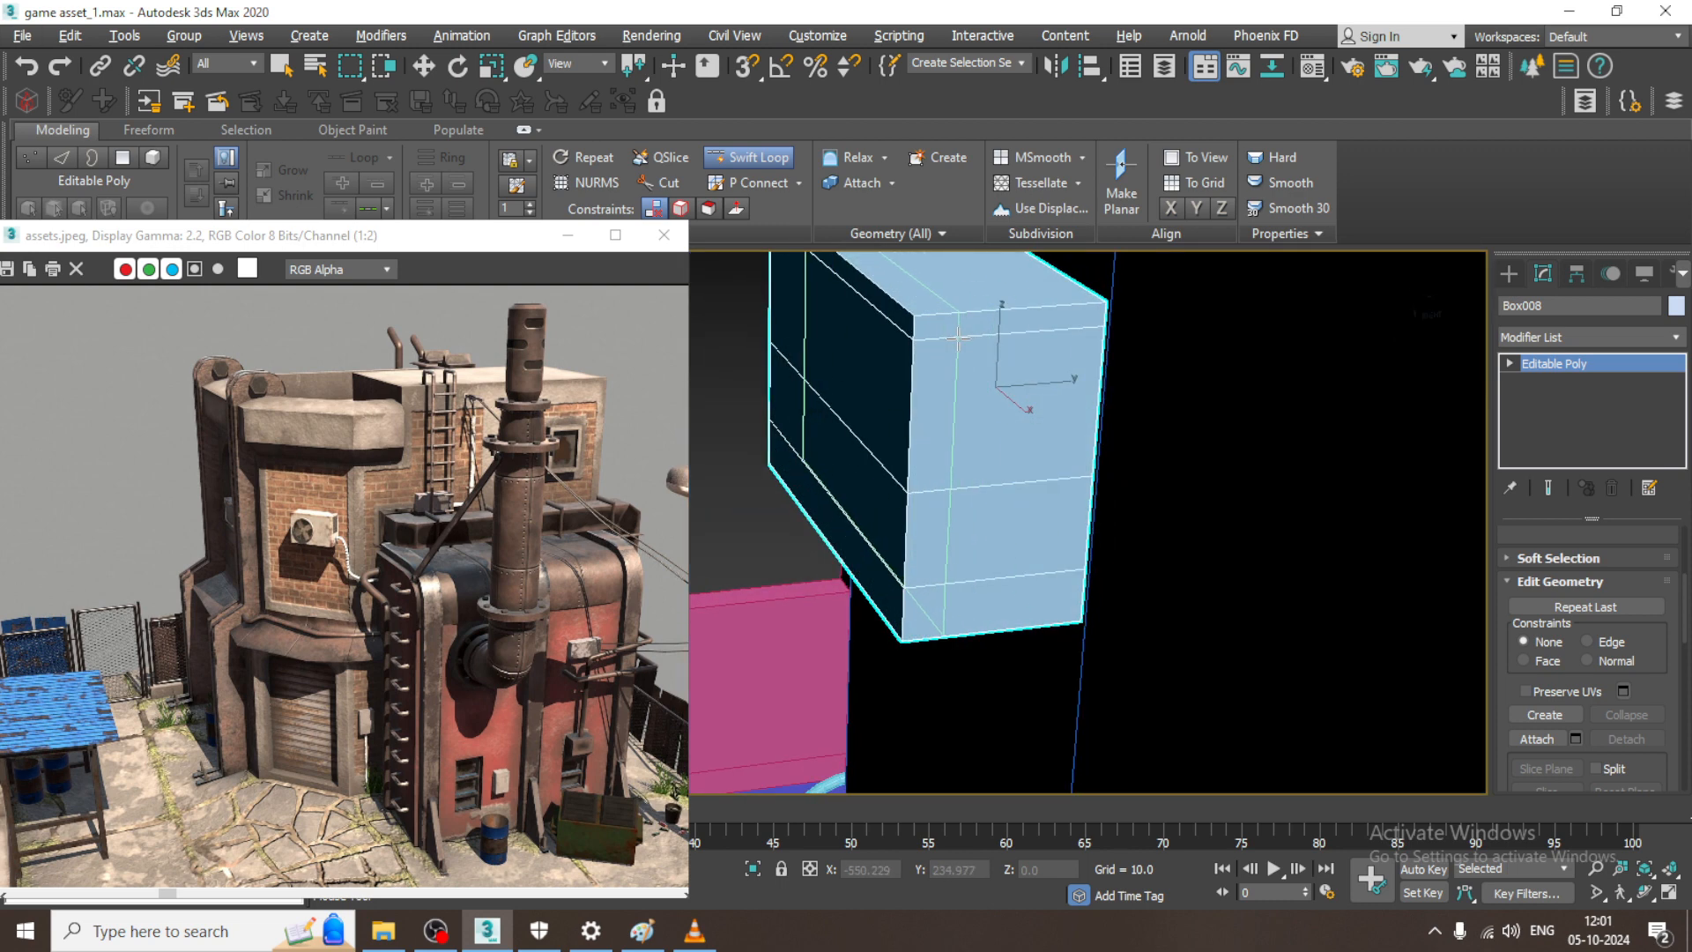
pyautogui.click(1075, 326)
pyautogui.keyDown('alt'); pyautogui.moveTo(1077, 329); pyautogui.dragTo(1148, 445, button='middle'); pyautogui.keyUp('alt')
pyautogui.press('w')
# - Extrude the upper inner polygon on the box's side face slightly inward
pyautogui.press('4')
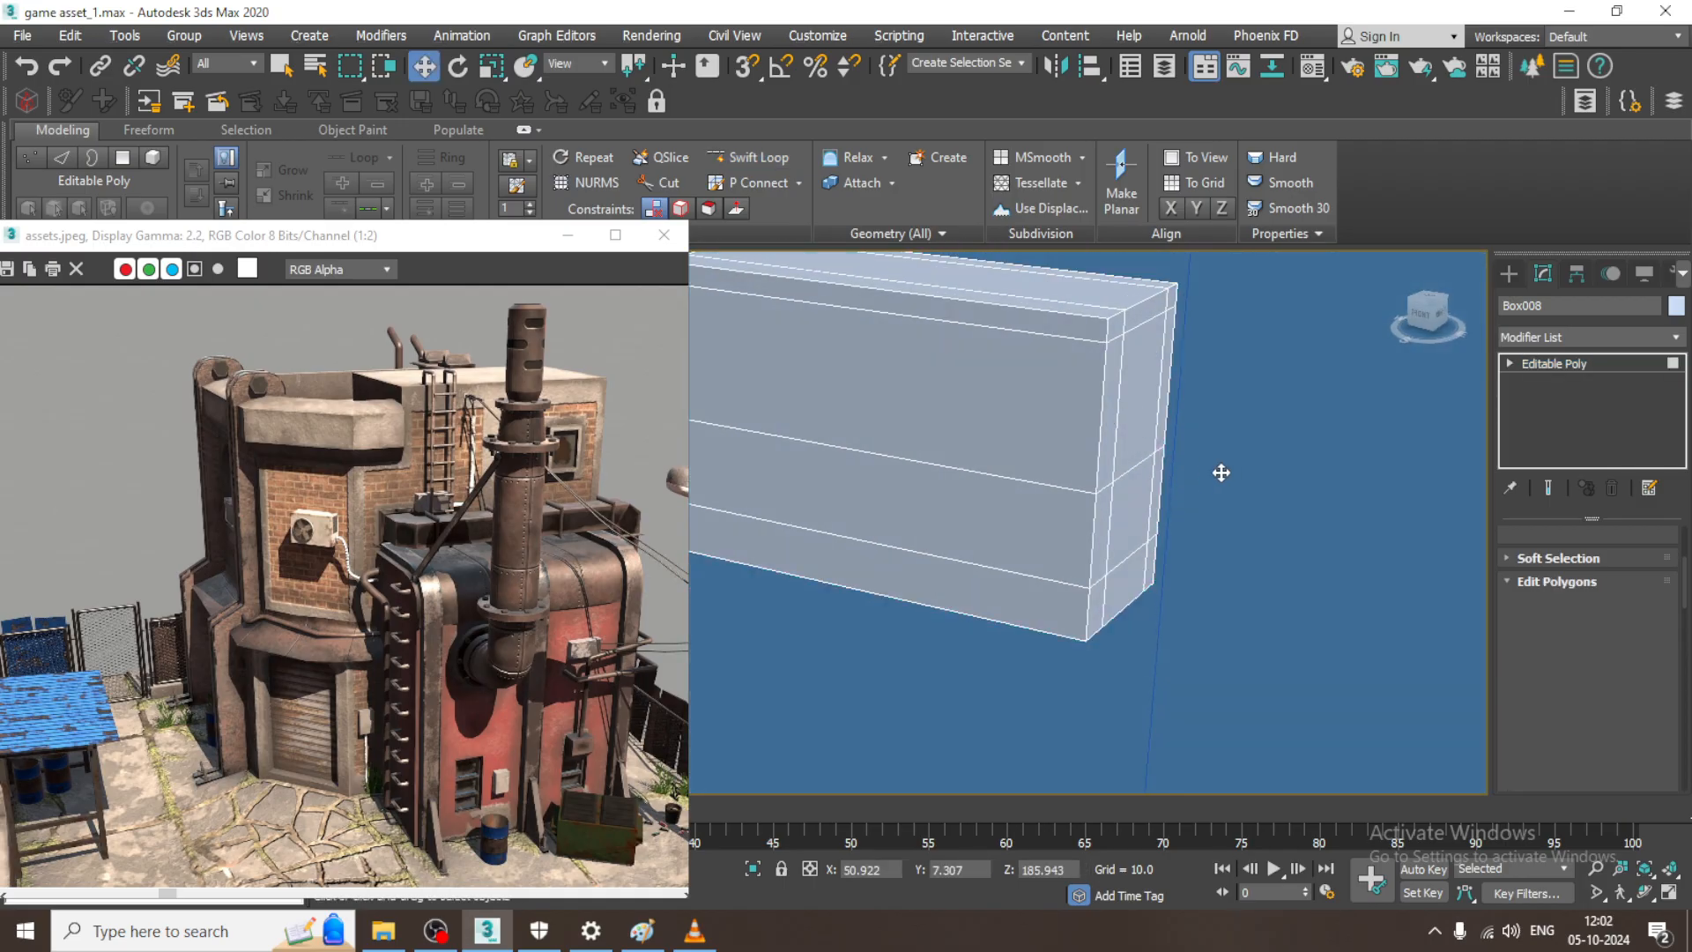
pyautogui.click(1148, 403)
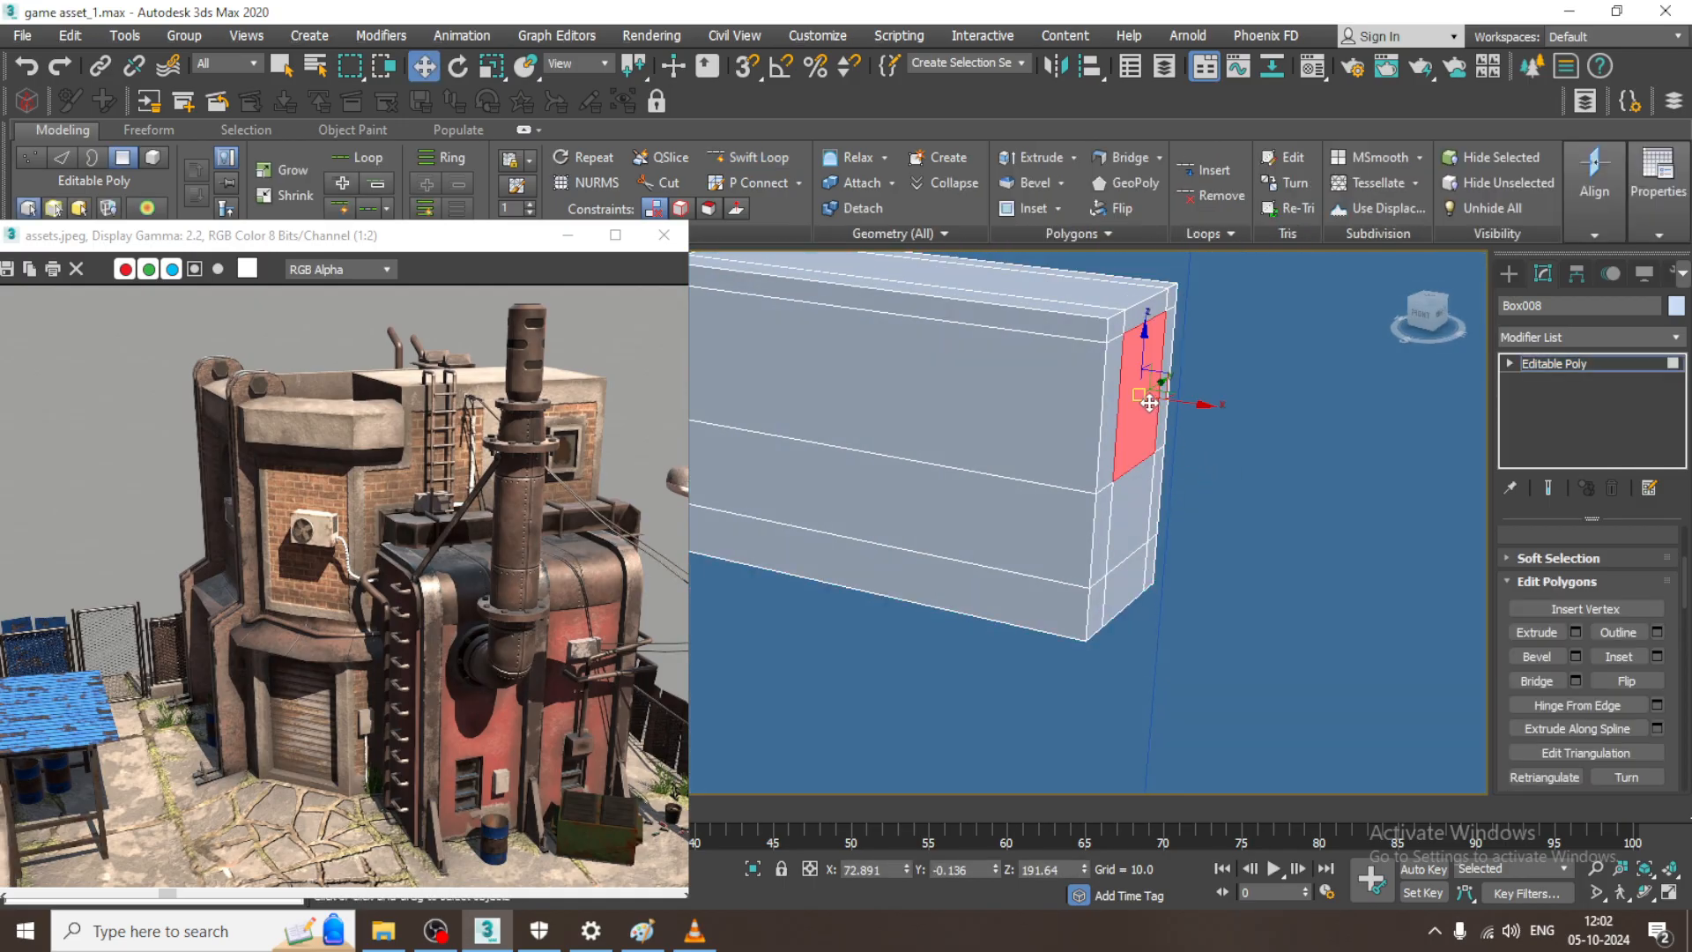
pyautogui.click(1576, 631)
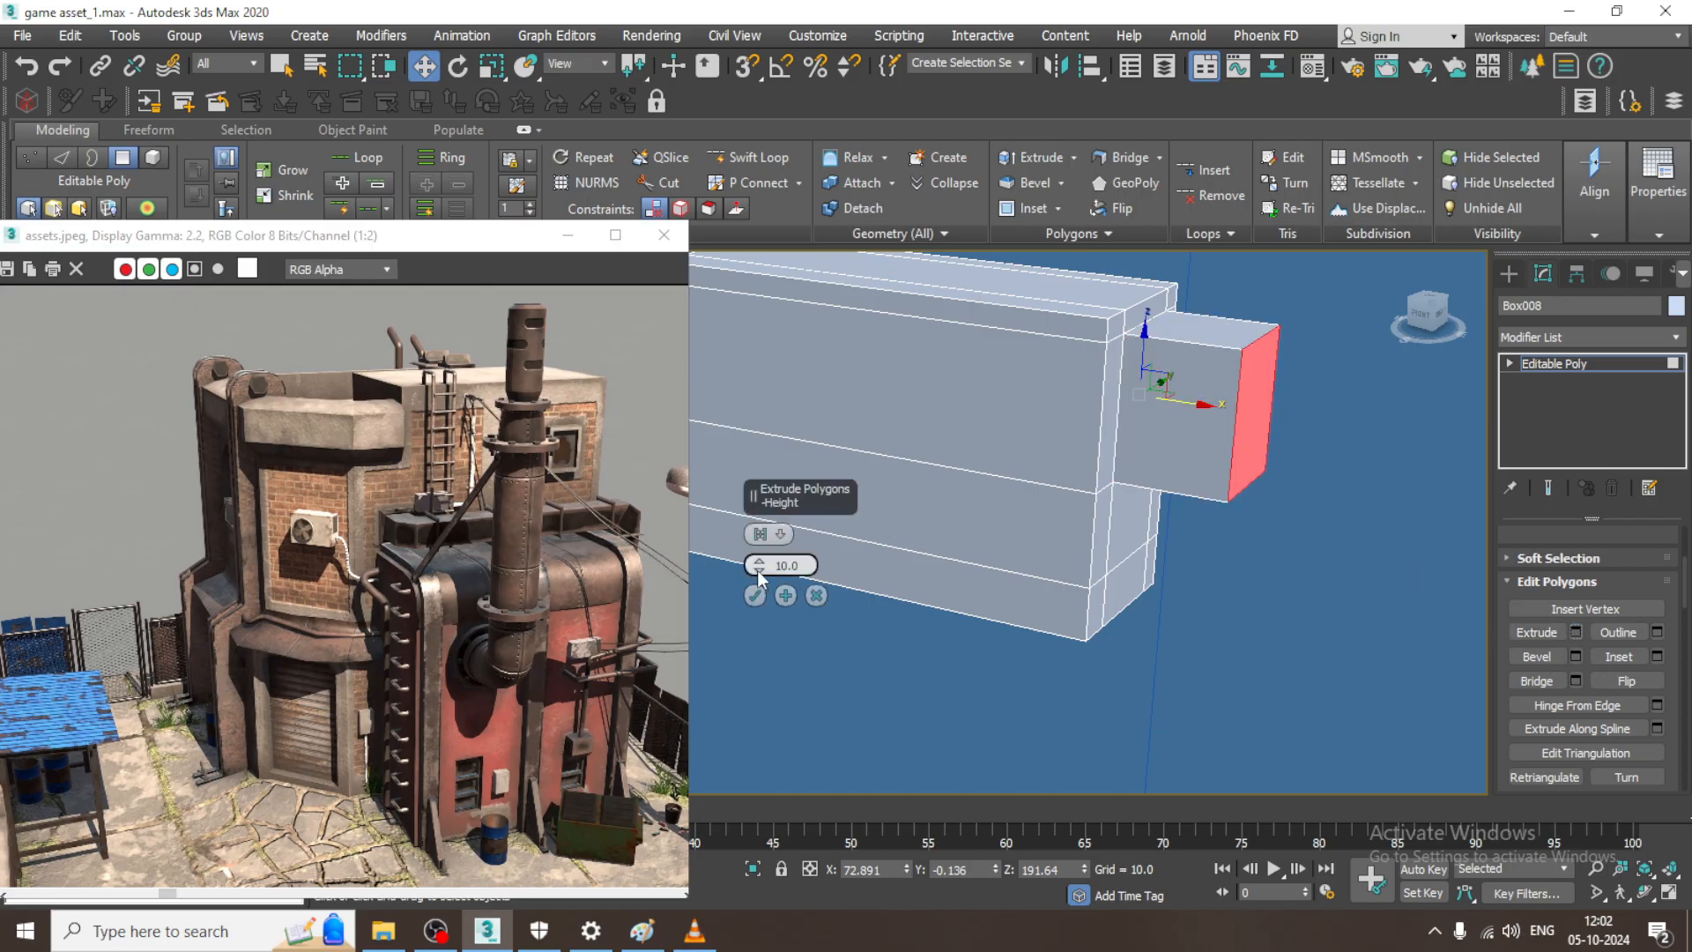
pyautogui.moveTo(758, 570); pyautogui.dragTo(798, 660)
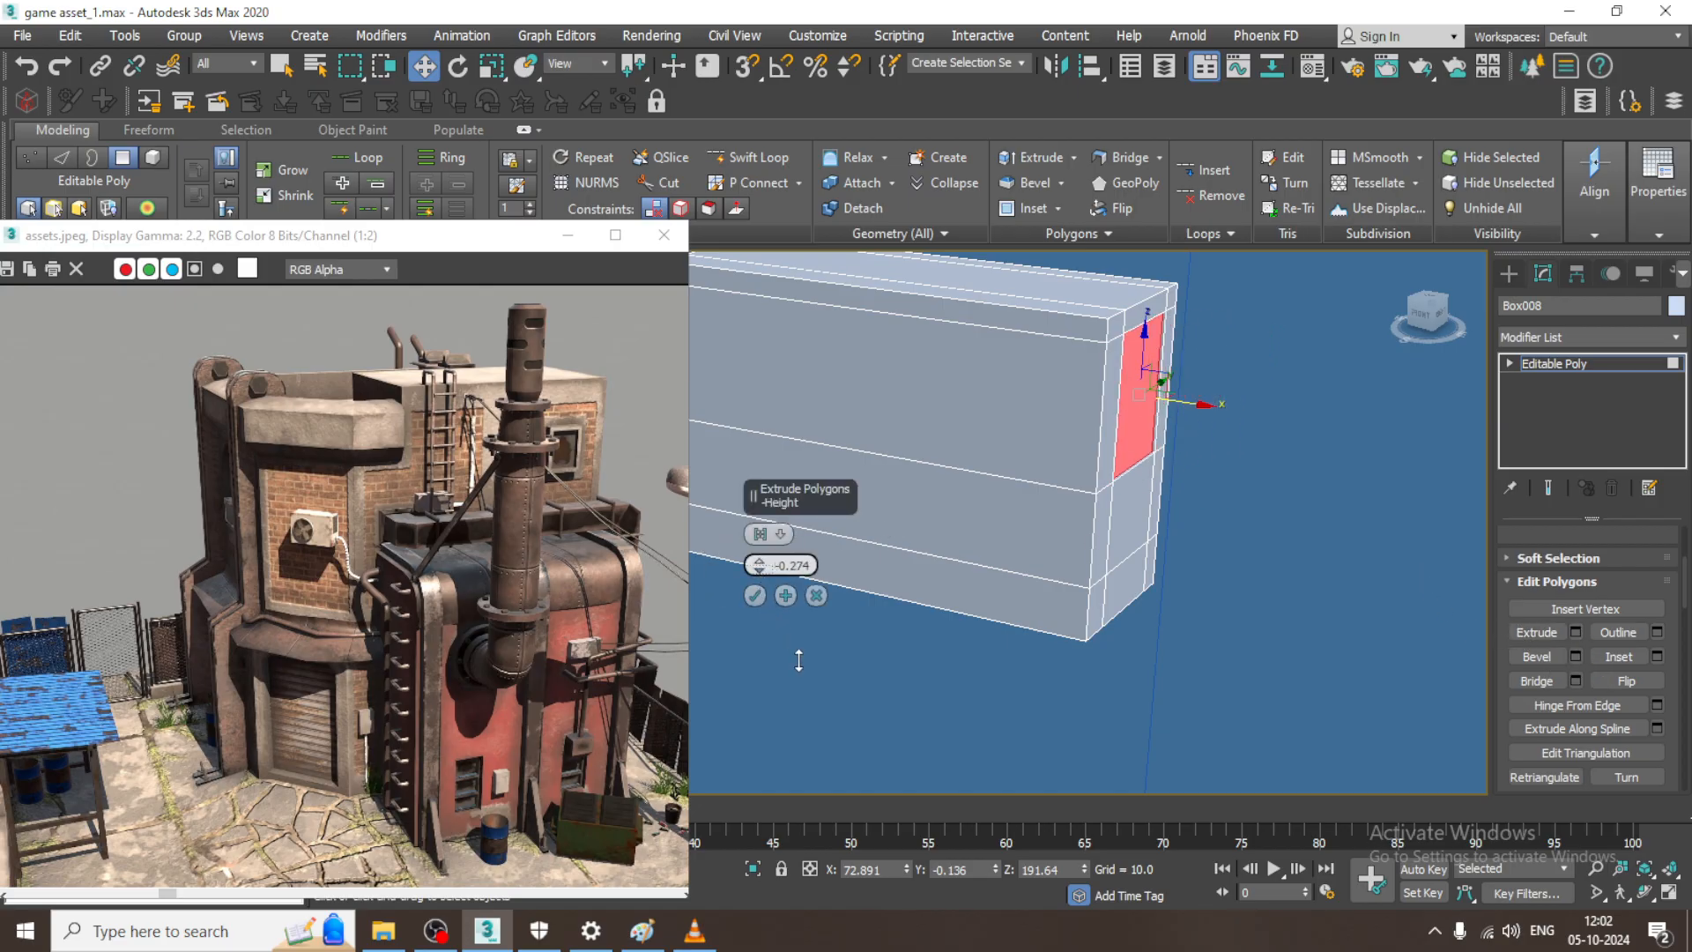
pyautogui.click(755, 596)
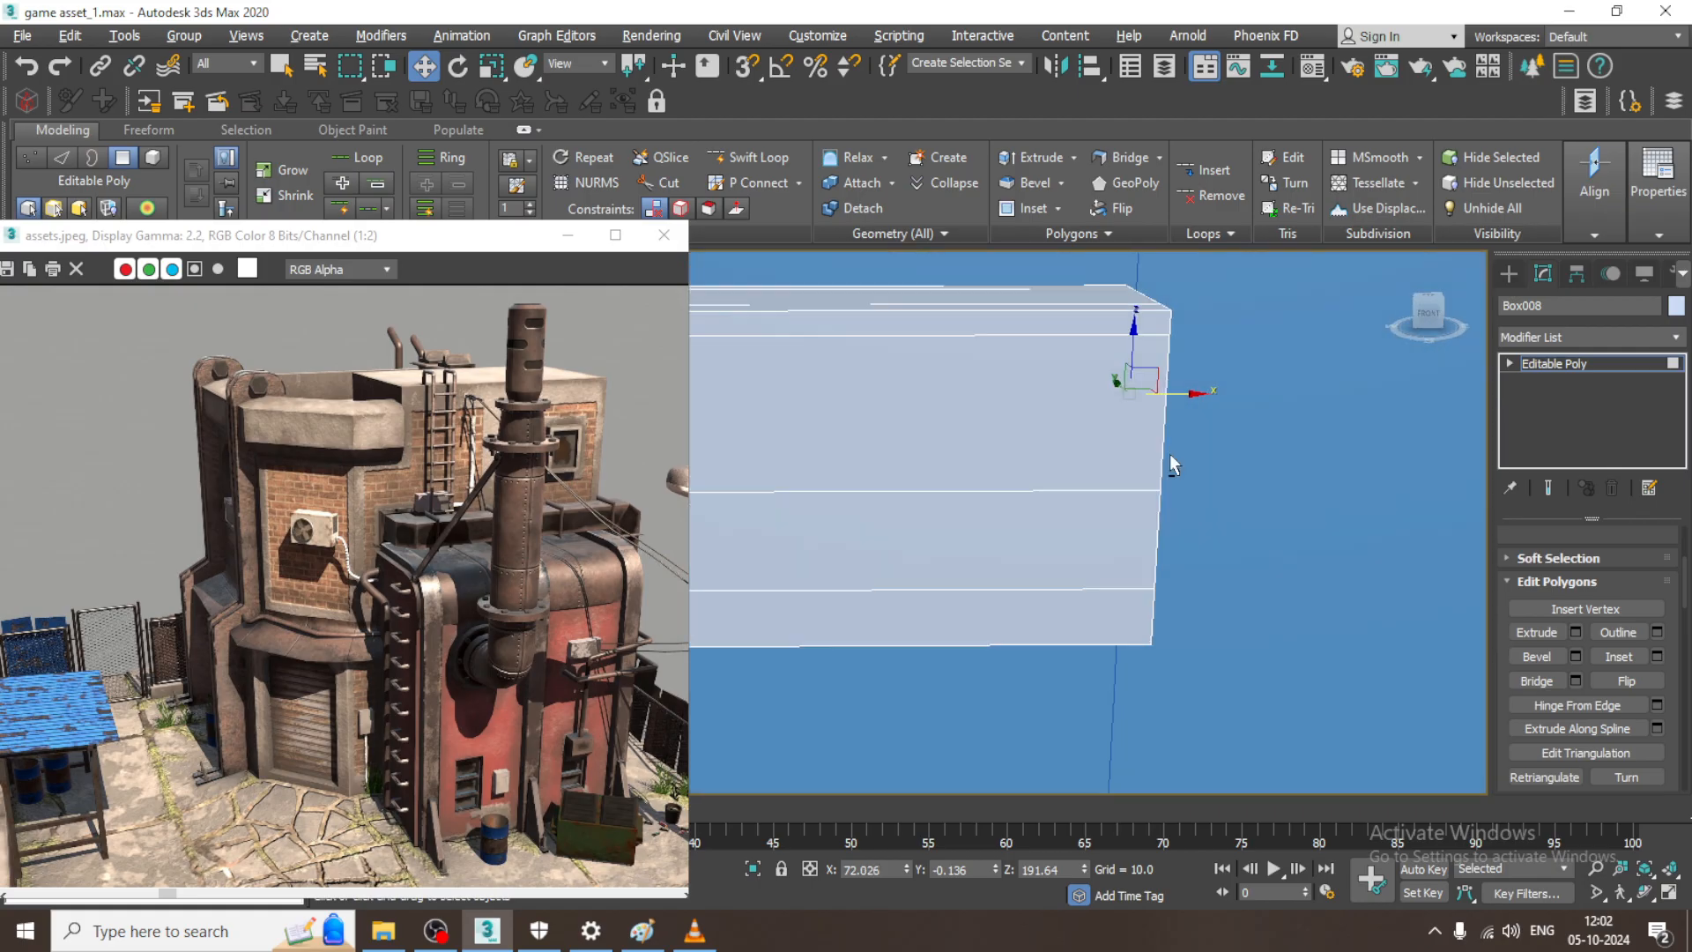
pyautogui.moveTo(1170, 453)
pyautogui.mouseDown(button='middle')
pyautogui.moveTo(1178, 404)
pyautogui.moveTo(1164, 424)
pyautogui.mouseUp(button='middle')
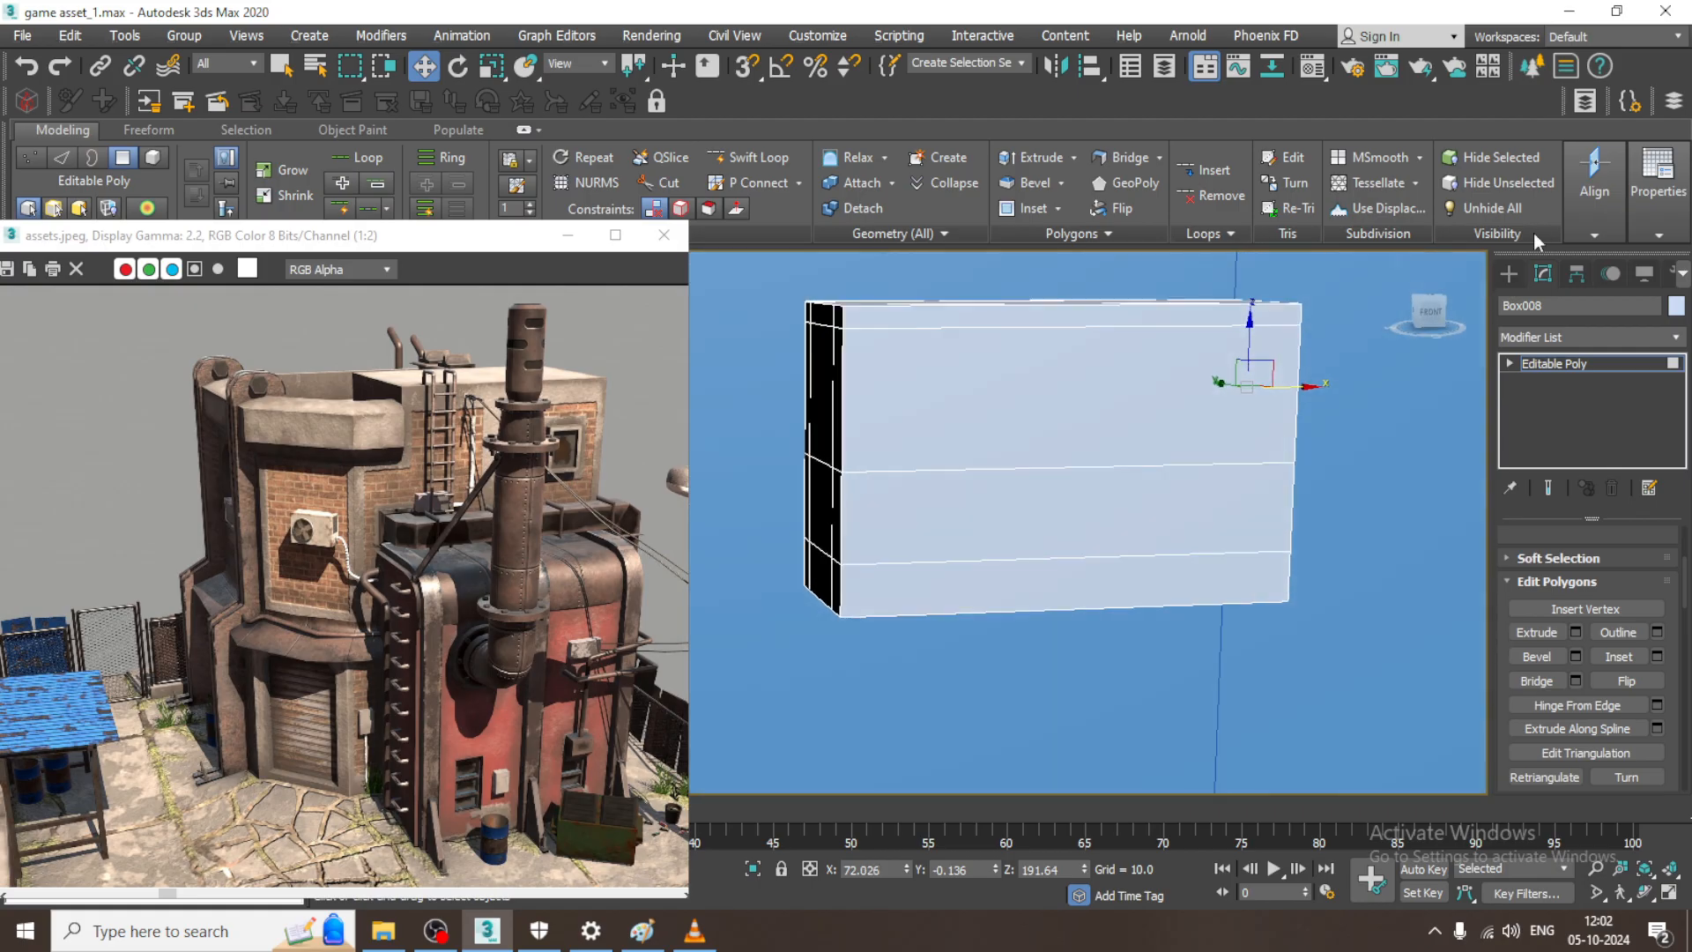
pyautogui.click(1508, 274)
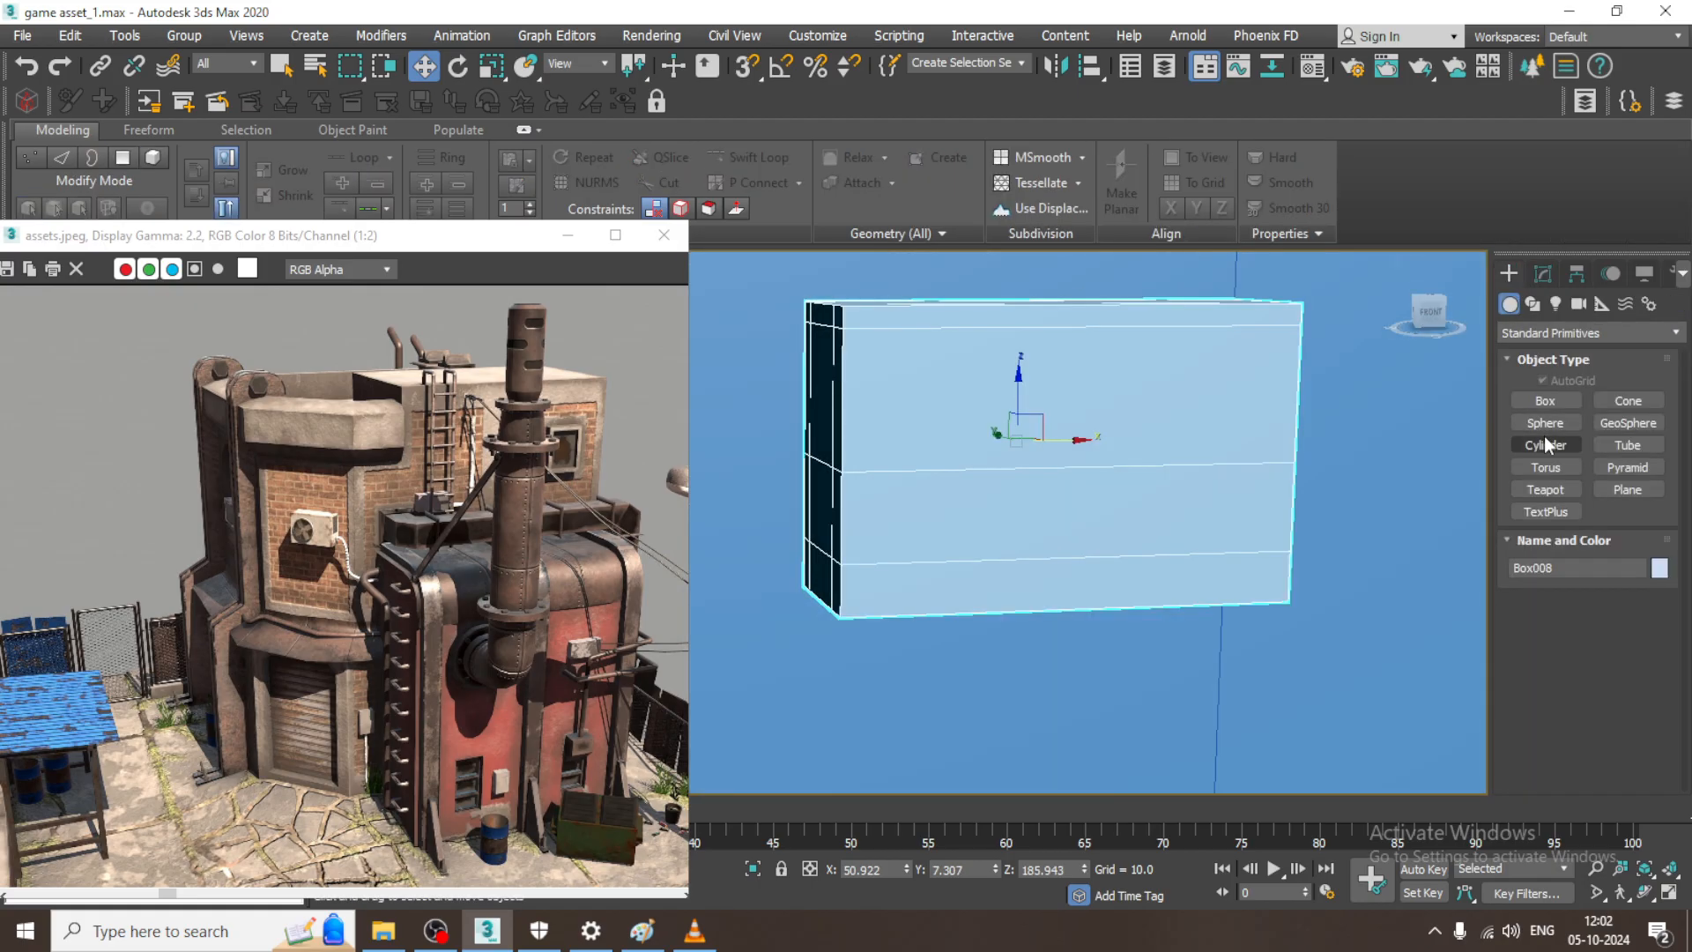
pyautogui.click(1544, 443)
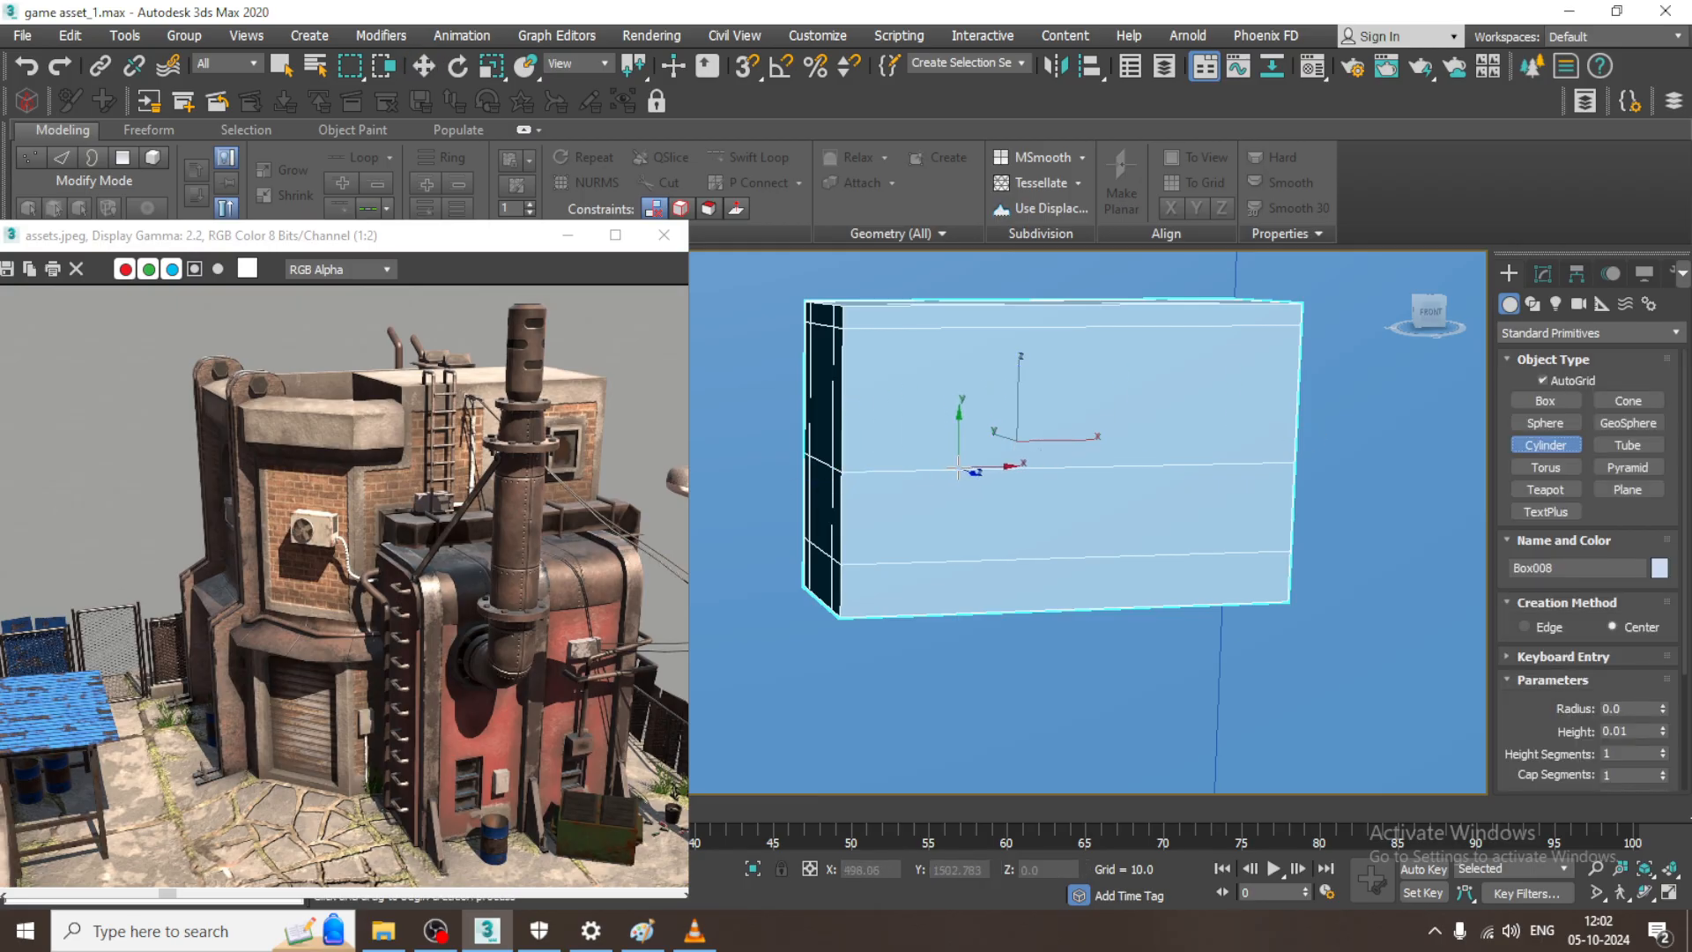
pyautogui.keyDown('alt'); pyautogui.moveTo(986, 460); pyautogui.dragTo(1085, 425, button='middle'); pyautogui.keyUp('alt')
pyautogui.scroll(2, 1106, 442)
pyautogui.scroll(-2, 1107, 443)
pyautogui.rightClick(1092, 423)
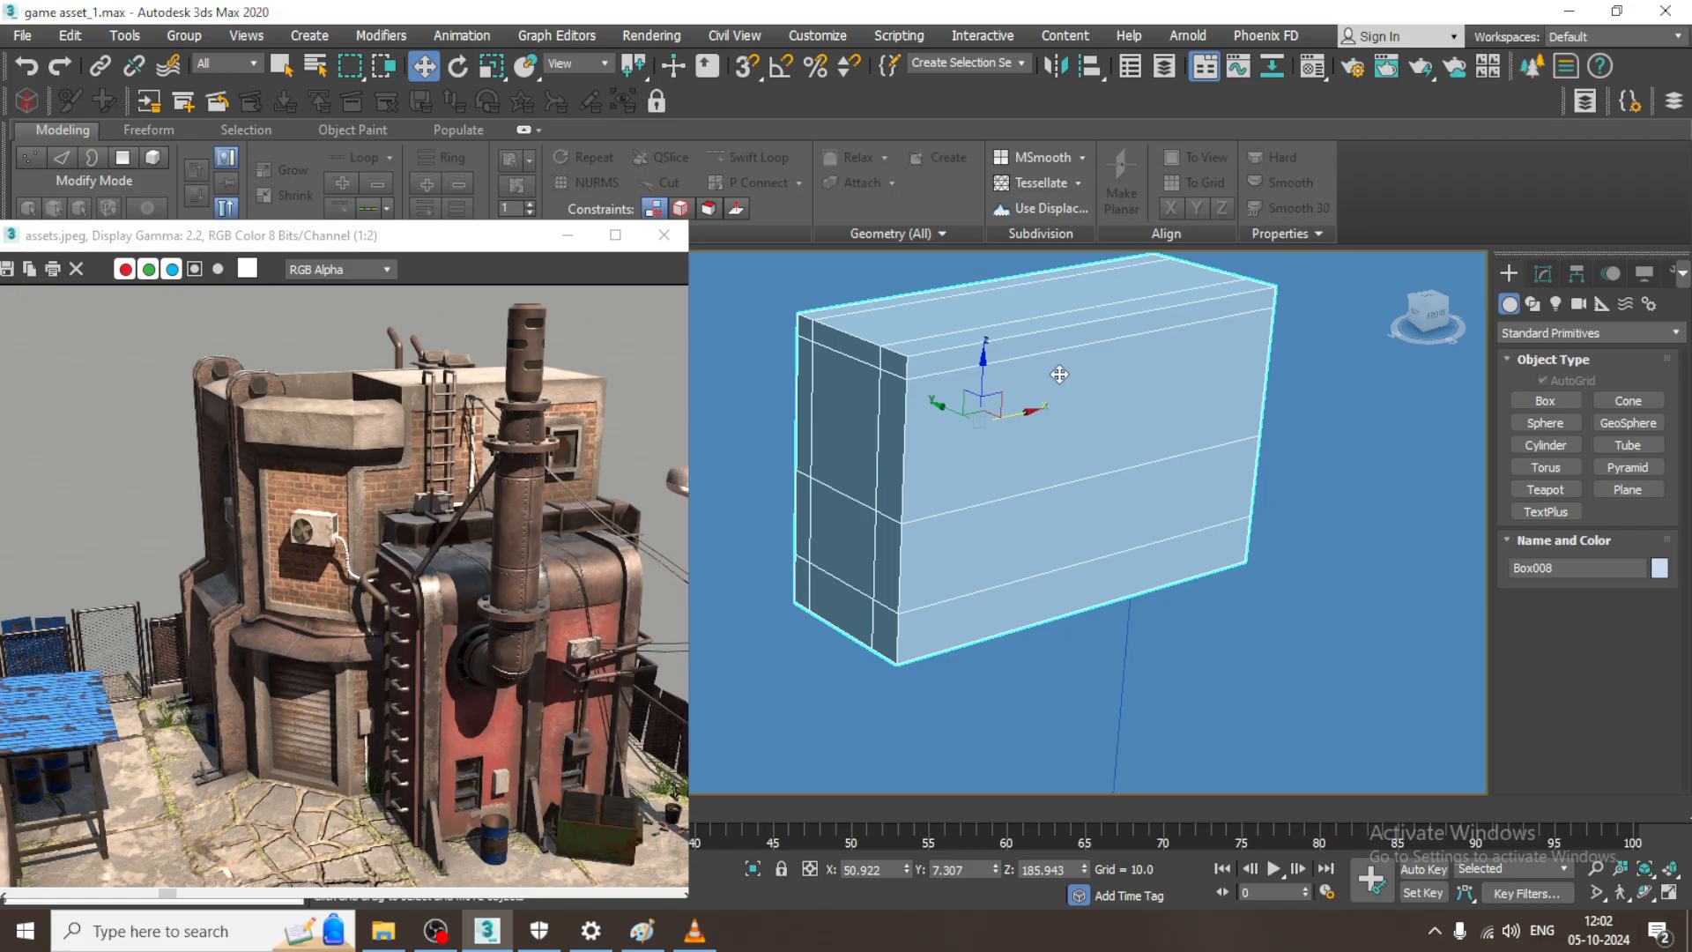
# - Select all edges of the box and chamfer them by 0.291 with 1 segment
pyautogui.click(1540, 274)
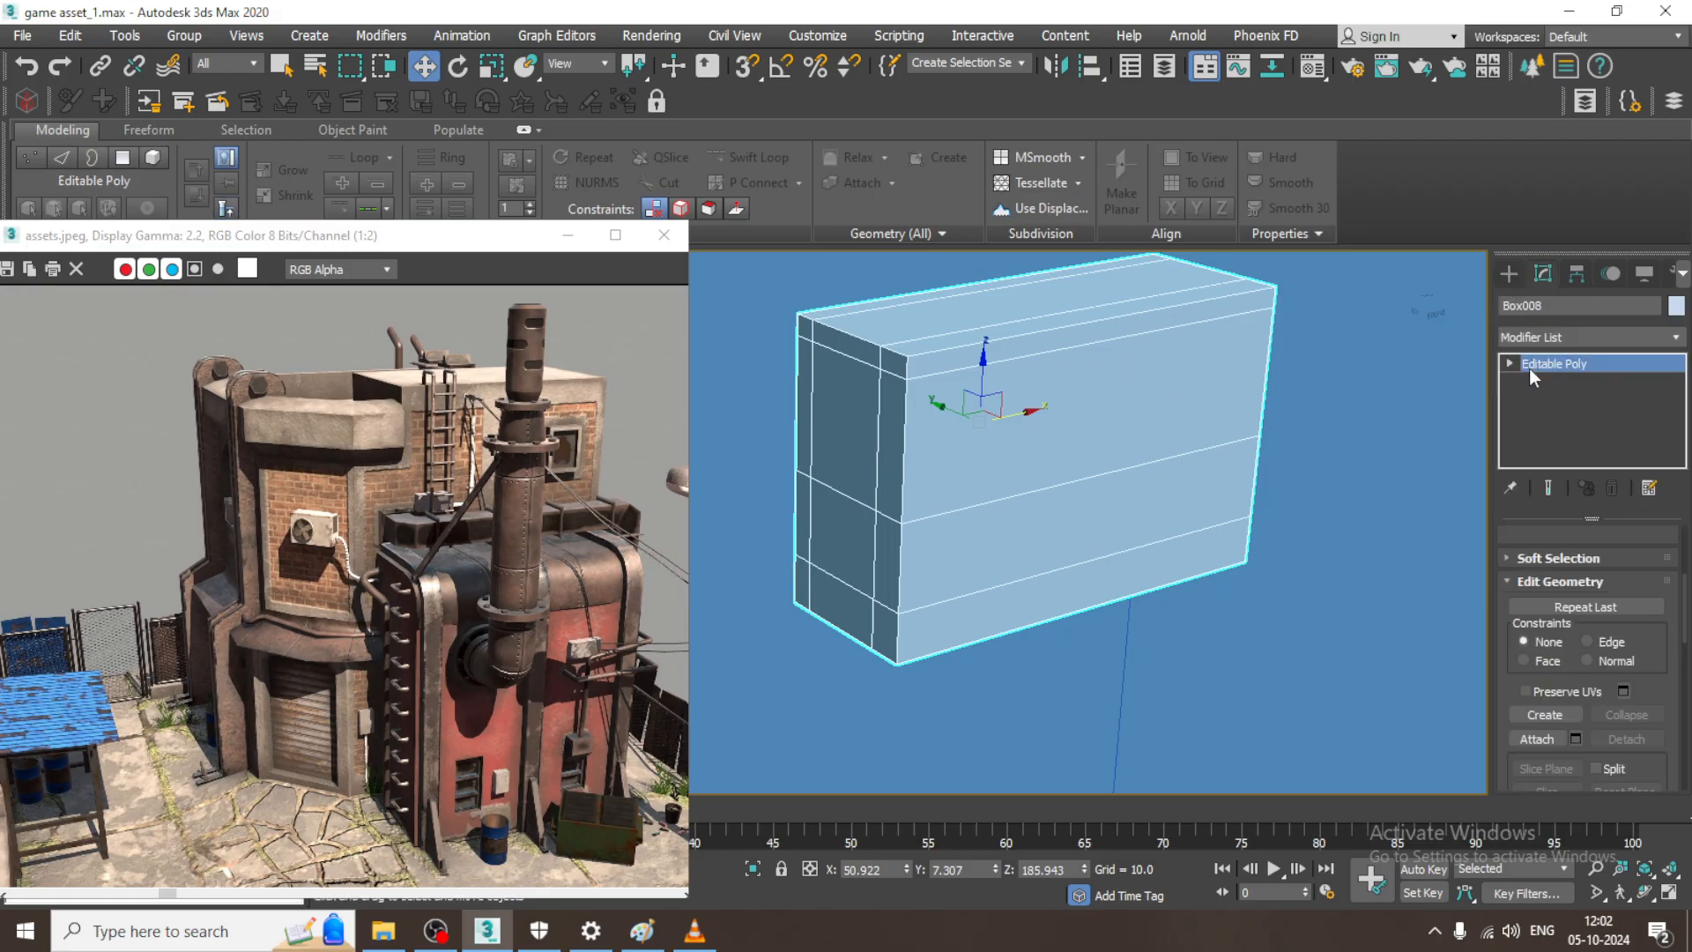
pyautogui.click(1549, 402)
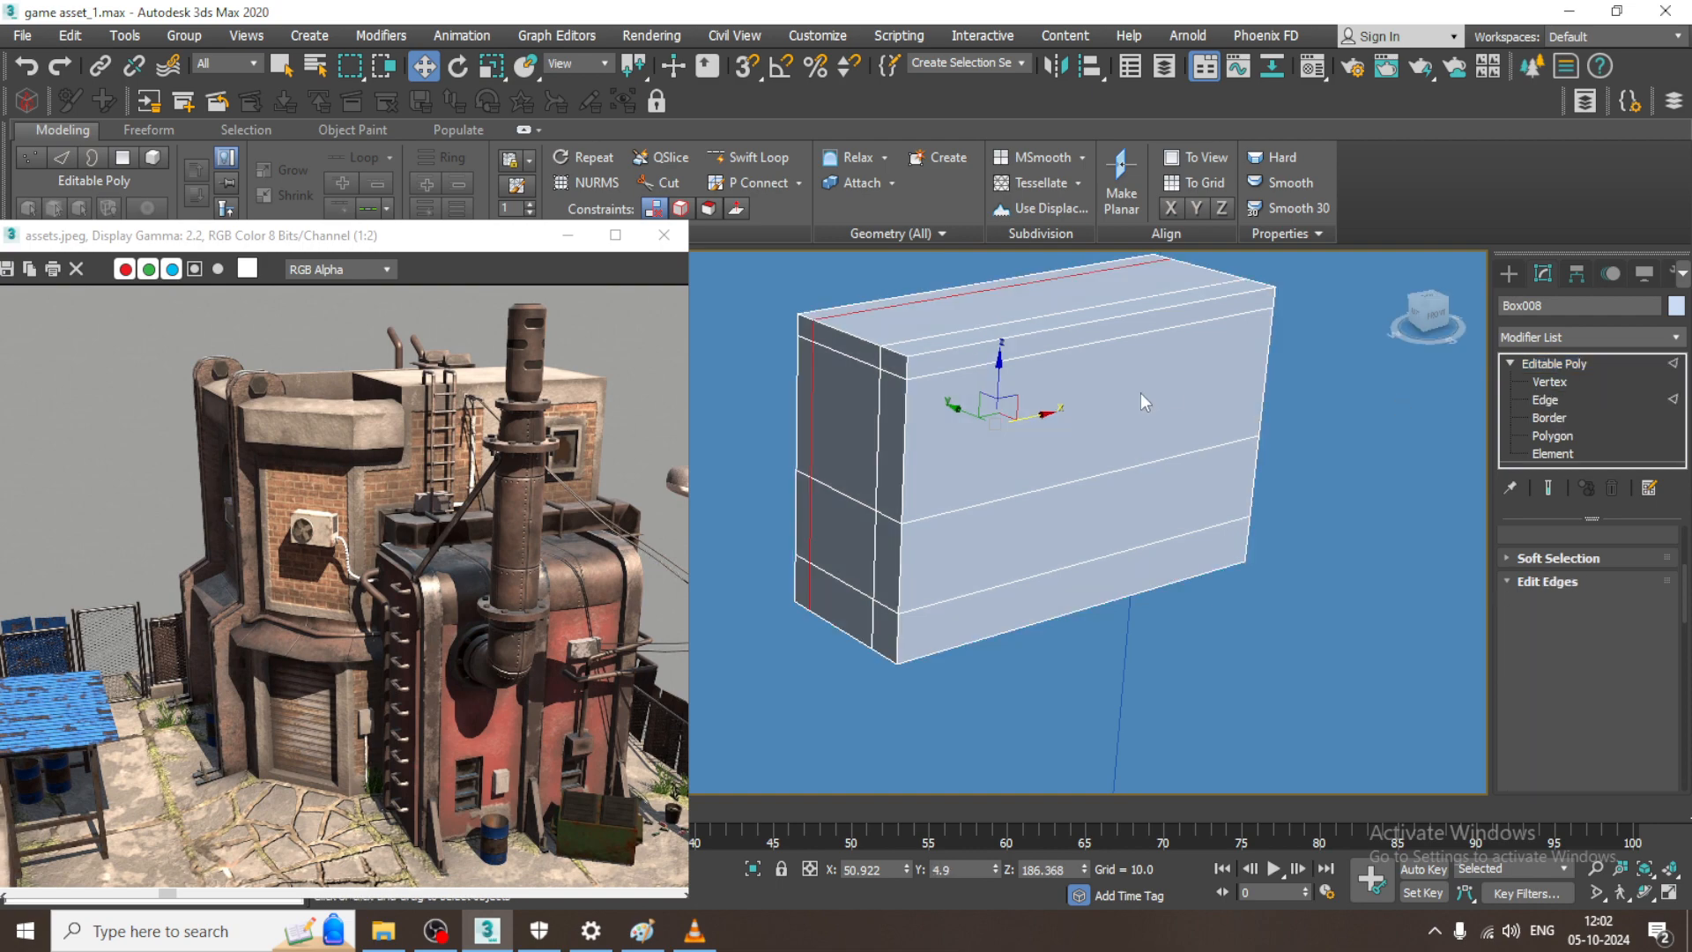
pyautogui.scroll(-2, 763, 271)
pyautogui.scroll(-2, 837, 351)
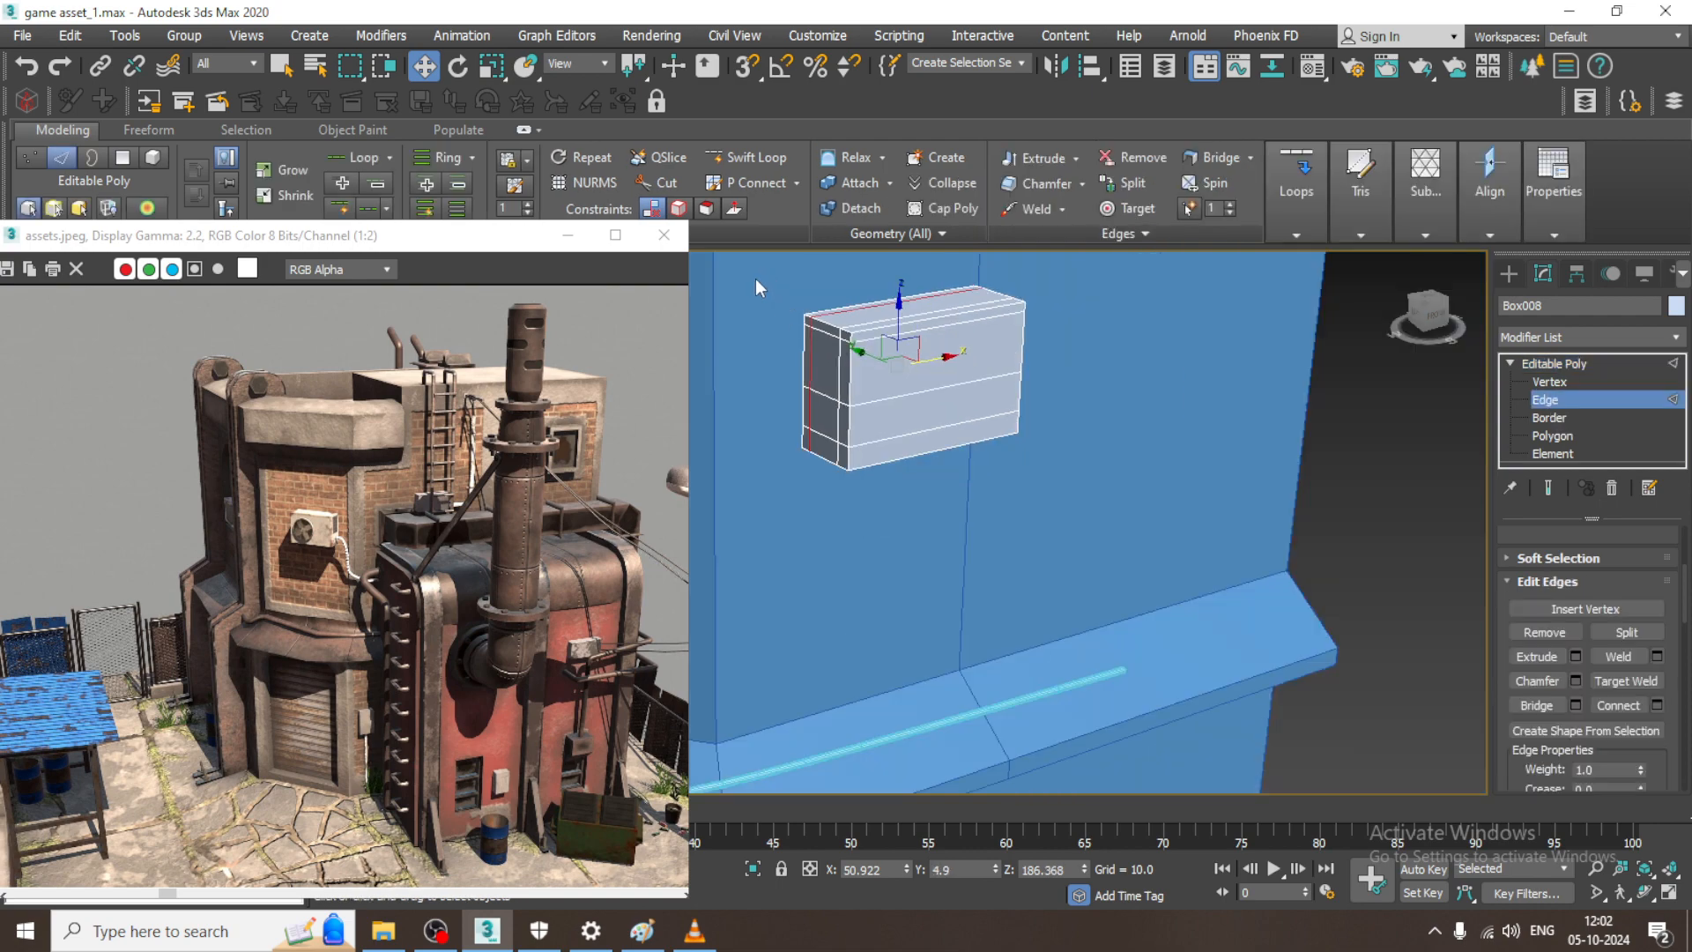
pyautogui.moveTo(754, 279); pyautogui.dragTo(1218, 583)
pyautogui.scroll(4, 1083, 414)
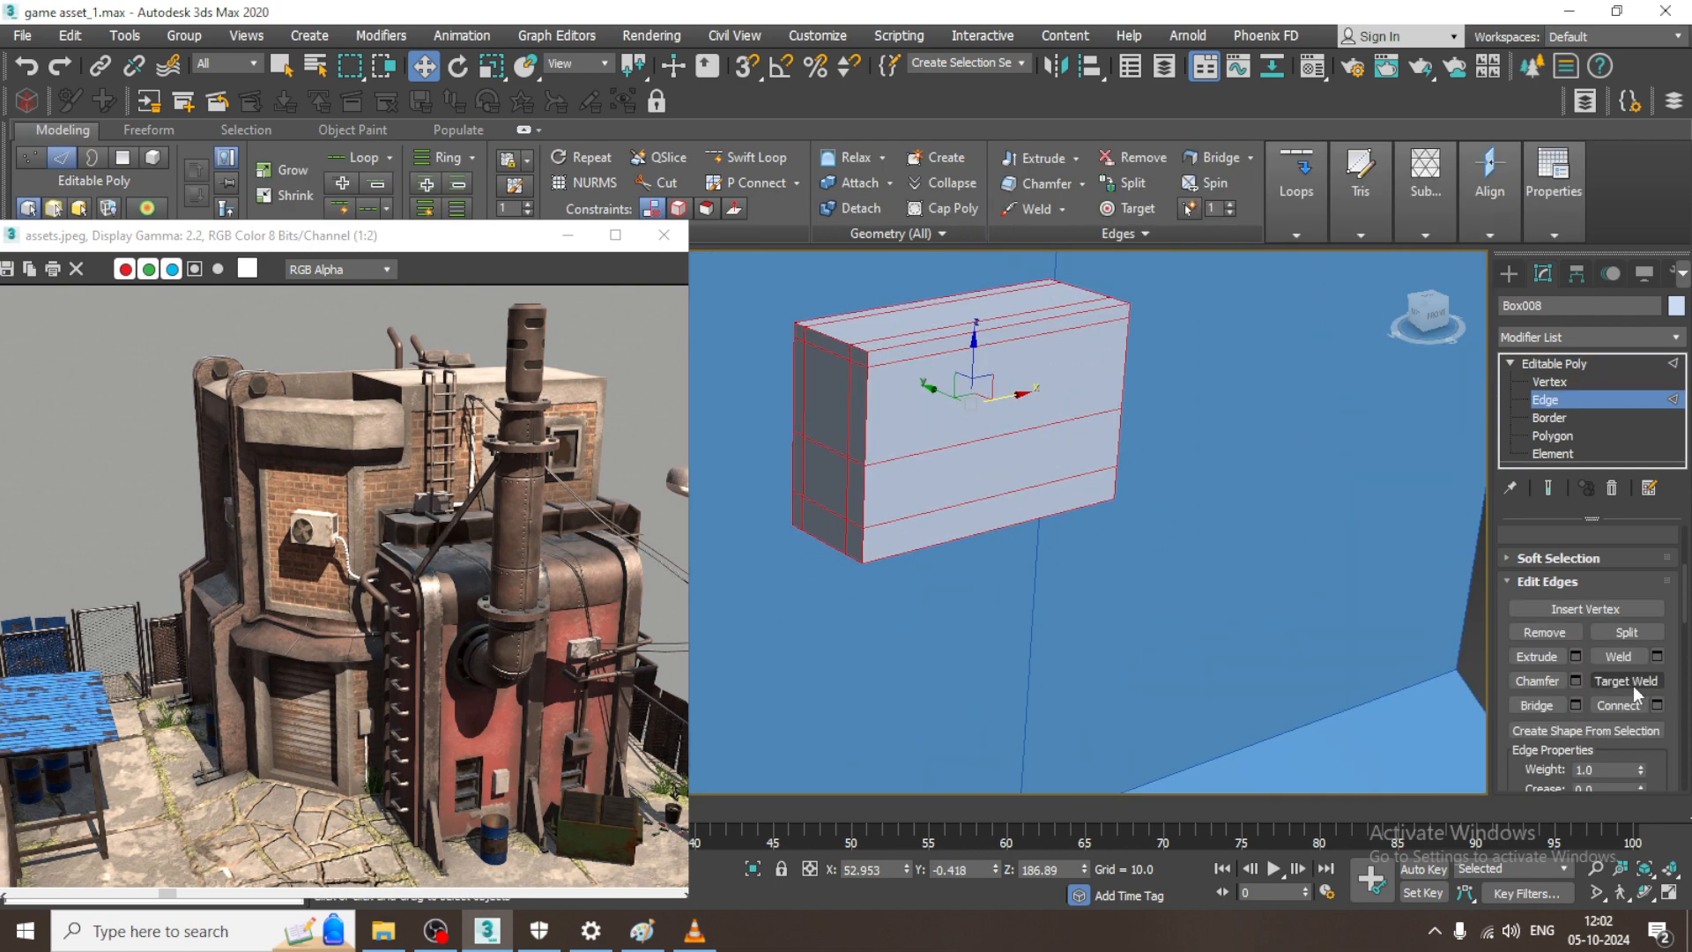
pyautogui.click(1575, 680)
pyautogui.scroll(3, 895, 451)
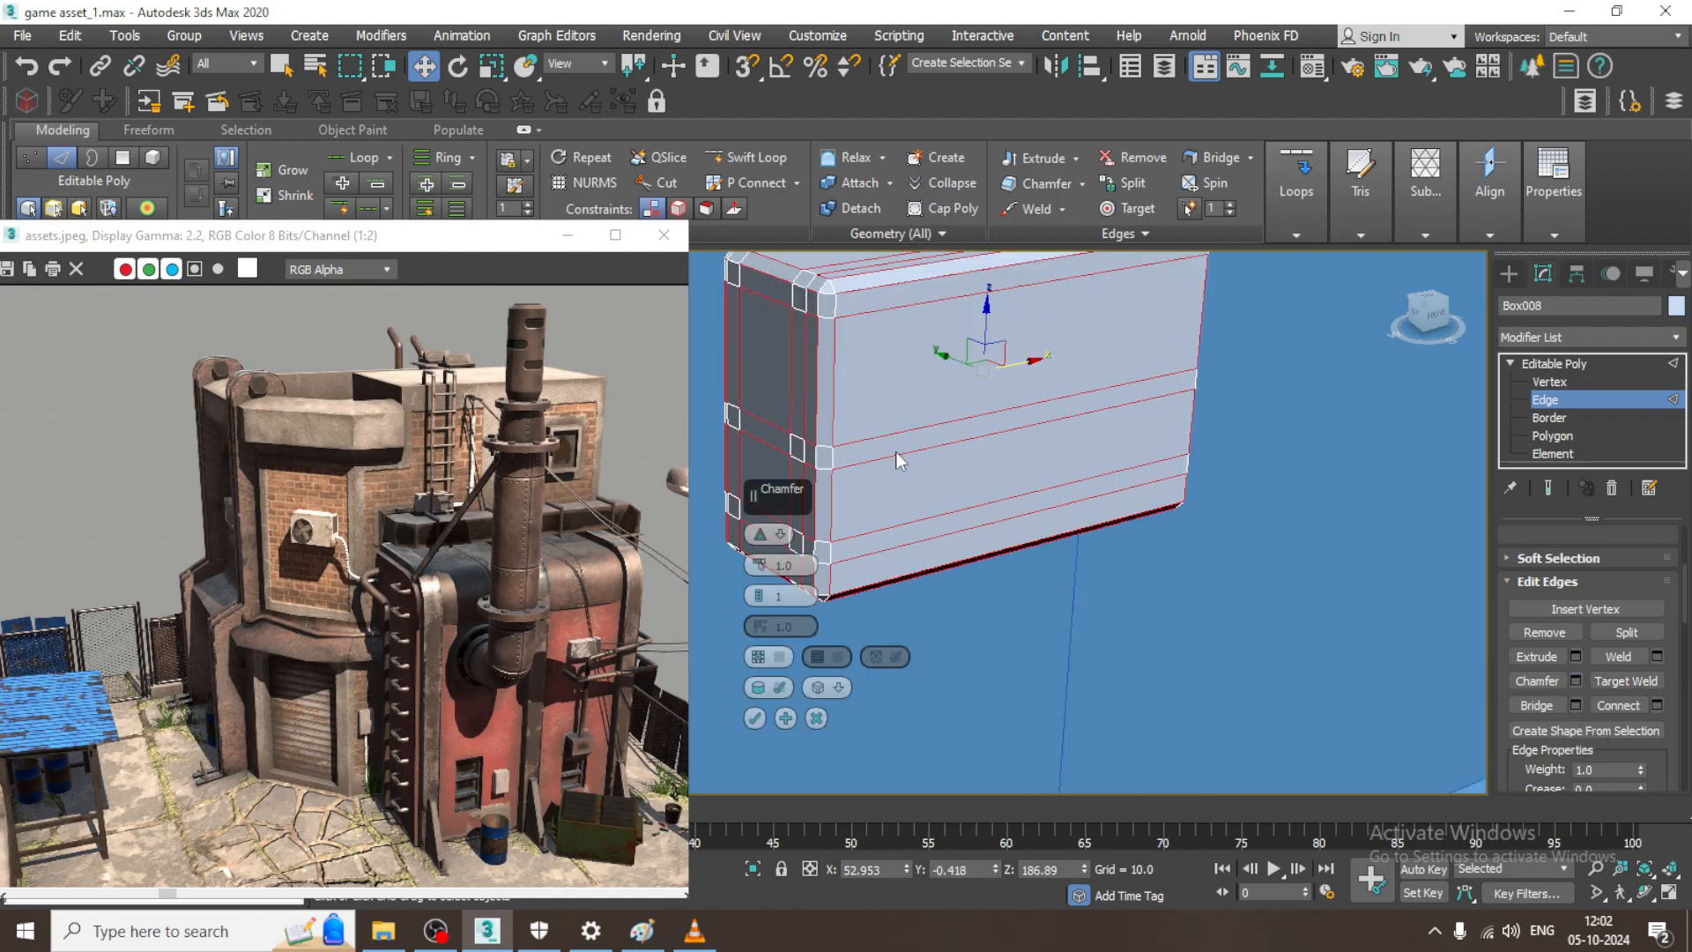
pyautogui.moveTo(759, 565); pyautogui.dragTo(765, 577)
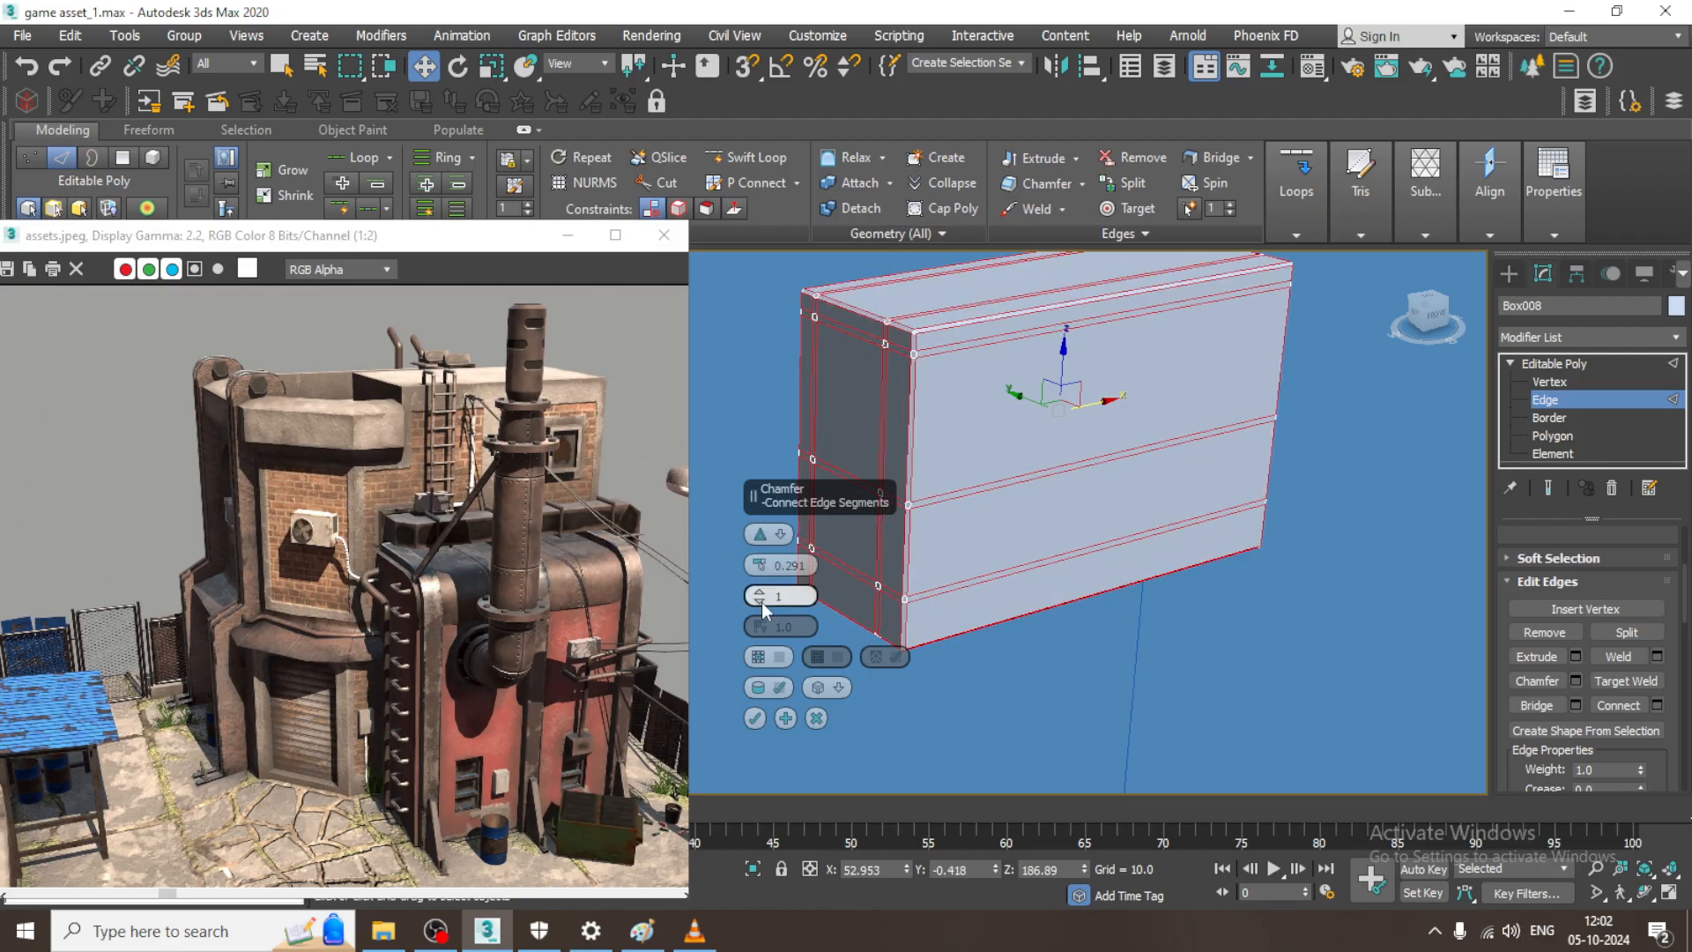
pyautogui.click(755, 718)
pyautogui.click(1194, 691)
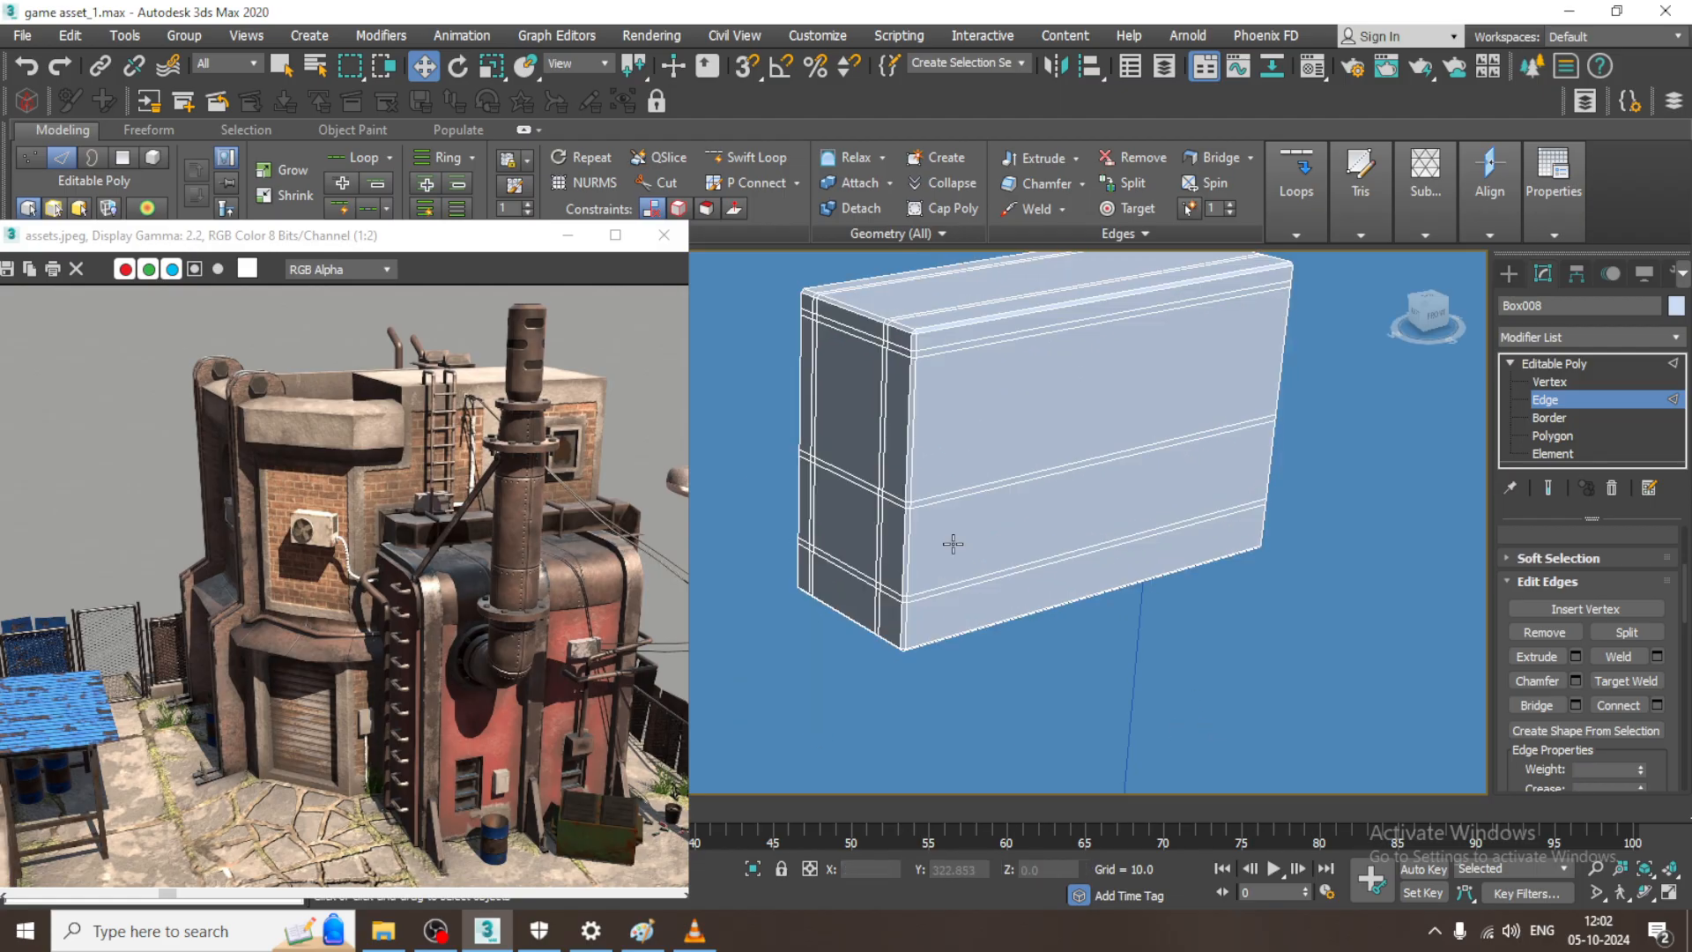
# - Create a cylinder with AutoGrid on the air-conditioner box's front face, about 10.4 in radius and 4.5 high
pyautogui.keyDown('alt'); pyautogui.moveTo(952, 544); pyautogui.dragTo(1052, 488, button='middle'); pyautogui.keyUp('alt')
pyautogui.click(1508, 273)
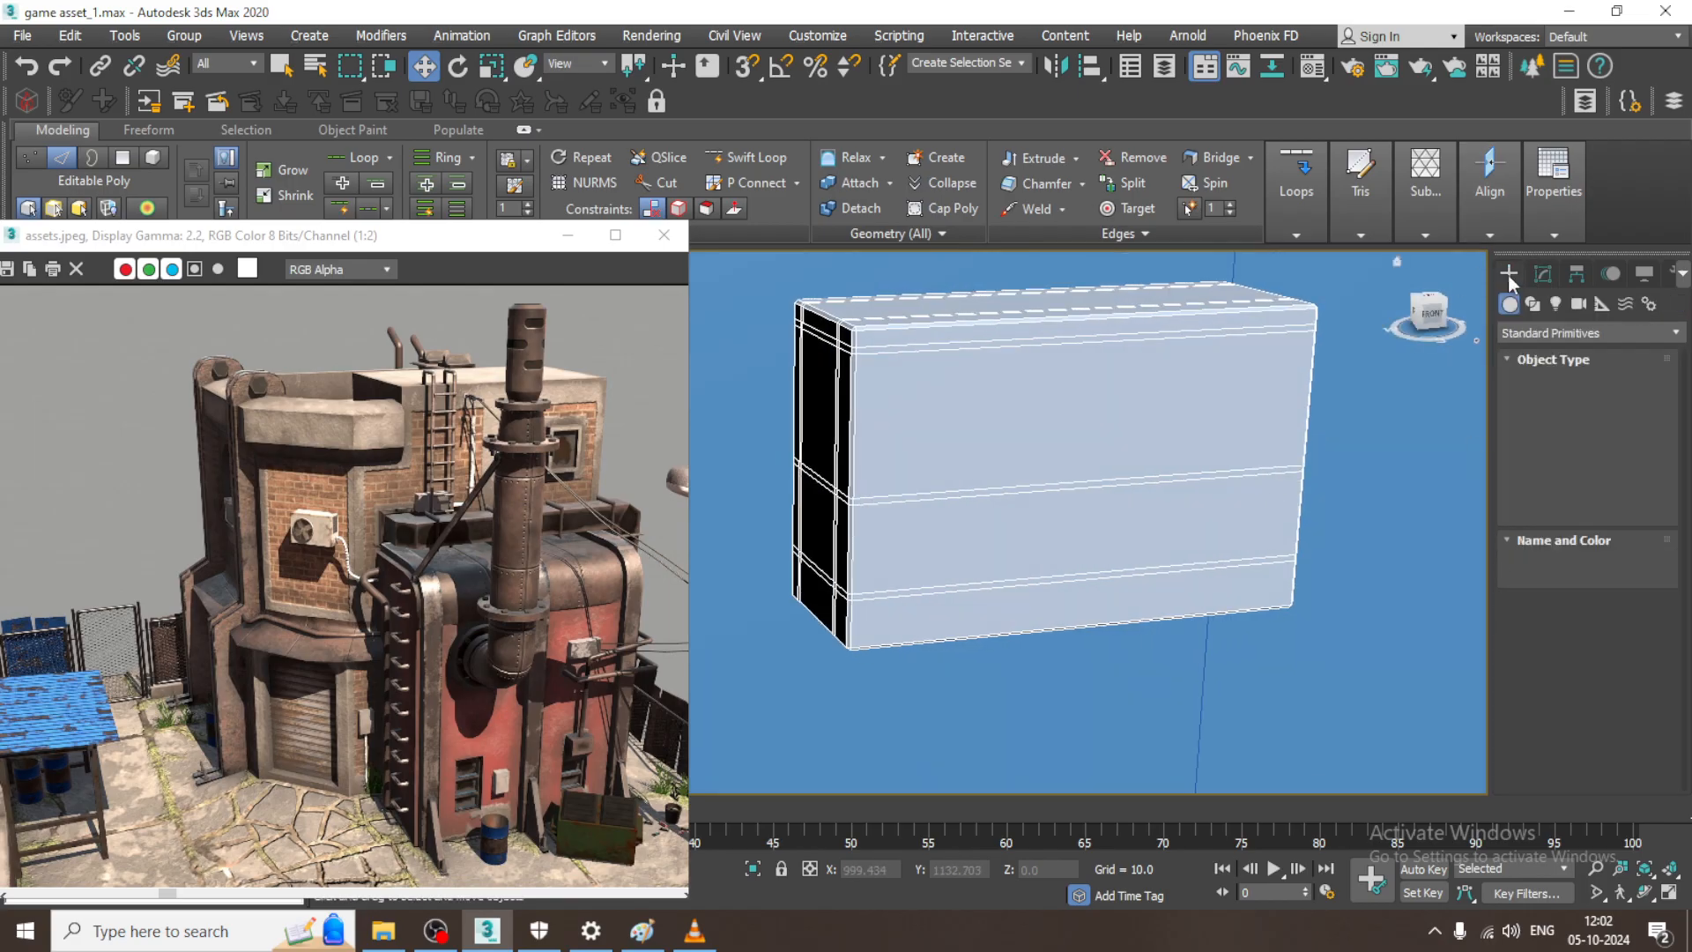
pyautogui.click(1556, 443)
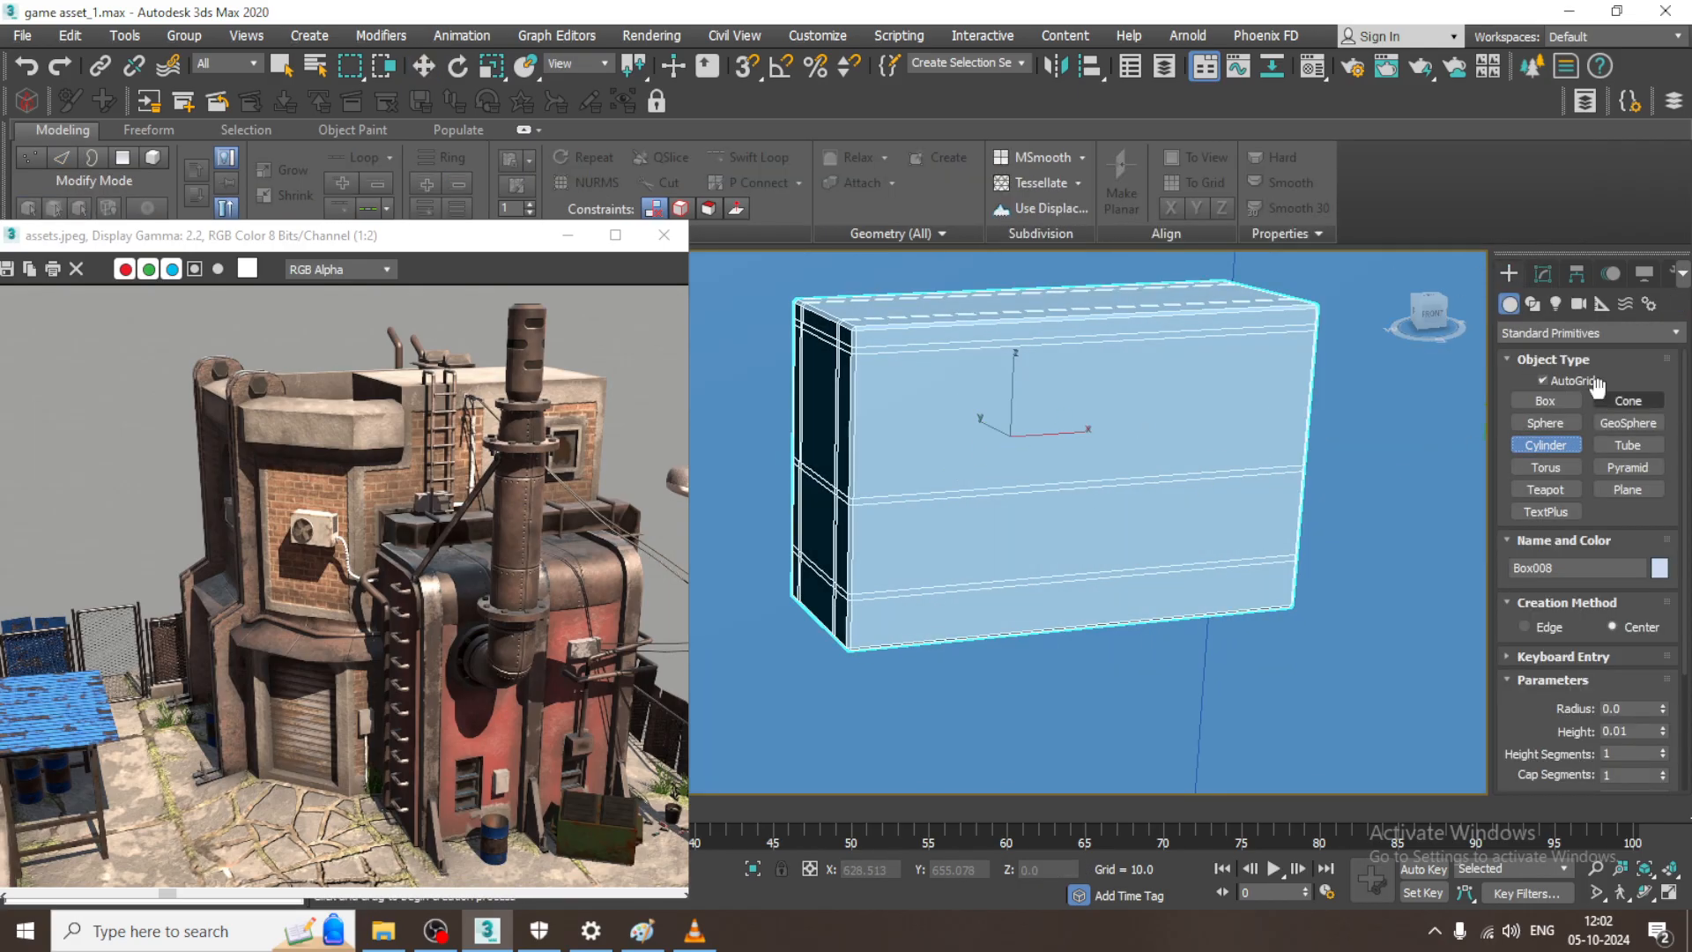
pyautogui.moveTo(961, 500); pyautogui.dragTo(1019, 580)
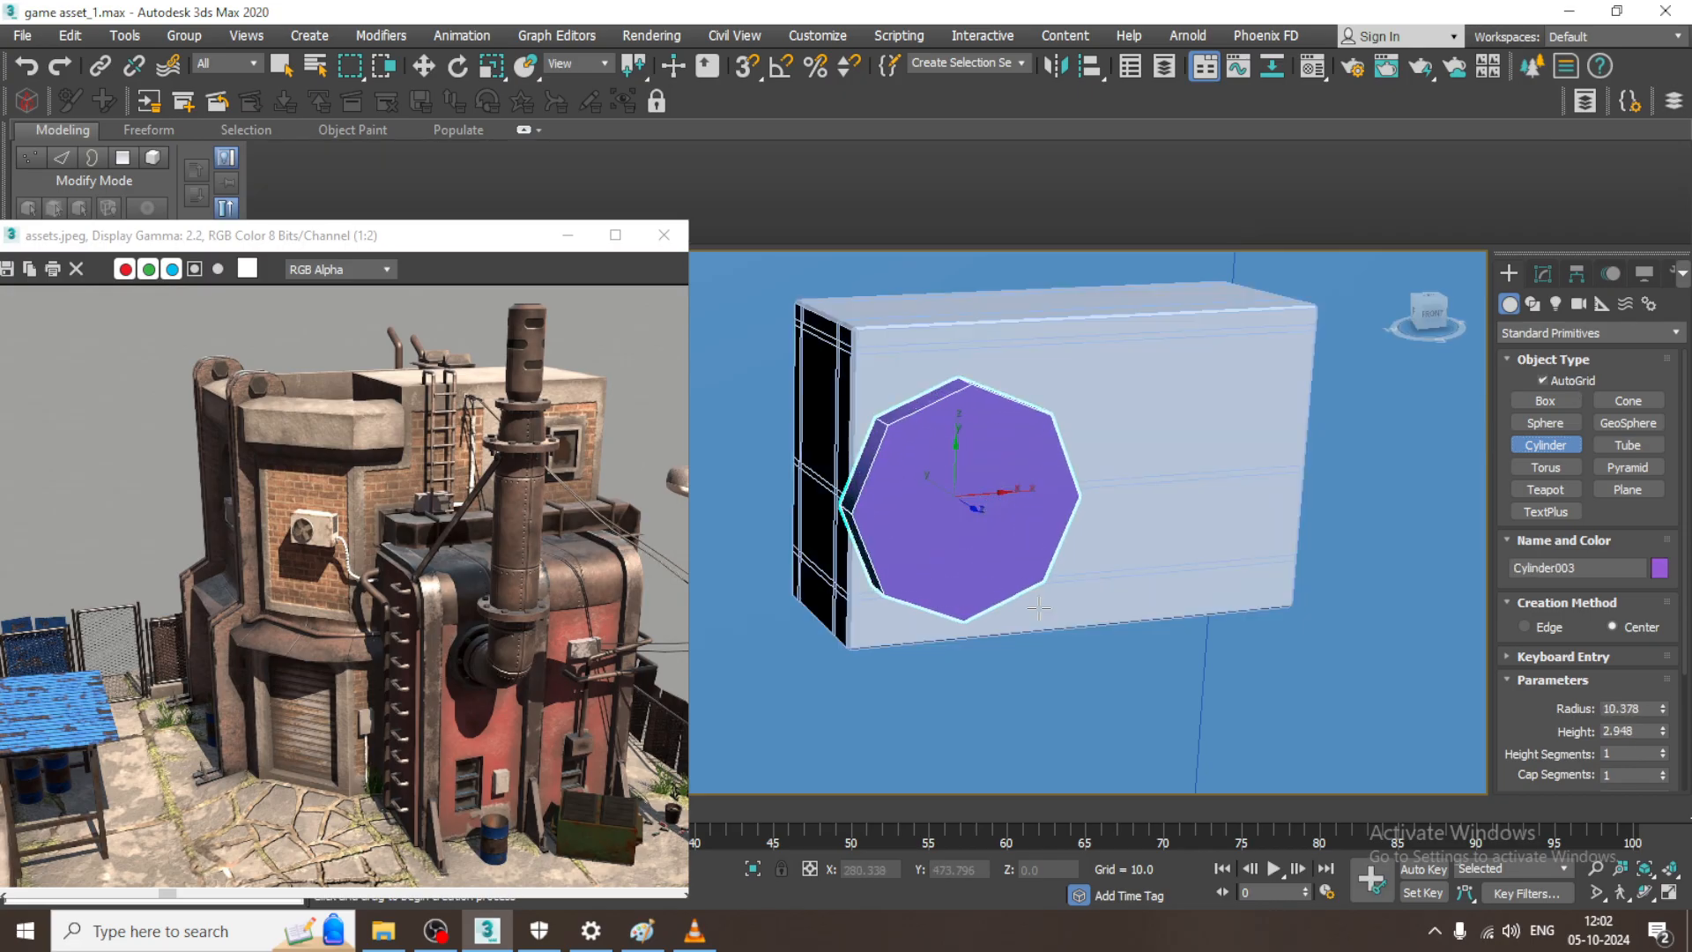
pyautogui.click(1027, 518)
pyautogui.keyDown('alt'); pyautogui.moveTo(1027, 518); pyautogui.dragTo(1041, 524, button='middle'); pyautogui.keyUp('alt')
pyautogui.press('w')
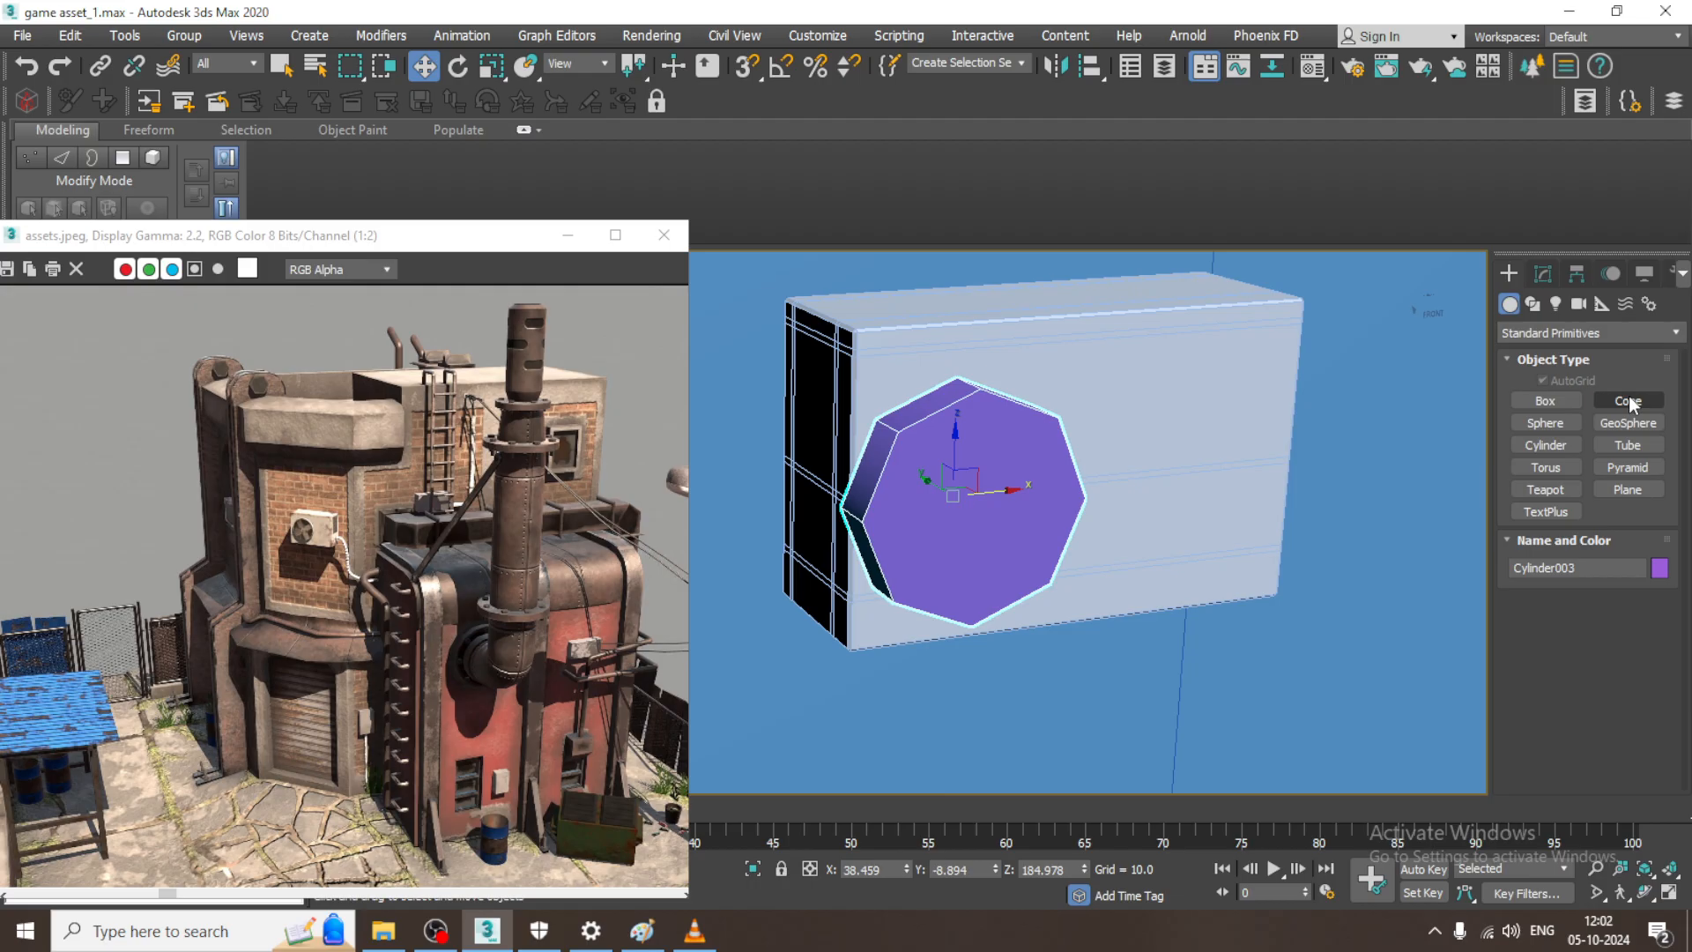
# - Set the cylinder's number of sides to 20
pyautogui.click(1543, 275)
pyautogui.click(1662, 629)
pyautogui.click(1662, 629)
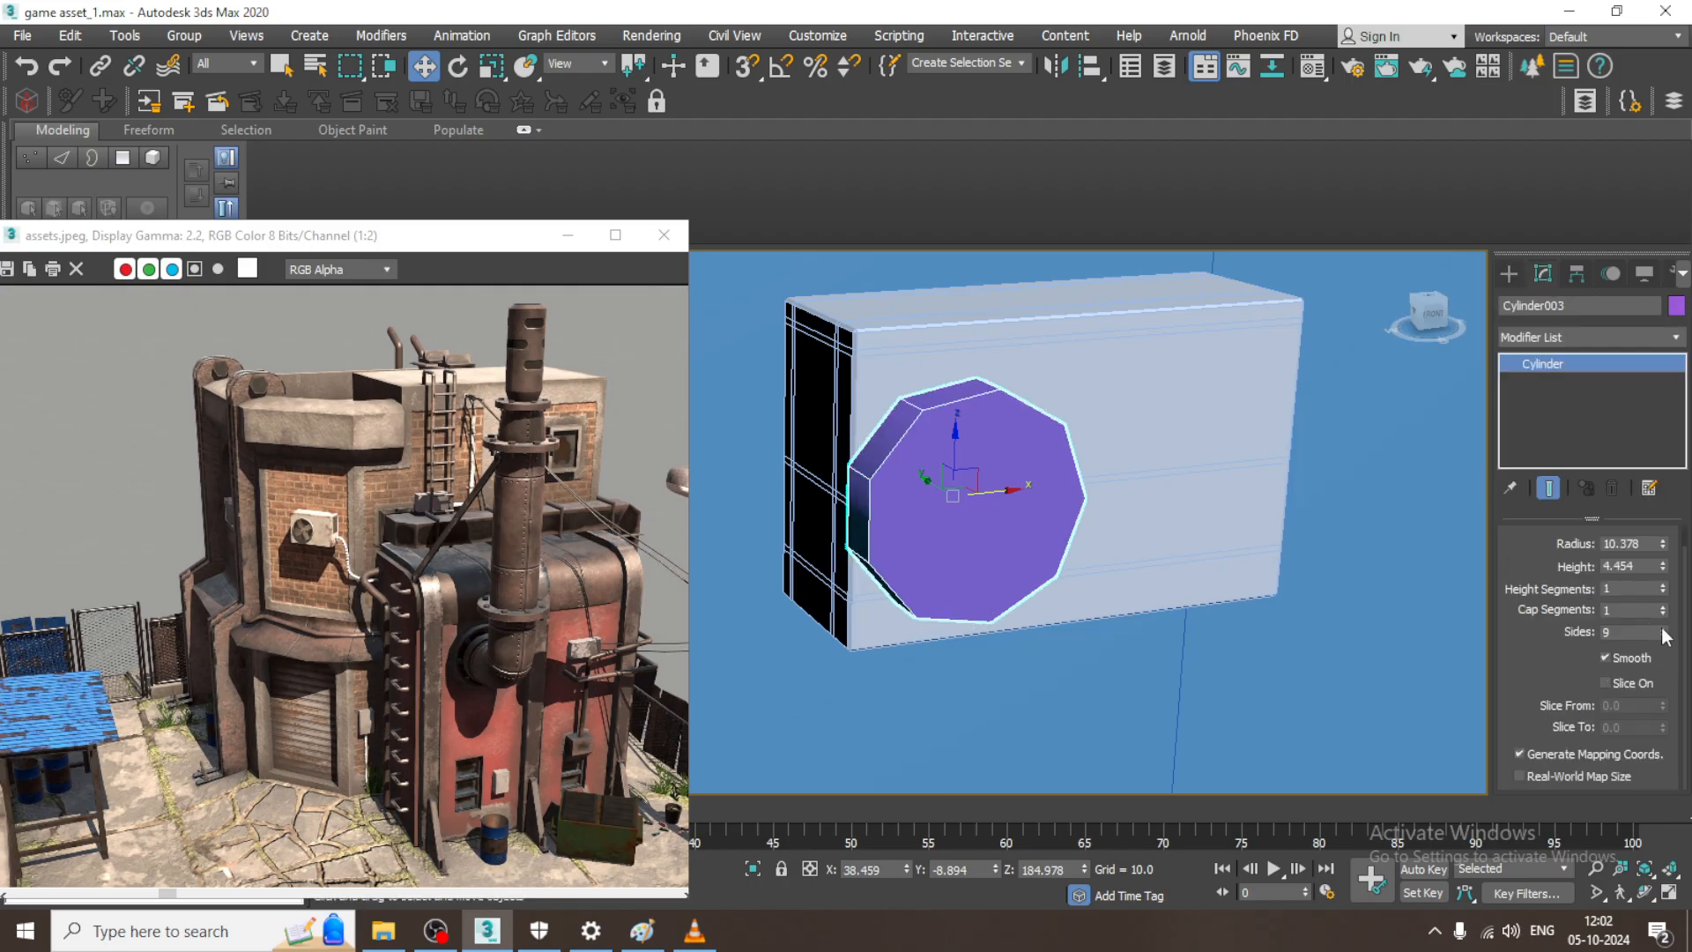
pyautogui.click(1663, 629)
pyautogui.click(1663, 629)
pyautogui.click(1662, 629)
pyautogui.click(1662, 629)
pyautogui.click(1663, 629)
pyautogui.click(1663, 629)
pyautogui.click(1663, 629)
pyautogui.click(1663, 629)
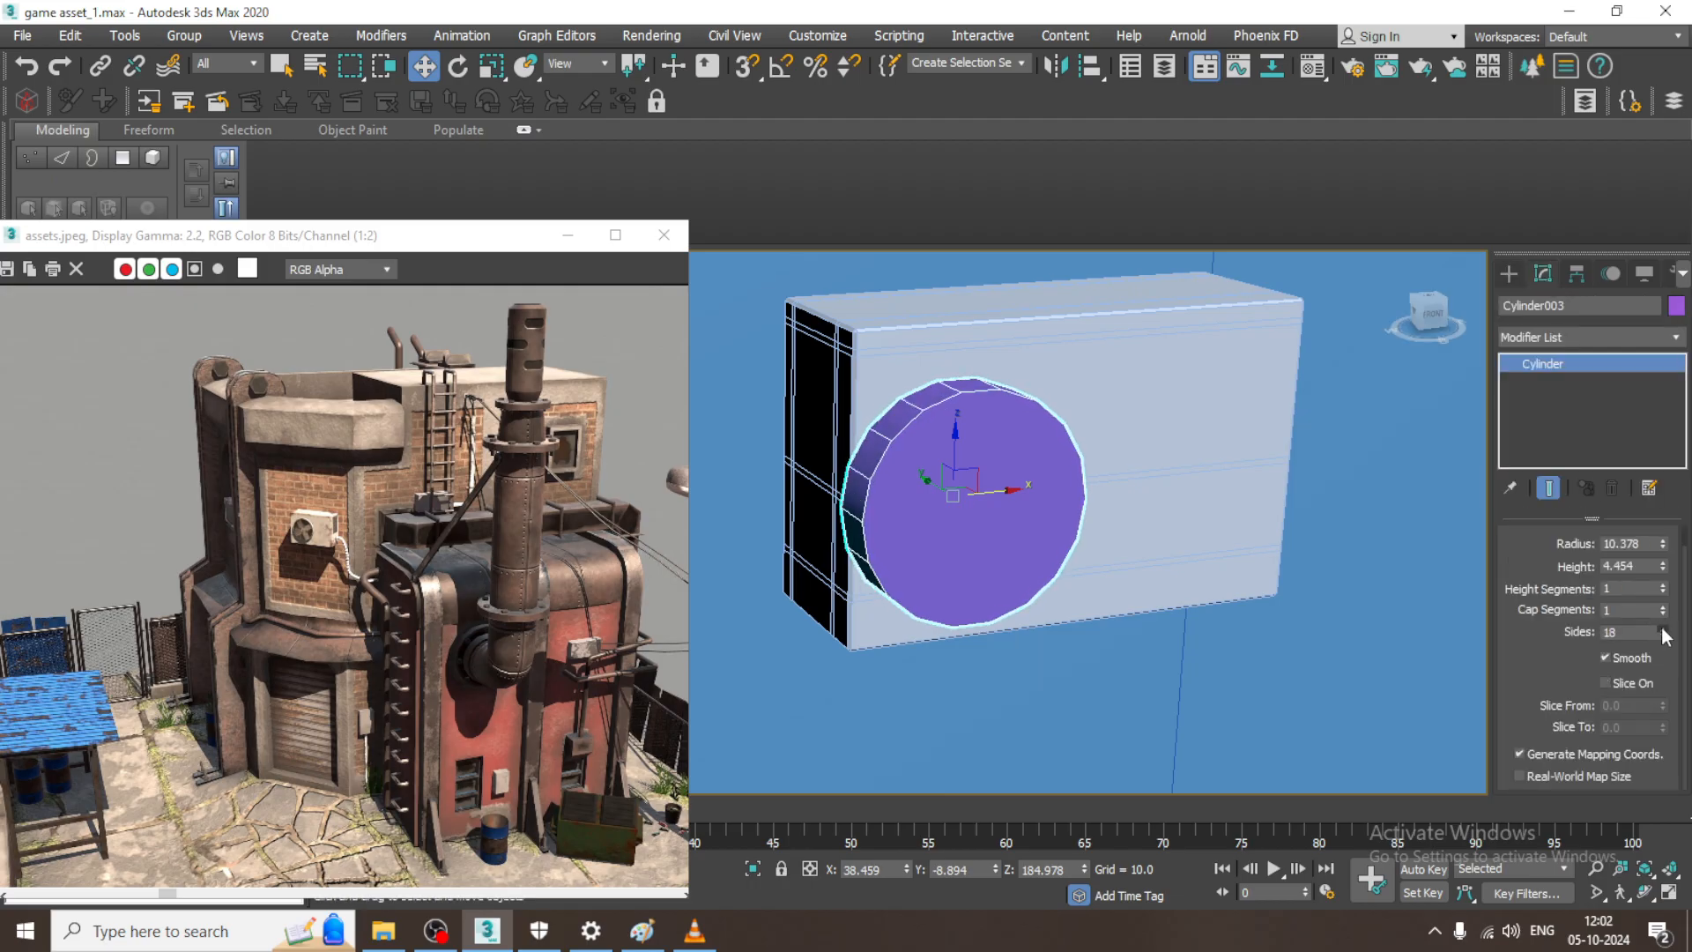
pyautogui.click(1662, 629)
pyautogui.click(1663, 629)
# - Move the cylinder along X to about 41.95 and sink it into the box's front face at Y about -5.95
pyautogui.scroll(4, 990, 484)
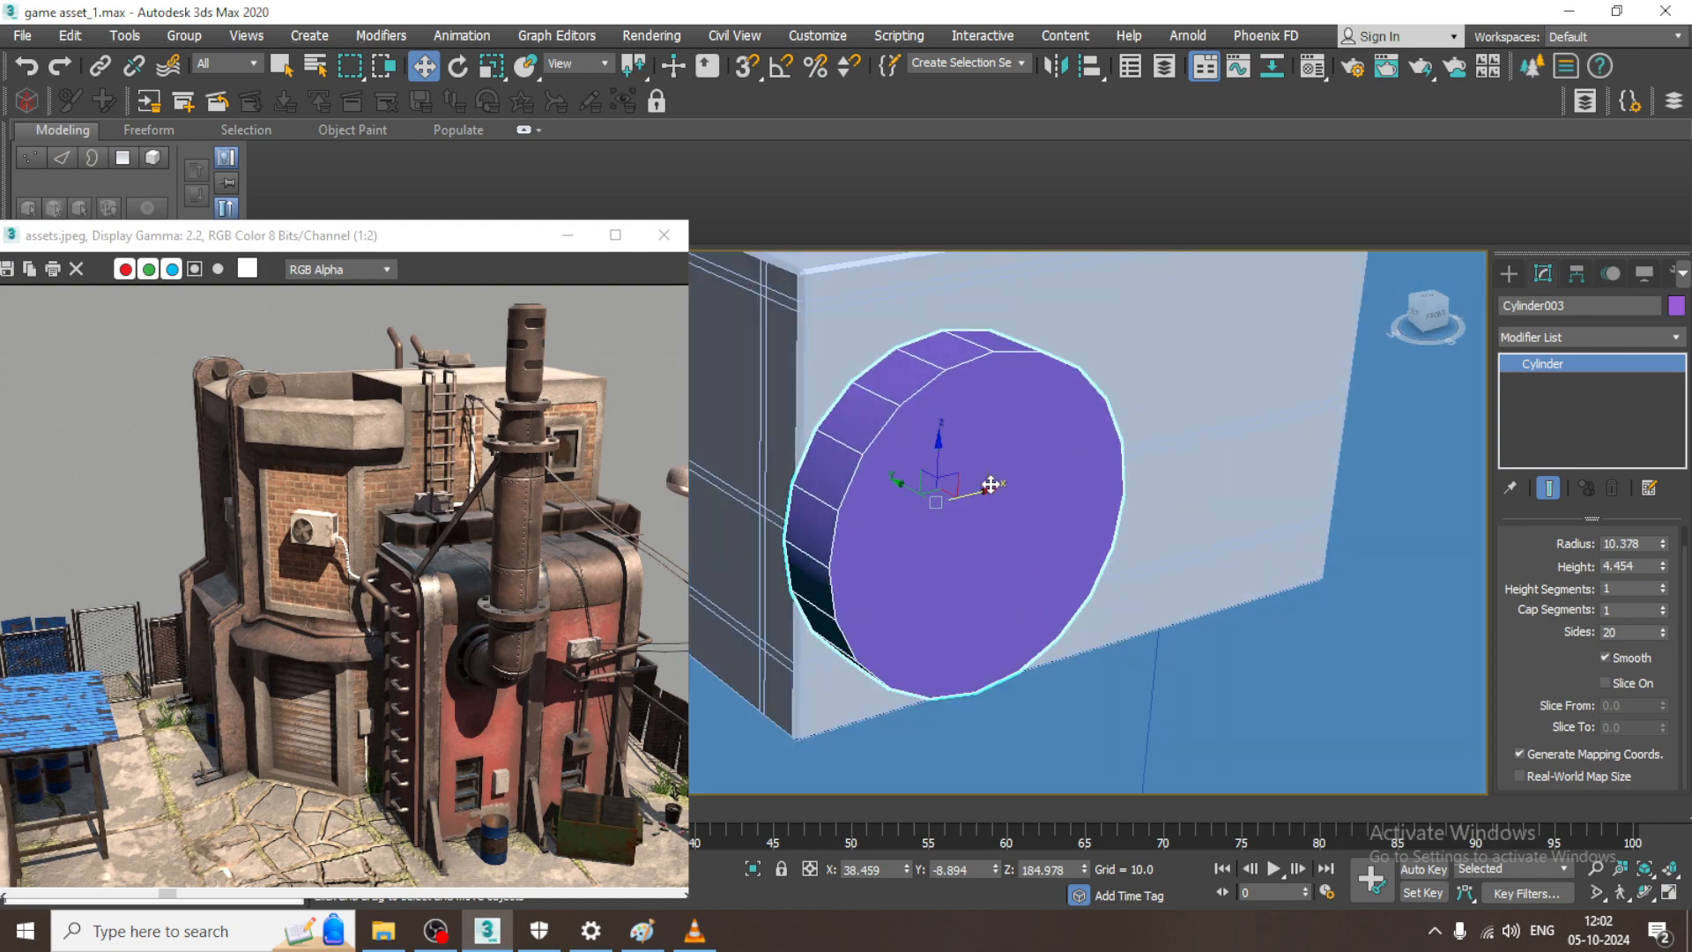
pyautogui.moveTo(987, 493); pyautogui.dragTo(1029, 482)
pyautogui.keyDown('alt'); pyautogui.moveTo(914, 491); pyautogui.dragTo(973, 493, button='middle'); pyautogui.keyUp('alt')
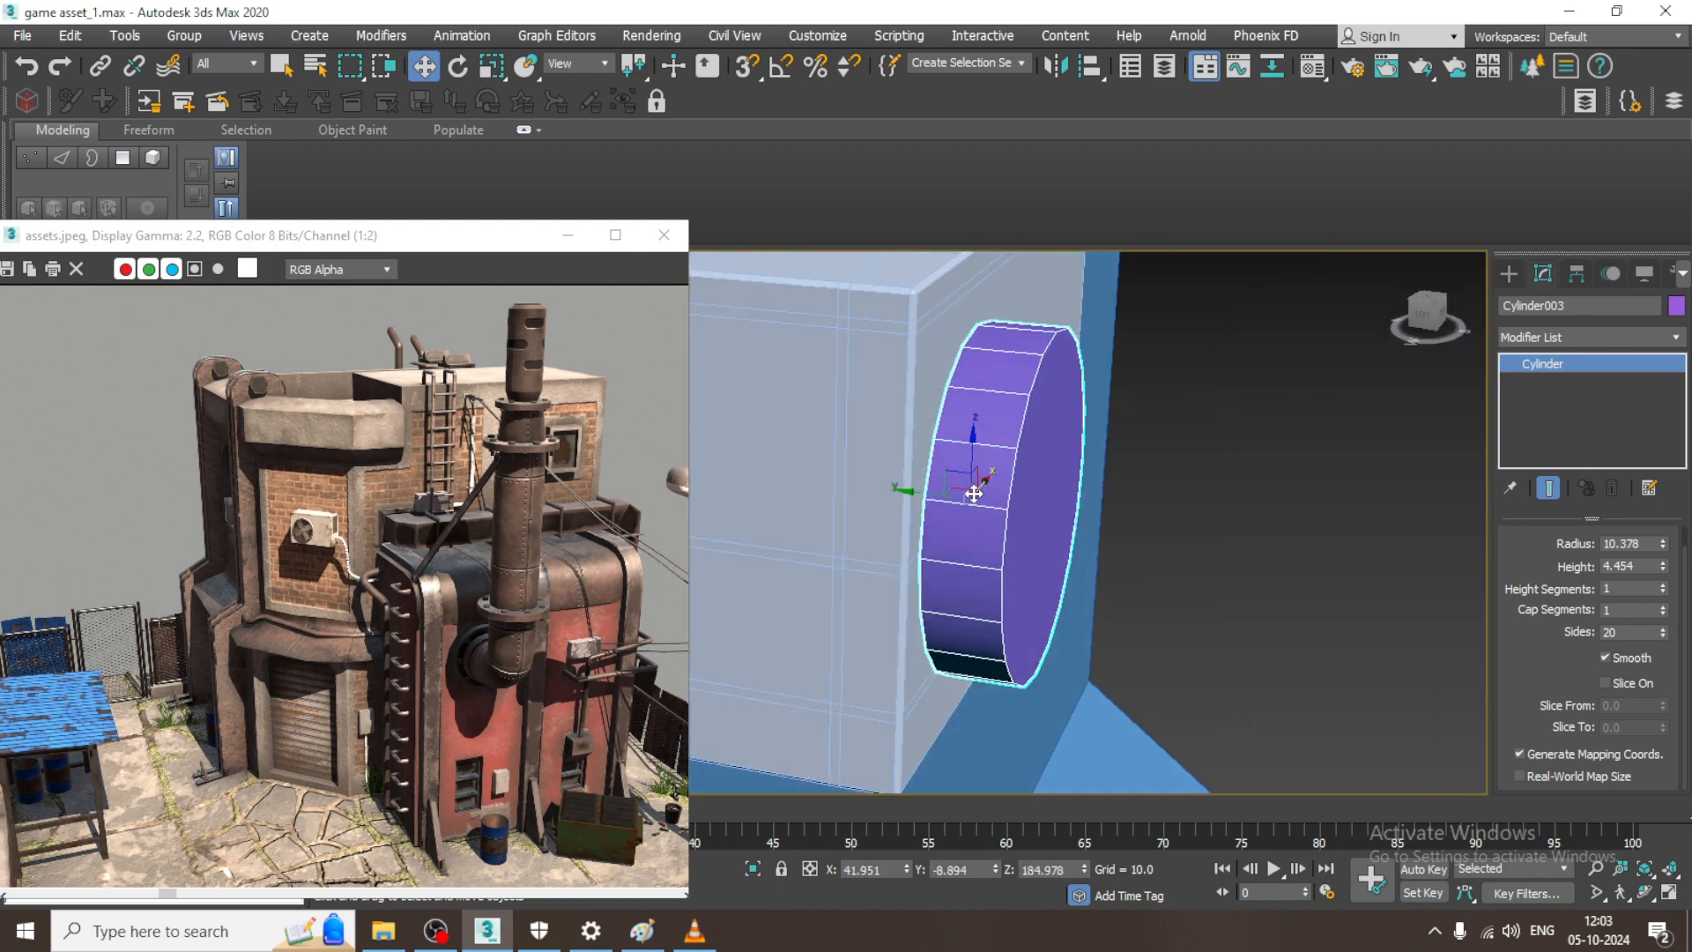
pyautogui.moveTo(929, 496); pyautogui.dragTo(877, 487)
pyautogui.scroll(-3, 886, 489)
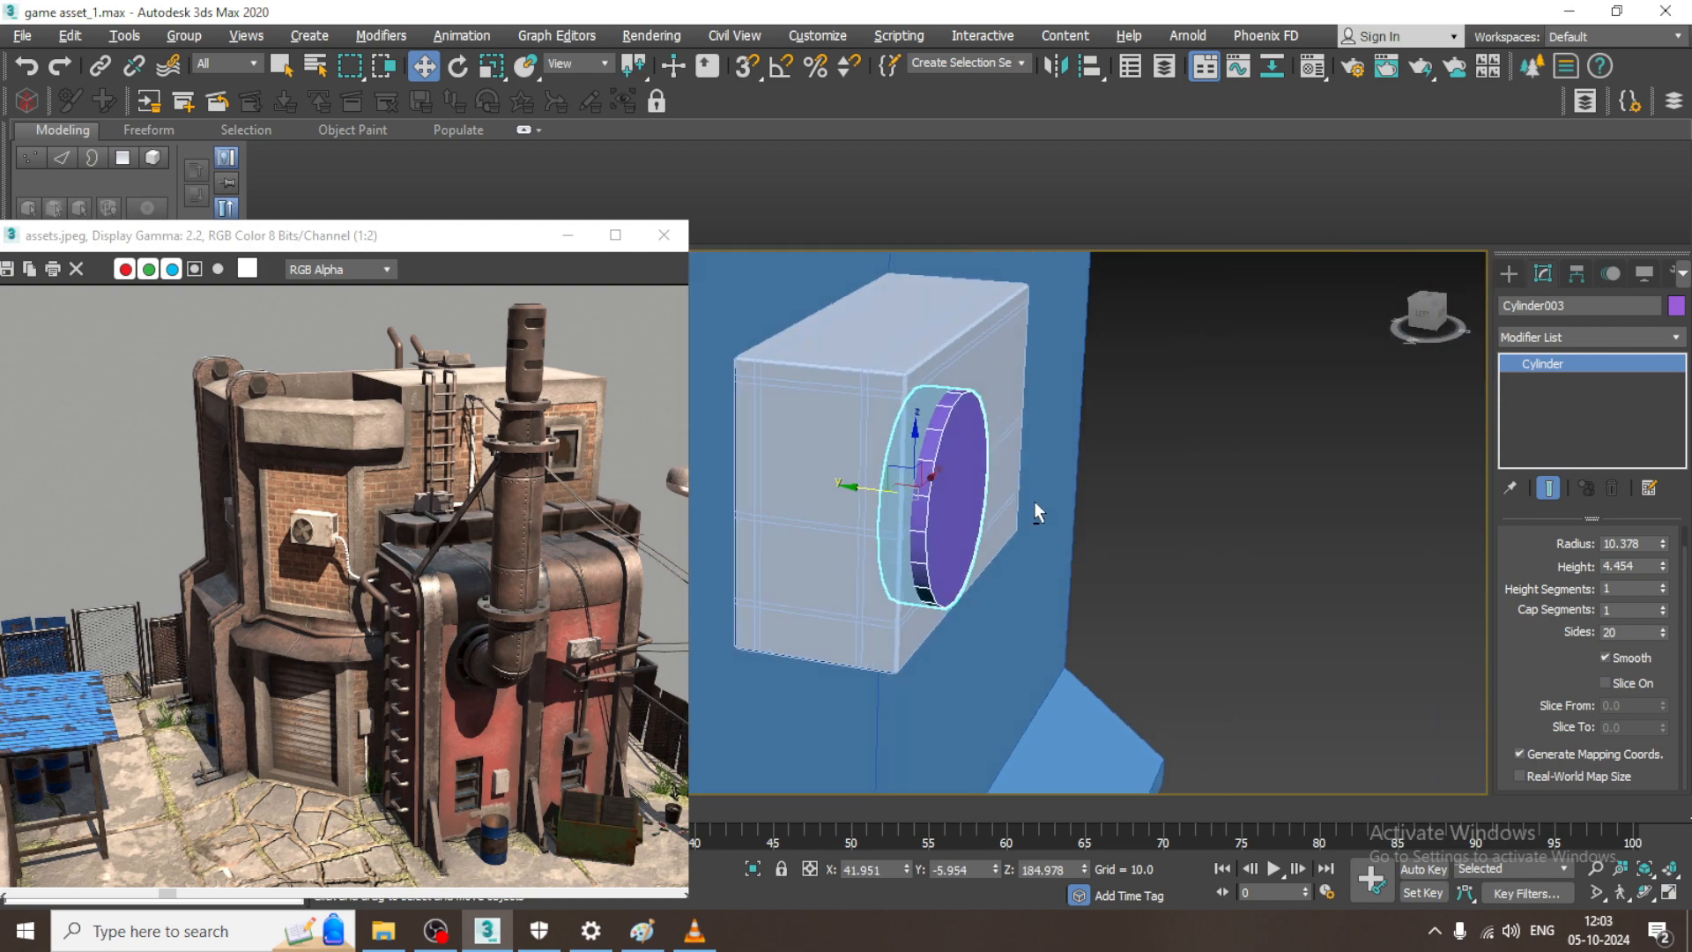
# - Subtract the cylinder from the air-conditioner box with ProBoolean to cut a round recess in its front face
pyautogui.keyDown('alt'); pyautogui.moveTo(1034, 500); pyautogui.dragTo(1120, 357, button='middle'); pyautogui.keyUp('alt')
pyautogui.scroll(3, 955, 480)
pyautogui.click(1120, 357)
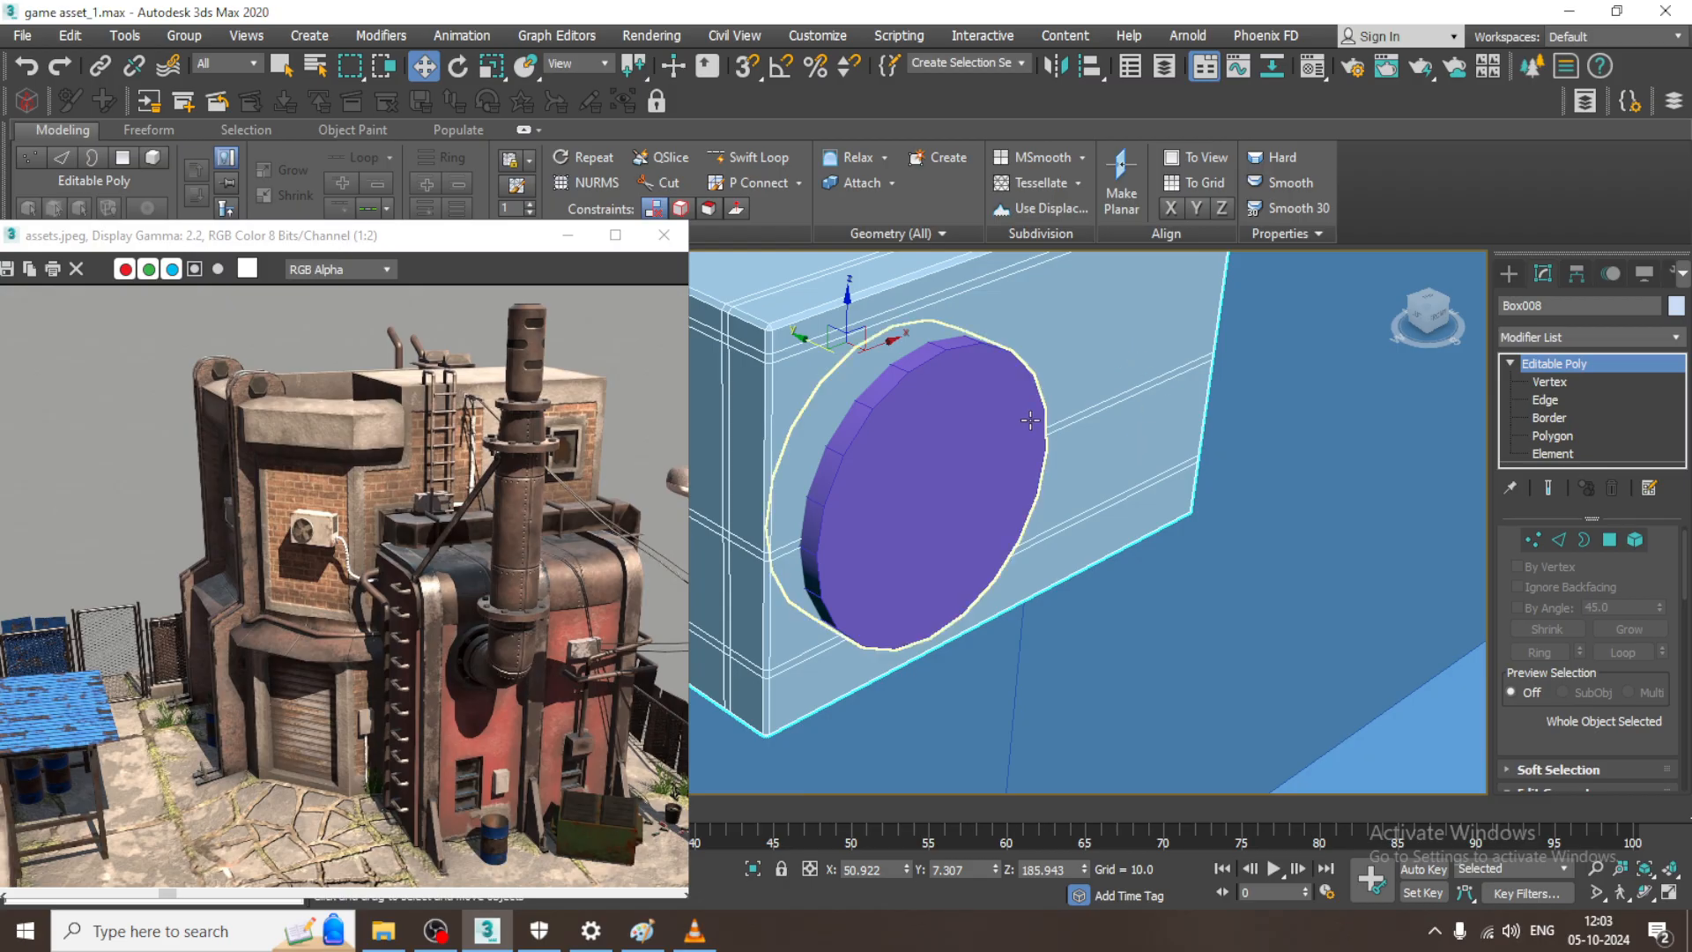
pyautogui.click(1509, 273)
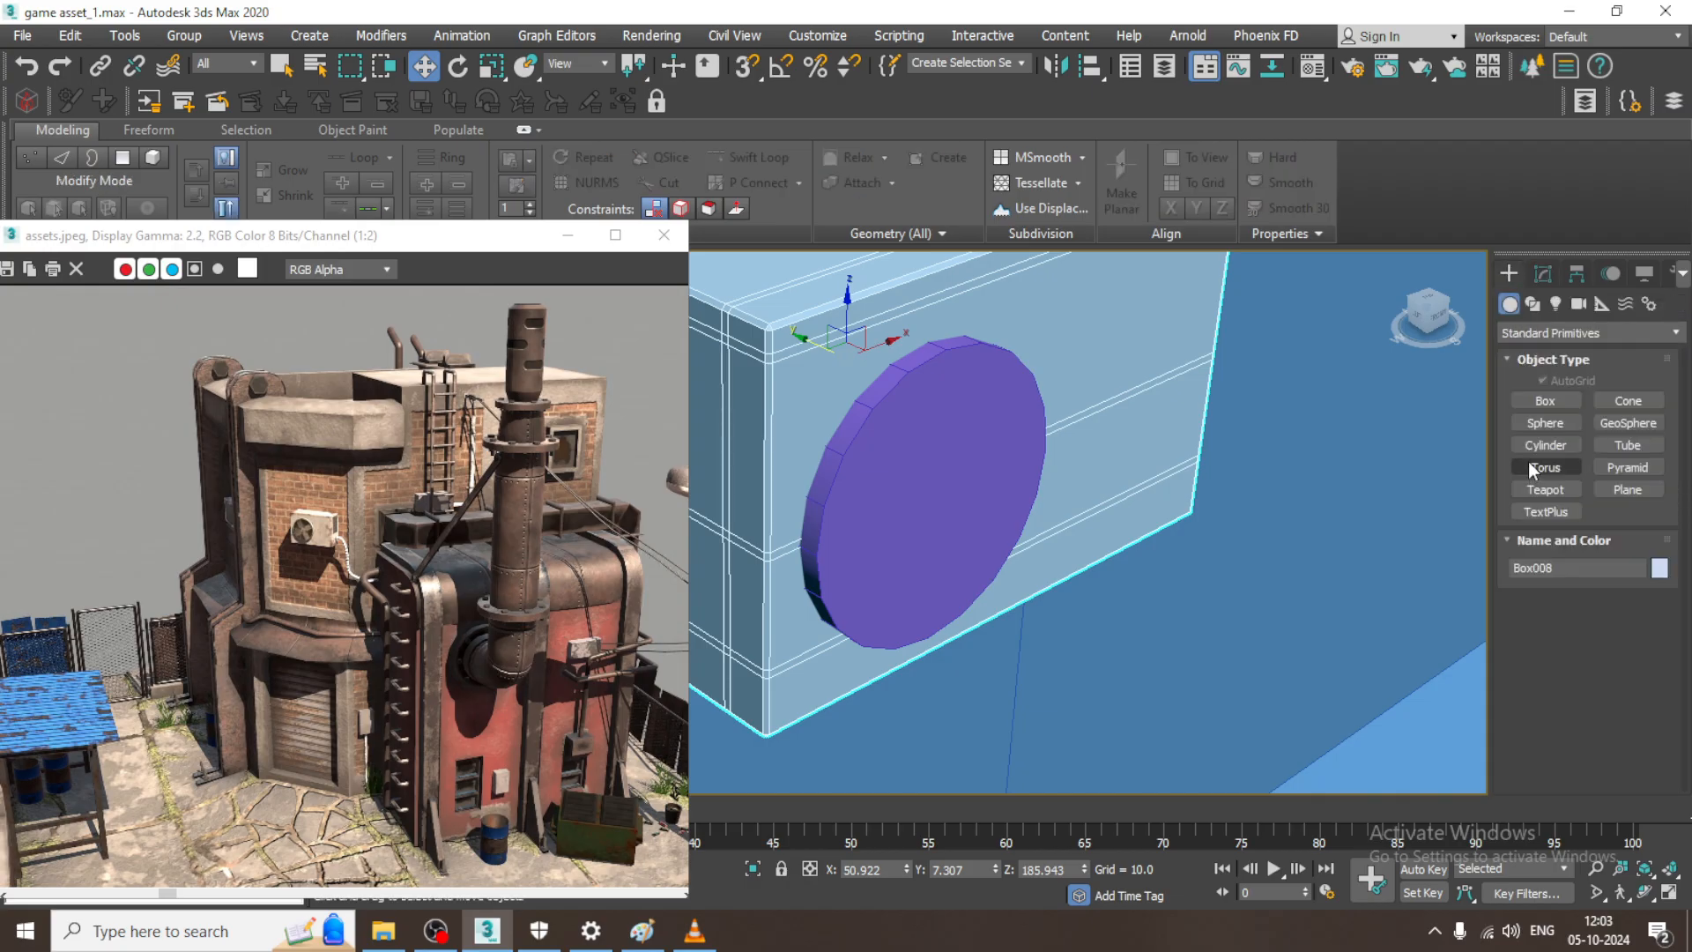
pyautogui.click(1556, 333)
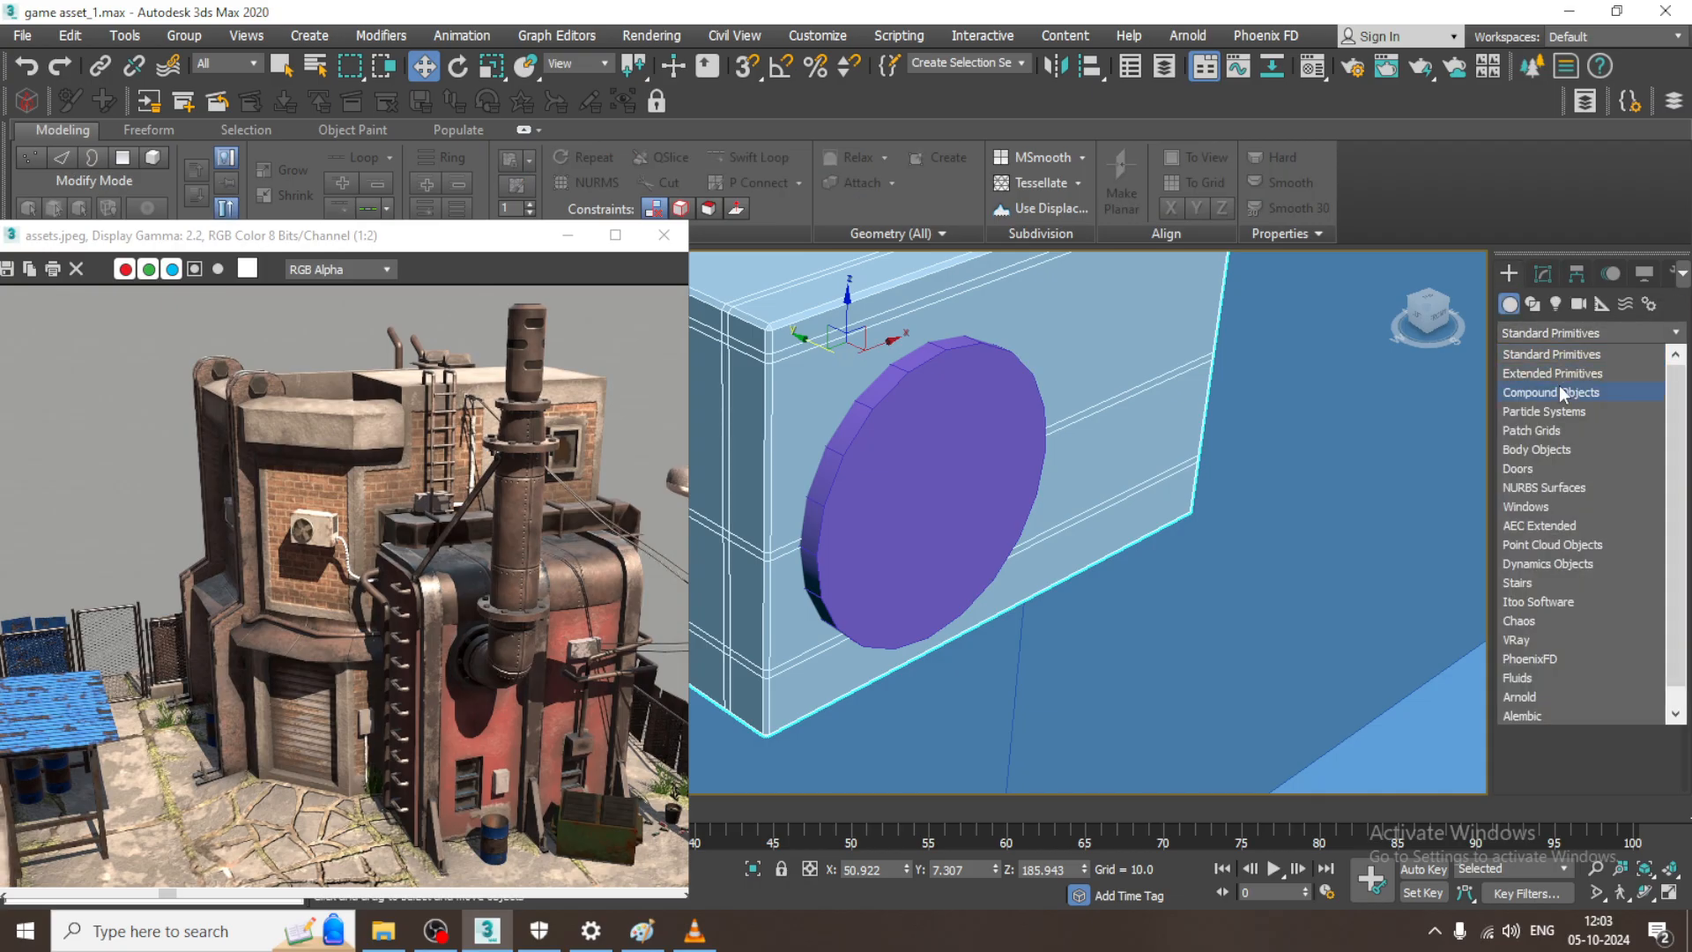
pyautogui.click(1558, 392)
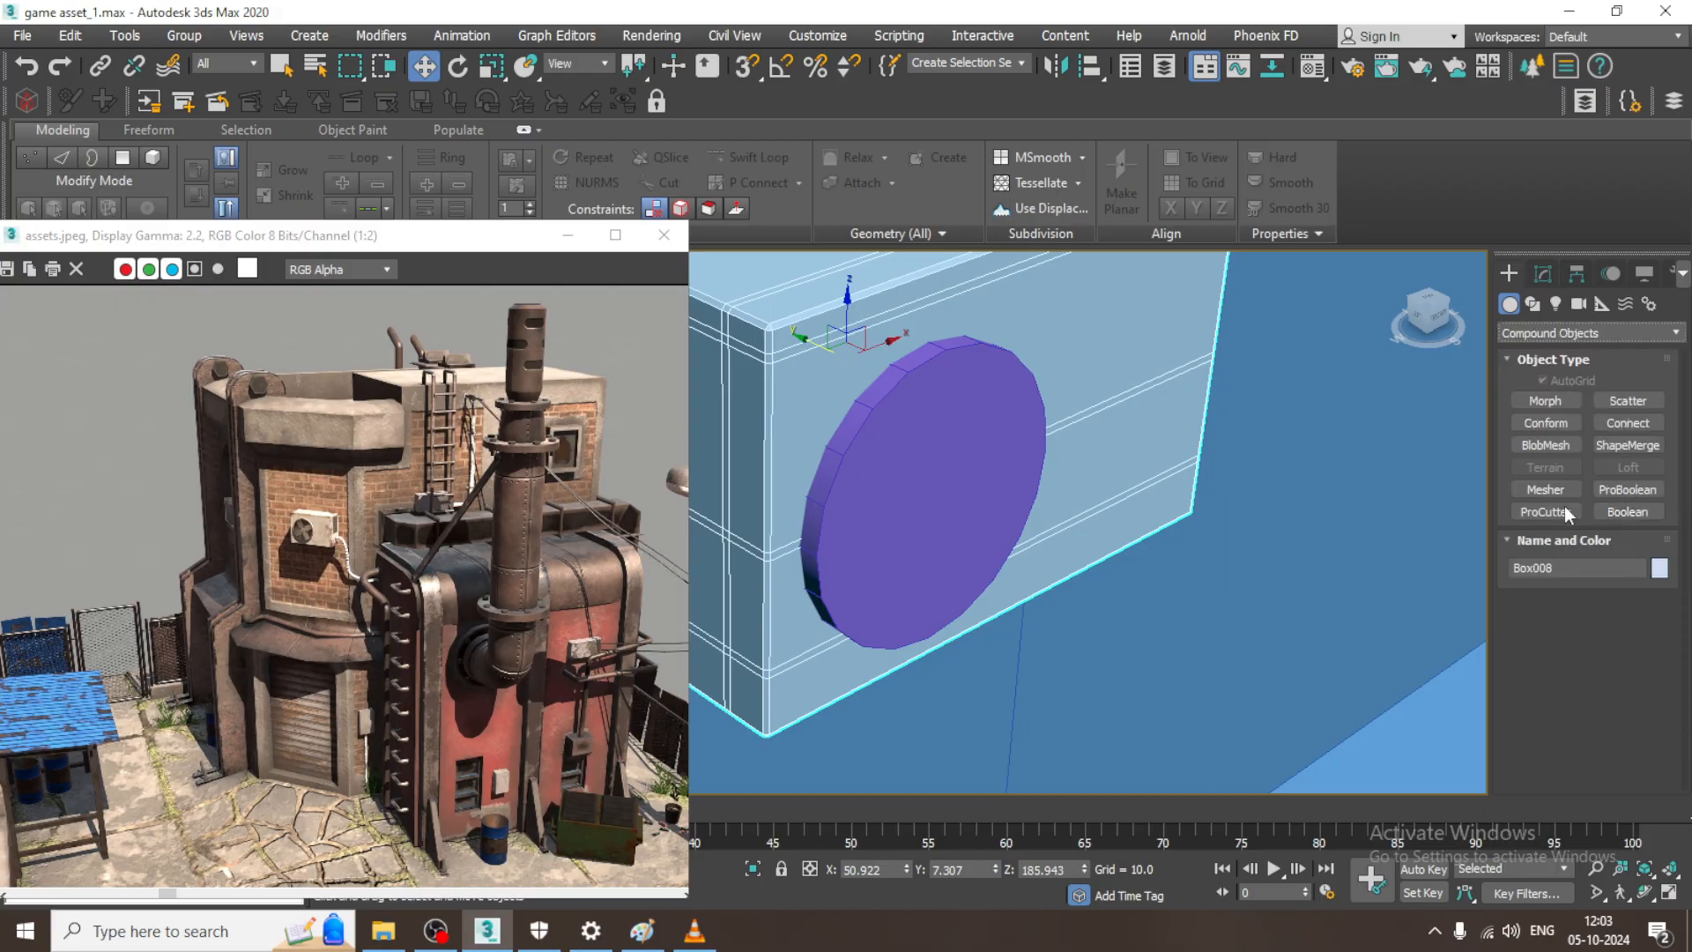
pyautogui.click(1628, 490)
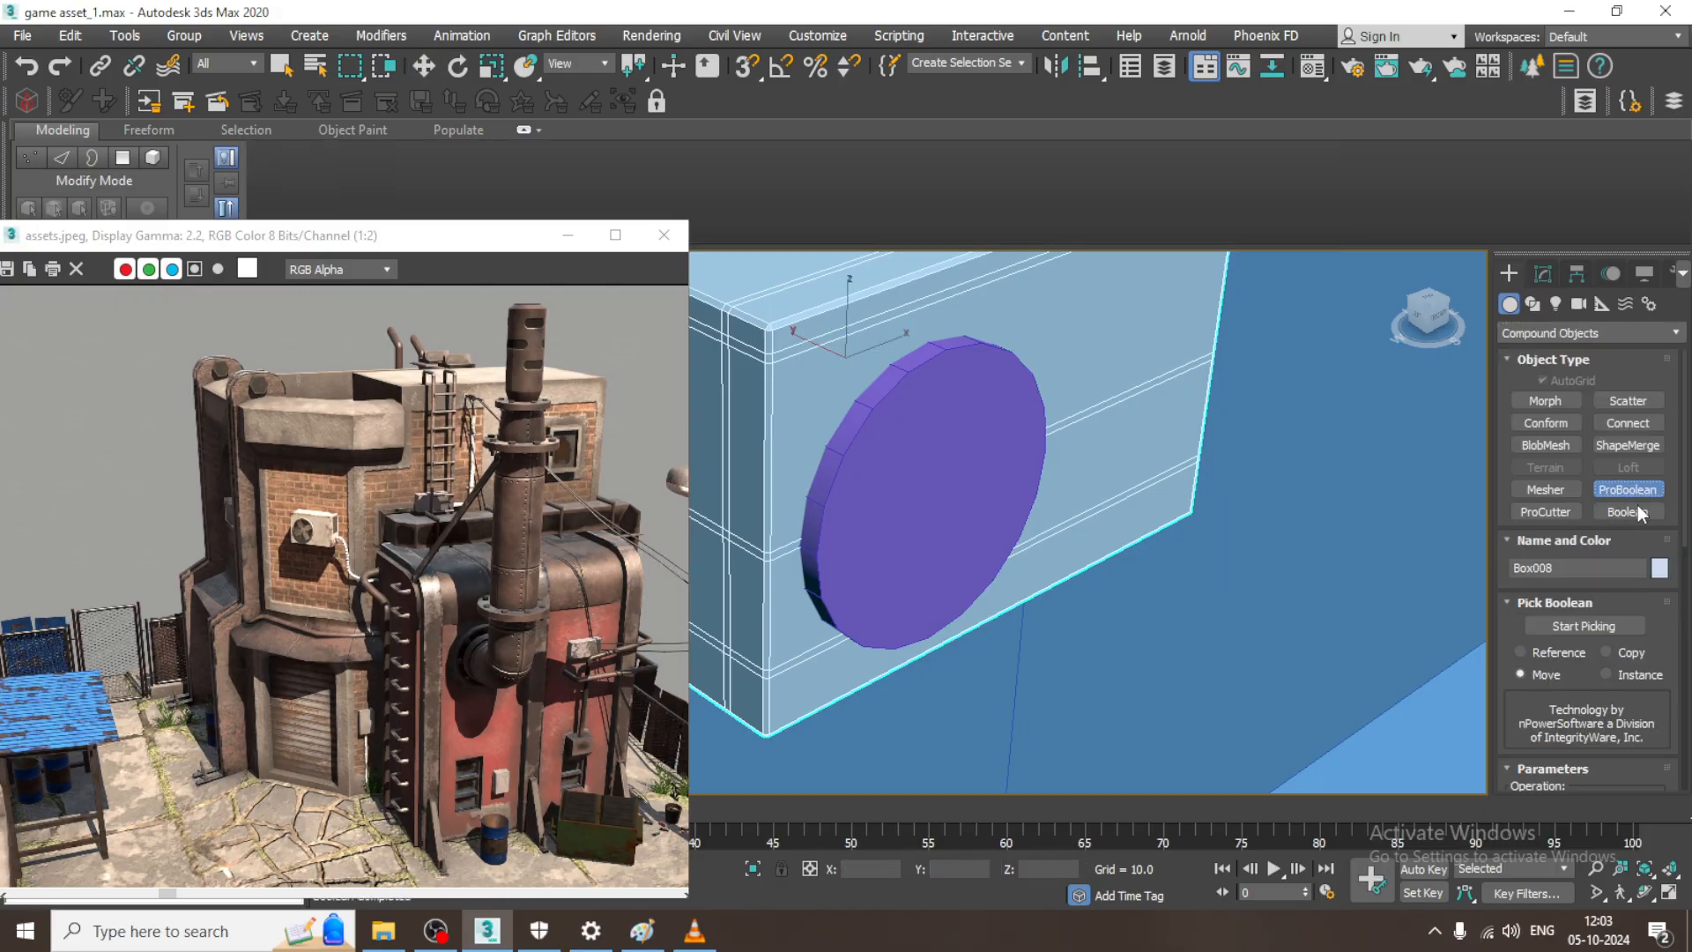
pyautogui.click(1582, 626)
pyautogui.click(879, 442)
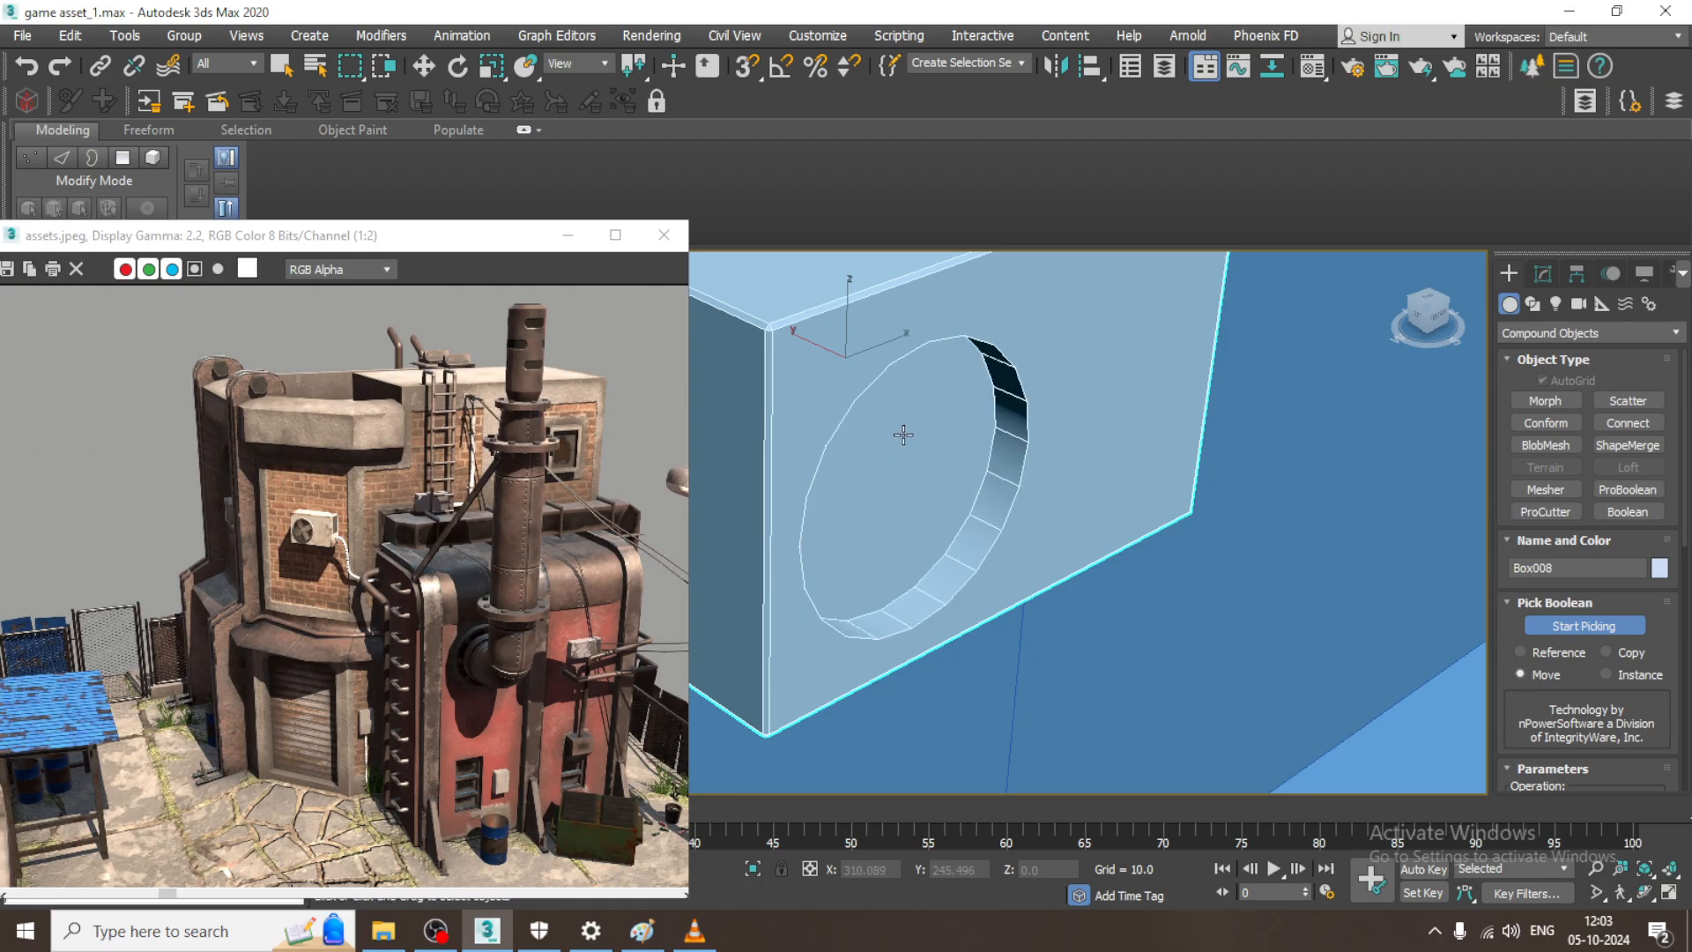
pyautogui.press('w')
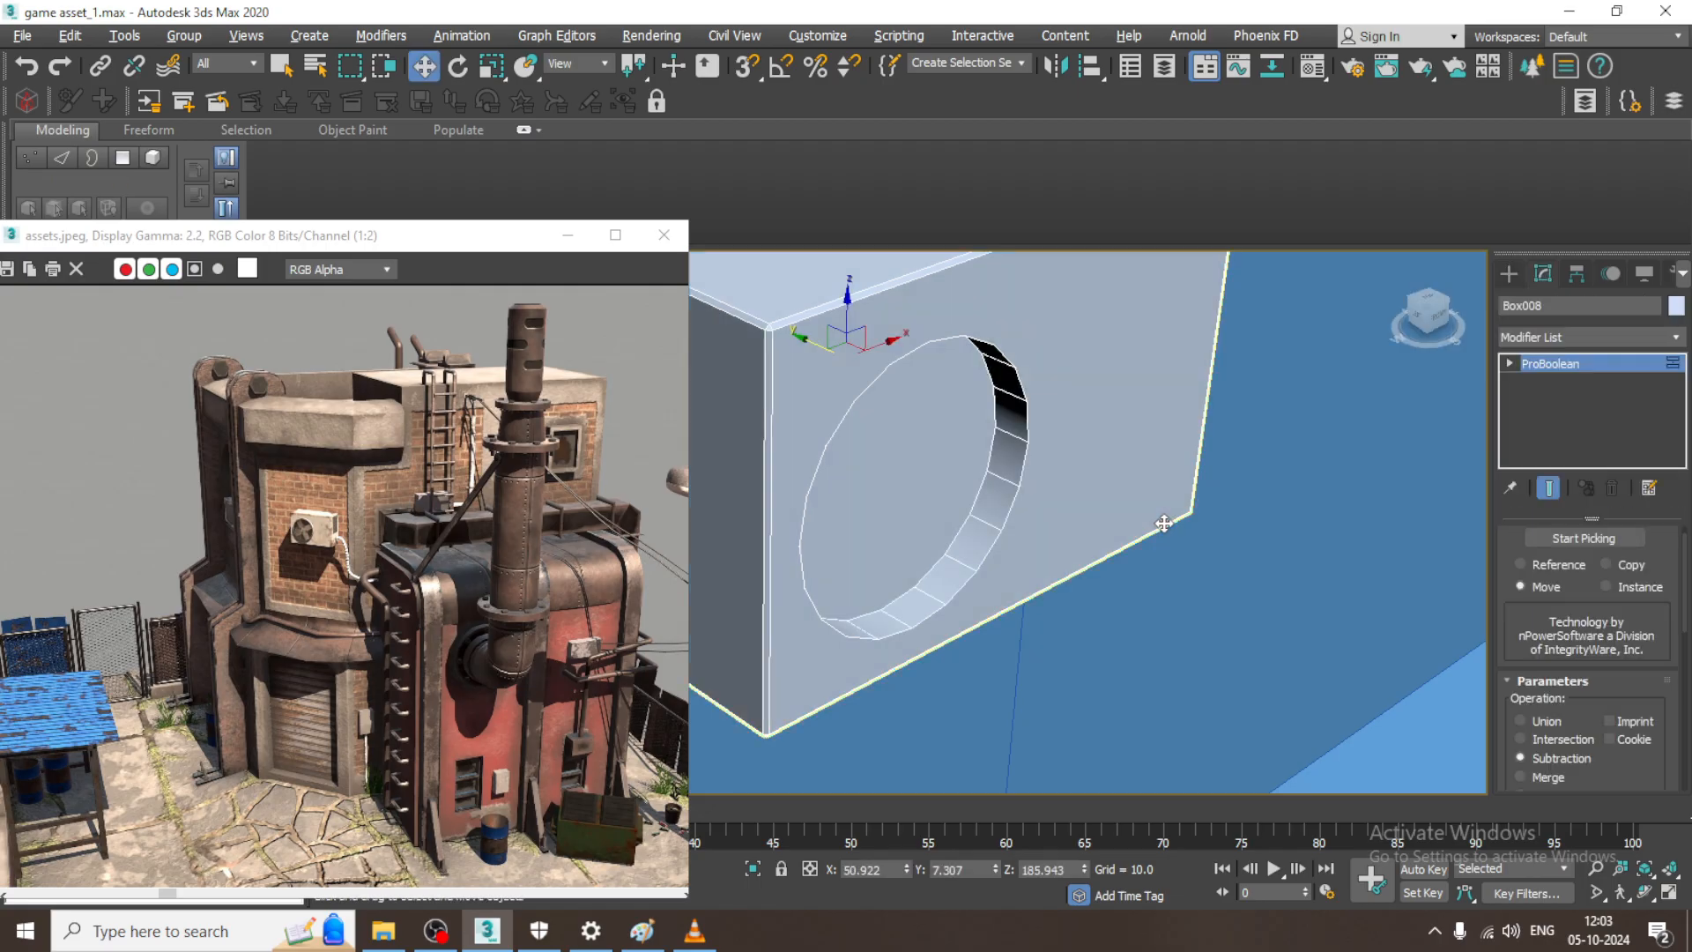
# - Convert the box to Editable Poly and push the recess's circular back polygon deeper along Y to about -2.43
pyautogui.rightClick(913, 457)
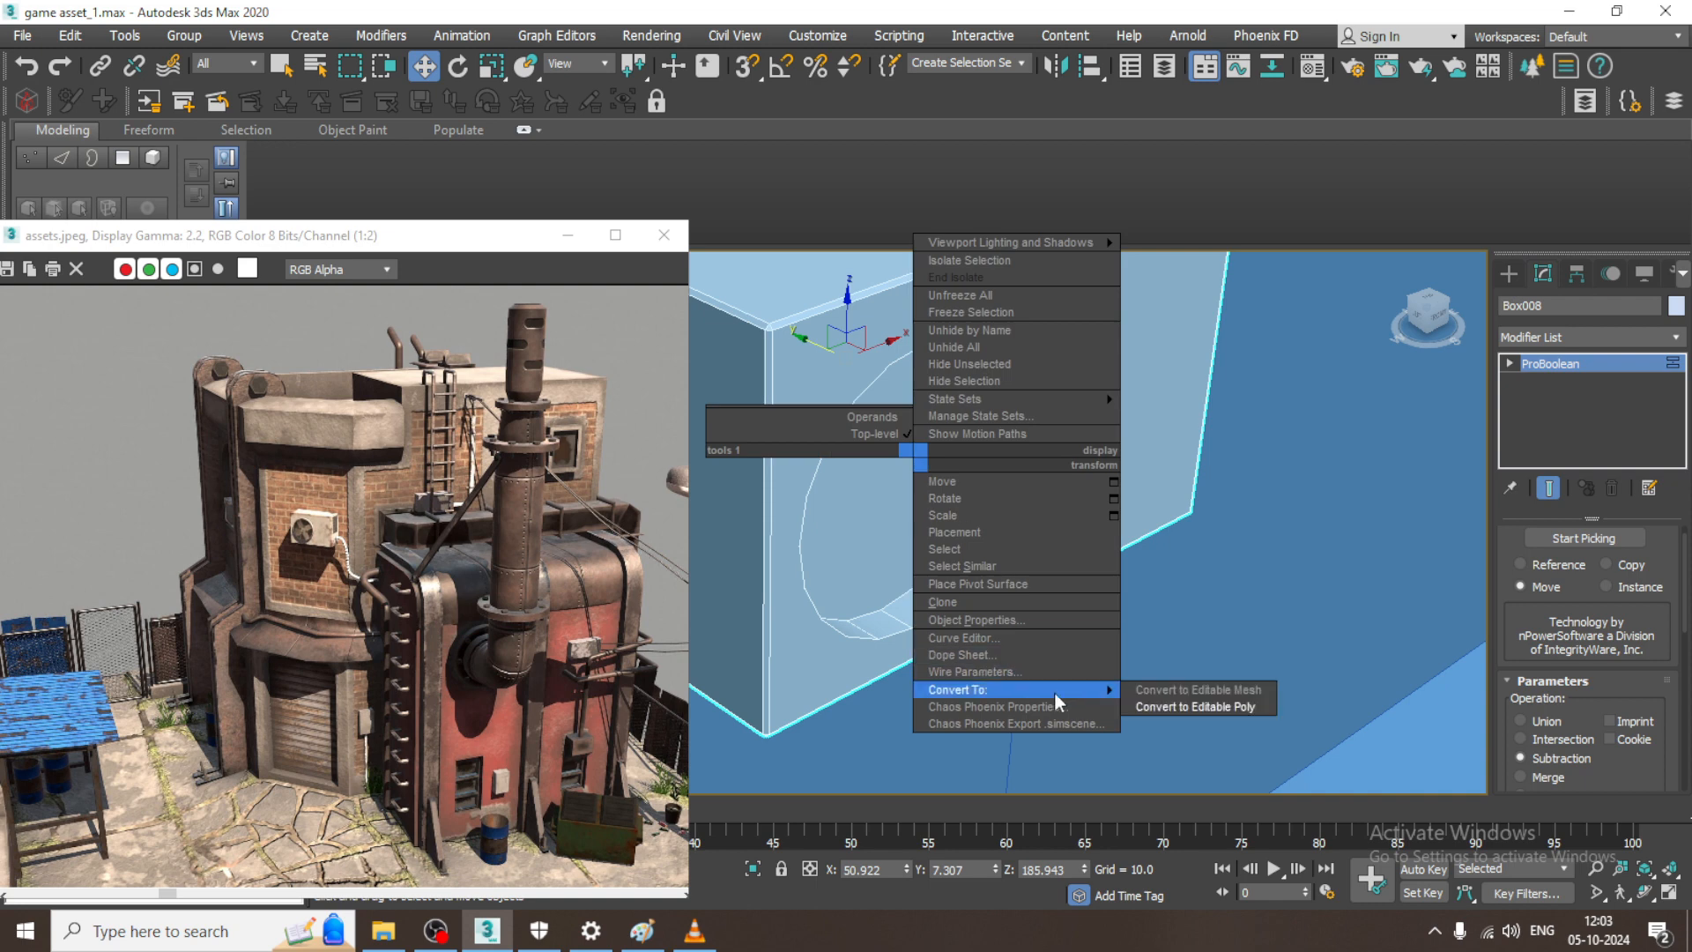
pyautogui.moveTo(1054, 690)
pyautogui.click(1216, 704)
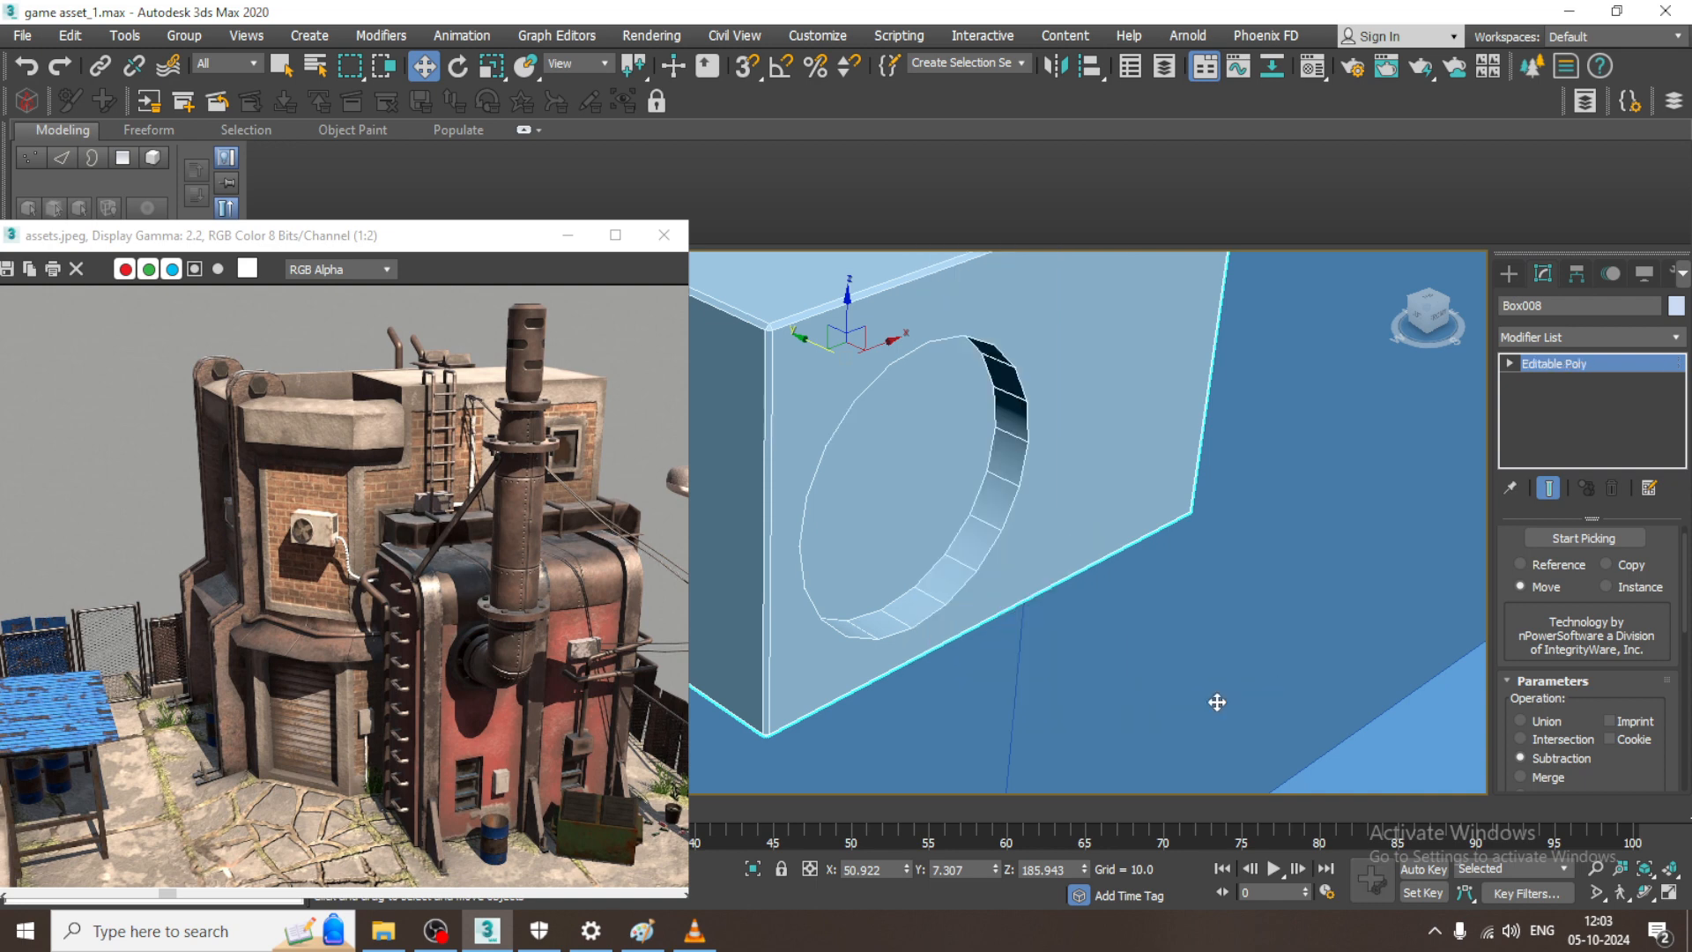
pyautogui.press('4')
pyautogui.click(939, 491)
pyautogui.keyDown('alt'); pyautogui.moveTo(939, 491); pyautogui.dragTo(864, 475, button='middle'); pyautogui.keyUp('alt')
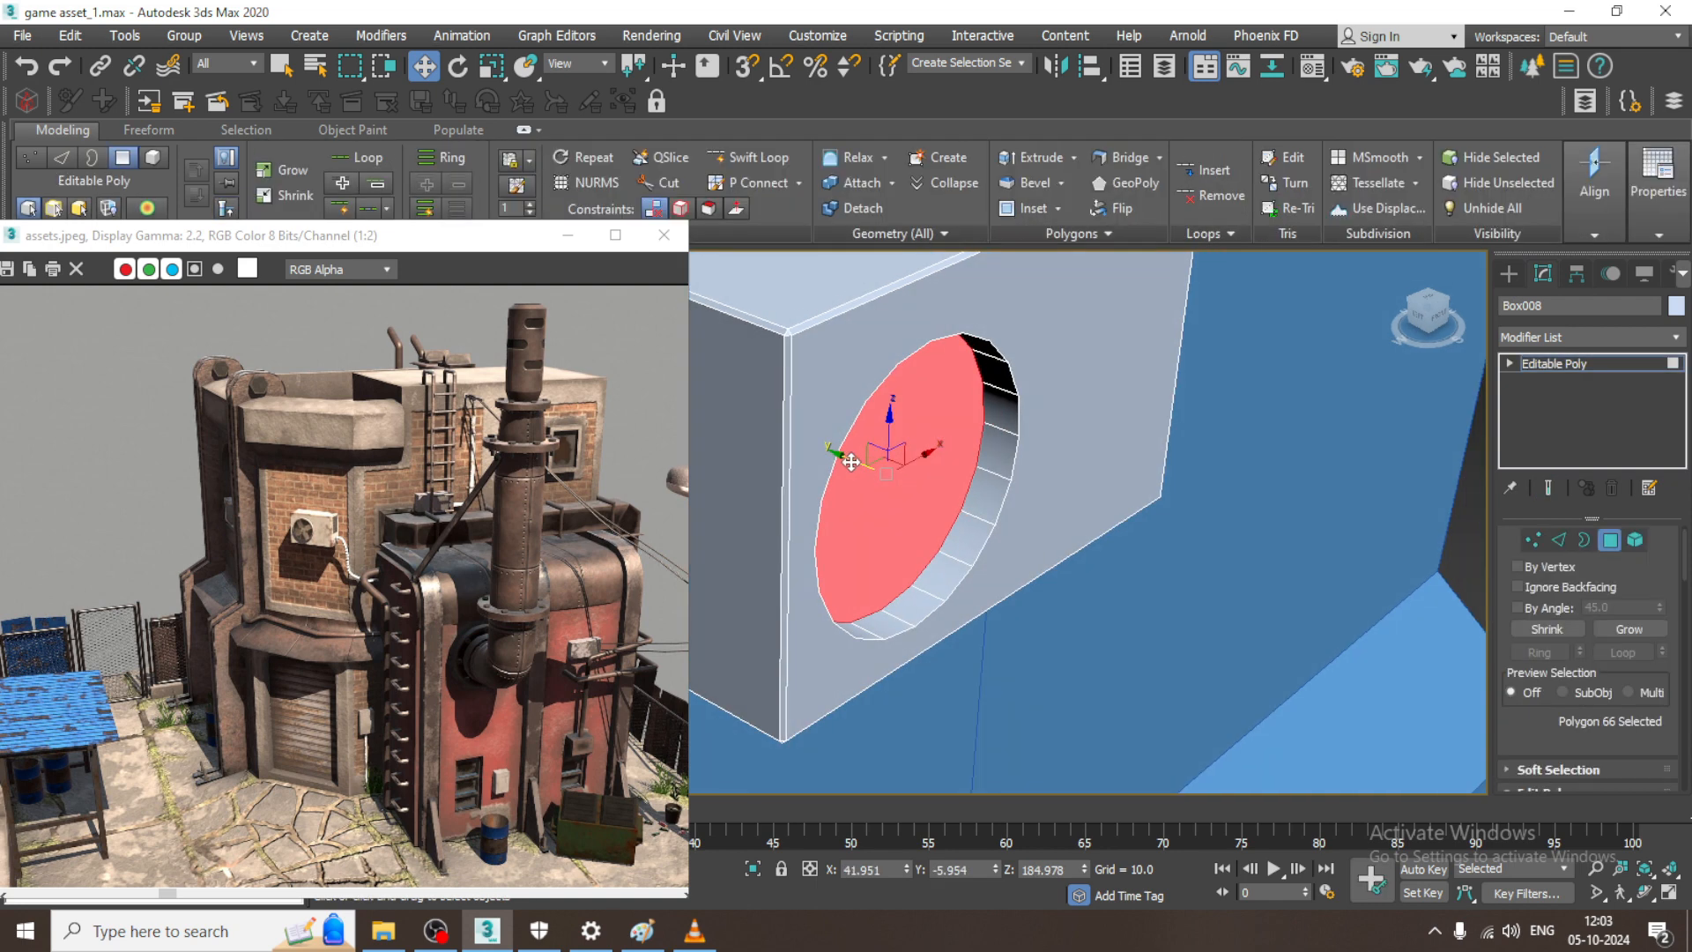
pyautogui.moveTo(851, 461); pyautogui.dragTo(779, 431)
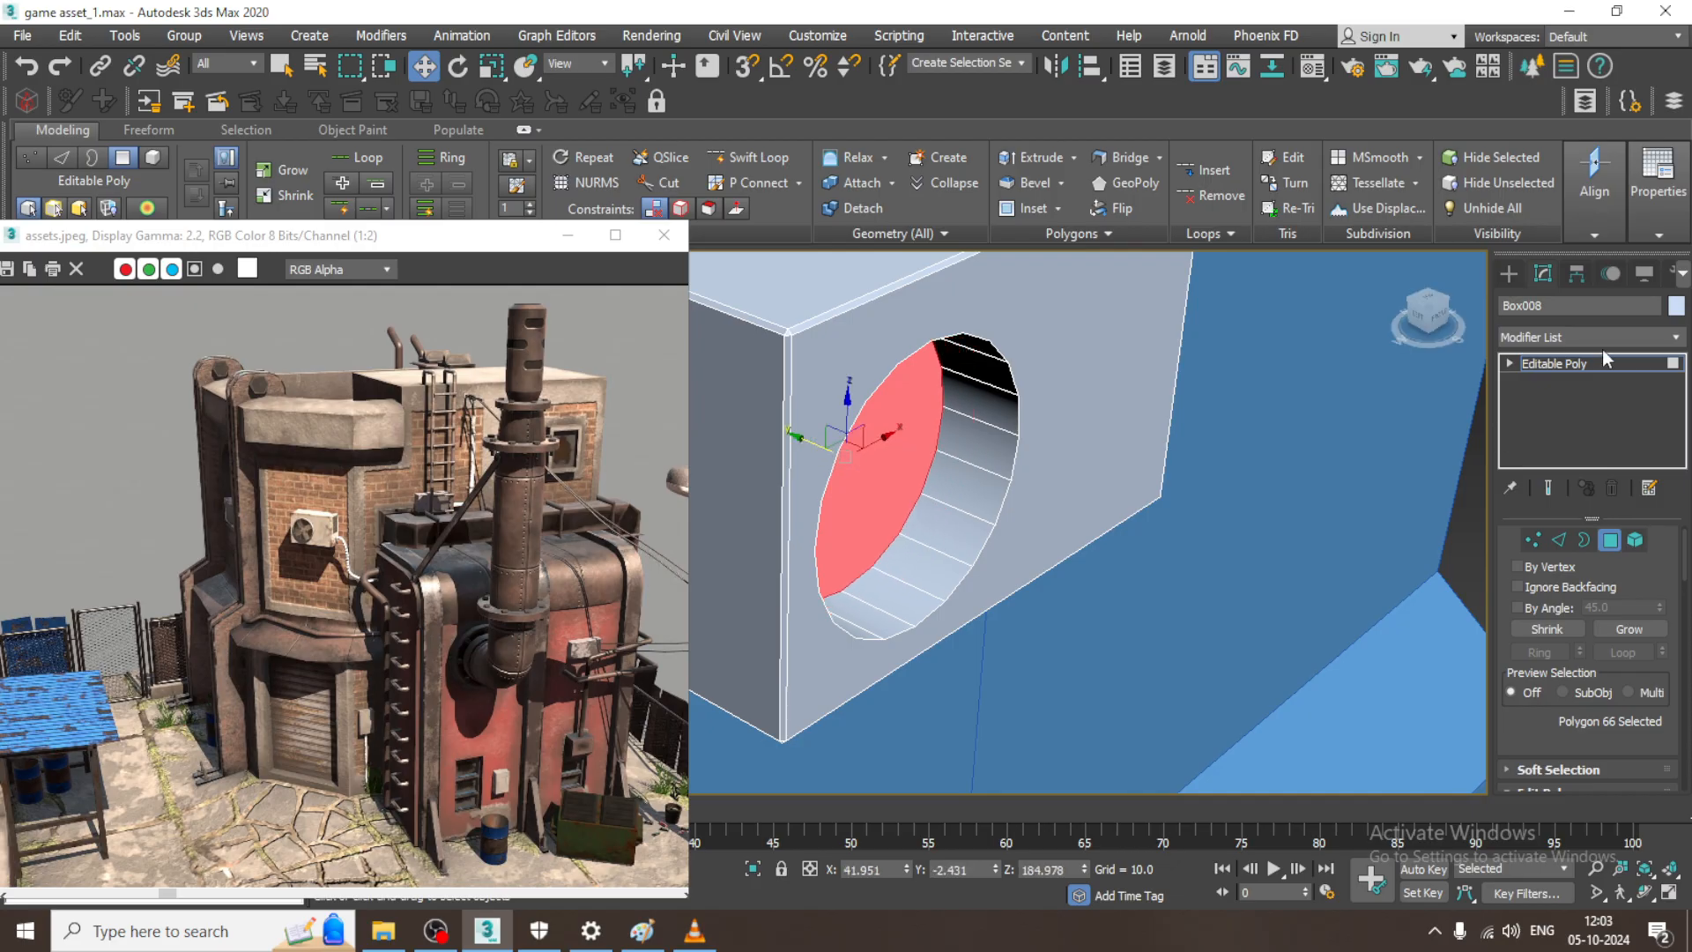
# - In the Front view, draw a thin upright box from the circle's upper edge to its centre, about 9.6 by 3.3 by 1.0
pyautogui.click(1507, 274)
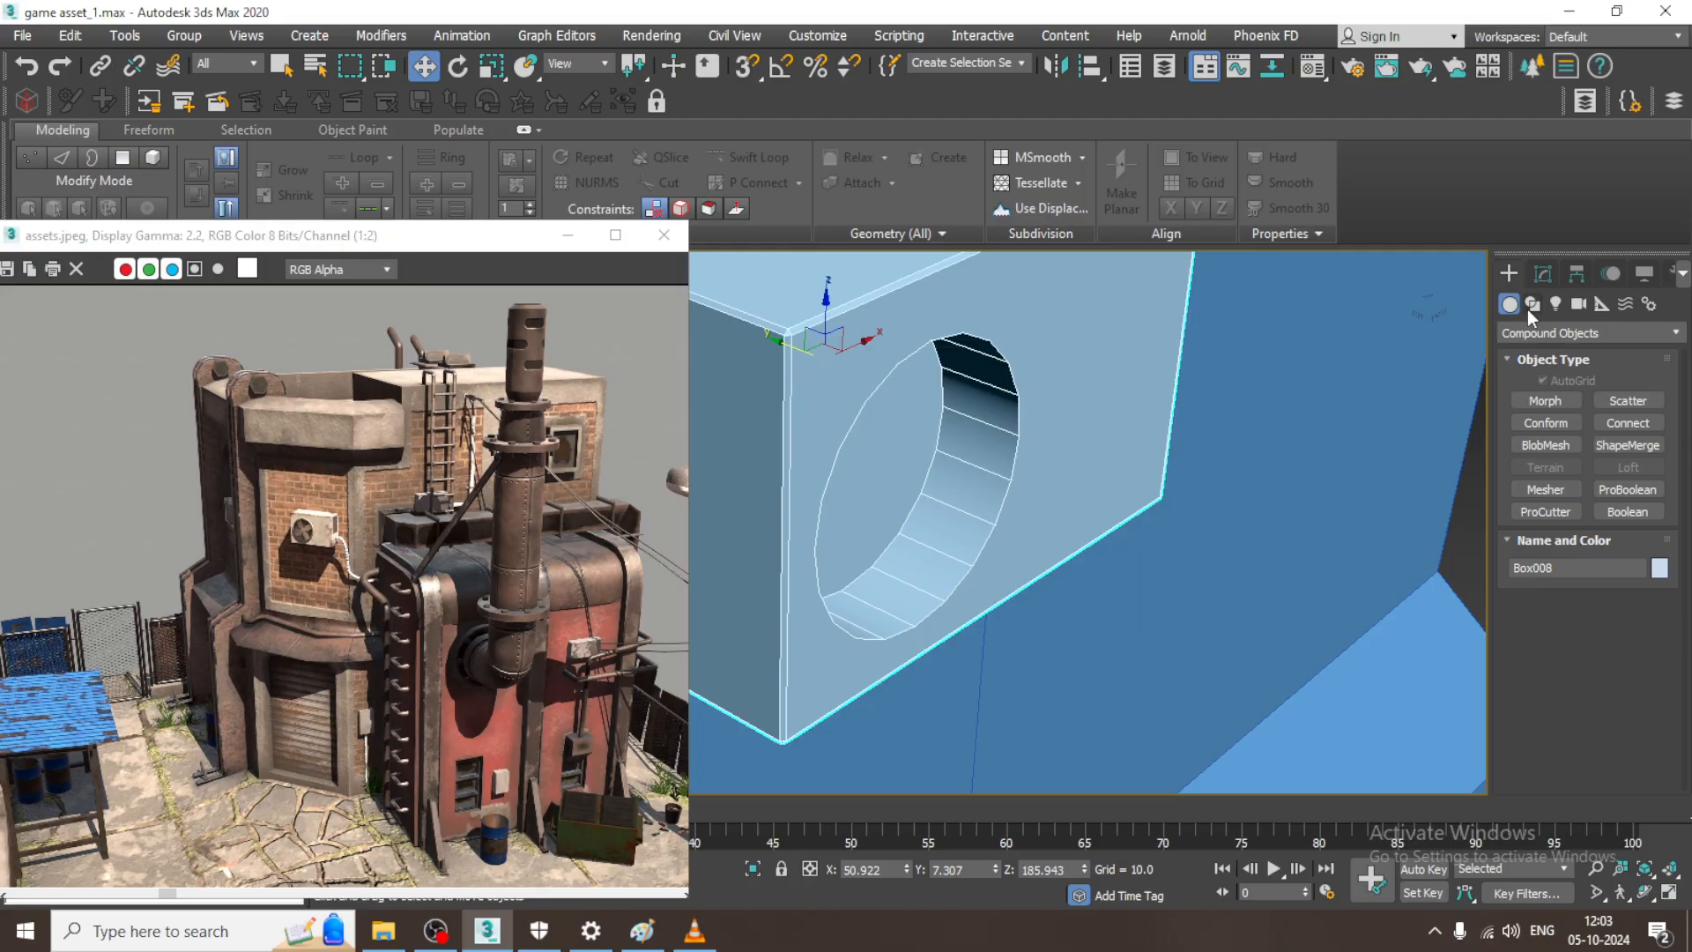
pyautogui.click(1536, 333)
pyautogui.click(1540, 355)
pyautogui.click(1545, 400)
pyautogui.hotkey('alt', 'w')
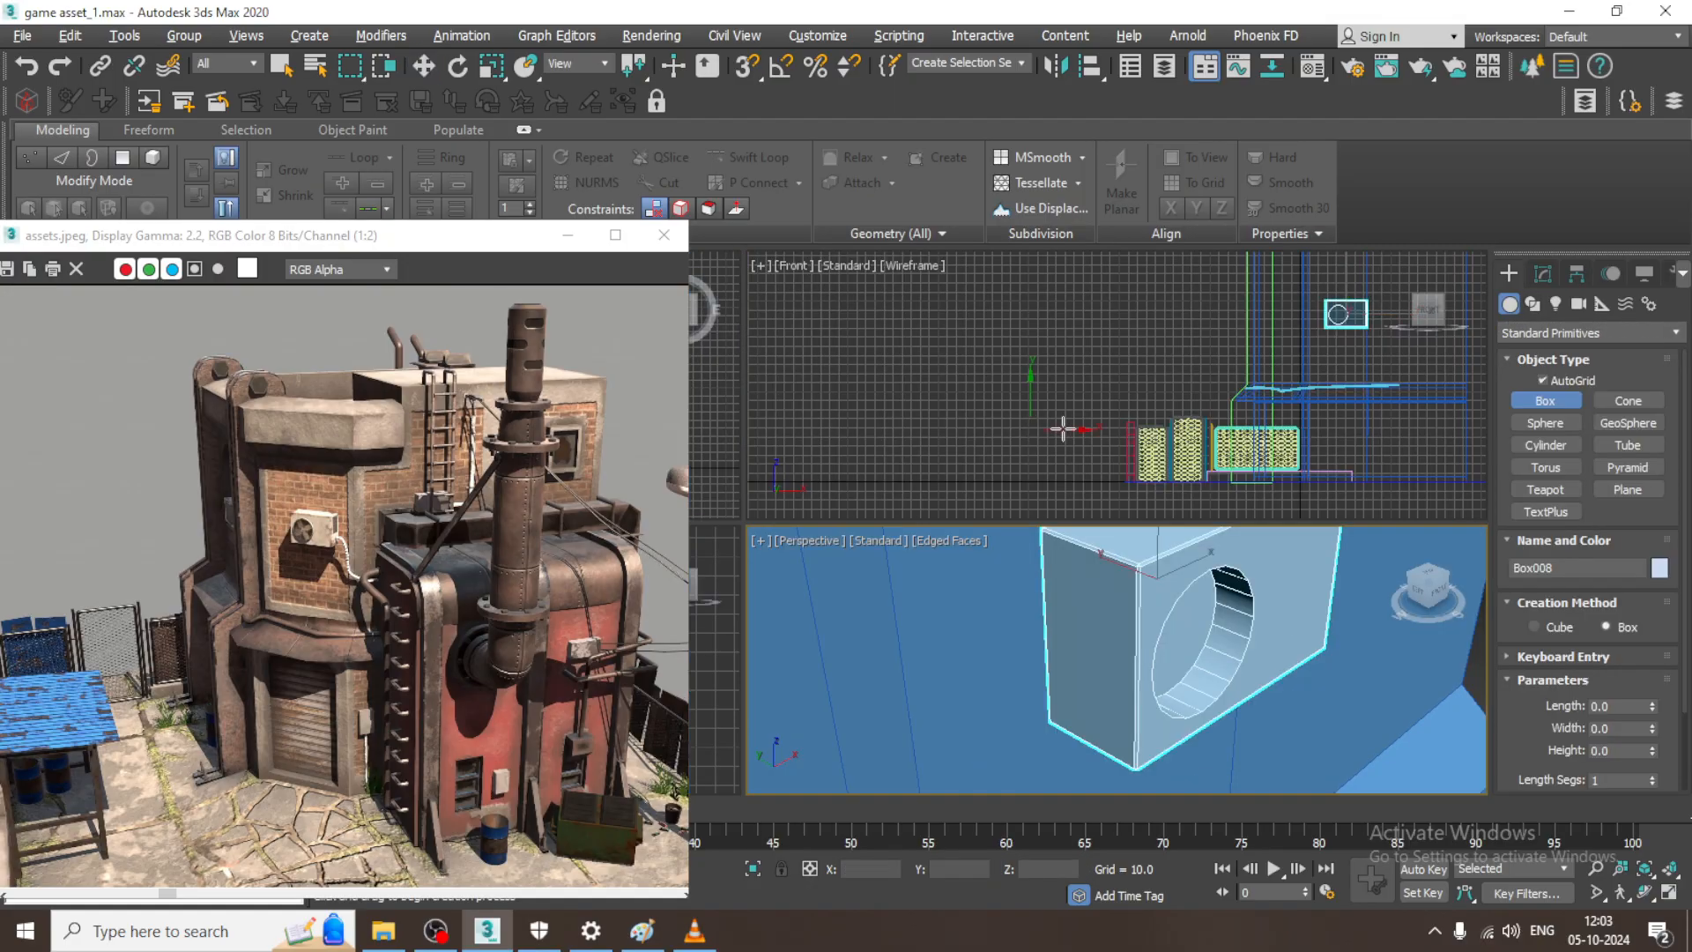
pyautogui.hotkey('alt', 'w')
pyautogui.moveTo(1200, 406); pyautogui.dragTo(1357, 467, button='middle')
pyautogui.scroll(6, 1150, 379)
pyautogui.moveTo(903, 375); pyautogui.dragTo(1085, 284, button='middle')
pyautogui.scroll(1, 1030, 369)
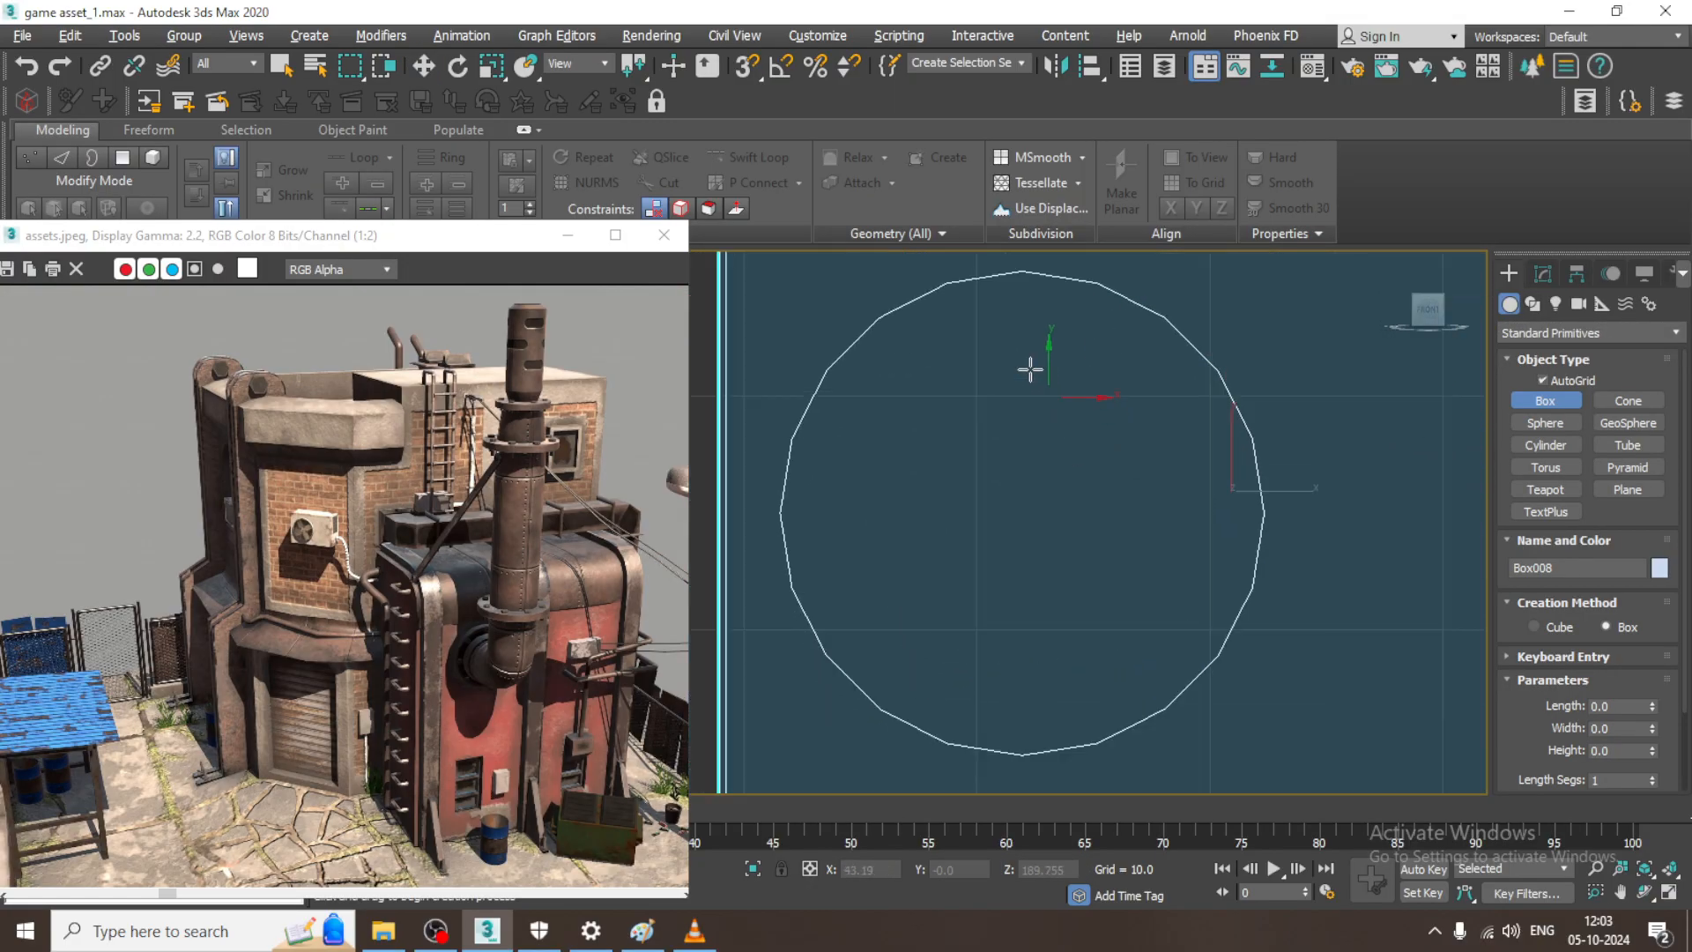
pyautogui.moveTo(989, 291); pyautogui.dragTo(1067, 516)
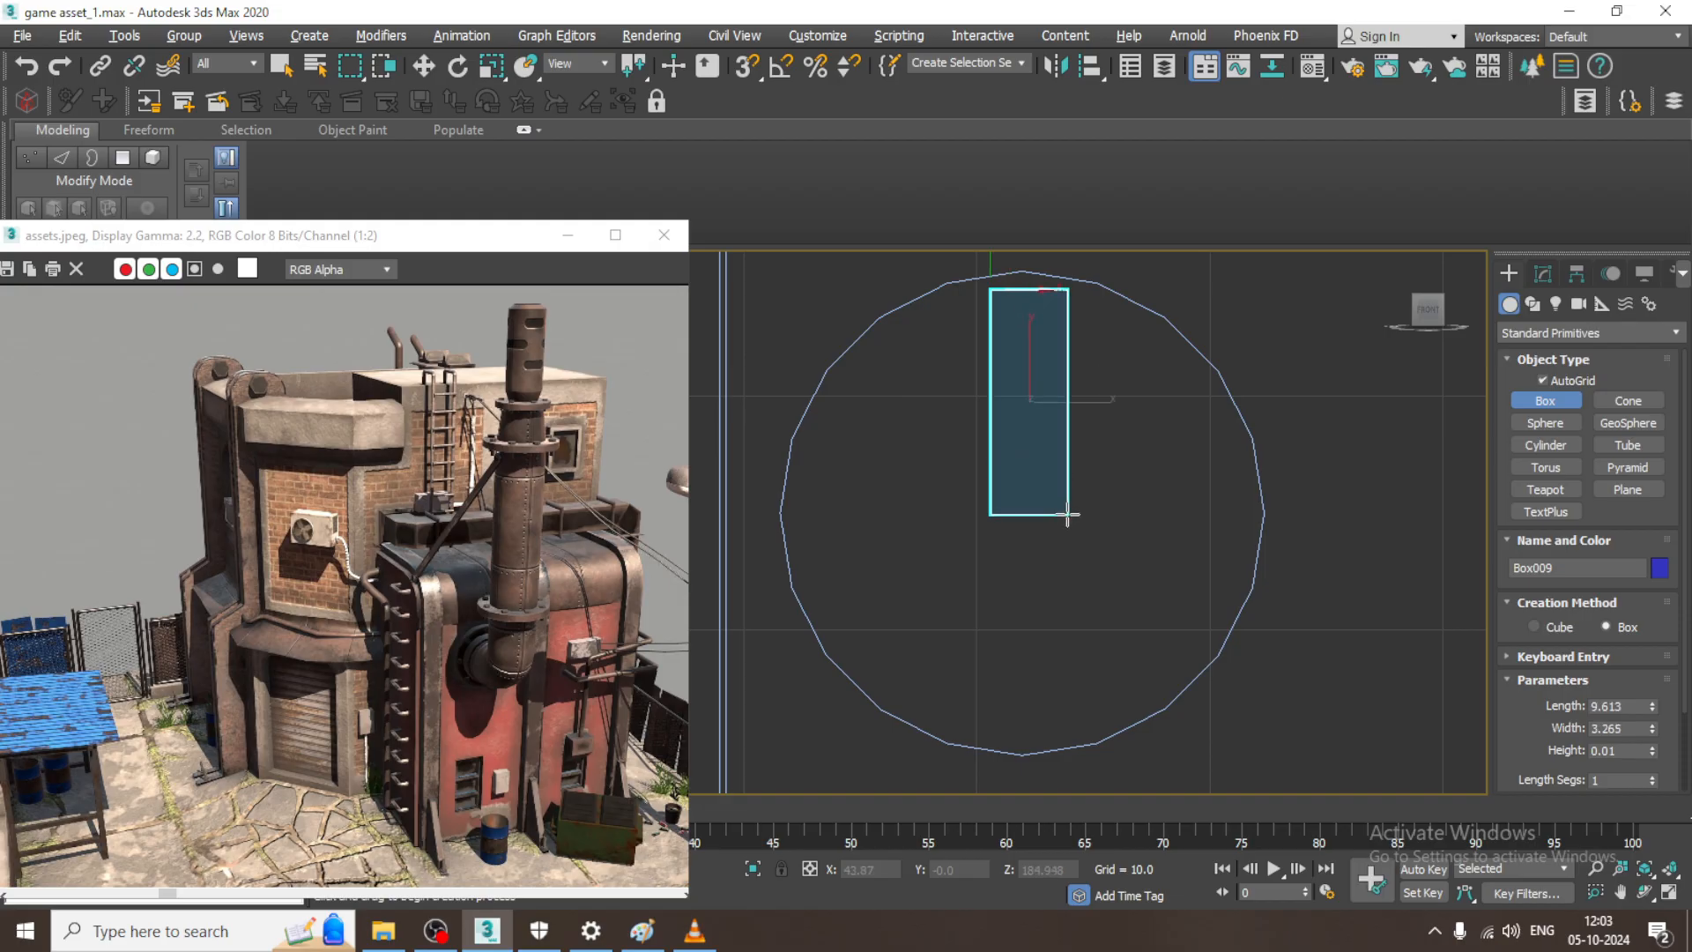
pyautogui.click(1062, 491)
# - Return to the Perspective view and move the thin box forward along Y to about -9.2, in front of the recess
pyautogui.press('w')
pyautogui.press('z')
pyautogui.hotkey('alt', 'w')
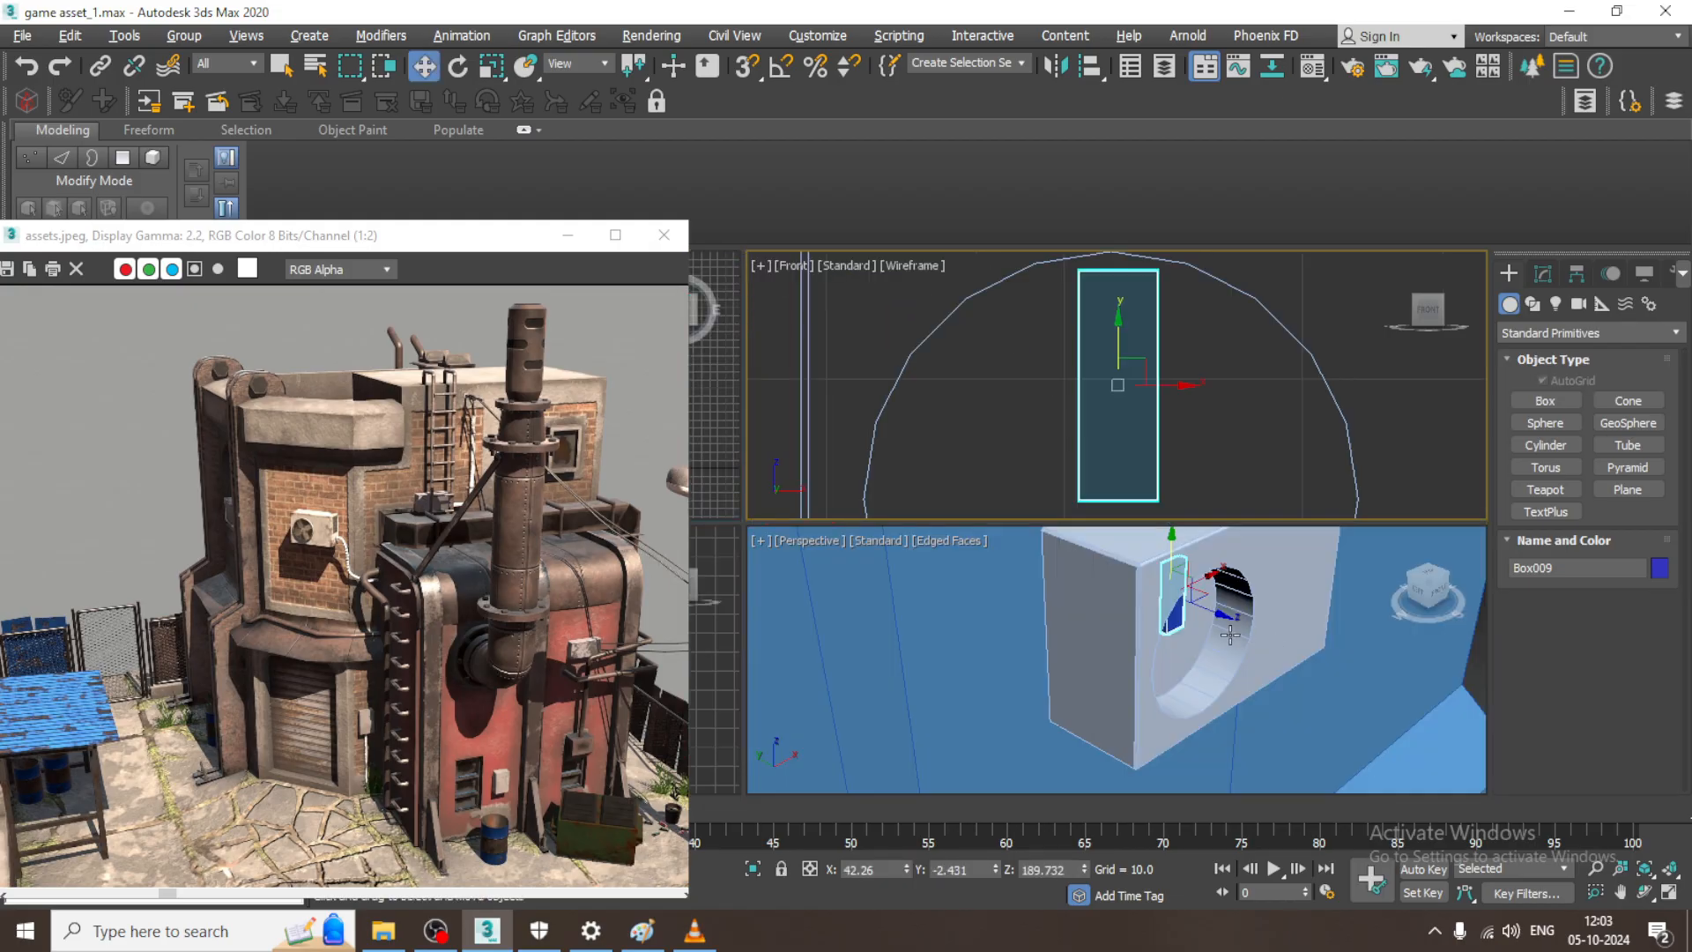
pyautogui.middleClick(1228, 634)
pyautogui.hotkey('alt', 'w')
pyautogui.keyDown('alt'); pyautogui.moveTo(1173, 582); pyautogui.dragTo(1109, 568, button='middle'); pyautogui.keyUp('alt')
pyautogui.moveTo(863, 420); pyautogui.dragTo(939, 462)
pyautogui.scroll(2, 957, 492)
pyautogui.scroll(5, 957, 492)
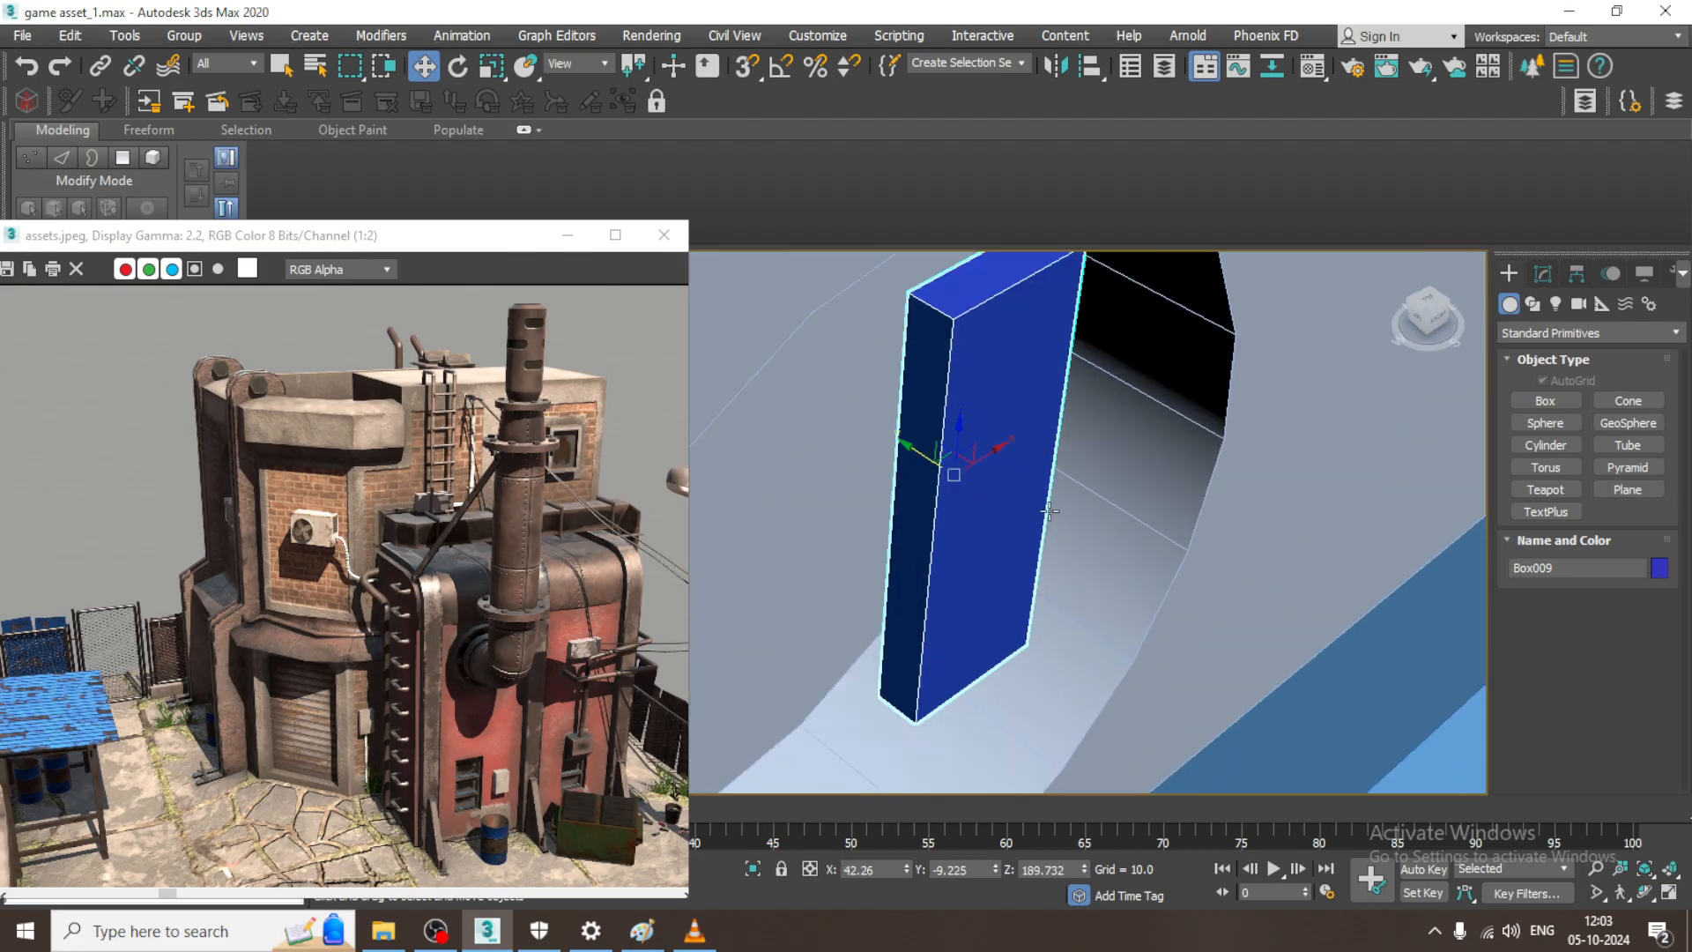
# - Reduce the thin box's height to 0.498 and convert it to Editable Poly
pyautogui.click(1543, 274)
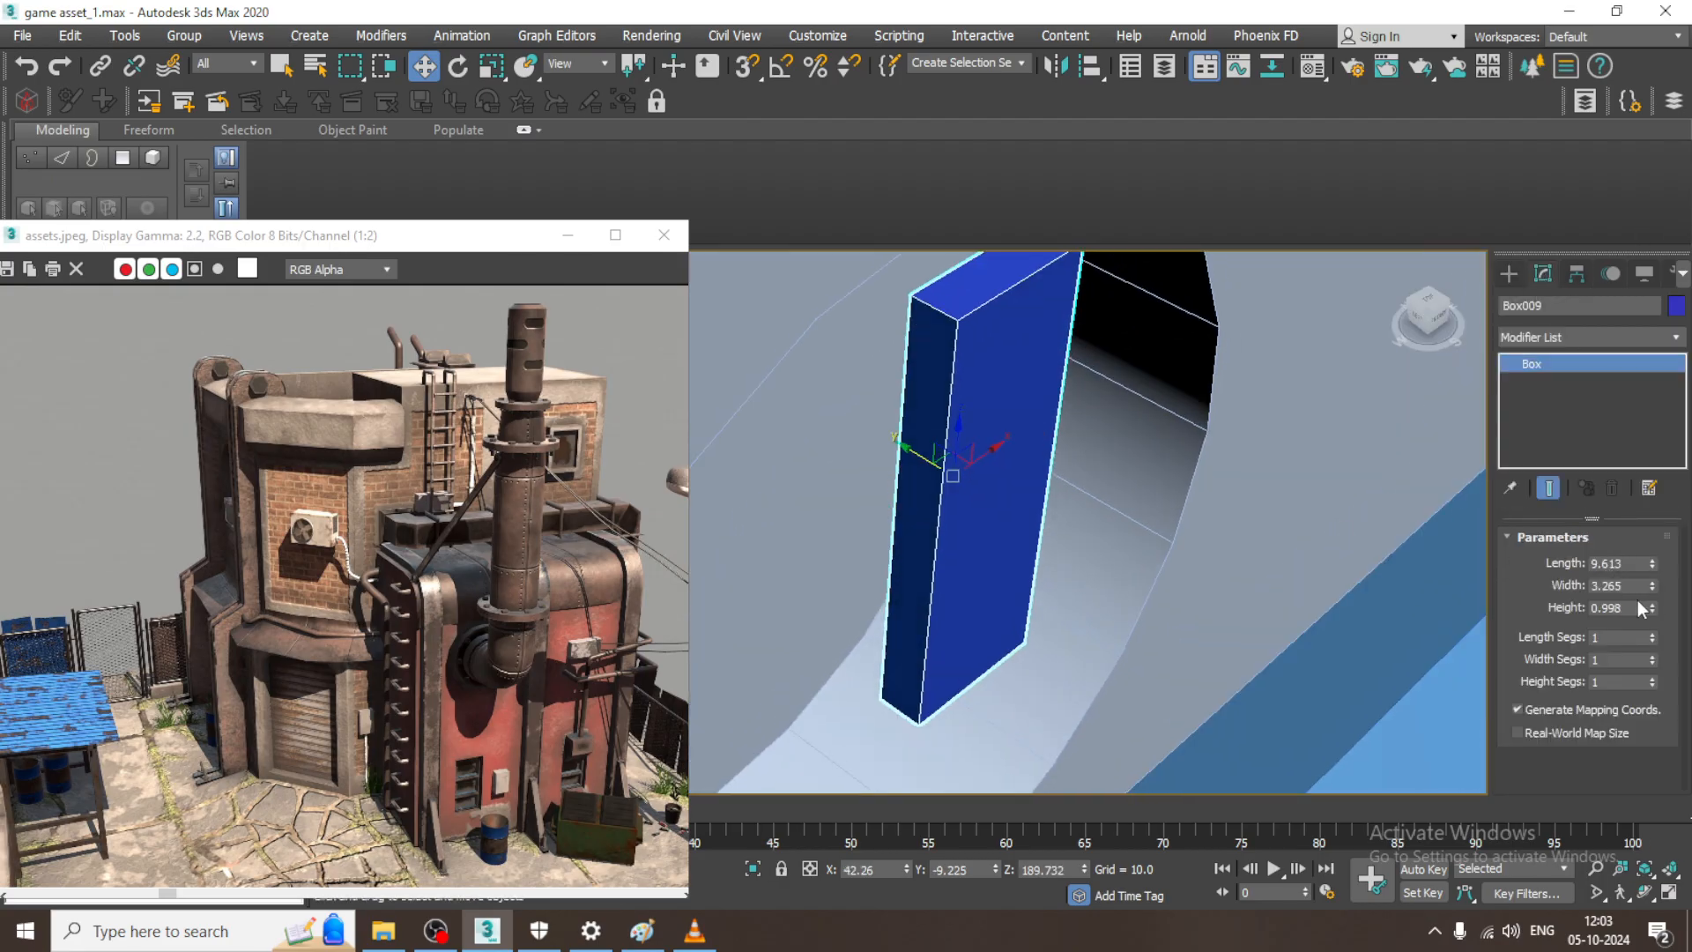
pyautogui.moveTo(1653, 609); pyautogui.dragTo(1674, 662)
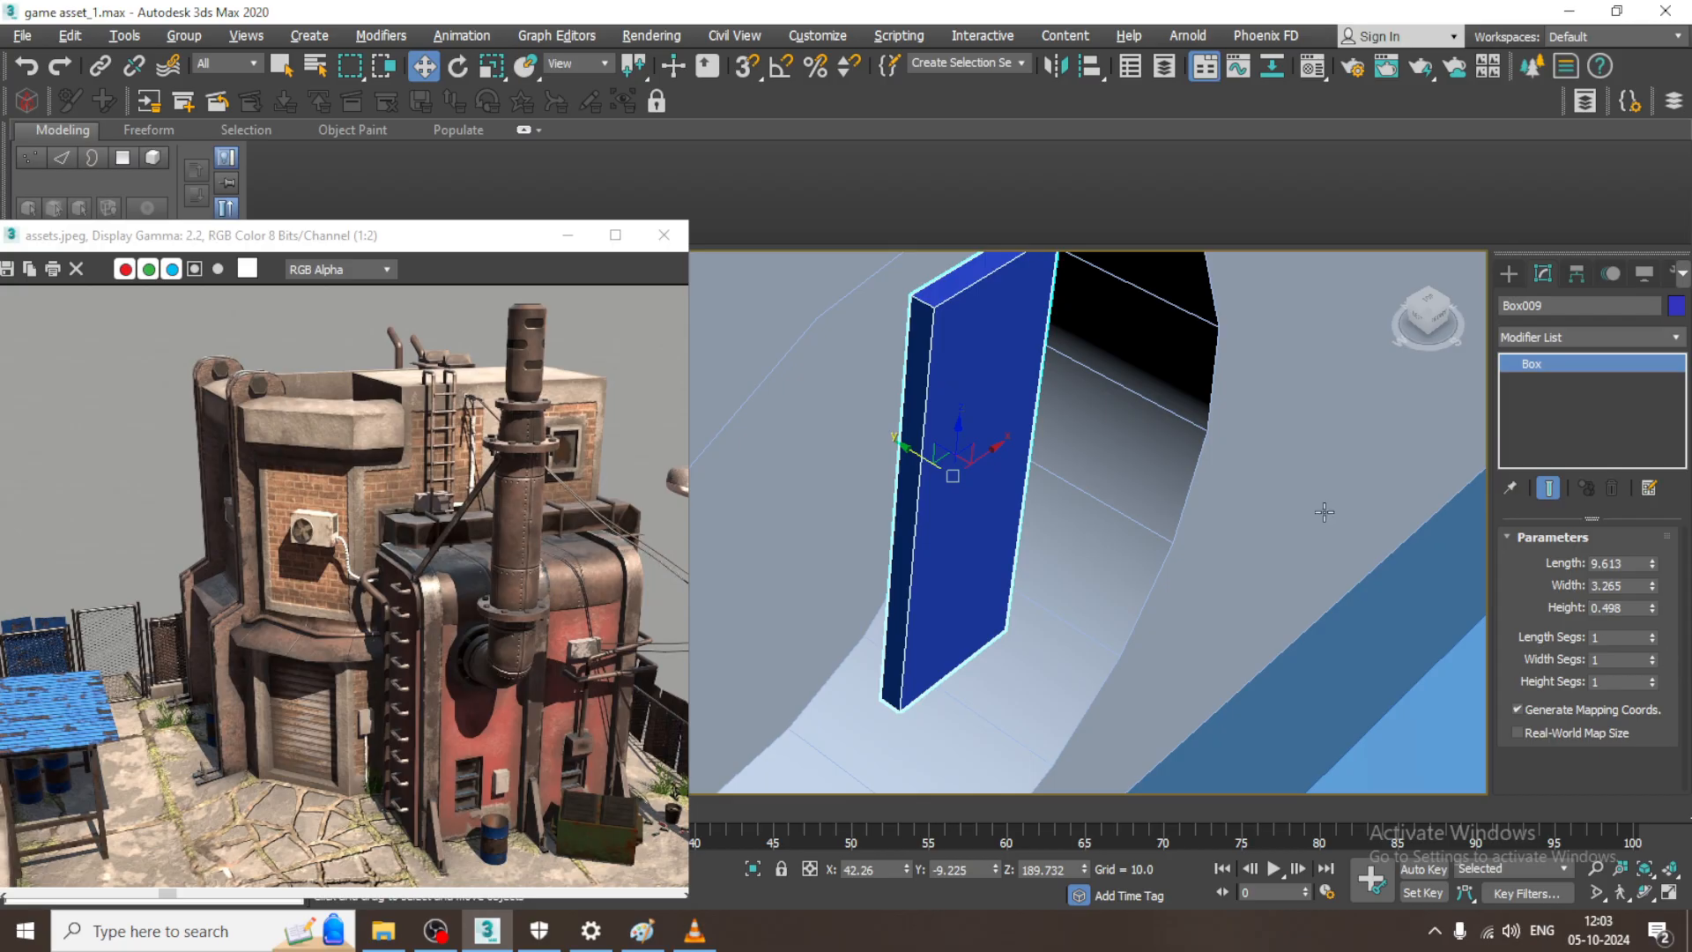
pyautogui.keyDown('alt'); pyautogui.moveTo(1324, 512); pyautogui.dragTo(1099, 350, button='middle'); pyautogui.keyUp('alt')
pyautogui.rightClick(952, 321)
pyautogui.moveTo(1097, 554)
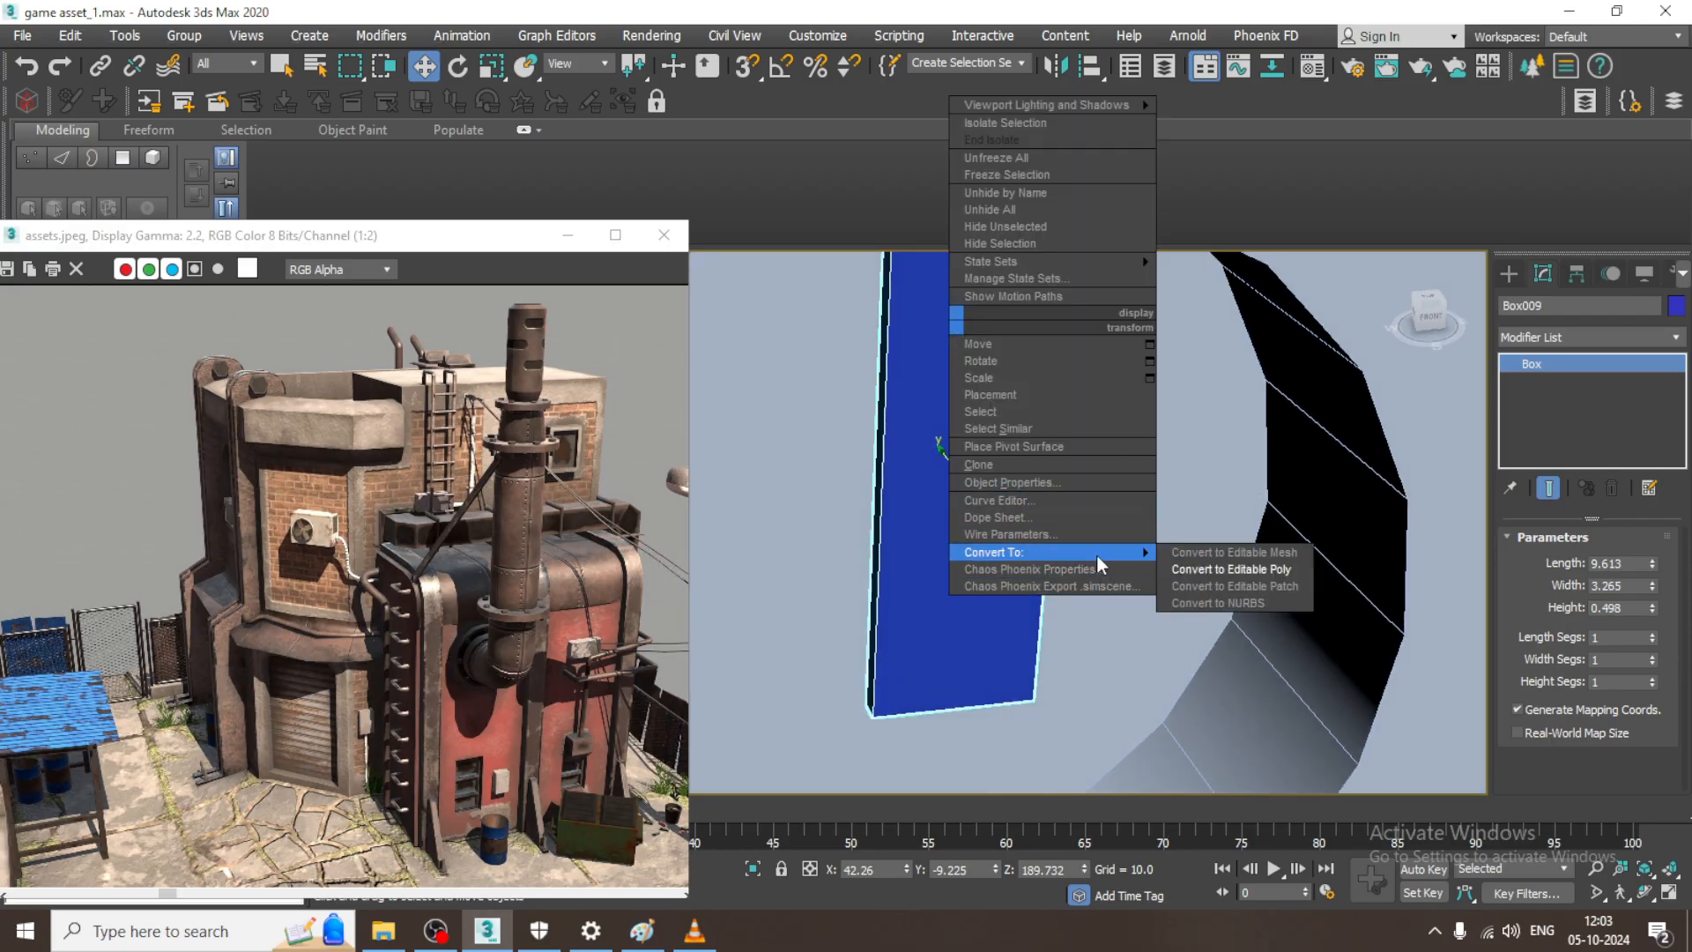
pyautogui.click(1269, 569)
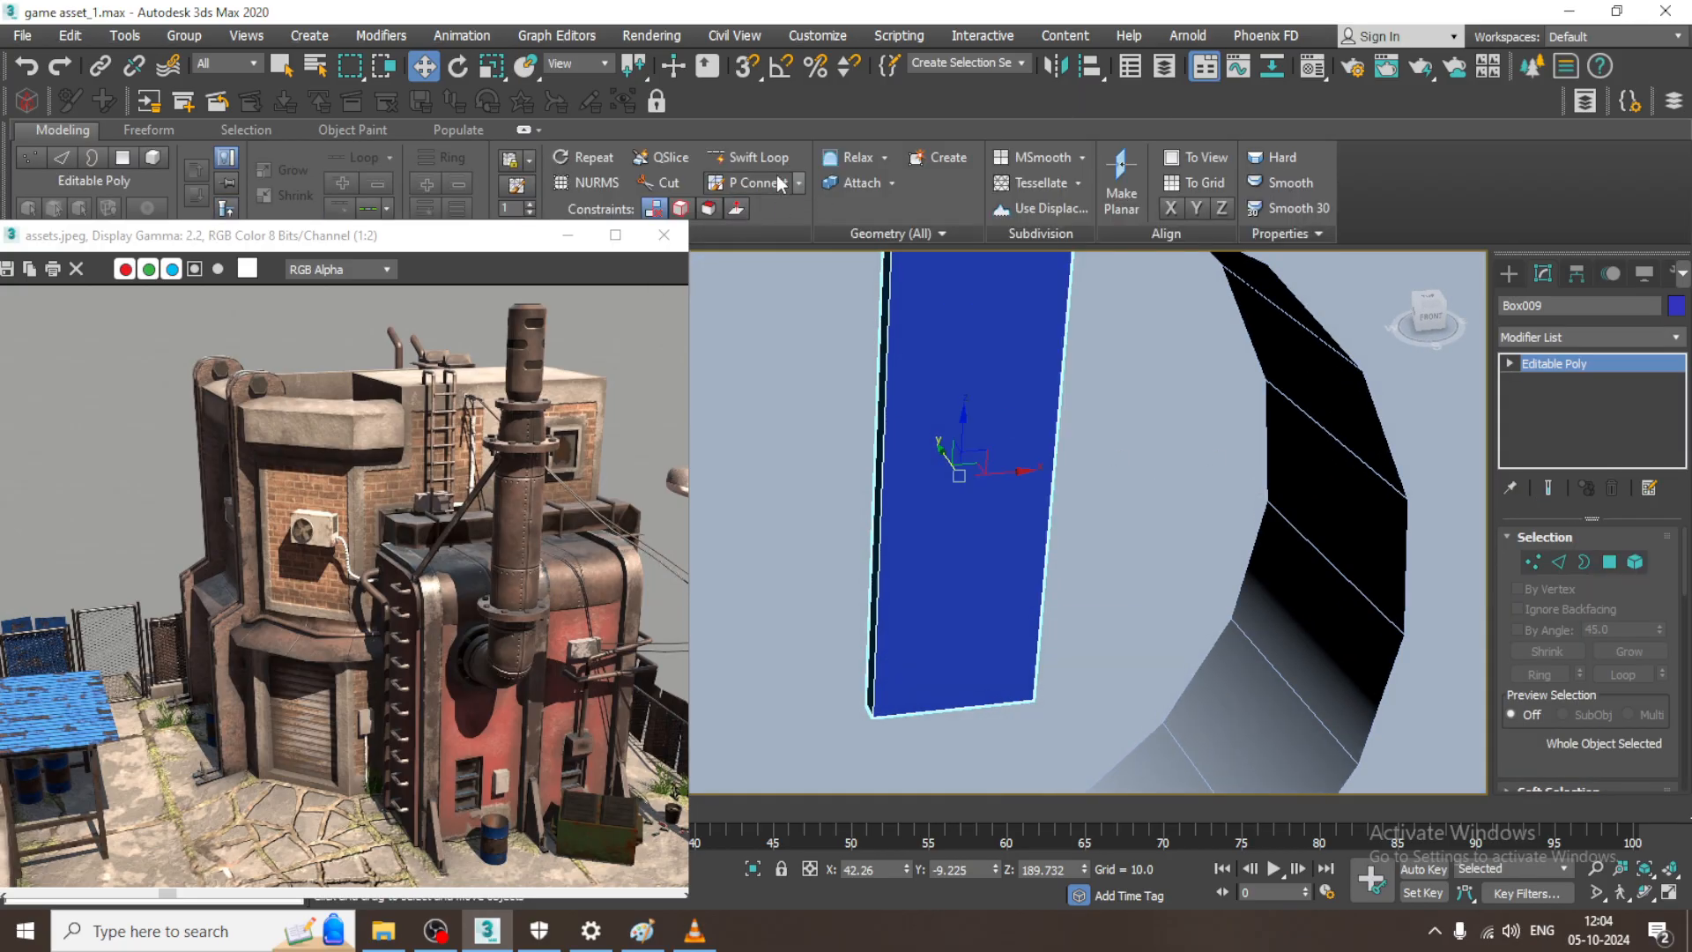
# - Use Swift Loop to add one vertical centre loop and two horizontal loops to the thin box
pyautogui.click(753, 157)
pyautogui.moveTo(1125, 349); pyautogui.dragTo(1125, 446, button='middle')
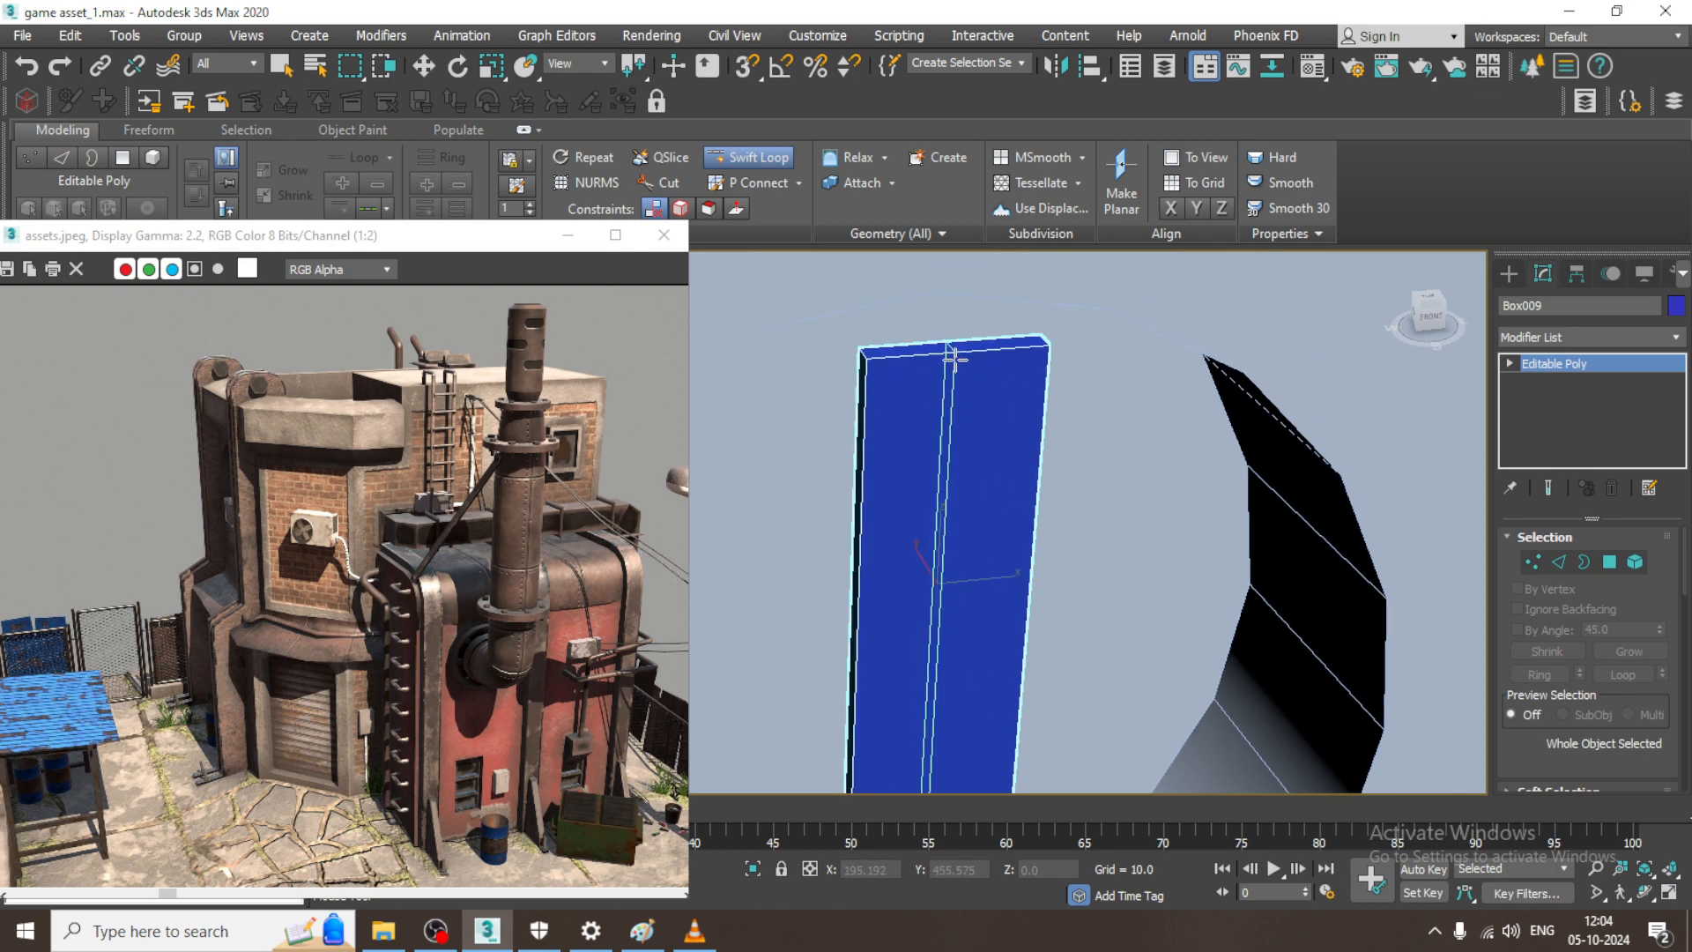
pyautogui.click(954, 357)
pyautogui.click(969, 504)
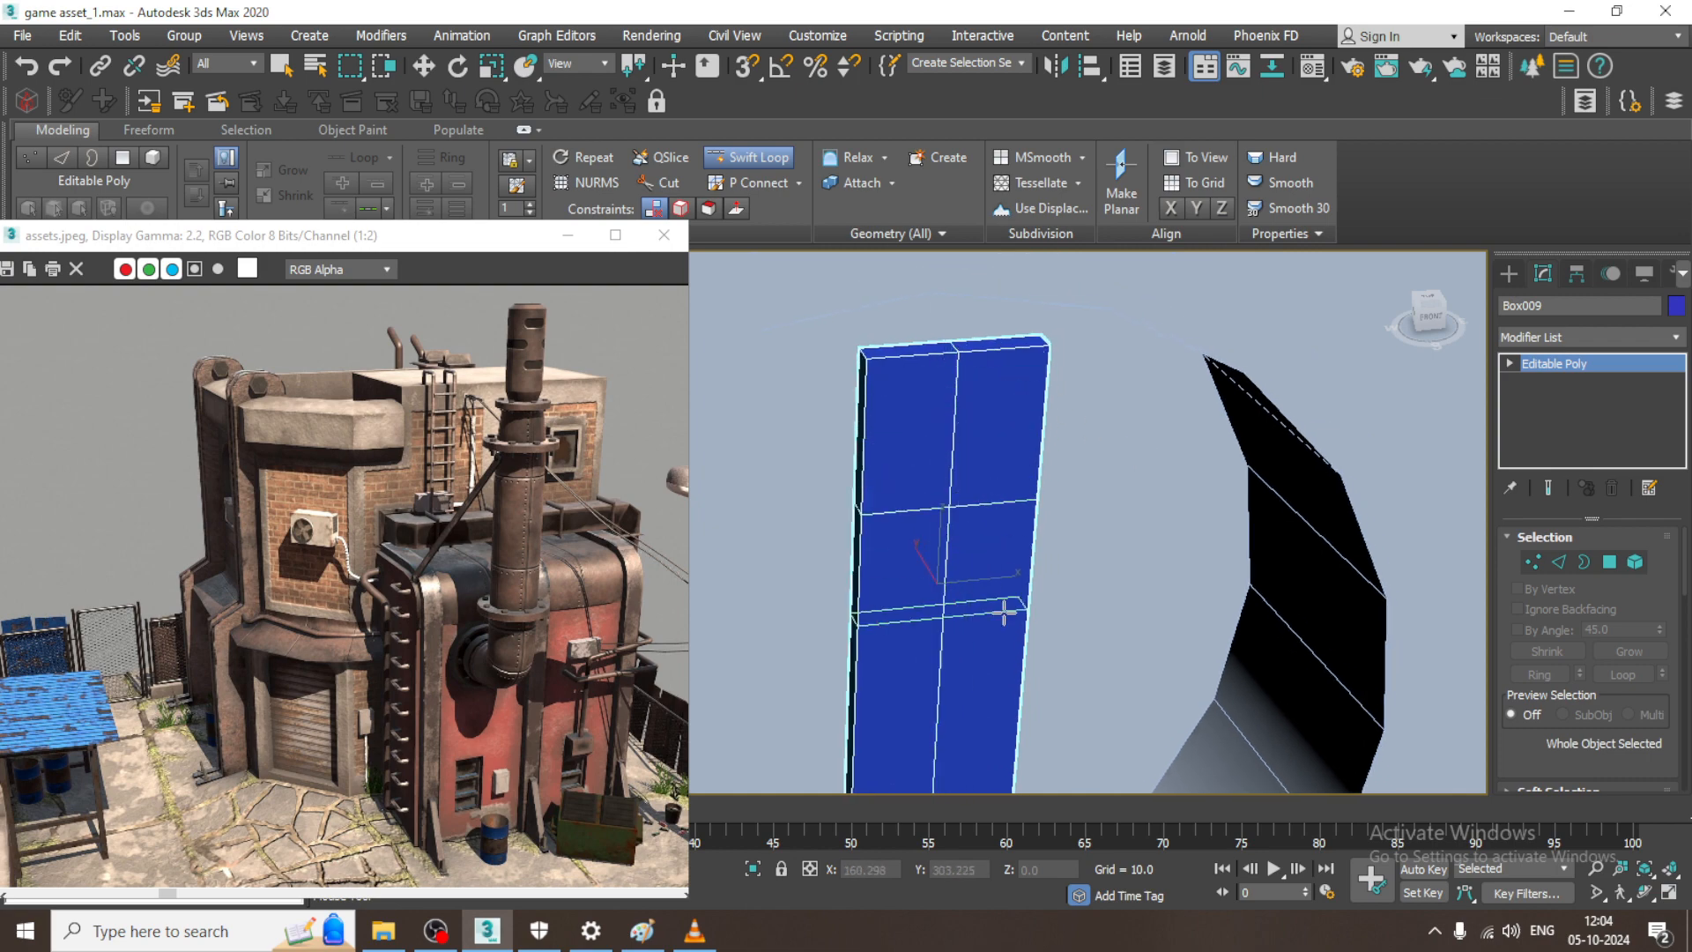
pyautogui.moveTo(1004, 612); pyautogui.dragTo(1164, 543, button='middle')
pyautogui.click(990, 522)
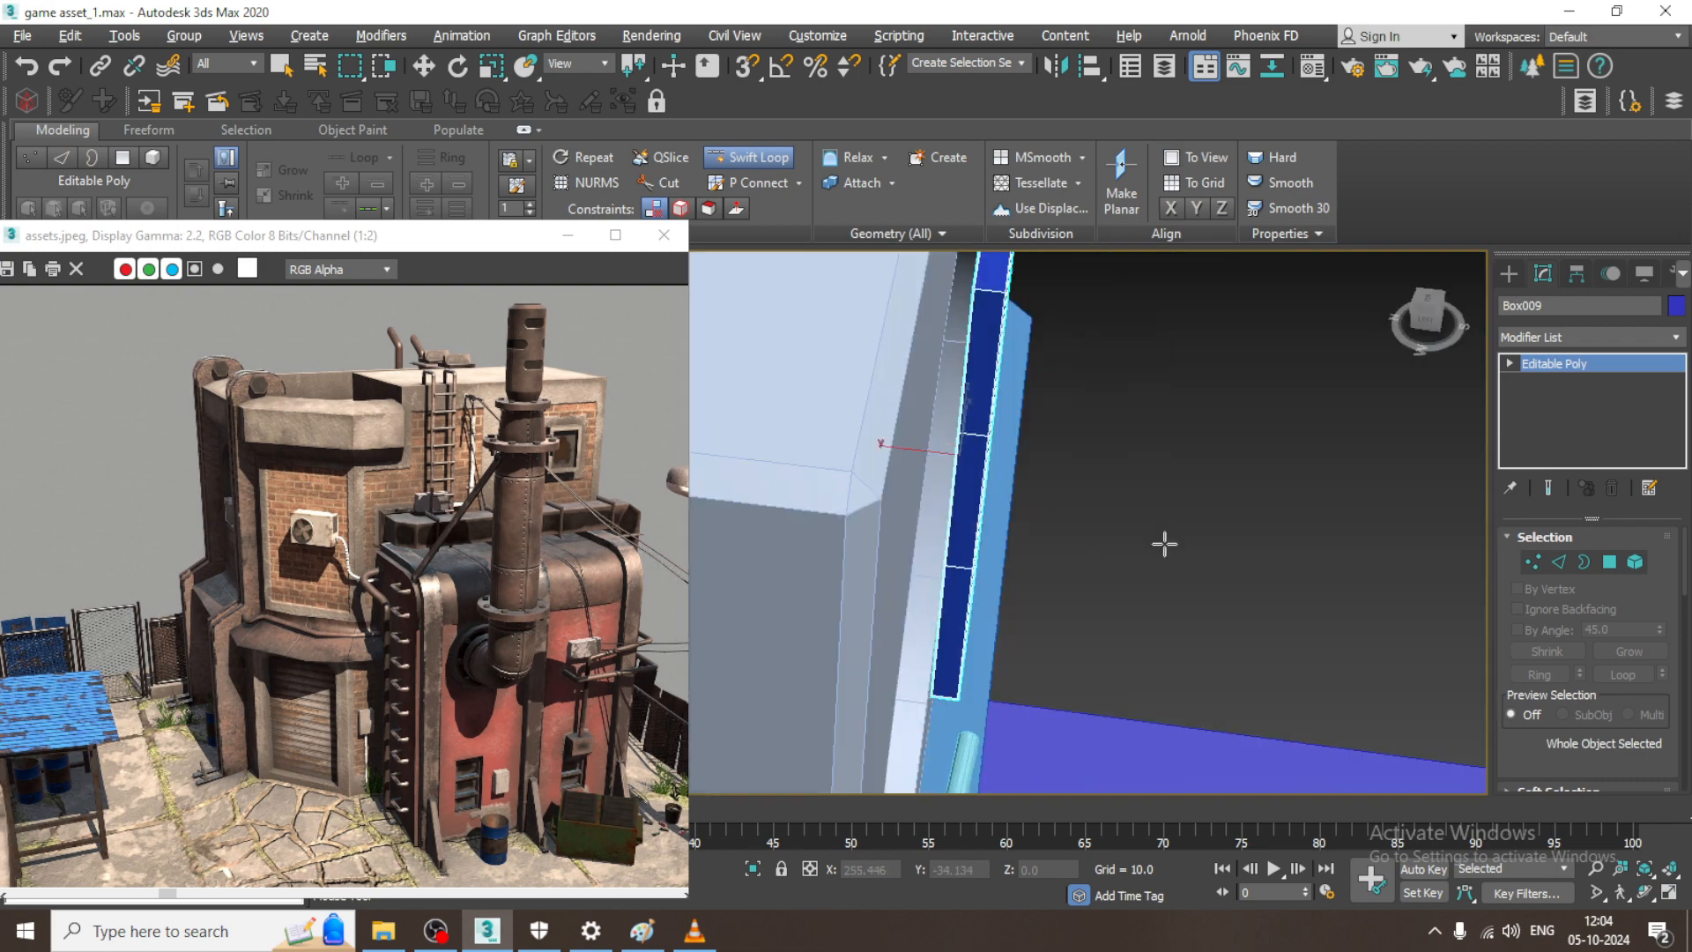
# - Raise the two middle vertices on the thin box's top edge to form a pointed tip
pyautogui.moveTo(1152, 425); pyautogui.dragTo(1027, 502, button='middle')
pyautogui.press('w')
pyautogui.press('1')
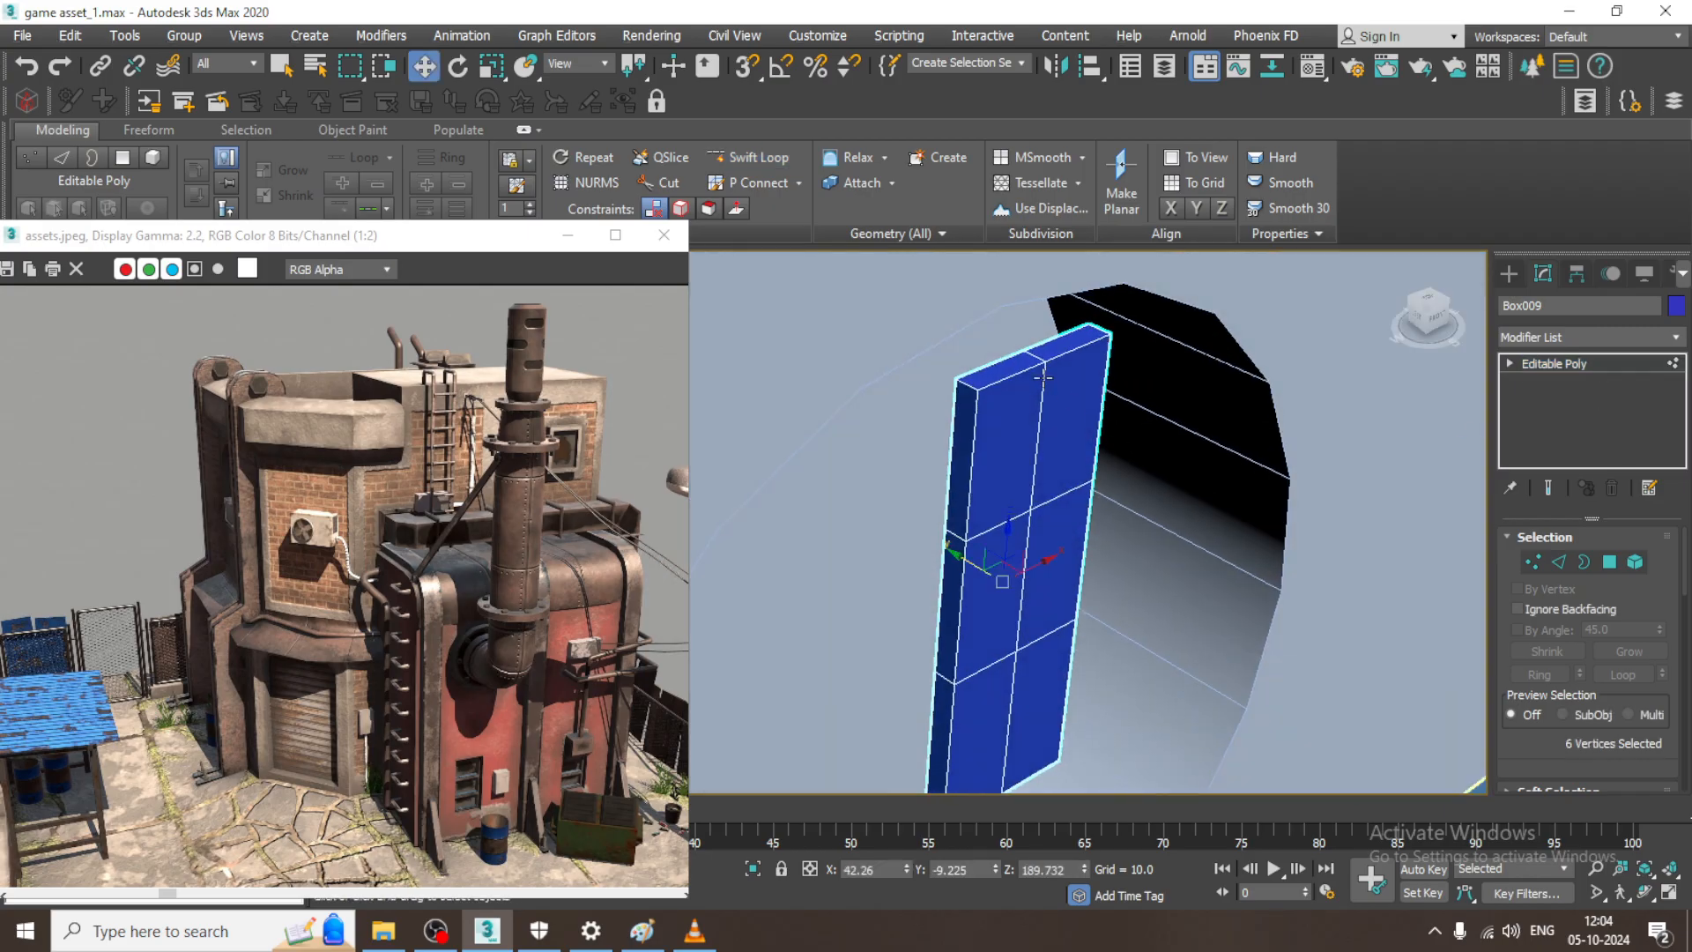
pyautogui.moveTo(1013, 335); pyautogui.dragTo(1044, 280)
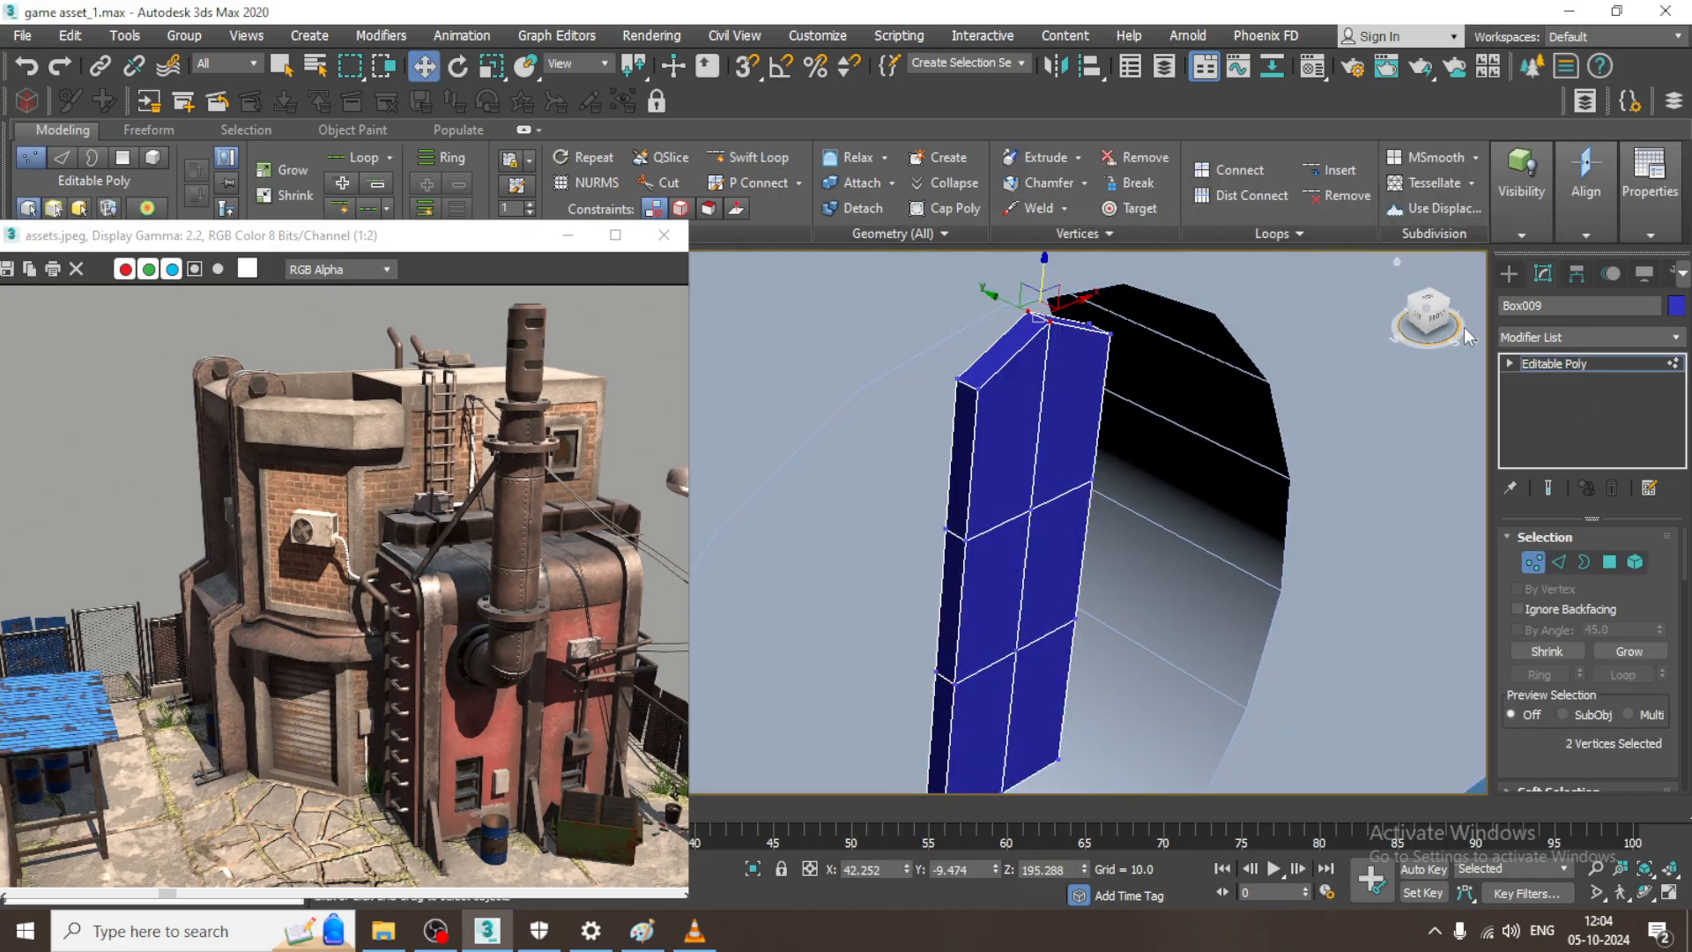
# - Leave vertex editing on the fan blade and add a Twist modifier to it
pyautogui.click(1573, 363)
pyautogui.click(1630, 337)
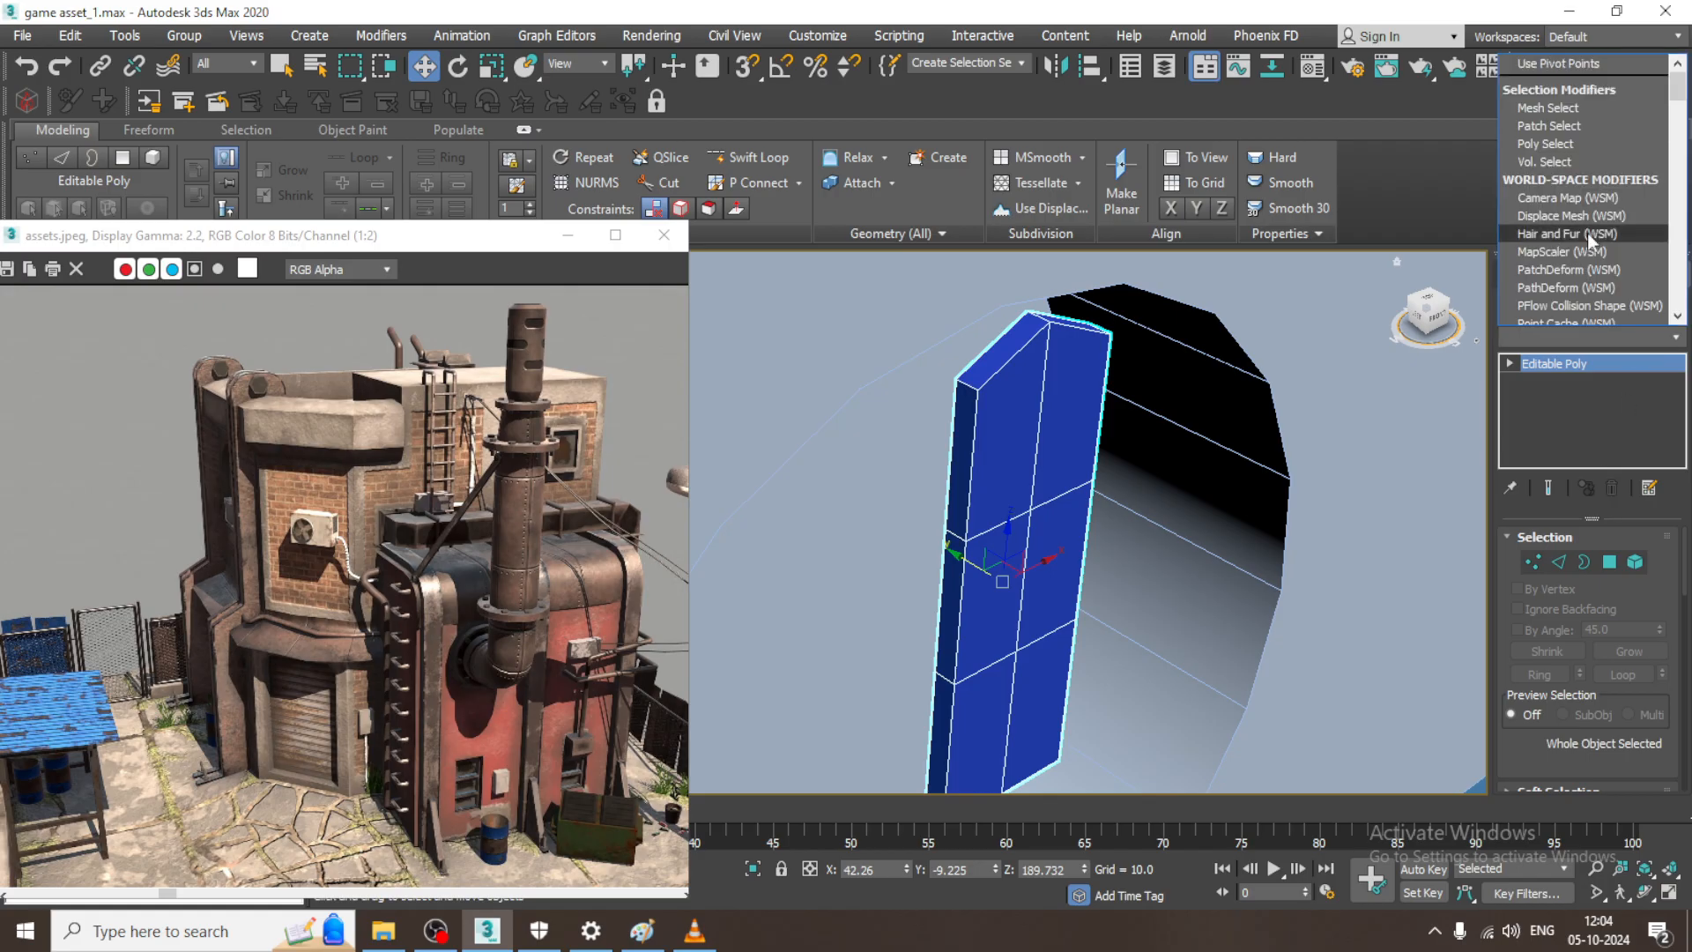
pyautogui.press('t')
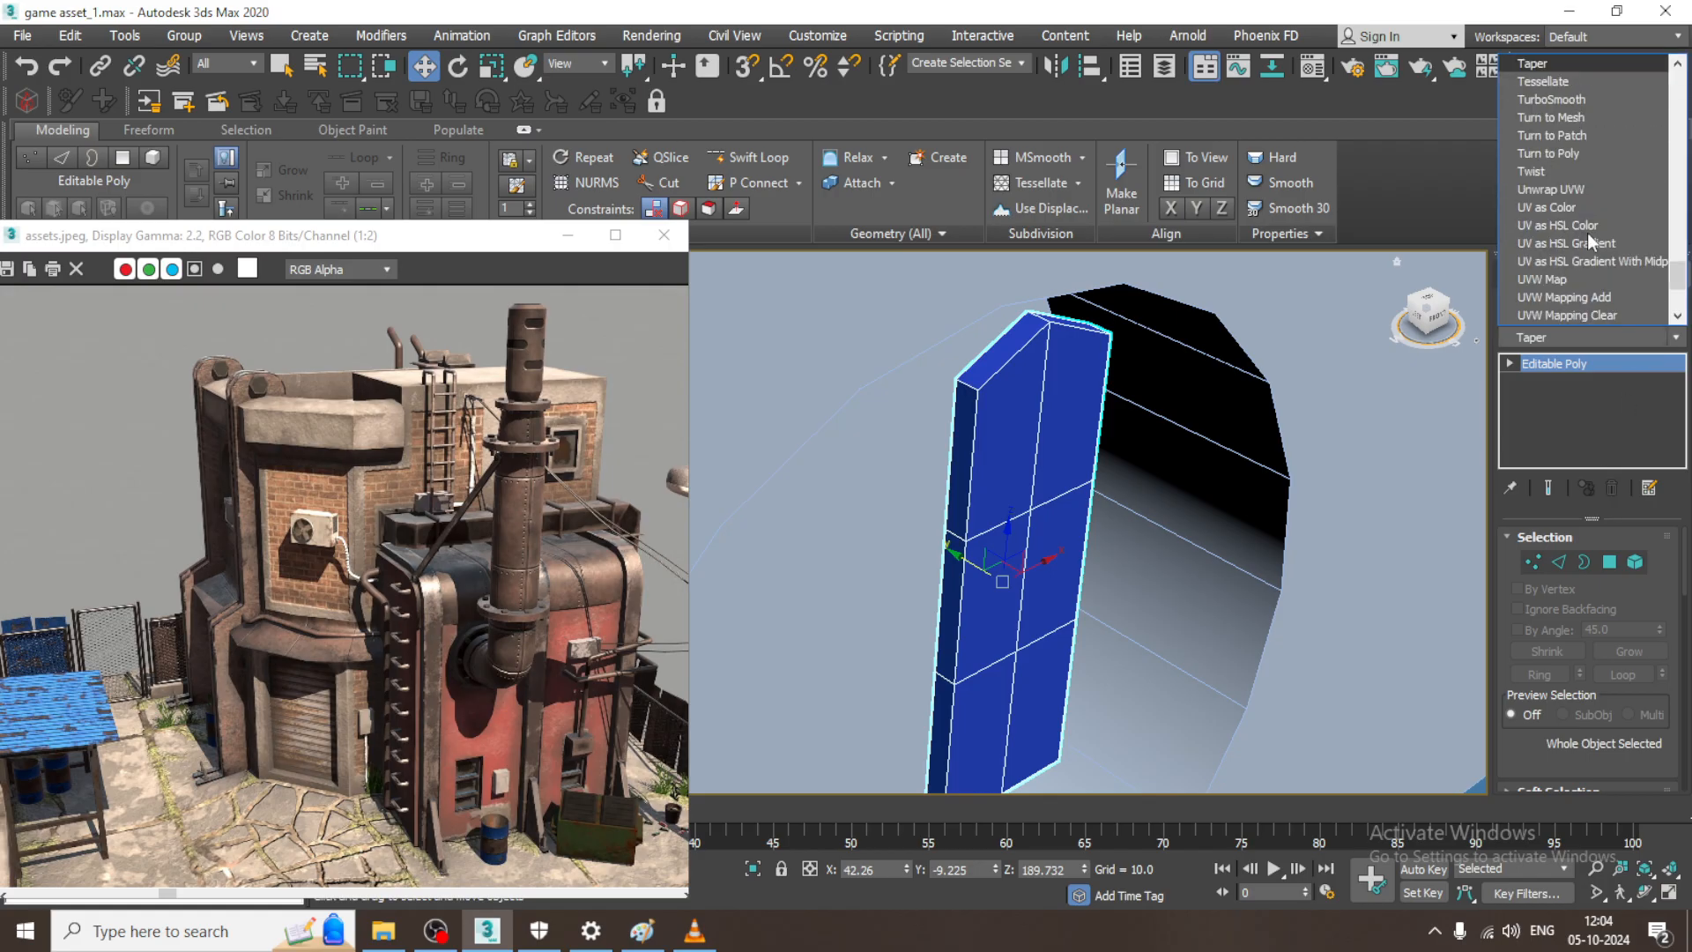
pyautogui.press('t')
pyautogui.press('t')
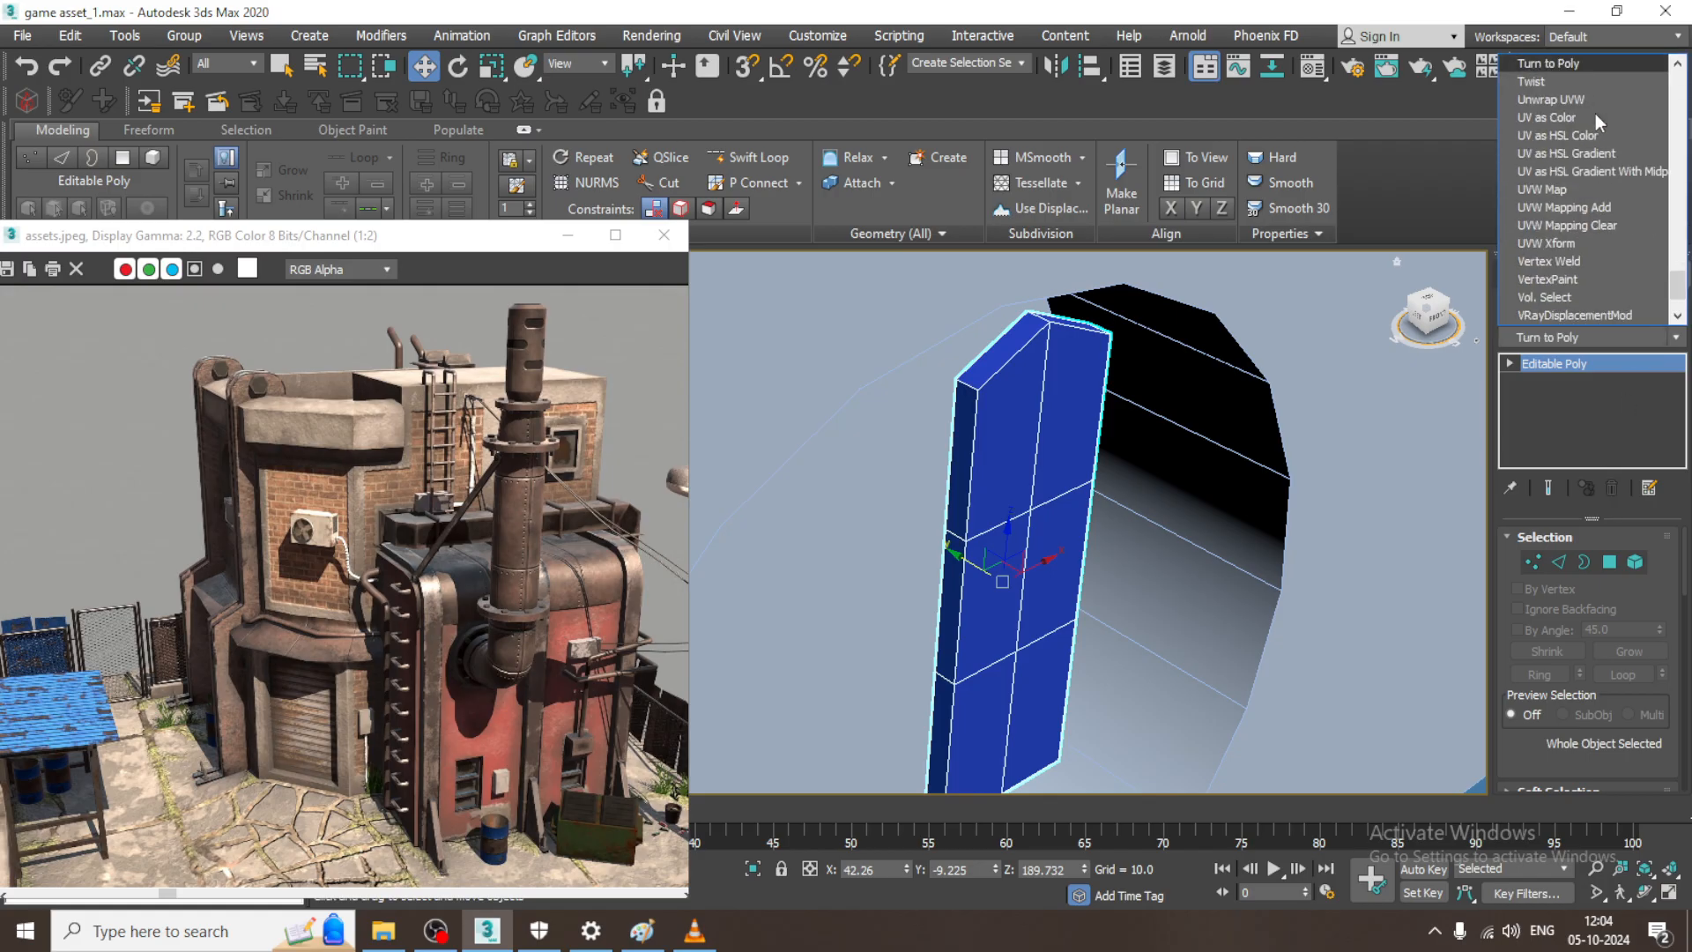
pyautogui.click(1556, 86)
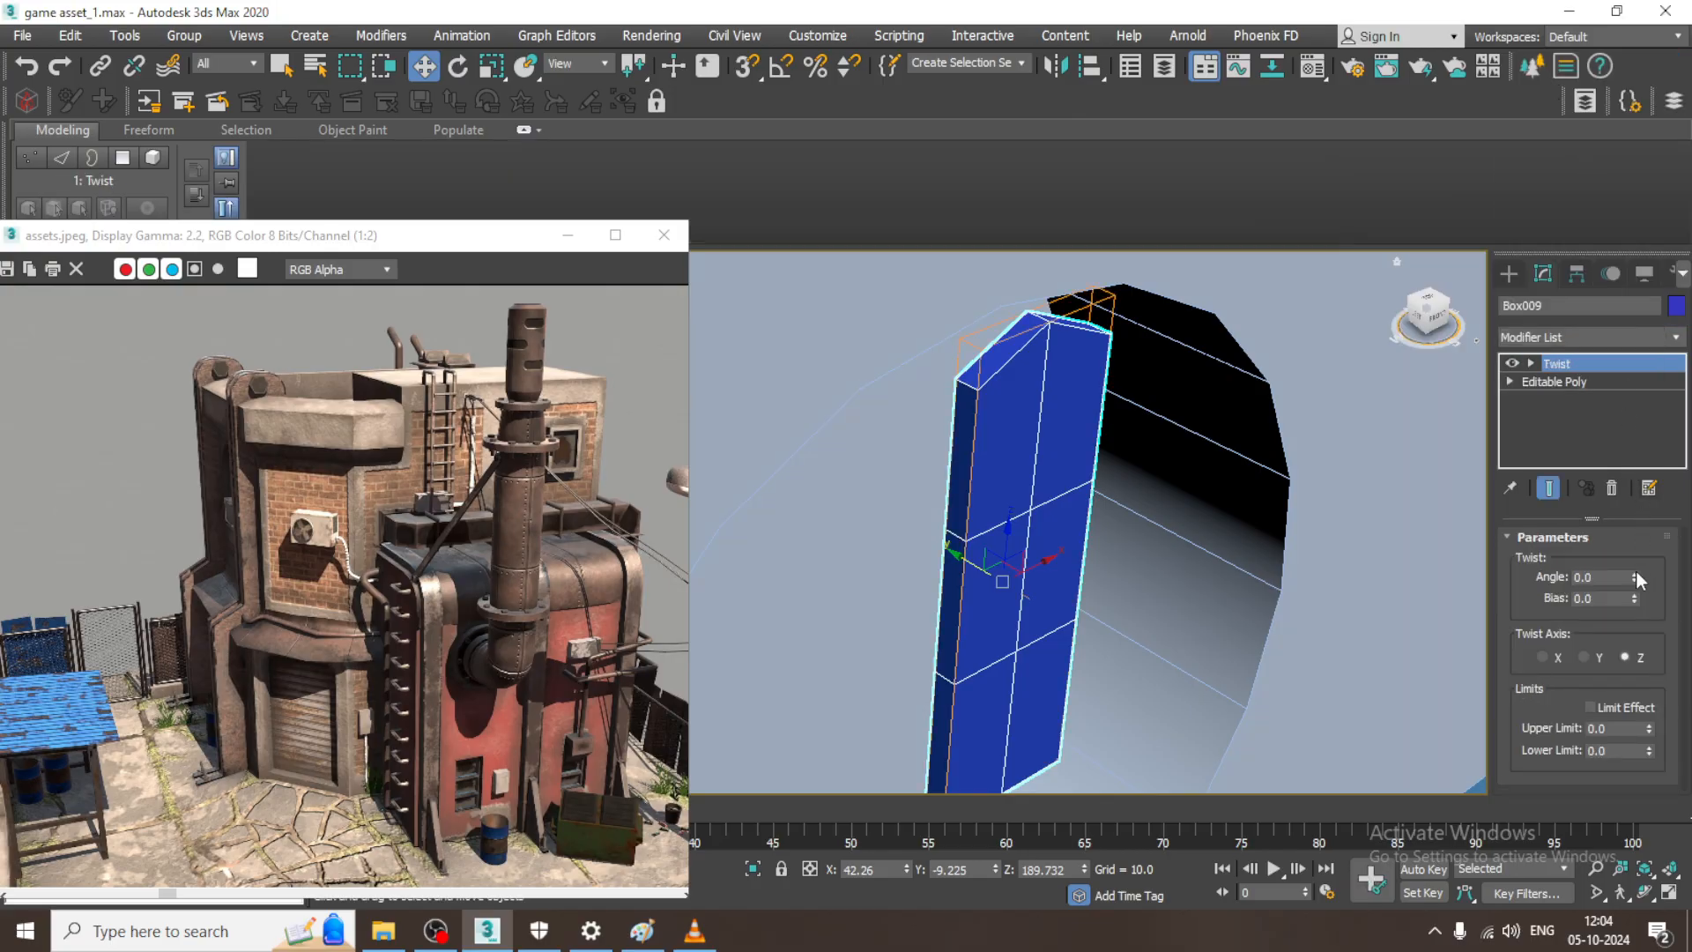
# - Twist the fan blade by an angle of 54 about the Y axis
pyautogui.moveTo(1636, 575); pyautogui.dragTo(1604, 452)
pyautogui.hotkey('ctrl', 'z')
pyautogui.click(1546, 655)
pyautogui.hotkey('ctrl', 'z')
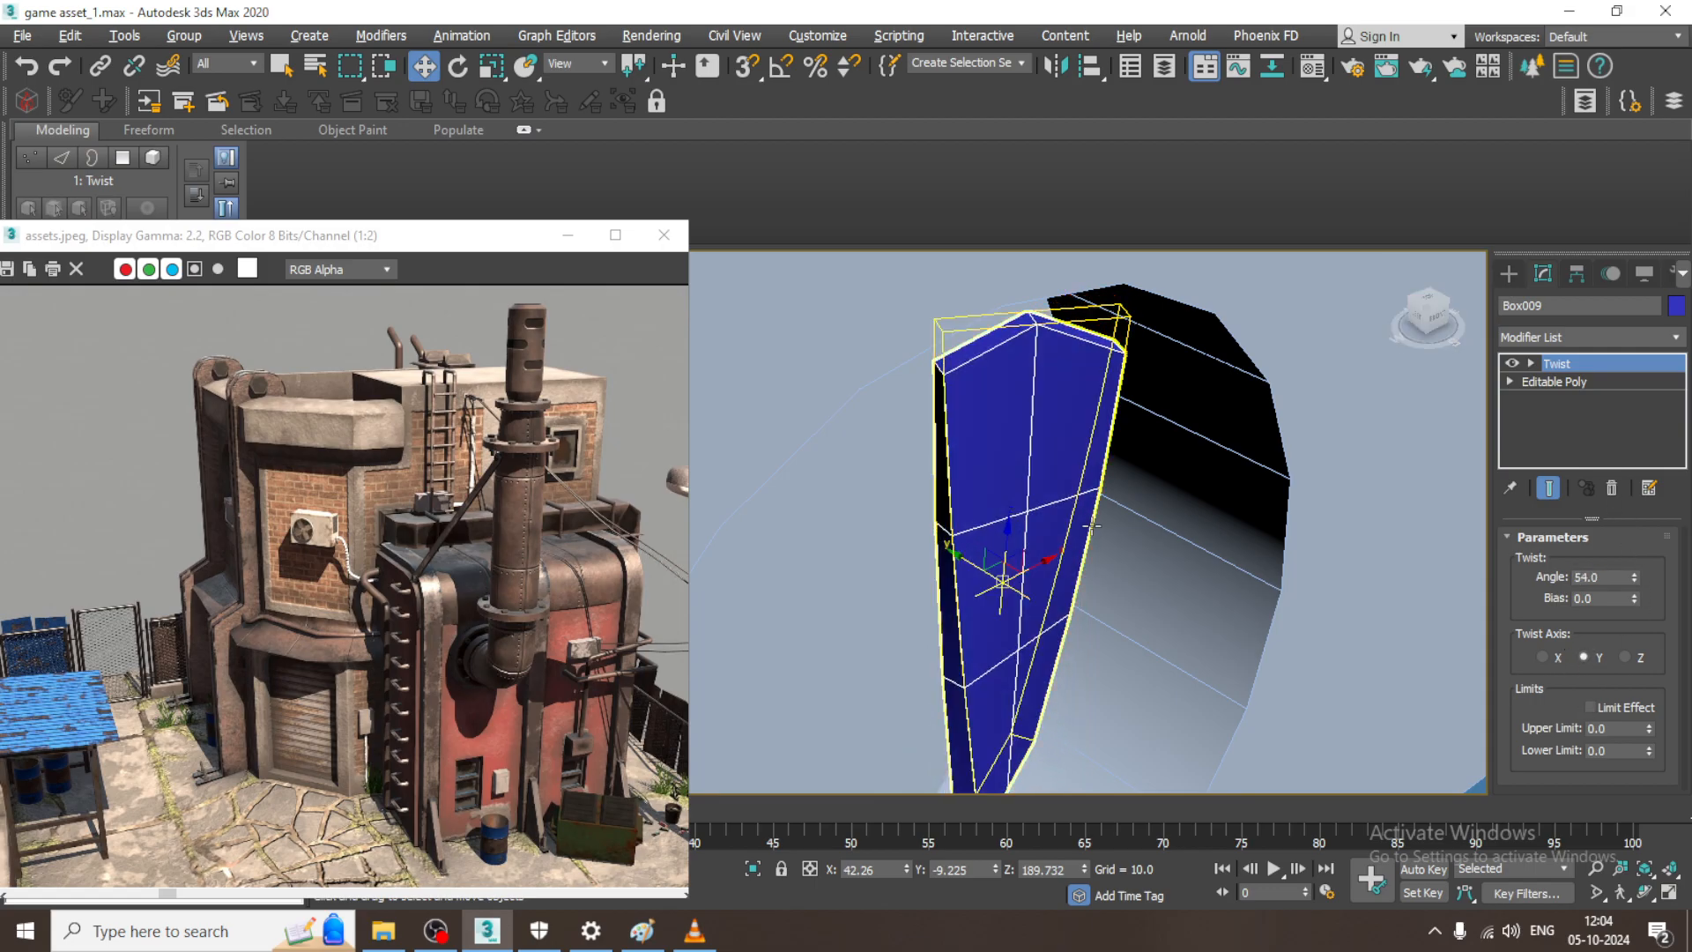
# - Move the twisted blade back along Y to about -5.6, into the round recess
pyautogui.keyDown('alt'); pyautogui.moveTo(1004, 578); pyautogui.dragTo(1020, 425, button='middle'); pyautogui.keyUp('alt')
pyautogui.moveTo(1020, 425); pyautogui.dragTo(1034, 351, button='middle')
pyautogui.scroll(-5, 1035, 348)
pyautogui.keyDown('alt'); pyautogui.moveTo(1133, 452); pyautogui.dragTo(1091, 420, button='middle'); pyautogui.keyUp('alt')
pyautogui.scroll(5, 1144, 449)
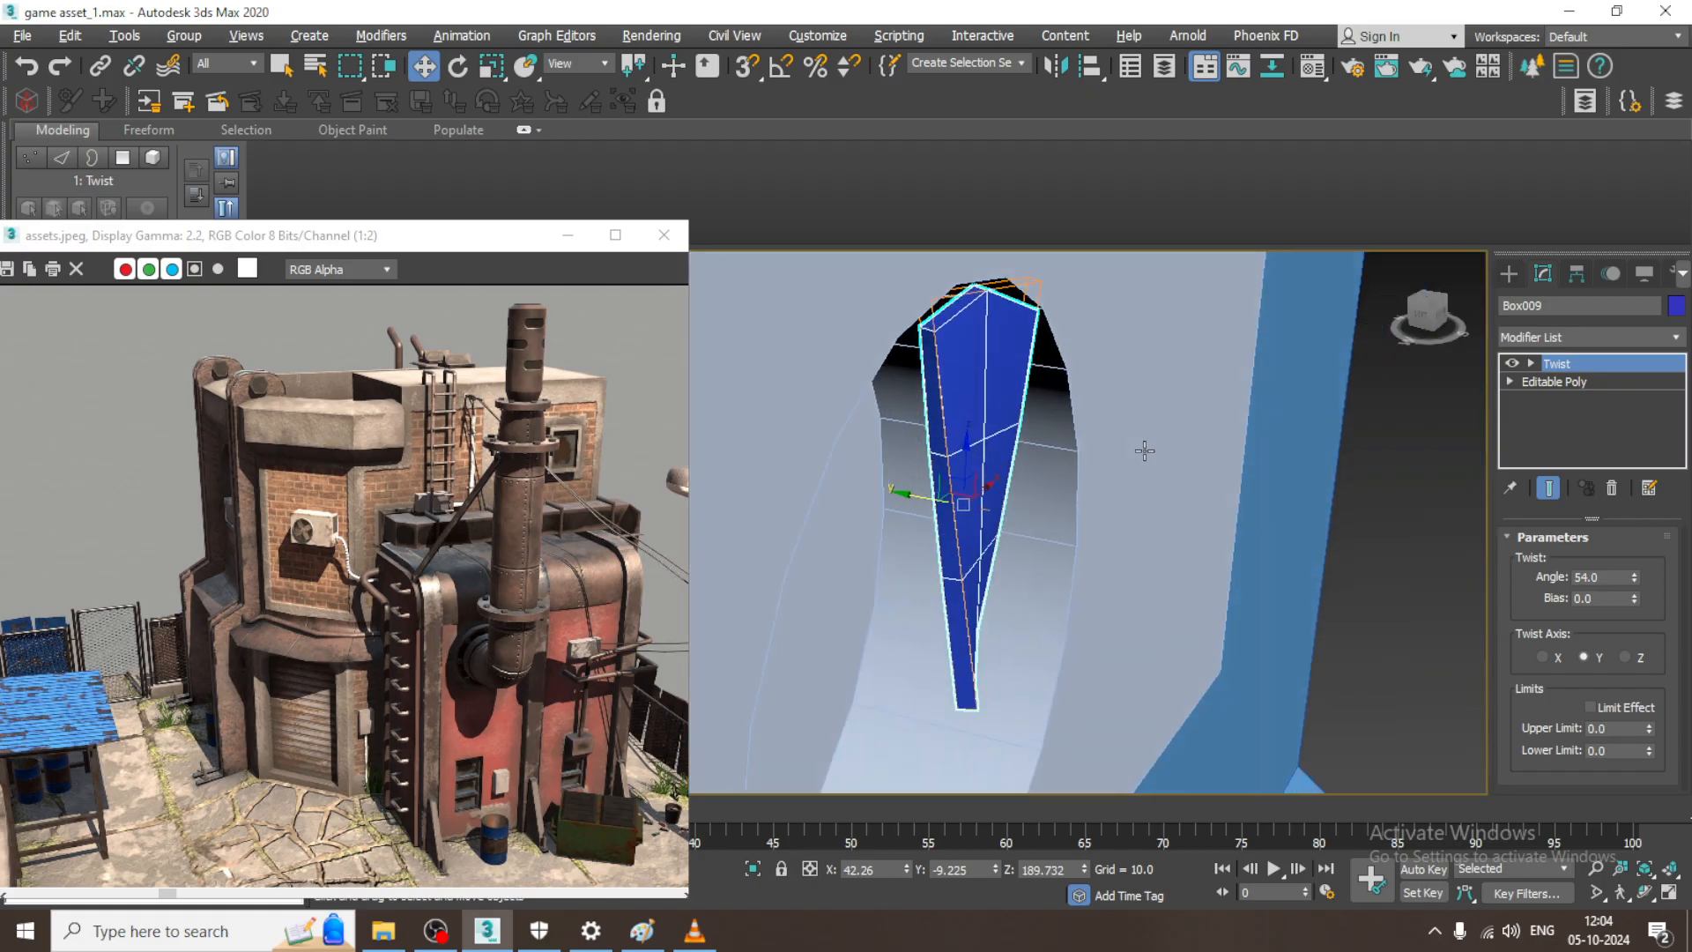
pyautogui.moveTo(813, 515); pyautogui.dragTo(575, 474)
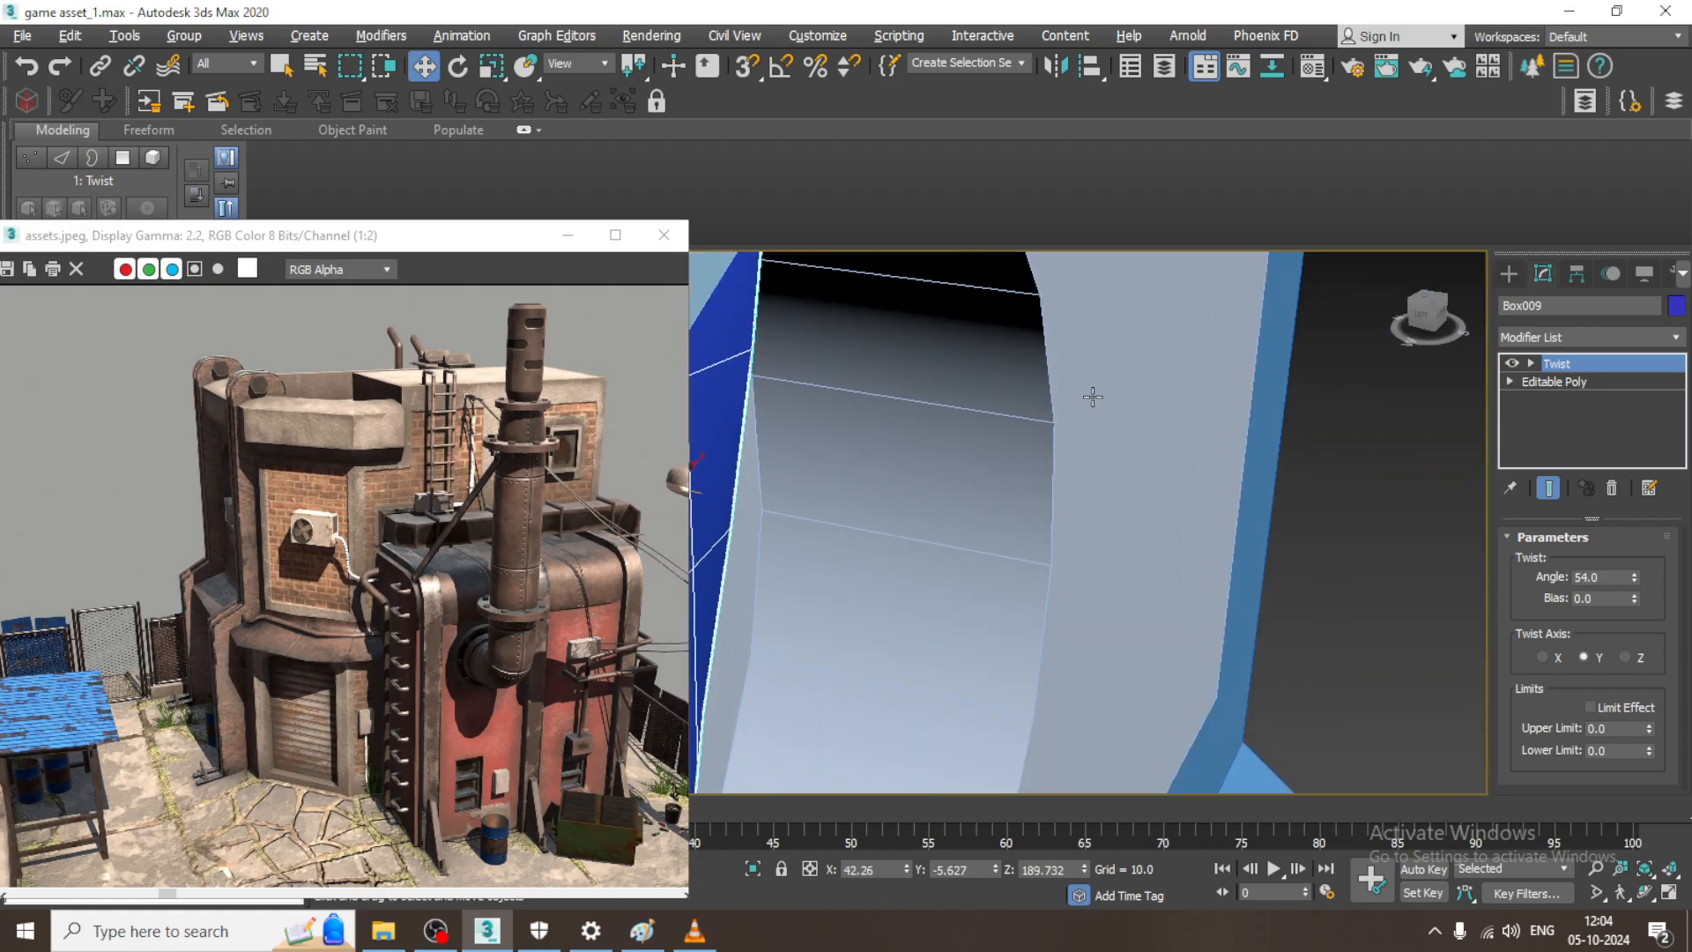
# - In the Front view, scale the blade down slightly and lower it to about Z 189.55, inside the recess circle
pyautogui.hotkey('alt', 'w')
pyautogui.moveTo(1094, 393); pyautogui.dragTo(1144, 361, button='middle')
pyautogui.hotkey('alt', 'w')
pyautogui.moveTo(930, 475); pyautogui.dragTo(1178, 337, button='middle')
pyautogui.moveTo(1032, 418); pyautogui.dragTo(1047, 464, button='middle')
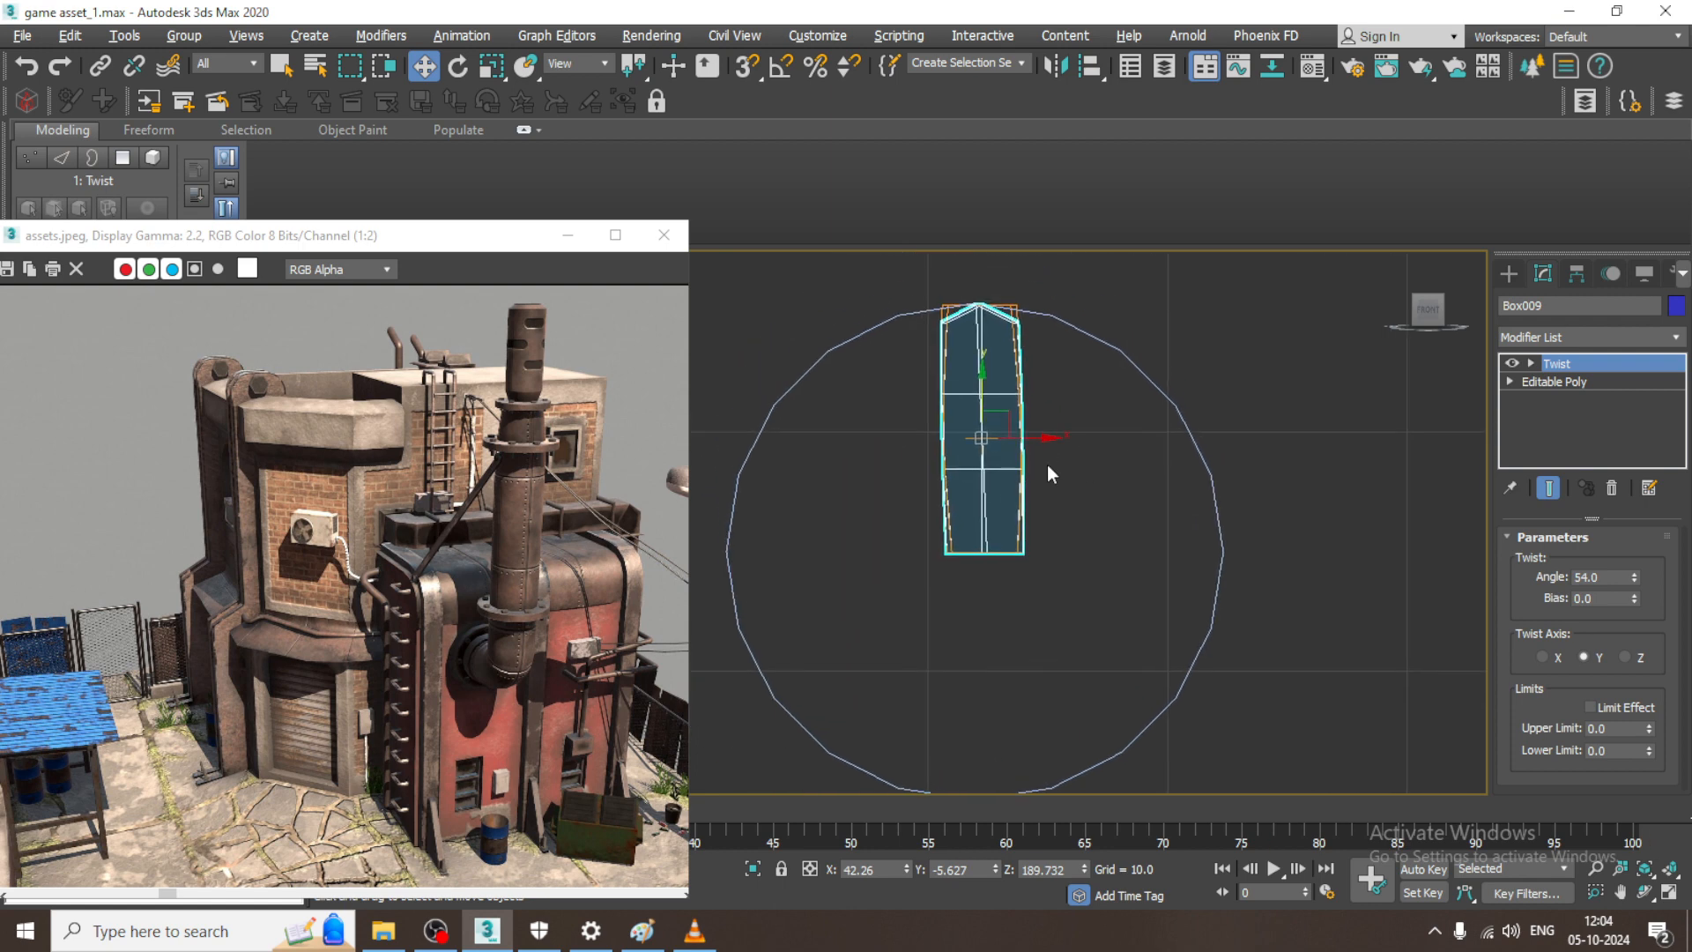
pyautogui.press('r')
pyautogui.moveTo(989, 438); pyautogui.dragTo(985, 407)
pyautogui.press('w')
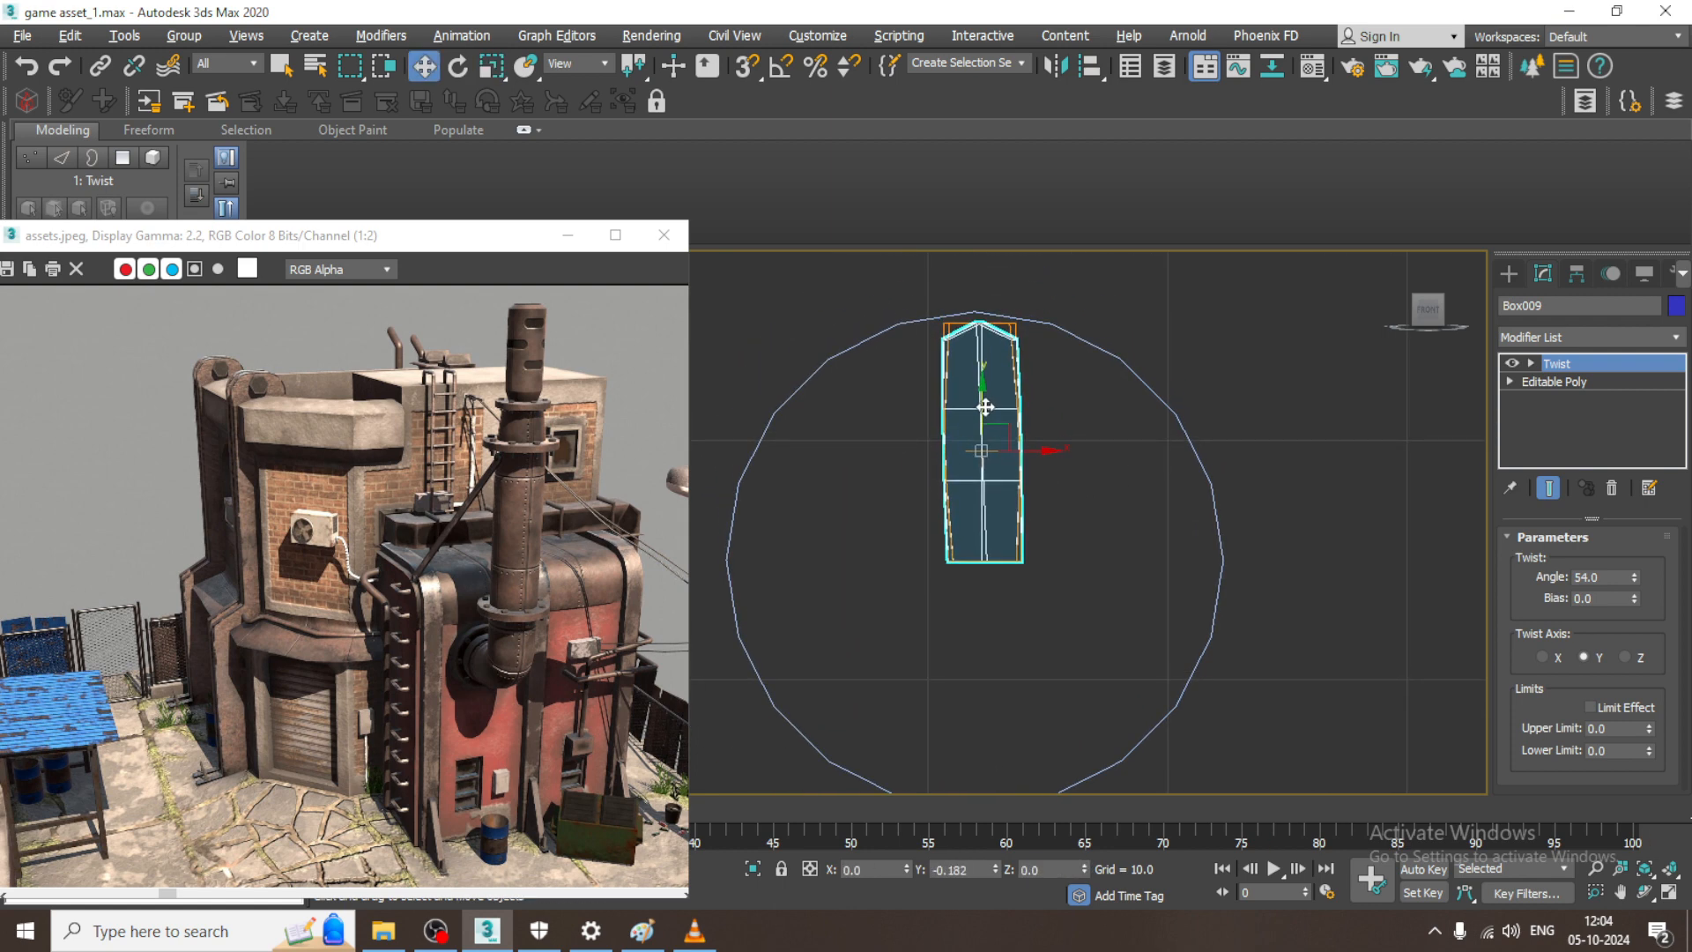
# - Move only the blade's pivot down to the centre of the recess circle
pyautogui.click(1579, 267)
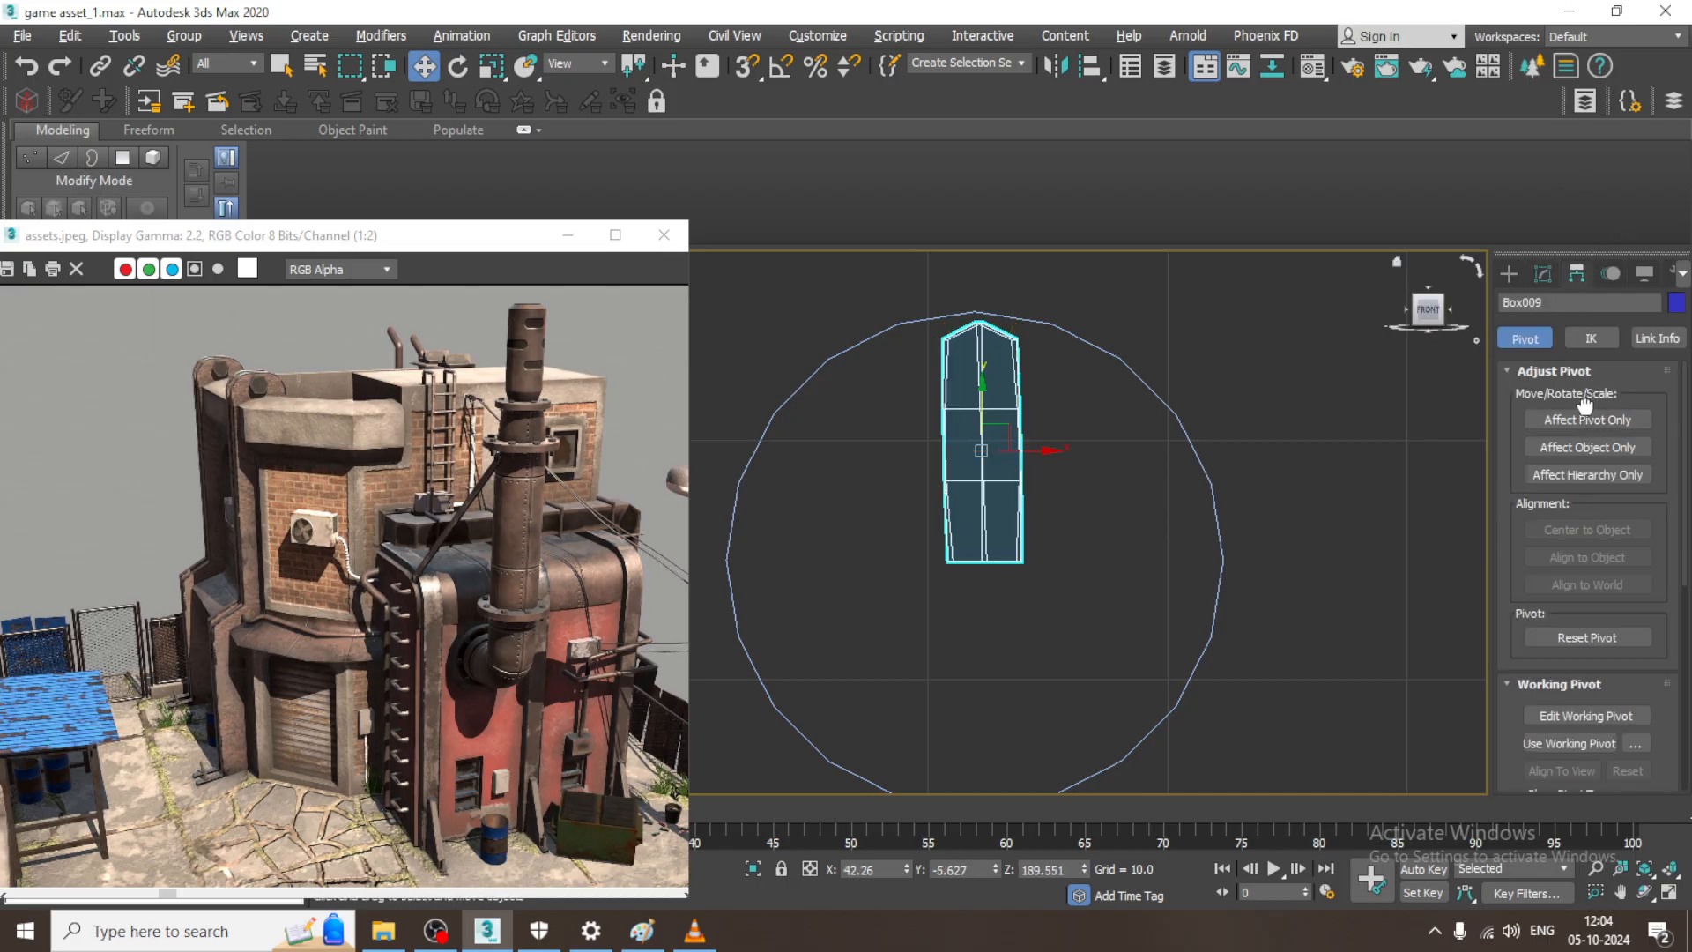
pyautogui.click(1537, 421)
pyautogui.moveTo(979, 391); pyautogui.dragTo(725, 277)
pyautogui.click(1598, 418)
# - Rotate-clone the blade around its pivot by about 92 degrees, making three copies for a four-blade fan
pyautogui.press('e')
pyautogui.hotkey('ctrl', 'z')
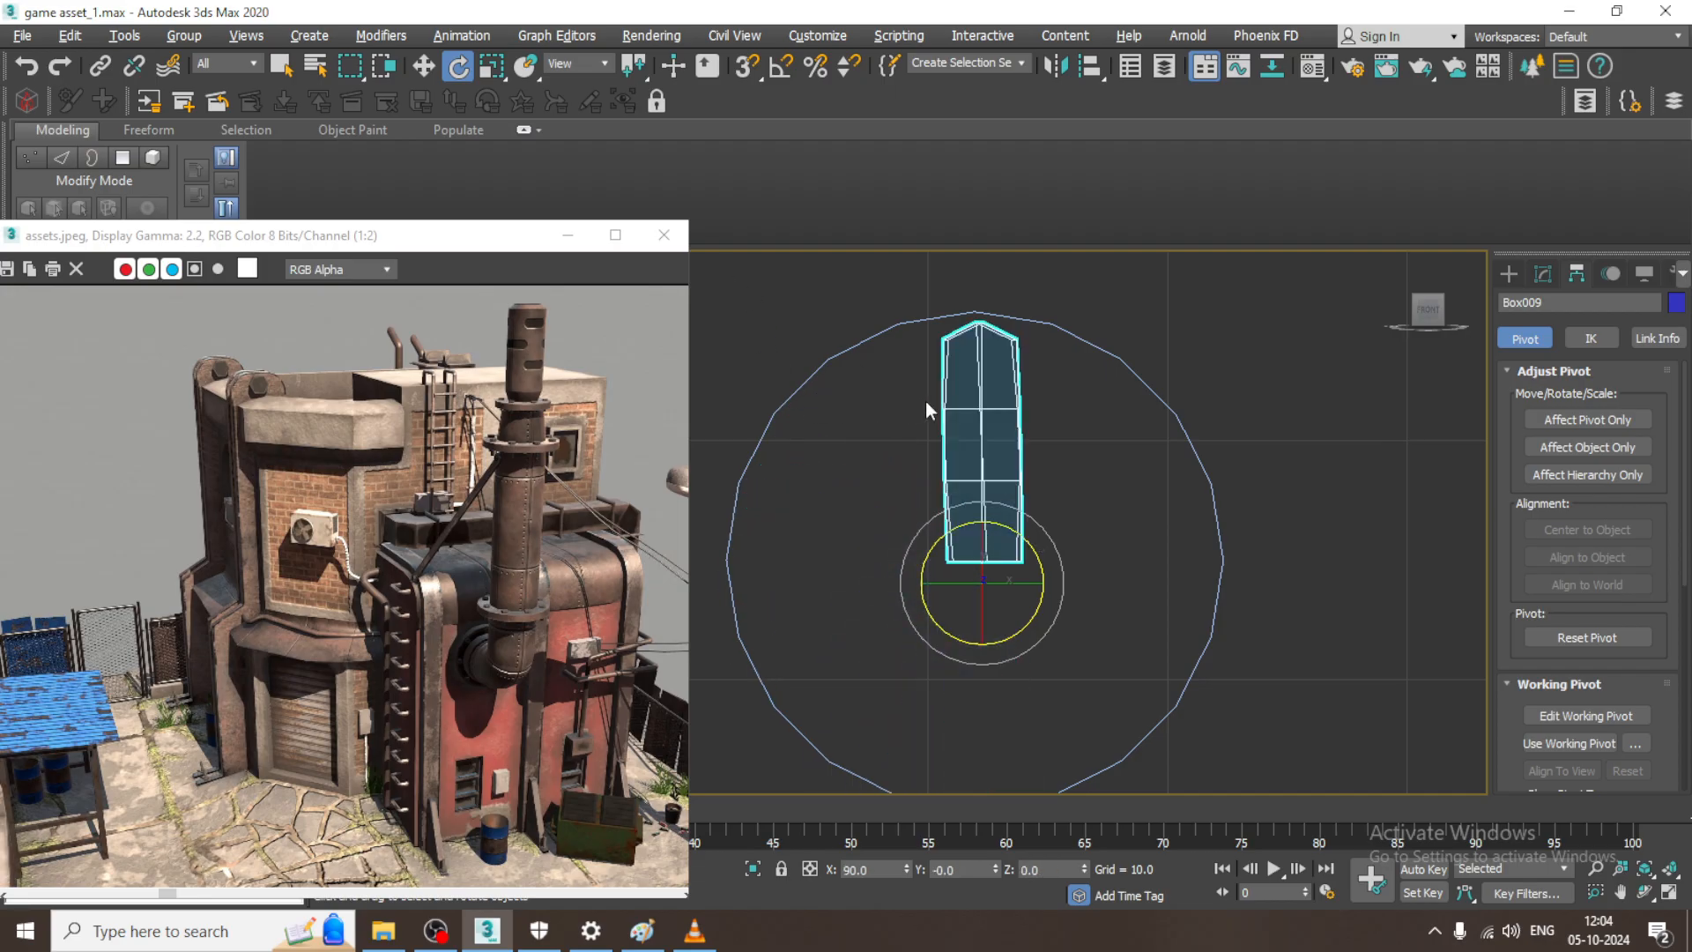
pyautogui.keyDown('shift'); pyautogui.moveTo(1009, 533); pyautogui.dragTo(1141, 749); pyautogui.keyUp('shift')
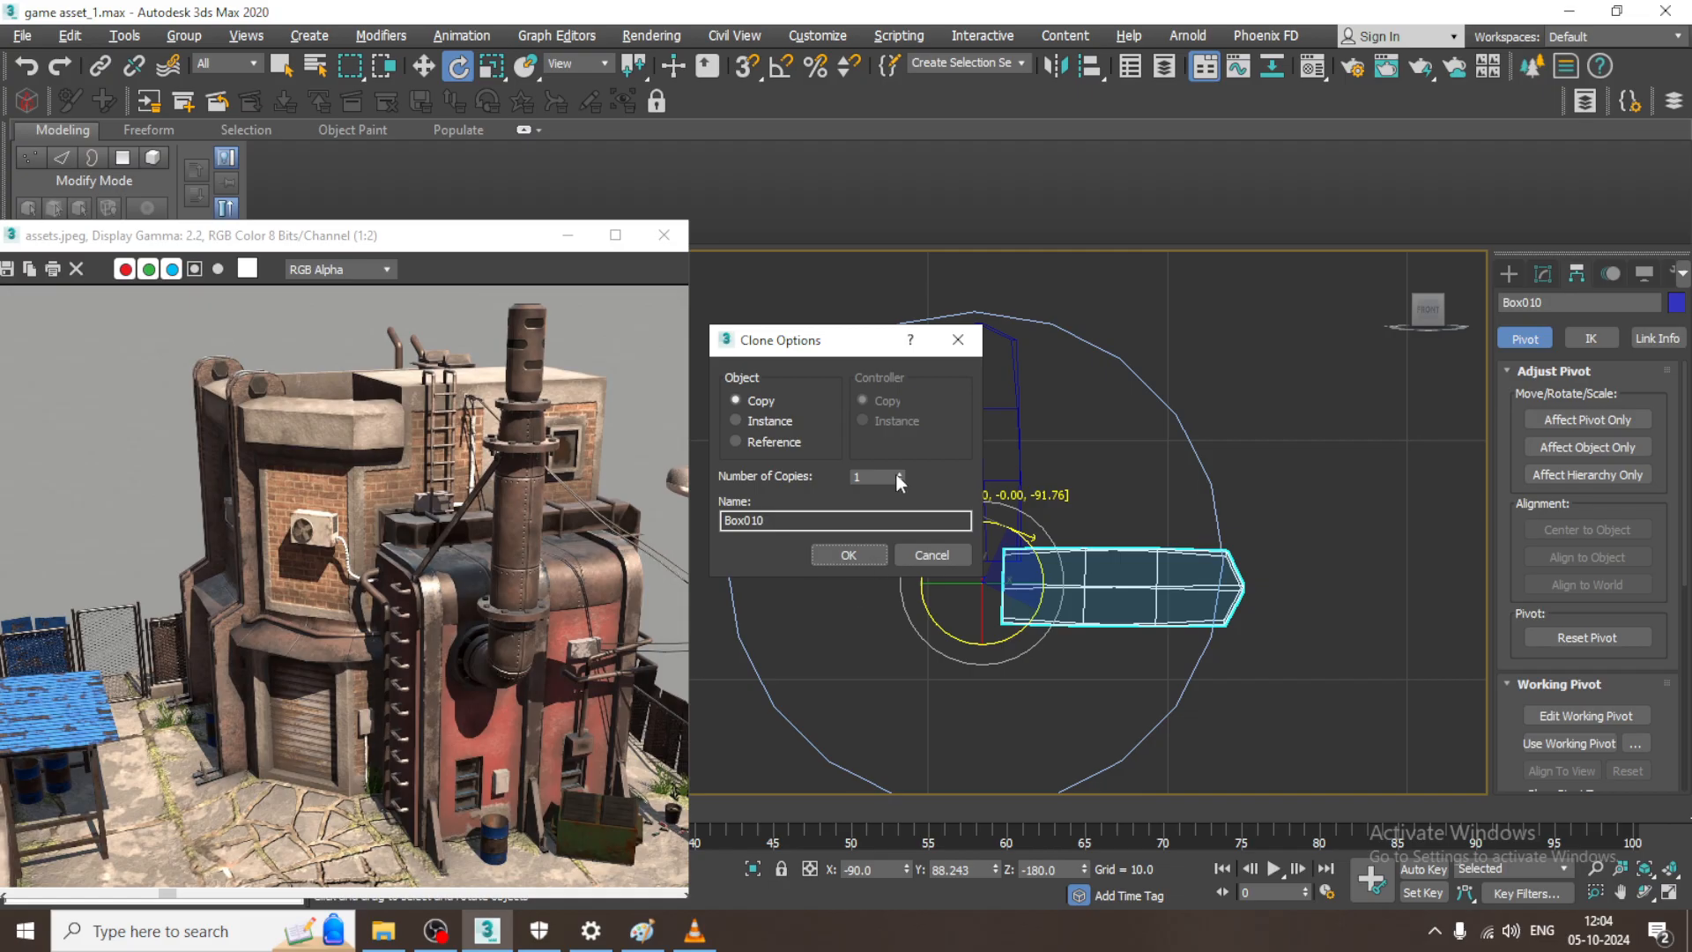
pyautogui.click(847, 555)
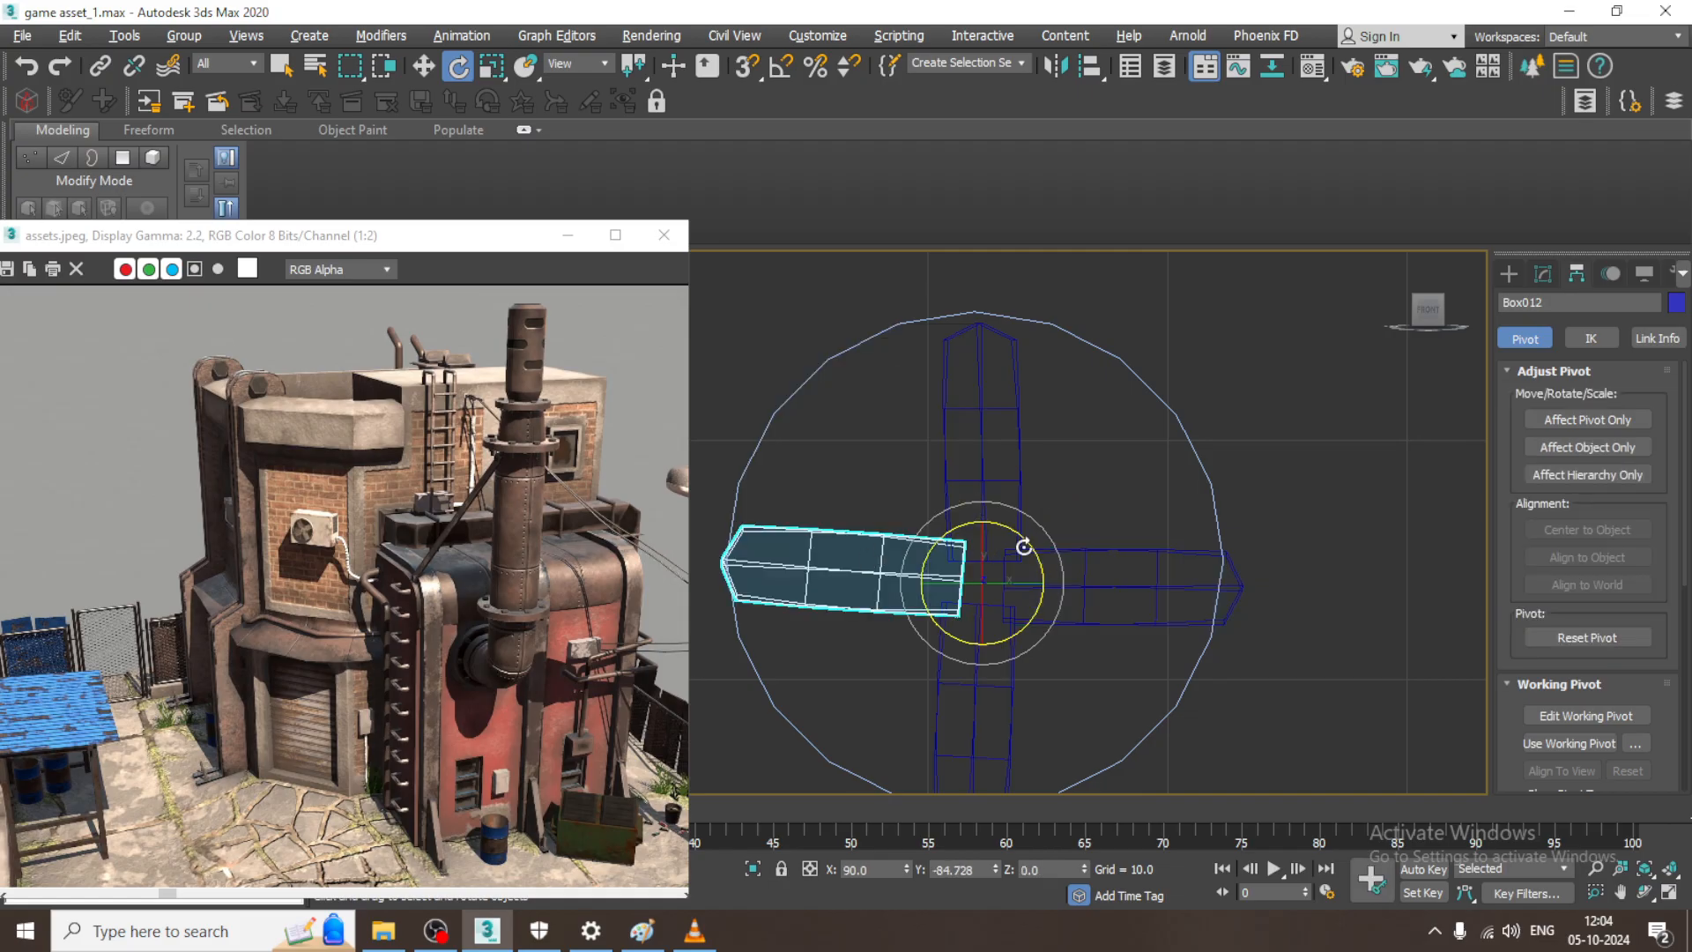
# - Create a small hub cylinder with a radius of about 1.3 where the four blades meet, in the Front view
pyautogui.hotkey('alt', 'w')
pyautogui.moveTo(1238, 646); pyautogui.dragTo(1139, 617, button='middle')
pyautogui.scroll(-3, 1049, 585)
pyautogui.hotkey('alt', 'w')
pyautogui.moveTo(1287, 383); pyautogui.dragTo(1218, 379, button='middle')
pyautogui.click(1513, 271)
pyautogui.click(1545, 444)
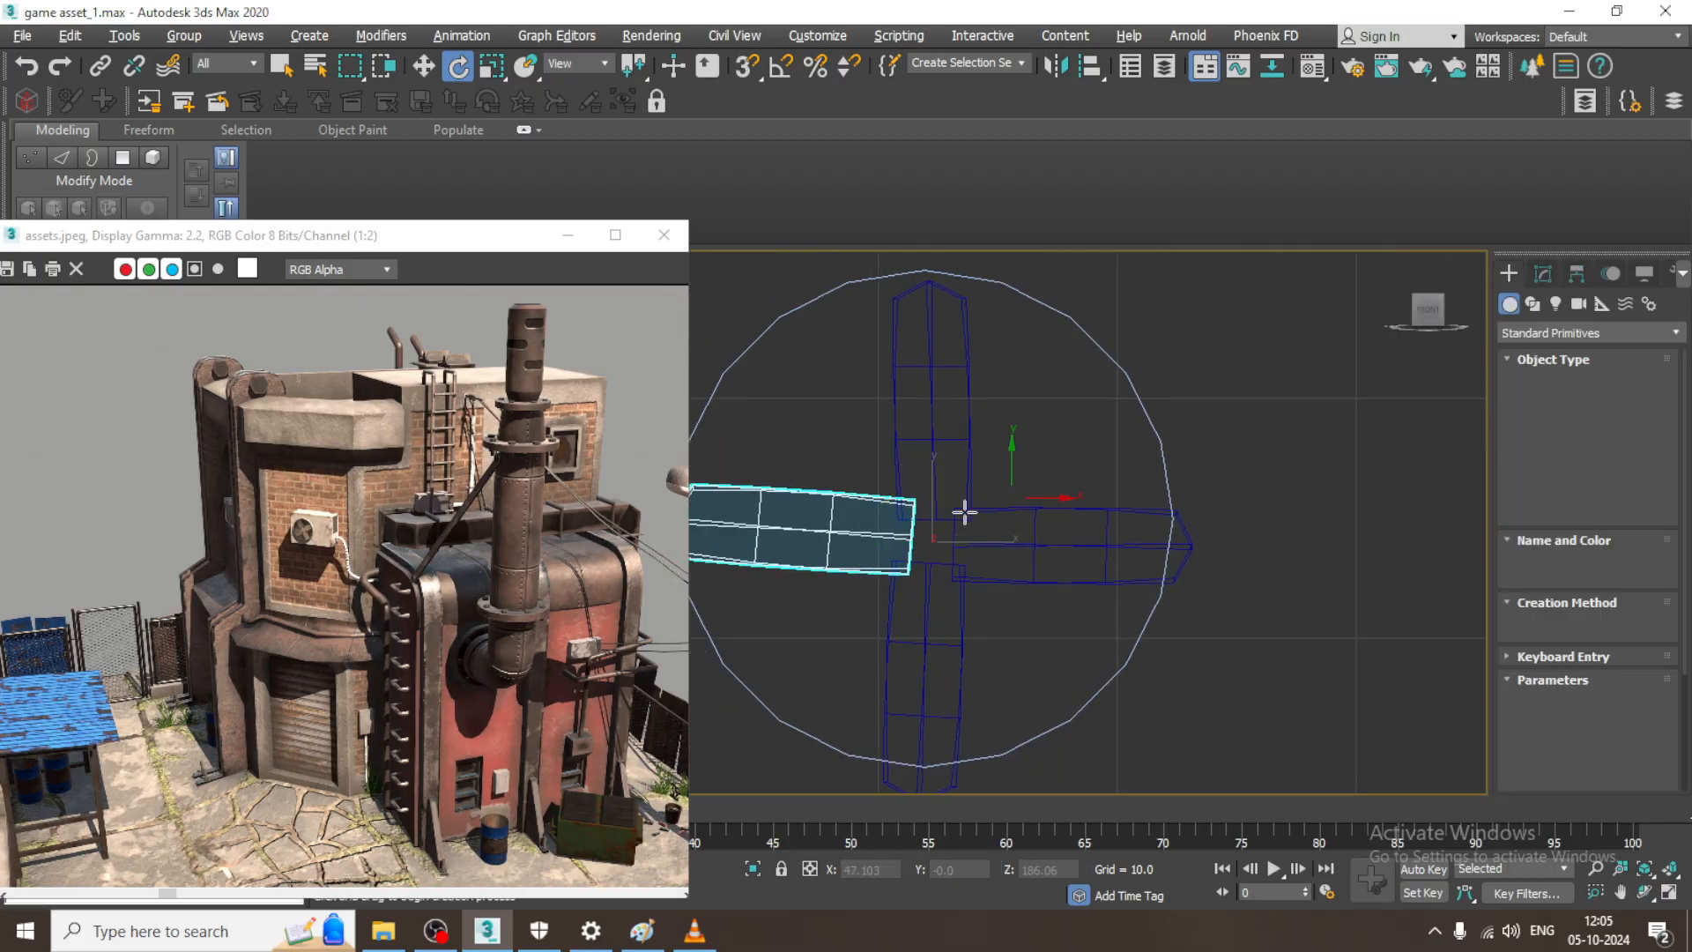
pyautogui.click(933, 551)
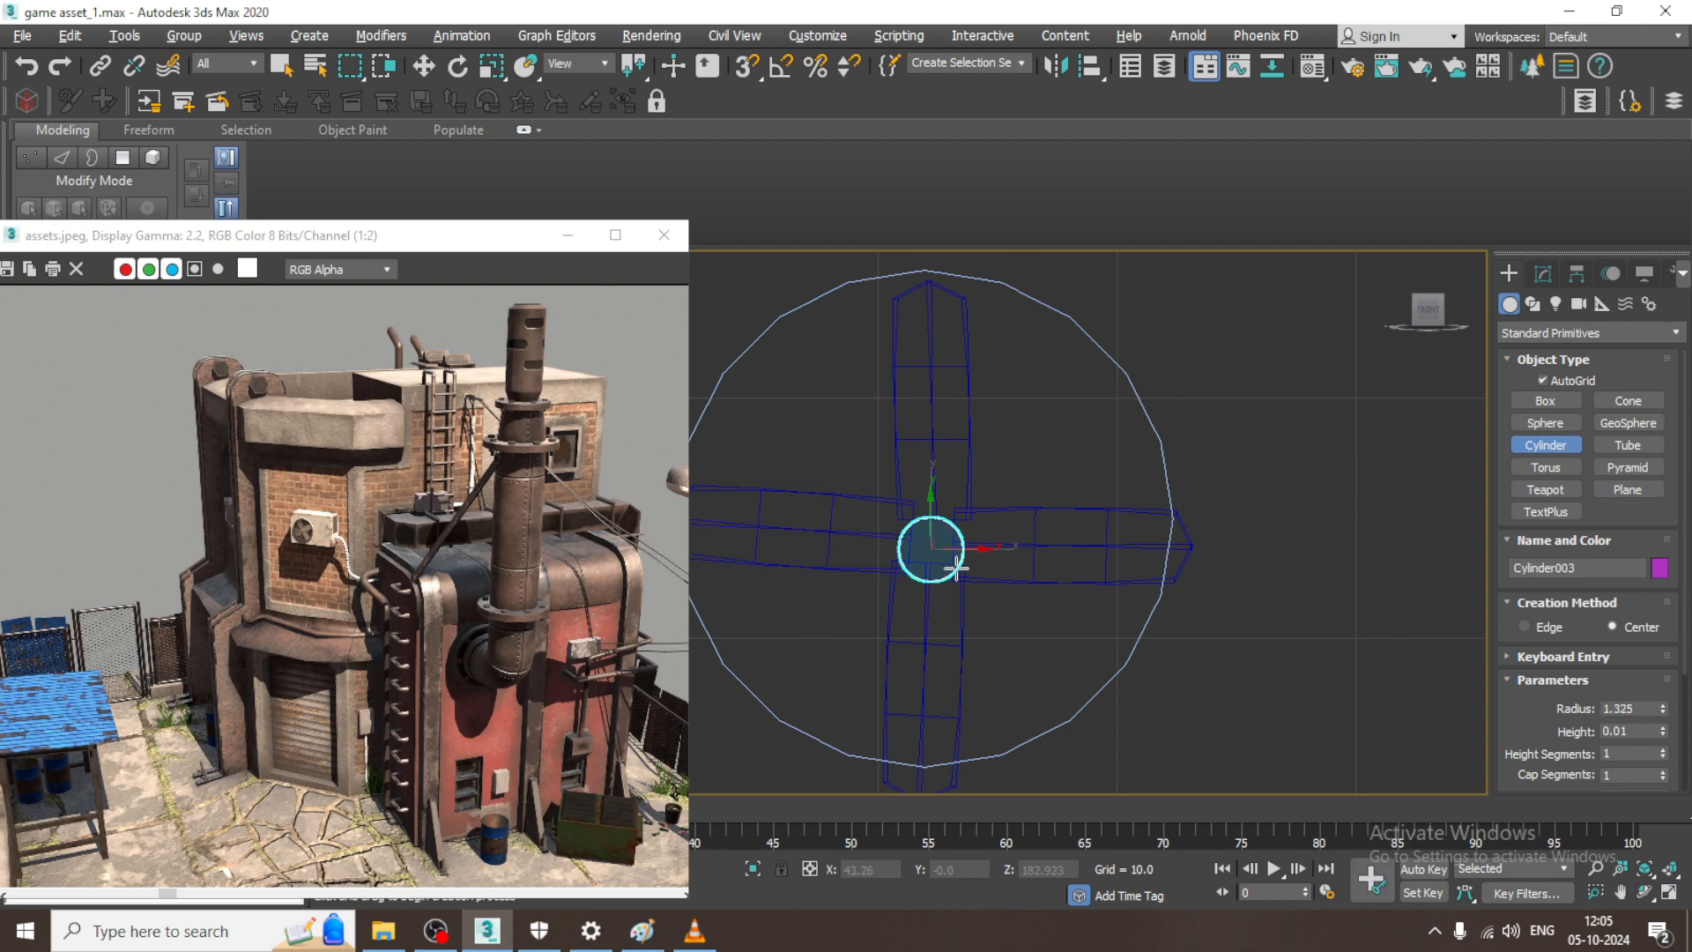
pyautogui.press('w')
# - Select all four fan blades in the Perspective view and scale them down slightly to fit within the recess
pyautogui.hotkey('alt', 'w')
pyautogui.middleClick(1197, 573)
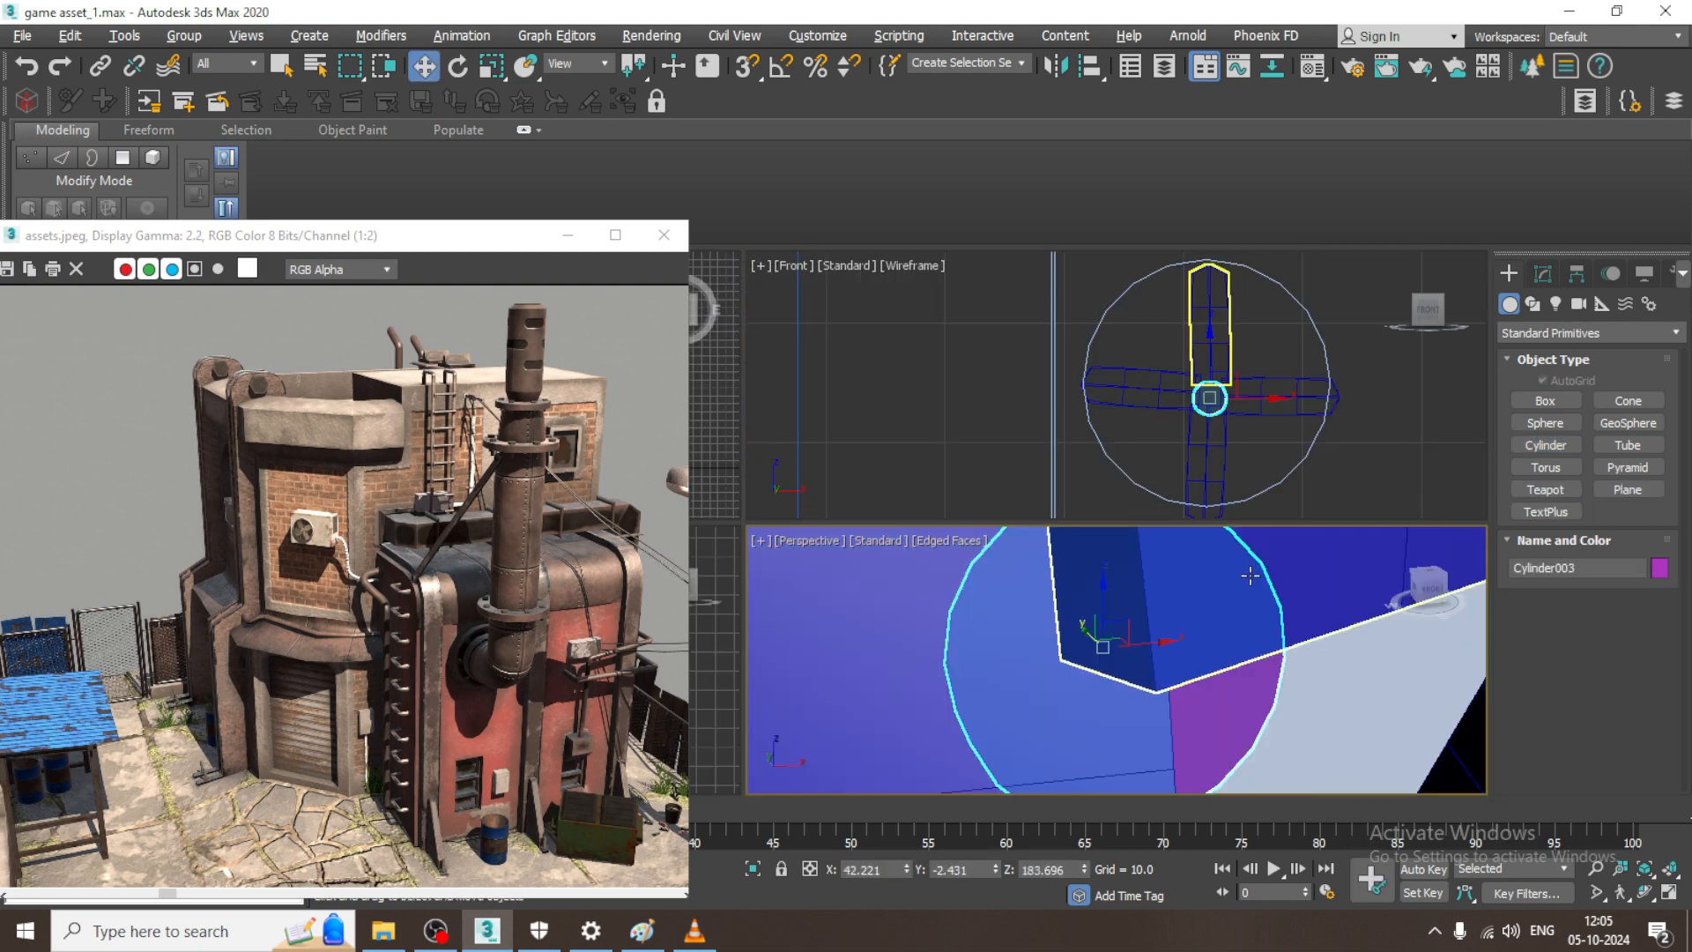
pyautogui.hotkey('alt', 'w')
pyautogui.scroll(-4, 1197, 574)
pyautogui.keyDown('alt'); pyautogui.moveTo(1198, 573); pyautogui.dragTo(1219, 527, button='middle'); pyautogui.keyUp('alt')
pyautogui.scroll(-5, 1146, 552)
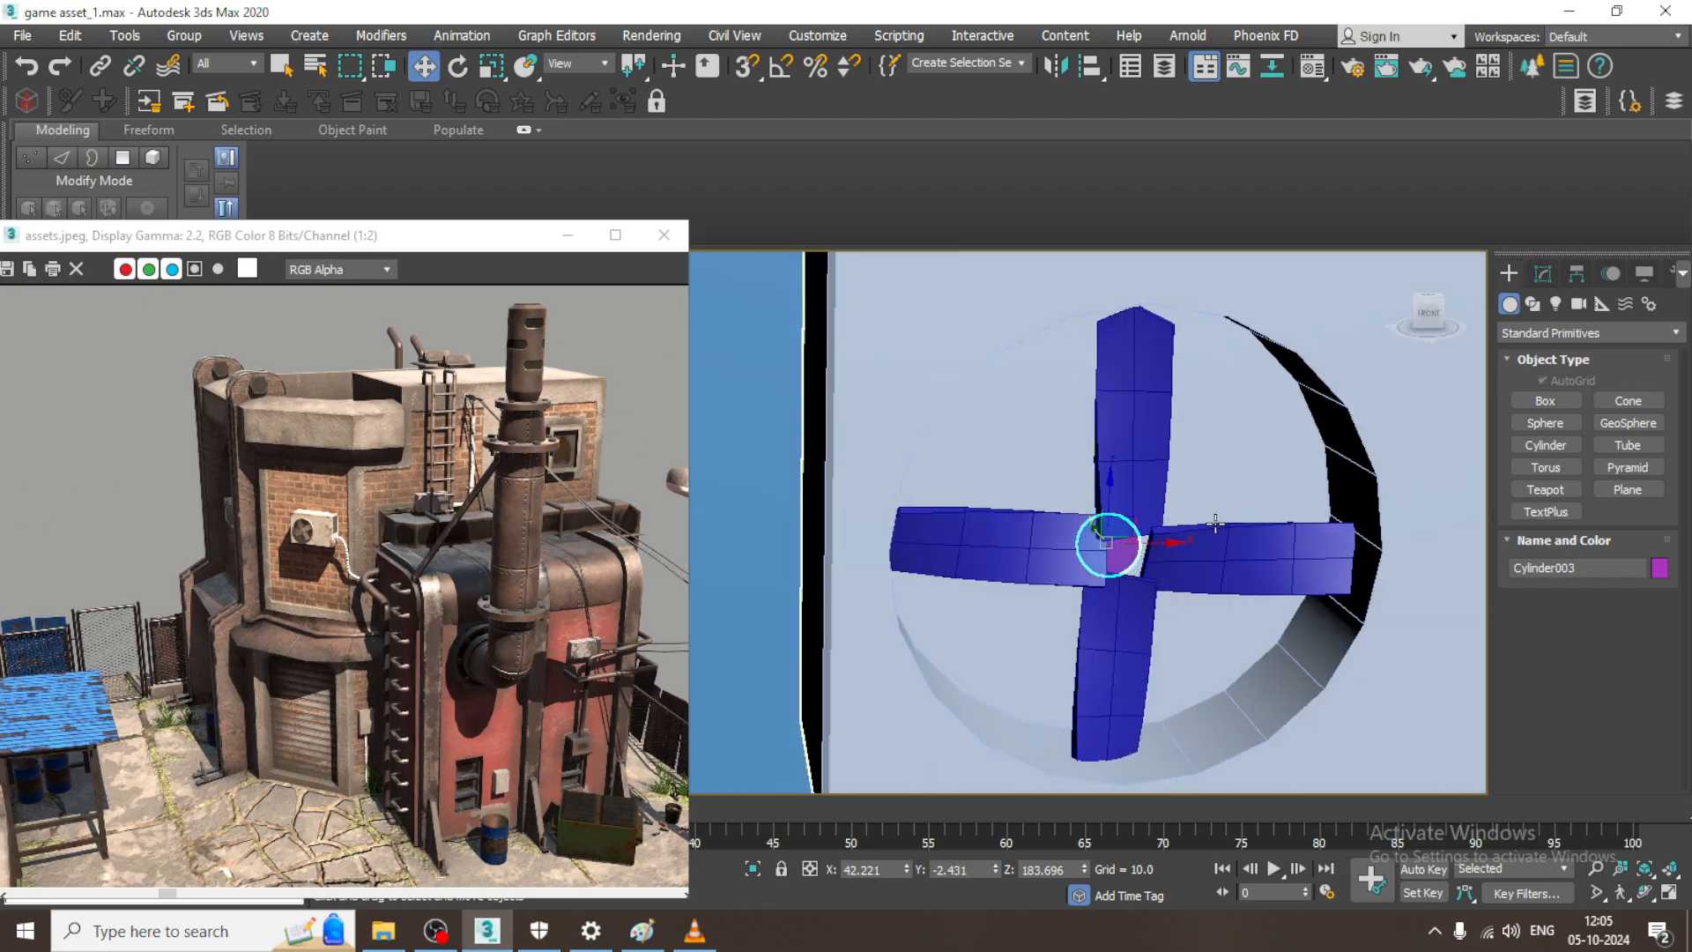
pyautogui.click(1331, 532)
pyautogui.keyDown('ctrl'); pyautogui.click(1145, 439); pyautogui.keyUp('ctrl')
pyautogui.keyDown('ctrl'); pyautogui.click(1139, 684); pyautogui.keyUp('ctrl')
pyautogui.keyDown('ctrl'); pyautogui.click(1050, 555); pyautogui.keyUp('ctrl')
pyautogui.press('r')
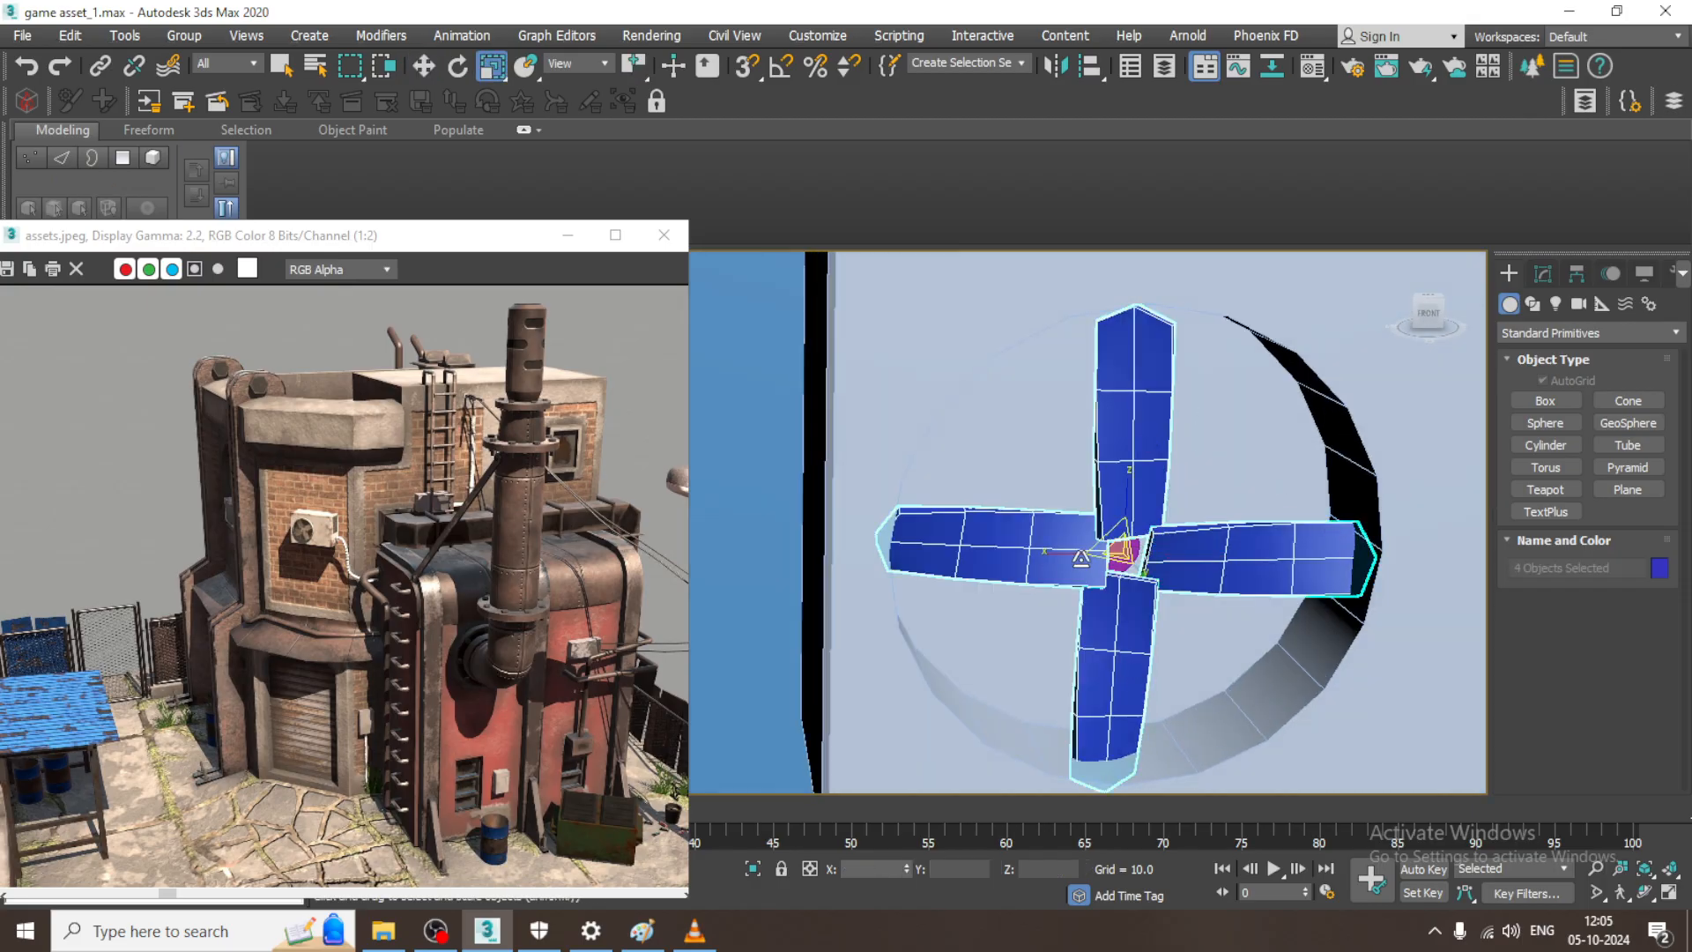
pyautogui.moveTo(1122, 548); pyautogui.dragTo(1128, 560)
# - Raise the four fan blades slightly so they sit centred in the recess
pyautogui.keyDown('alt'); pyautogui.moveTo(1131, 560); pyautogui.dragTo(1122, 557, button='middle'); pyautogui.keyUp('alt')
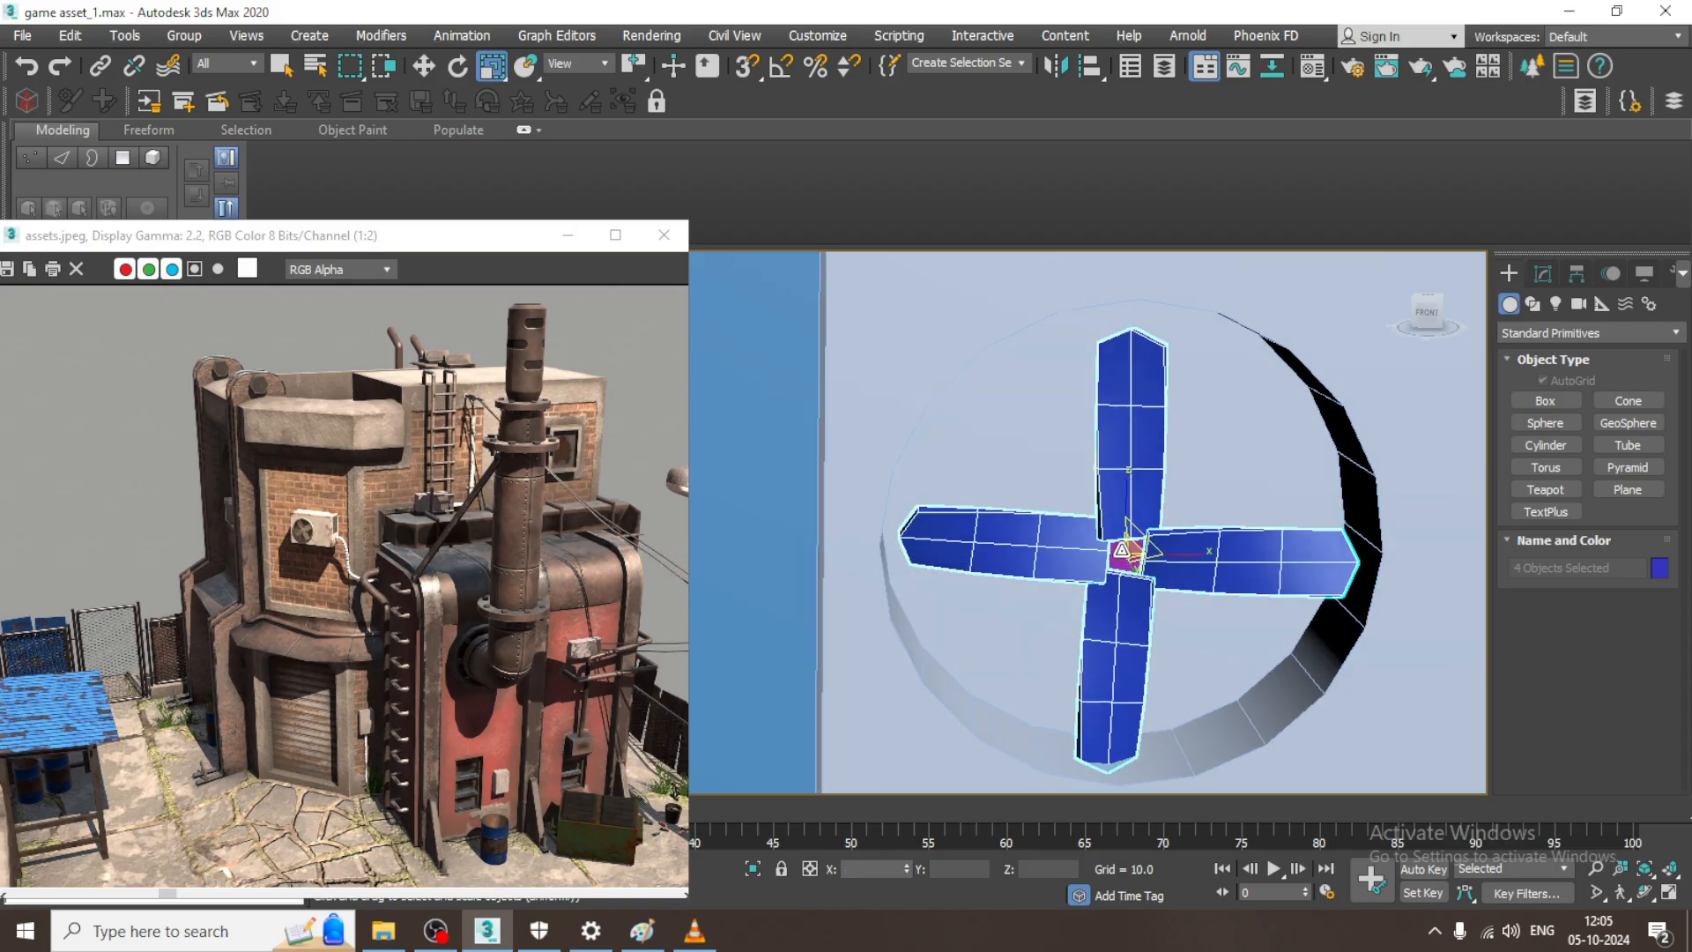
pyautogui.press('w')
pyautogui.moveTo(1127, 512); pyautogui.dragTo(1127, 504)
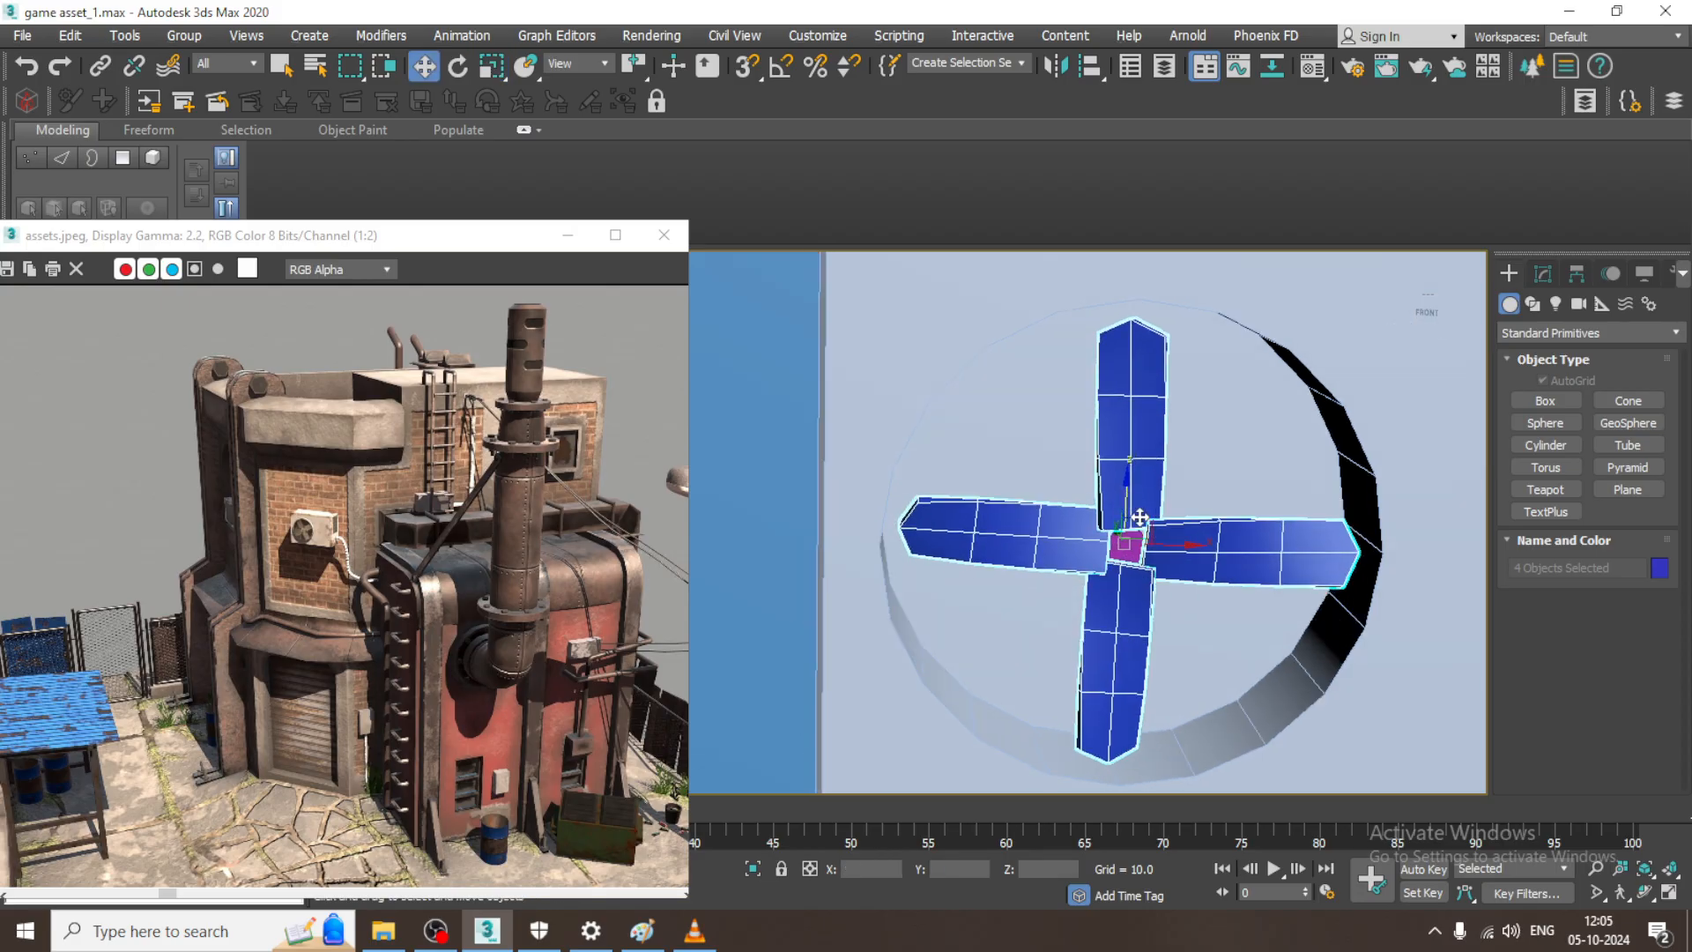
pyautogui.keyDown('alt'); pyautogui.moveTo(1080, 546); pyautogui.dragTo(1102, 548, button='middle'); pyautogui.keyUp('alt')
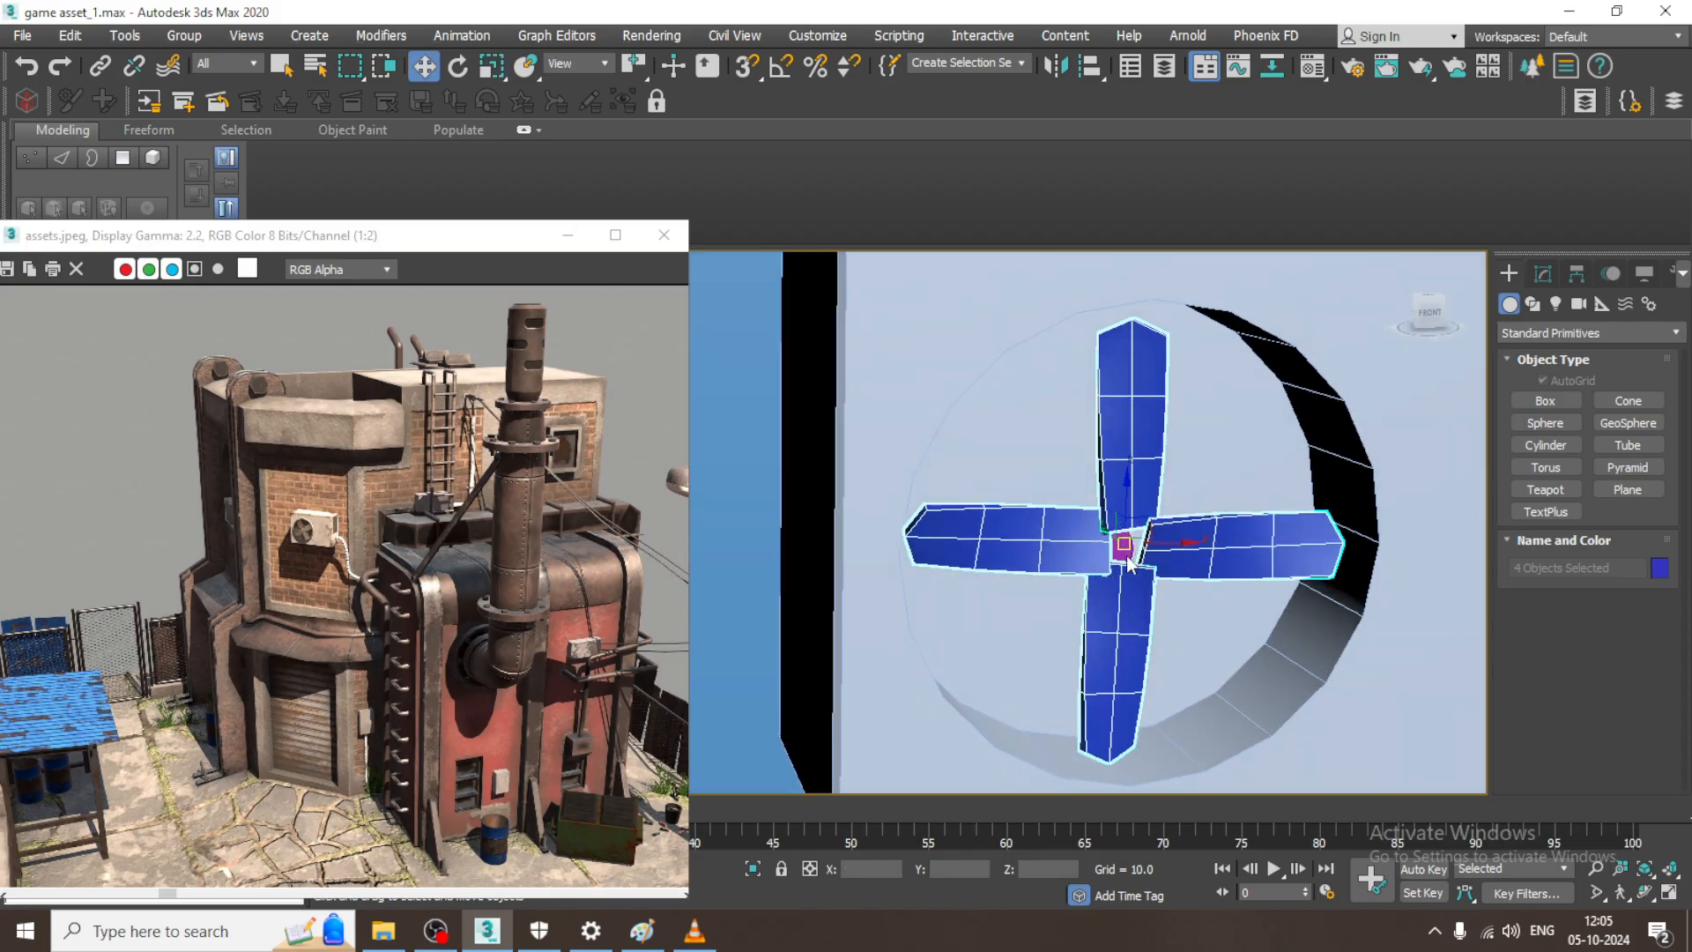
# - Move the hub cylinder to about Y -6.6 and Z 184.4, at the front centre of the blades
pyautogui.click(1131, 558)
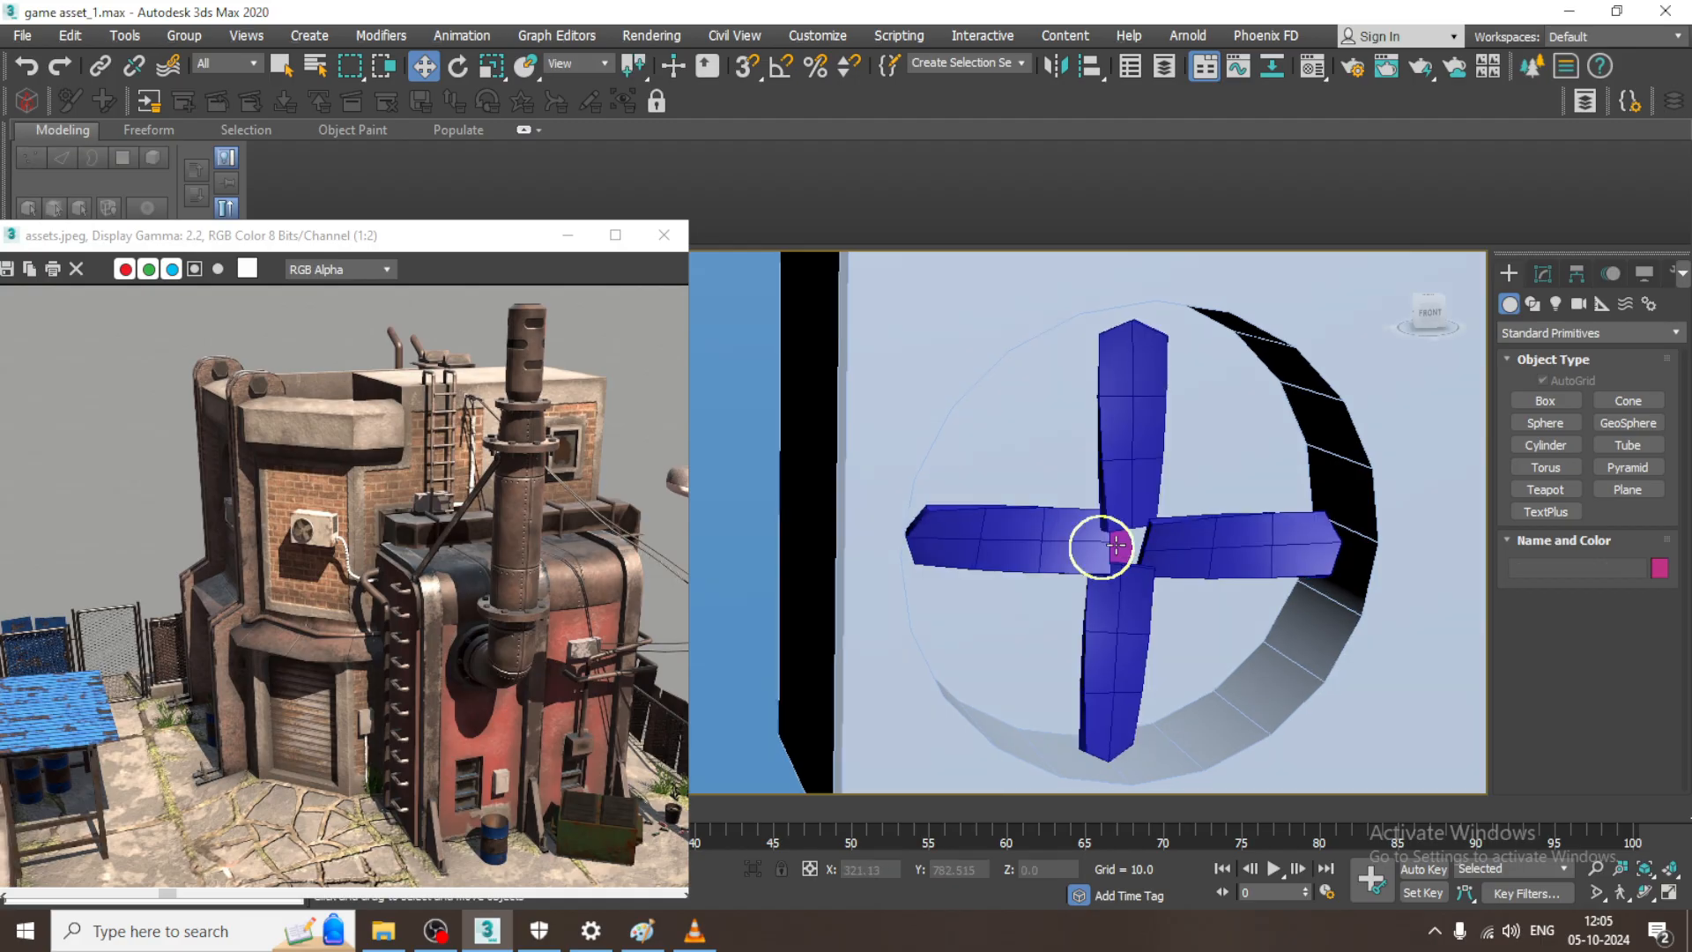
pyautogui.click(1117, 546)
pyautogui.keyDown('alt'); pyautogui.moveTo(1118, 547); pyautogui.dragTo(1136, 567, button='middle'); pyautogui.keyUp('alt')
pyautogui.moveTo(1089, 534); pyautogui.dragTo(1133, 559)
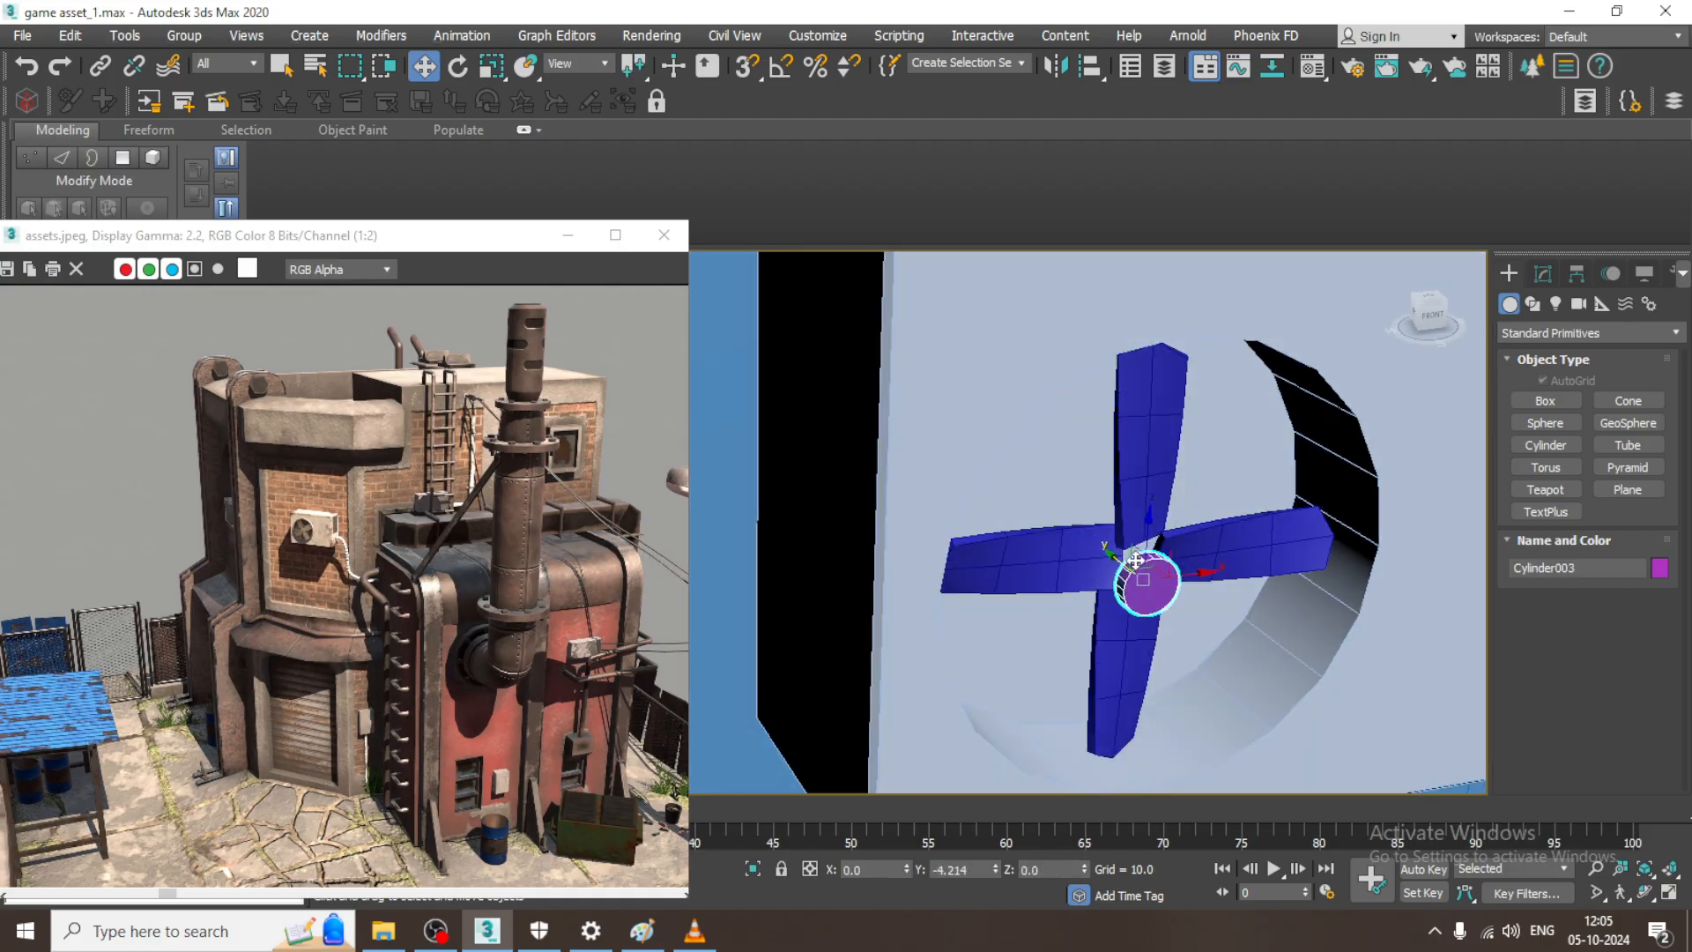
pyautogui.keyDown('alt'); pyautogui.moveTo(1137, 541); pyautogui.dragTo(1193, 503, button='middle'); pyautogui.keyUp('alt')
pyautogui.moveTo(1141, 547); pyautogui.dragTo(1141, 540)
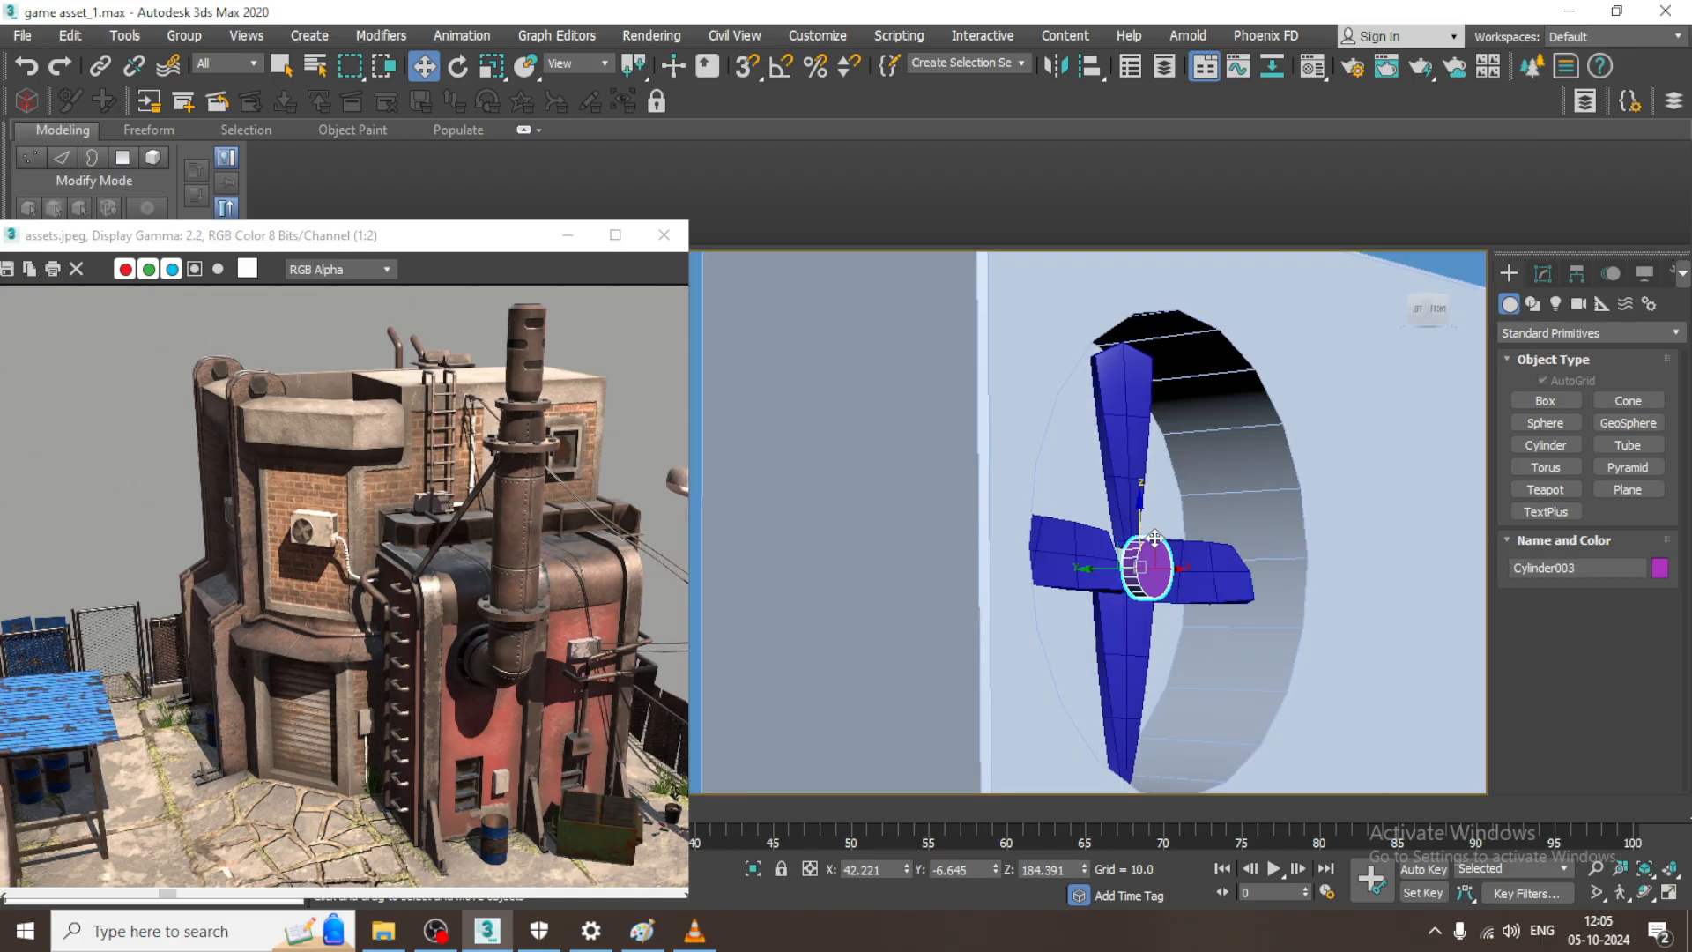
# - Convert the hub cylinder to Editable Poly and isolate it
pyautogui.keyDown('alt'); pyautogui.moveTo(1141, 540); pyautogui.dragTo(1154, 537, button='middle'); pyautogui.keyUp('alt')
pyautogui.scroll(3, 1155, 538)
pyautogui.rightClick(1150, 536)
pyautogui.moveTo(1287, 765)
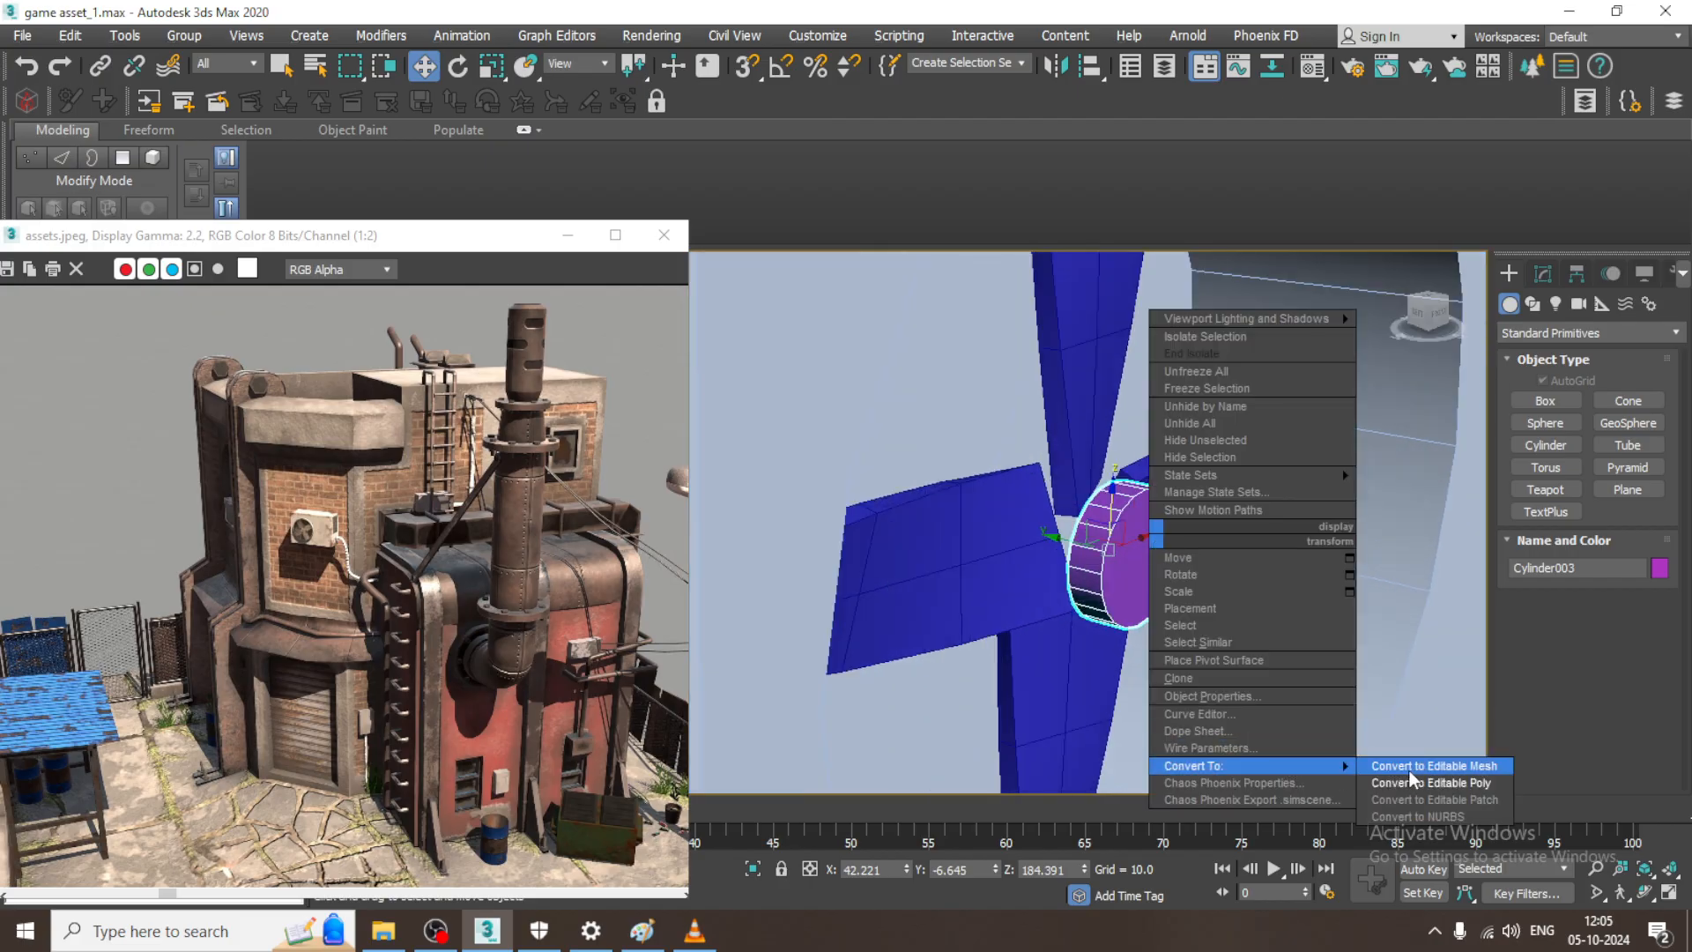
pyautogui.click(1440, 775)
pyautogui.scroll(5, 1290, 670)
pyautogui.scroll(-5, 1290, 669)
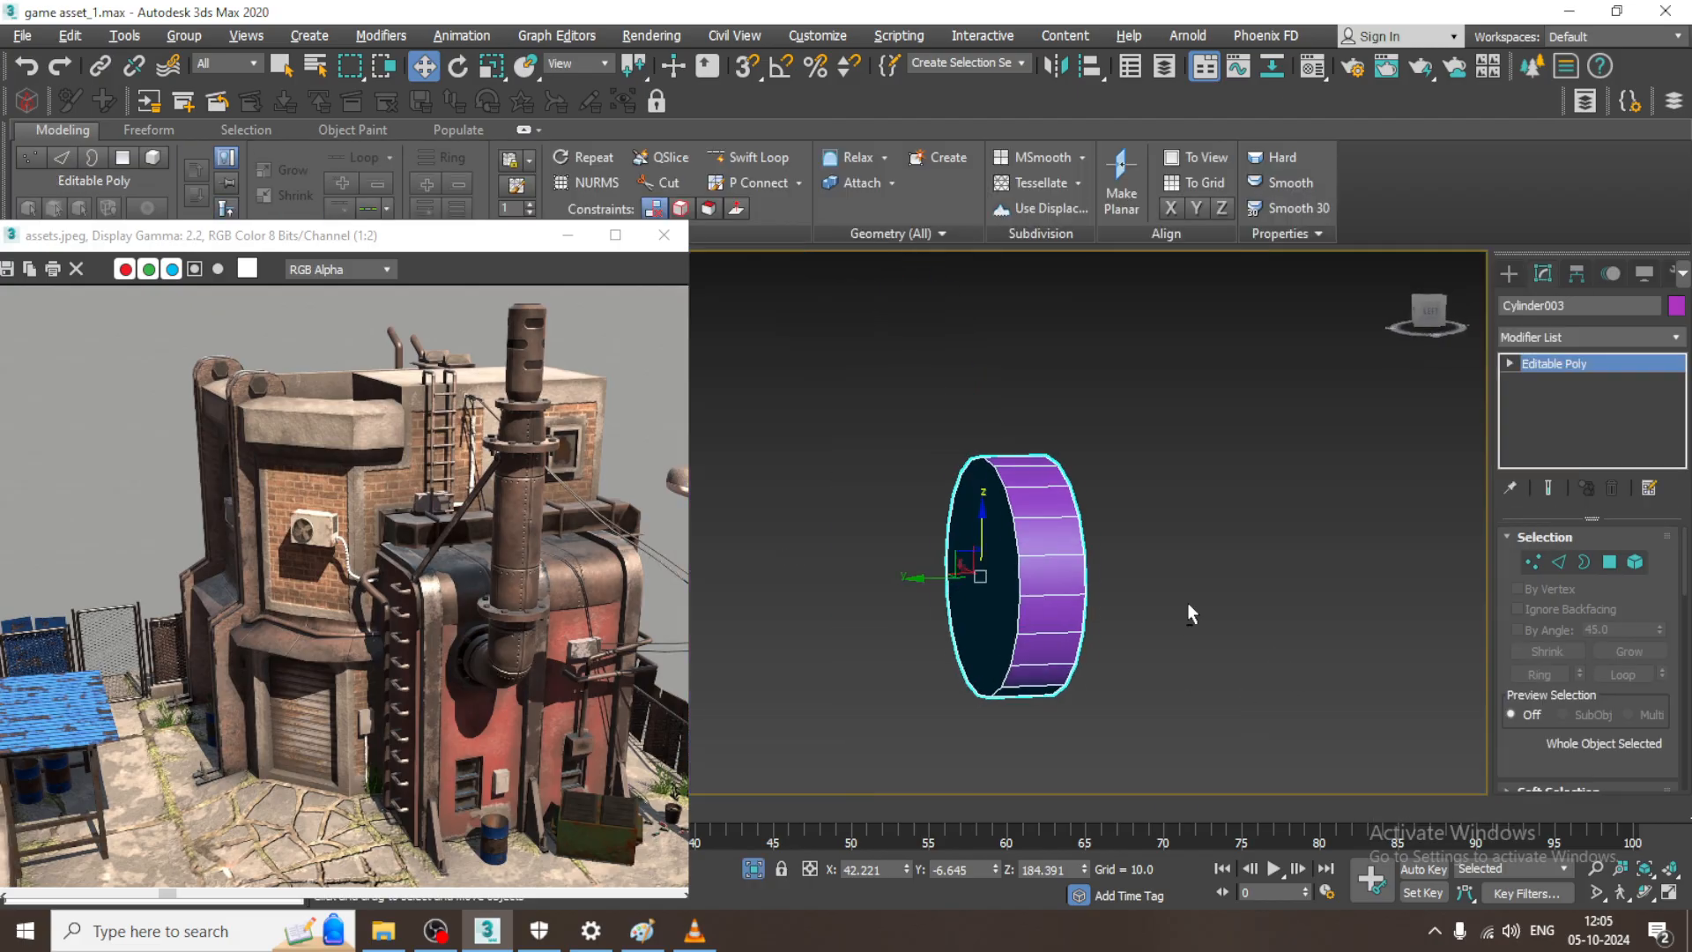
# - Select the hub's back cap polygon and scale it down to taper the hub
pyautogui.press('4')
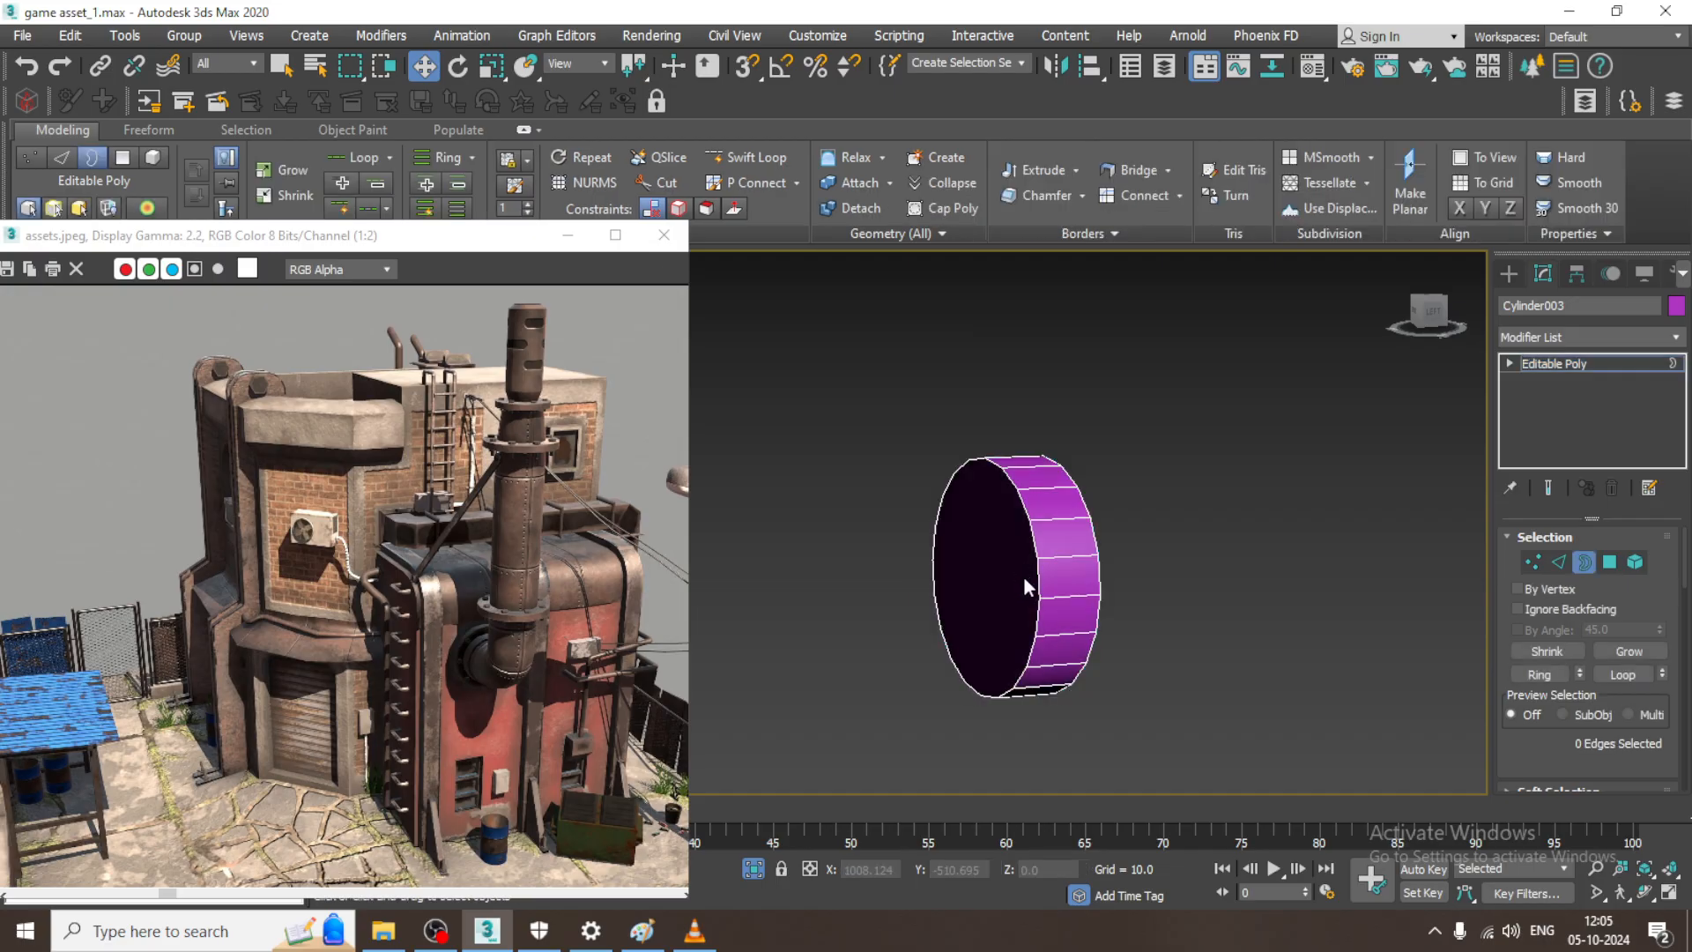
pyautogui.click(1006, 572)
pyautogui.moveTo(974, 560); pyautogui.dragTo(974, 608)
pyautogui.press('w')
pyautogui.scroll(-3, 1559, 758)
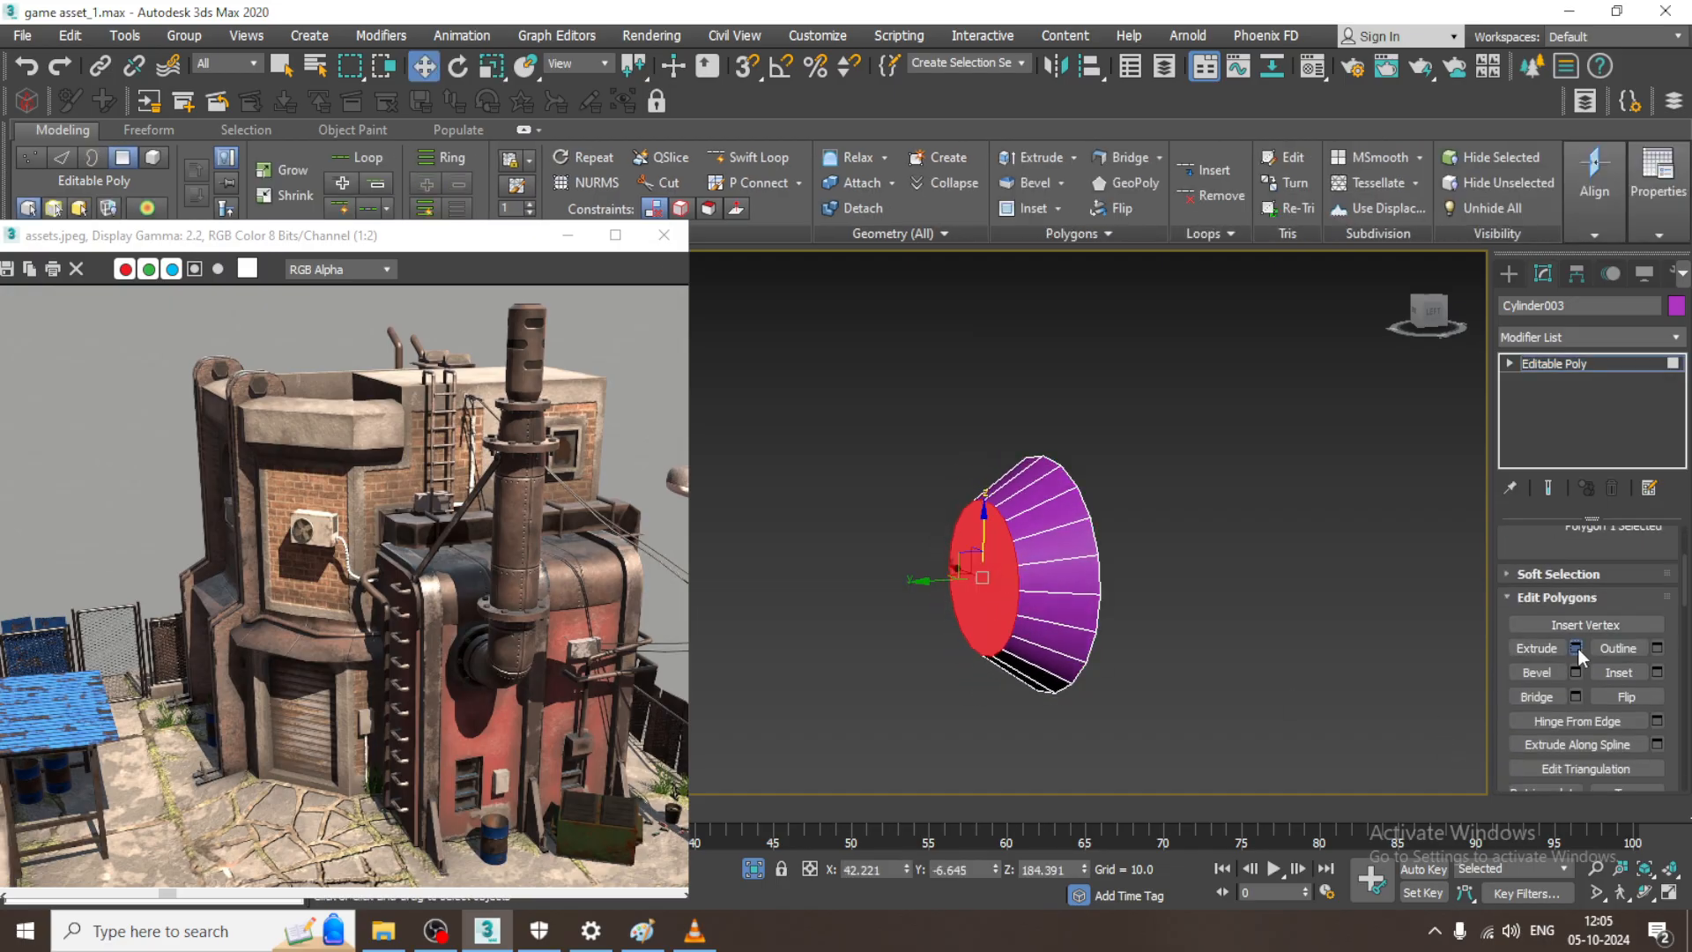
# - Extrude the reduced back cap of the hub into a long shaft and end the isolation
pyautogui.click(1577, 649)
pyautogui.click(754, 595)
pyautogui.rightClick(1297, 347)
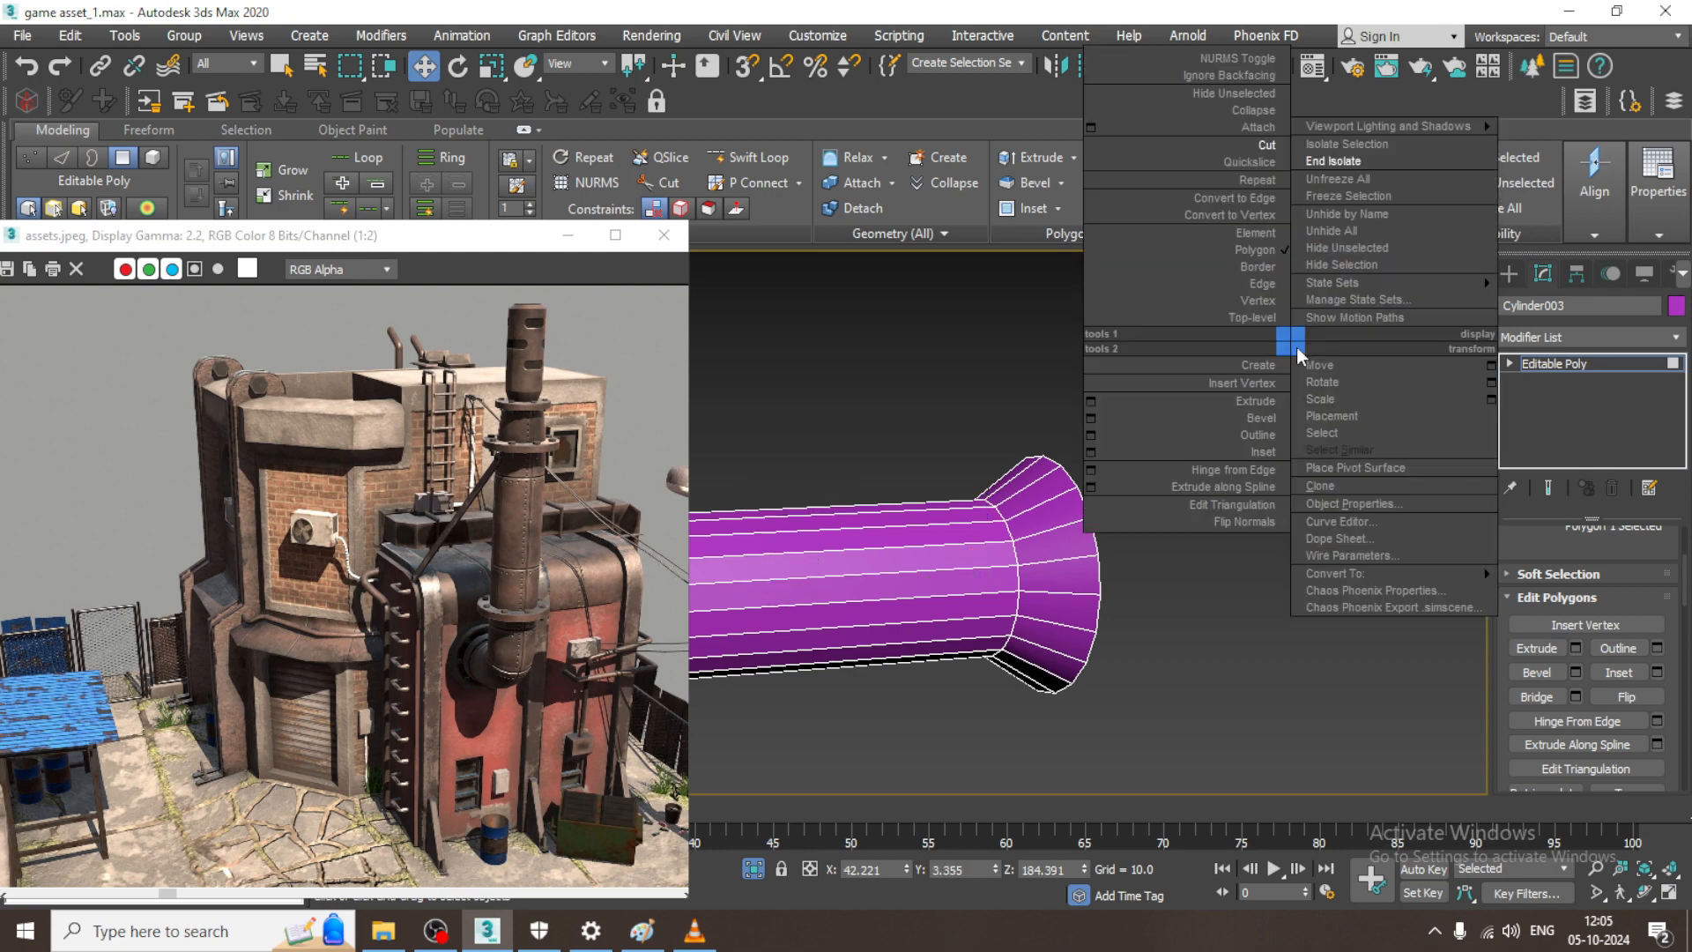
pyautogui.click(1366, 169)
# - Create a cylinder with a radius of about 10.8 centred on the fan hub in the Front view
pyautogui.scroll(-4, 1166, 416)
pyautogui.moveTo(1165, 416)
pyautogui.keyDown('alt'); pyautogui.mouseDown(button='middle')
pyautogui.moveTo(1090, 399)
pyautogui.moveTo(1097, 445)
pyautogui.moveTo(1158, 438)
pyautogui.mouseUp(button='middle'); pyautogui.keyUp('alt')
pyautogui.scroll(-4, 1092, 396)
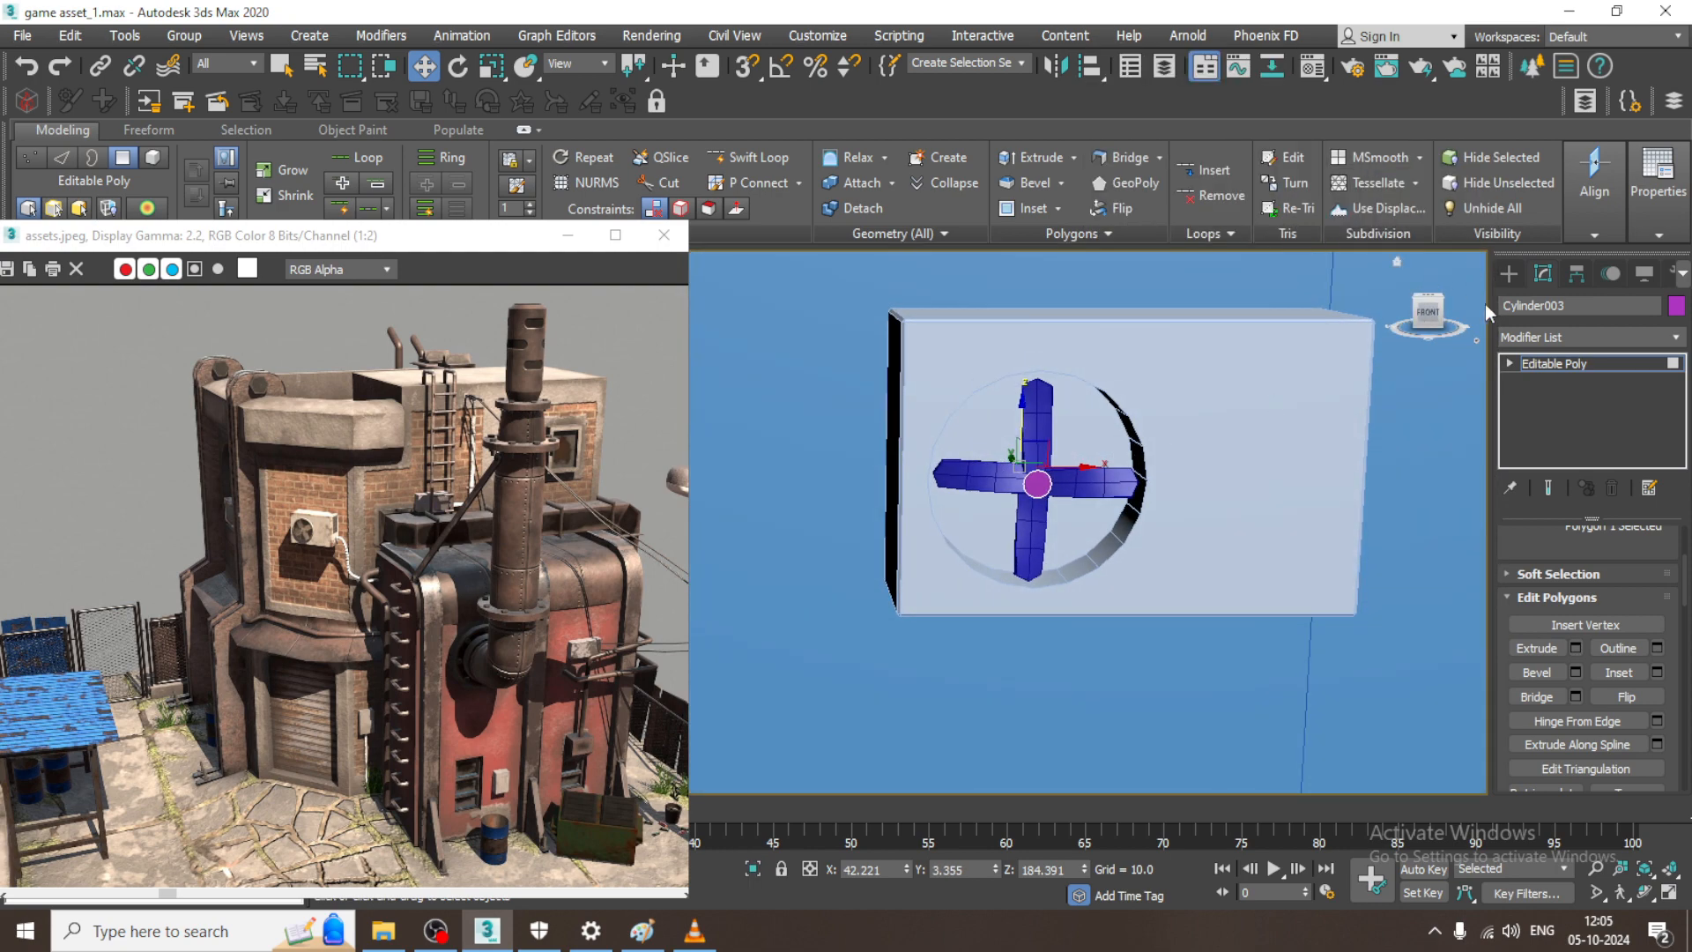
pyautogui.click(1507, 273)
pyautogui.click(1553, 446)
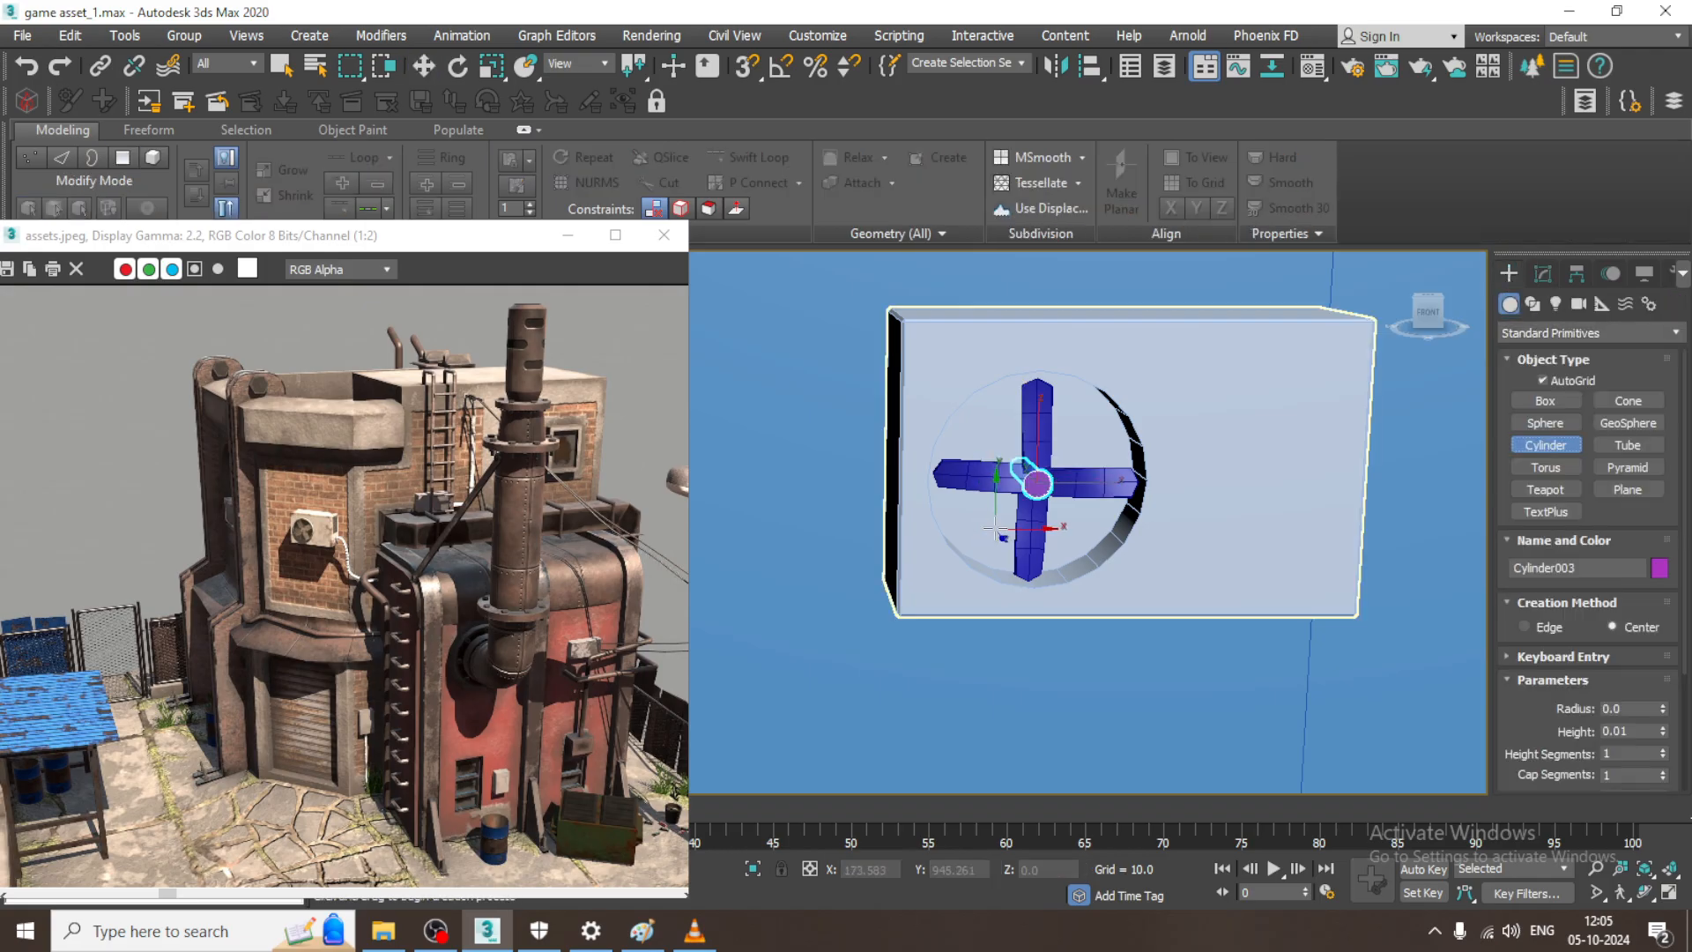
pyautogui.hotkey('alt', 'w')
pyautogui.hotkey('alt', 'w')
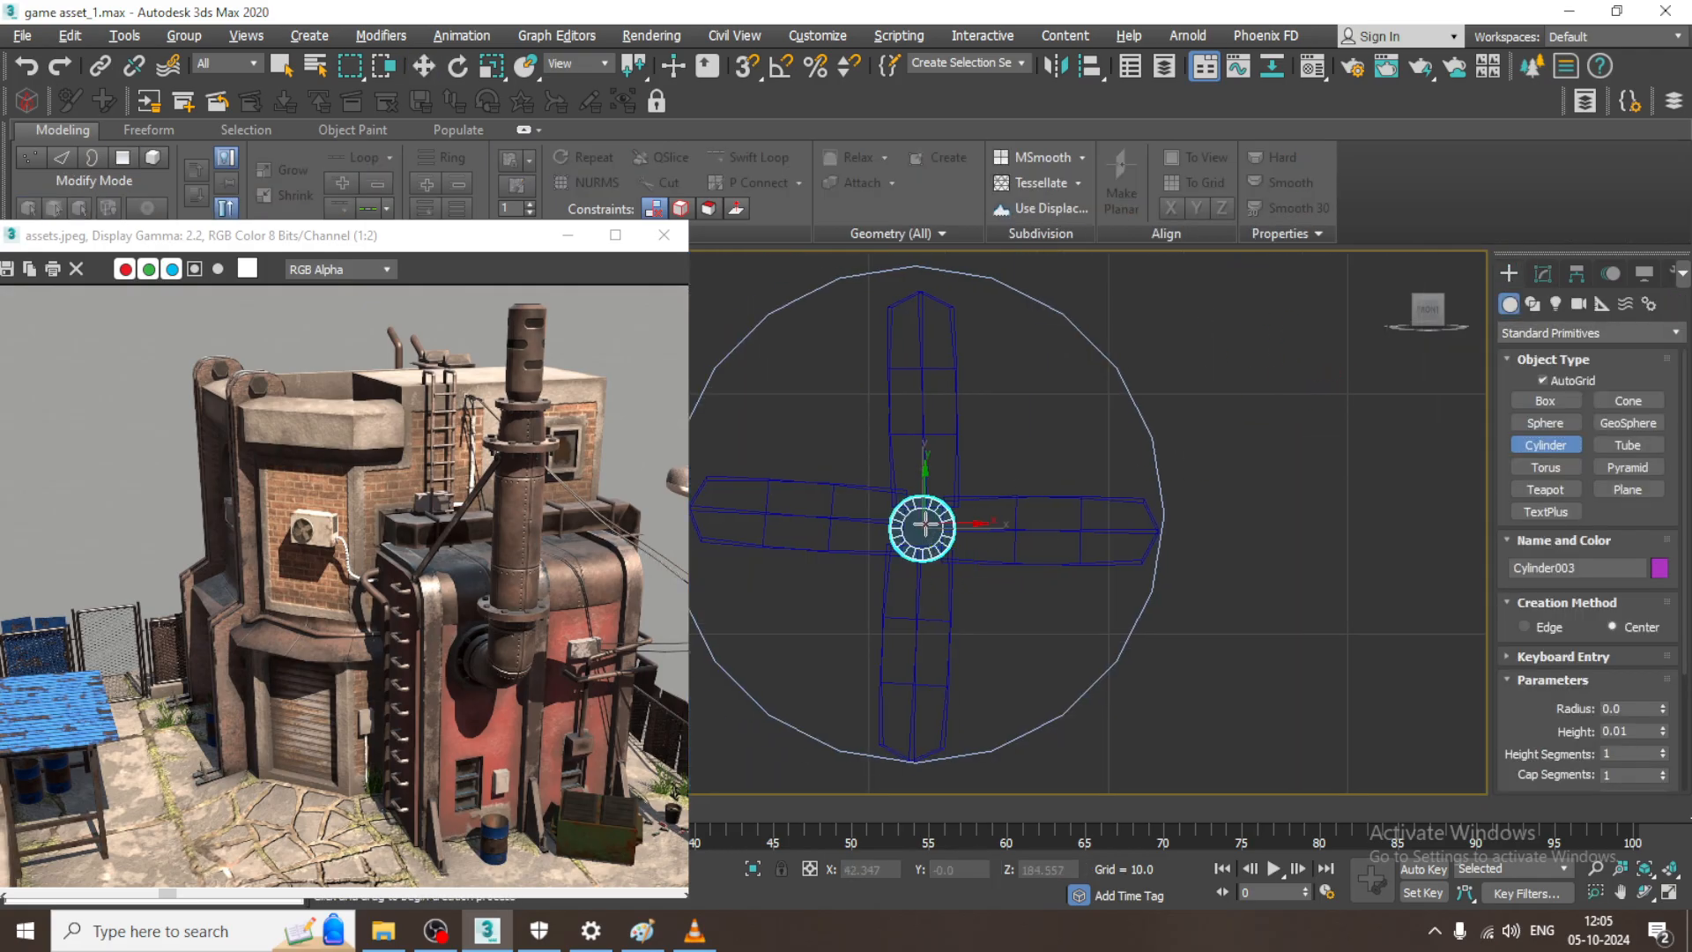
pyautogui.moveTo(925, 525); pyautogui.dragTo(1104, 707)
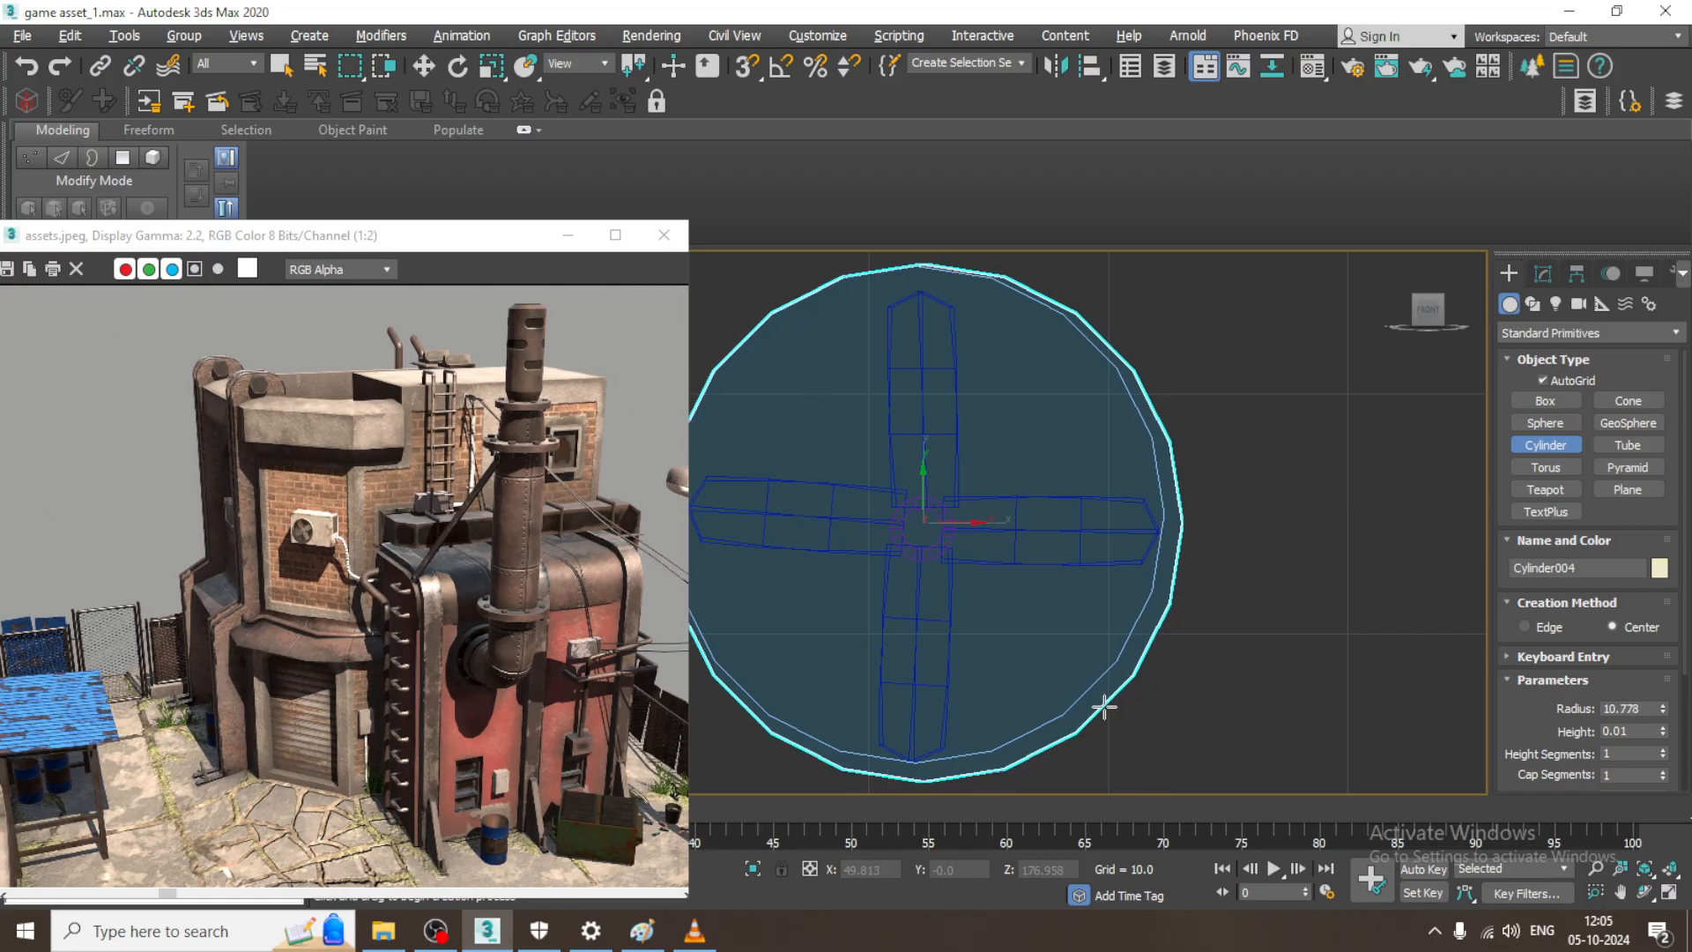
pyautogui.press('w')
# - Move the large cylinder to about X 41.9 and Y -9.16, covering the recess on the unit's front face
pyautogui.scroll(-1, 1004, 546)
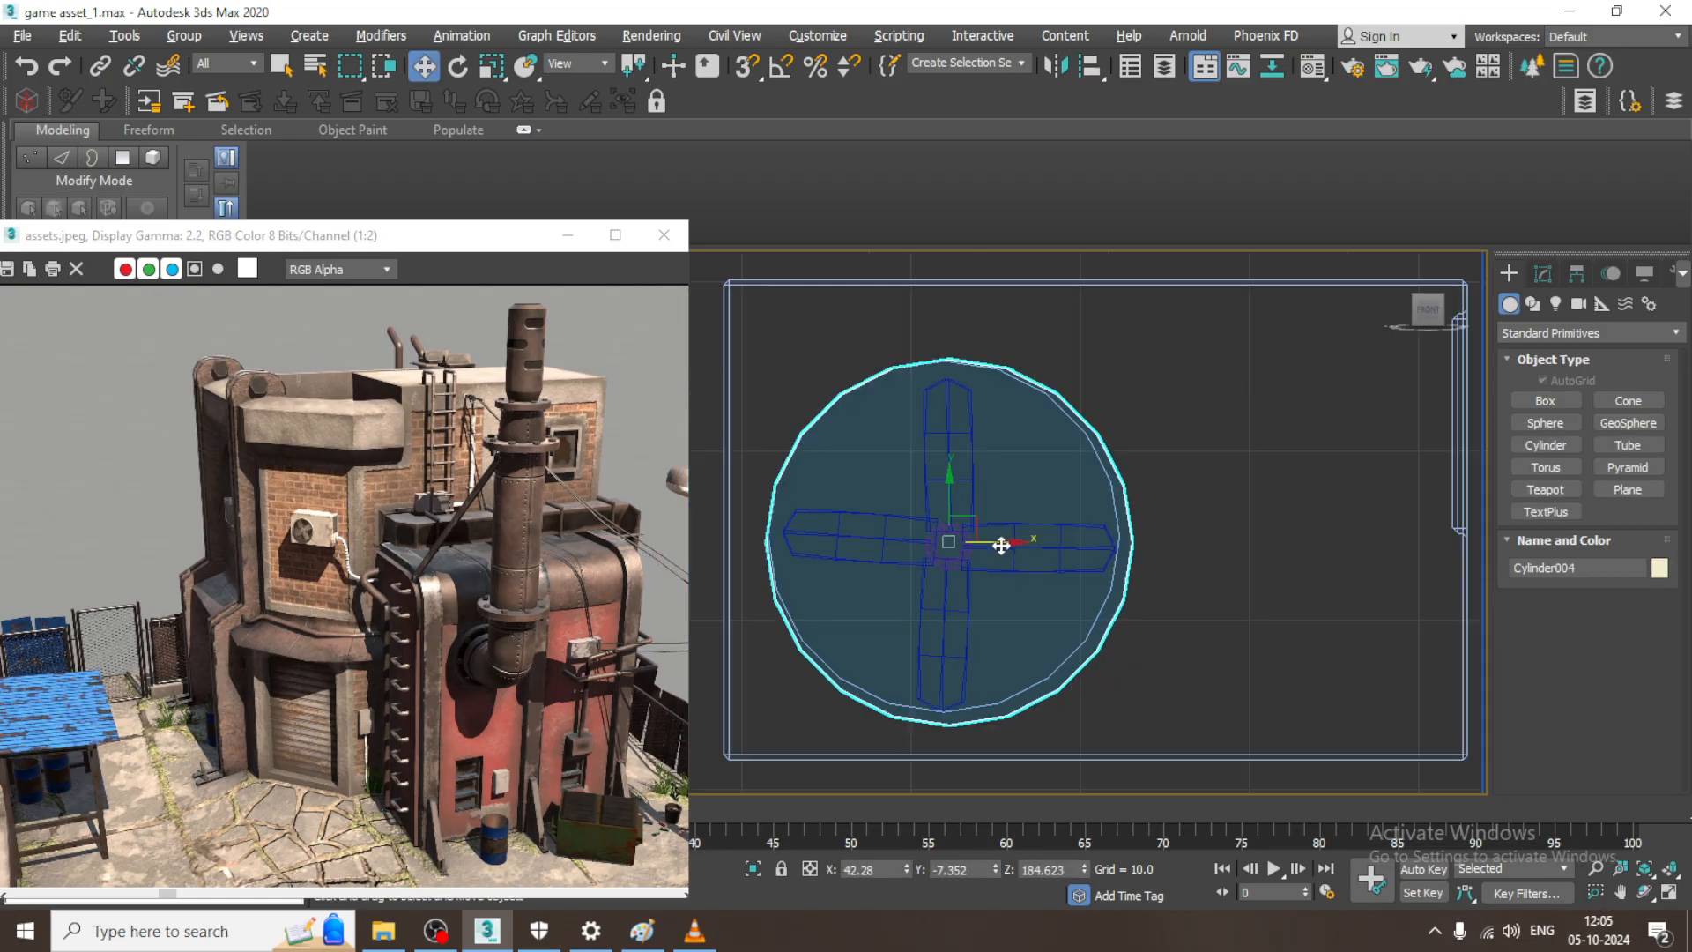
pyautogui.moveTo(1001, 546); pyautogui.dragTo(994, 544)
pyautogui.hotkey('alt', 'w')
pyautogui.middleClick(1118, 592)
pyautogui.hotkey('alt', 'w')
pyautogui.keyDown('alt'); pyautogui.moveTo(1117, 592); pyautogui.dragTo(963, 486, button='middle'); pyautogui.keyUp('alt')
pyautogui.scroll(2, 963, 486)
pyautogui.moveTo(1011, 518); pyautogui.dragTo(1071, 473)
pyautogui.keyDown('alt'); pyautogui.moveTo(1073, 483); pyautogui.dragTo(1087, 486, button='middle'); pyautogui.keyUp('alt')
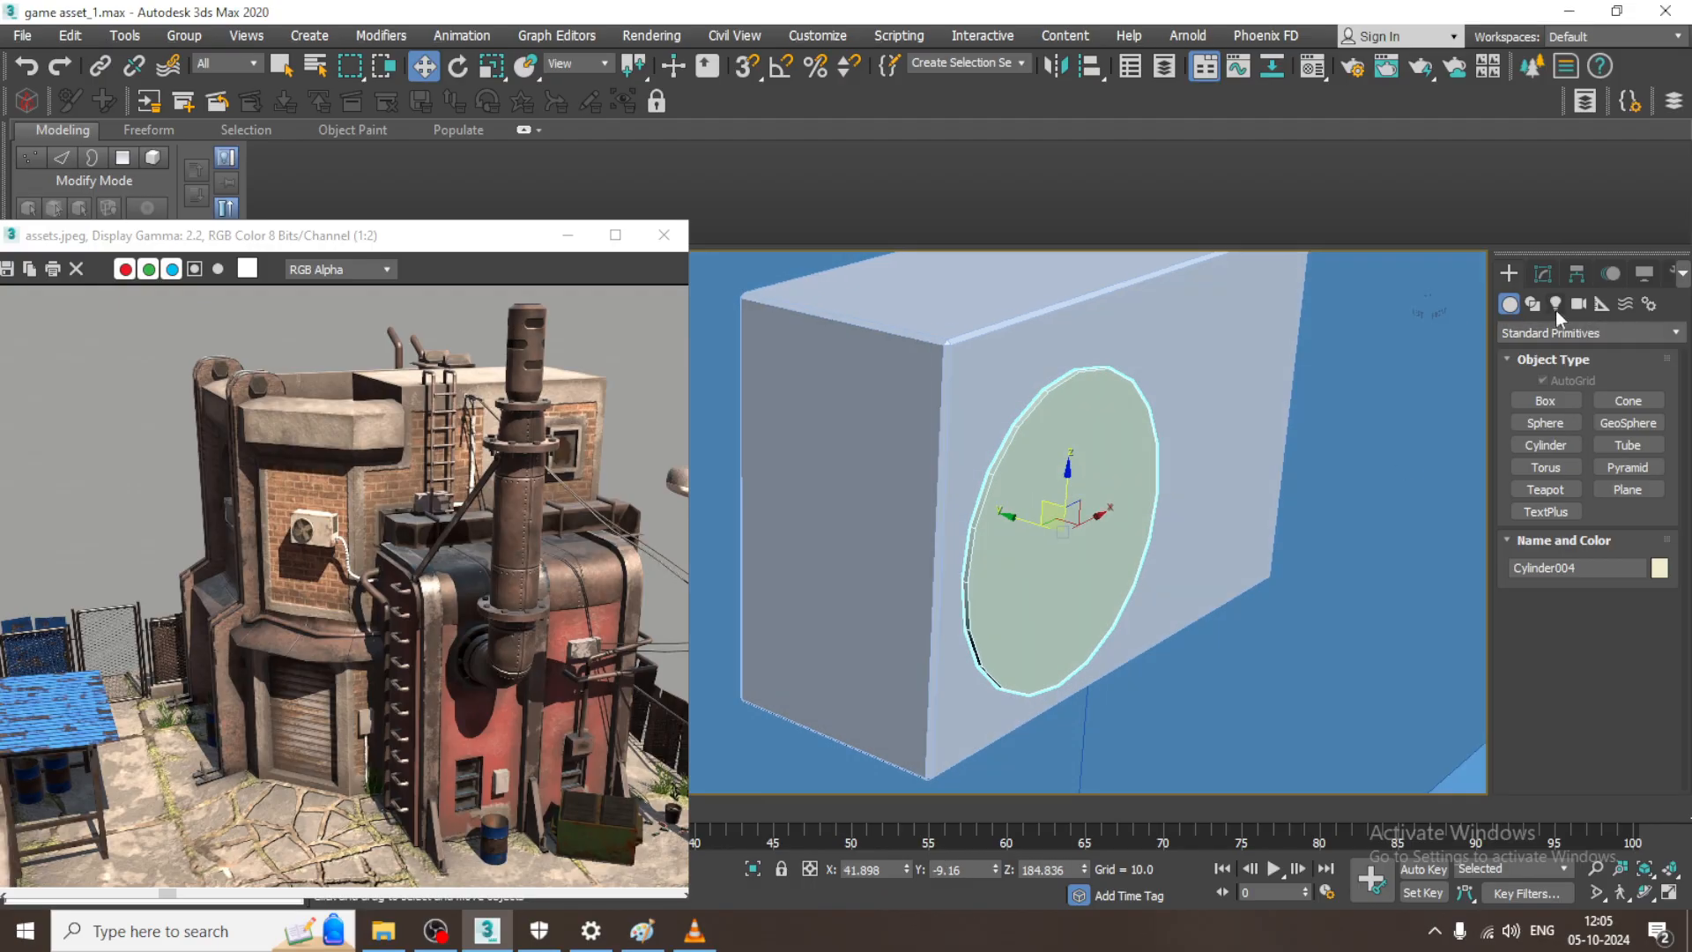
# - Give the large front cylinder 4 cap segments and a height of about 0.82
pyautogui.click(1542, 274)
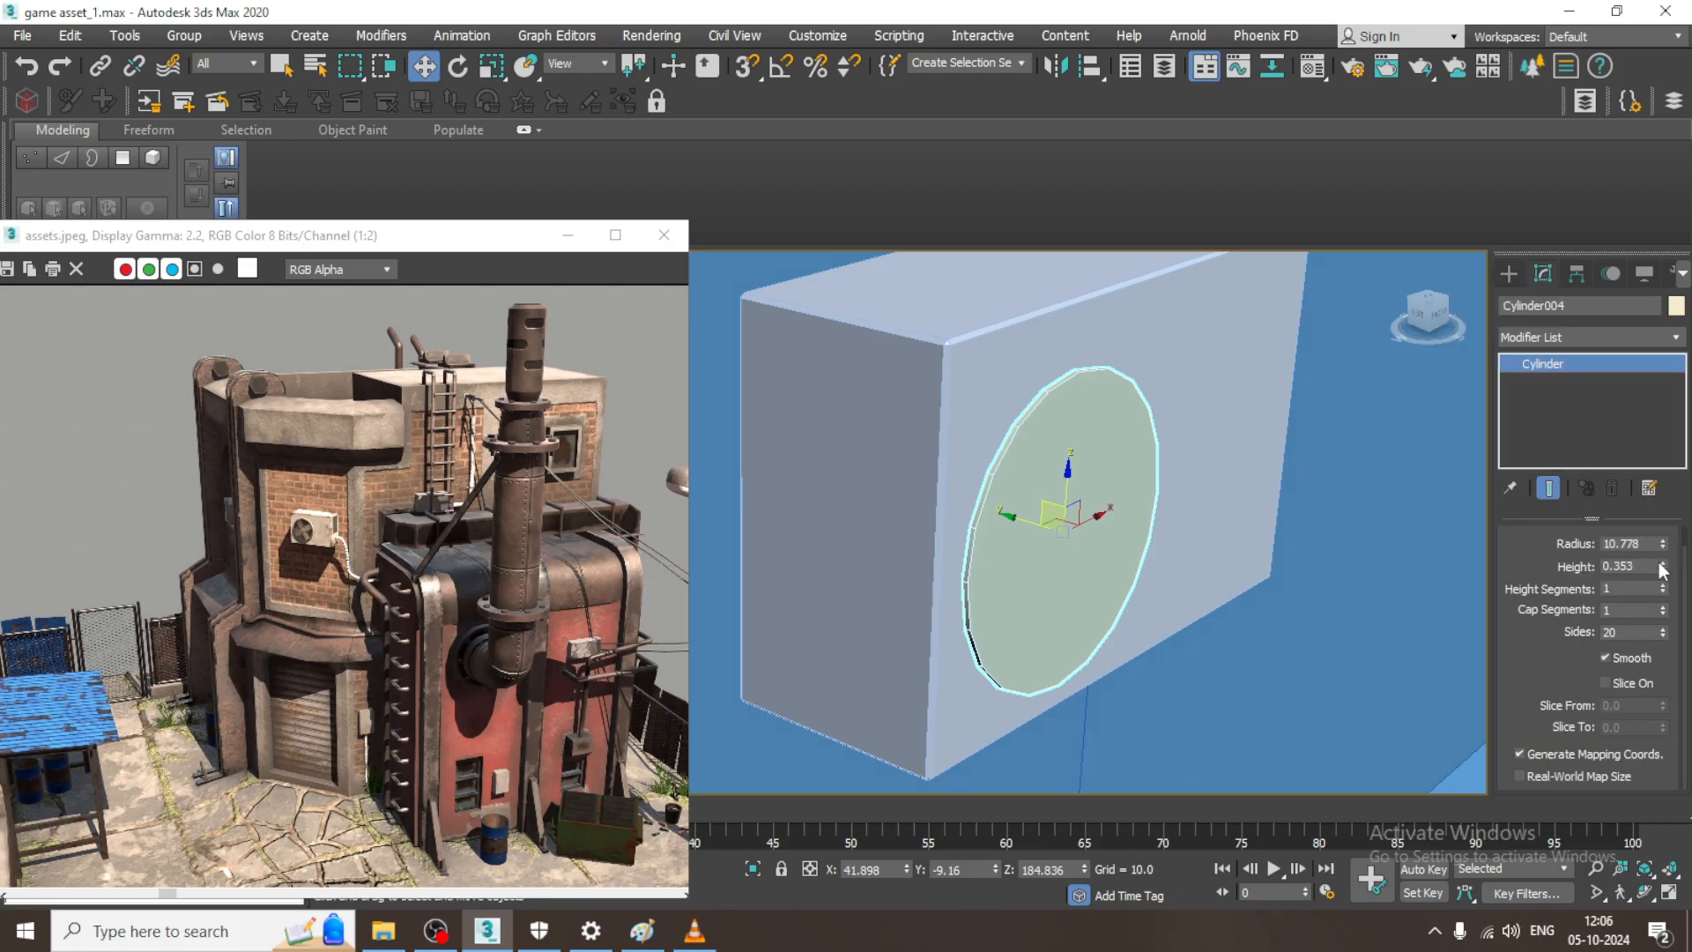
pyautogui.click(1663, 607)
pyautogui.click(1664, 606)
pyautogui.click(1663, 606)
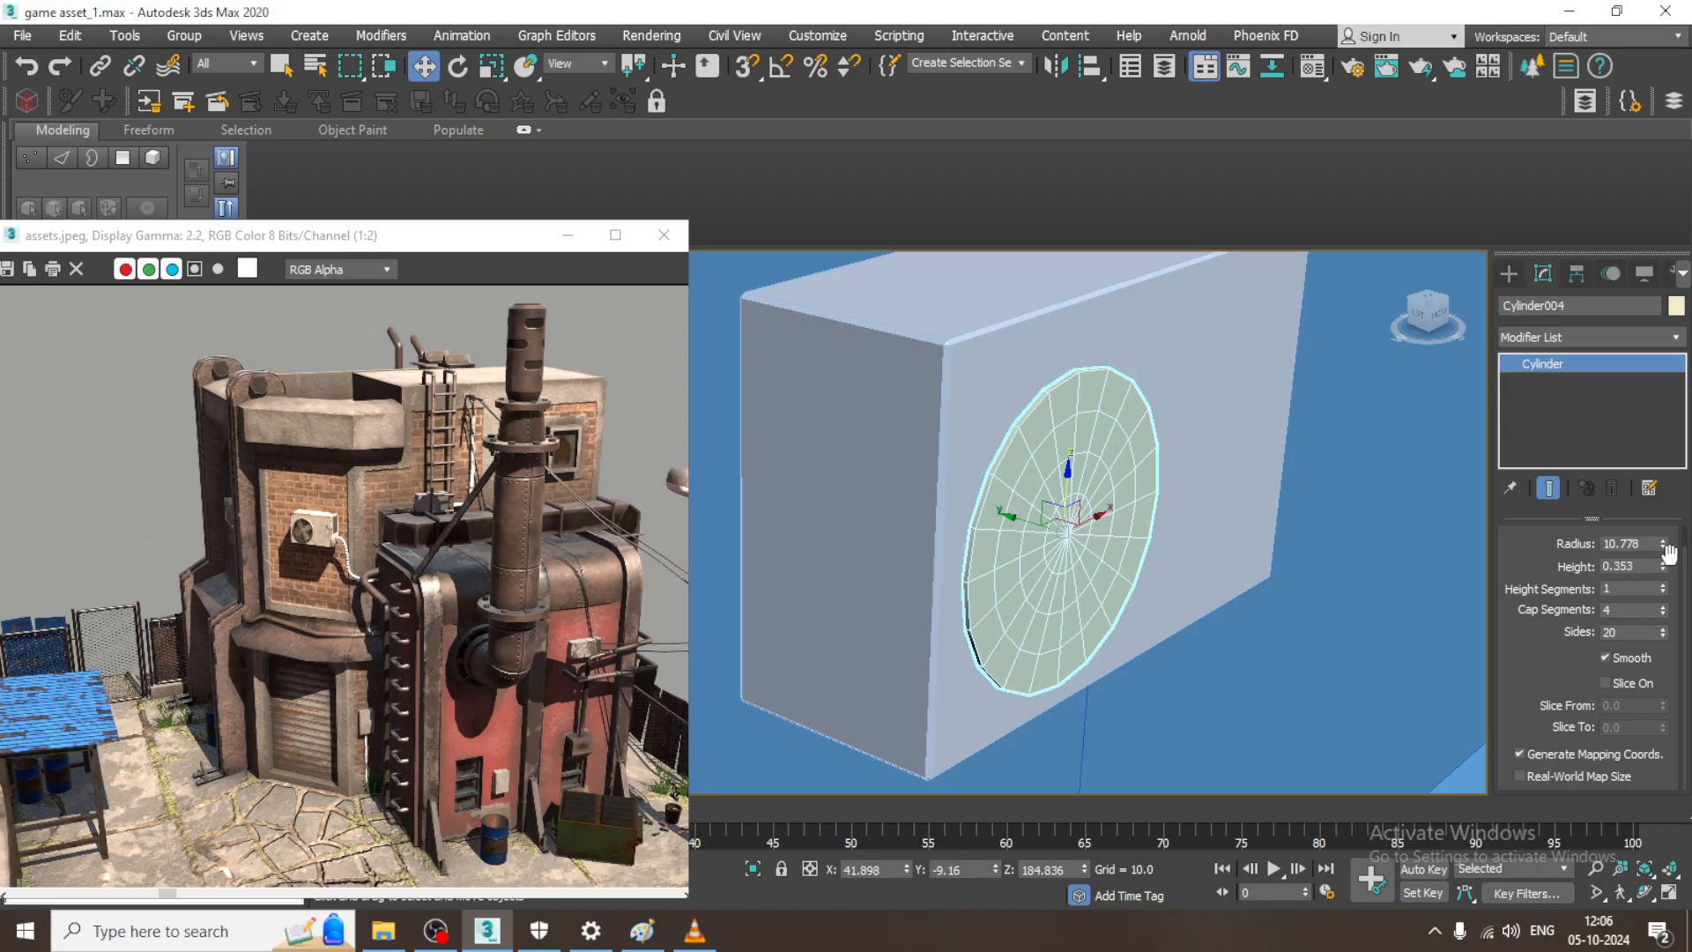
pyautogui.moveTo(1664, 568); pyautogui.dragTo(1663, 520)
# - In the Top view, move the cylinder forward off the unit's front face to about Y -10.7
pyautogui.hotkey('alt', 'w')
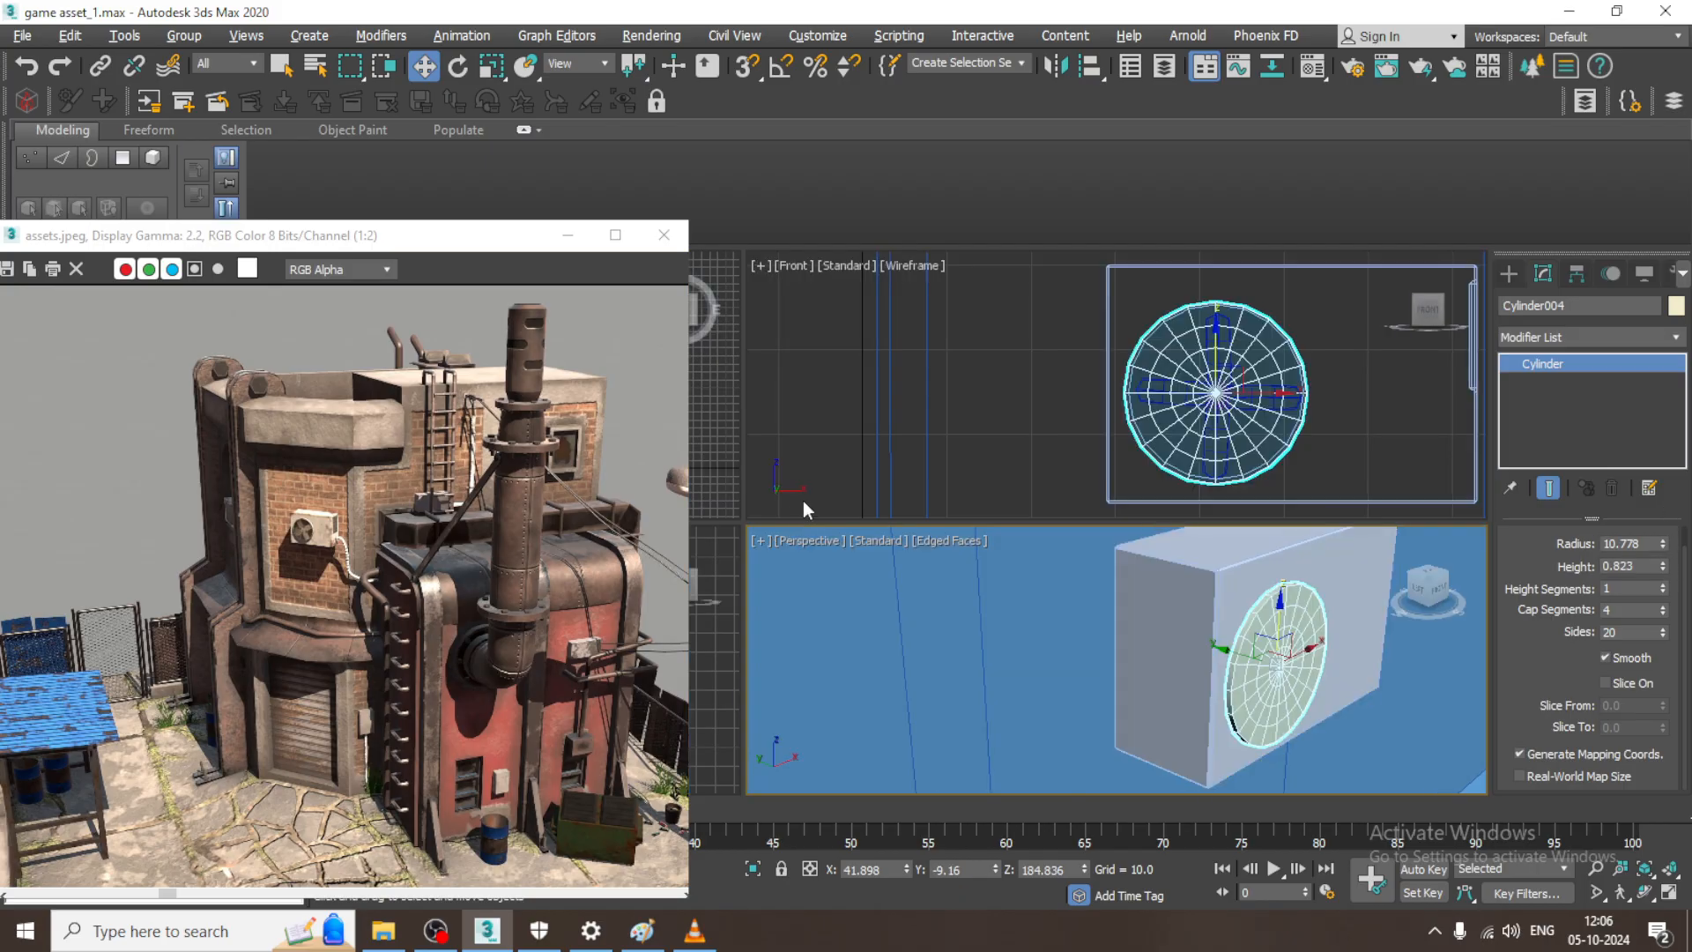
pyautogui.middleClick(712, 442)
pyautogui.press('z')
pyautogui.hotkey('alt', 'w')
pyautogui.moveTo(712, 441); pyautogui.dragTo(998, 441, button='middle')
pyautogui.scroll(2, 997, 442)
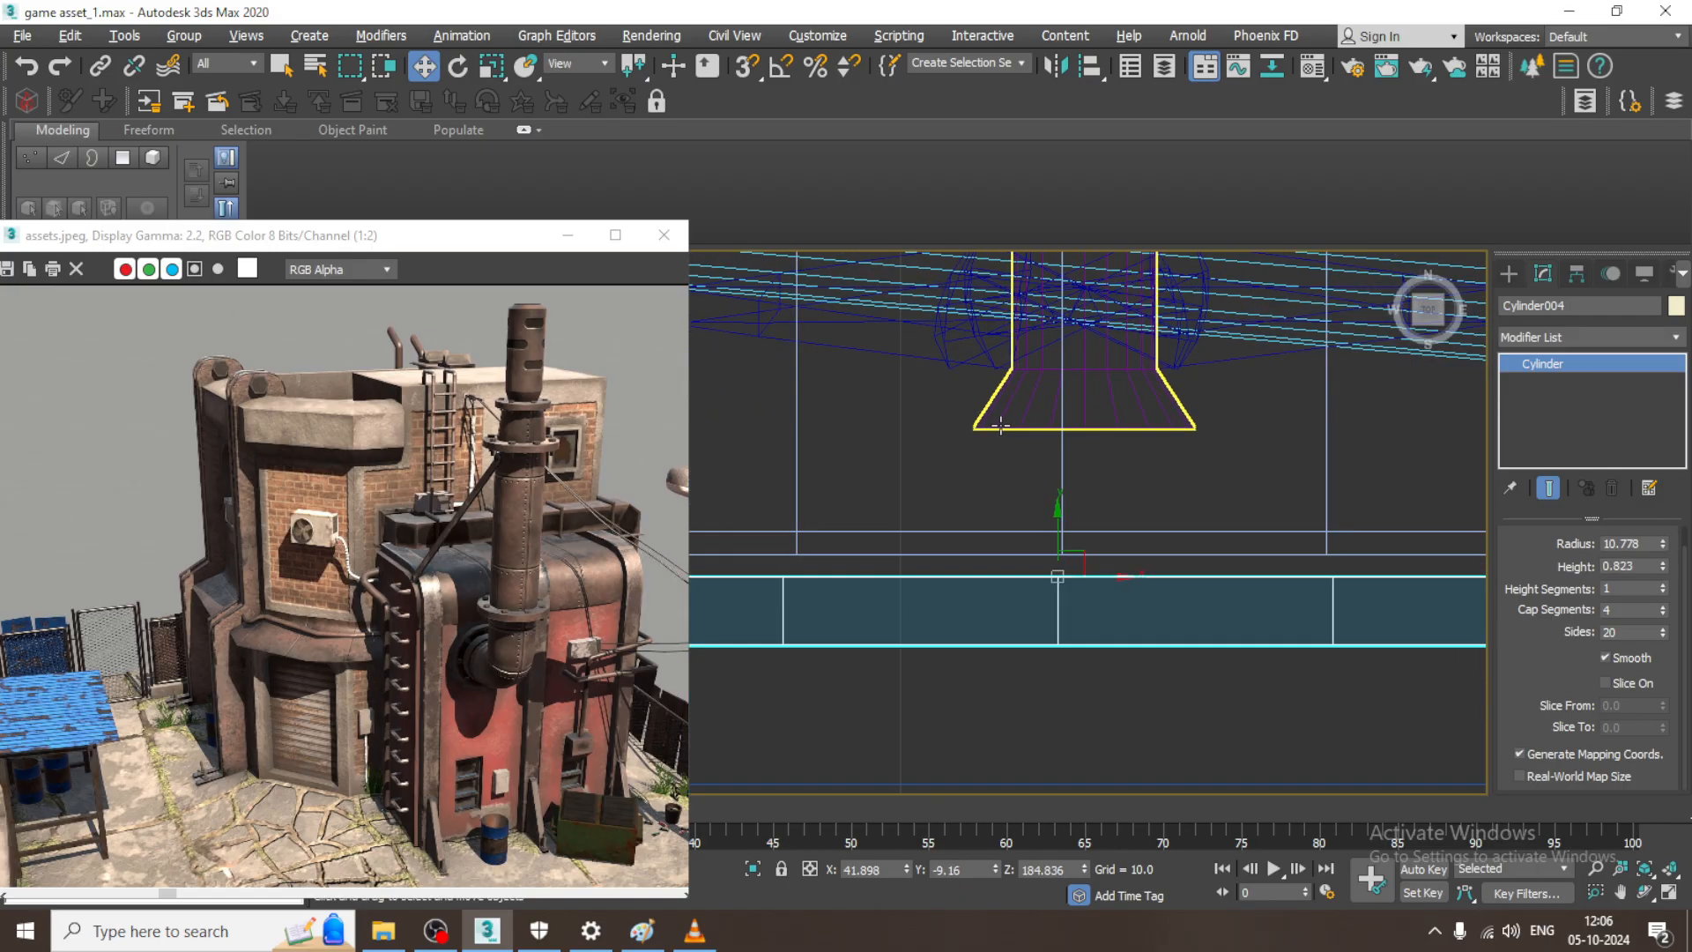
pyautogui.scroll(-7, 997, 442)
pyautogui.moveTo(1014, 429); pyautogui.dragTo(997, 495)
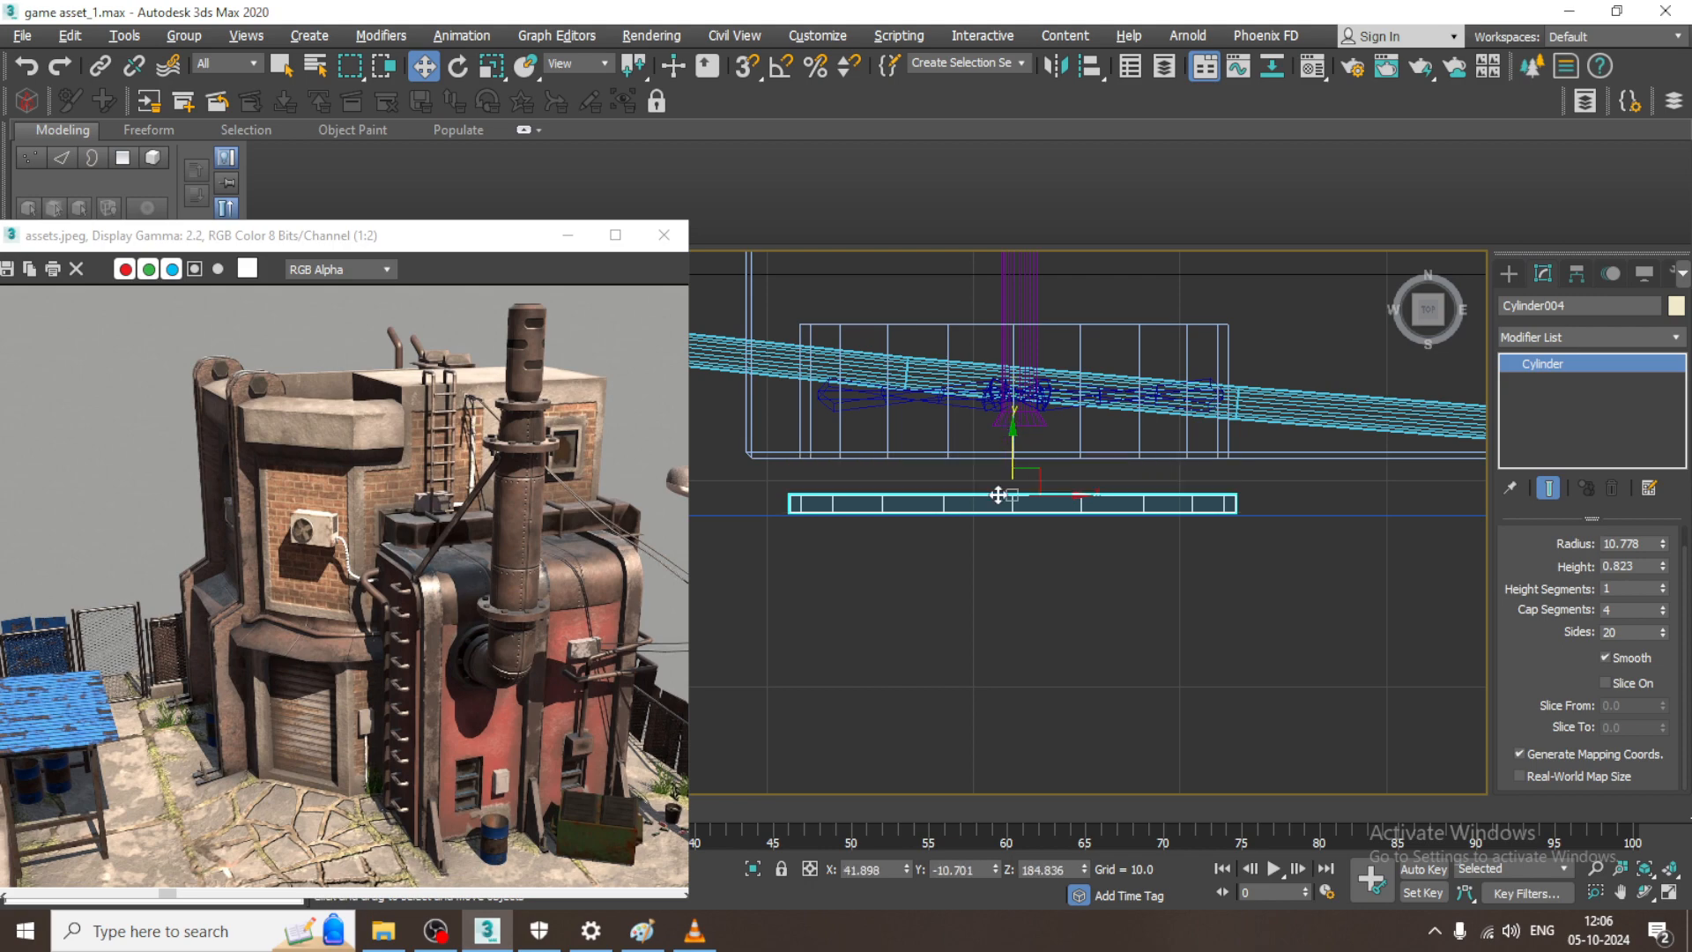
pyautogui.click(436, 932)
pyautogui.click(436, 932)
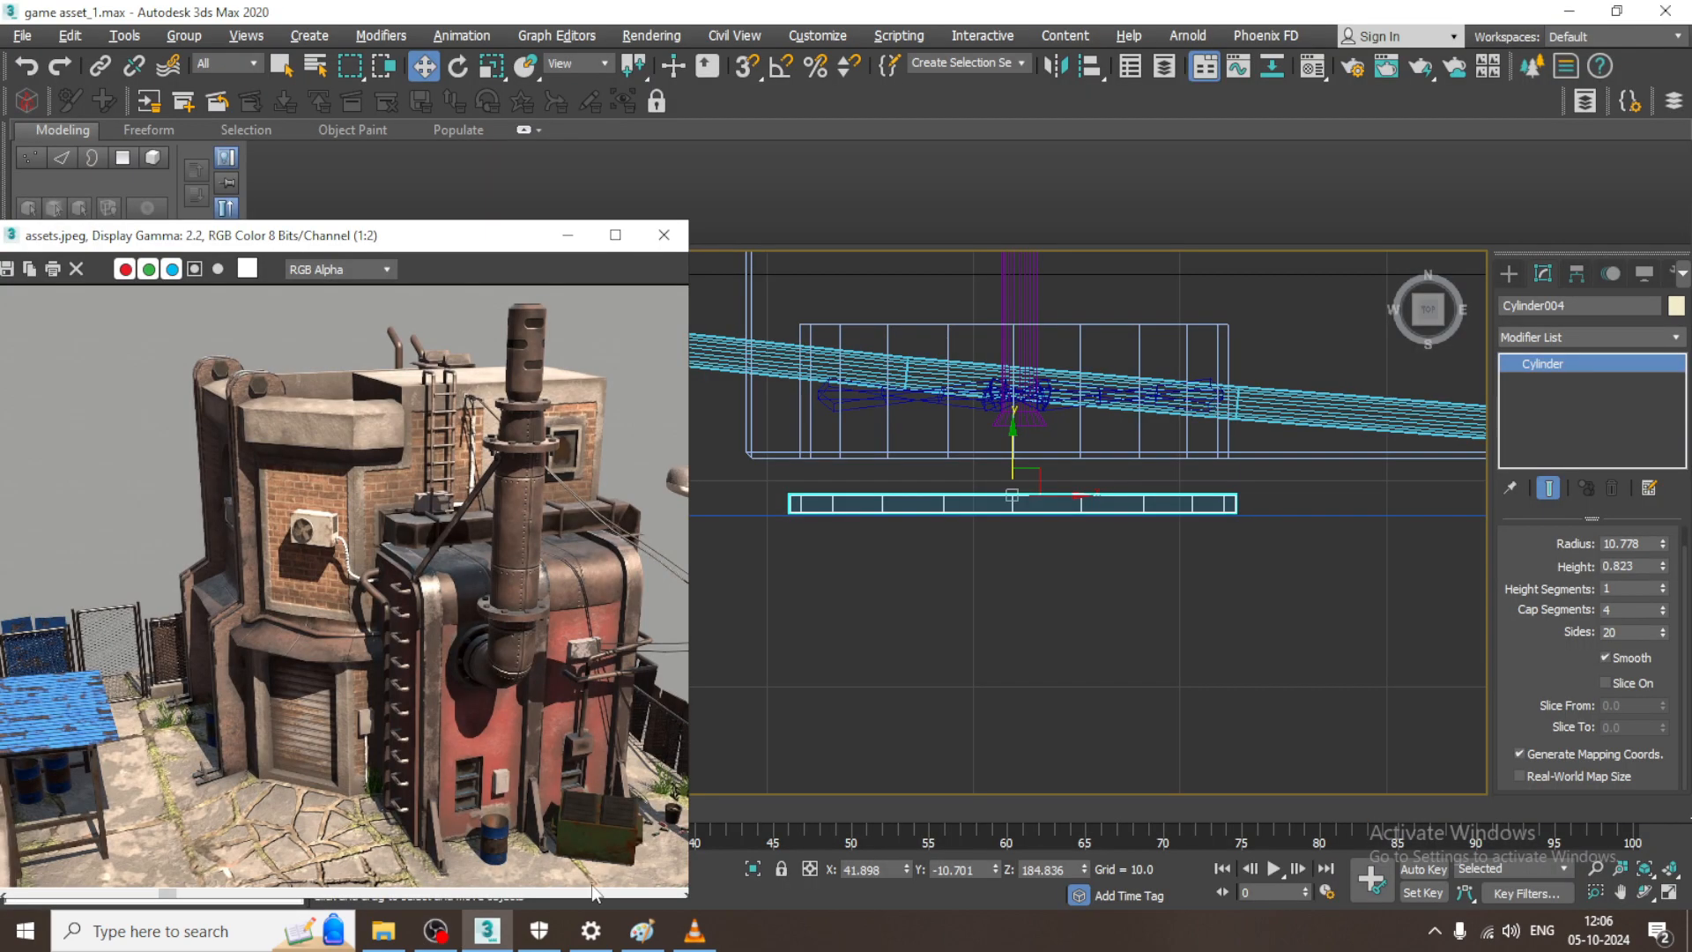
# - Convert the cylinder to an Editable Poly and delete its side and back polygons, keeping only the front cap
pyautogui.rightClick(991, 511)
pyautogui.moveTo(1104, 735)
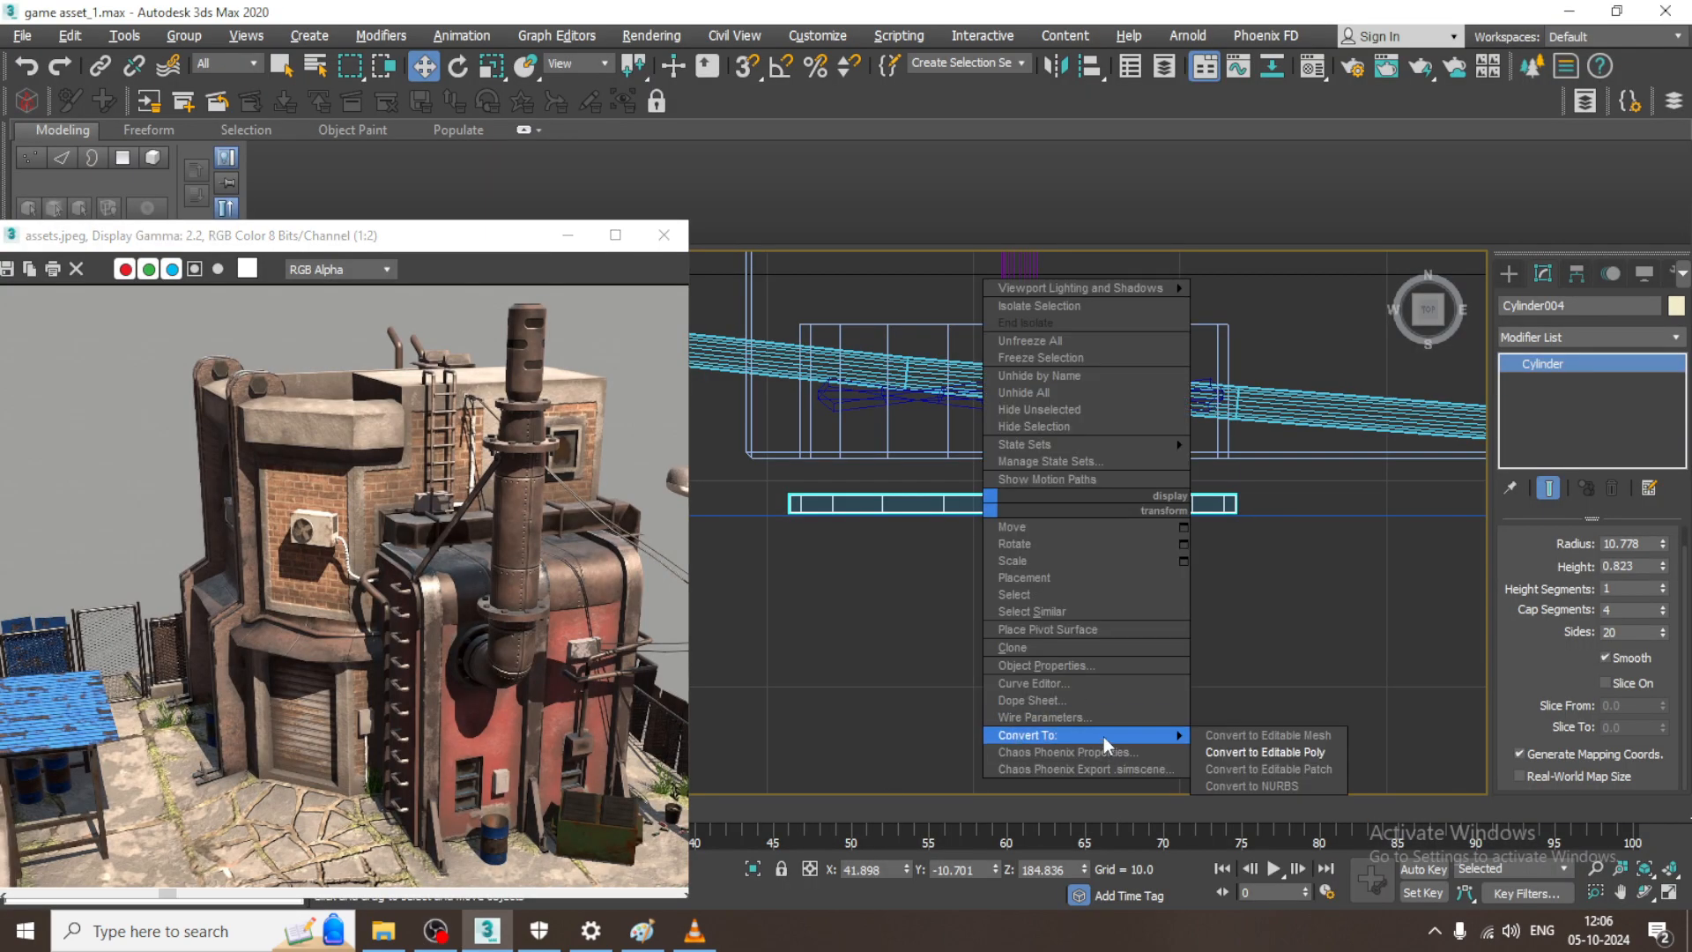
pyautogui.click(1272, 752)
pyautogui.press('4')
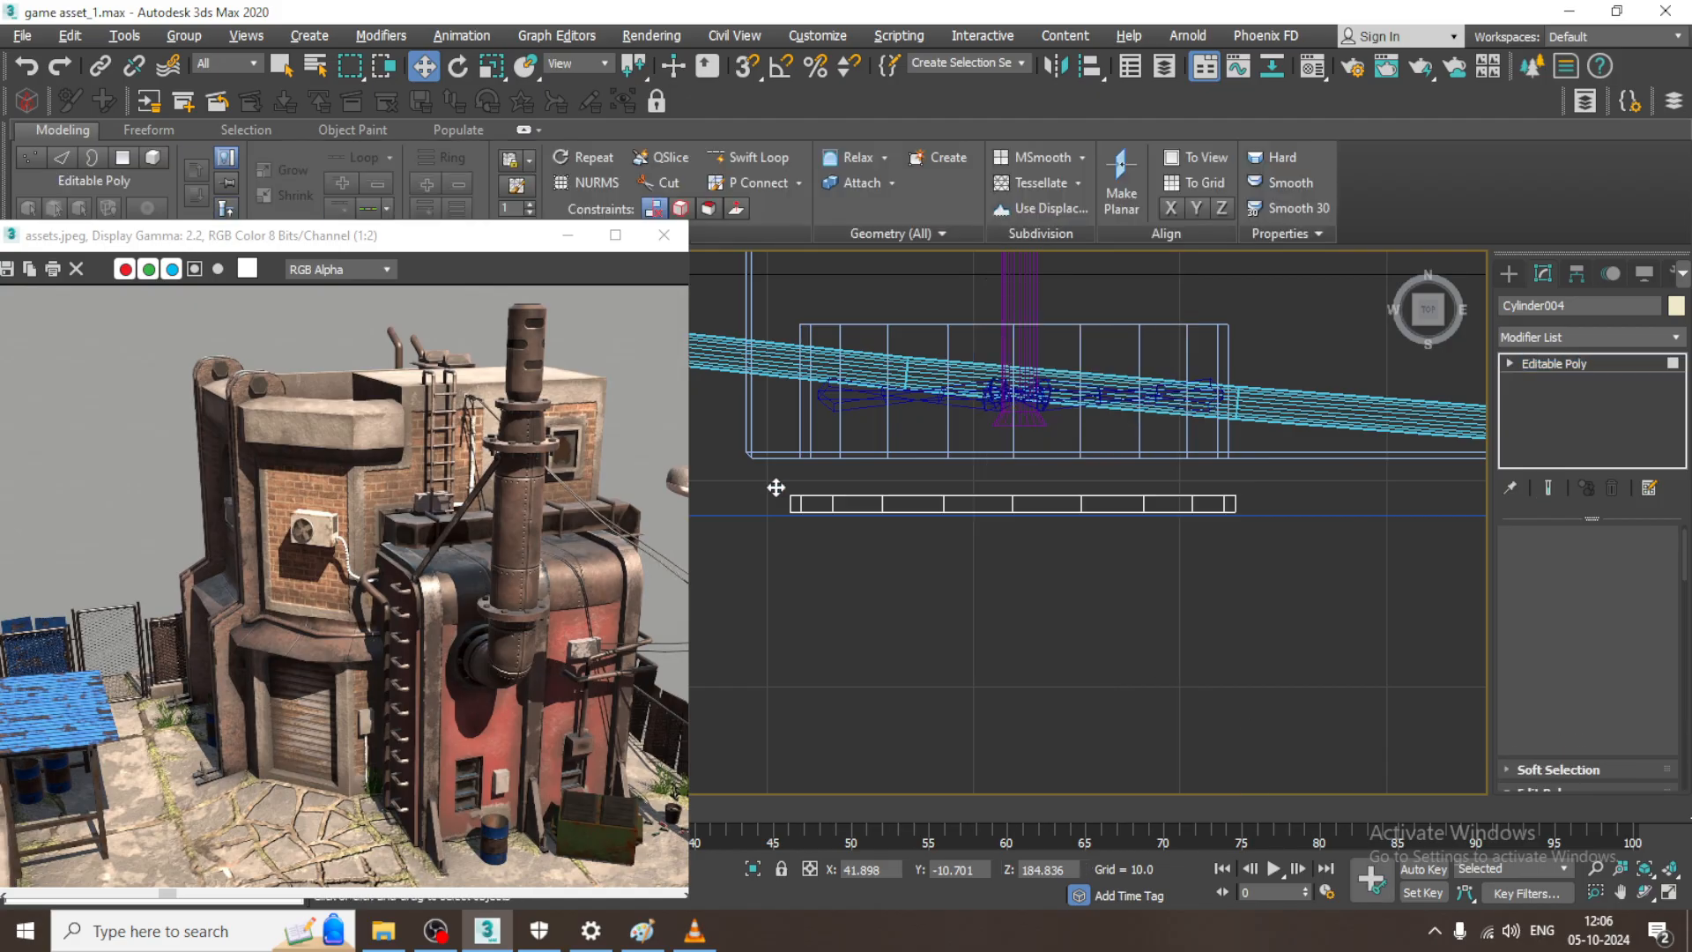
pyautogui.moveTo(1283, 501); pyautogui.dragTo(1283, 500)
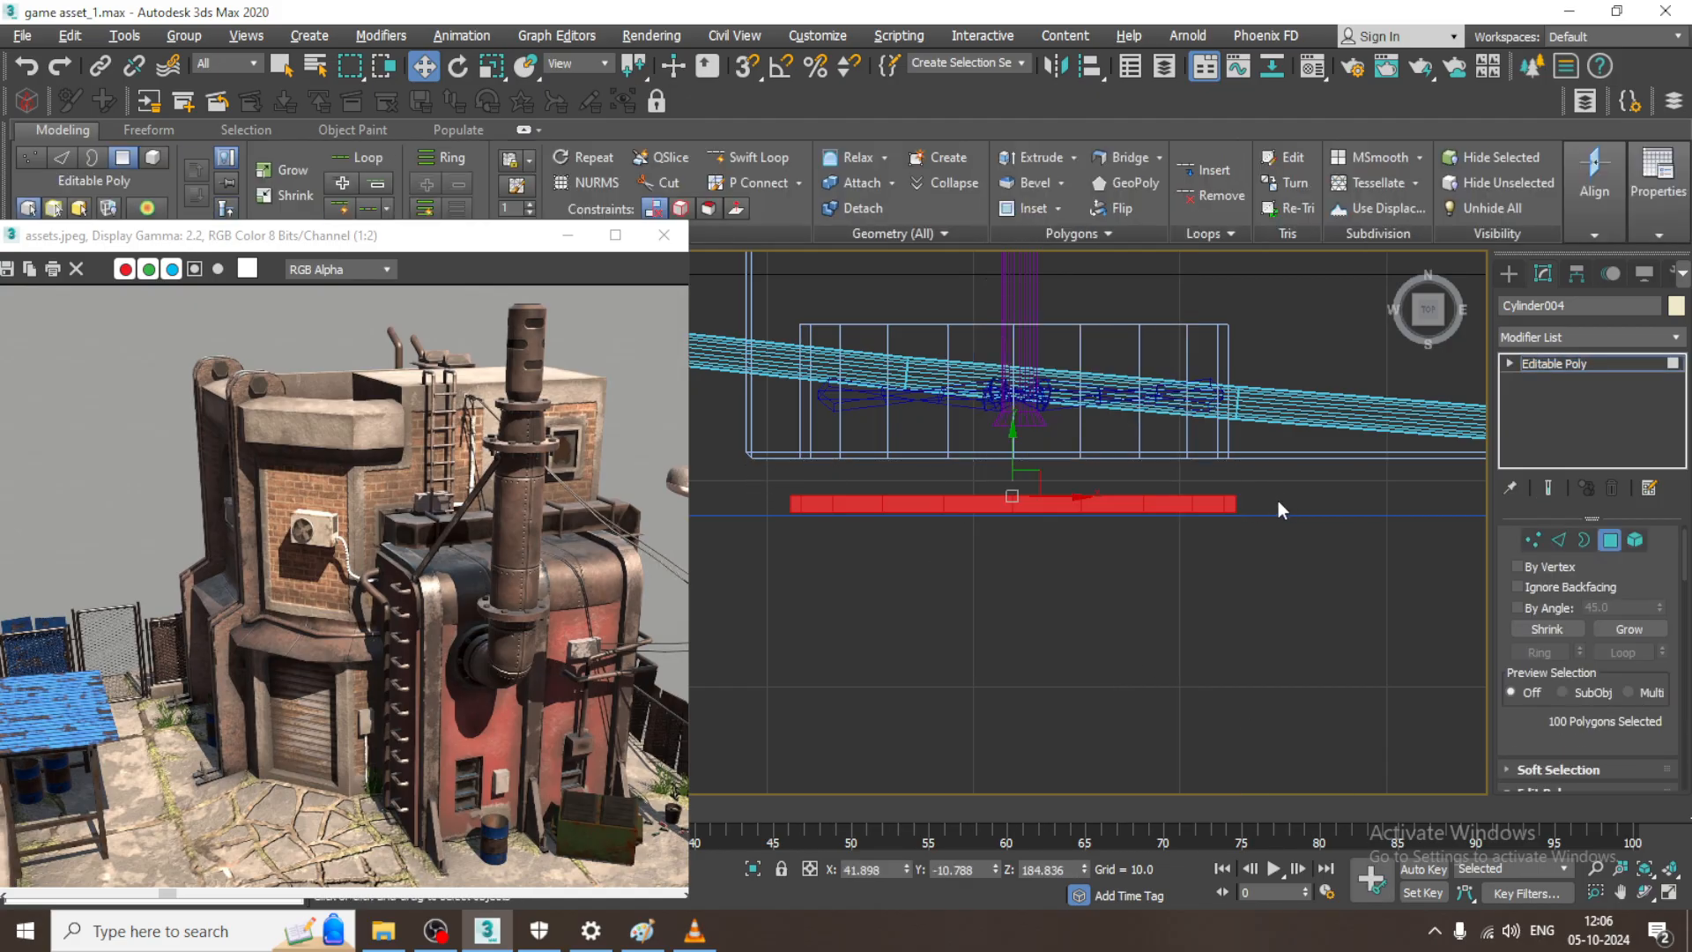
pyautogui.press('Delete')
pyautogui.click(1593, 363)
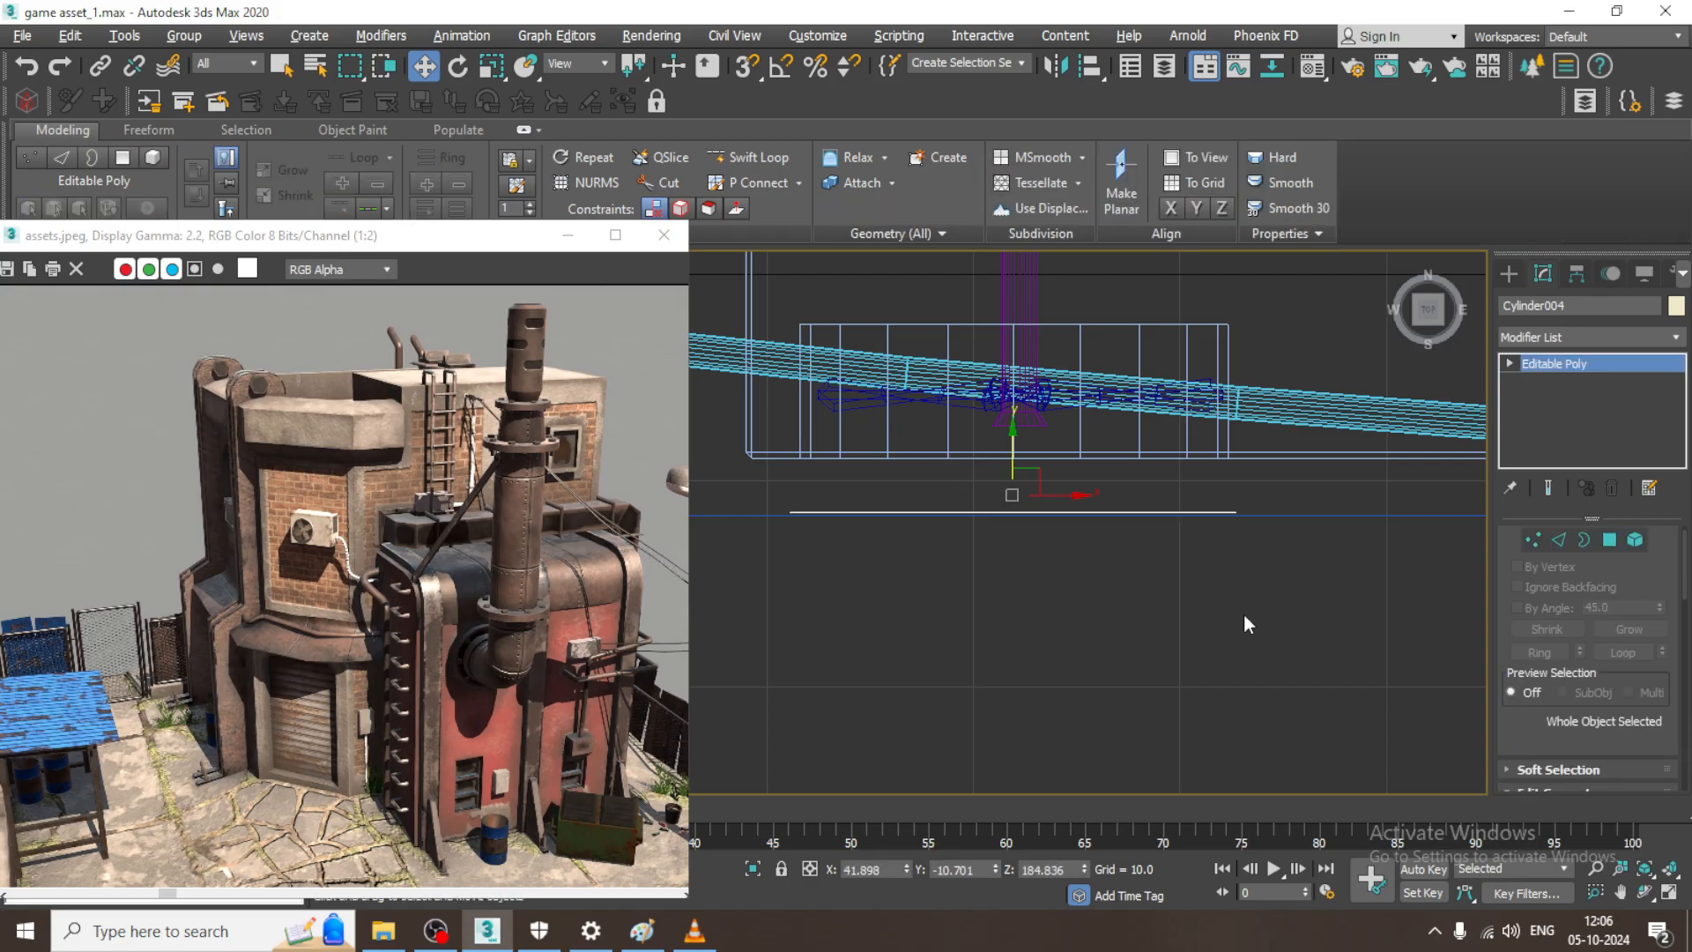
# - Select the disc's open border and extend it back towards the unit to about Y -11.01, forming a thin rim
pyautogui.click(1565, 536)
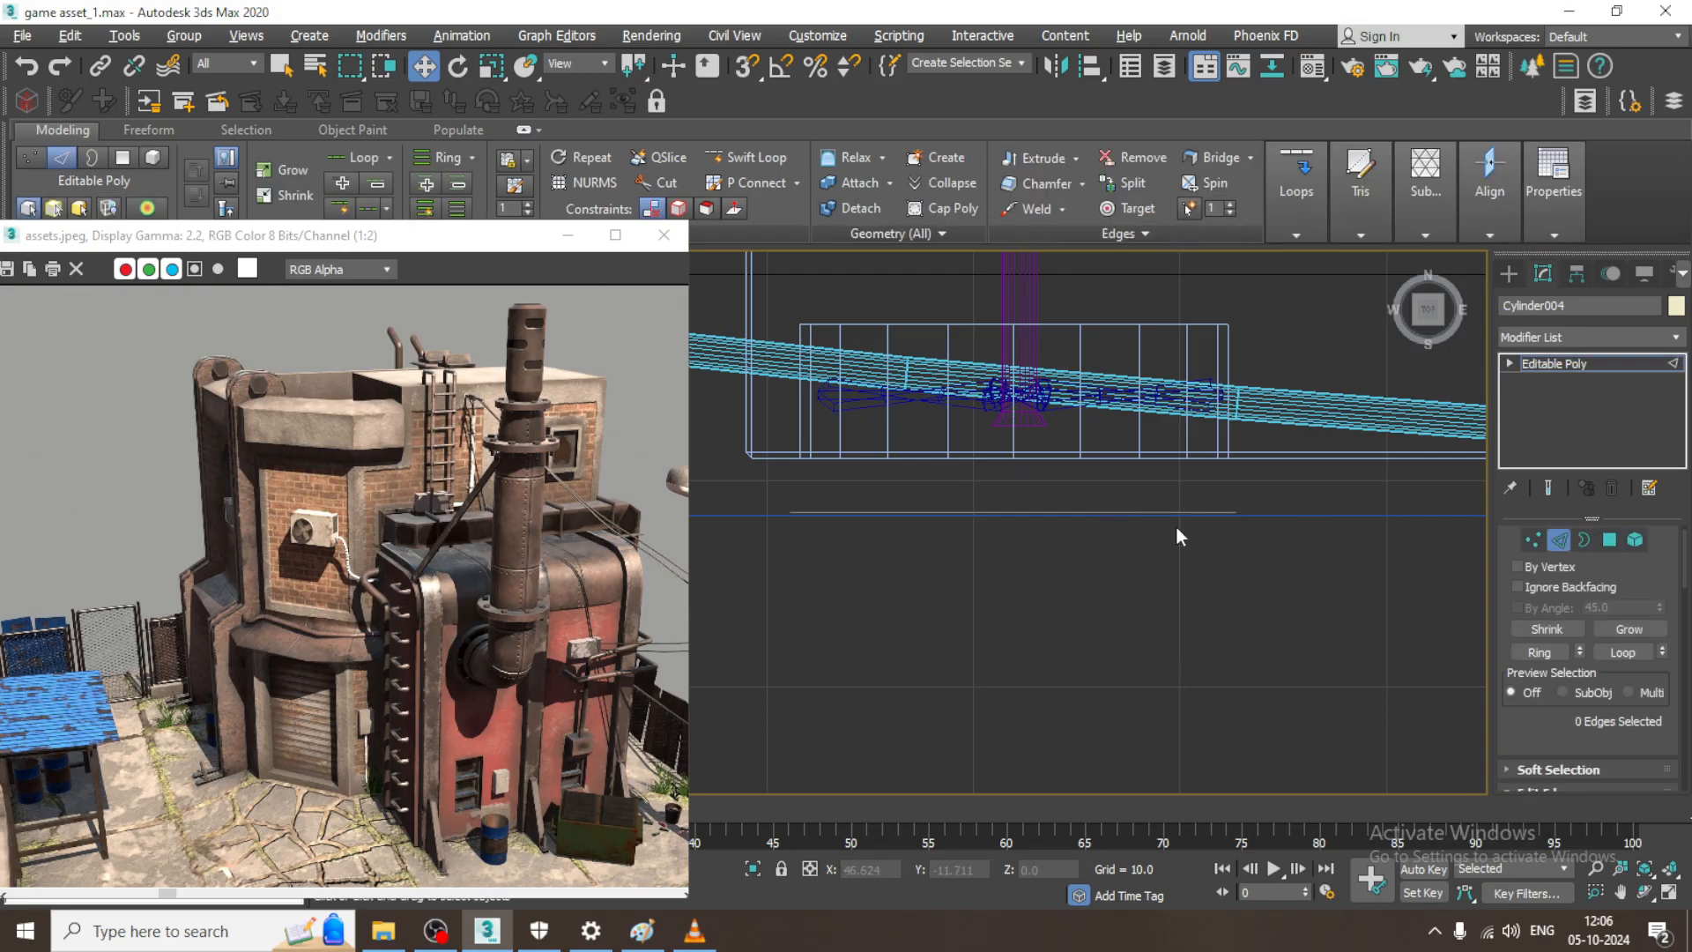
pyautogui.click(1584, 538)
pyautogui.click(1159, 511)
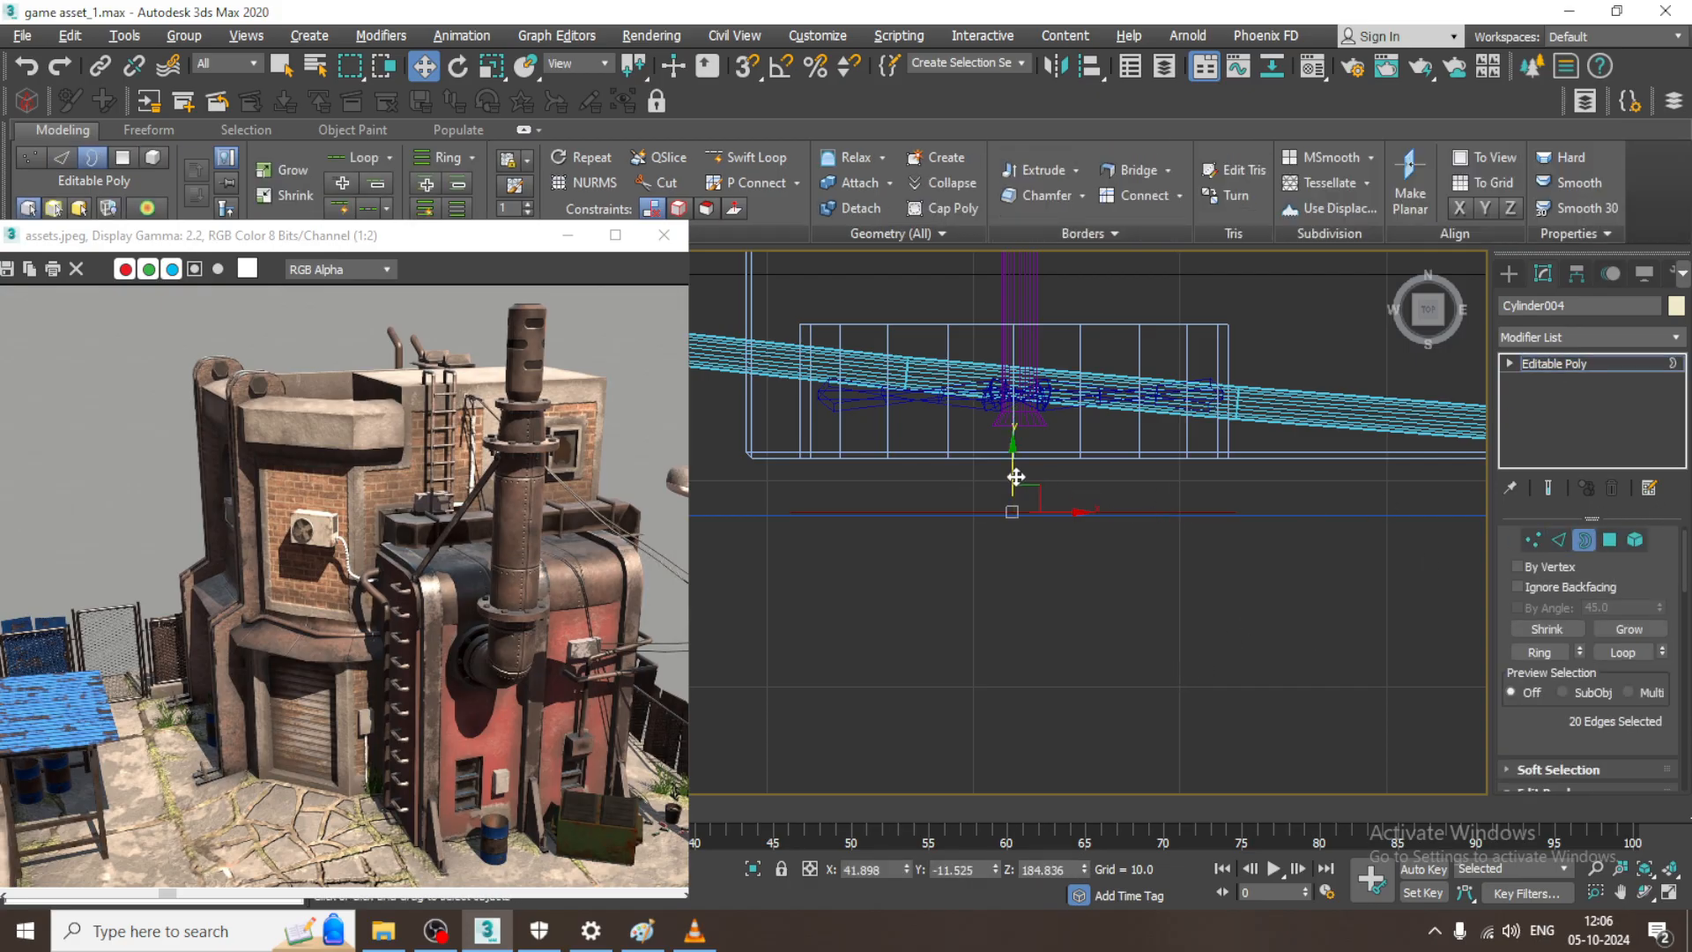
pyautogui.keyDown('shift'); pyautogui.moveTo(1016, 476); pyautogui.dragTo(1006, 456); pyautogui.keyUp('shift')
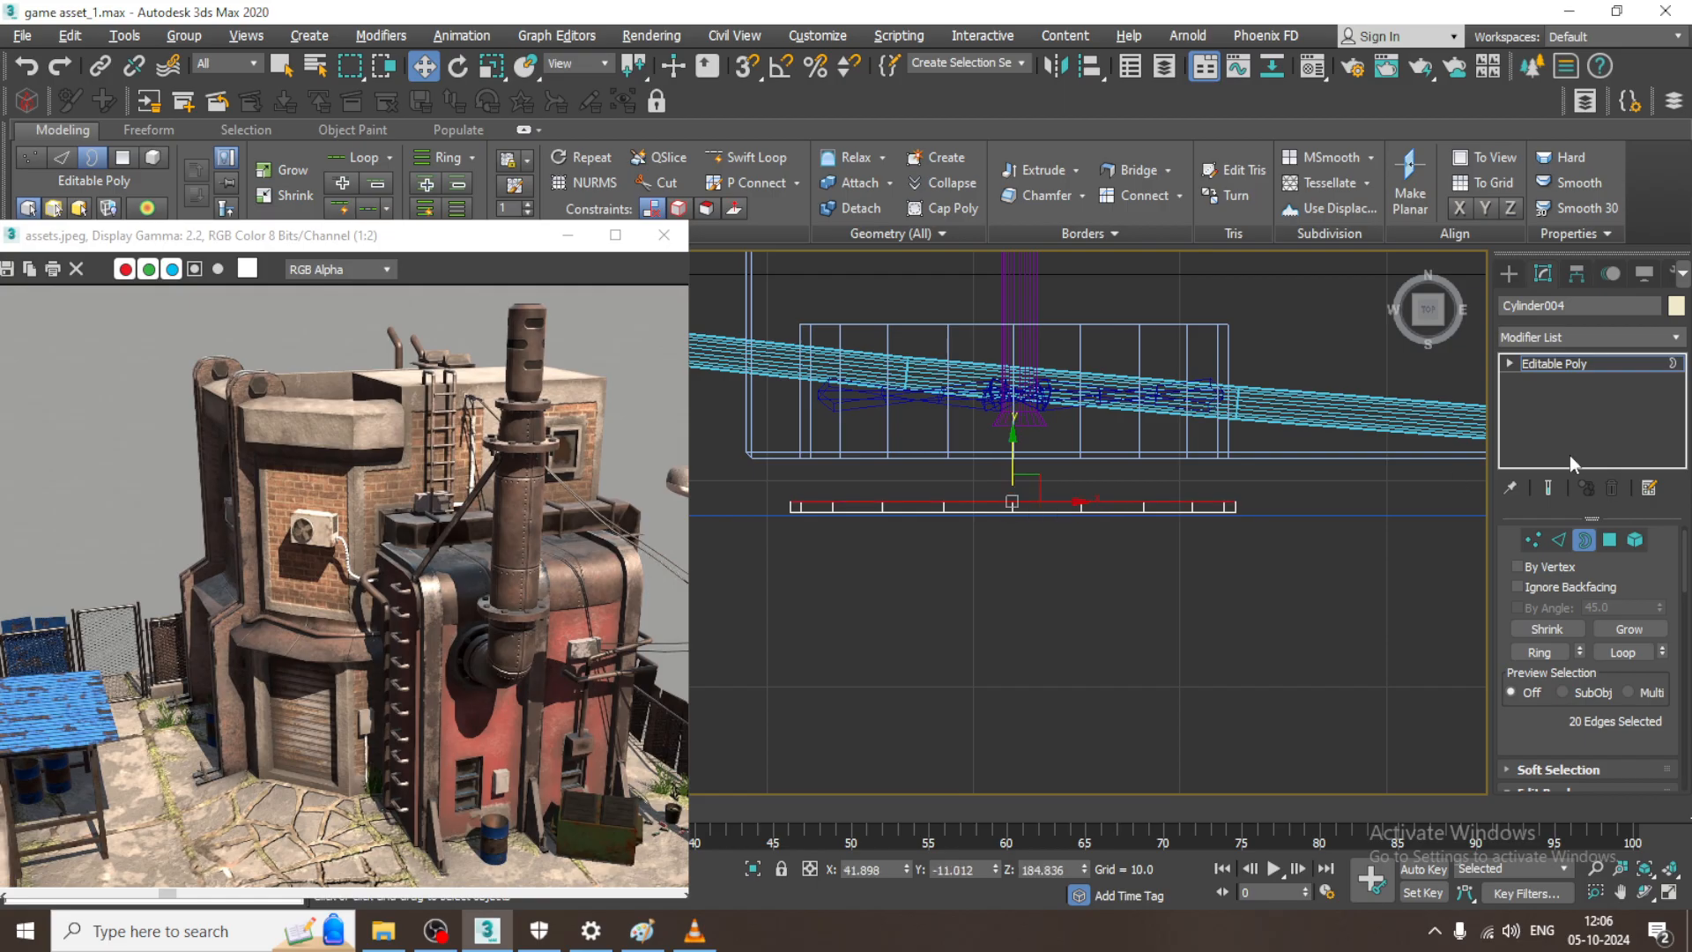
pyautogui.click(1595, 367)
# - Apply a Lattice modifier to the rimmed disc in the Perspective view
pyautogui.hotkey('alt', 'w')
pyautogui.middleClick(1242, 645)
pyautogui.hotkey('alt', 'w')
pyautogui.keyDown('alt'); pyautogui.moveTo(1227, 630); pyautogui.dragTo(1382, 534, button='middle'); pyautogui.keyUp('alt')
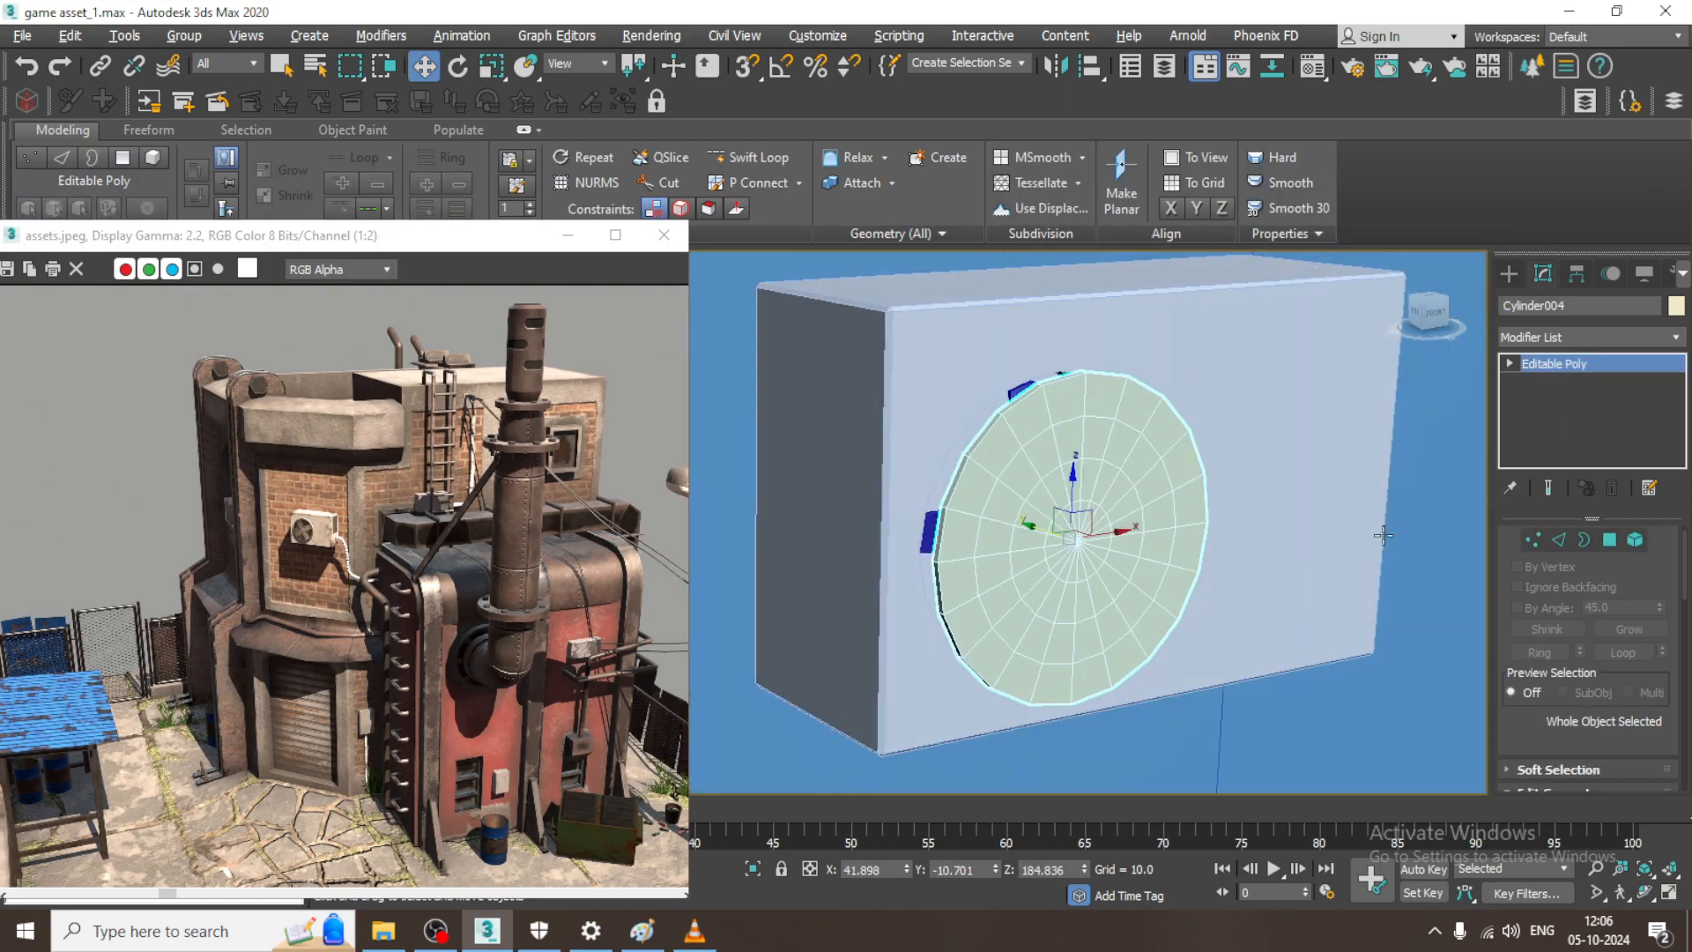
pyautogui.click(1613, 362)
pyautogui.click(1624, 361)
pyautogui.click(1621, 339)
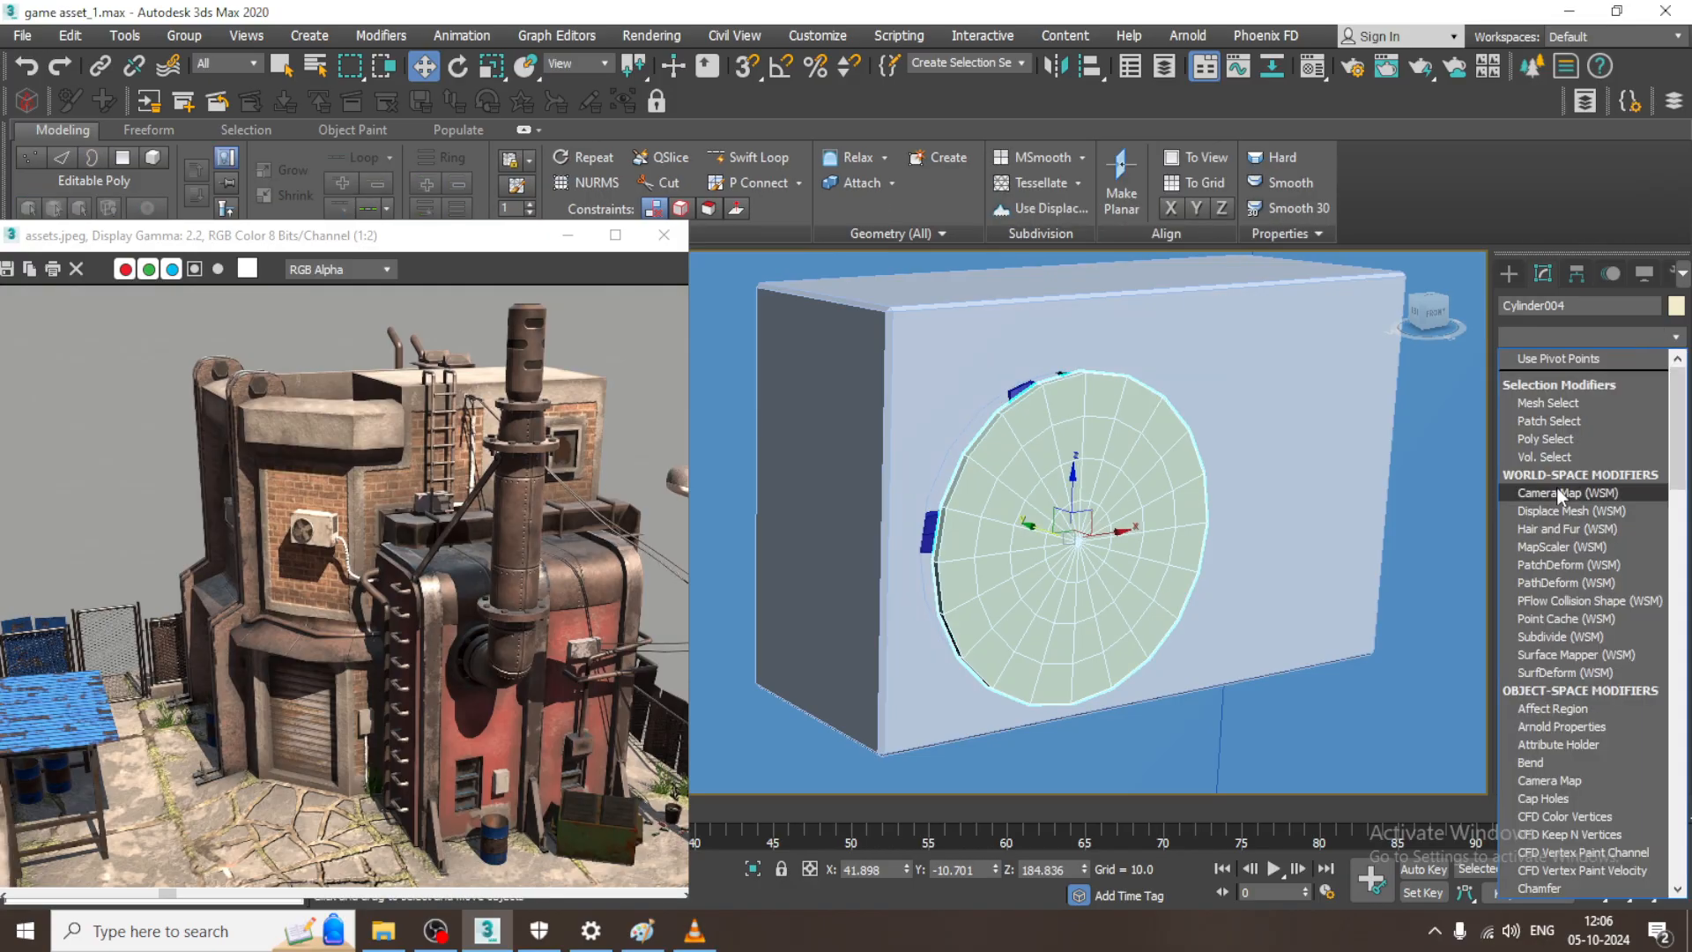
pyautogui.press('l')
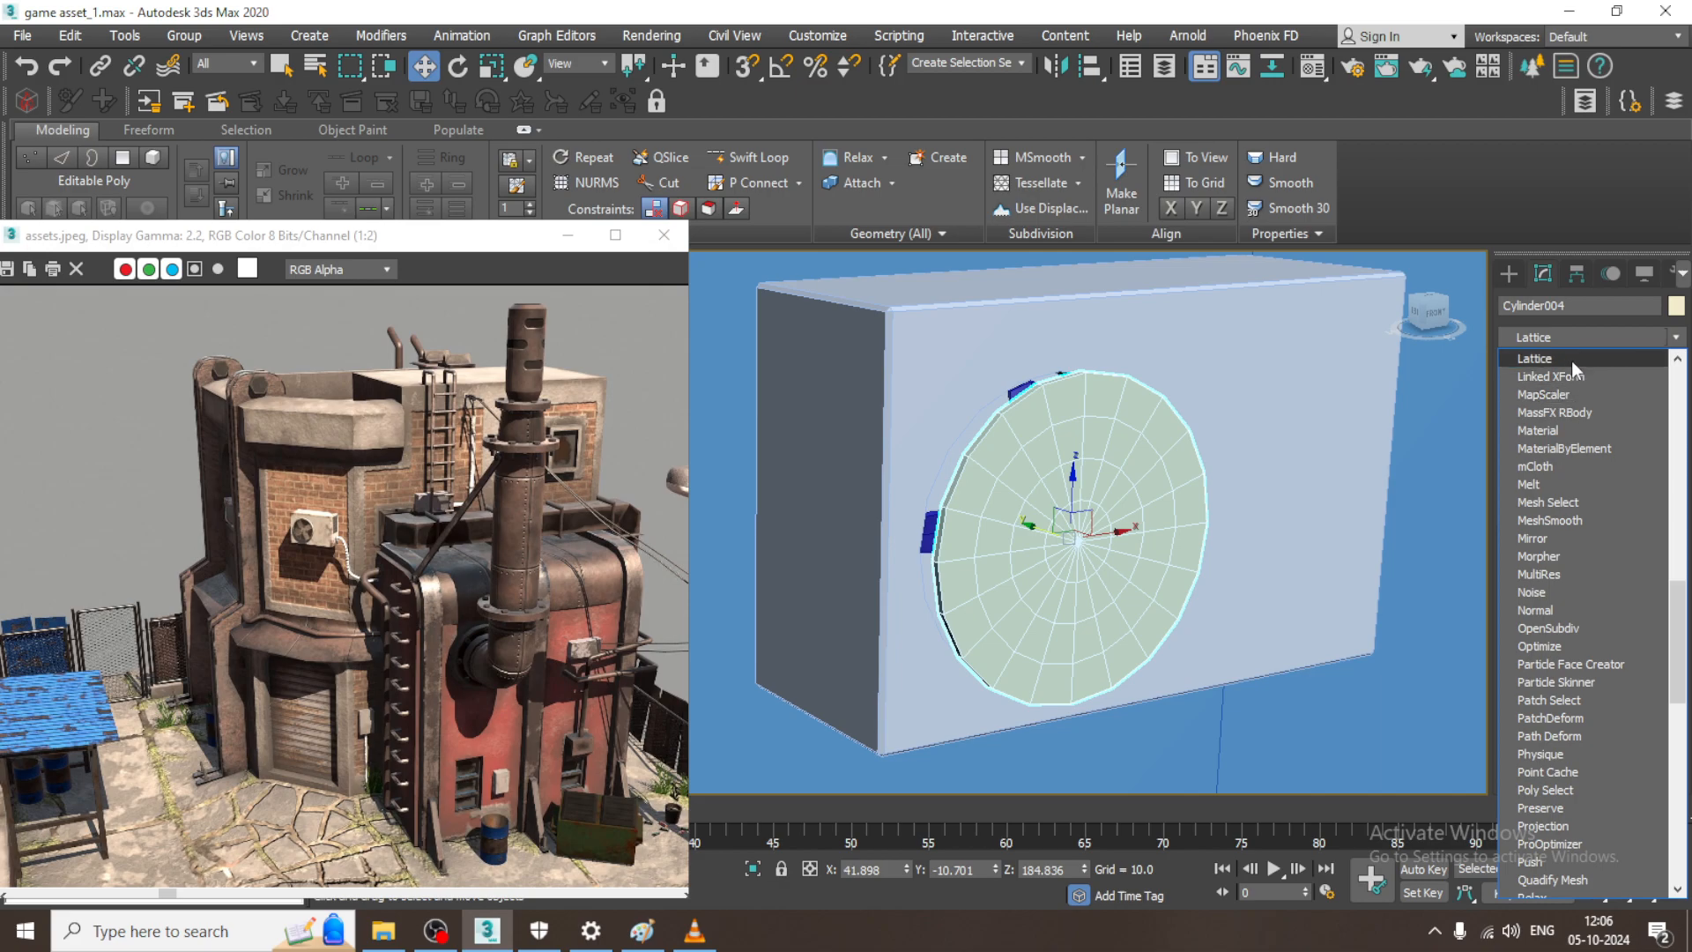
pyautogui.click(1572, 360)
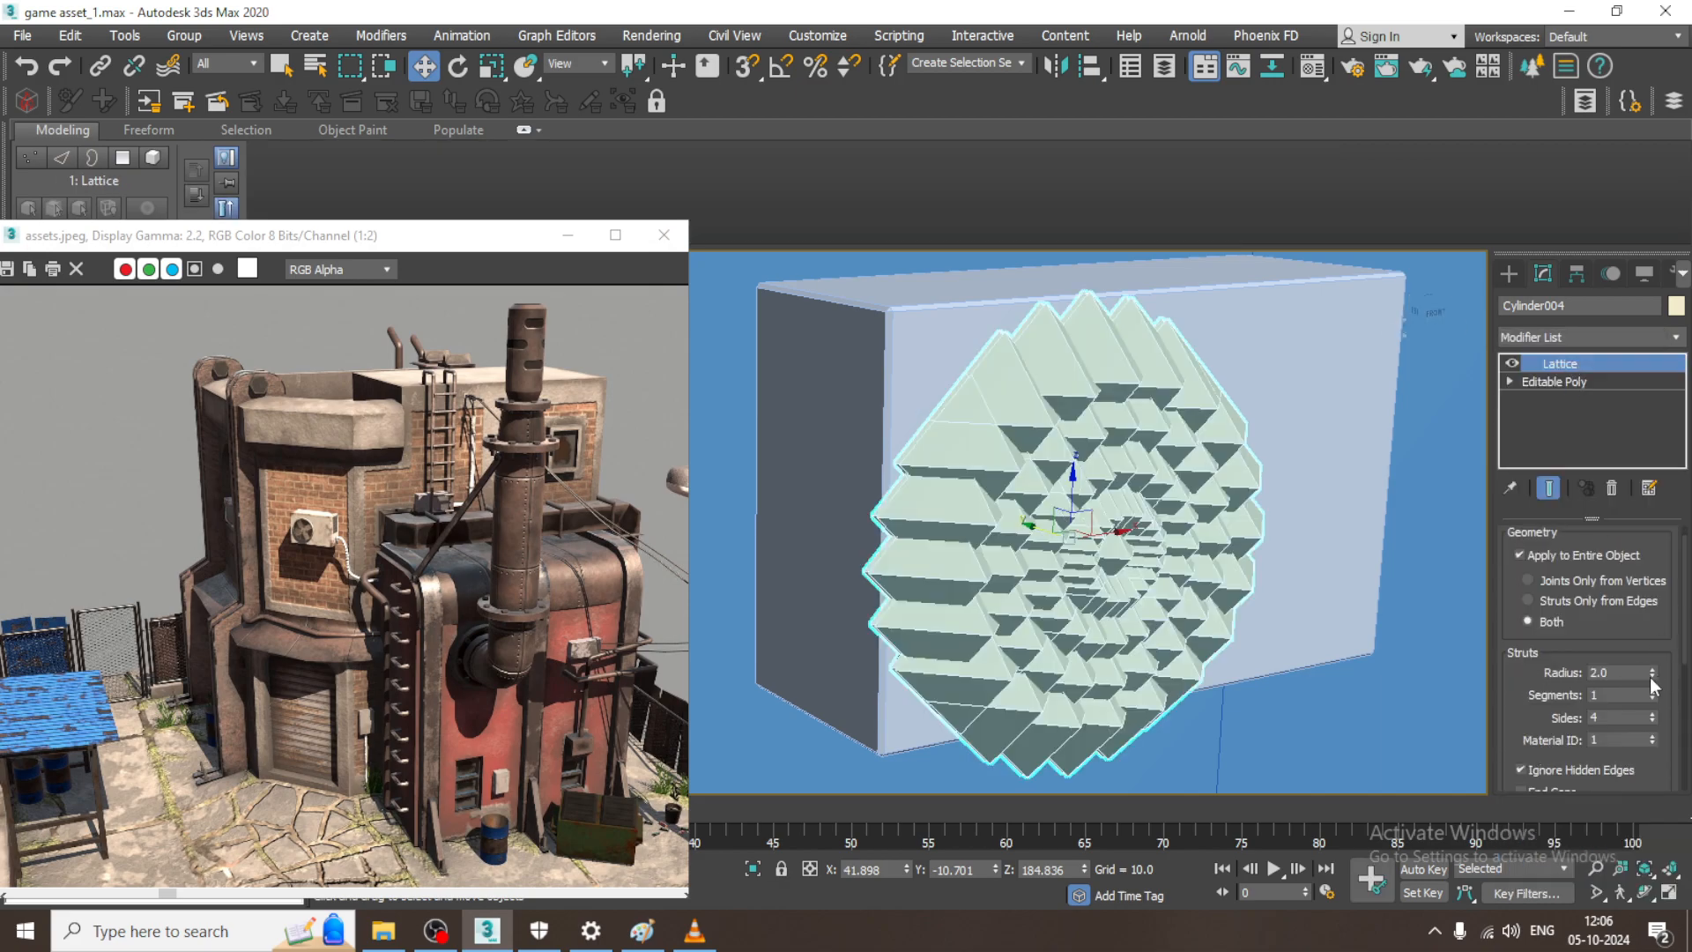
# - Reduce the lattice strut radius to 0.5
pyautogui.moveTo(1645, 650); pyautogui.dragTo(1621, 370)
pyautogui.moveTo(1650, 631); pyautogui.dragTo(1655, 638)
pyautogui.scroll(4, 1657, 656)
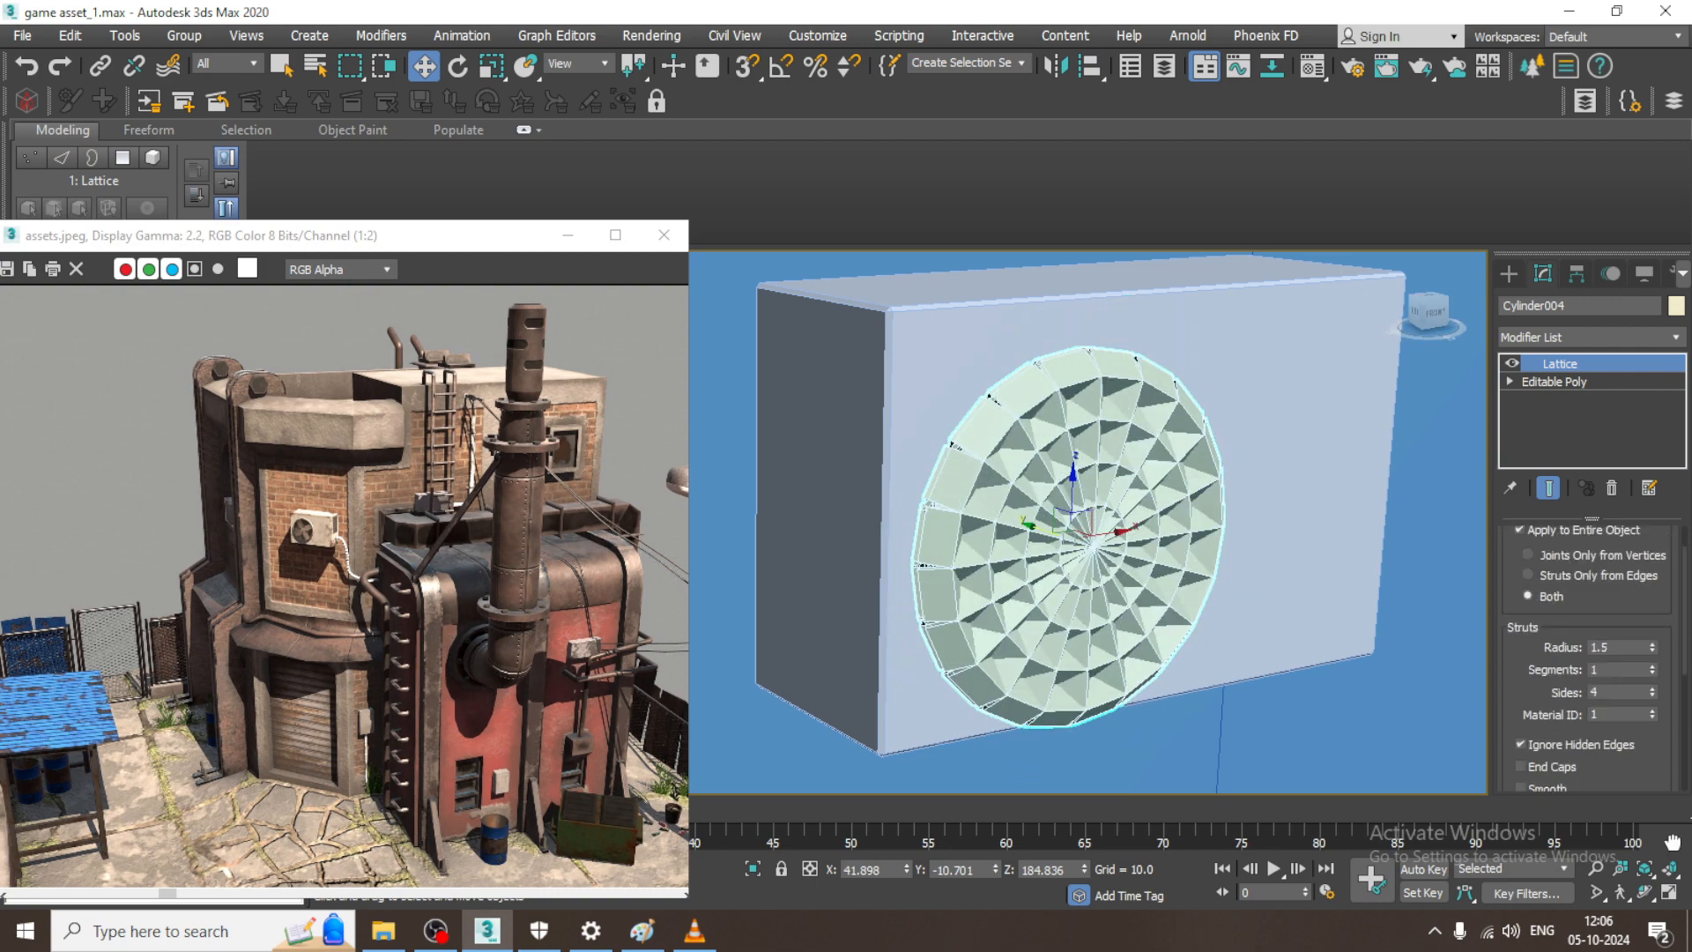
pyautogui.moveTo(1653, 705); pyautogui.dragTo(1653, 705)
pyautogui.click(1653, 692)
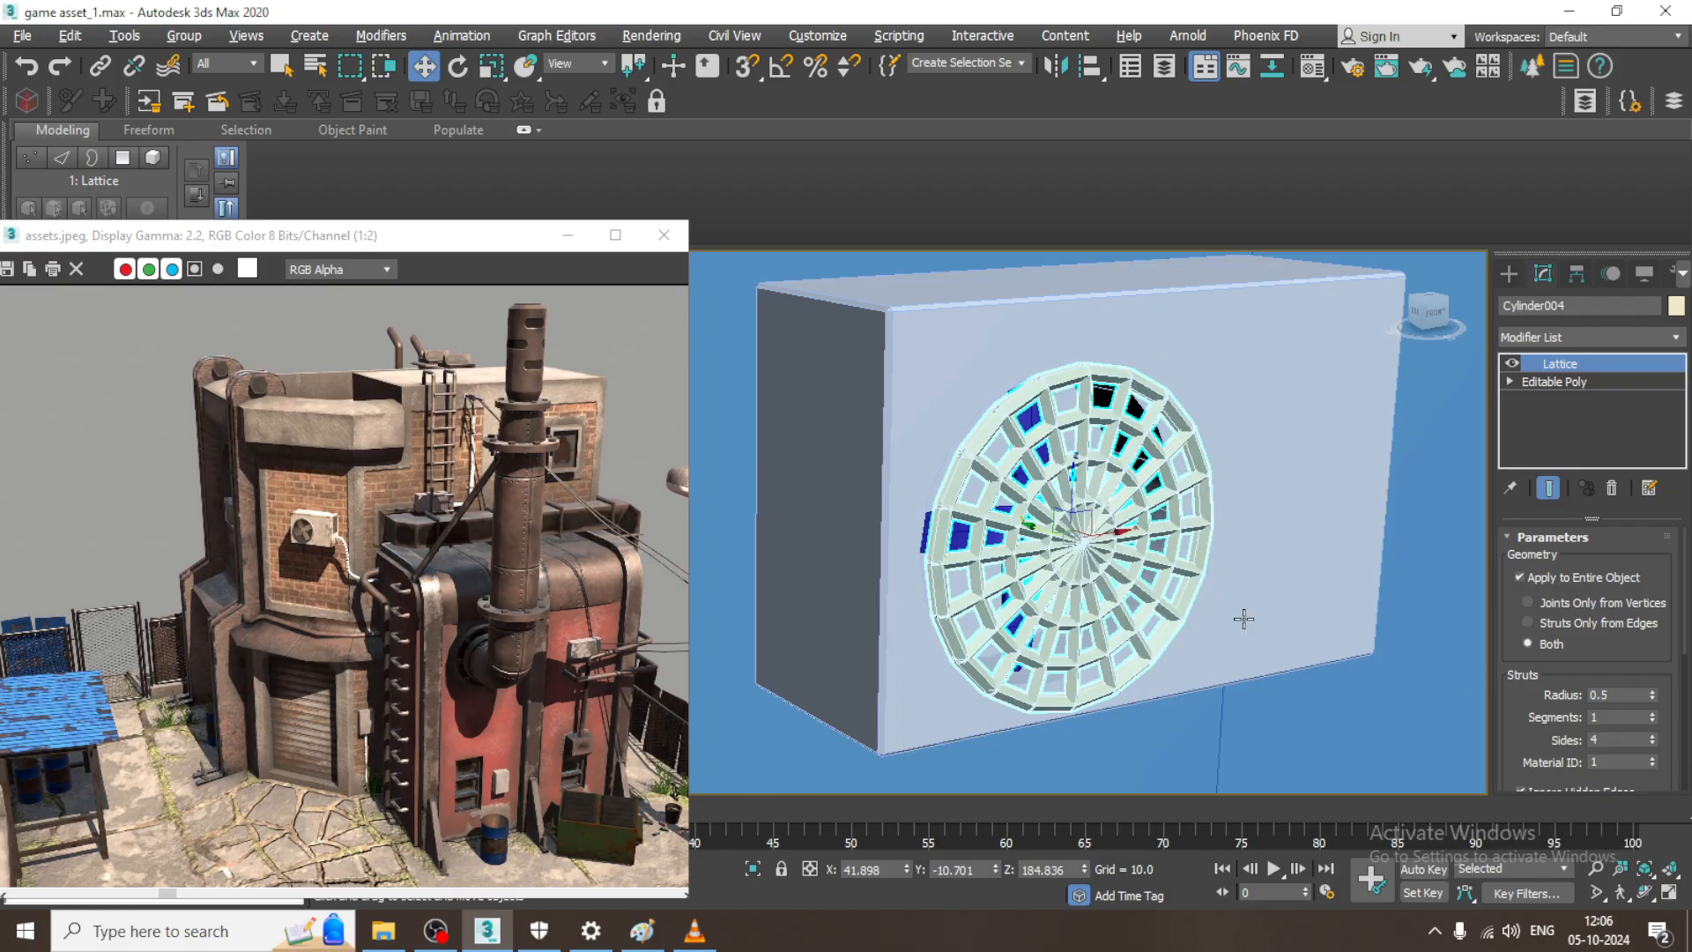
# - Try strut radii of 0.02 and 0.52 on the lattice grille
pyautogui.scroll(5, 1238, 617)
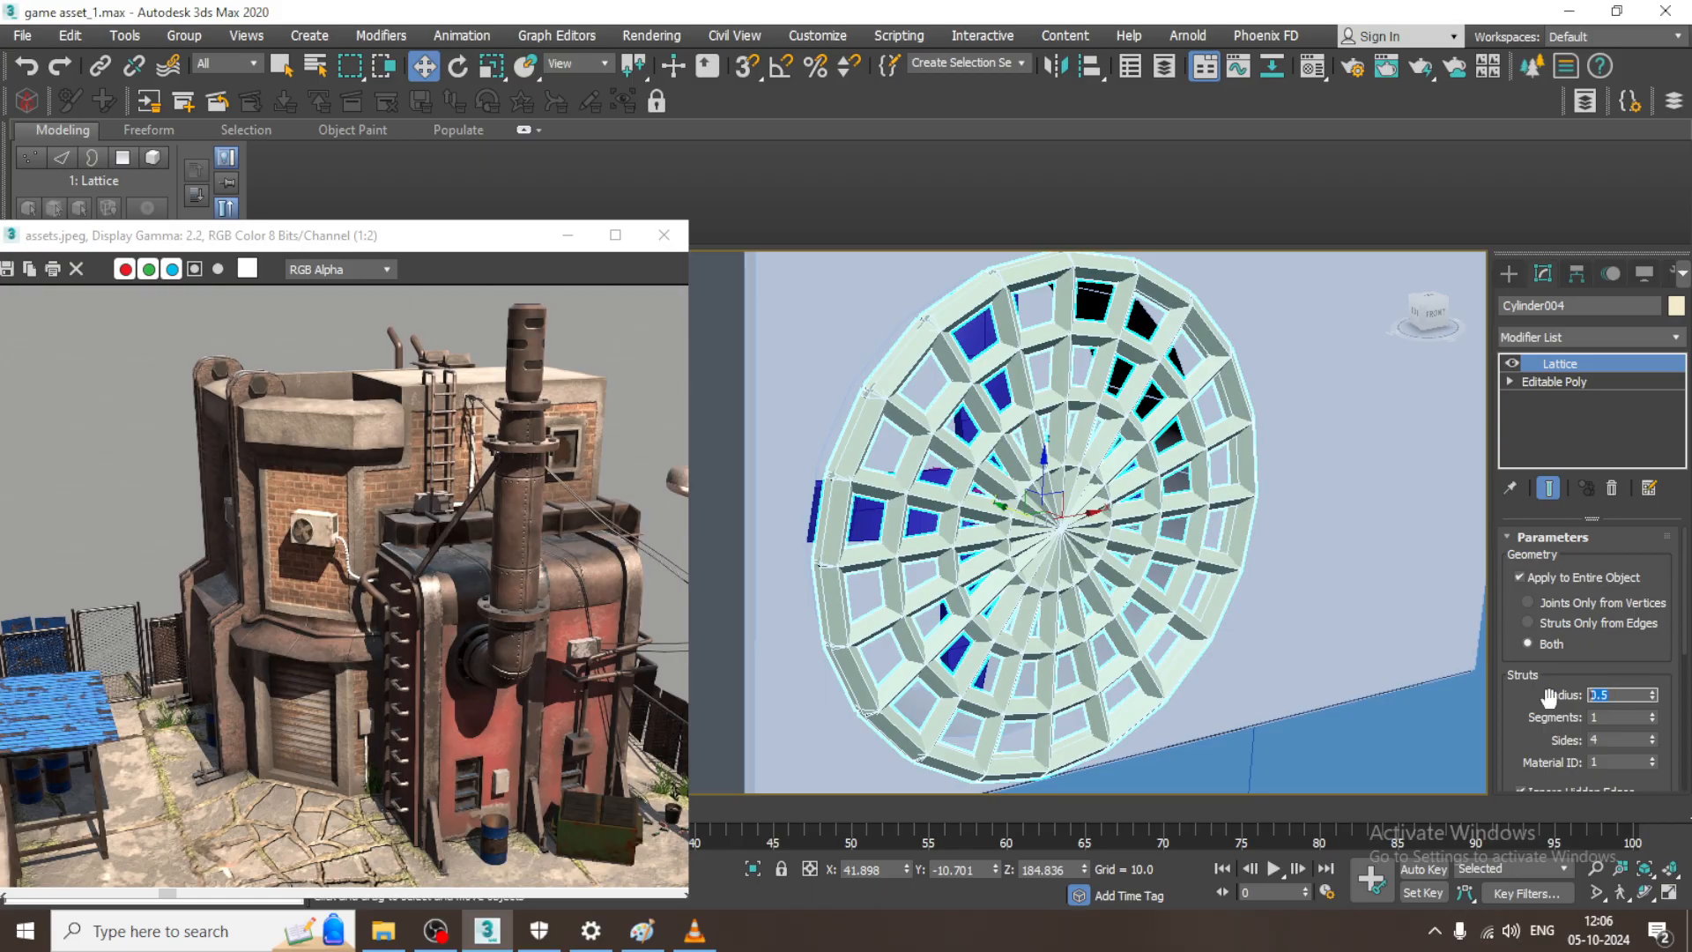
pyautogui.write('2')
pyautogui.press('Return')
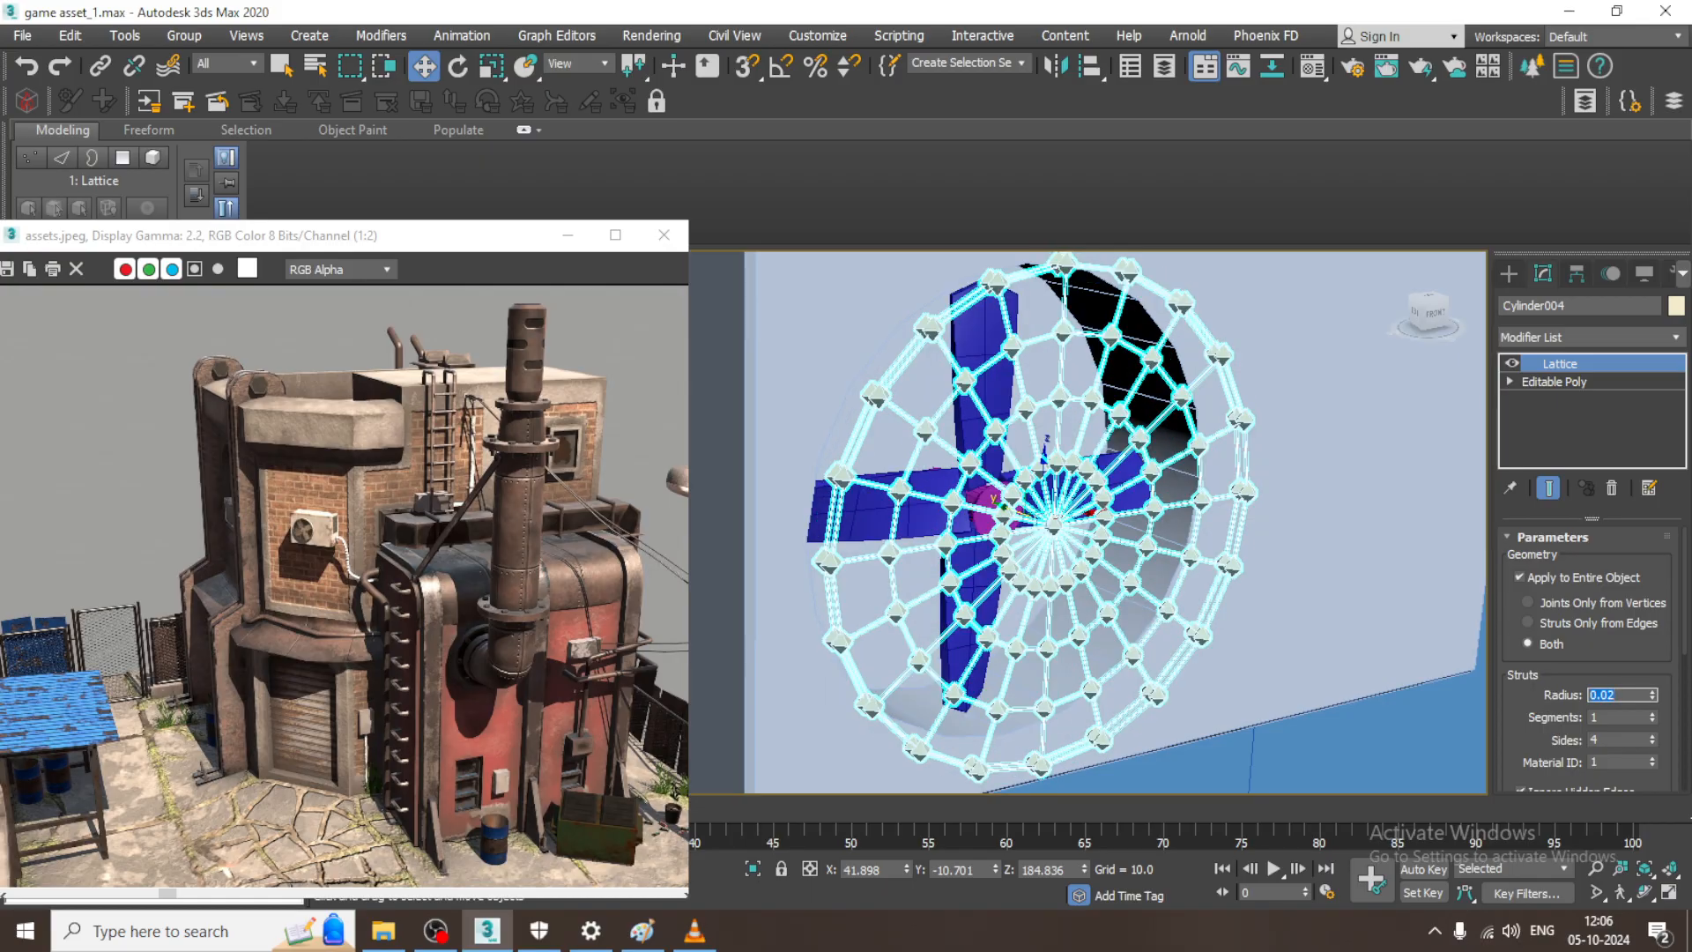
pyautogui.keyDown('alt'); pyautogui.moveTo(890, 540); pyautogui.dragTo(951, 534, button='middle'); pyautogui.keyUp('alt')
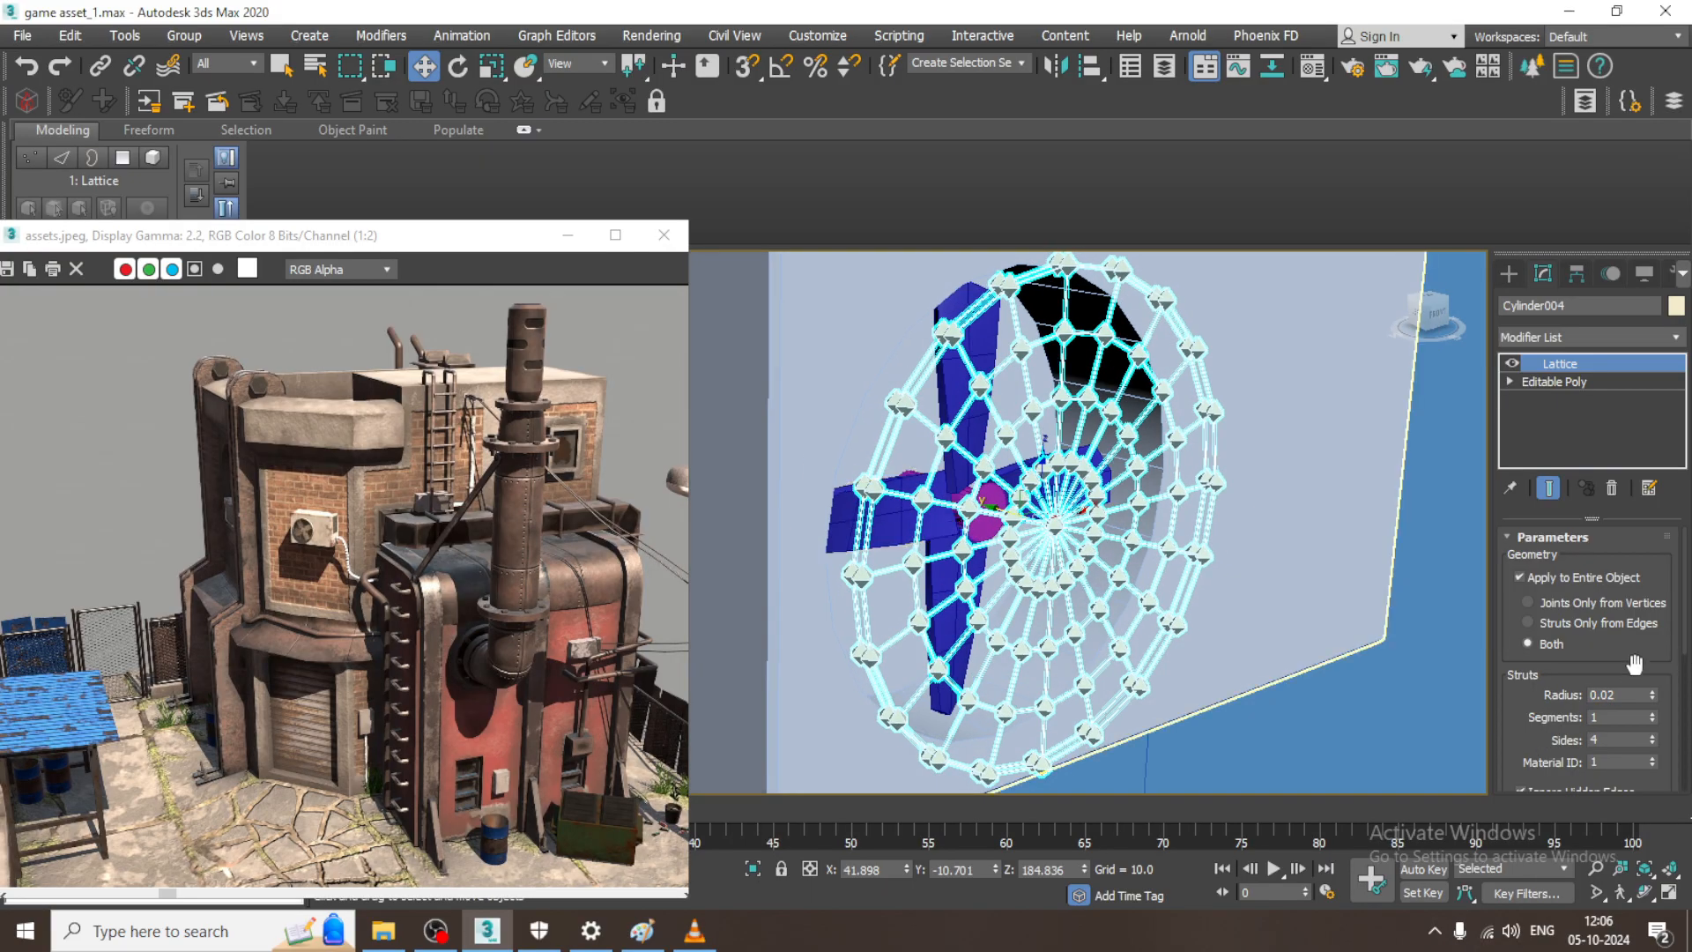
pyautogui.click(1650, 692)
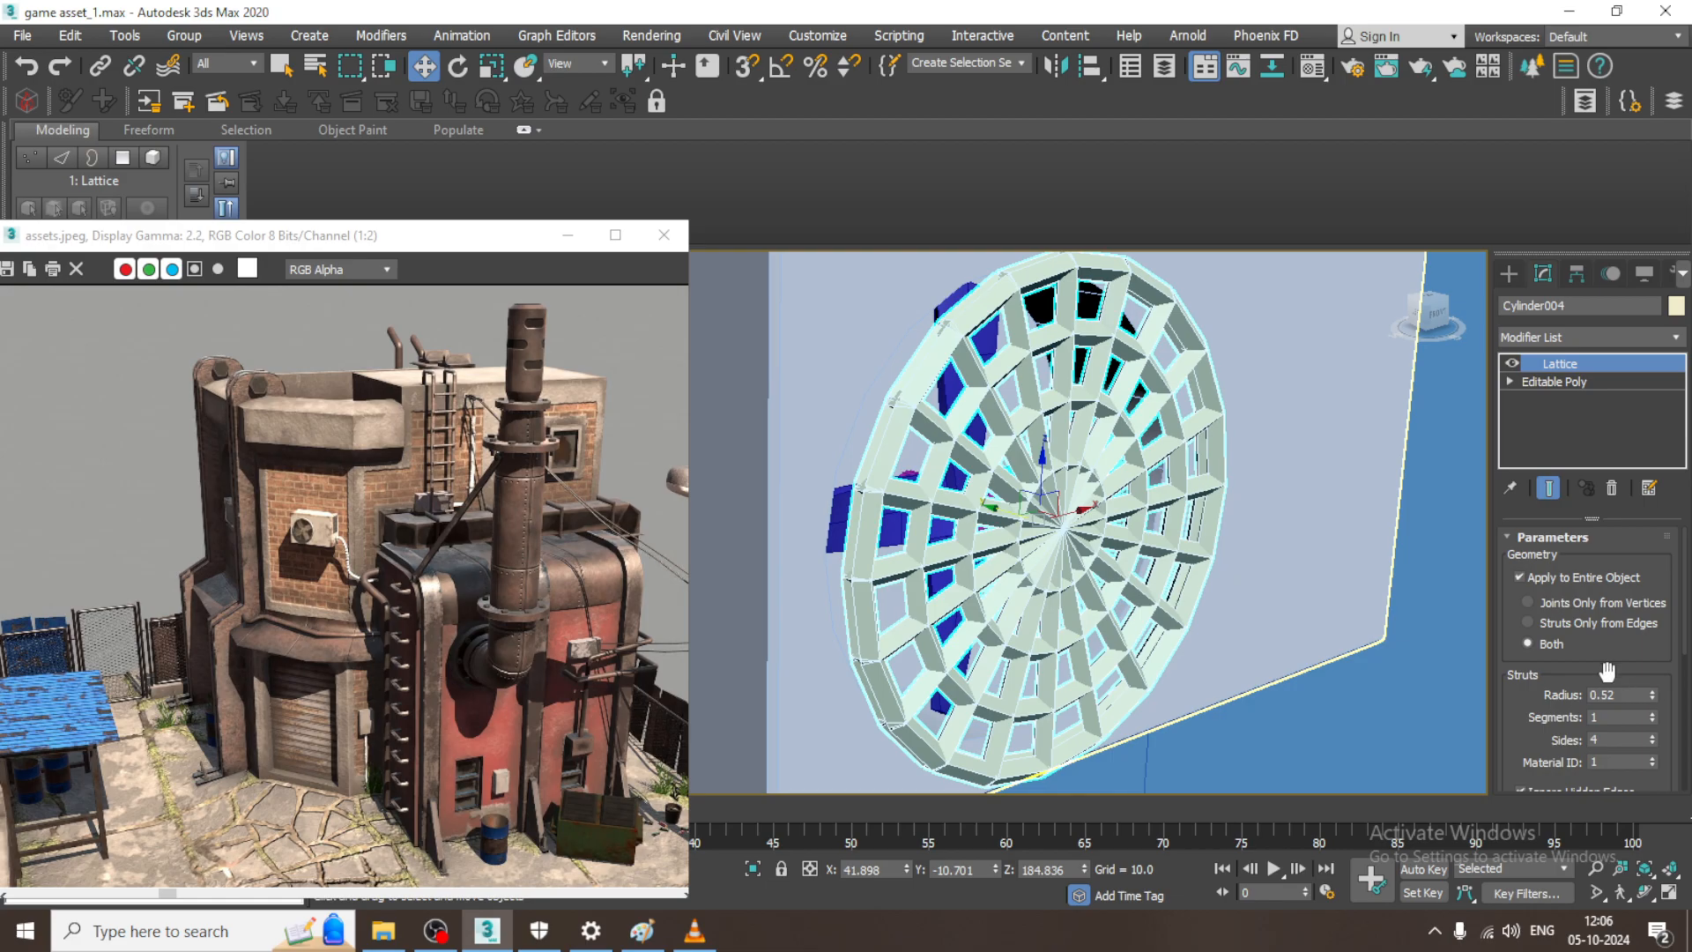
# - Set the lattice strut radius to 0.1 and reduce the joint radius to 0
pyautogui.moveTo(1606, 673); pyautogui.dragTo(1605, 516)
pyautogui.moveTo(1531, 564); pyautogui.dragTo(1549, 714)
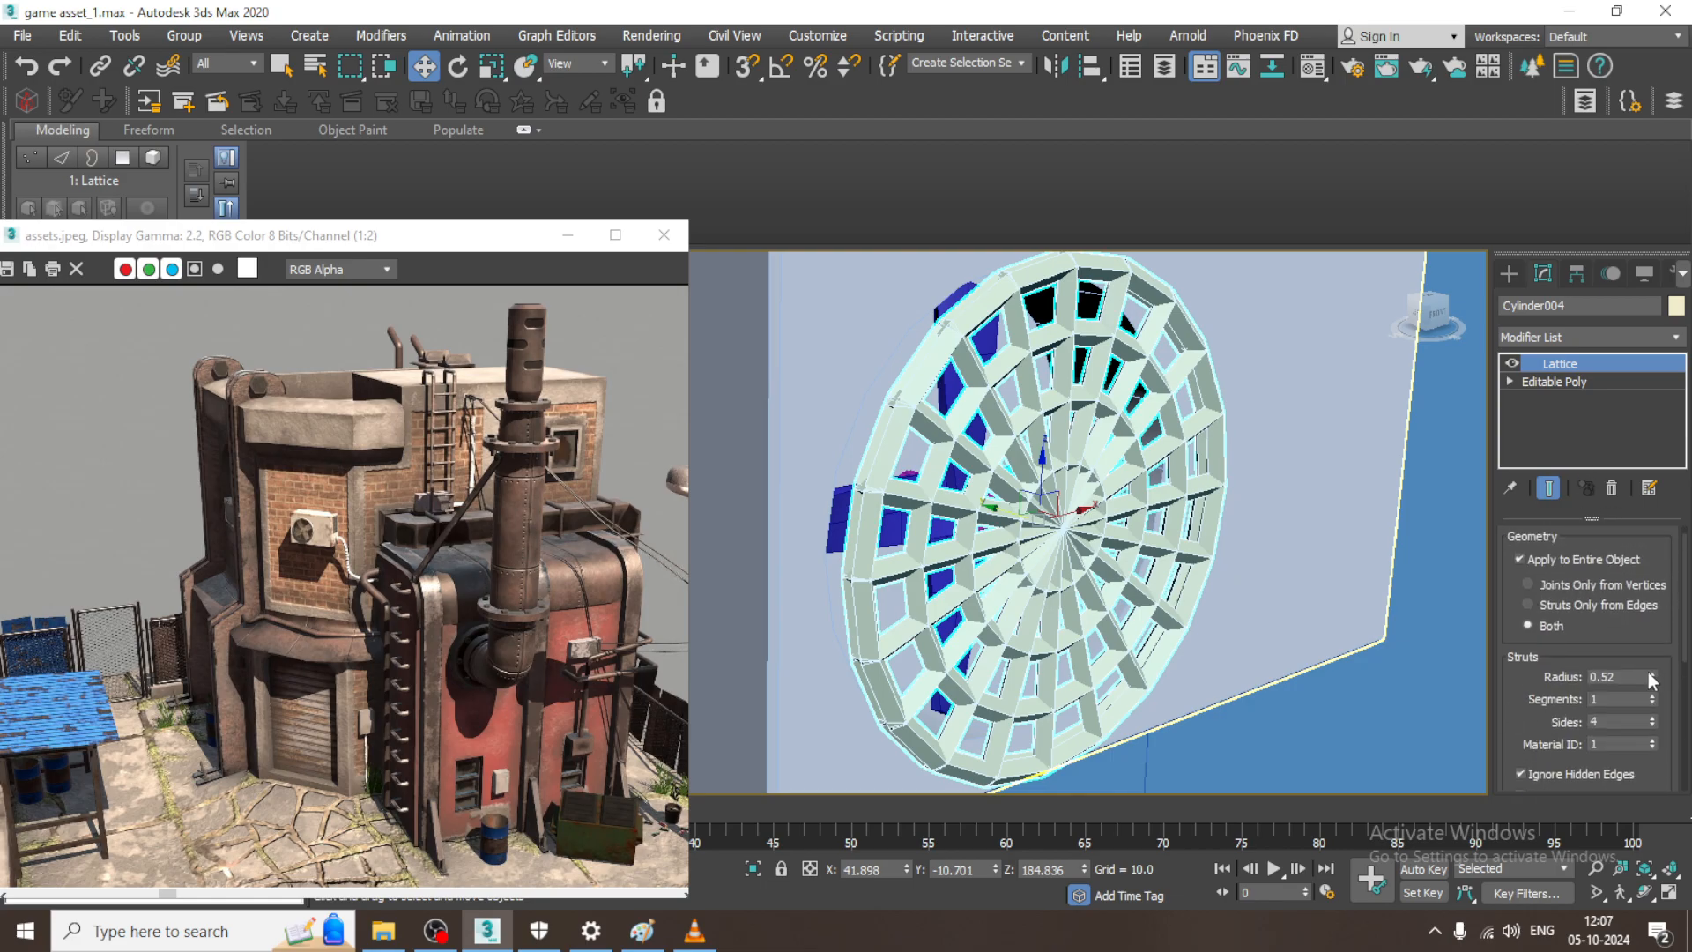
pyautogui.write('0.1')
pyautogui.press('Return')
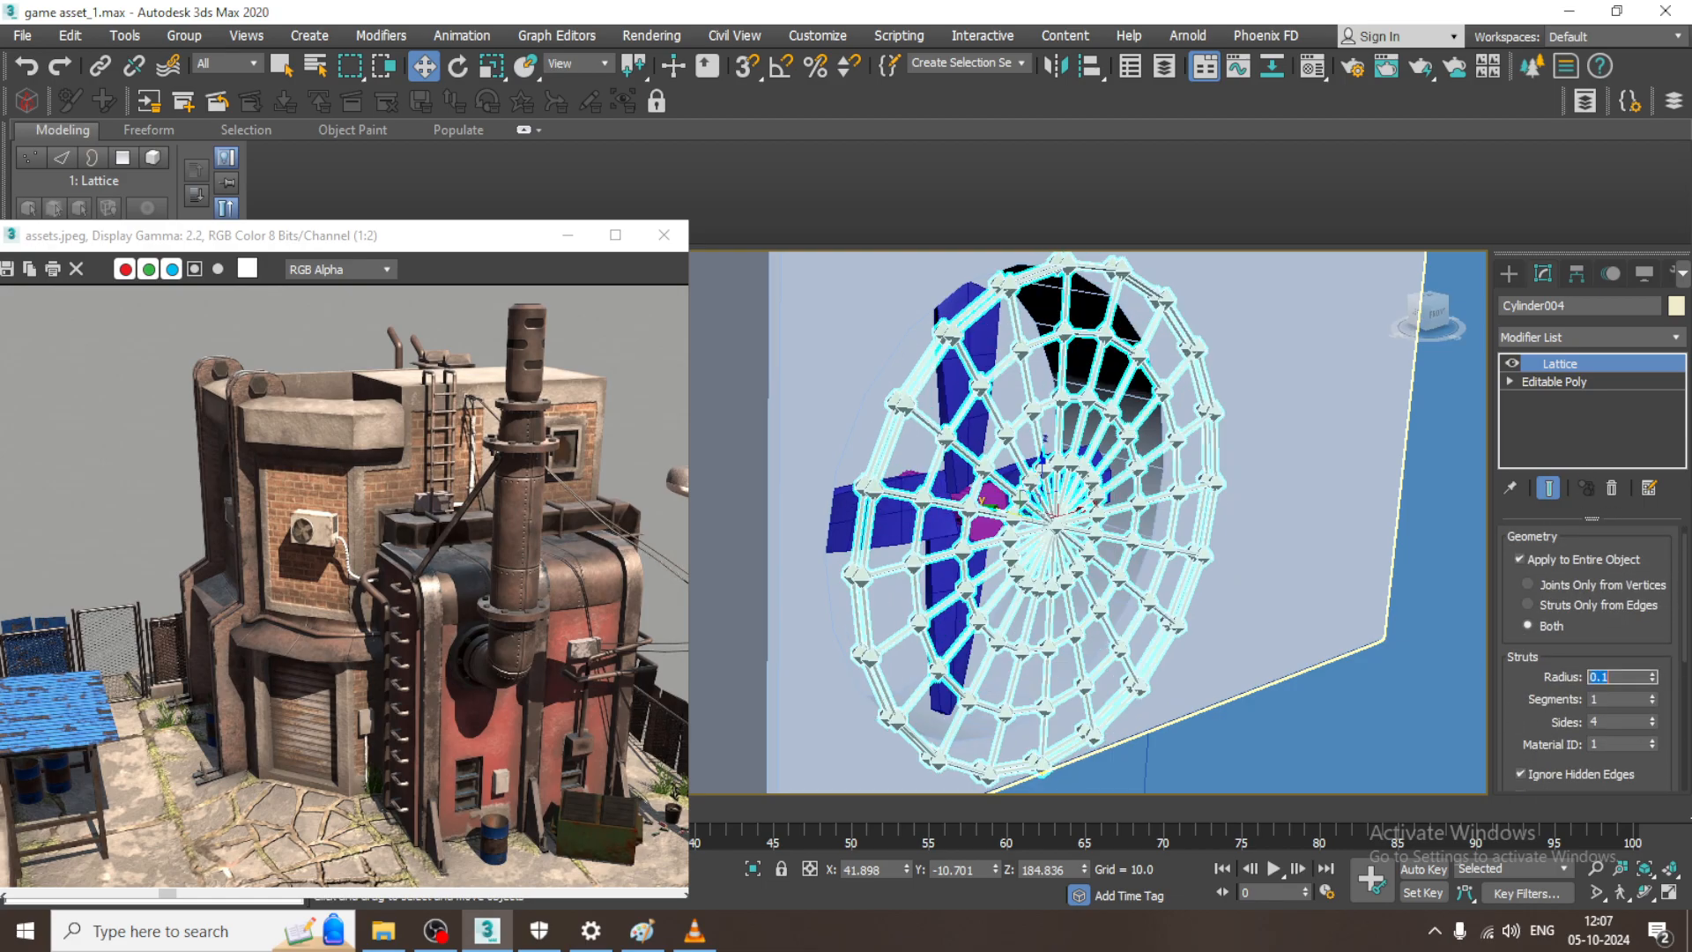
pyautogui.scroll(-5, 1540, 736)
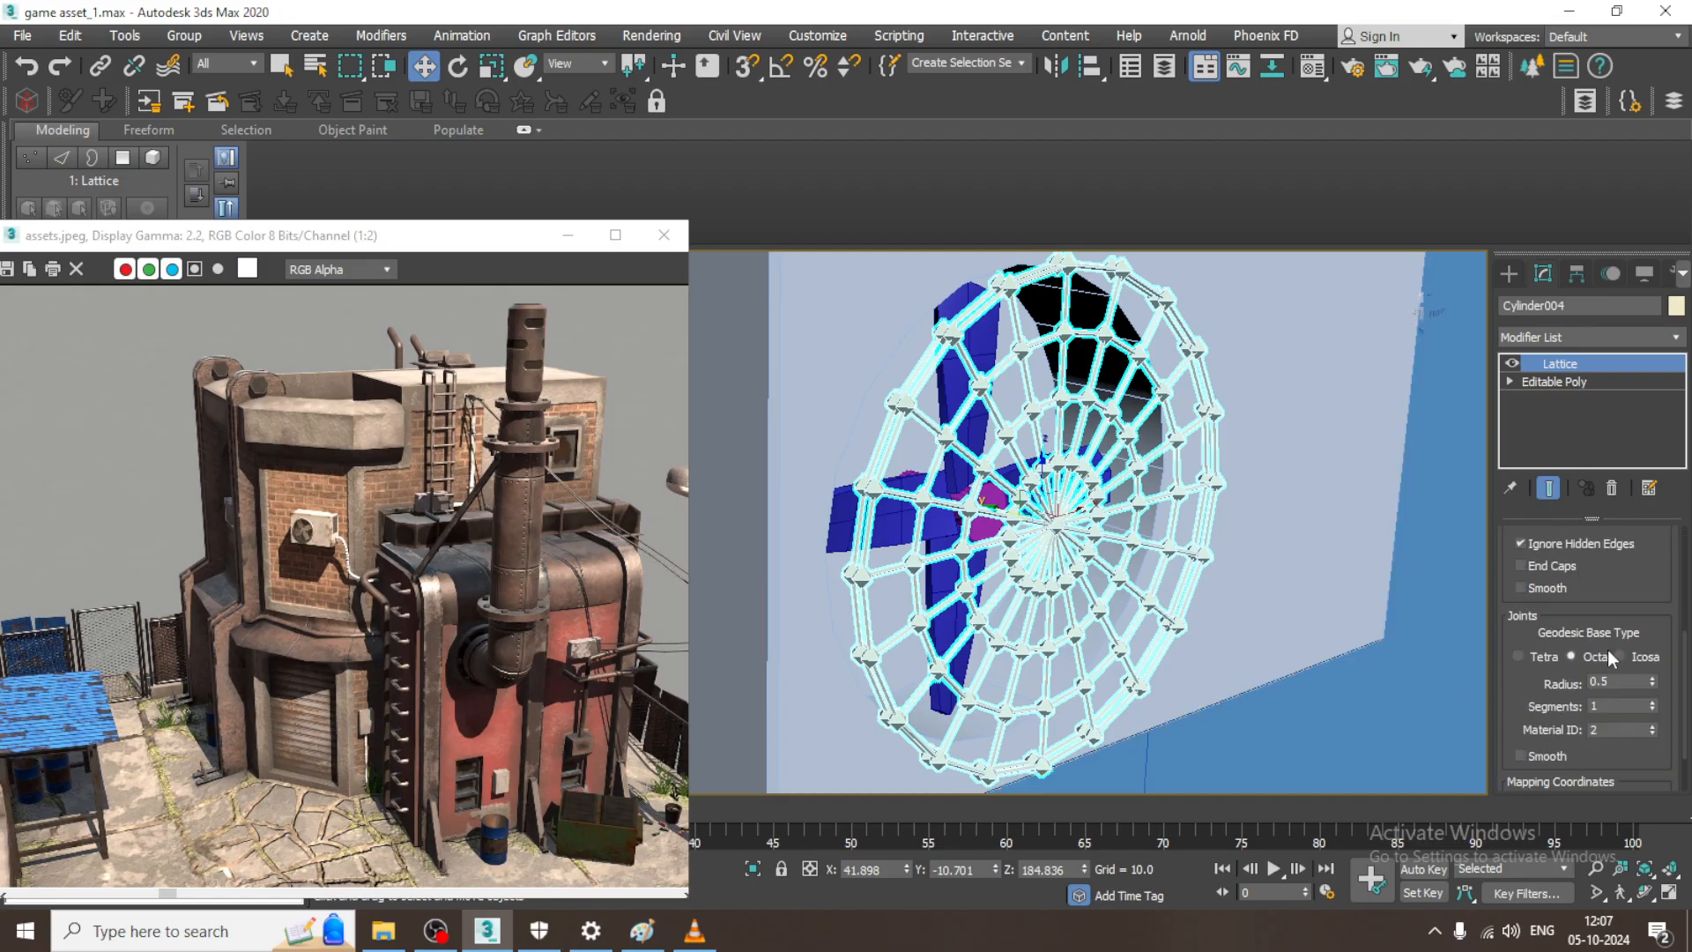
pyautogui.moveTo(1650, 678); pyautogui.dragTo(1650, 703)
# - Move the lattice grille back against the unit's front face at about Y -8.36 and compare it with the reference image
pyautogui.keyDown('alt'); pyautogui.moveTo(1236, 586); pyautogui.dragTo(1013, 446, button='middle'); pyautogui.keyUp('alt')
pyautogui.press('f')
pyautogui.scroll(2, 296, 553)
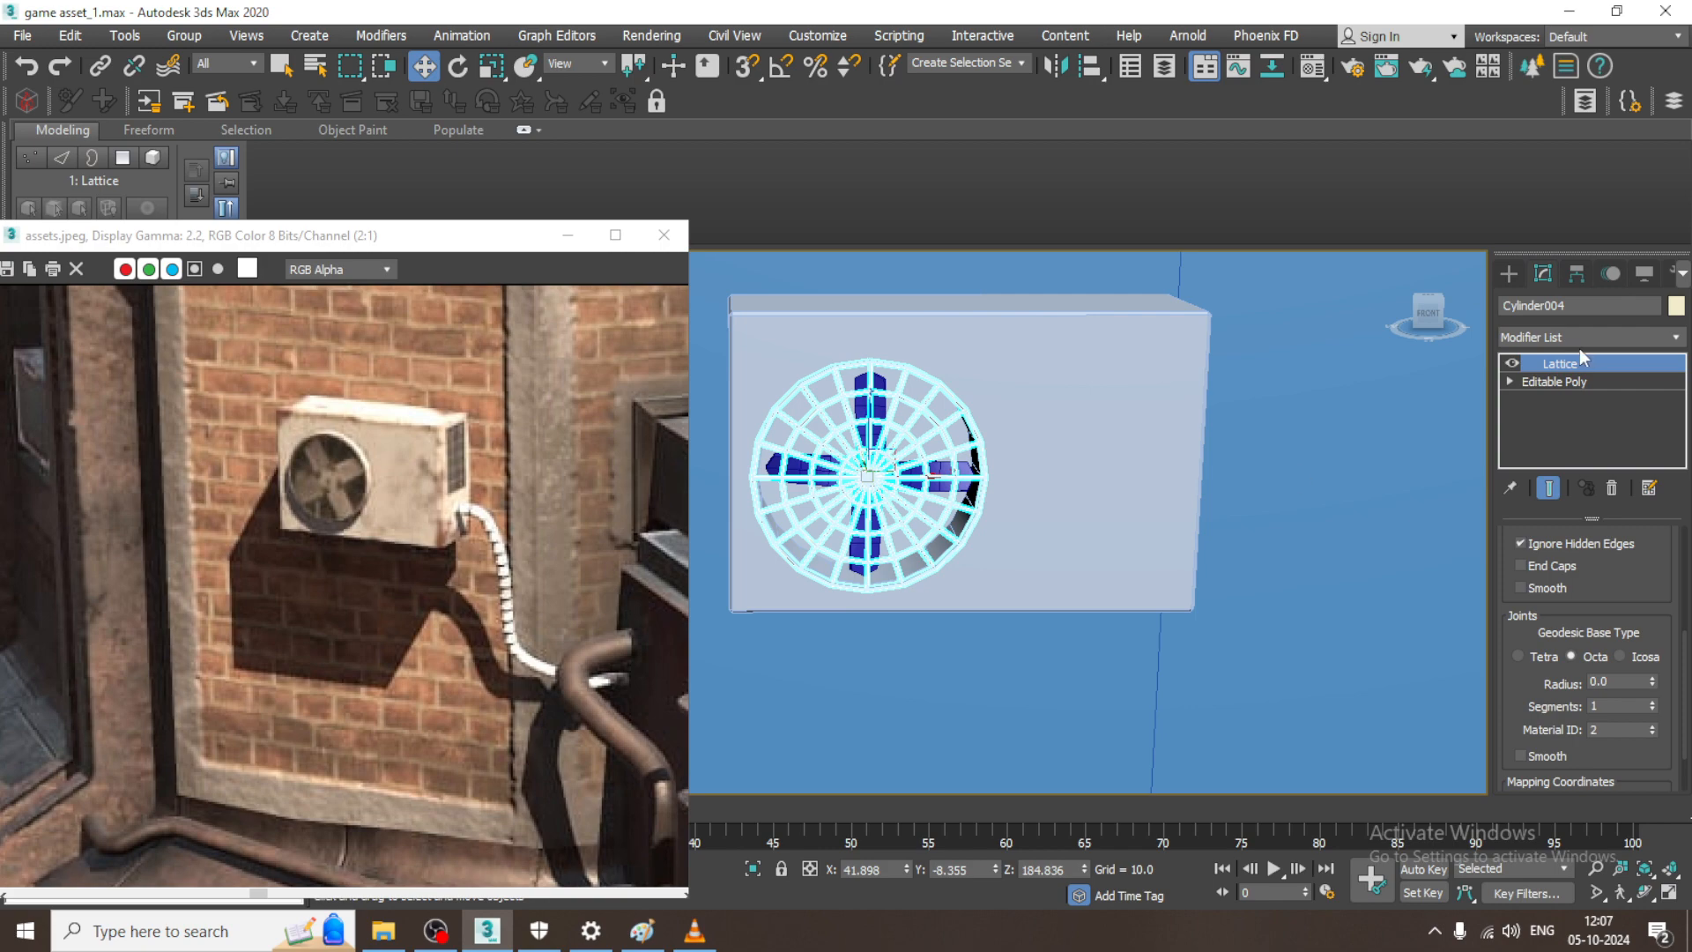
# - Set up a Line spline in the Front view beside the air-conditioner unit, with AutoGrid turned off
pyautogui.click(1511, 272)
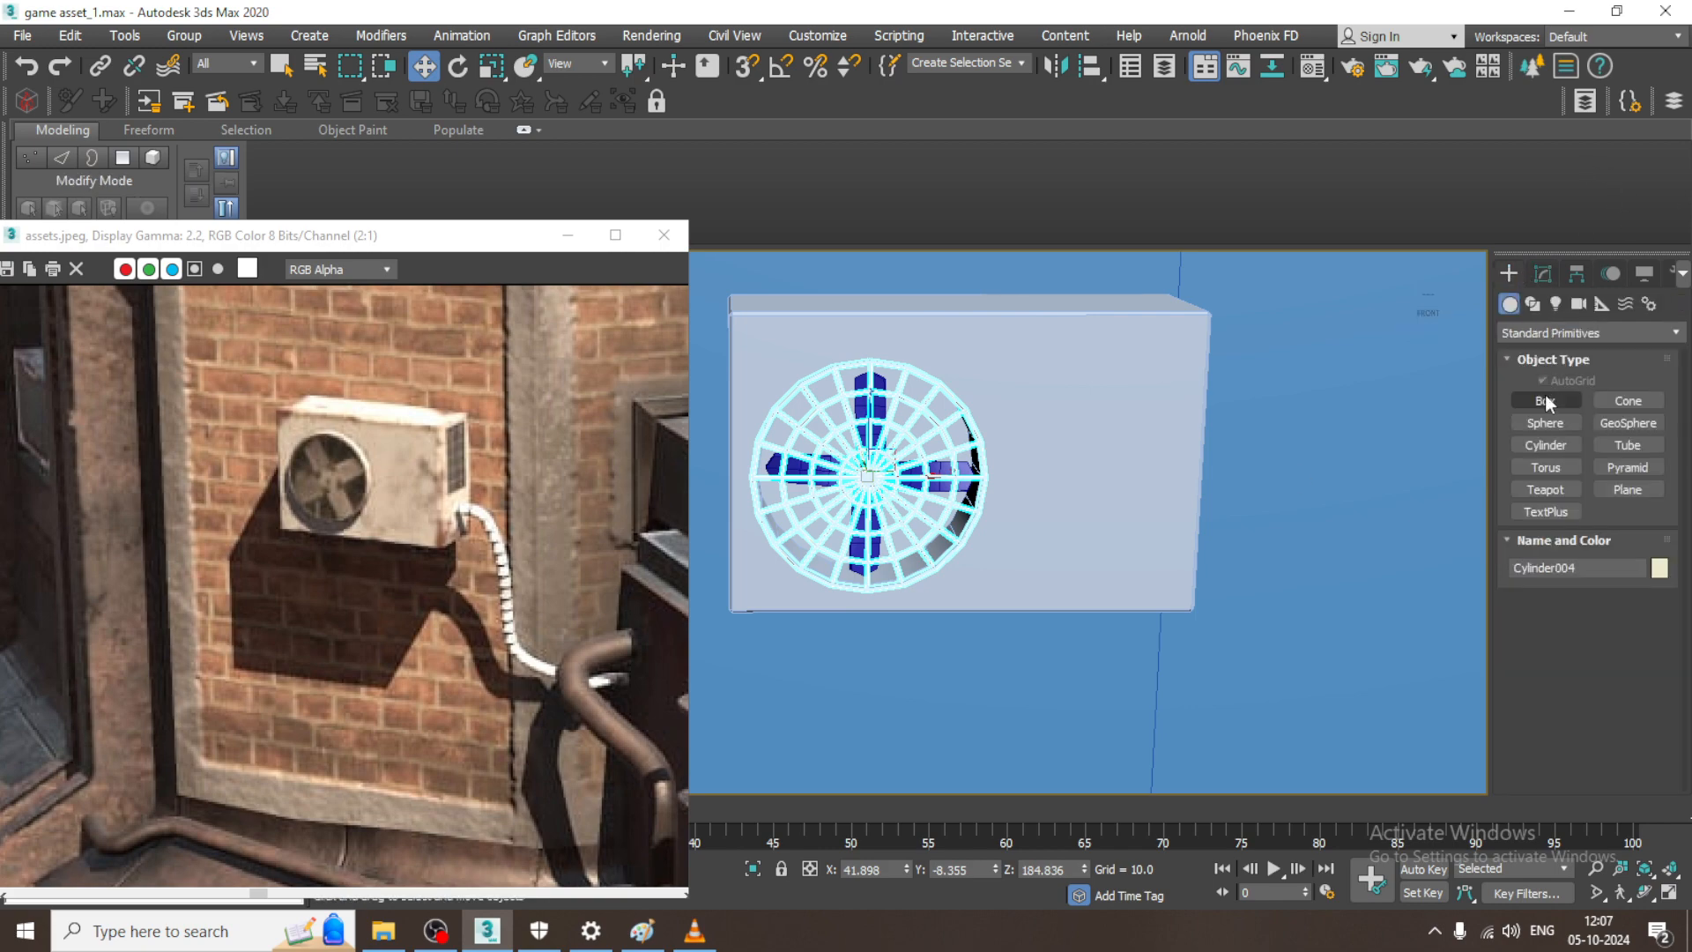
pyautogui.scroll(-1, 527, 587)
pyautogui.moveTo(418, 543); pyautogui.dragTo(257, 503, button='middle')
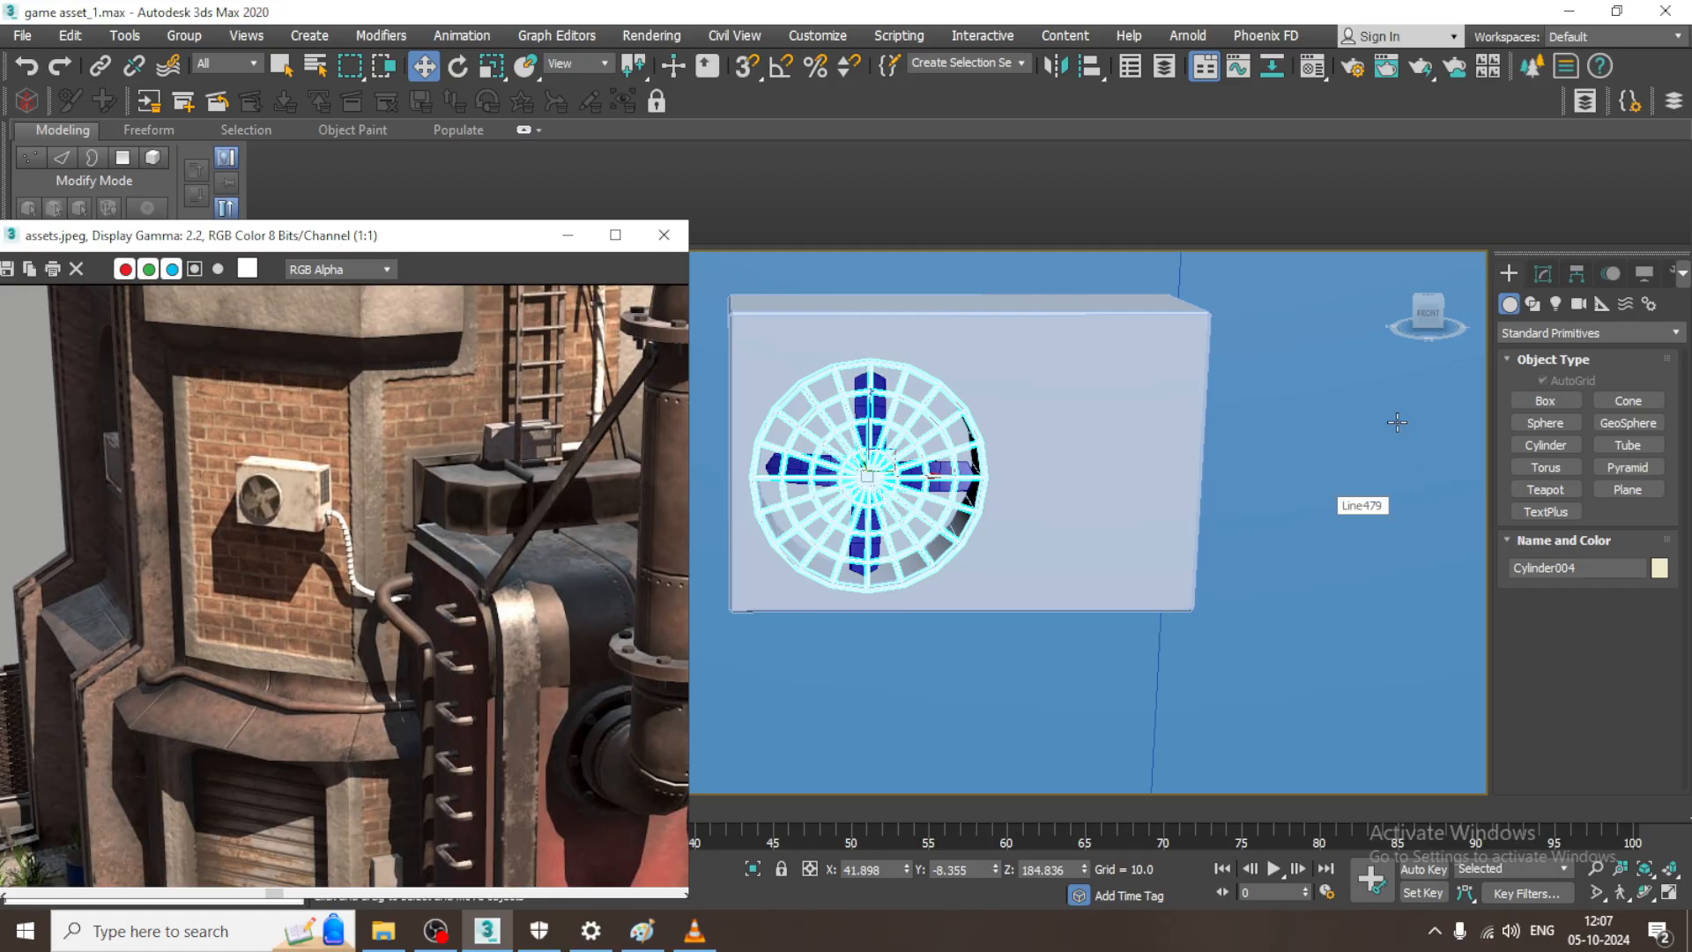
pyautogui.click(1533, 304)
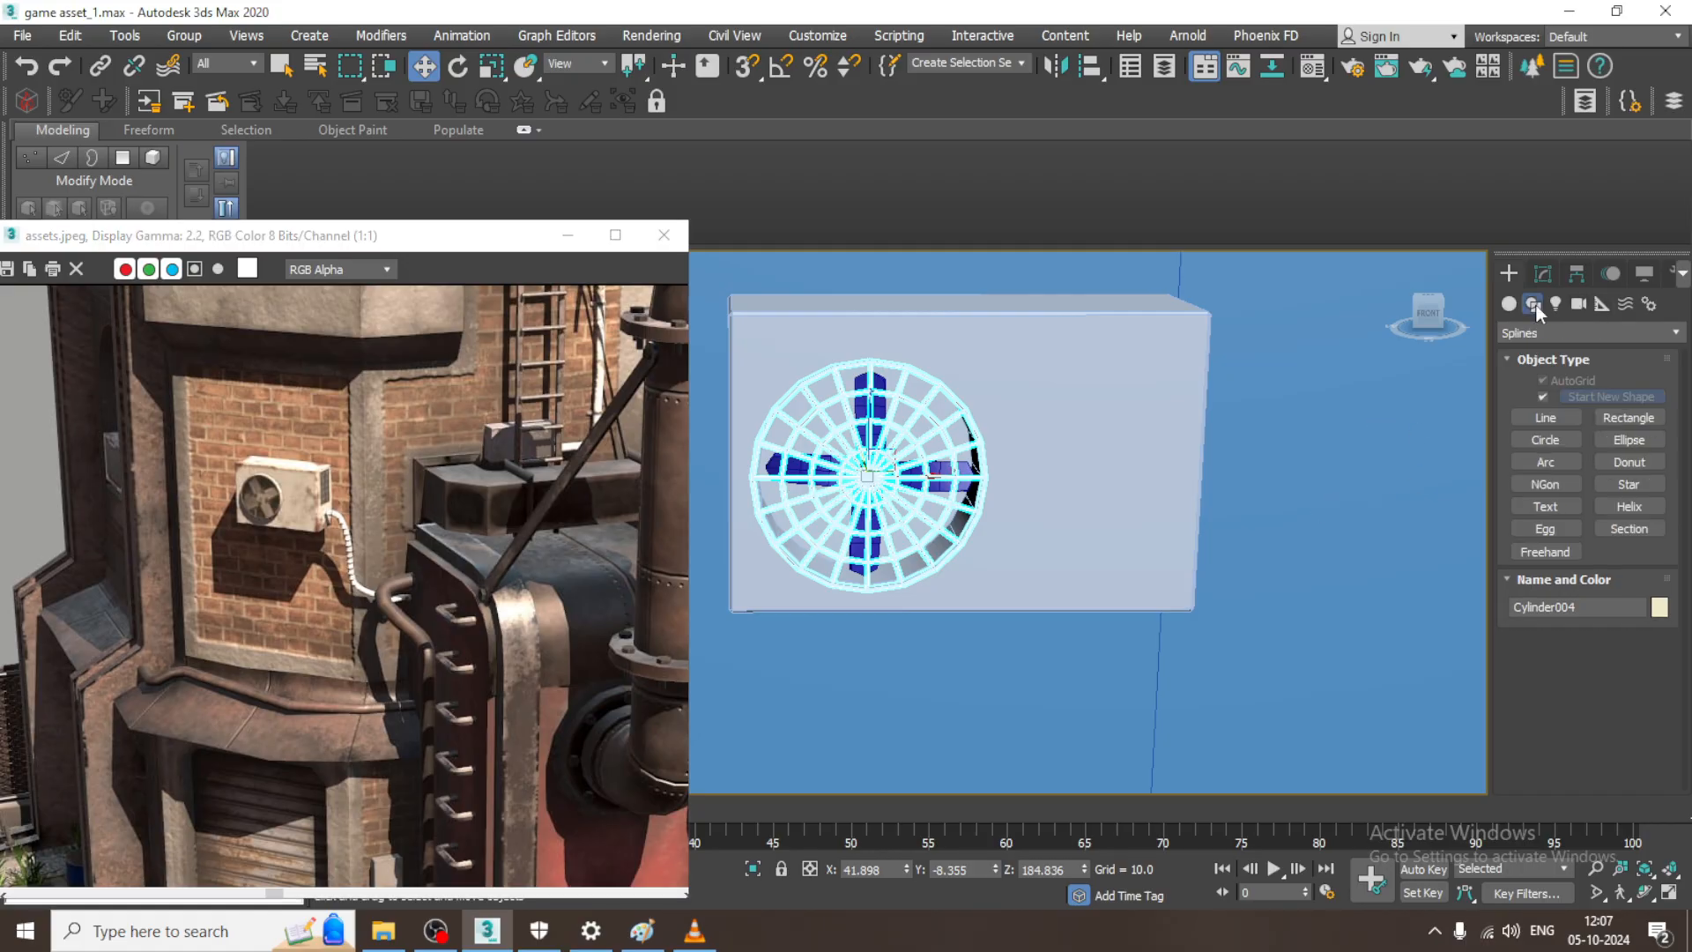
pyautogui.click(1548, 420)
pyautogui.hotkey('alt', 'w')
pyautogui.moveTo(1126, 385); pyautogui.dragTo(1049, 386, button='middle')
pyautogui.hotkey('alt', 'w')
pyautogui.moveTo(1231, 415); pyautogui.dragTo(1009, 372, button='middle')
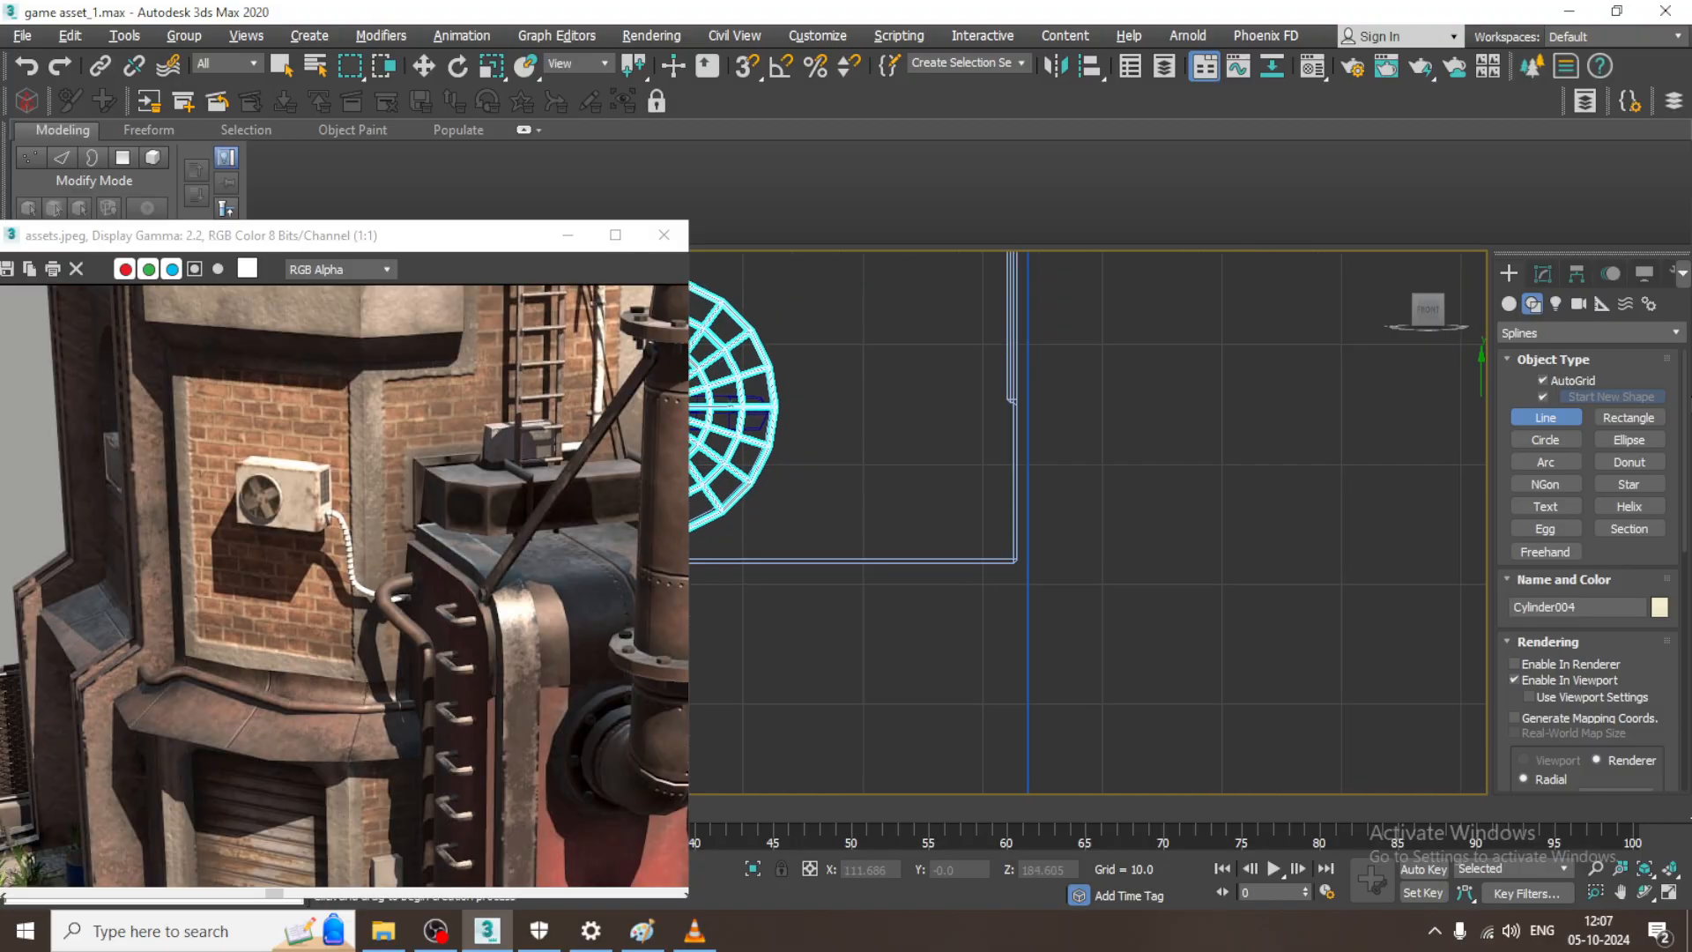
pyautogui.click(1543, 381)
# - Draw the unit's hose as a curved line from its right side, bending down and ending in a nearly horizontal run to the right
pyautogui.click(1015, 447)
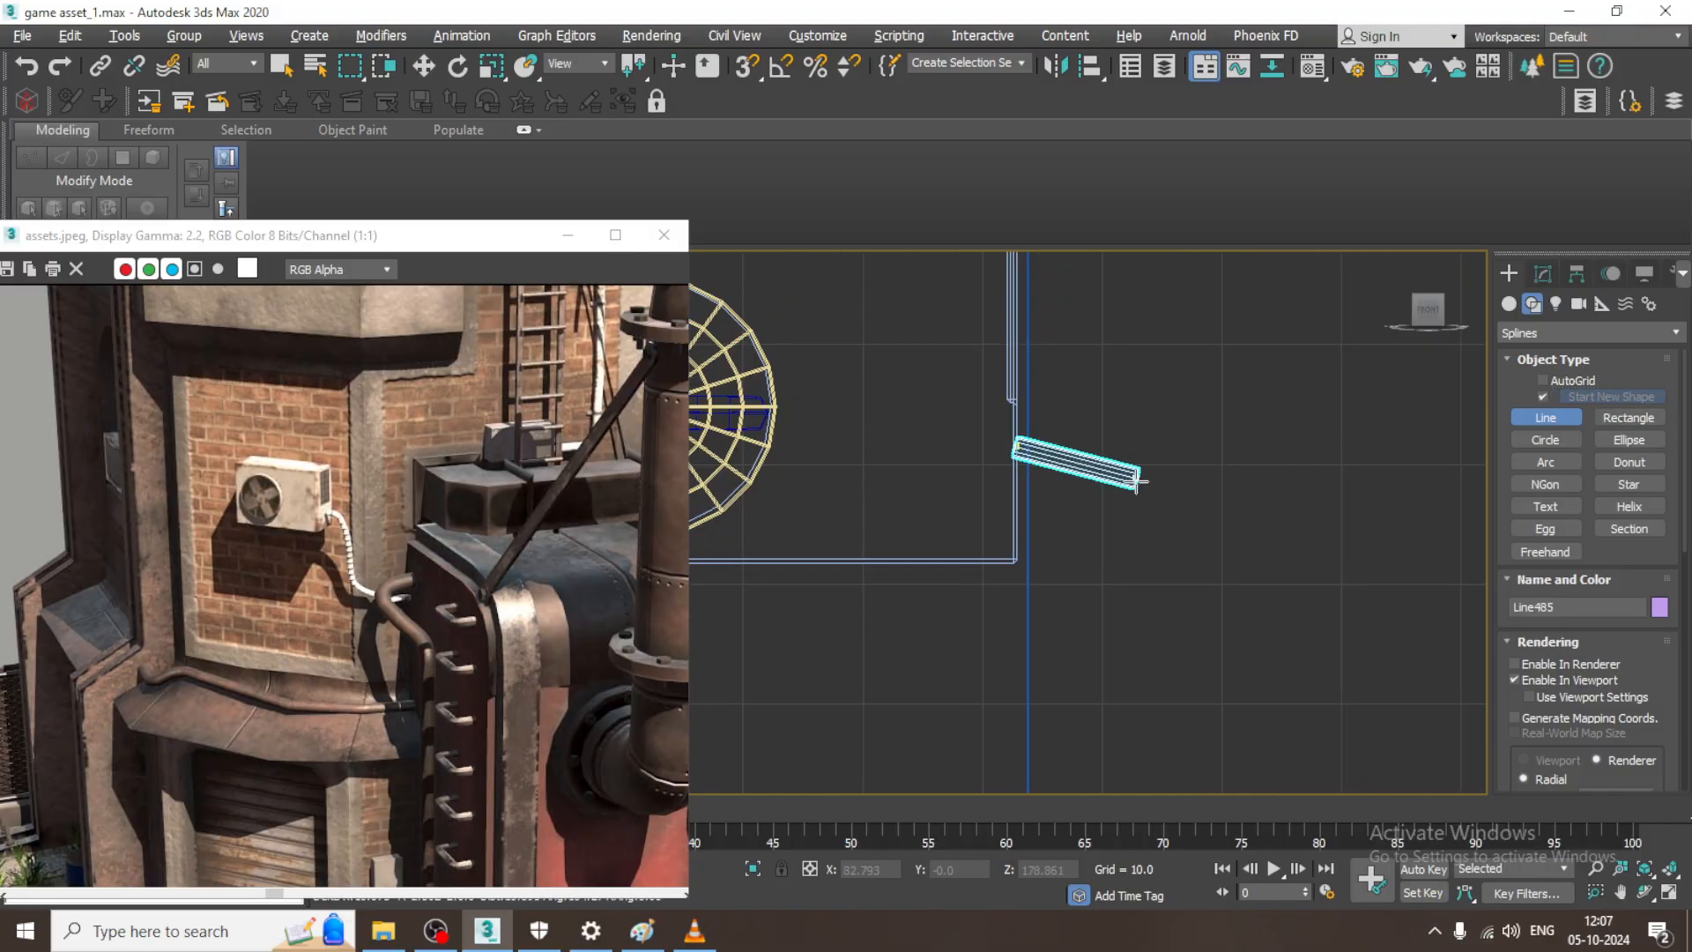
pyautogui.moveTo(1144, 483); pyautogui.dragTo(1165, 539)
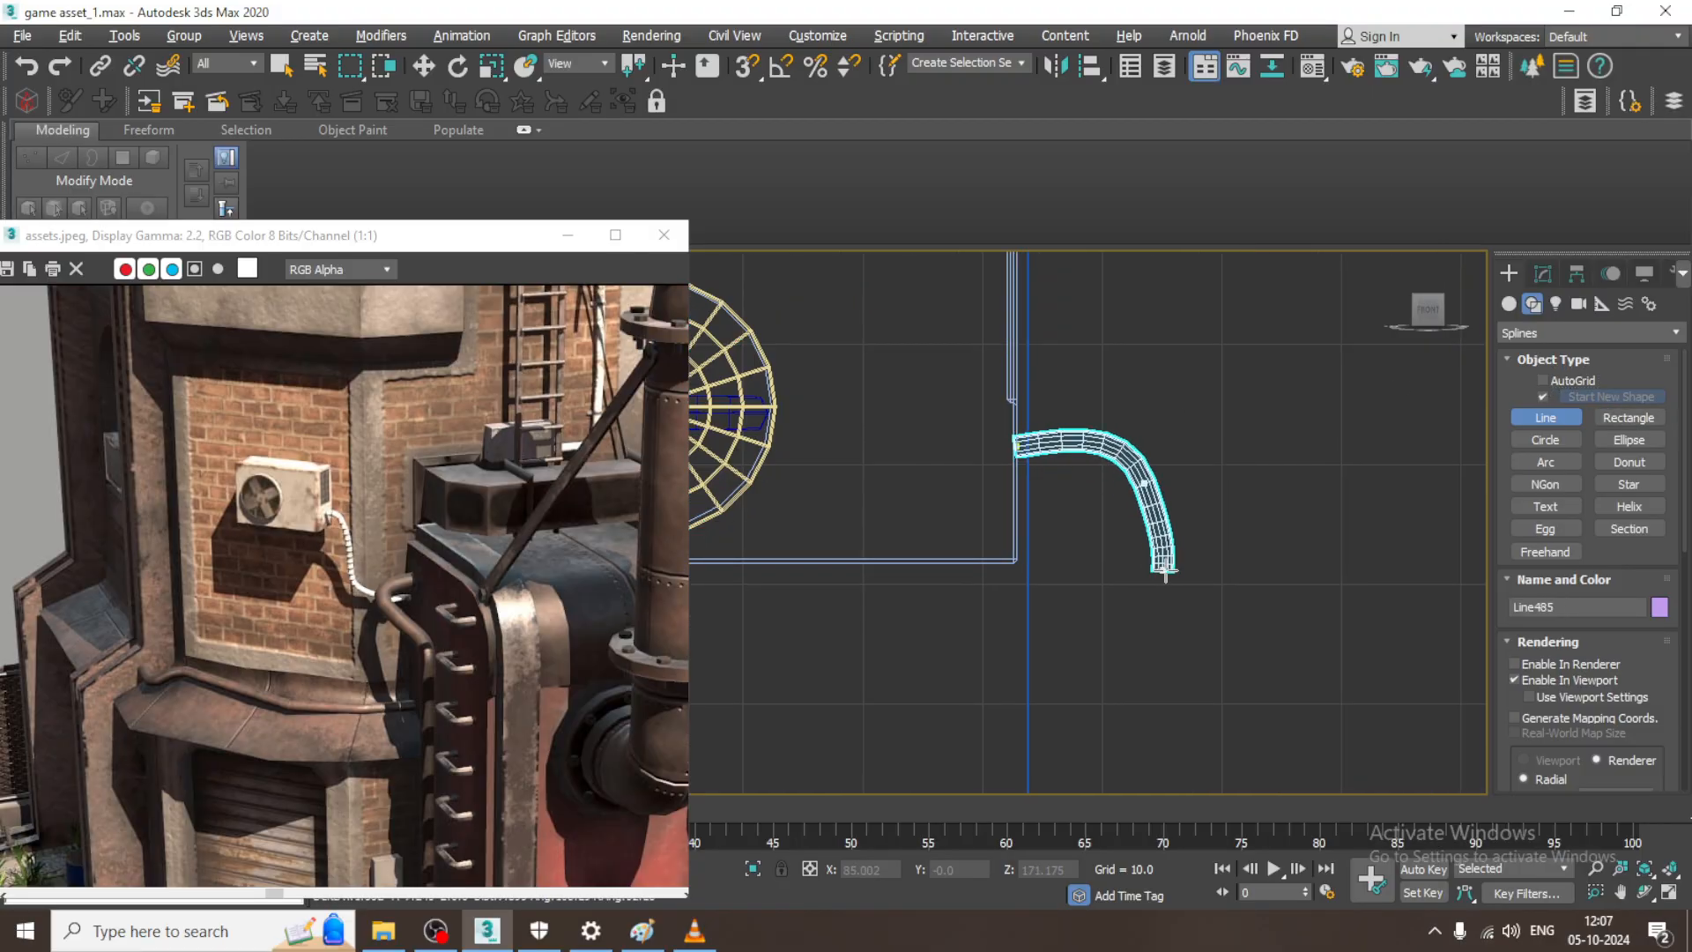
pyautogui.moveTo(1176, 585); pyautogui.dragTo(967, 540, button='middle')
pyautogui.scroll(-3, 970, 546)
pyautogui.click(1005, 692)
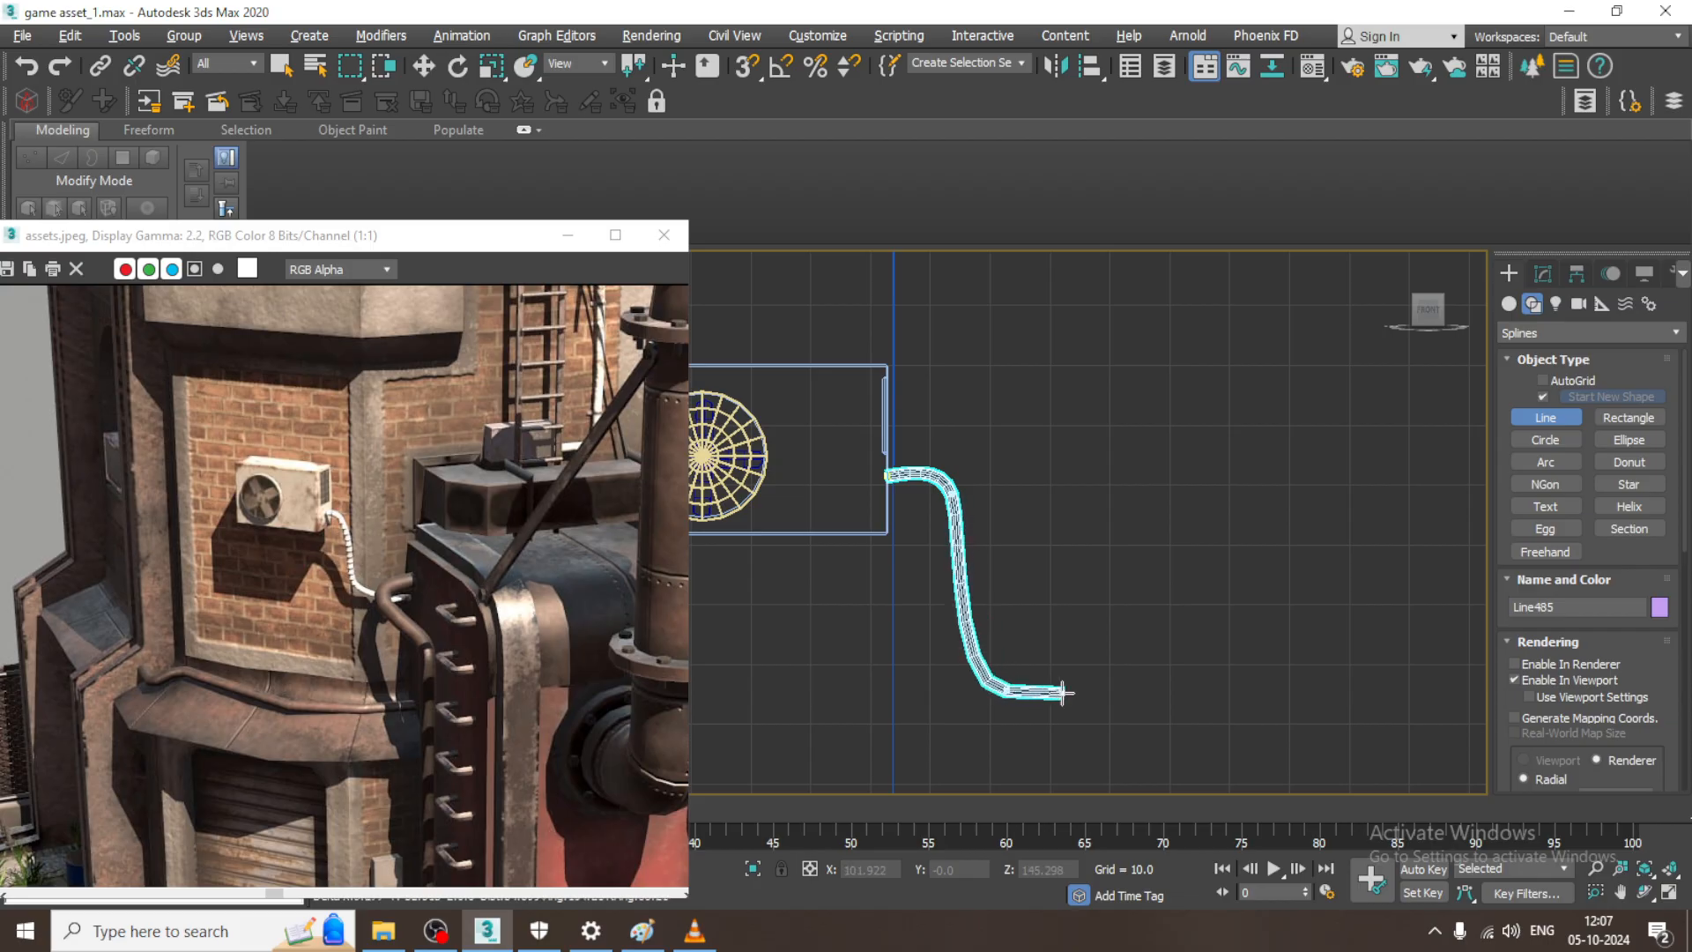
pyautogui.rightClick(1209, 681)
pyautogui.rightClick(960, 587)
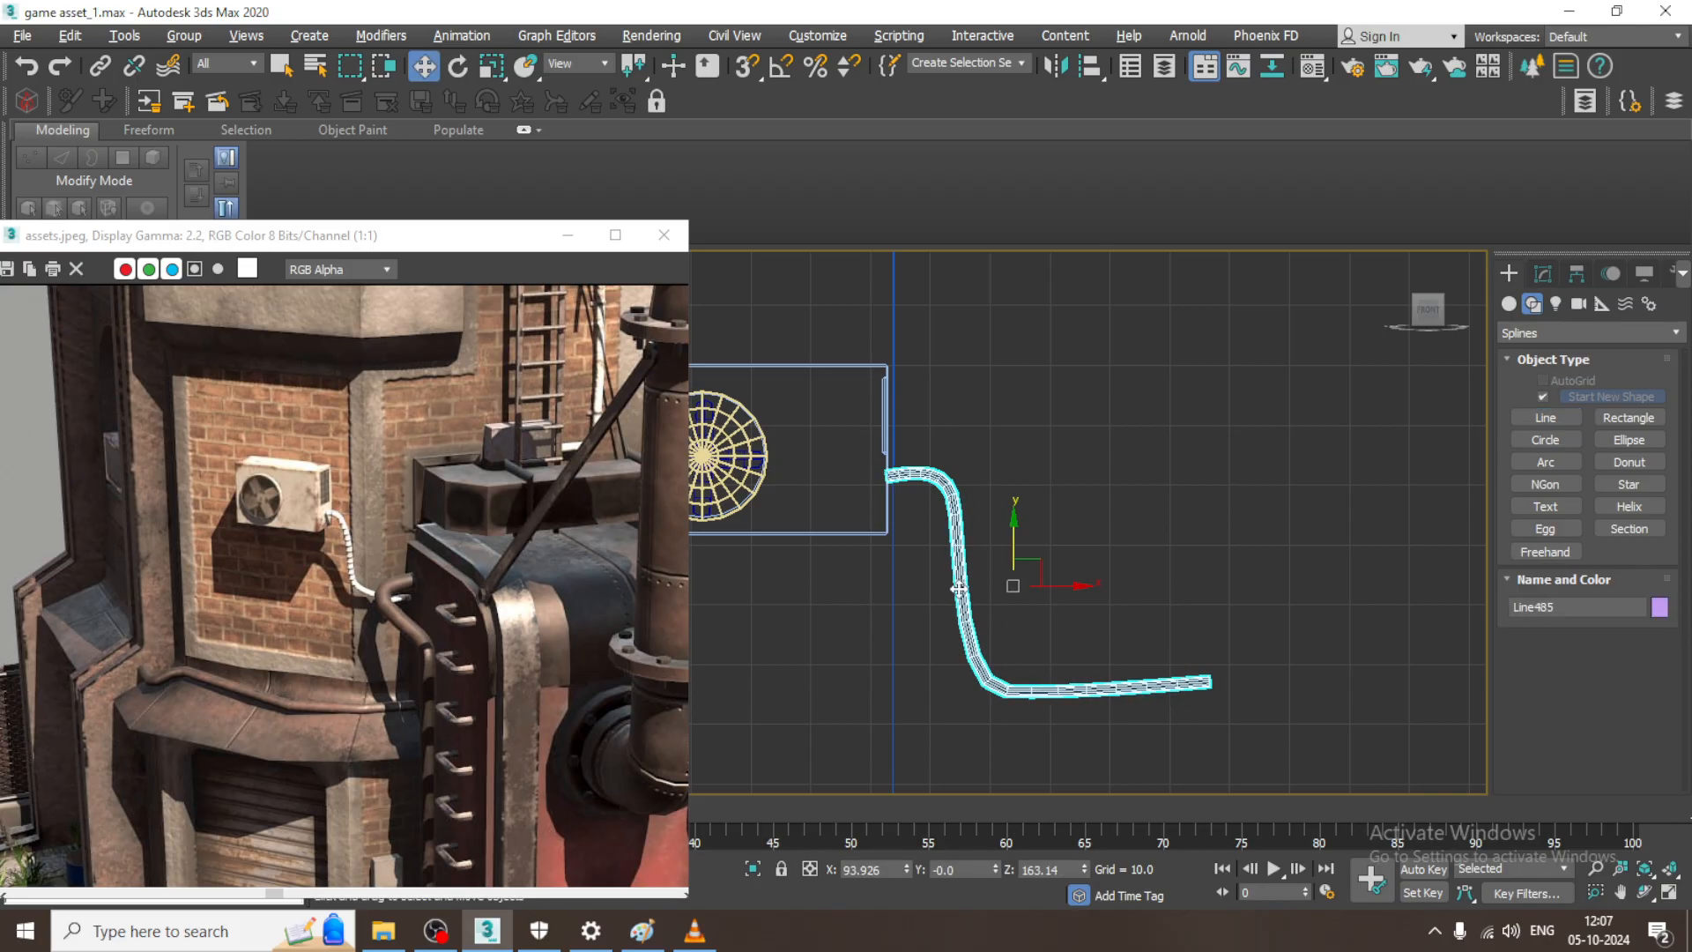
# - Set the hose line's interpolation steps to 12 for a smoother curve
pyautogui.scroll(2, 959, 588)
pyautogui.click(1542, 274)
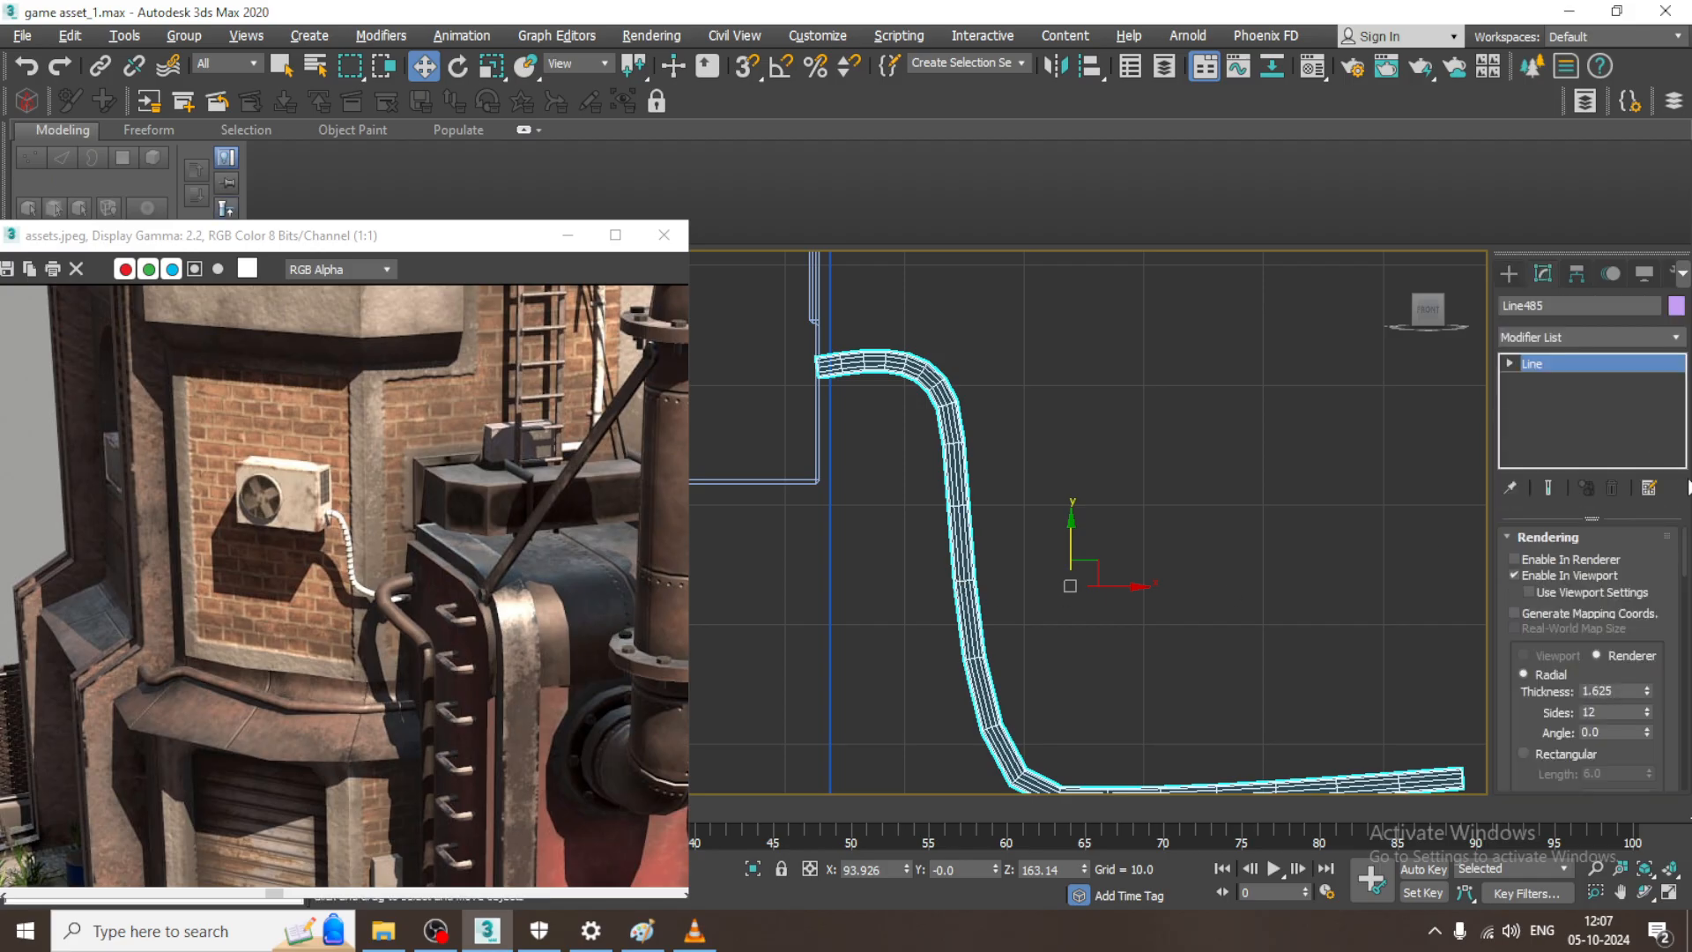
pyautogui.moveTo(1516, 695); pyautogui.dragTo(1553, 258)
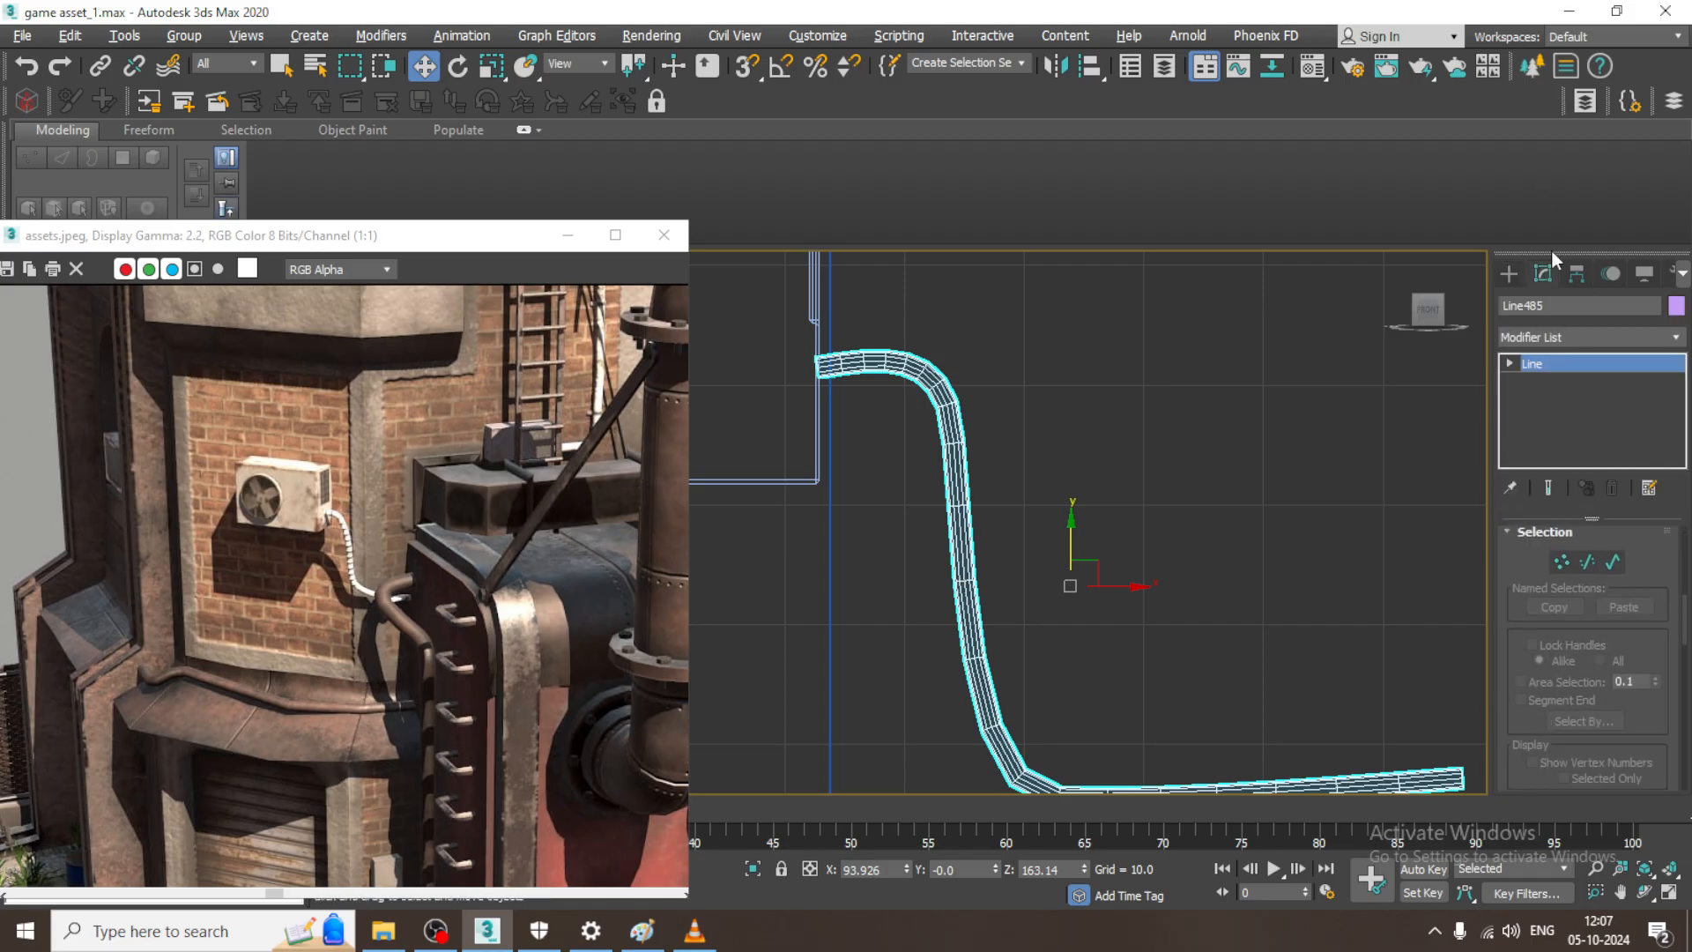
pyautogui.scroll(3, 1516, 582)
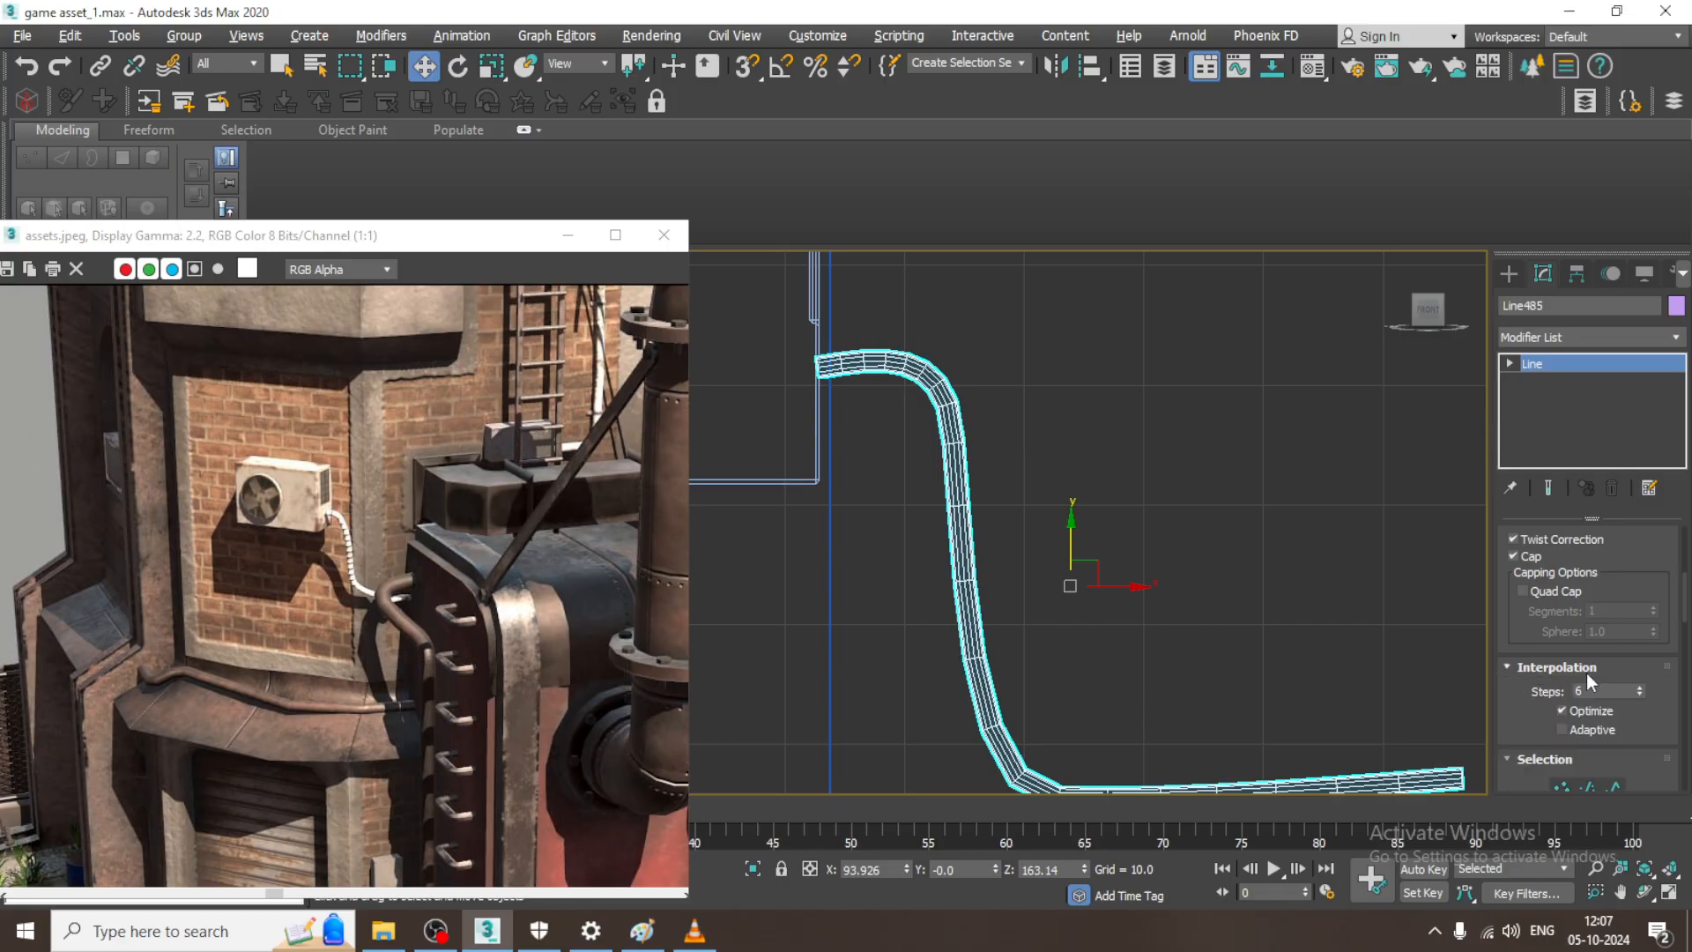
pyautogui.click(1636, 687)
pyautogui.click(1636, 688)
pyautogui.click(1637, 687)
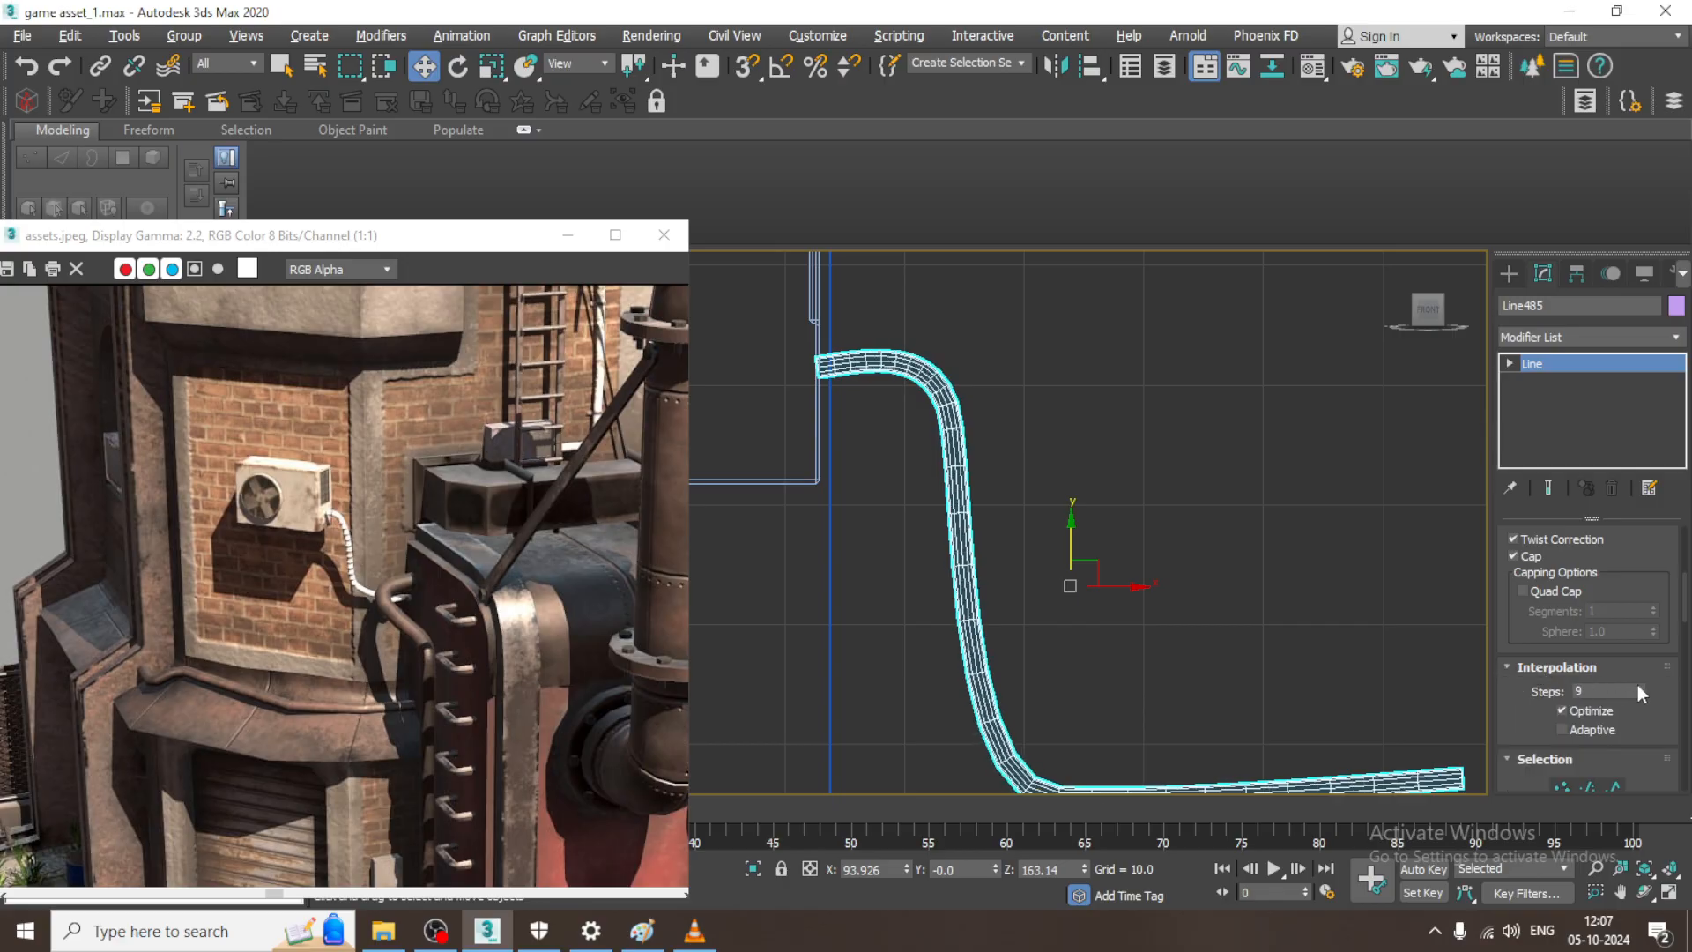
pyautogui.click(1636, 687)
pyautogui.click(1637, 688)
pyautogui.click(1637, 687)
# - Increase the hose's radial rendering thickness to 2.112, judging it in the Perspective view
pyautogui.hotkey('alt', 'w')
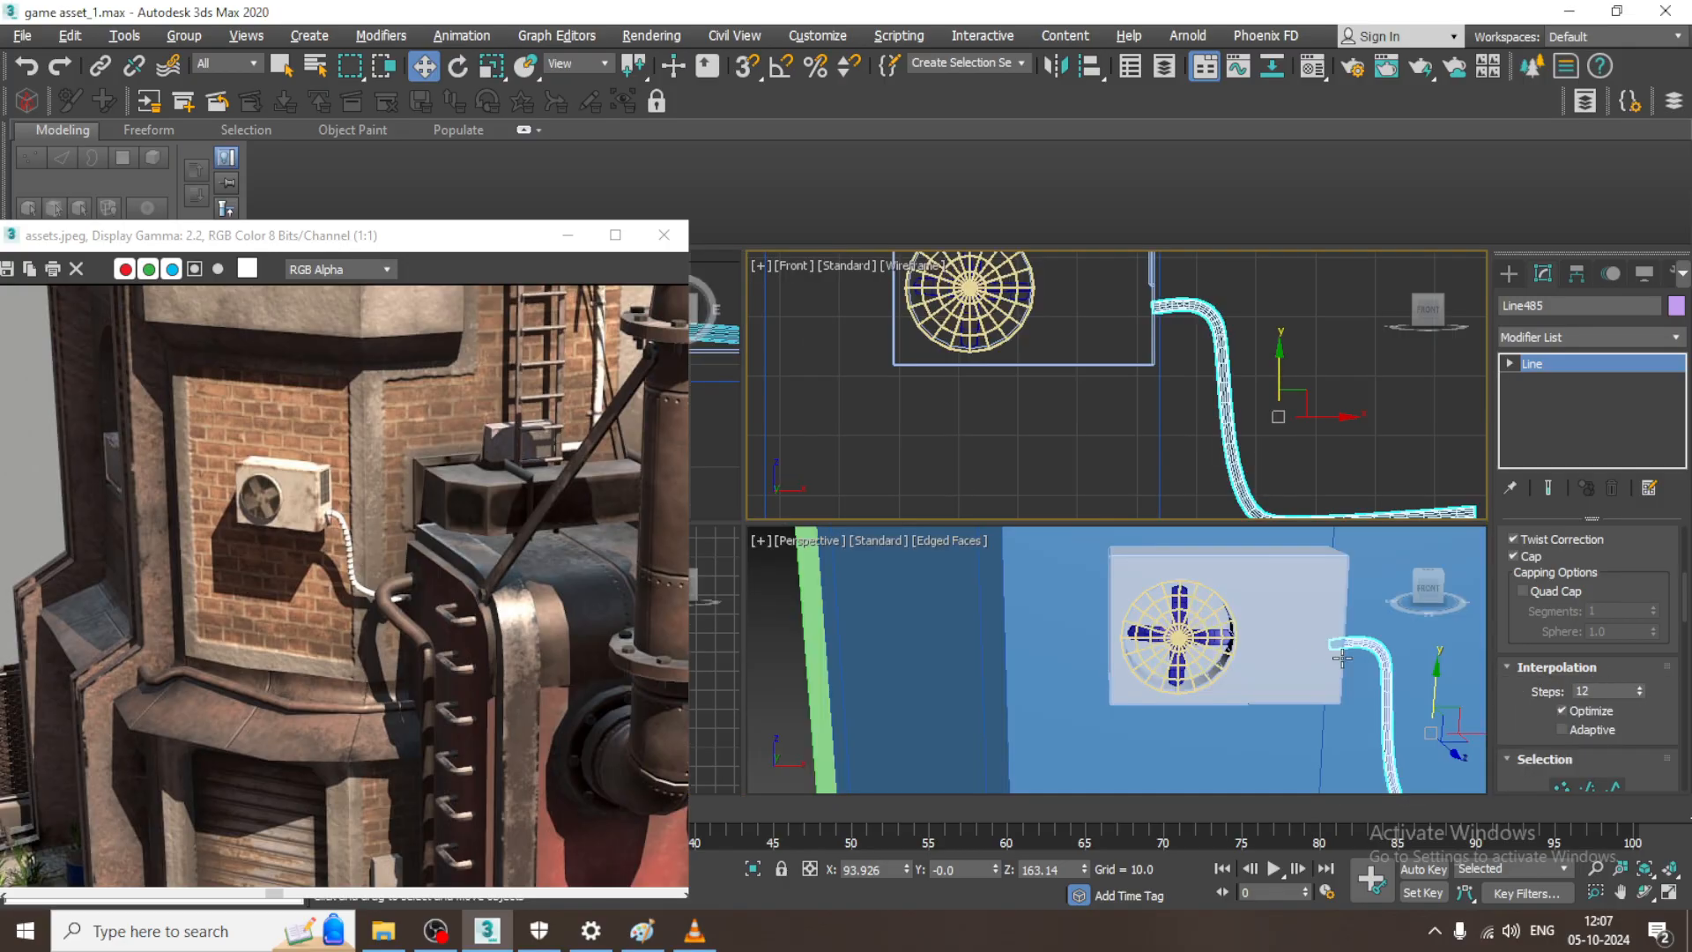
pyautogui.hotkey('alt', 'w')
pyautogui.moveTo(1337, 639); pyautogui.dragTo(1249, 585, button='middle')
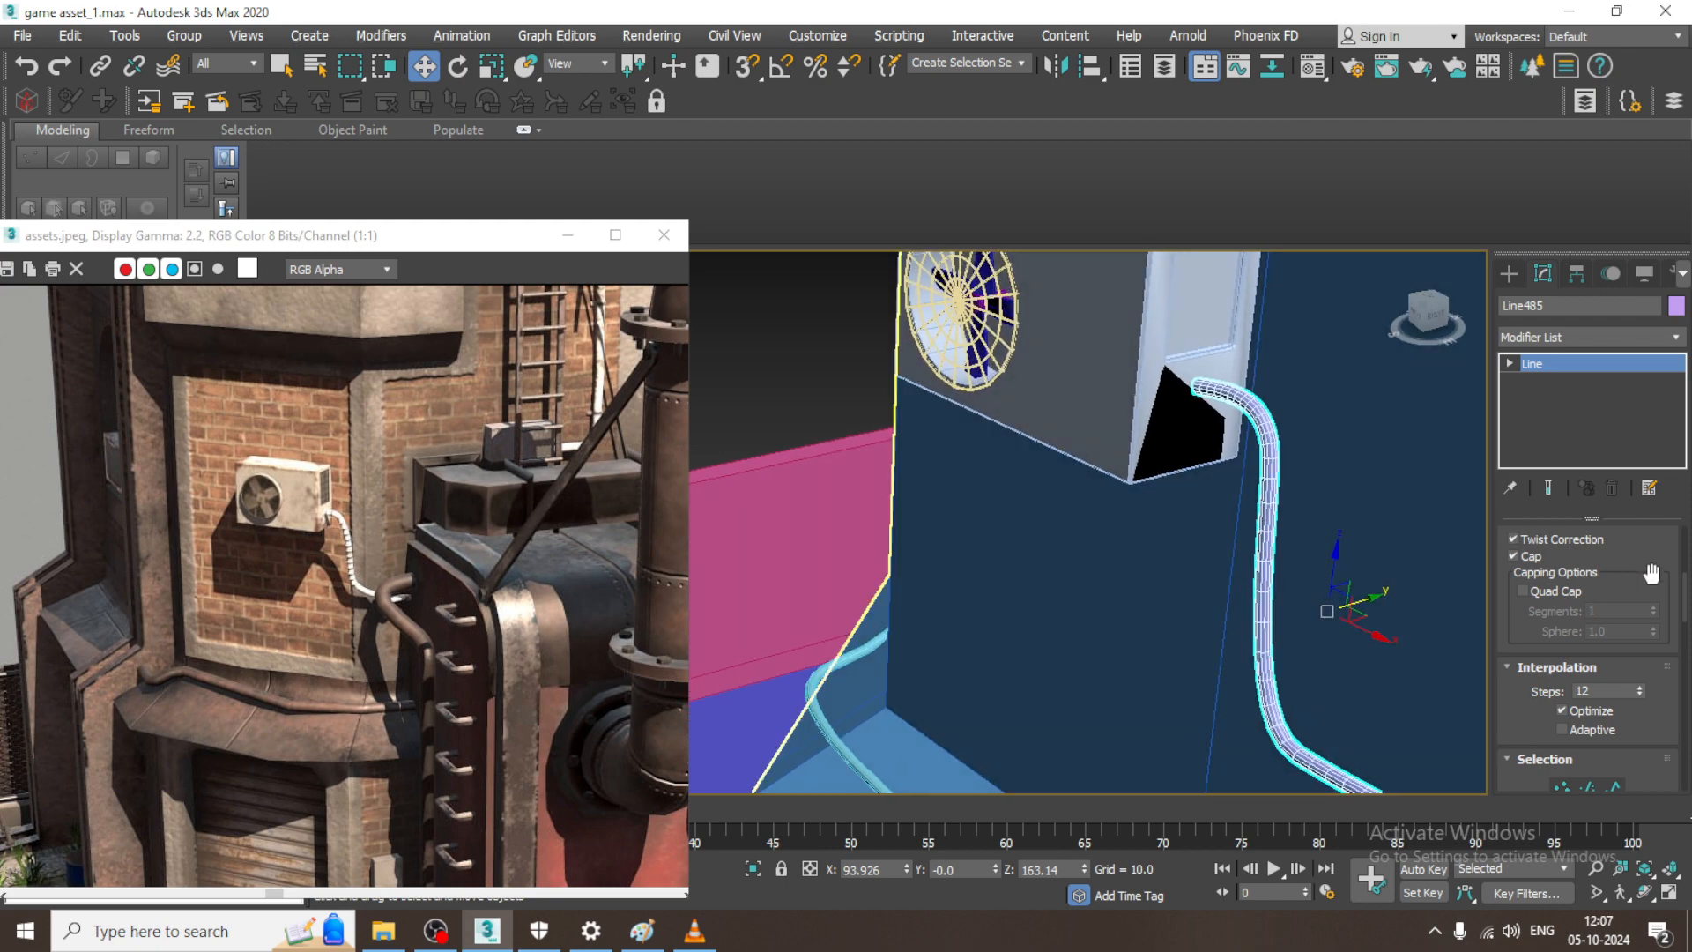
pyautogui.scroll(5, 1635, 564)
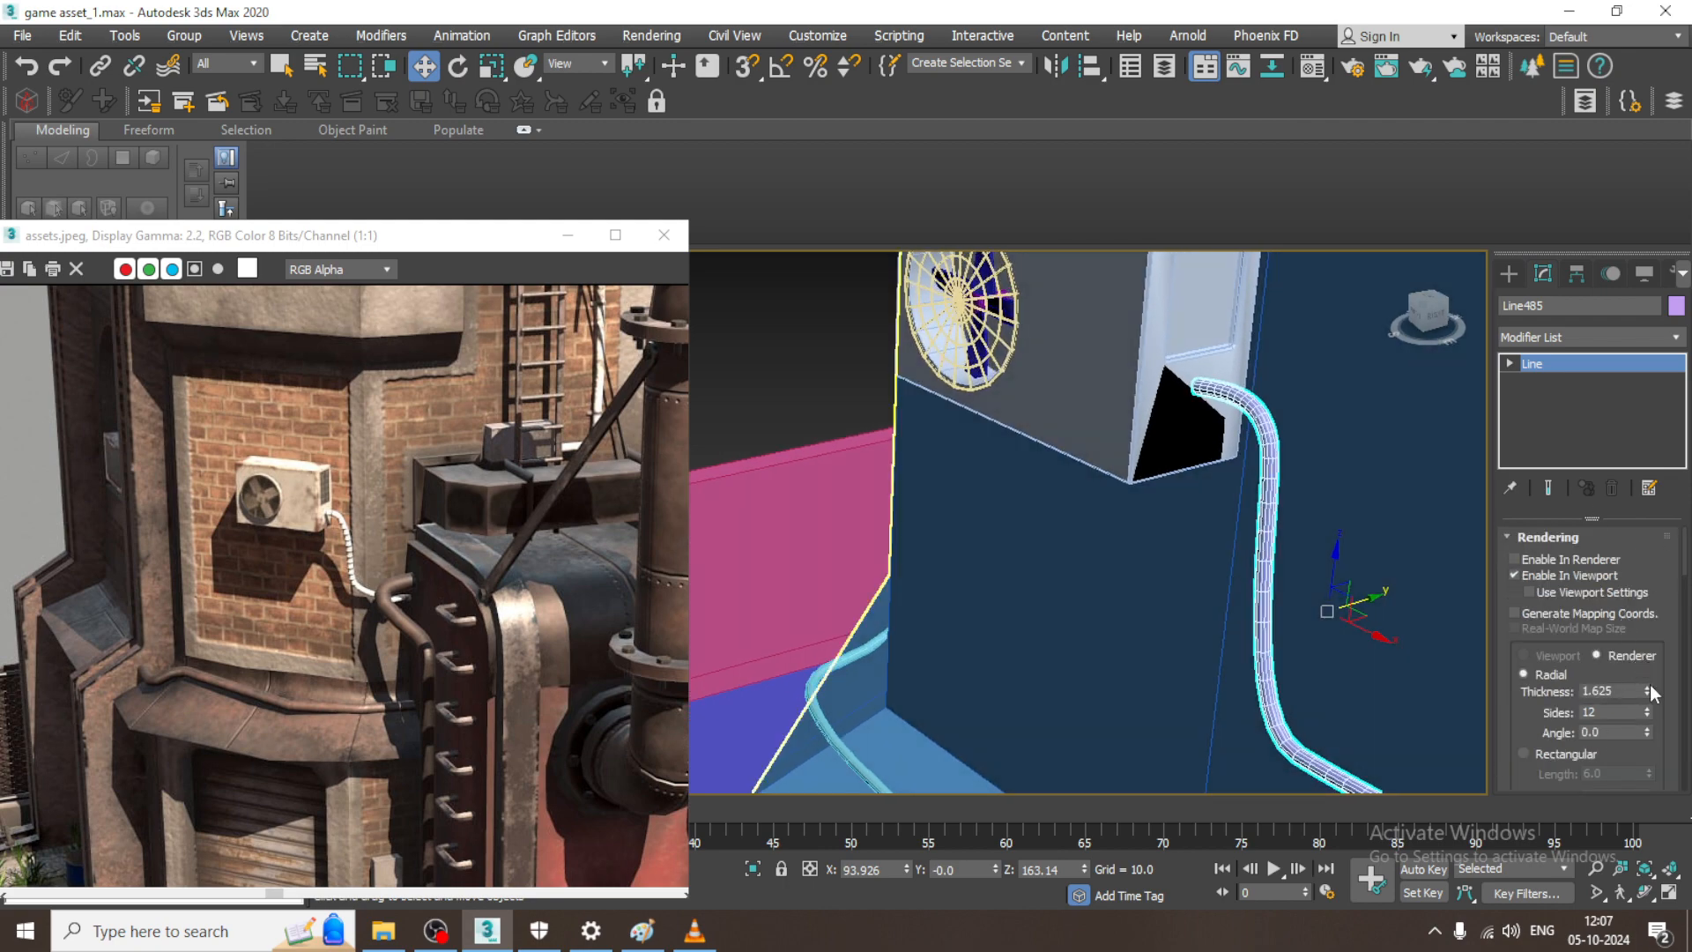
pyautogui.moveTo(1648, 687); pyautogui.dragTo(1643, 654)
# - Adjust the hose's starting vertex slightly upward where it meets the air-conditioner unit, then leave vertex editing
pyautogui.keyDown('alt'); pyautogui.moveTo(1171, 385); pyautogui.dragTo(1200, 379, button='middle'); pyautogui.keyUp('alt')
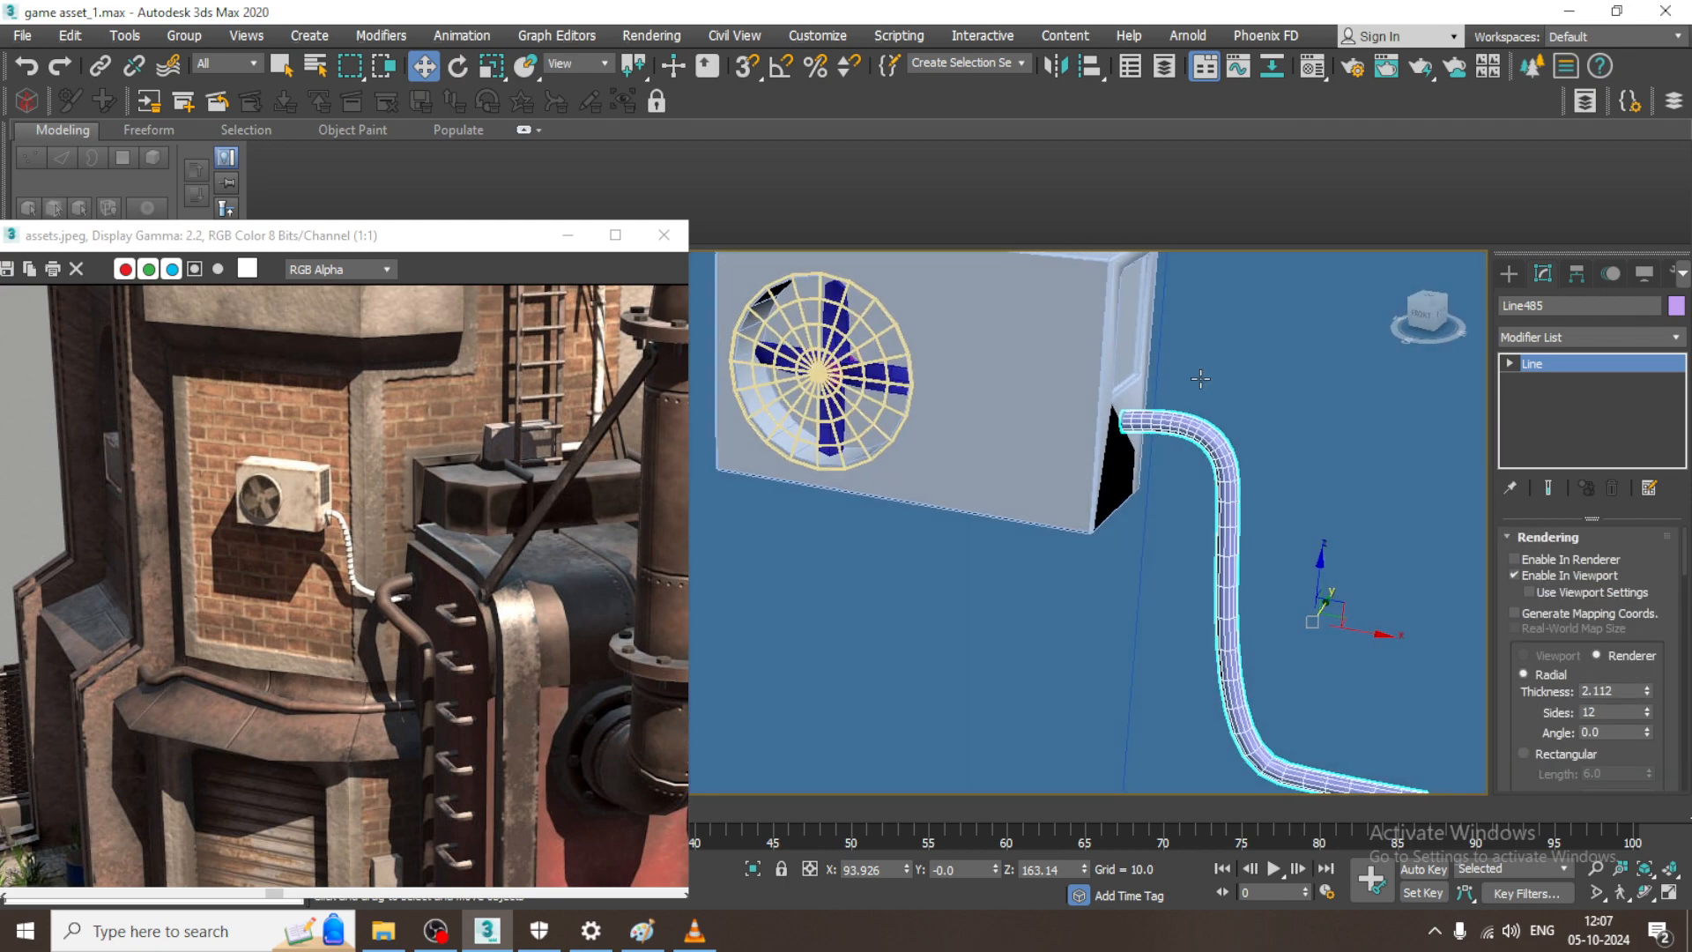
pyautogui.scroll(3, 1200, 379)
pyautogui.press('1')
pyautogui.moveTo(1064, 404); pyautogui.dragTo(1127, 516)
pyautogui.moveTo(1089, 389); pyautogui.dragTo(1088, 371)
pyautogui.scroll(-5, 1133, 377)
pyautogui.keyDown('alt'); pyautogui.moveTo(1174, 472); pyautogui.dragTo(1185, 396, button='middle'); pyautogui.keyUp('alt')
pyautogui.moveTo(1185, 396); pyautogui.dragTo(1260, 436, button='middle')
pyautogui.moveTo(1260, 436)
pyautogui.keyDown('alt'); pyautogui.mouseDown(button='middle')
pyautogui.moveTo(1278, 445)
pyautogui.moveTo(1226, 408)
pyautogui.moveTo(1240, 422)
pyautogui.mouseUp(button='middle'); pyautogui.keyUp('alt')
pyautogui.scroll(-5, 1277, 445)
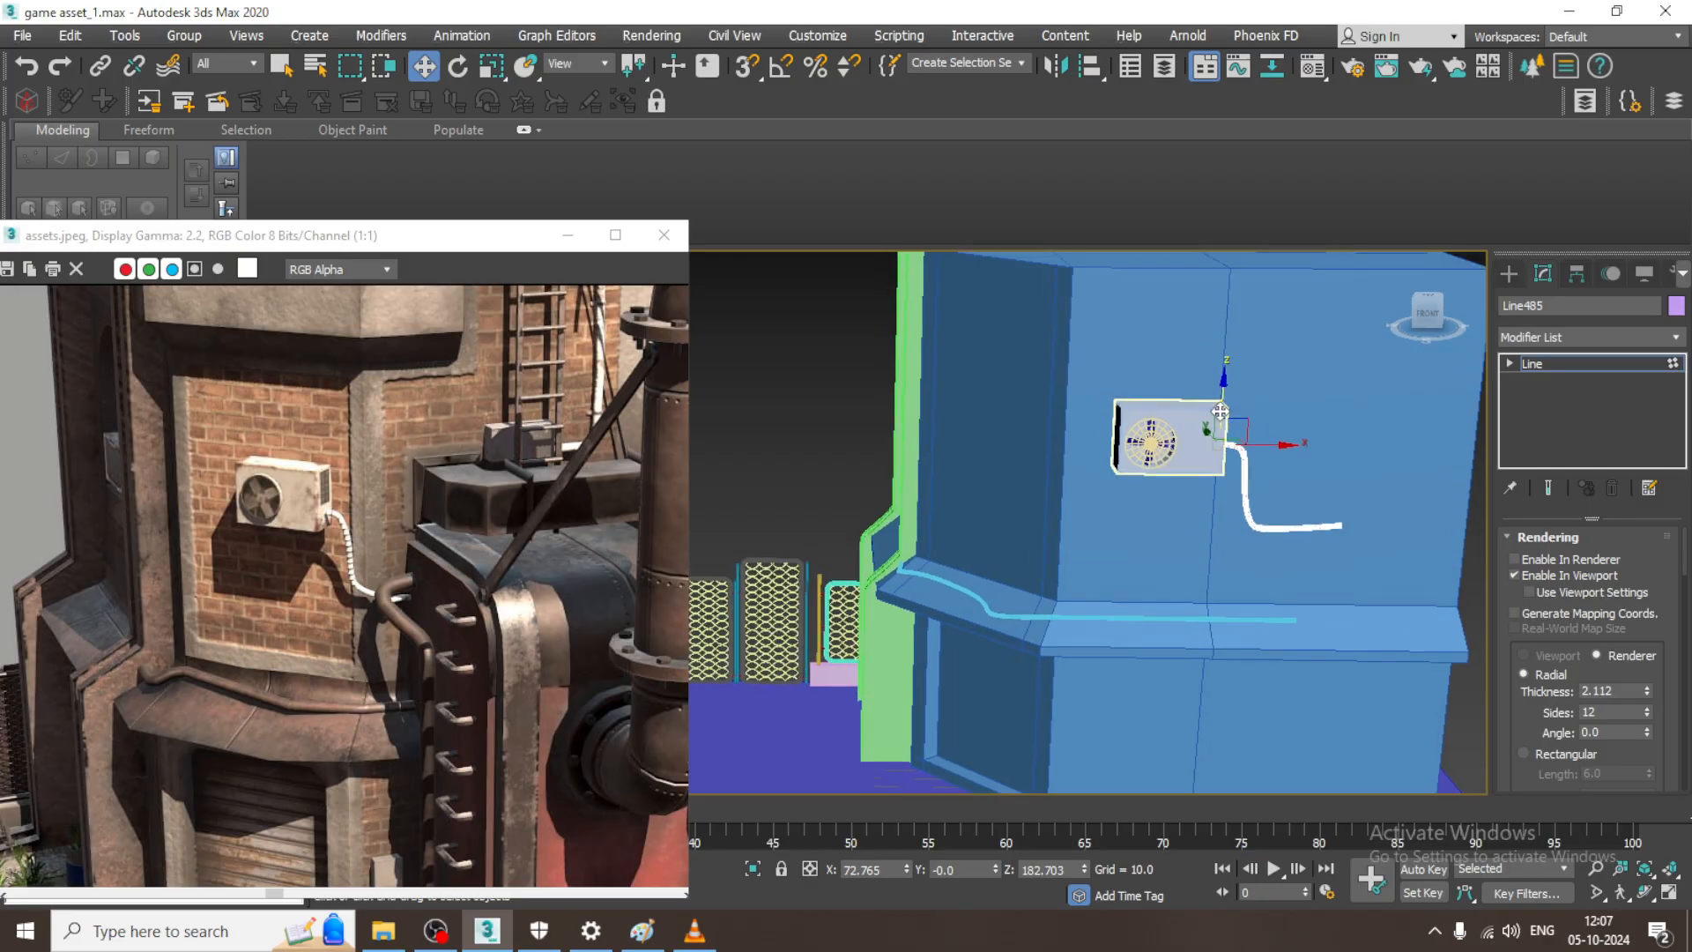
pyautogui.scroll(3, 1240, 422)
pyautogui.click(1604, 363)
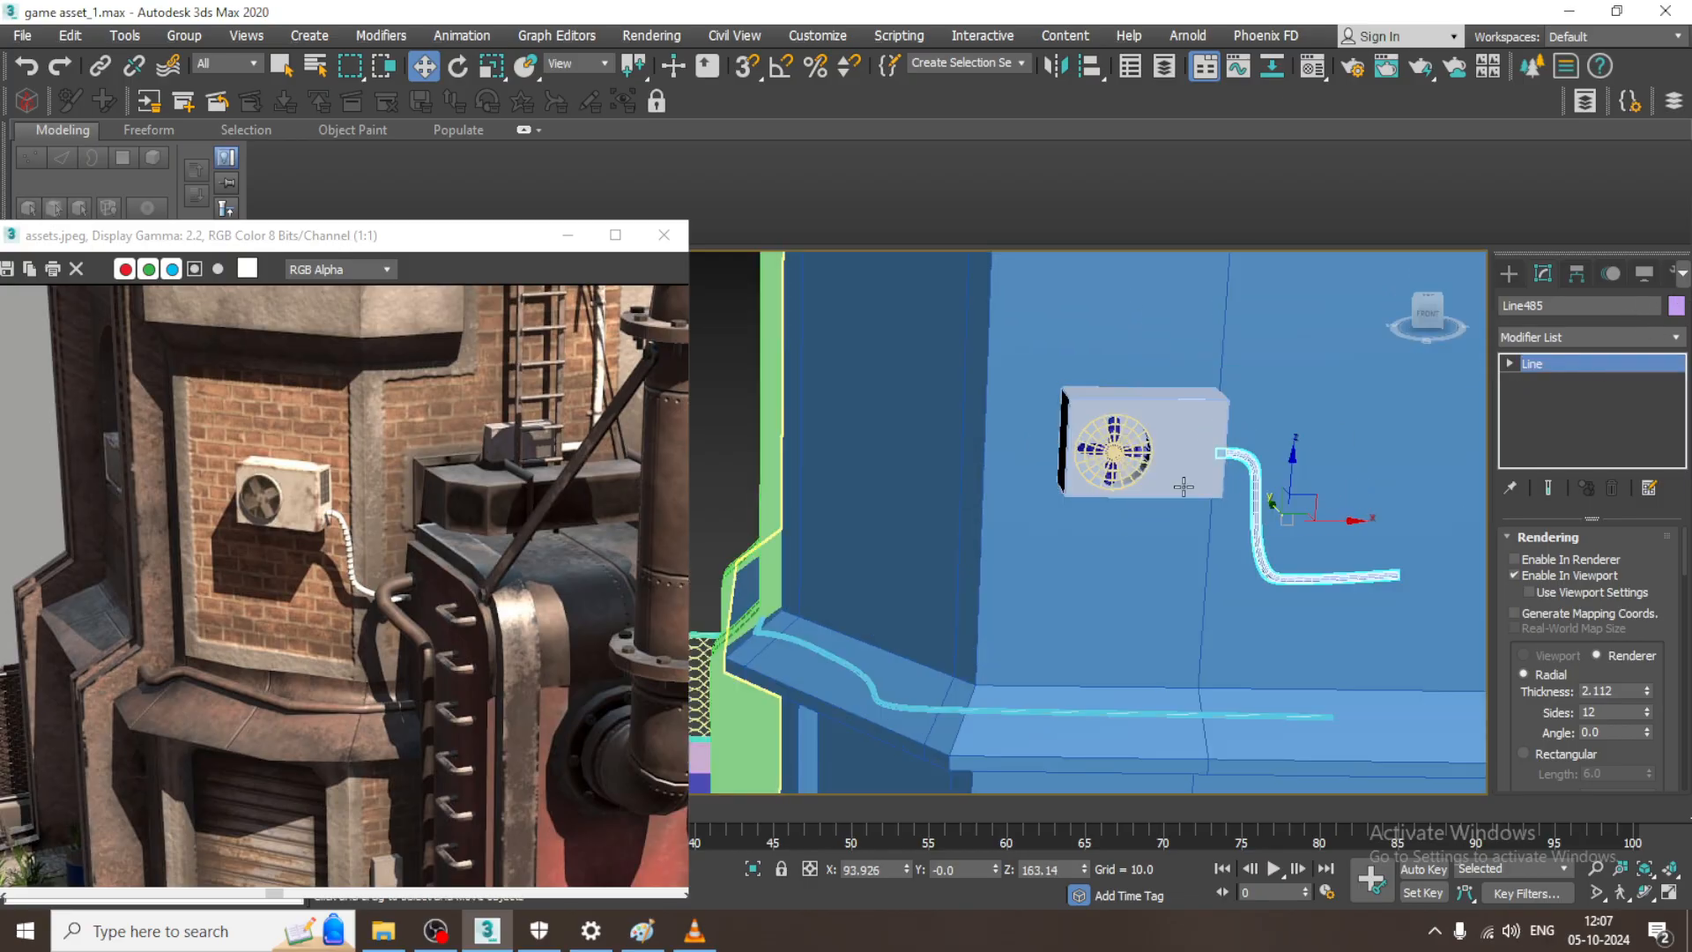
# - Select all air-conditioner parts with the hose, leaving out the building, and move them along X toward the building's angled corner
pyautogui.scroll(3, 1168, 467)
pyautogui.scroll(-6, 1168, 465)
pyautogui.keyDown('alt'); pyautogui.moveTo(1173, 460); pyautogui.dragTo(1349, 402, button='middle'); pyautogui.keyUp('alt')
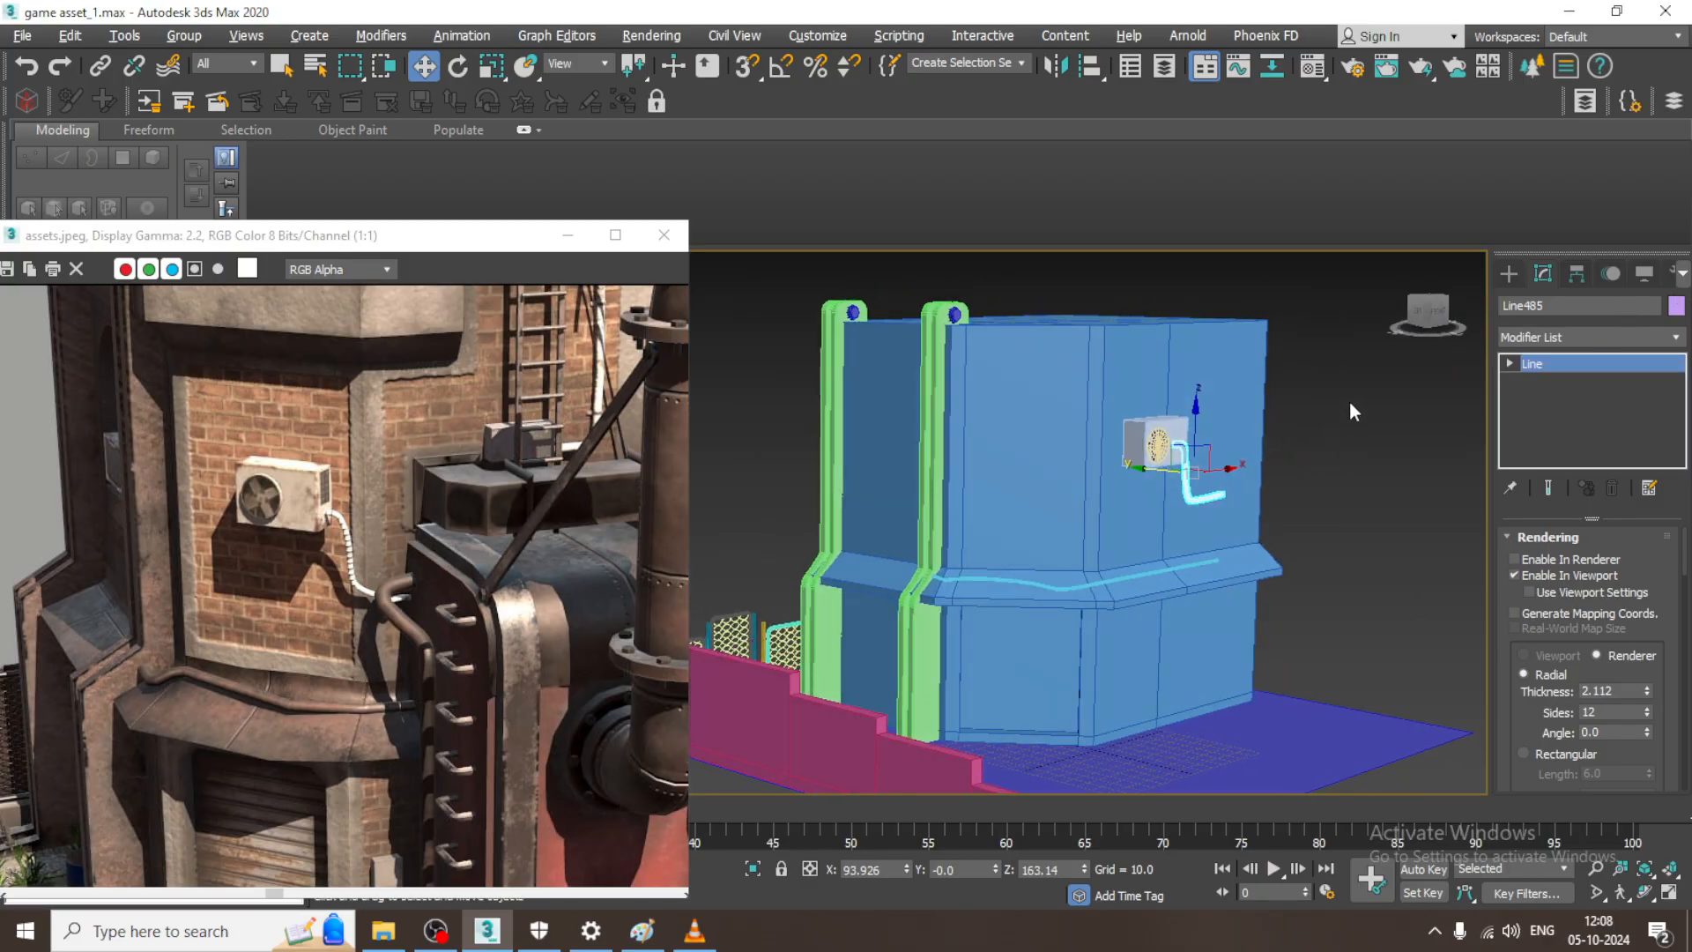
pyautogui.moveTo(1117, 516); pyautogui.dragTo(1091, 530)
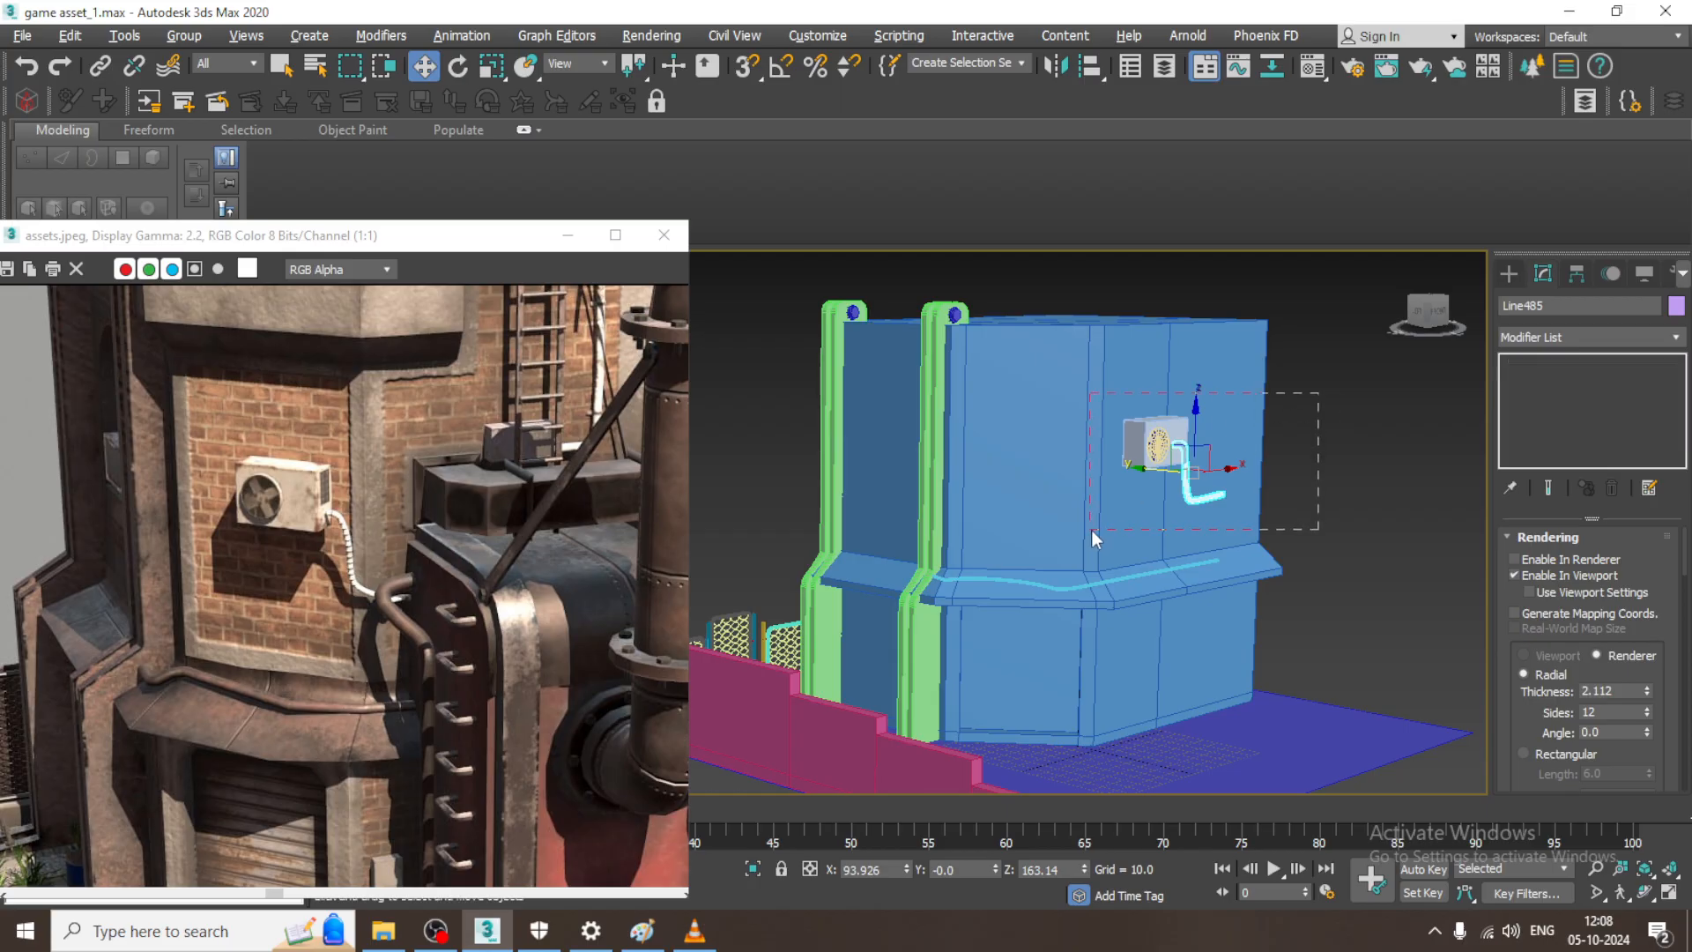
pyautogui.keyDown('alt'); pyautogui.moveTo(1322, 545); pyautogui.dragTo(1092, 653); pyautogui.keyUp('alt')
pyautogui.keyDown('alt'); pyautogui.moveTo(1195, 490); pyautogui.dragTo(1125, 499, button='middle'); pyautogui.keyUp('alt')
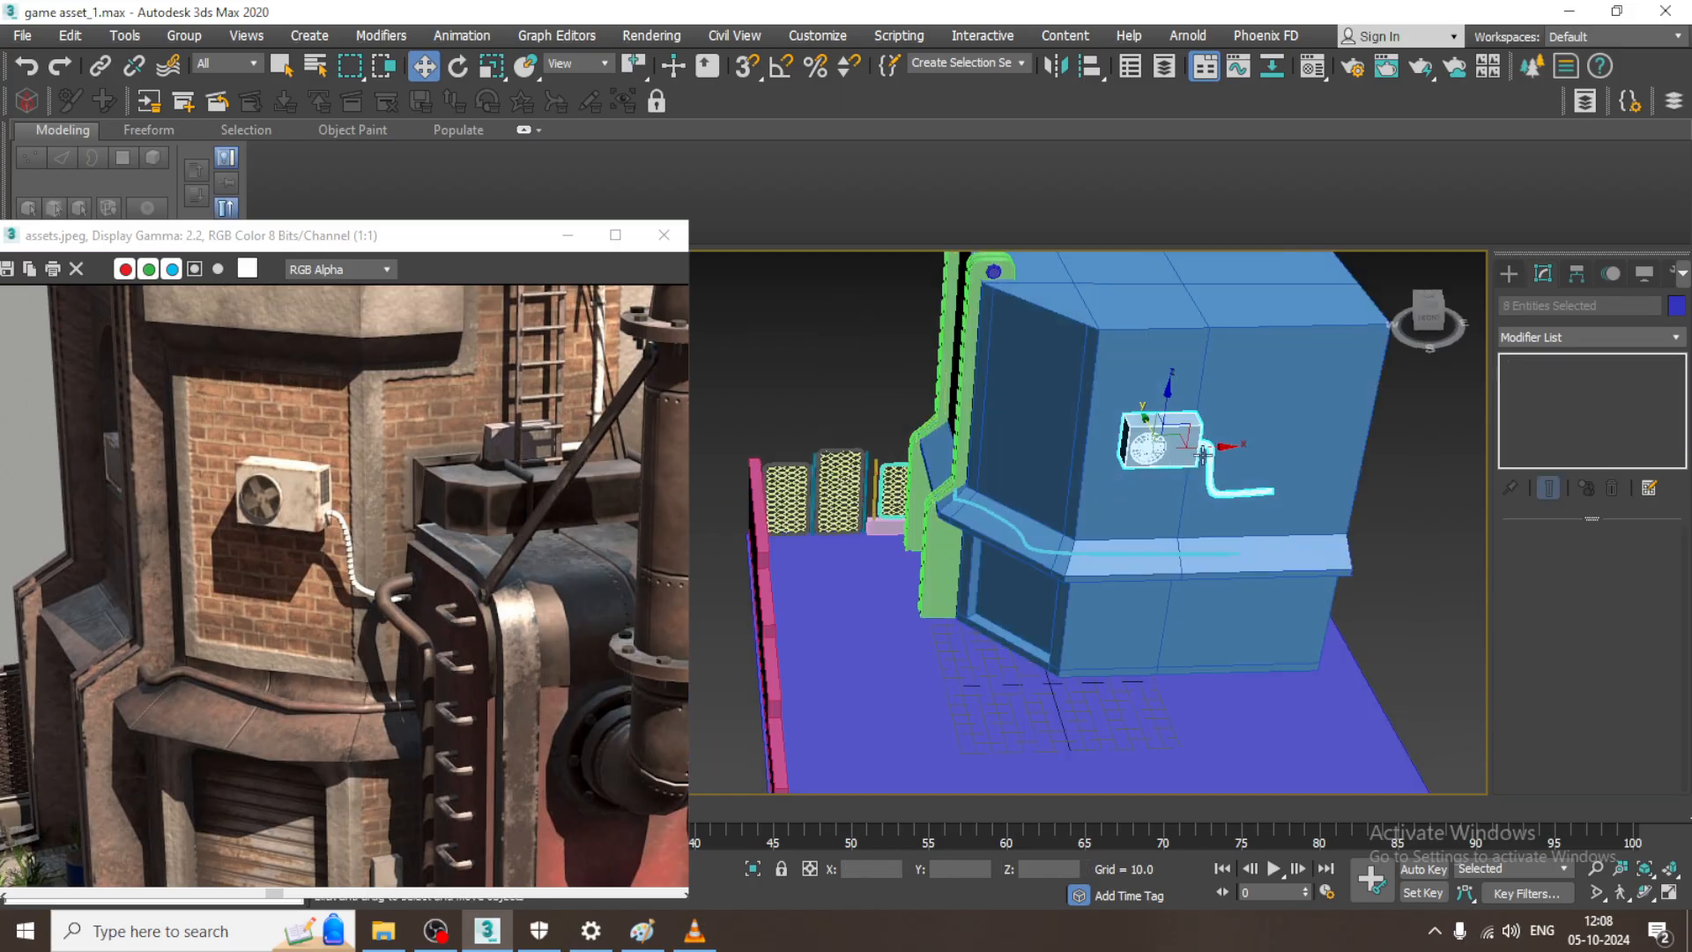
pyautogui.moveTo(1143, 446); pyautogui.dragTo(1012, 448)
pyautogui.keyDown('alt'); pyautogui.moveTo(1022, 410); pyautogui.dragTo(1125, 430, button='middle'); pyautogui.keyUp('alt')
# - Rotate the air-conditioner parts and hose about the vertical axis to match the angled wall, refining the angle in the Top view
pyautogui.scroll(3, 946, 471)
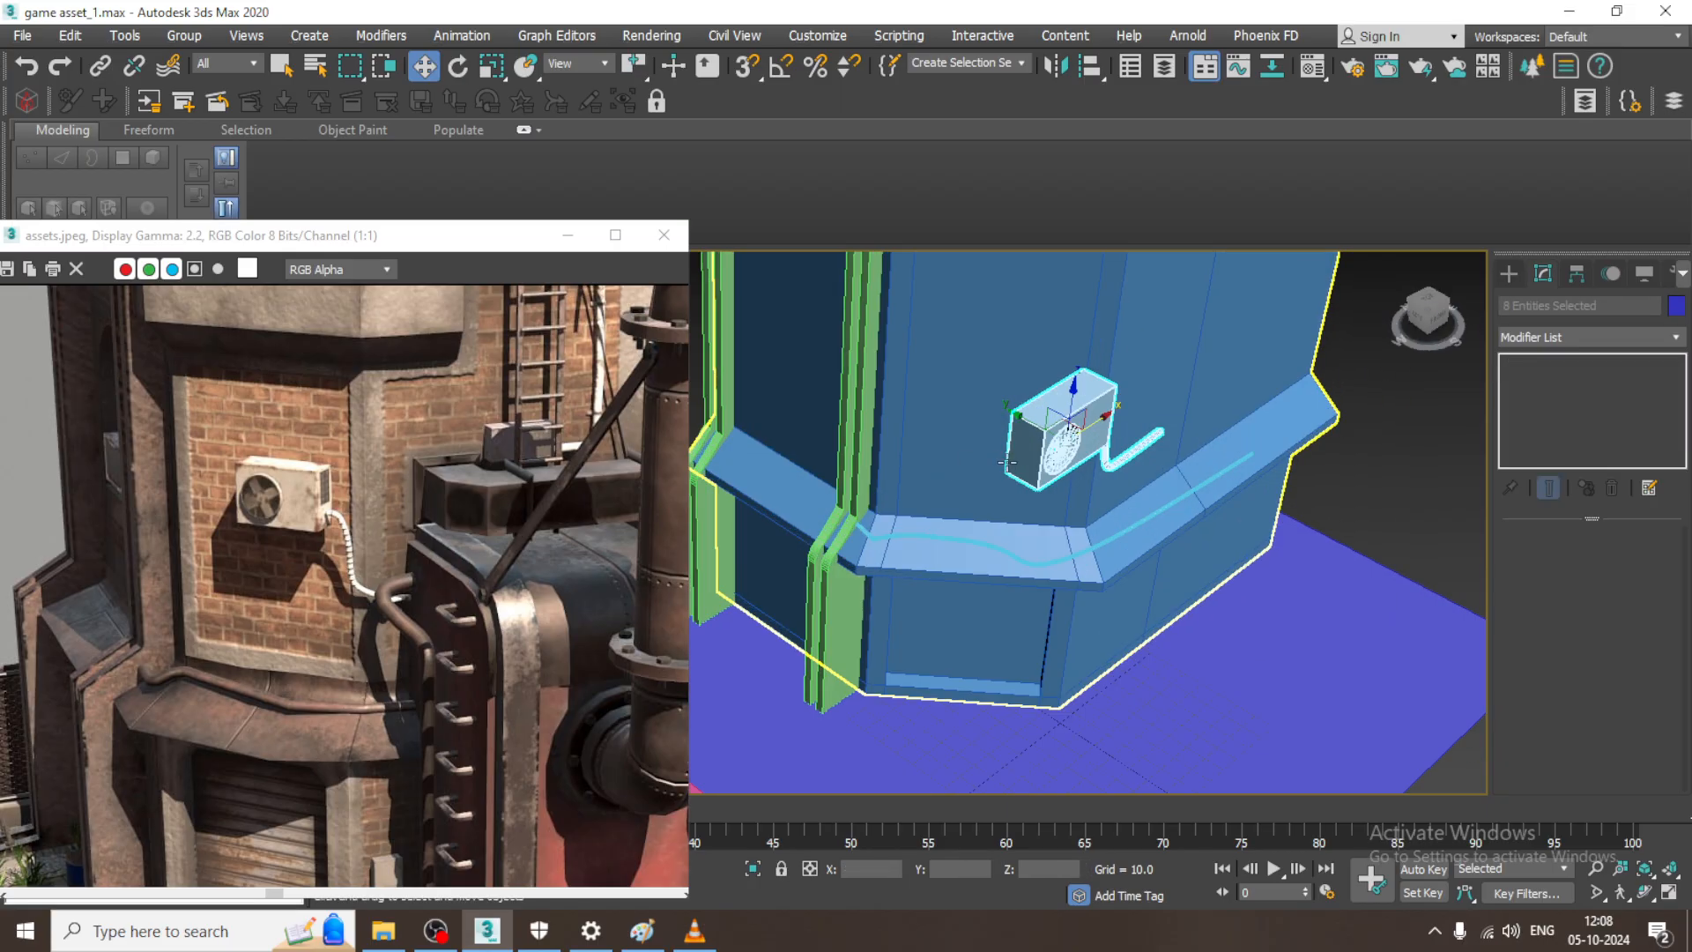
pyautogui.press('e')
pyautogui.moveTo(1045, 472); pyautogui.dragTo(978, 460)
pyautogui.keyDown('alt'); pyautogui.moveTo(978, 460); pyautogui.dragTo(1117, 484, button='middle'); pyautogui.keyUp('alt')
pyautogui.hotkey('alt', 'w')
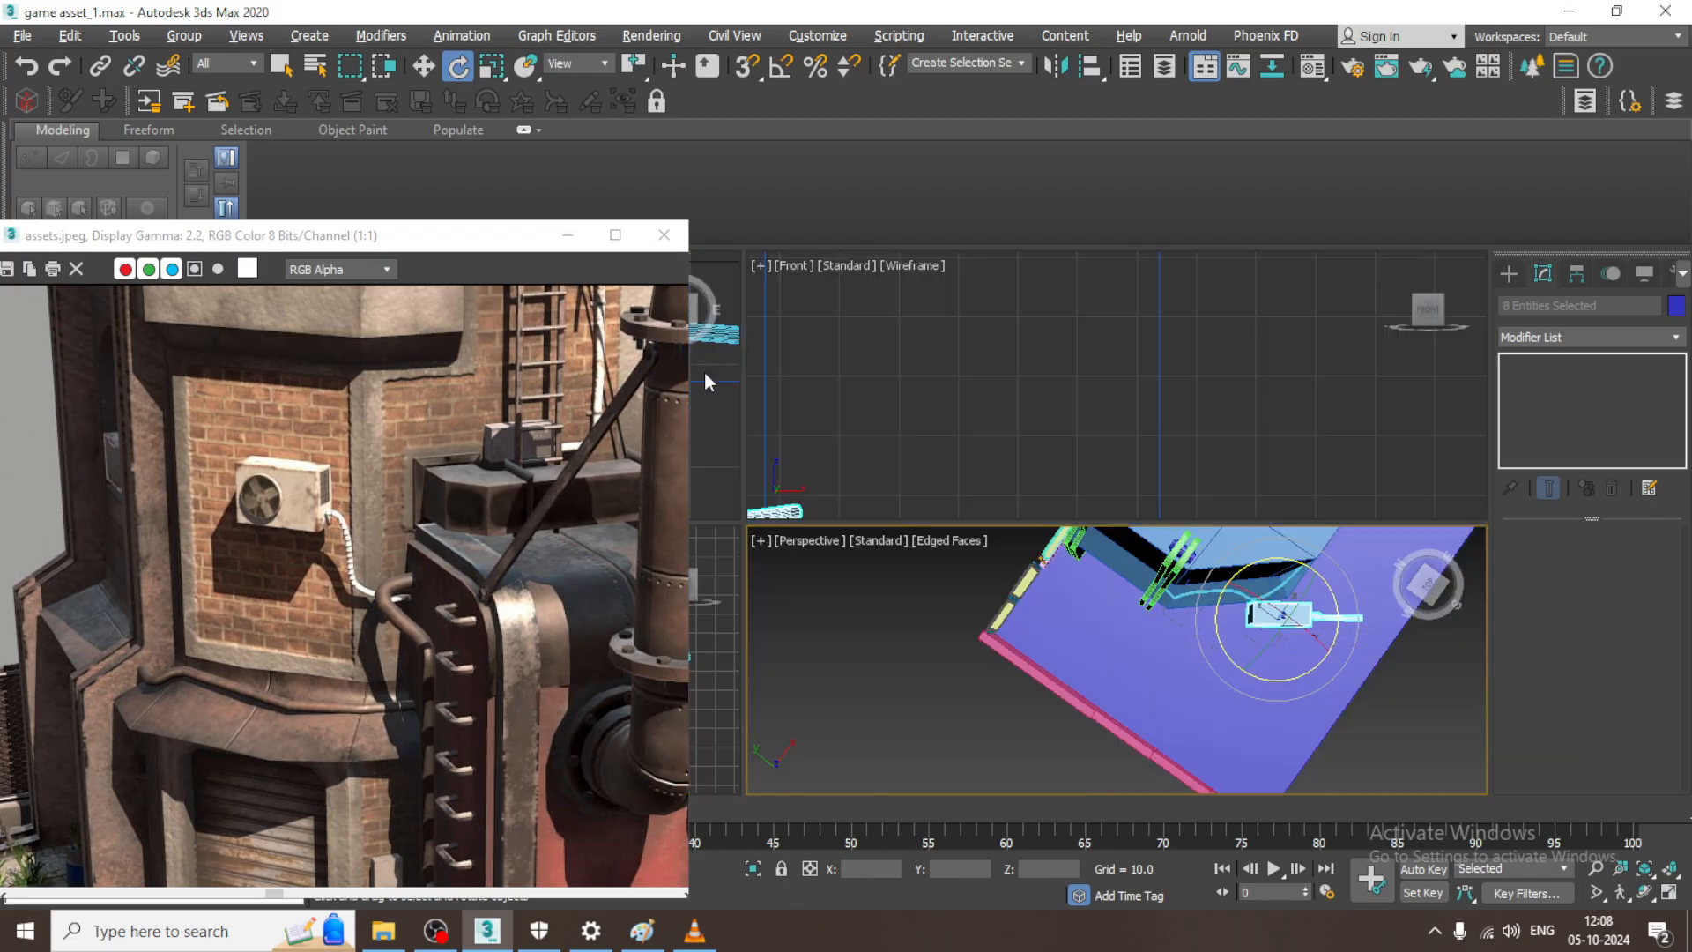
pyautogui.rightClick(704, 433)
pyautogui.hotkey('alt', 'w')
pyautogui.scroll(-5, 789, 425)
pyautogui.moveTo(899, 431); pyautogui.dragTo(1040, 453, button='middle')
pyautogui.scroll(5, 964, 453)
pyautogui.moveTo(931, 500); pyautogui.dragTo(943, 495)
# - Move the air-conditioner parts closer to the angled wall in the Top view and rotate them another 2.75 degrees about Z
pyautogui.press('w')
pyautogui.moveTo(921, 436); pyautogui.dragTo(1037, 544, button='middle')
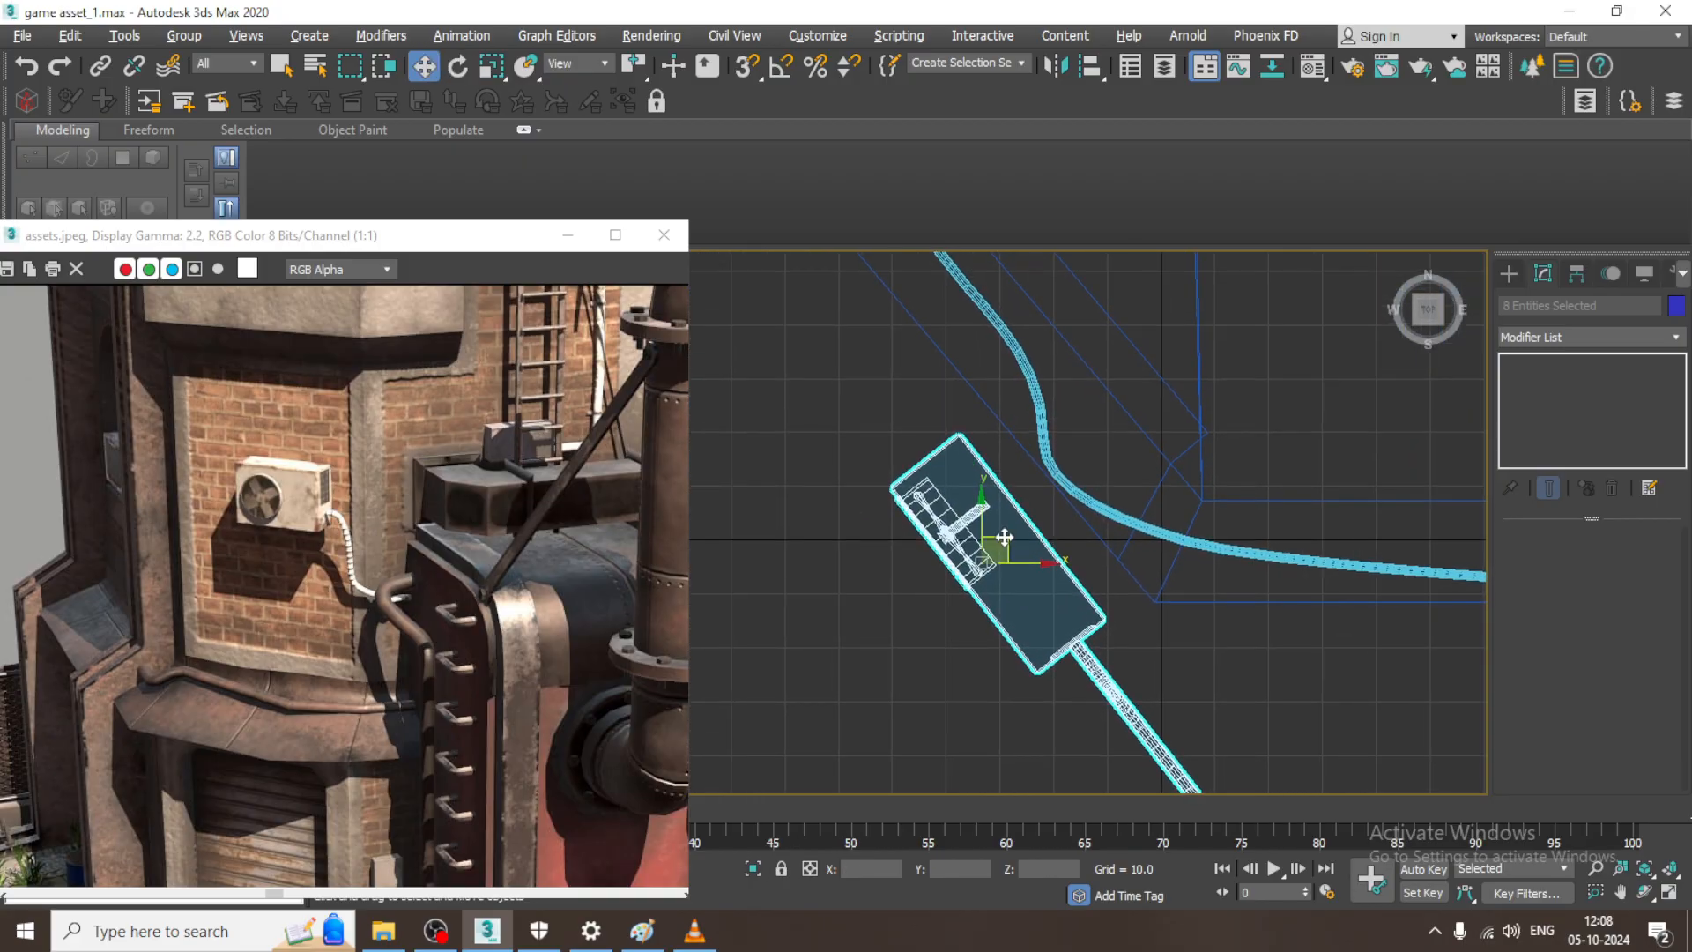
pyautogui.moveTo(1004, 537); pyautogui.dragTo(945, 409)
pyautogui.scroll(3, 948, 423)
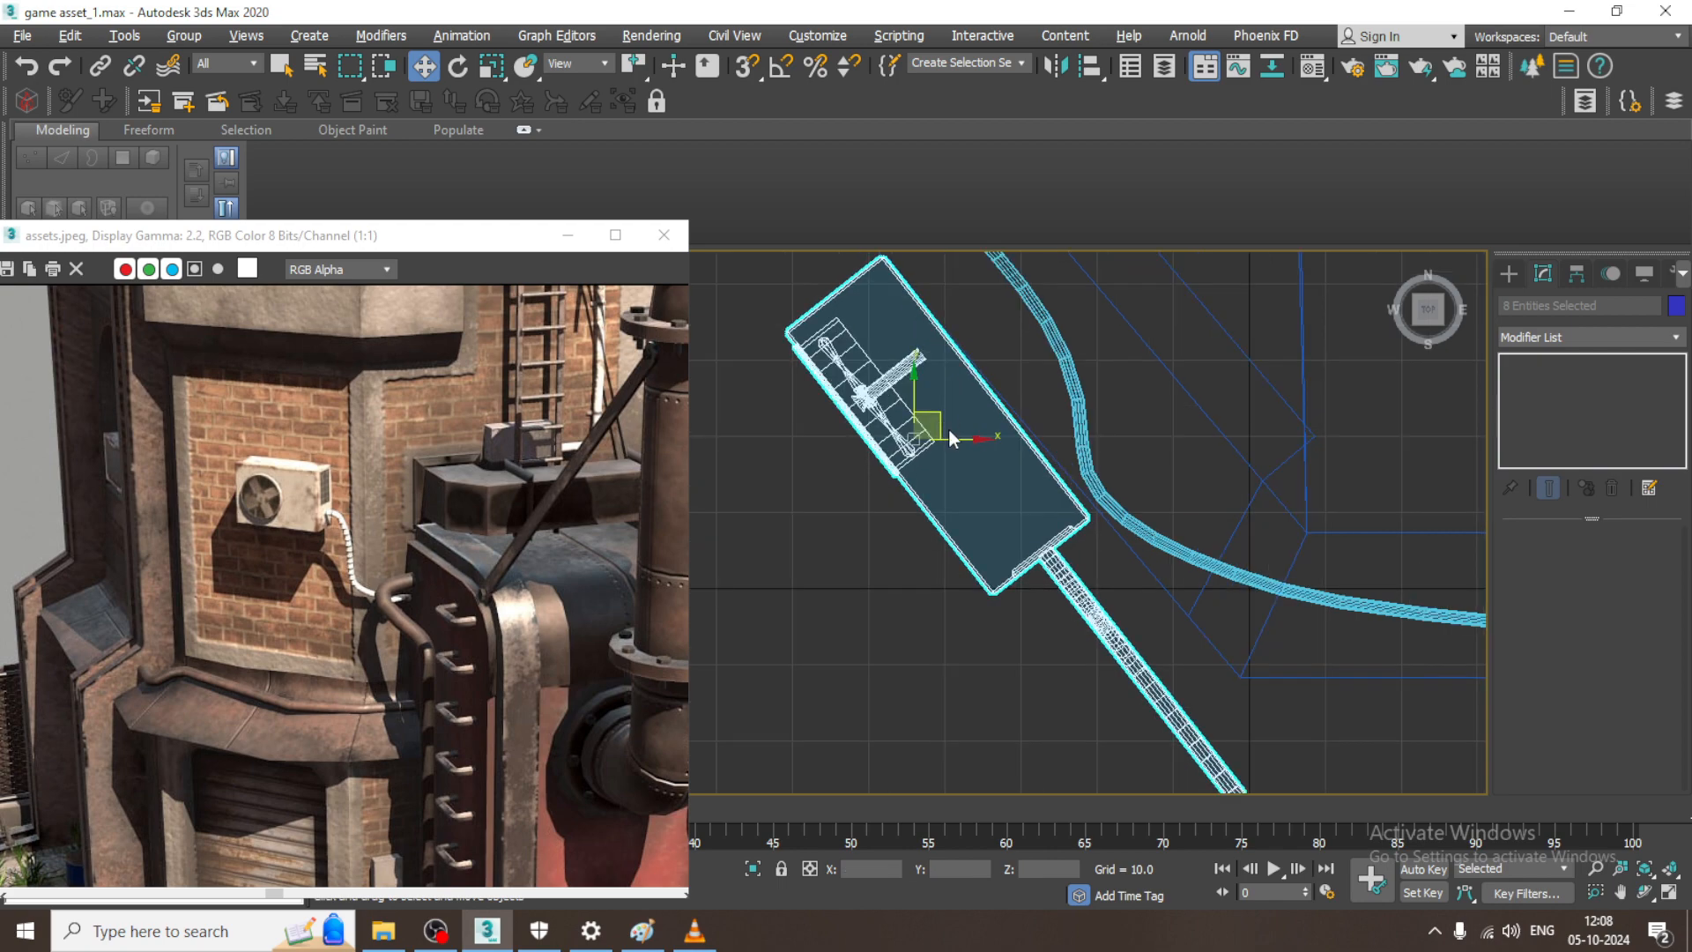
pyautogui.press('e')
pyautogui.moveTo(968, 498); pyautogui.dragTo(977, 495)
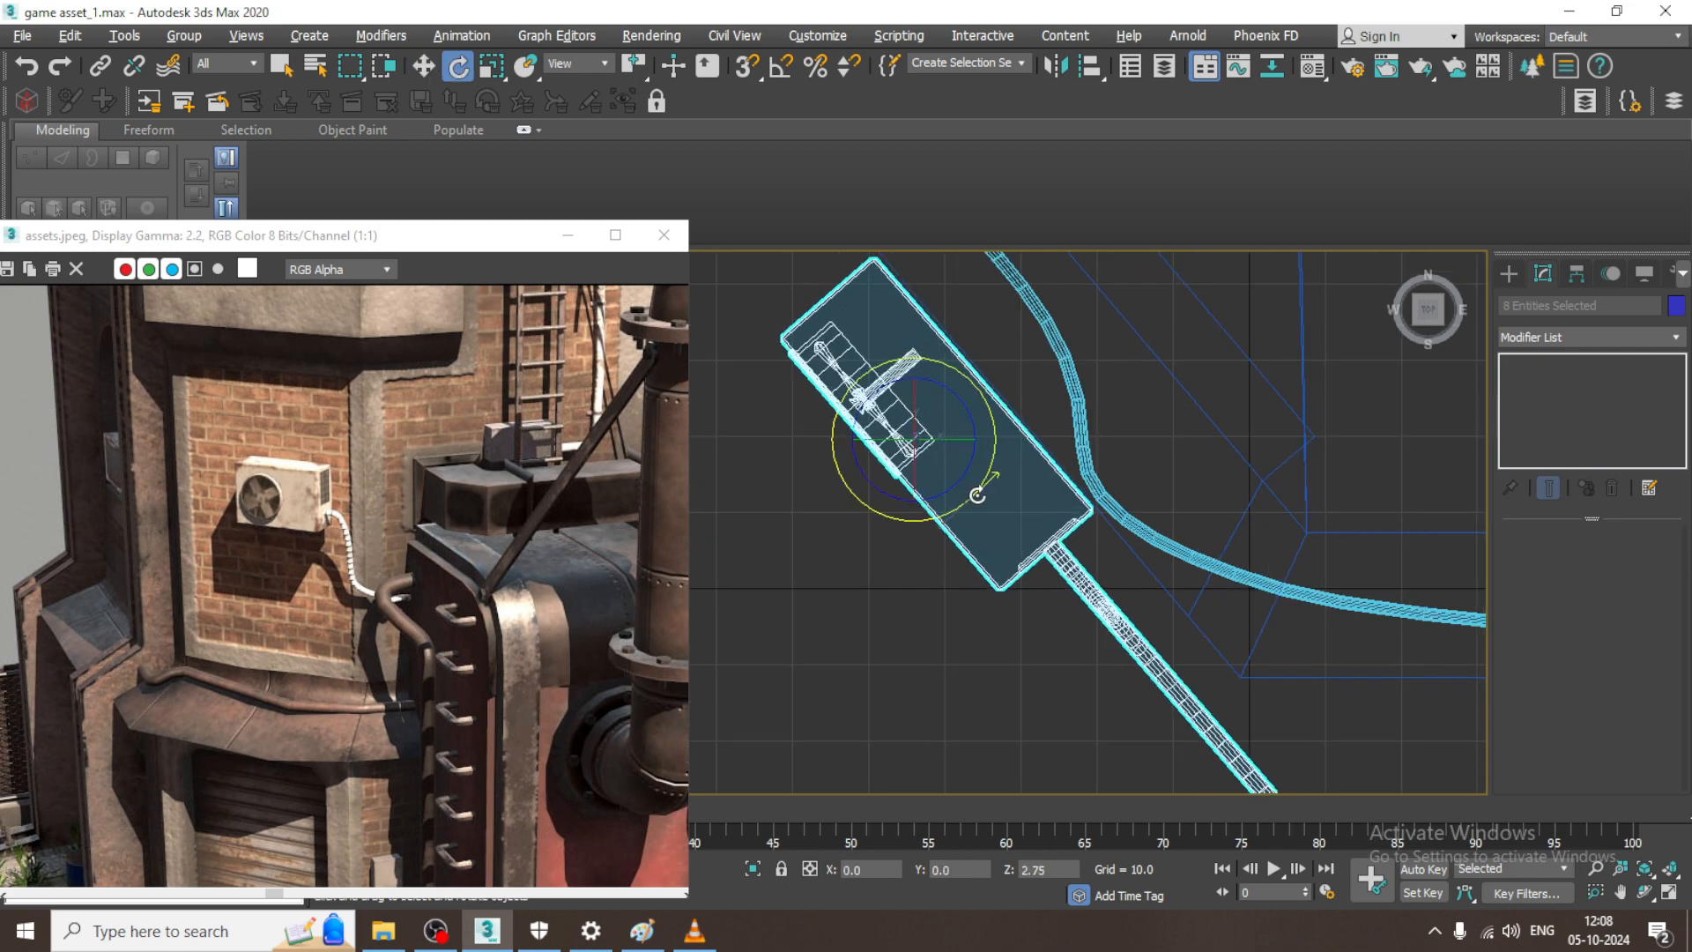
# - Switch the reference coordinate system to Local and move the air-conditioner parts back toward the angled wall in the Perspective view
pyautogui.press('w')
pyautogui.hotkey('alt', 'w')
pyautogui.middleClick(1313, 615)
pyautogui.hotkey('alt', 'w')
pyautogui.keyDown('alt'); pyautogui.moveTo(1234, 599); pyautogui.dragTo(1255, 520, button='middle'); pyautogui.keyUp('alt')
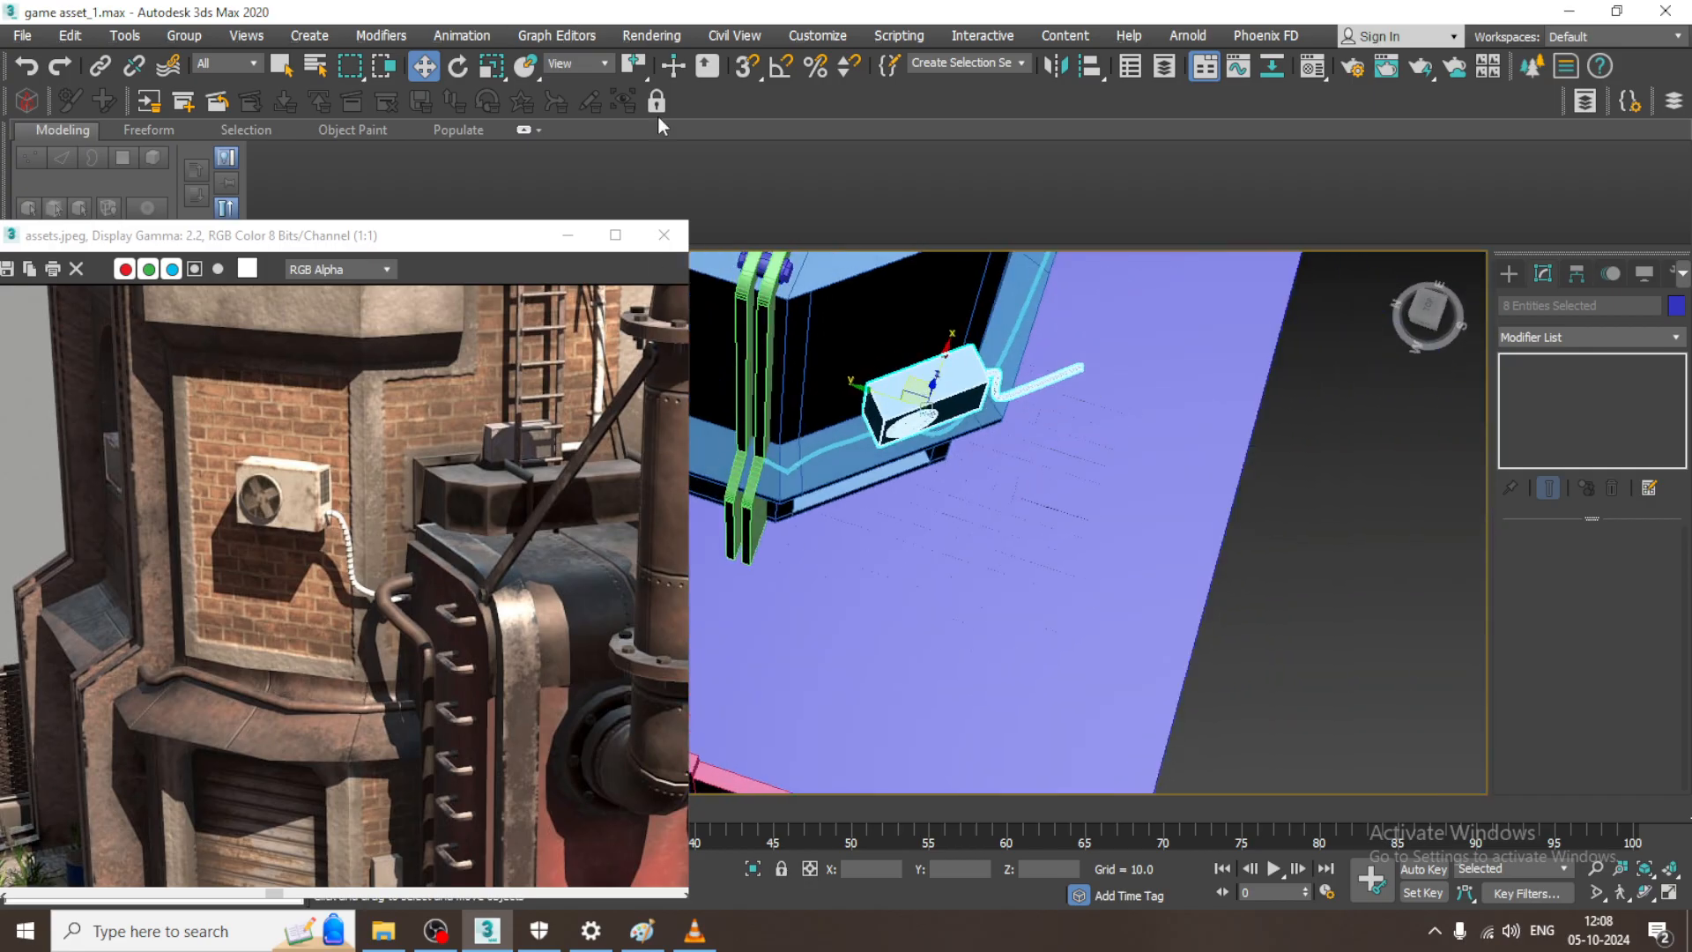
pyautogui.click(582, 63)
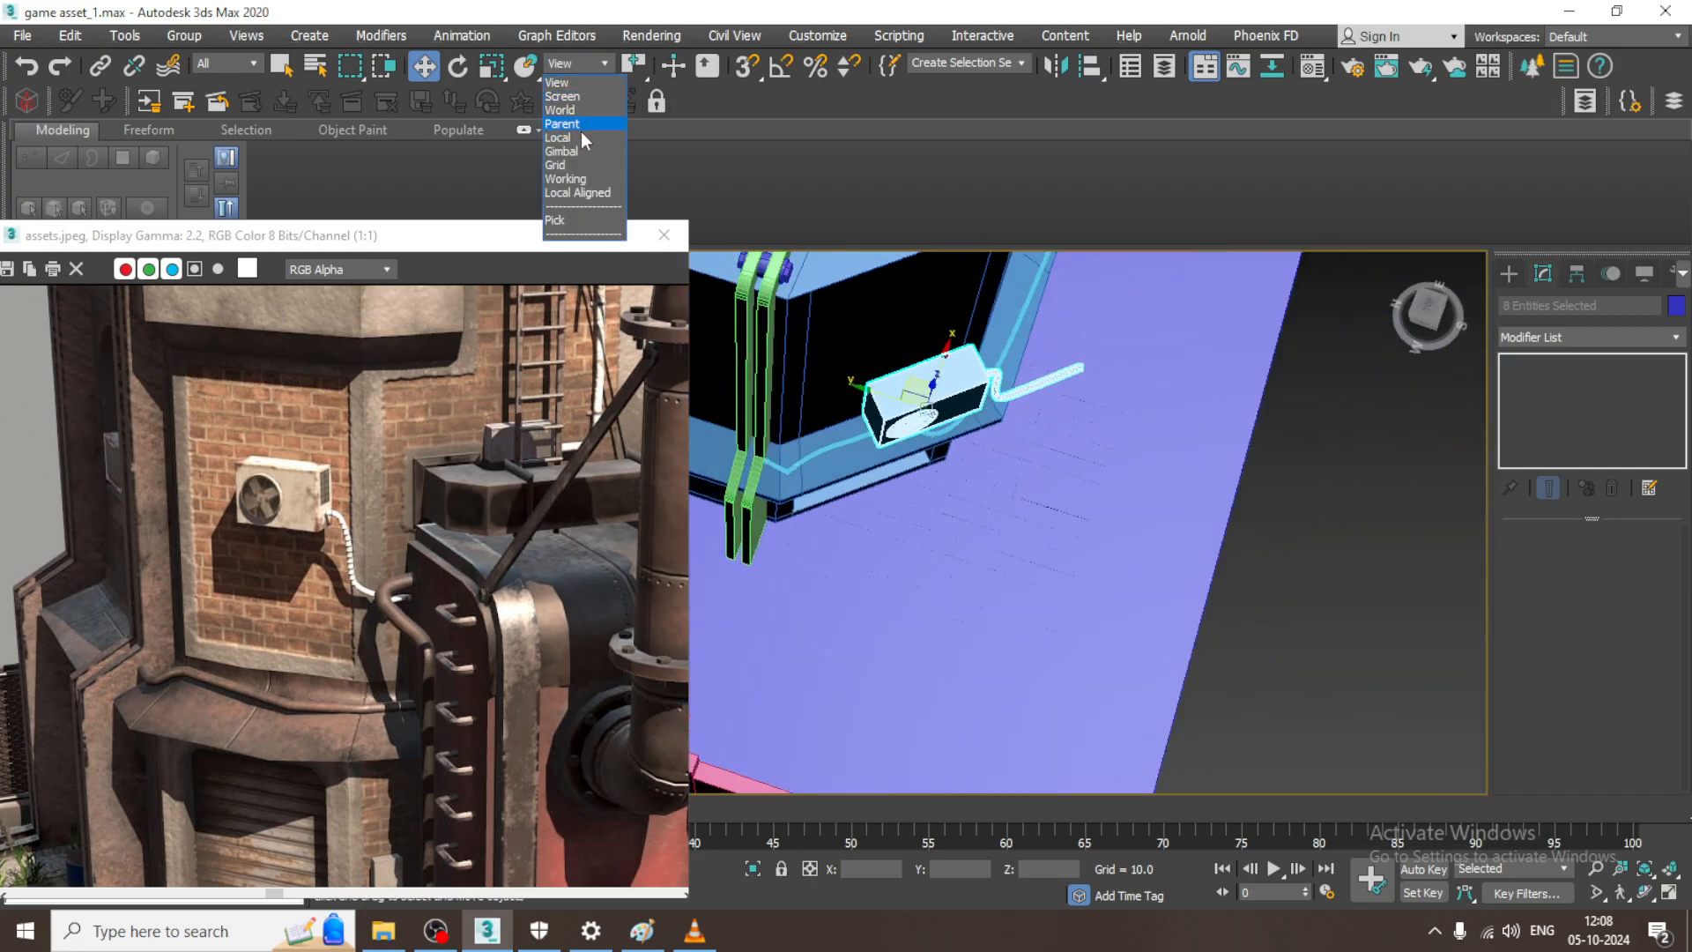
pyautogui.click(577, 138)
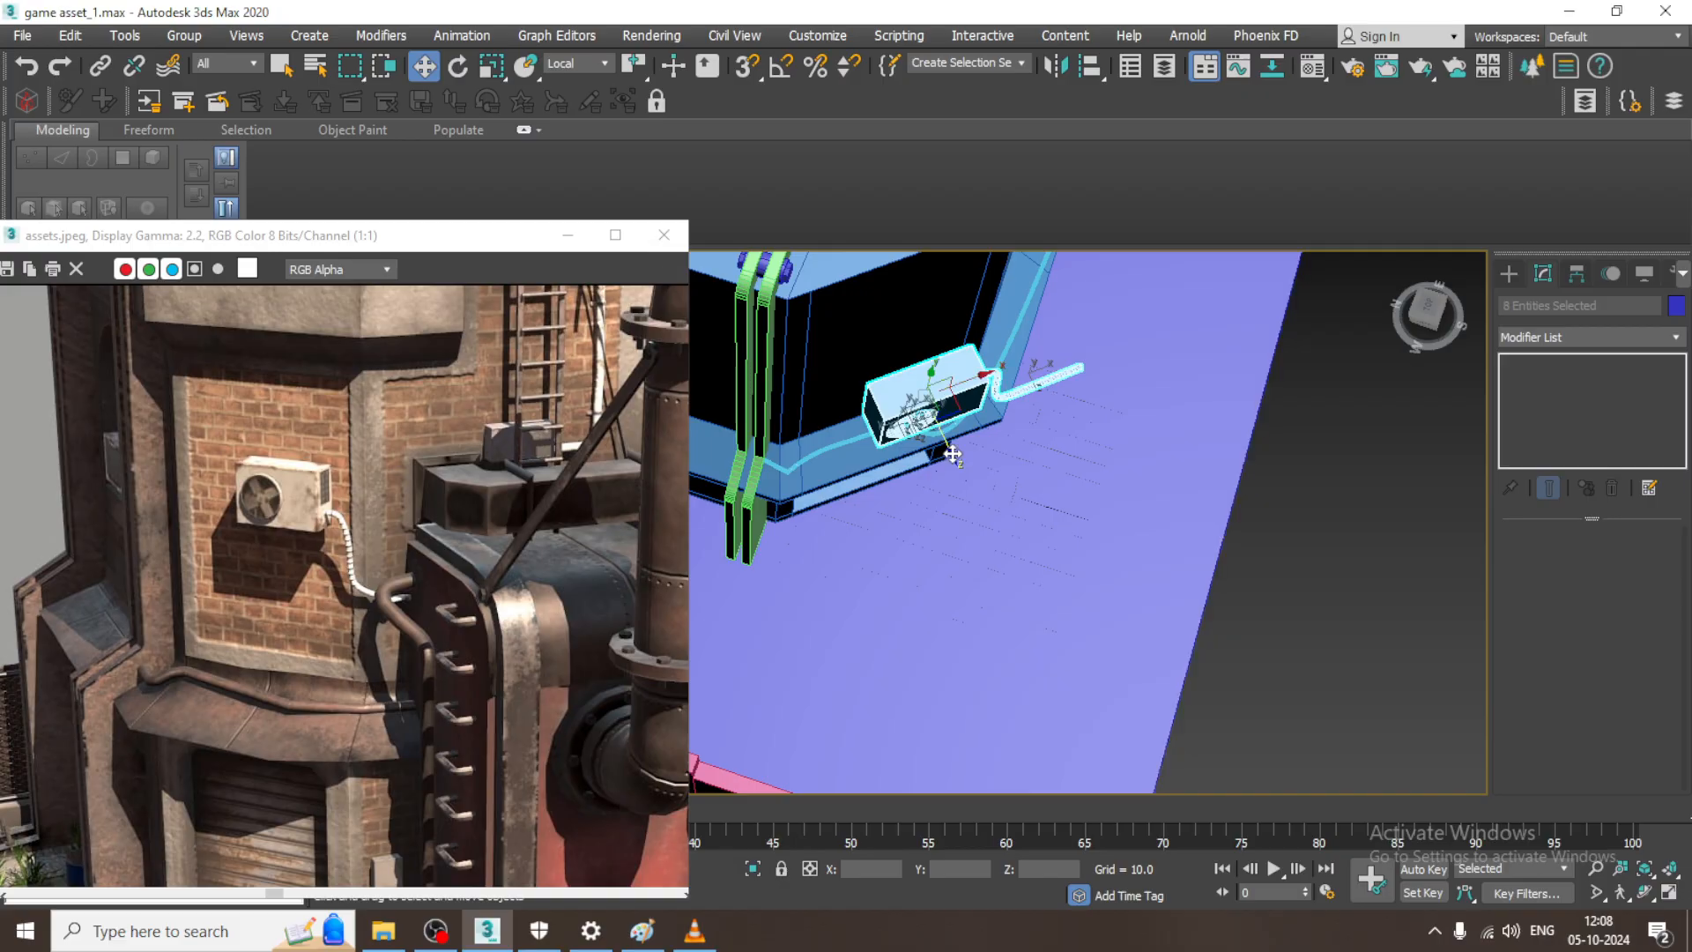
pyautogui.moveTo(953, 454); pyautogui.dragTo(926, 415)
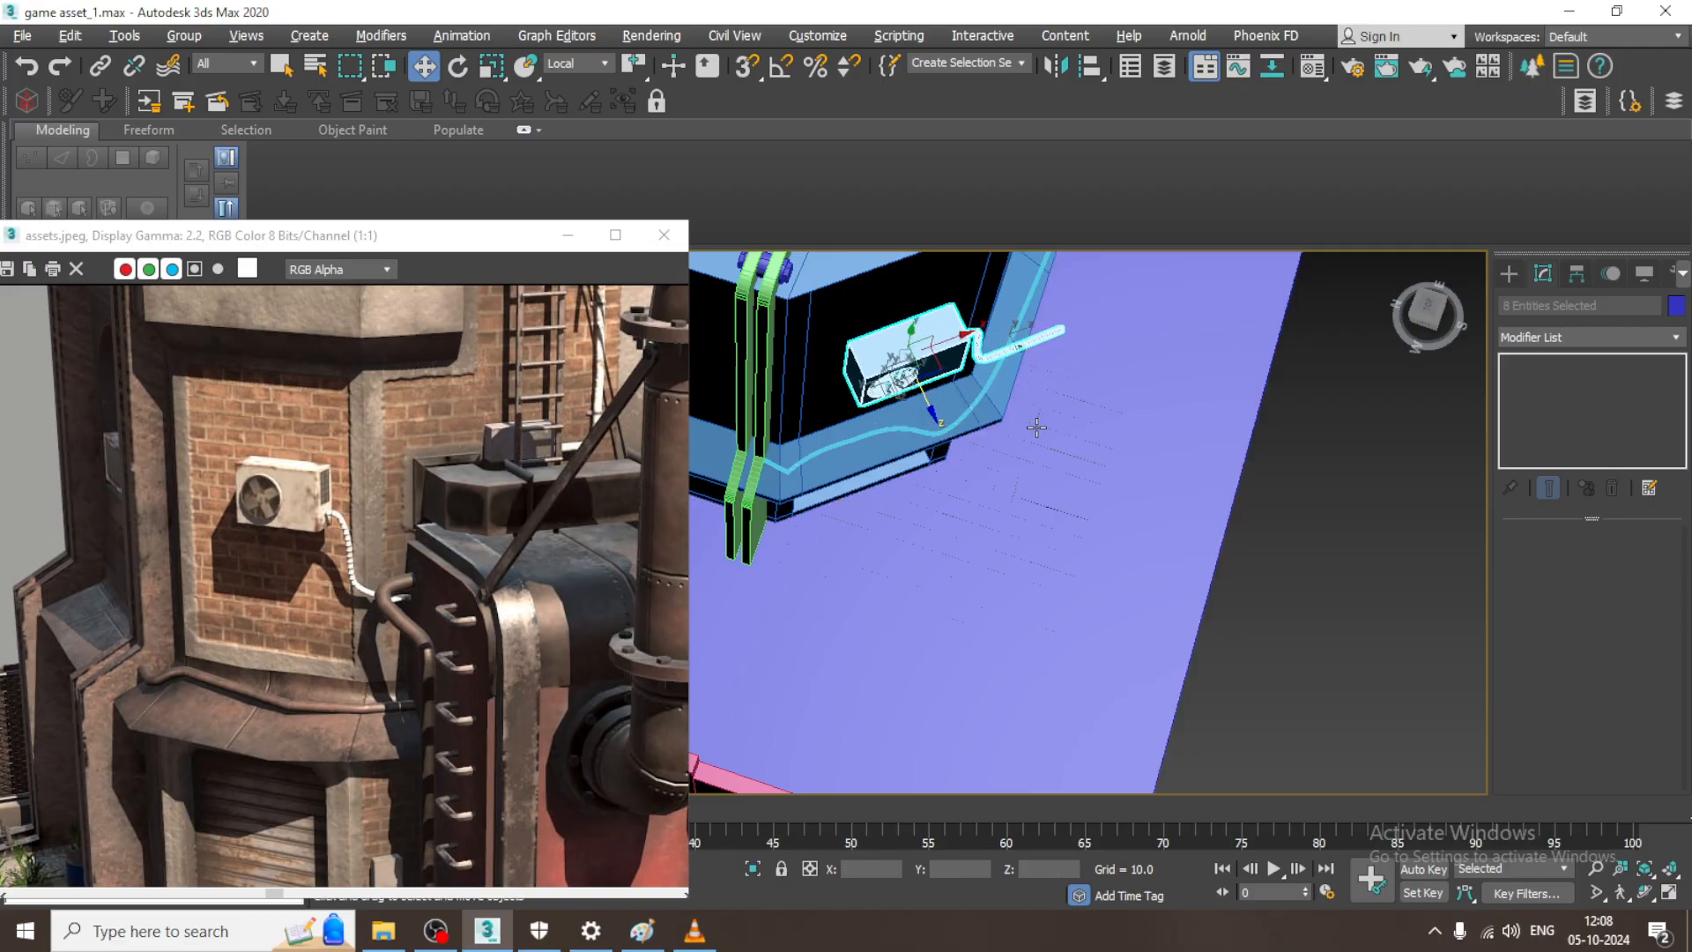
# - Lower the air-conditioner parts and hose slightly on the angled wall along their local Y axis
pyautogui.press('f')
pyautogui.scroll(-3, 1062, 371)
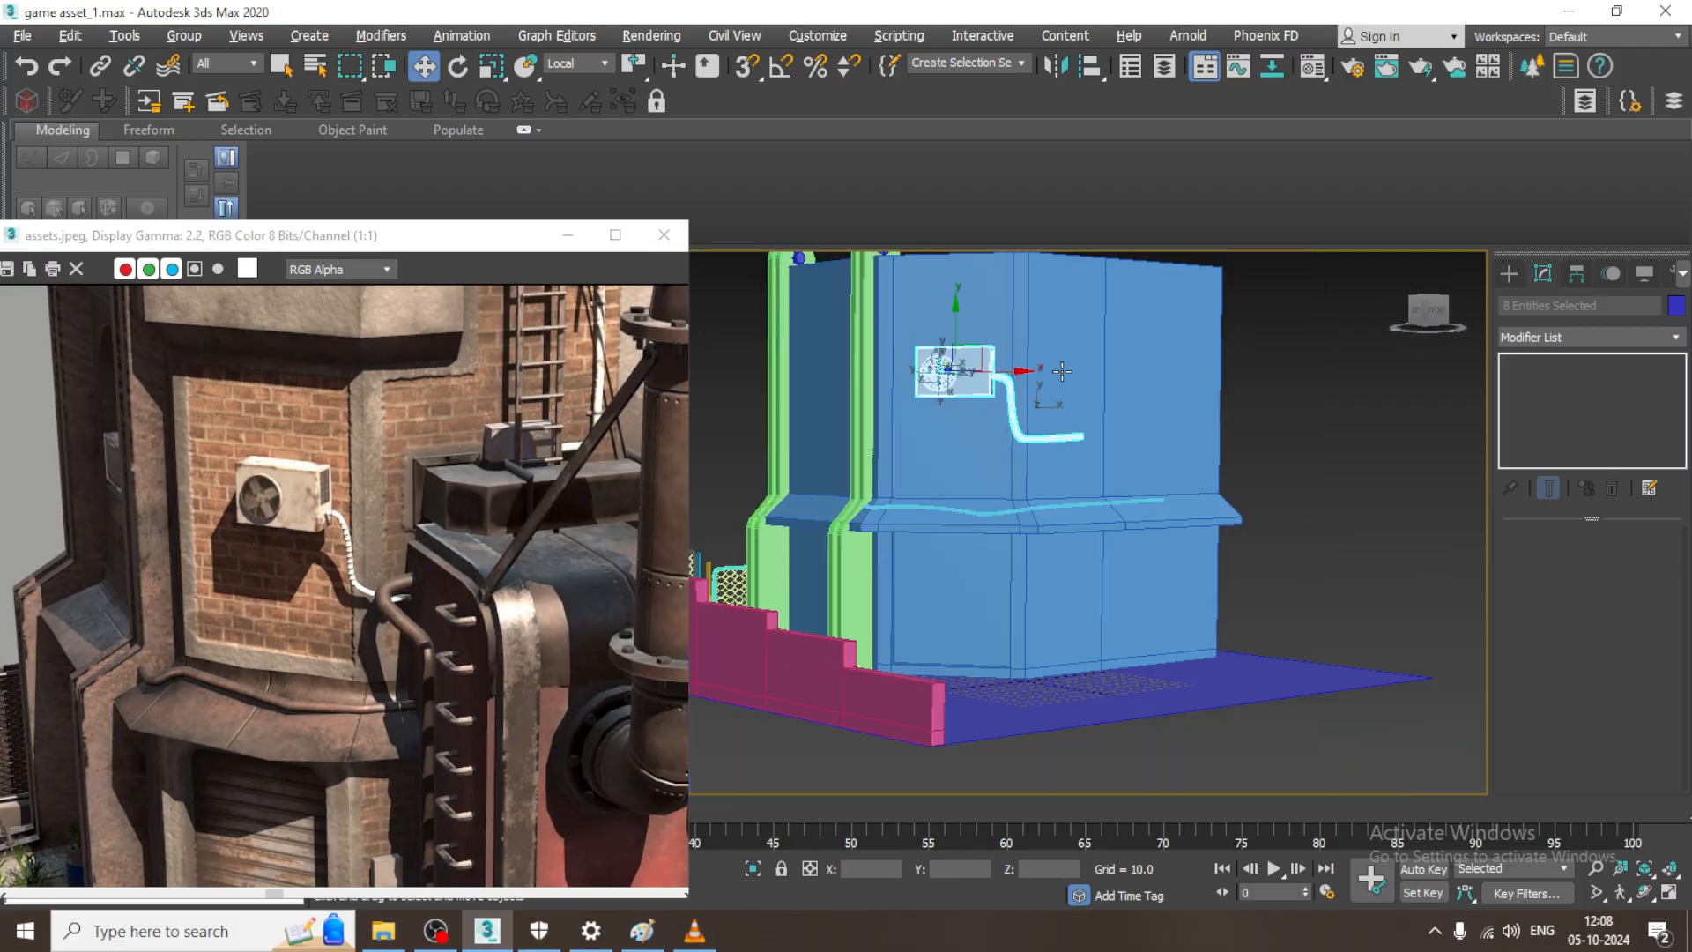
pyautogui.keyDown('alt'); pyautogui.moveTo(1062, 371); pyautogui.dragTo(1049, 369, button='middle'); pyautogui.keyUp('alt')
pyautogui.moveTo(956, 327); pyautogui.dragTo(959, 352)
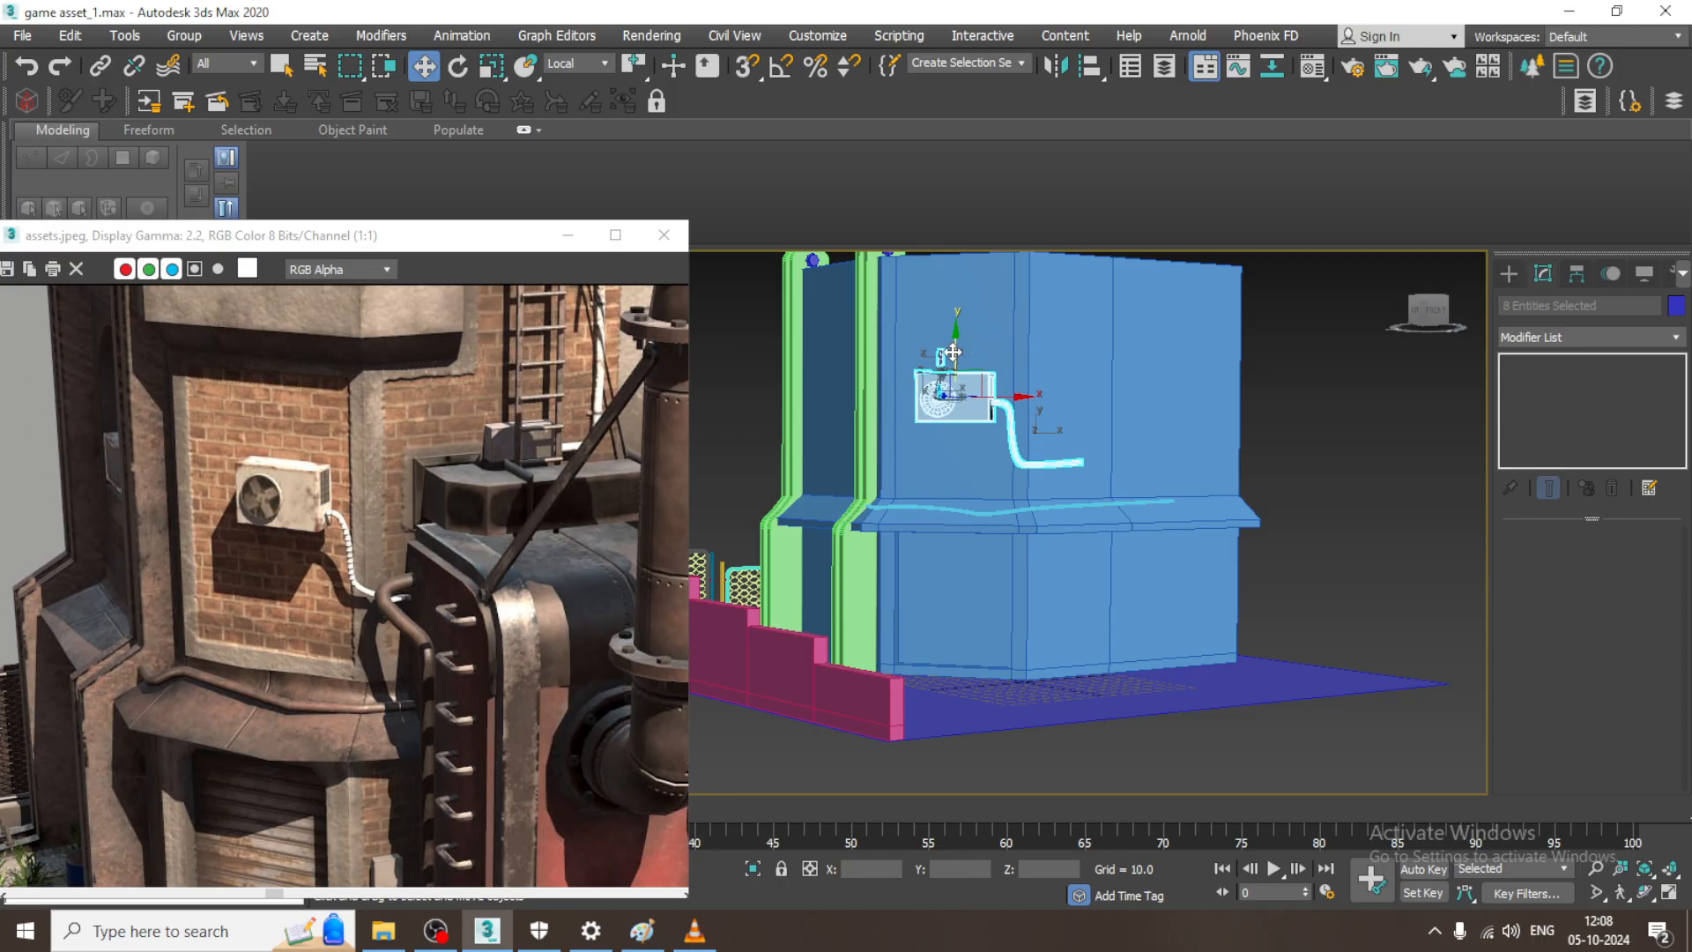
# - Group the selected air-conditioner parts and hose under the default group name
pyautogui.keyDown('alt'); pyautogui.moveTo(975, 367); pyautogui.dragTo(987, 330, button='middle'); pyautogui.keyUp('alt')
pyautogui.scroll(3, 1004, 401)
pyautogui.click(208, 34)
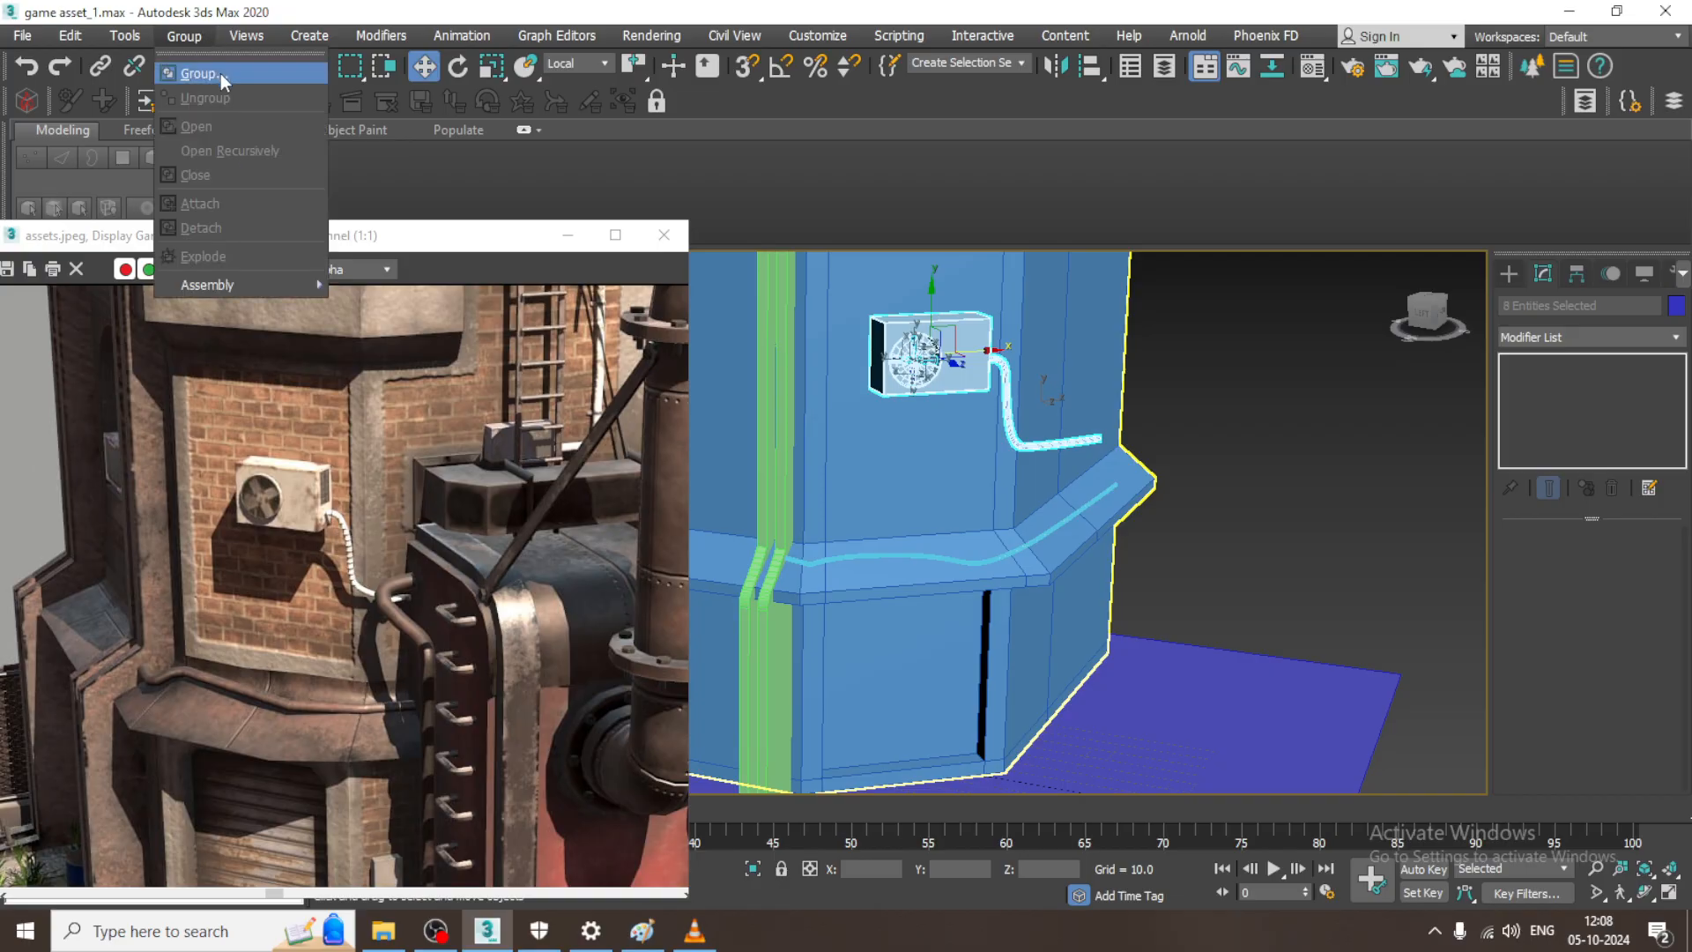
pyautogui.click(220, 72)
pyautogui.press('Return')
pyautogui.press('z')
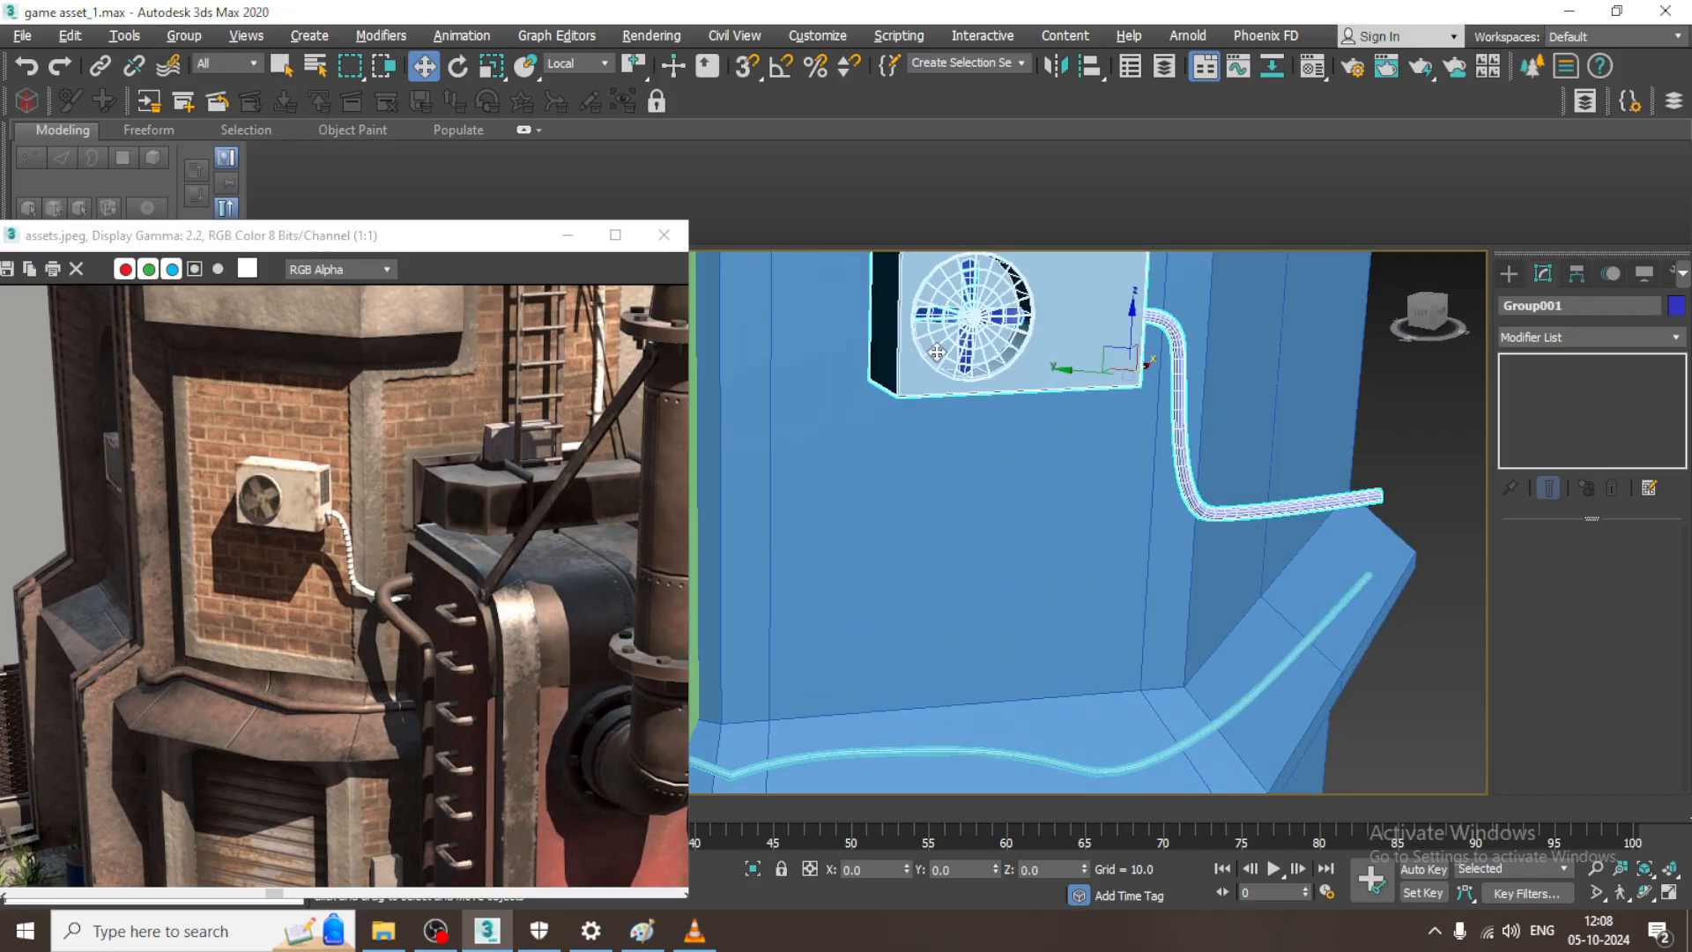
# - Nudge the grouped air-conditioner unit slightly along its local Y axis toward the angled wall
pyautogui.keyDown('alt'); pyautogui.moveTo(1152, 418); pyautogui.dragTo(1155, 578, button='middle'); pyautogui.keyUp('alt')
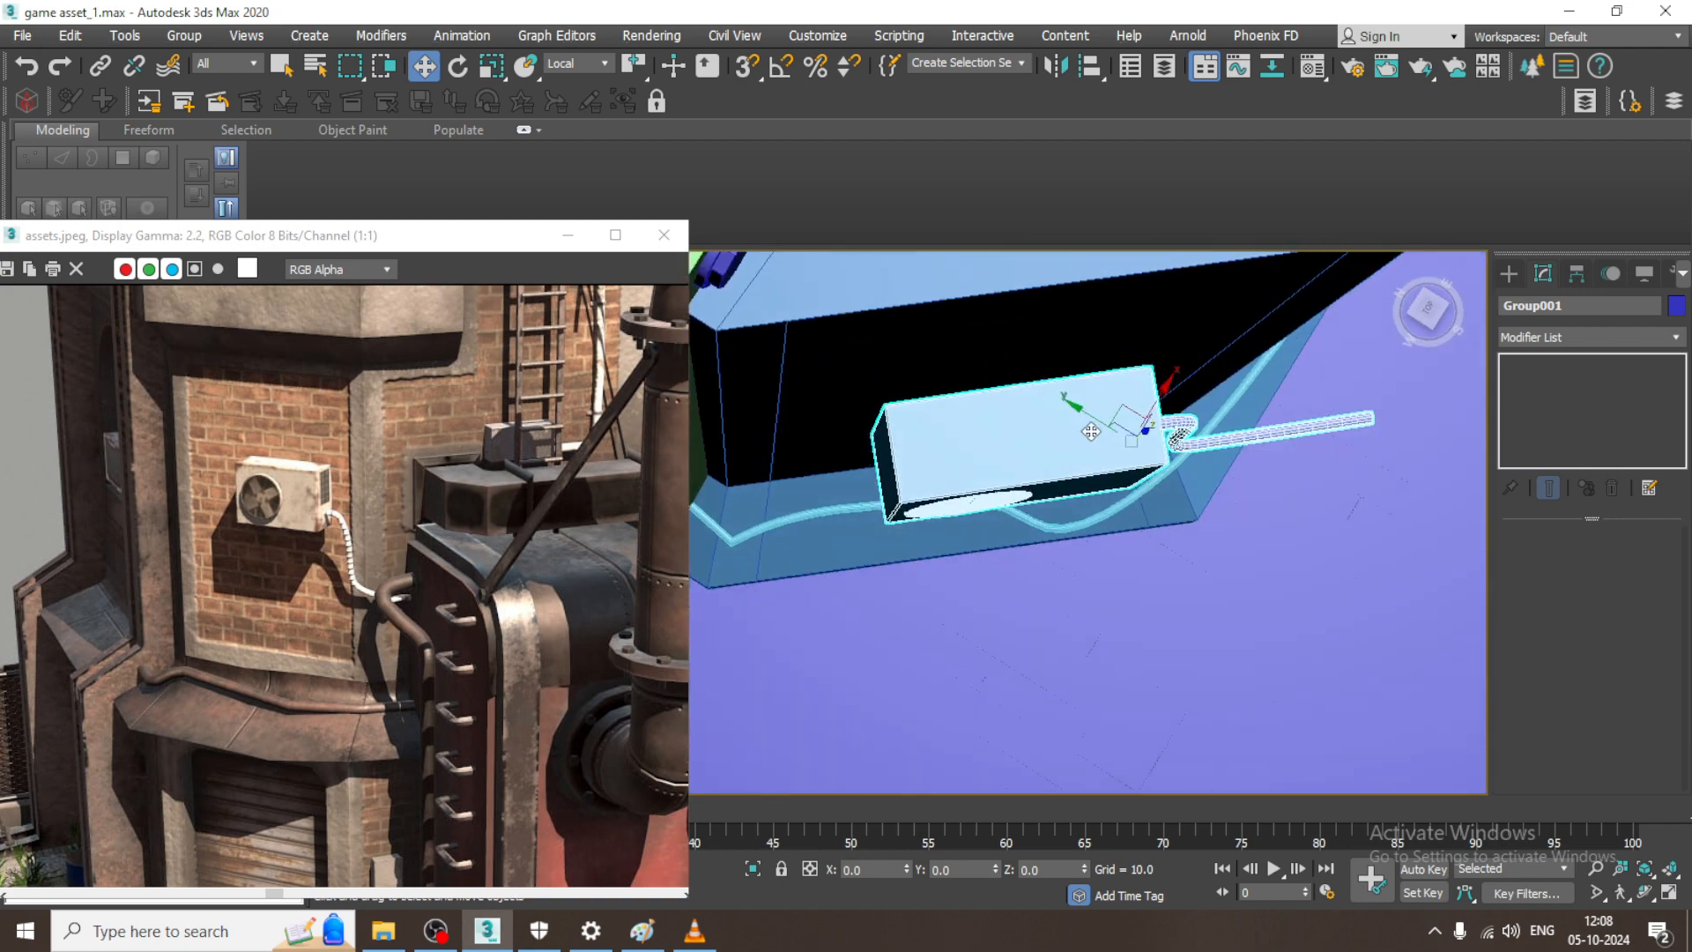
pyautogui.moveTo(1083, 406); pyautogui.dragTo(1073, 411)
pyautogui.scroll(-2, 1072, 411)
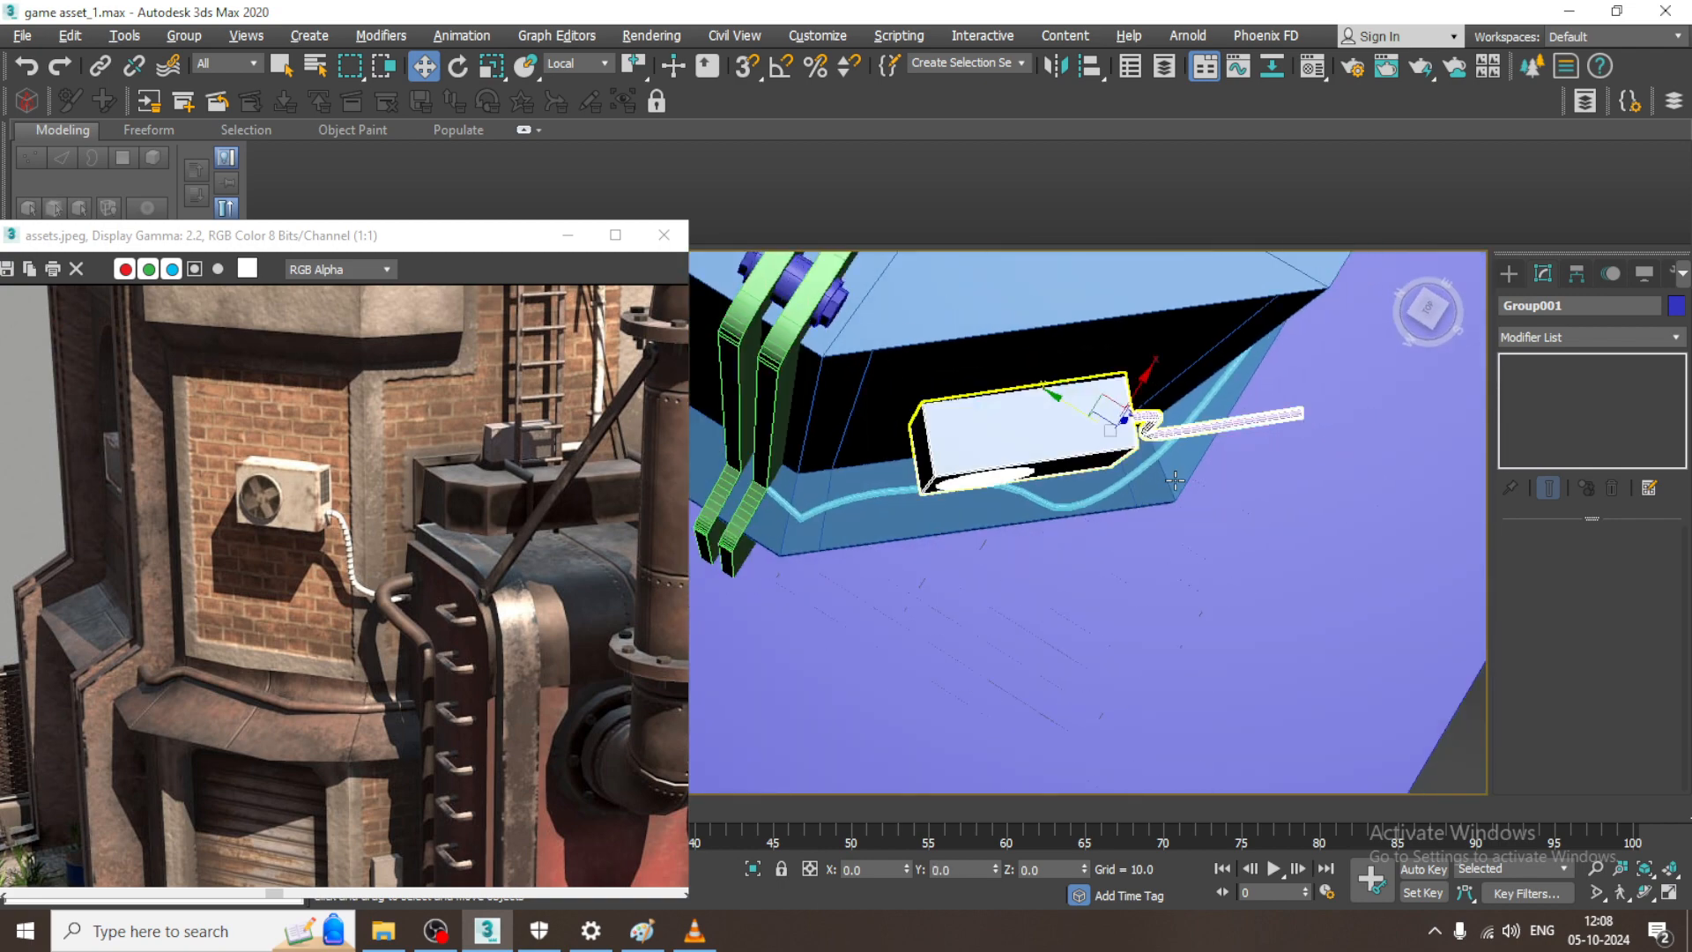
pyautogui.keyDown('alt'); pyautogui.moveTo(1079, 411); pyautogui.dragTo(1111, 312, button='middle'); pyautogui.keyUp('alt')
pyautogui.scroll(-4, 1137, 431)
pyautogui.keyDown('alt'); pyautogui.moveTo(1136, 431); pyautogui.dragTo(1128, 396, button='middle'); pyautogui.keyUp('alt')
# - Draw a line in the Top view along the building's front wall and around its angled corner to the green supports
pyautogui.moveTo(295, 459); pyautogui.dragTo(311, 502, button='middle')
pyautogui.moveTo(275, 440); pyautogui.dragTo(390, 643, button='middle')
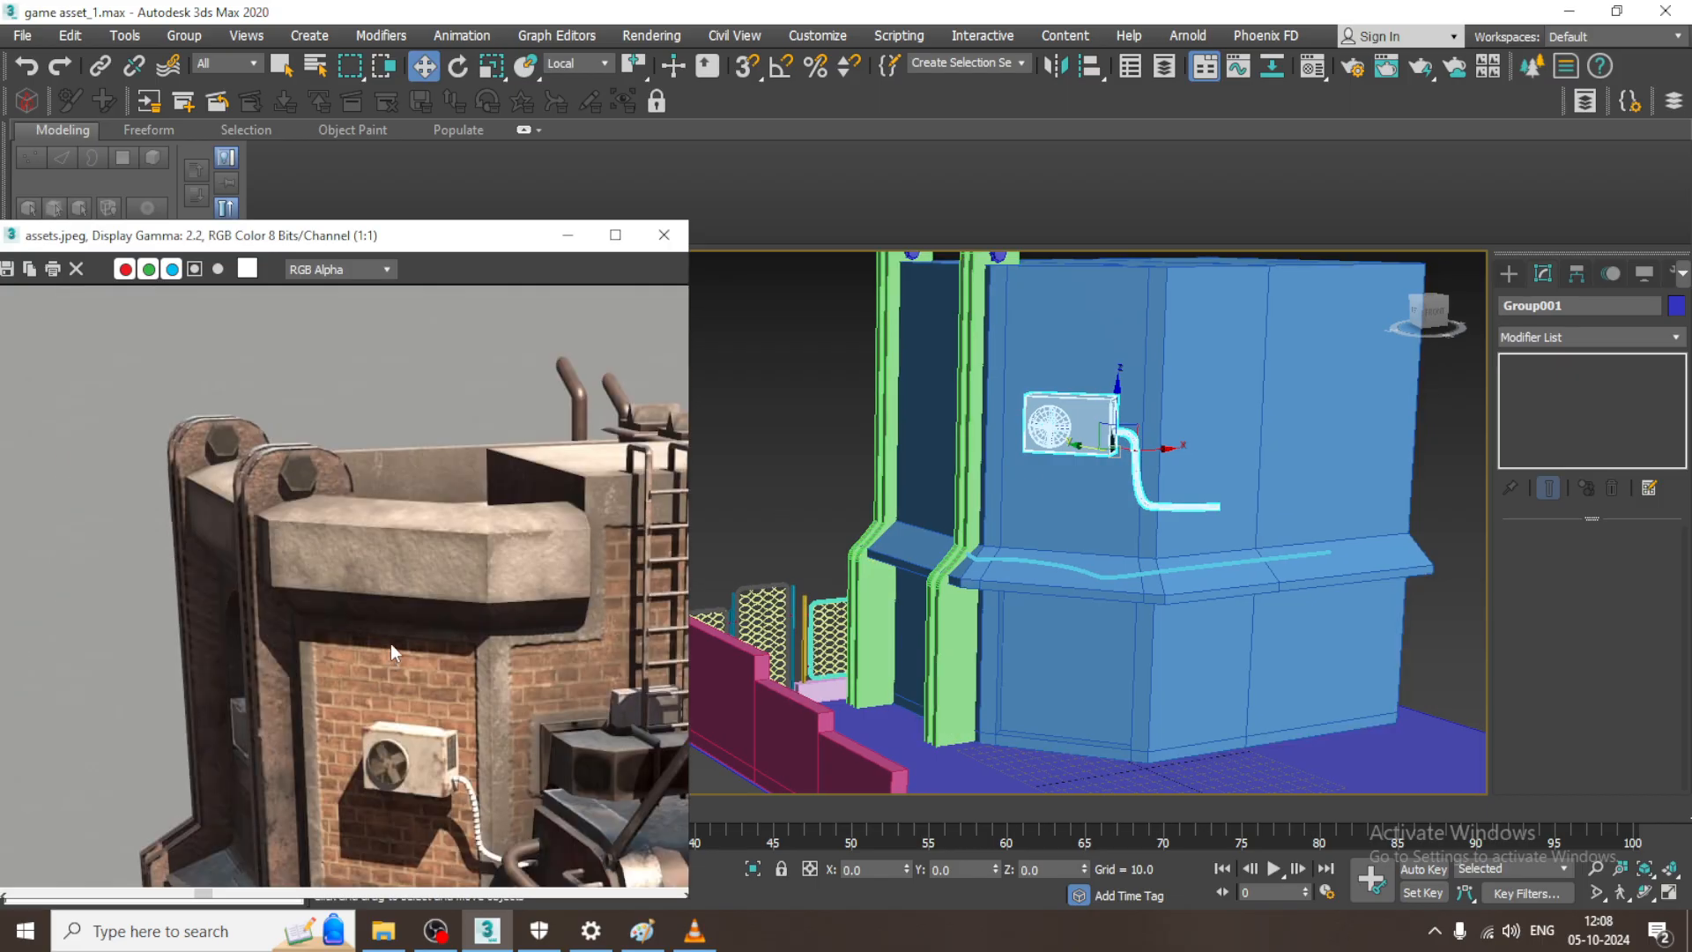
pyautogui.moveTo(1216, 502); pyautogui.dragTo(1199, 660, button='middle')
pyautogui.click(1509, 274)
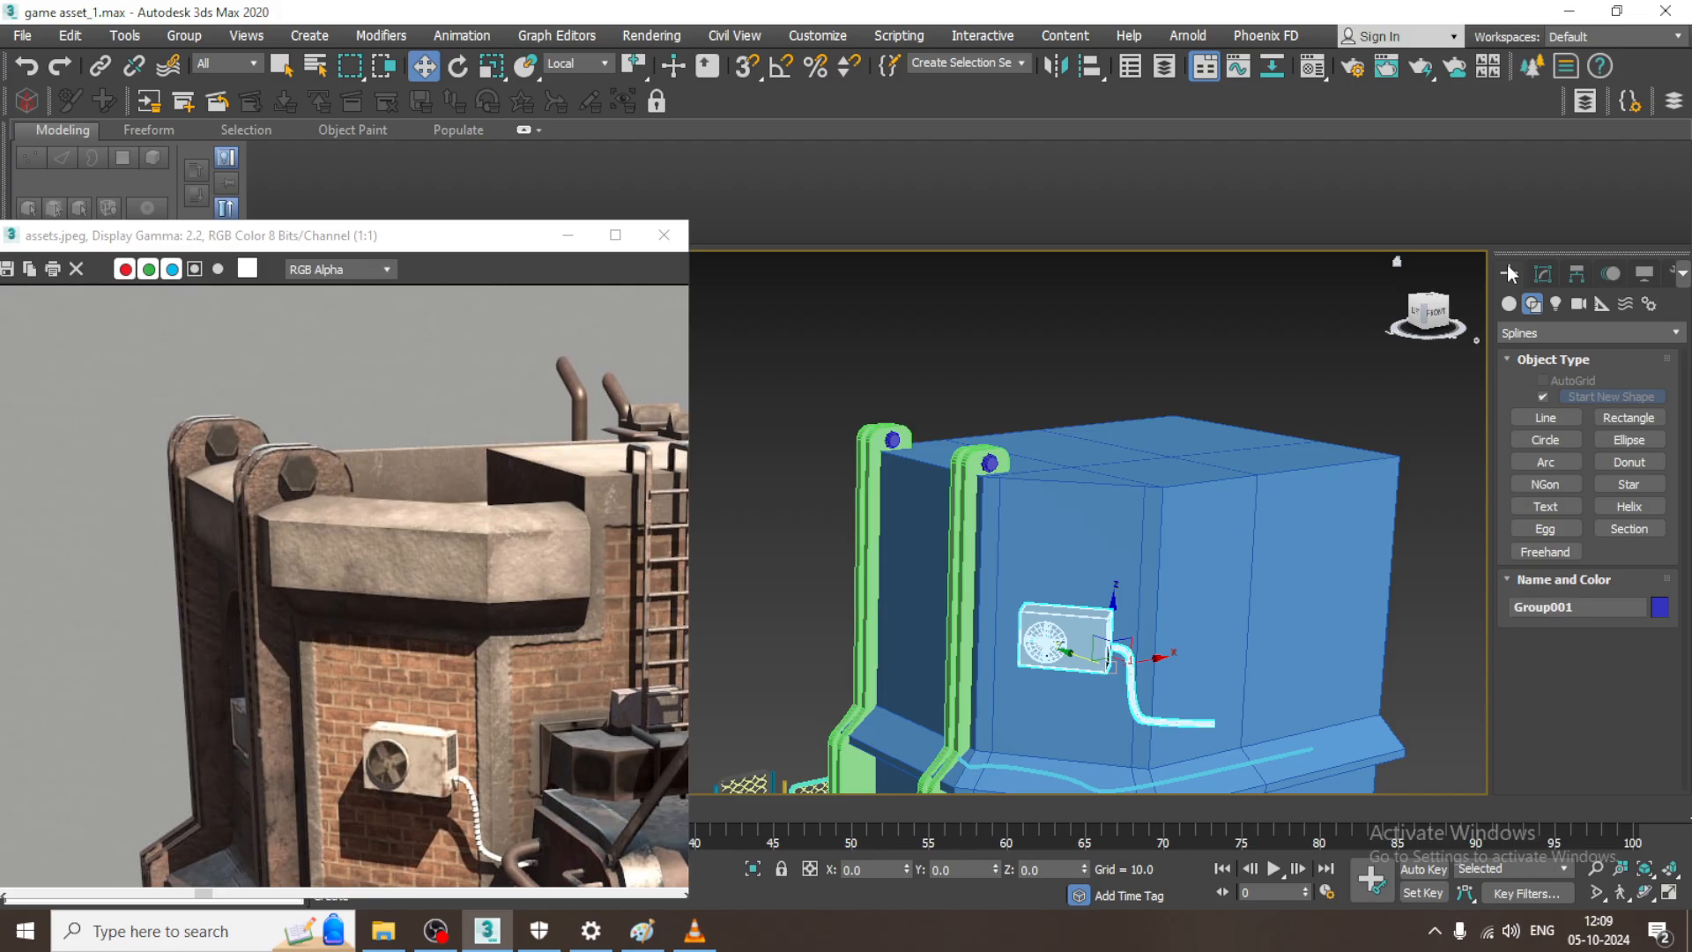
pyautogui.click(1546, 416)
pyautogui.hotkey('alt', 'w')
pyautogui.hotkey('alt', 'w')
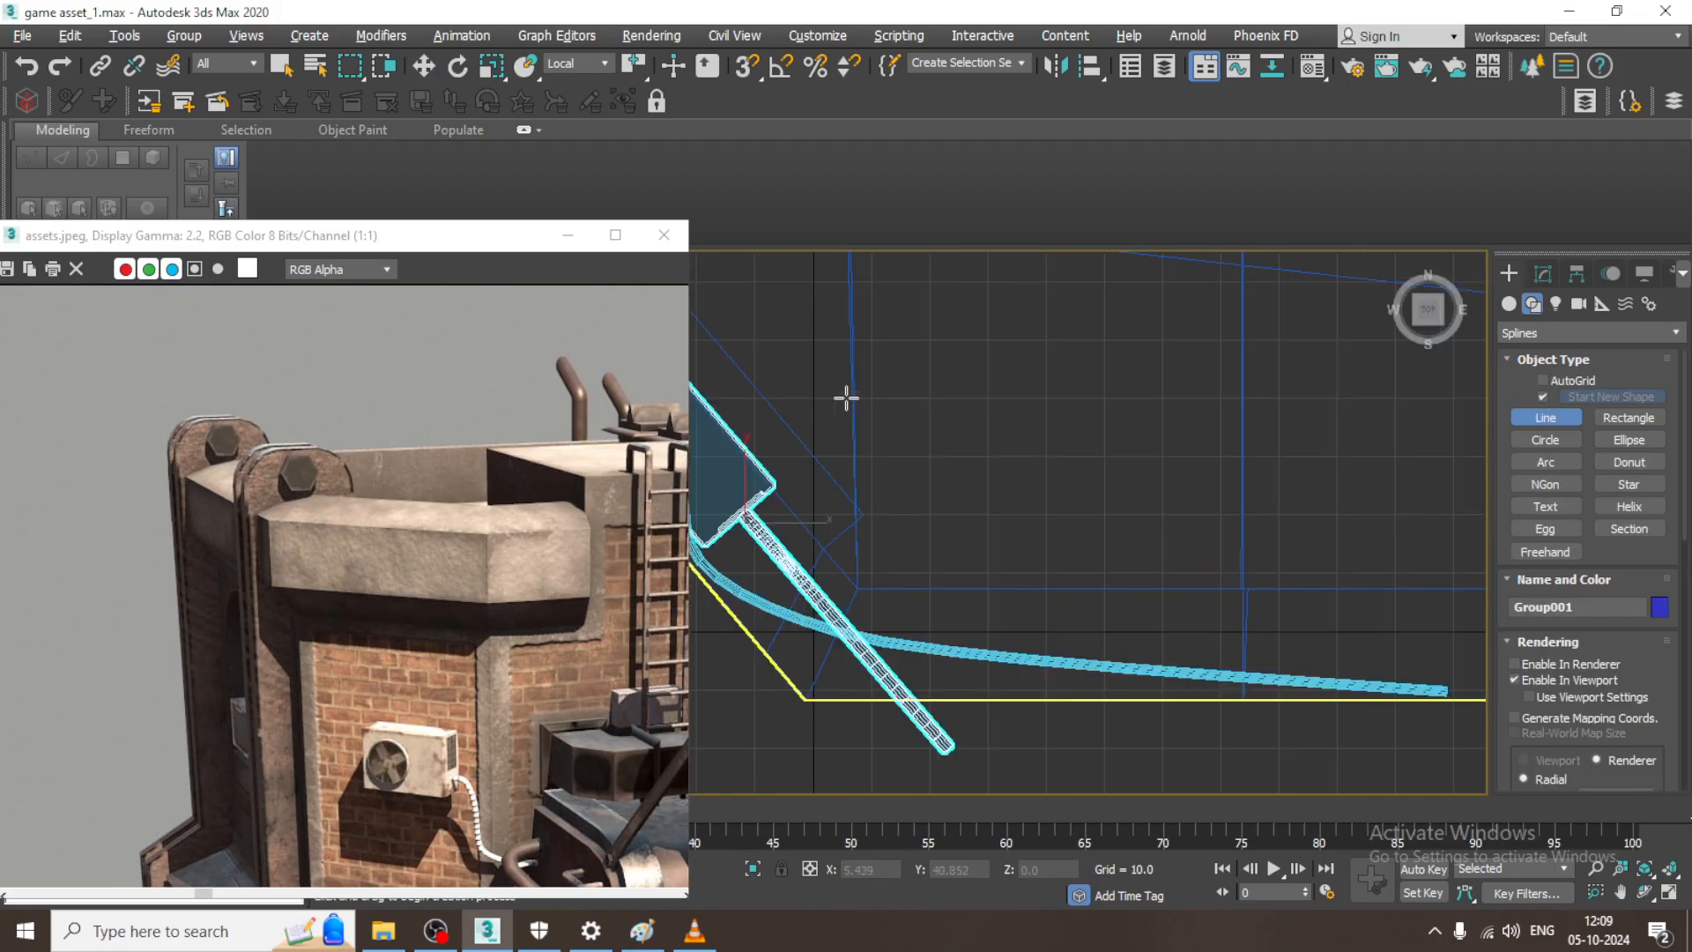
pyautogui.moveTo(845, 398); pyautogui.dragTo(997, 400, button='middle')
pyautogui.scroll(-6, 1075, 445)
pyautogui.scroll(4, 1093, 462)
pyautogui.moveTo(1110, 480); pyautogui.dragTo(992, 427, button='middle')
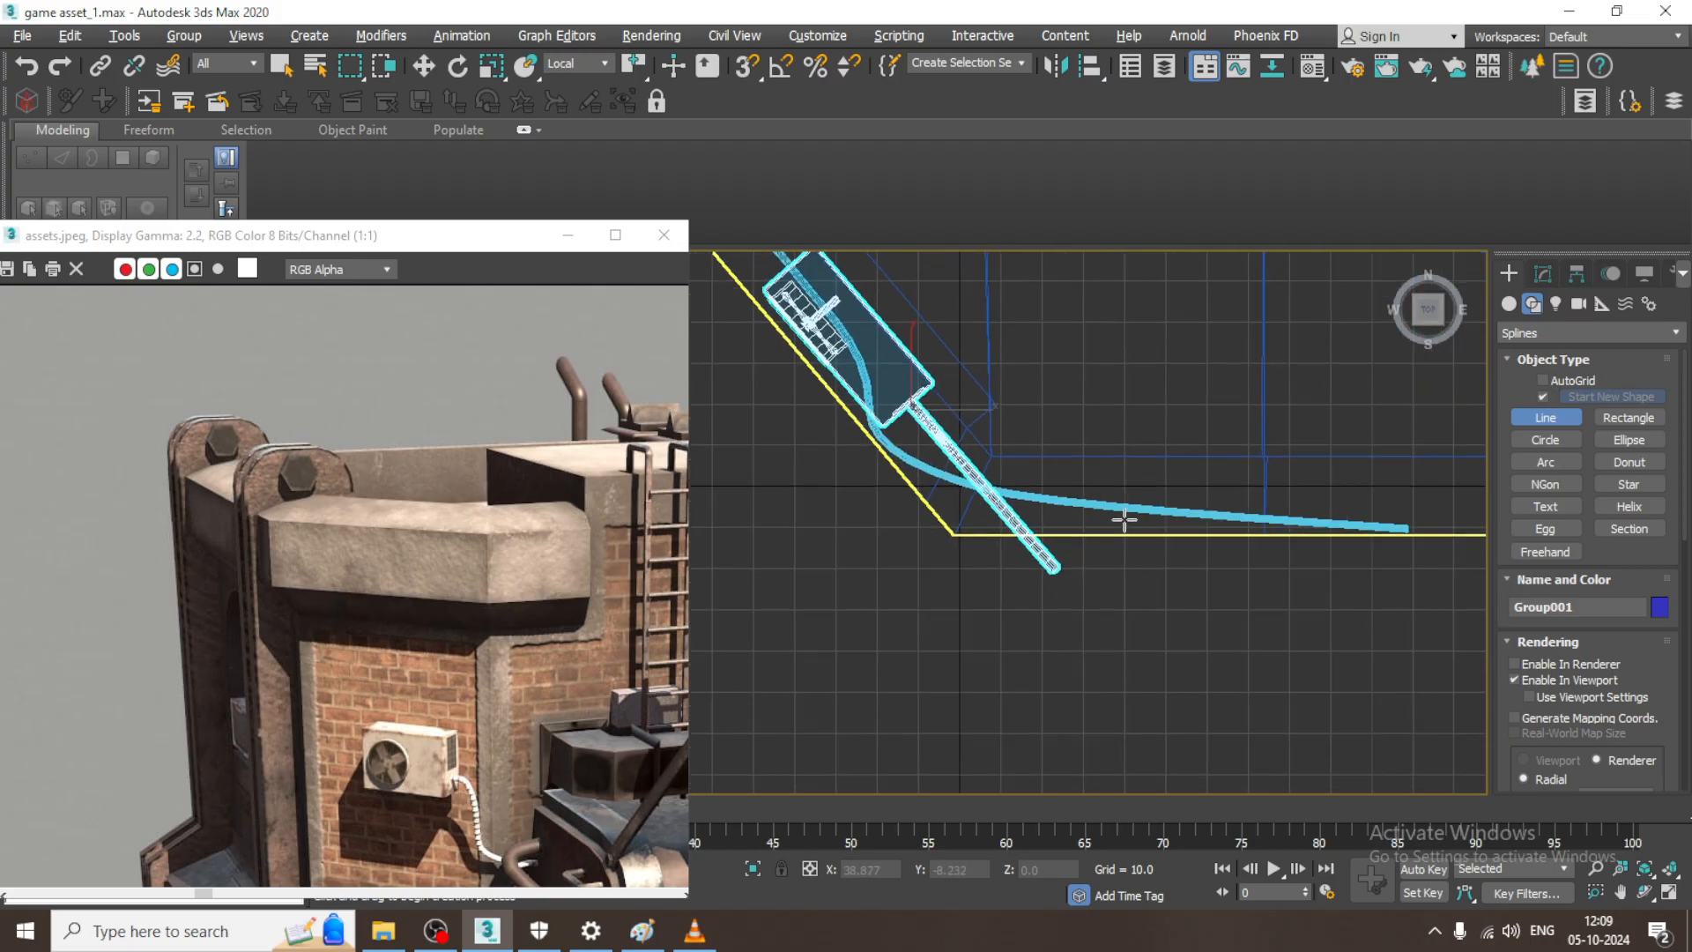
pyautogui.click(1151, 461)
pyautogui.click(987, 461)
pyautogui.moveTo(880, 381); pyautogui.dragTo(1026, 743, button='middle')
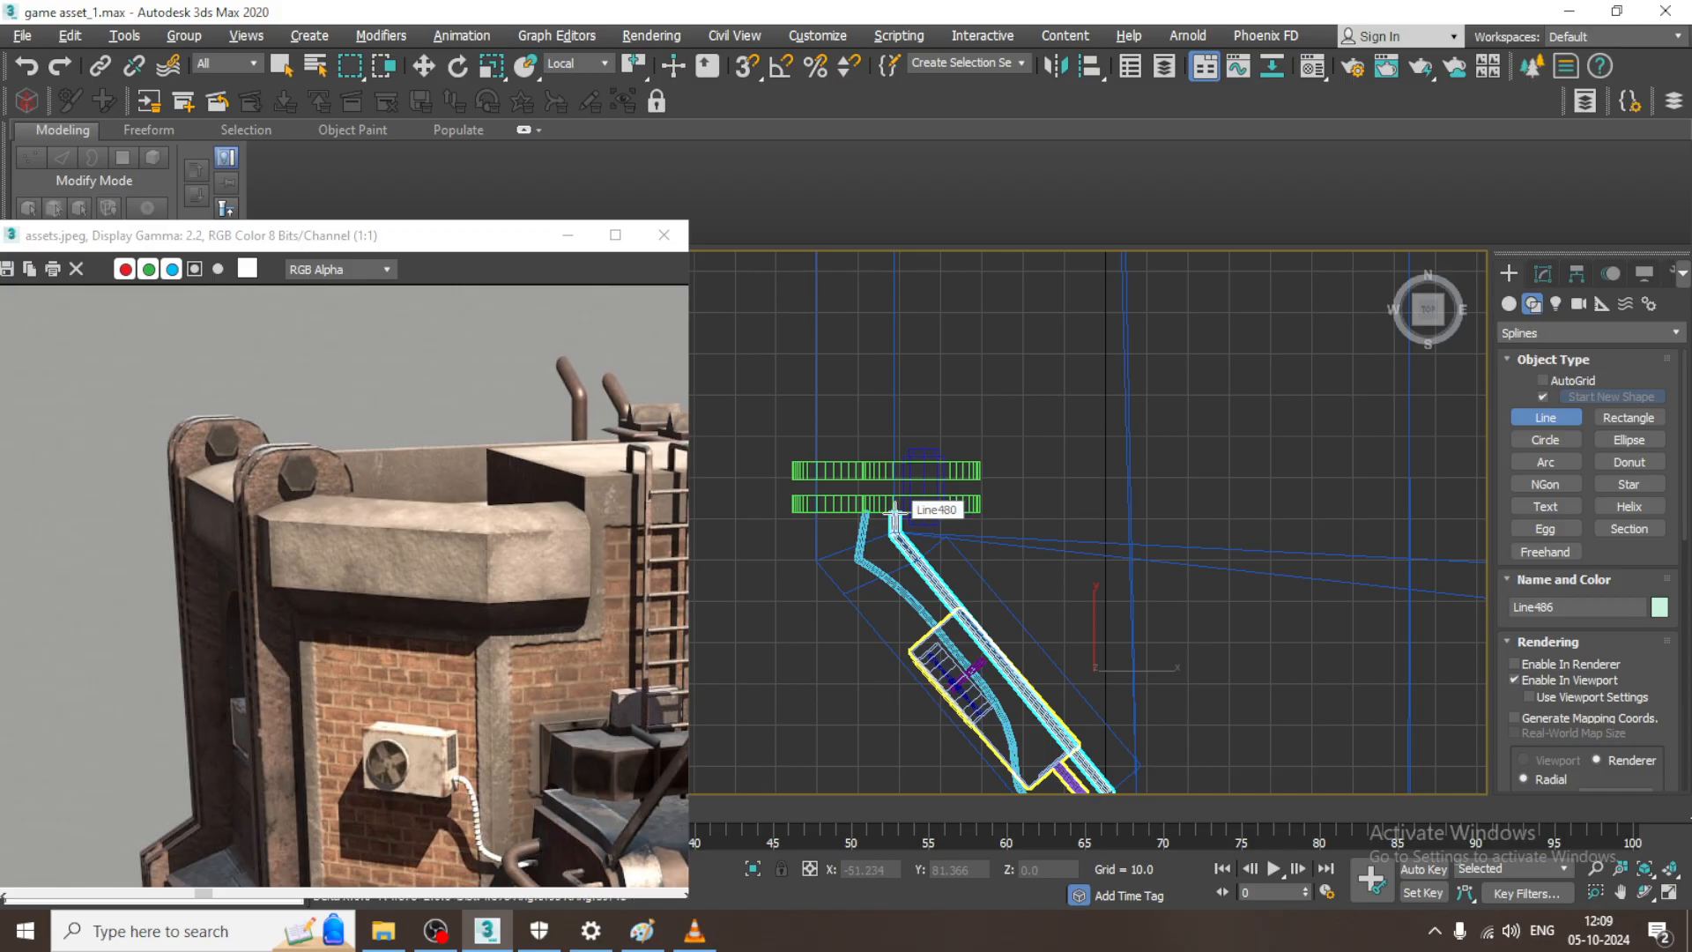
# - Raise the new ledge line vertically from the building's base to the top edge of the front wall in the Perspective view
pyautogui.press('w')
pyautogui.hotkey('alt', 'w')
pyautogui.middleClick(1171, 652)
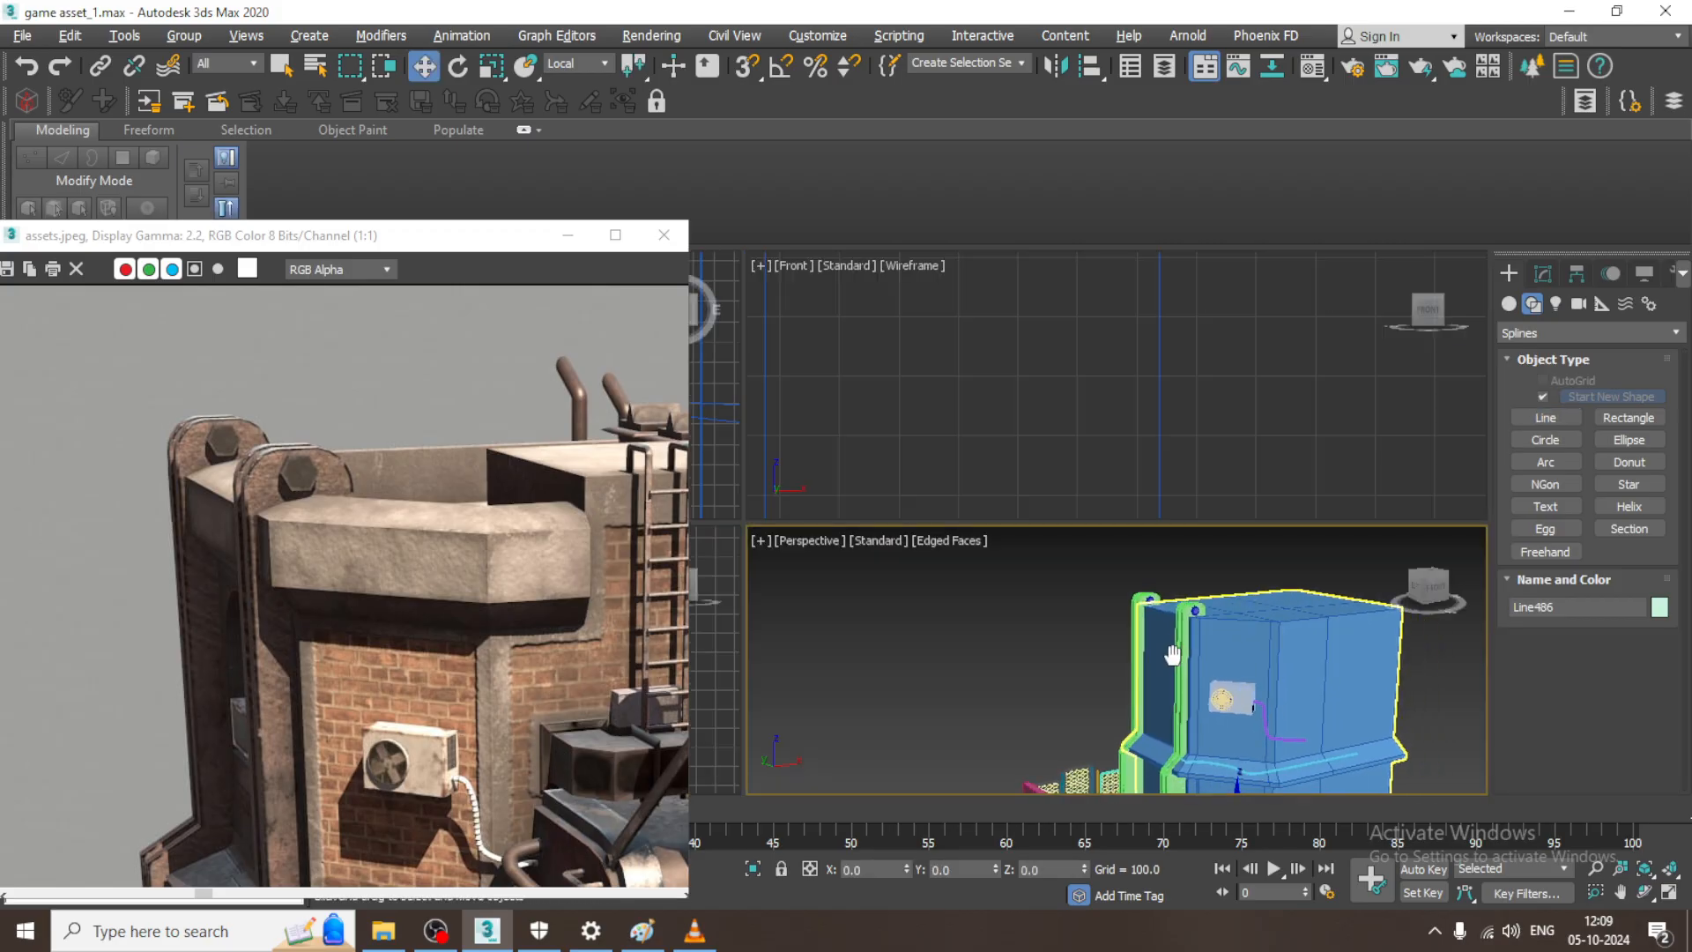
pyautogui.hotkey('alt', 'w')
pyautogui.scroll(-5, 1146, 656)
pyautogui.moveTo(1093, 667); pyautogui.dragTo(1089, 557, button='middle')
pyautogui.scroll(4, 1088, 557)
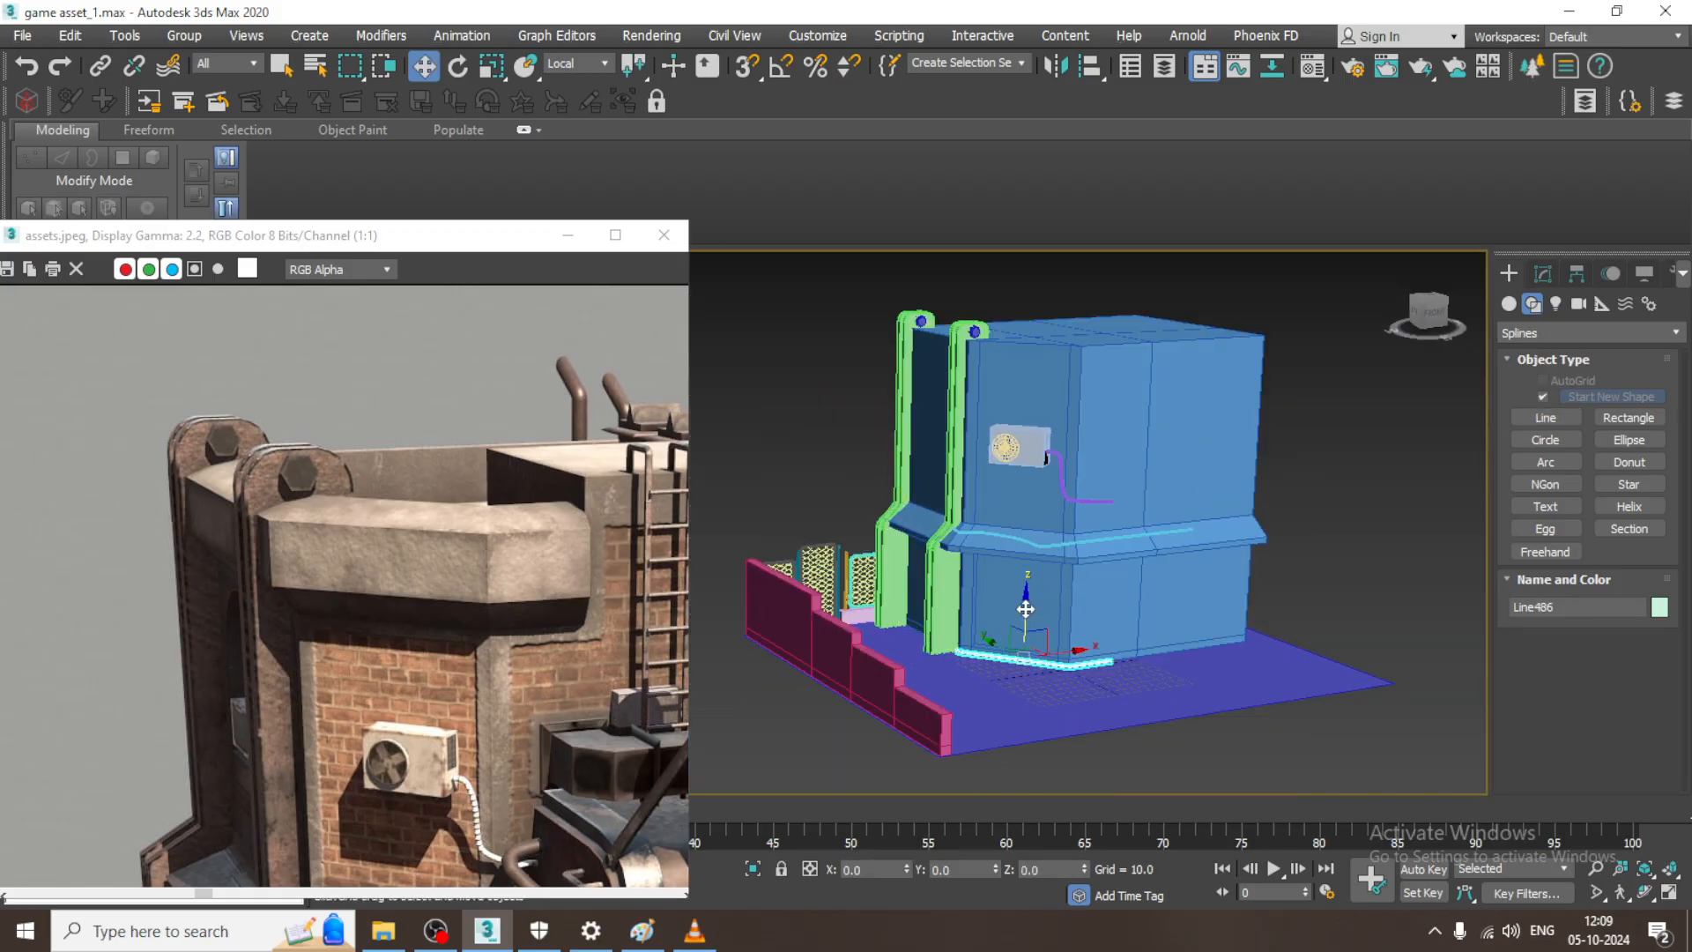
pyautogui.moveTo(1025, 608); pyautogui.dragTo(1004, 308)
pyautogui.moveTo(1043, 359); pyautogui.dragTo(1081, 408, button='middle')
pyautogui.scroll(3, 1080, 407)
# - Give the ledge line a rectangular rendered profile with a length of 13.62 and a width of 13.86
pyautogui.click(1542, 274)
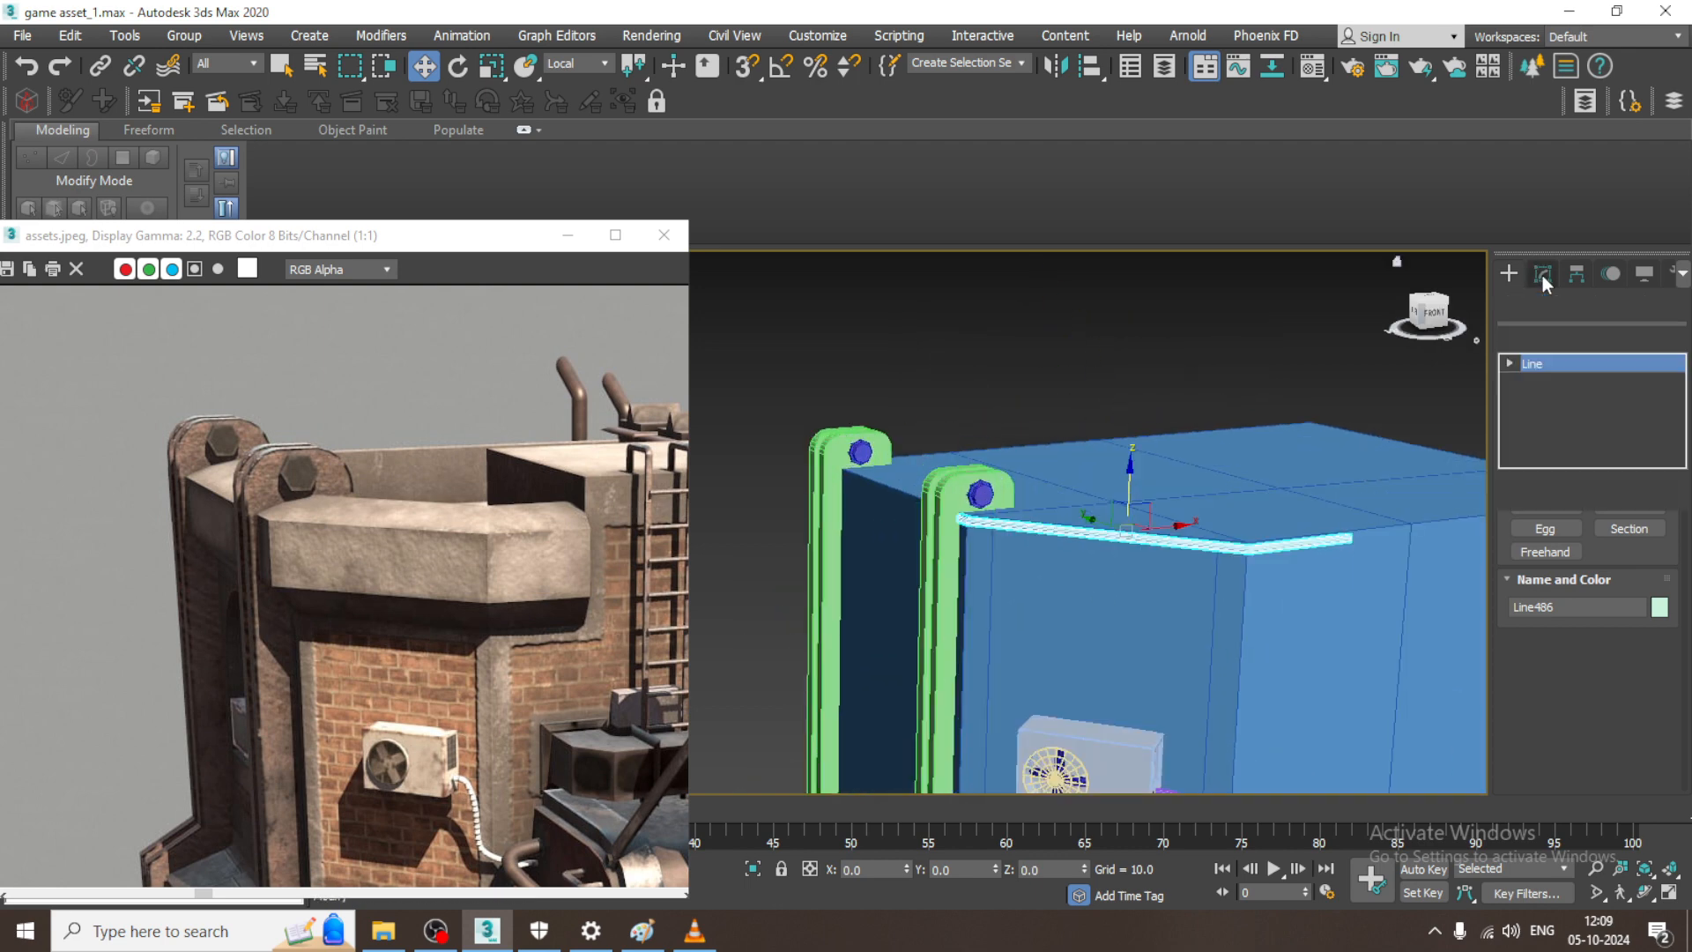
pyautogui.click(1526, 754)
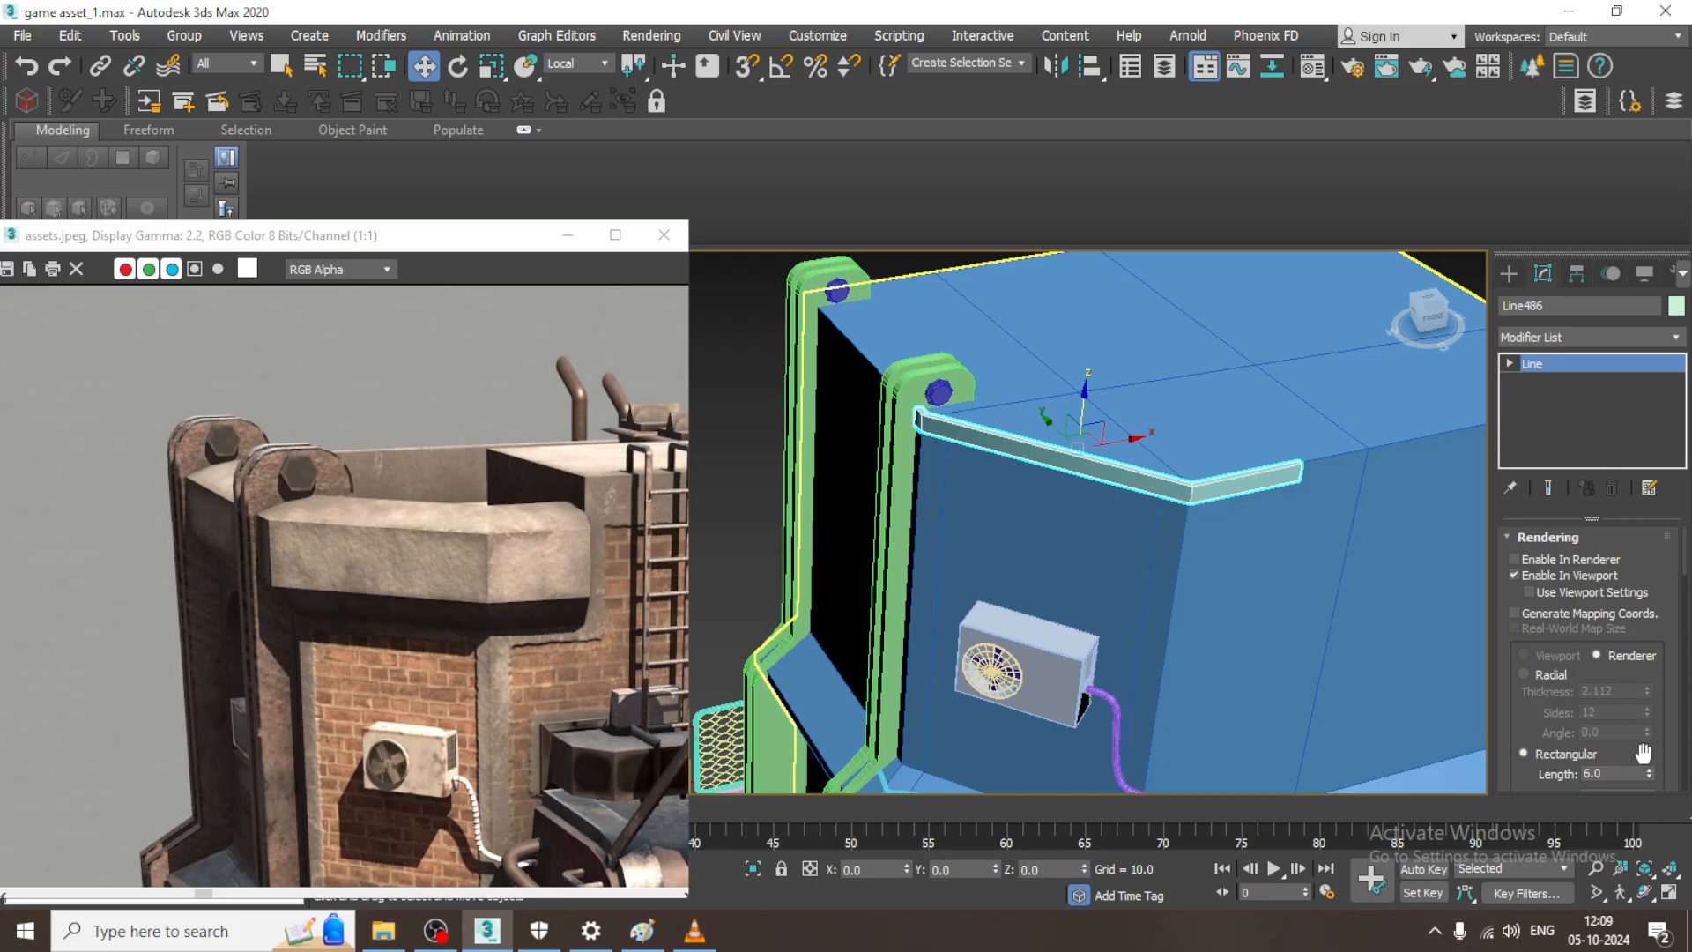
pyautogui.moveTo(1650, 780); pyautogui.dragTo(1515, 48)
pyautogui.scroll(-3, 1551, 718)
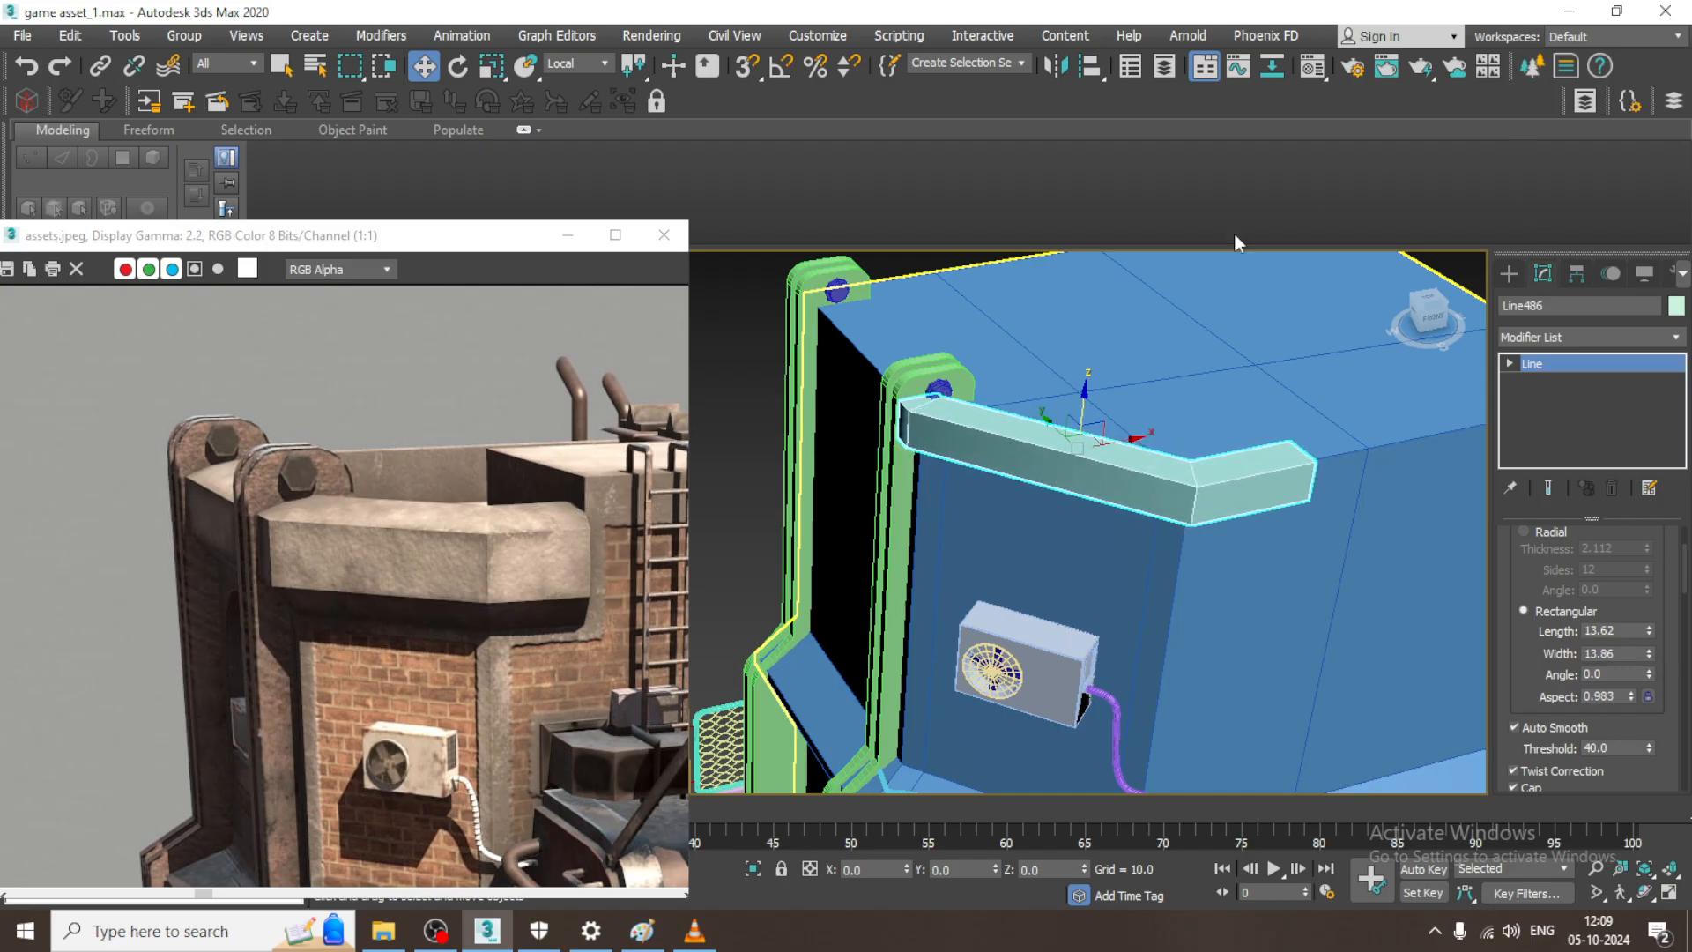
# - Lower the ledge slightly on the wall and set its rectangular profile length to 23.426
pyautogui.keyDown('alt'); pyautogui.moveTo(1041, 403); pyautogui.dragTo(1056, 376, button='middle'); pyautogui.keyUp('alt')
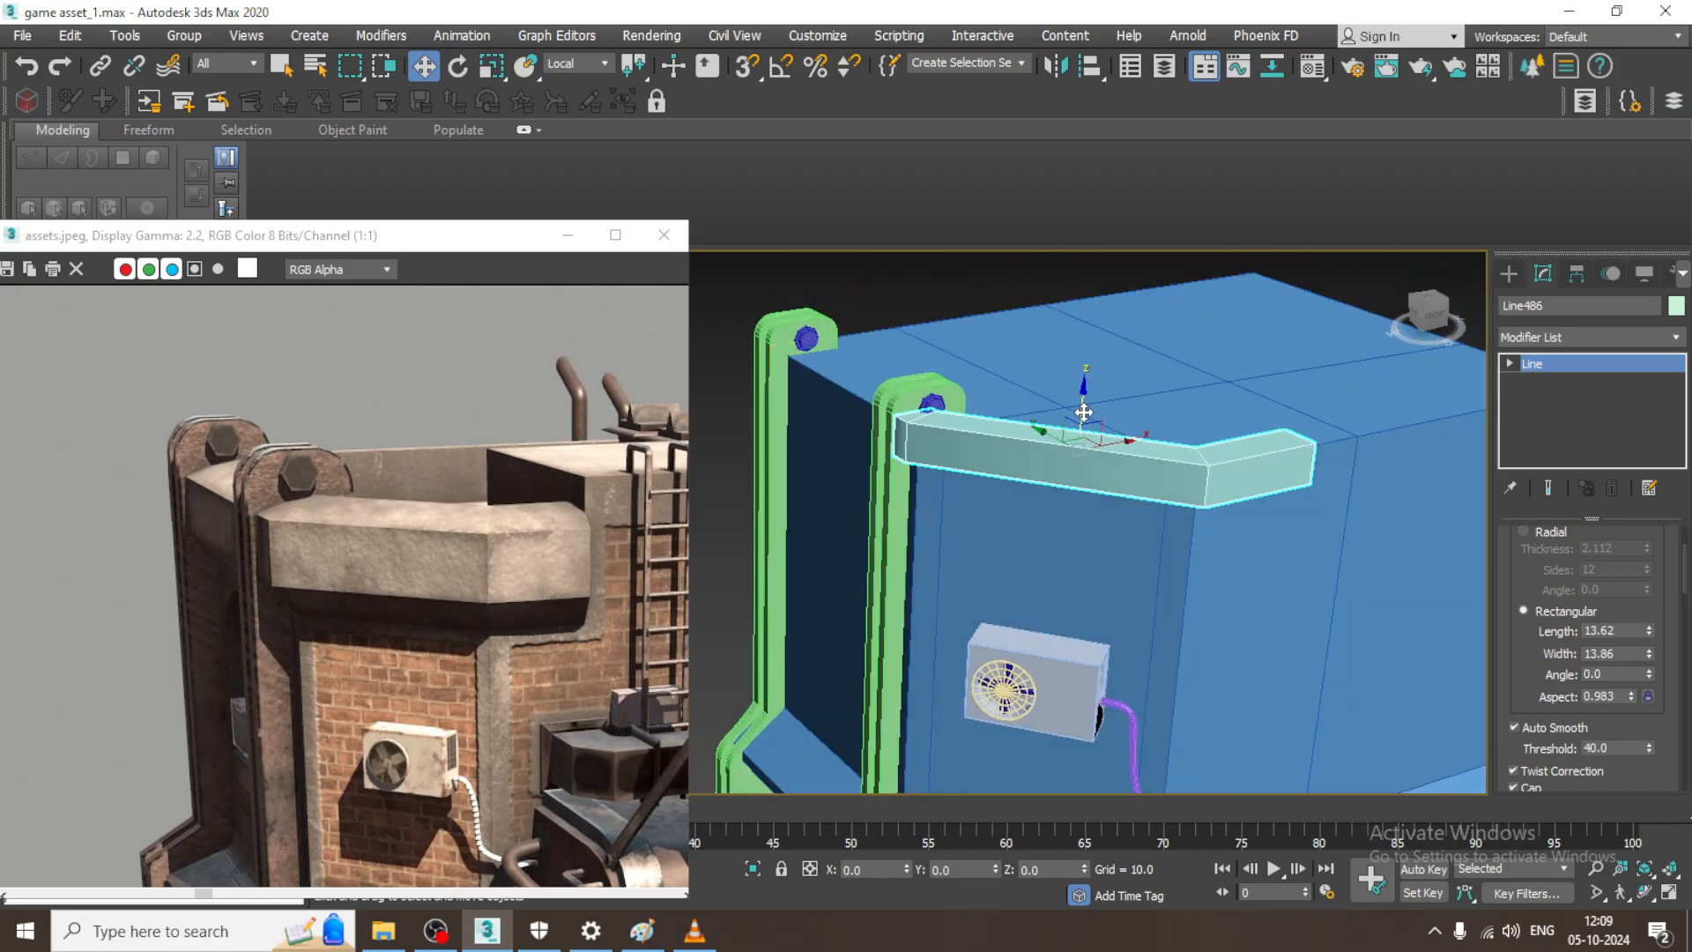
pyautogui.moveTo(1083, 405); pyautogui.dragTo(1085, 414)
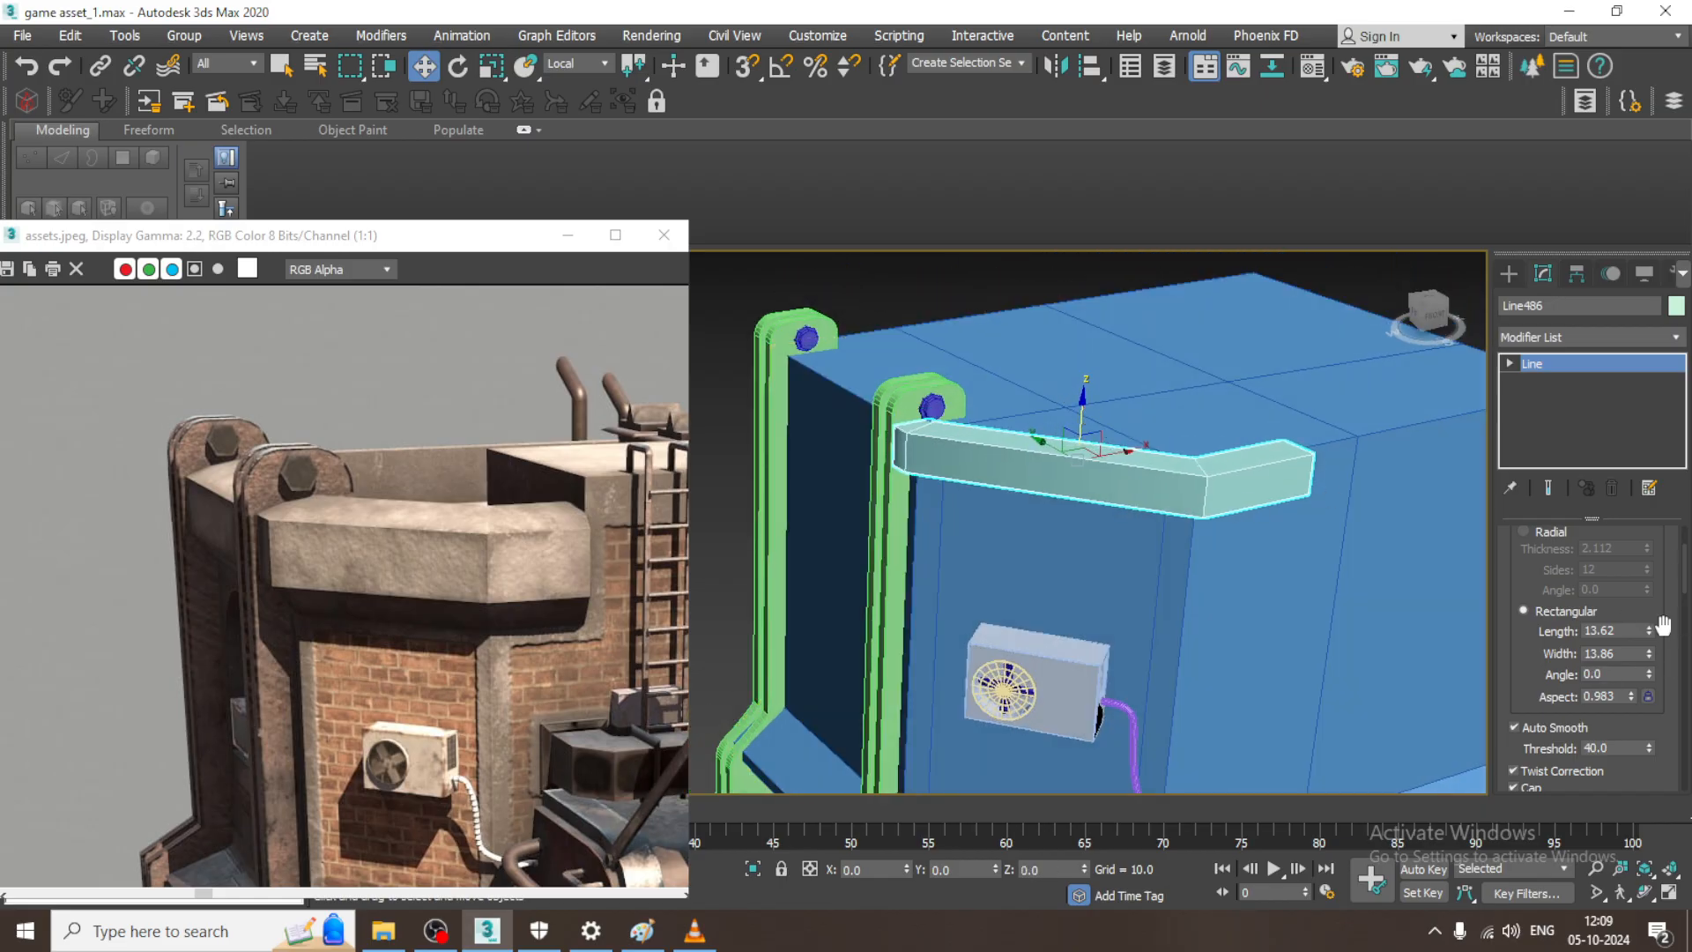
pyautogui.moveTo(1649, 632); pyautogui.dragTo(1644, 550)
pyautogui.keyDown('alt'); pyautogui.moveTo(1277, 539); pyautogui.dragTo(1195, 498, button='middle'); pyautogui.keyUp('alt')
# - Raise the top vertices of the near support's front green plate about 7.7 units, keeping its Extrude modifier
pyautogui.click(1041, 389)
pyautogui.keyDown('alt'); pyautogui.moveTo(1062, 388); pyautogui.dragTo(1038, 381, button='middle'); pyautogui.keyUp('alt')
pyautogui.scroll(3, 1038, 381)
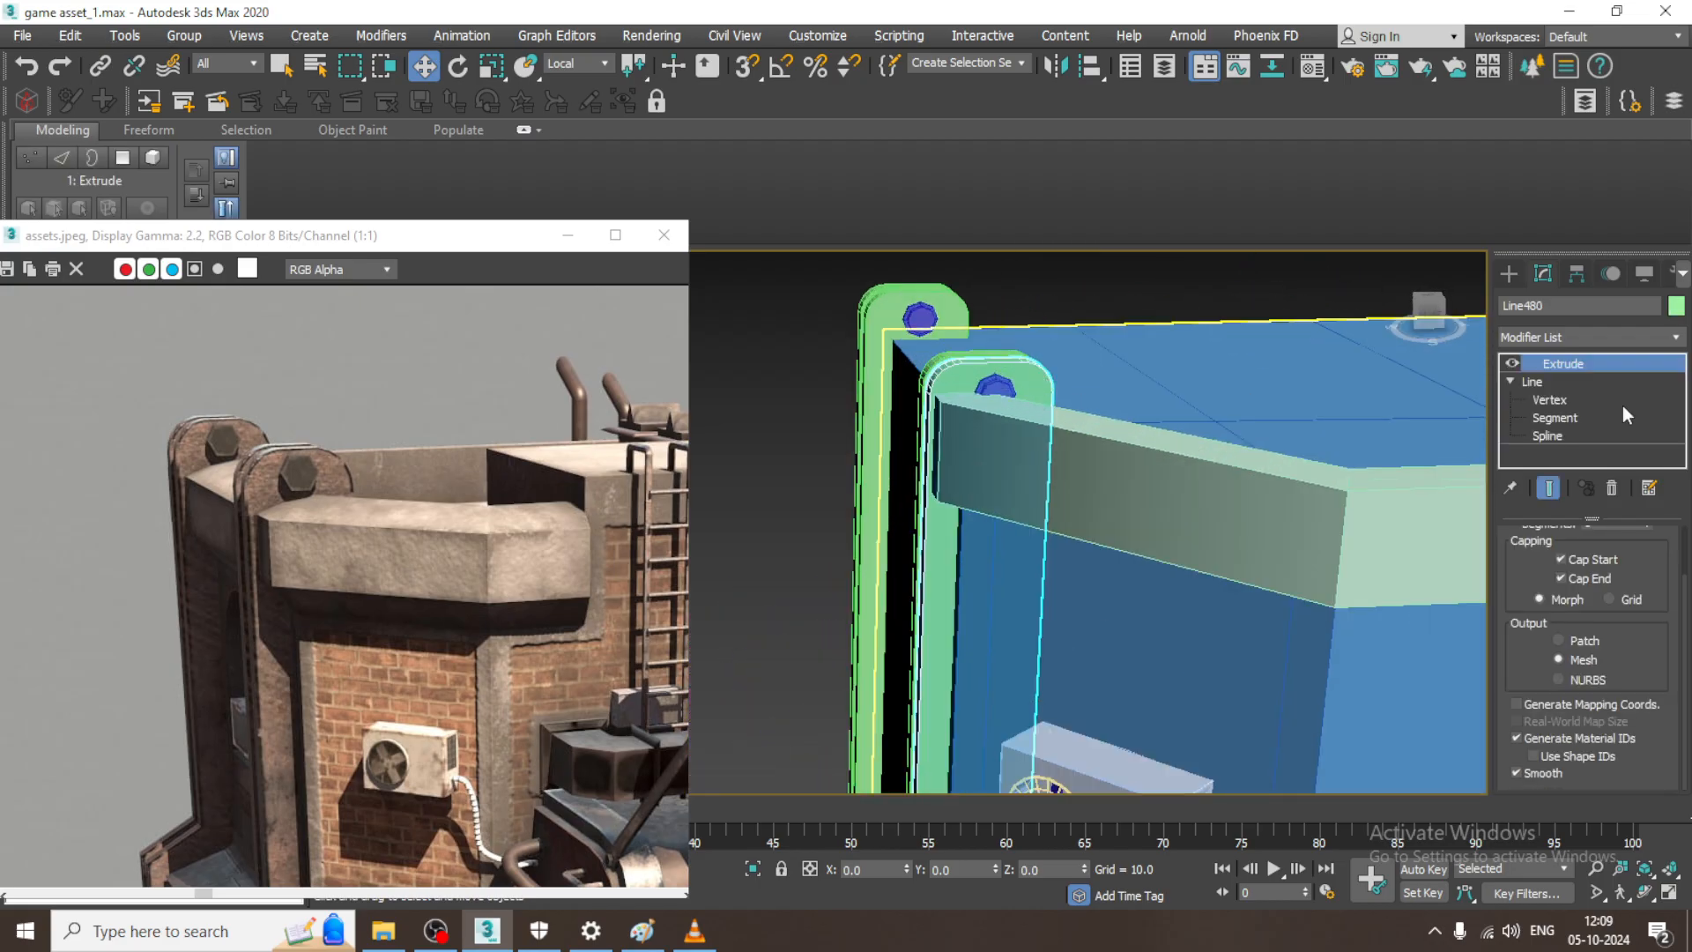
pyautogui.click(1537, 401)
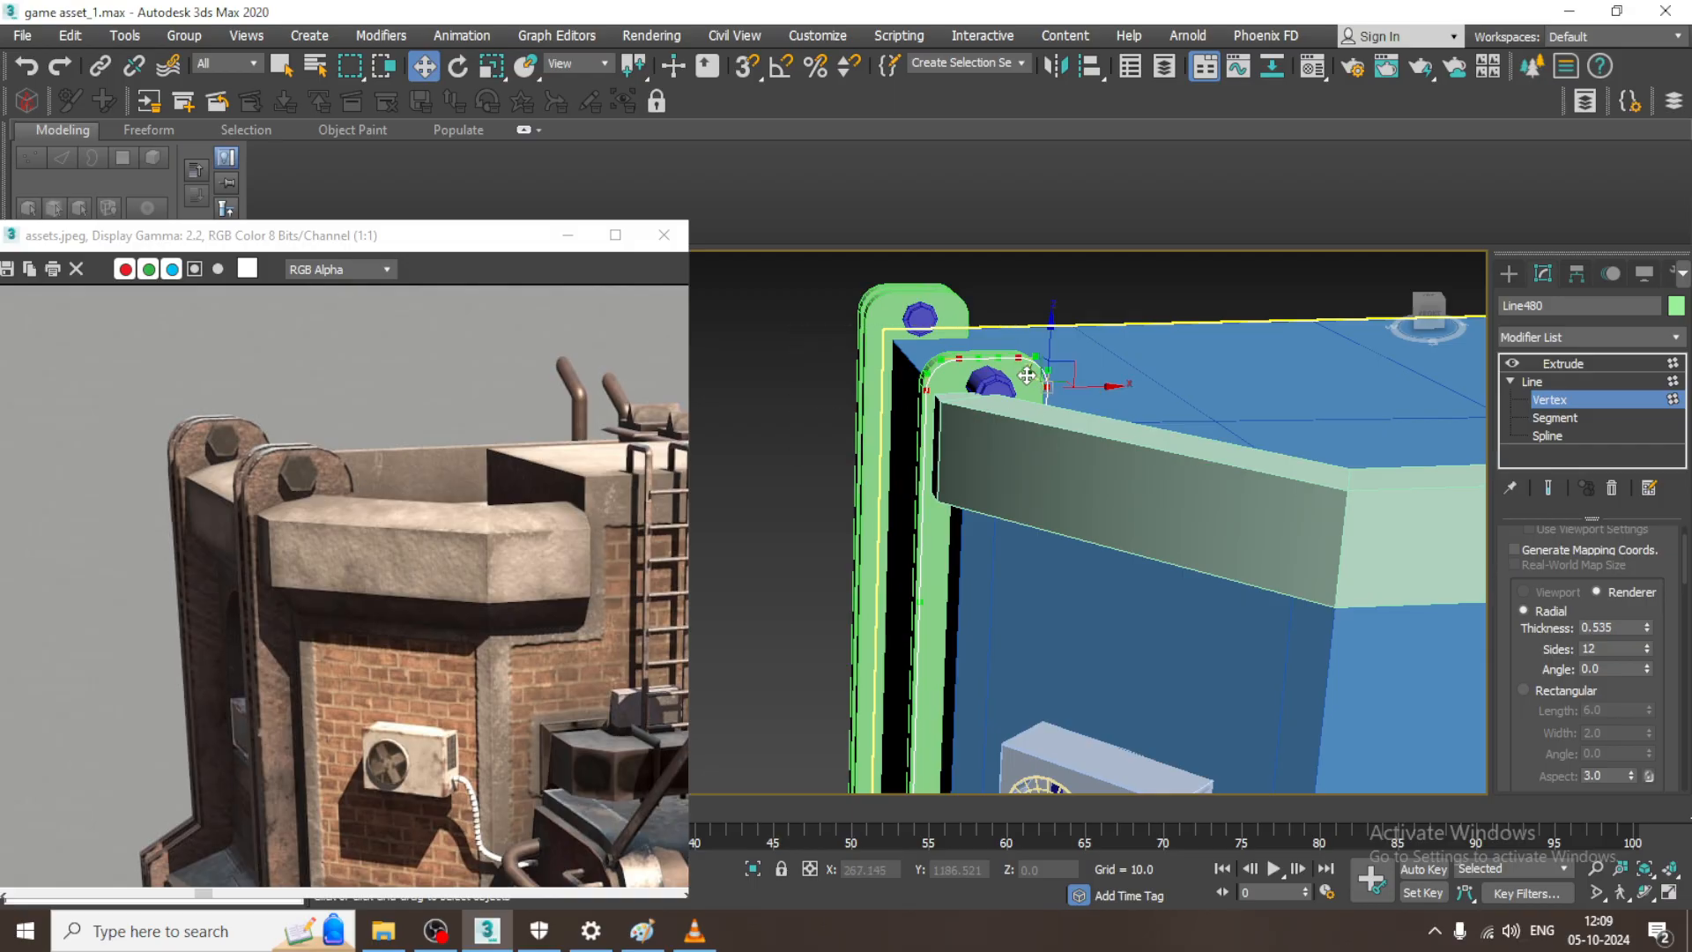
pyautogui.click(1034, 344)
pyautogui.moveTo(1019, 320); pyautogui.dragTo(1024, 296)
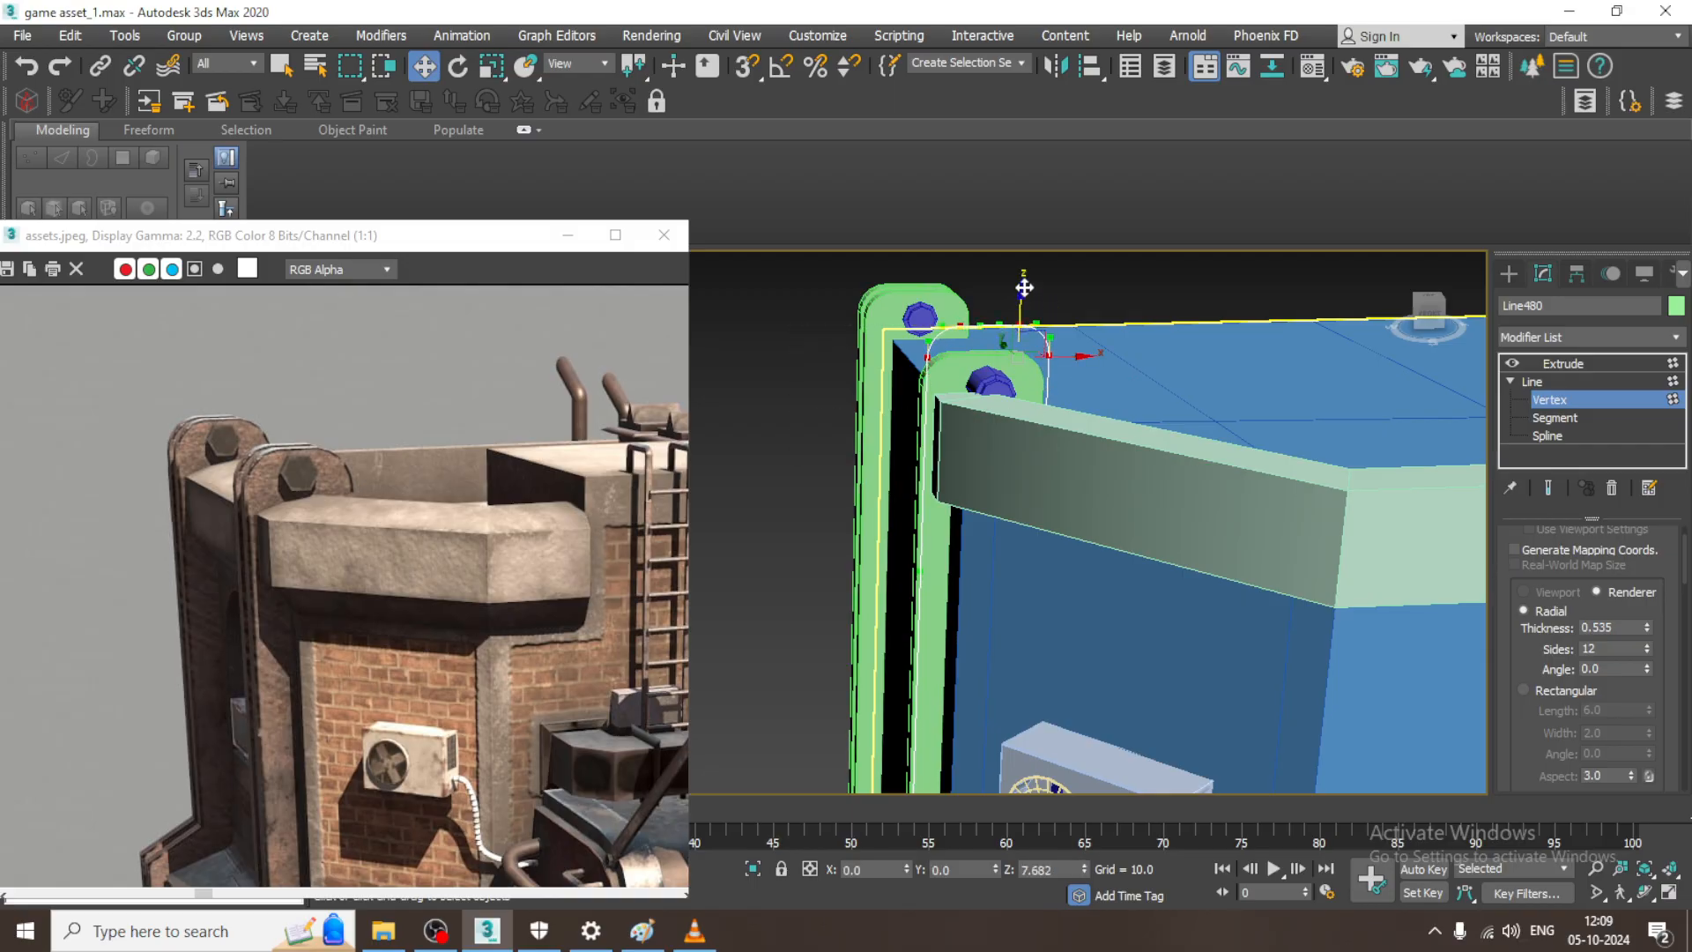
pyautogui.click(1589, 361)
# - Raise the top vertices of the near support's rear green plate to match its front plate, keeping the extrusion
pyautogui.moveTo(978, 410)
pyautogui.keyDown('alt'); pyautogui.mouseDown(button='middle')
pyautogui.moveTo(1176, 396)
pyautogui.moveTo(955, 410)
pyautogui.mouseUp(button='middle'); pyautogui.keyUp('alt')
pyautogui.click(927, 404)
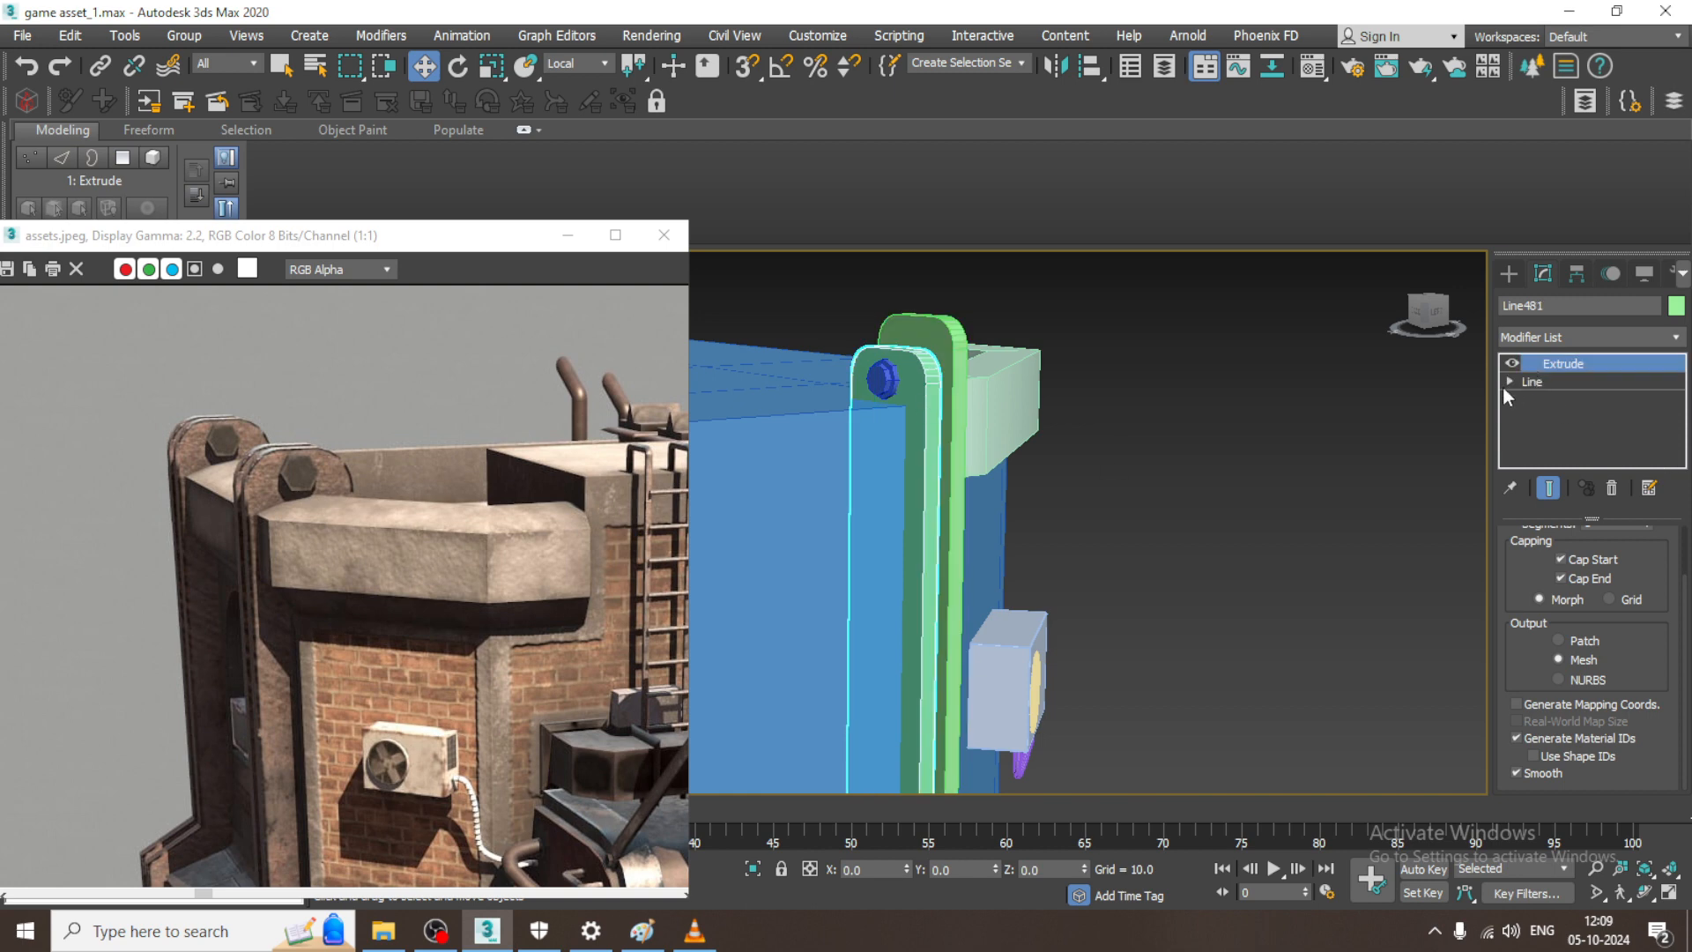
pyautogui.click(1540, 400)
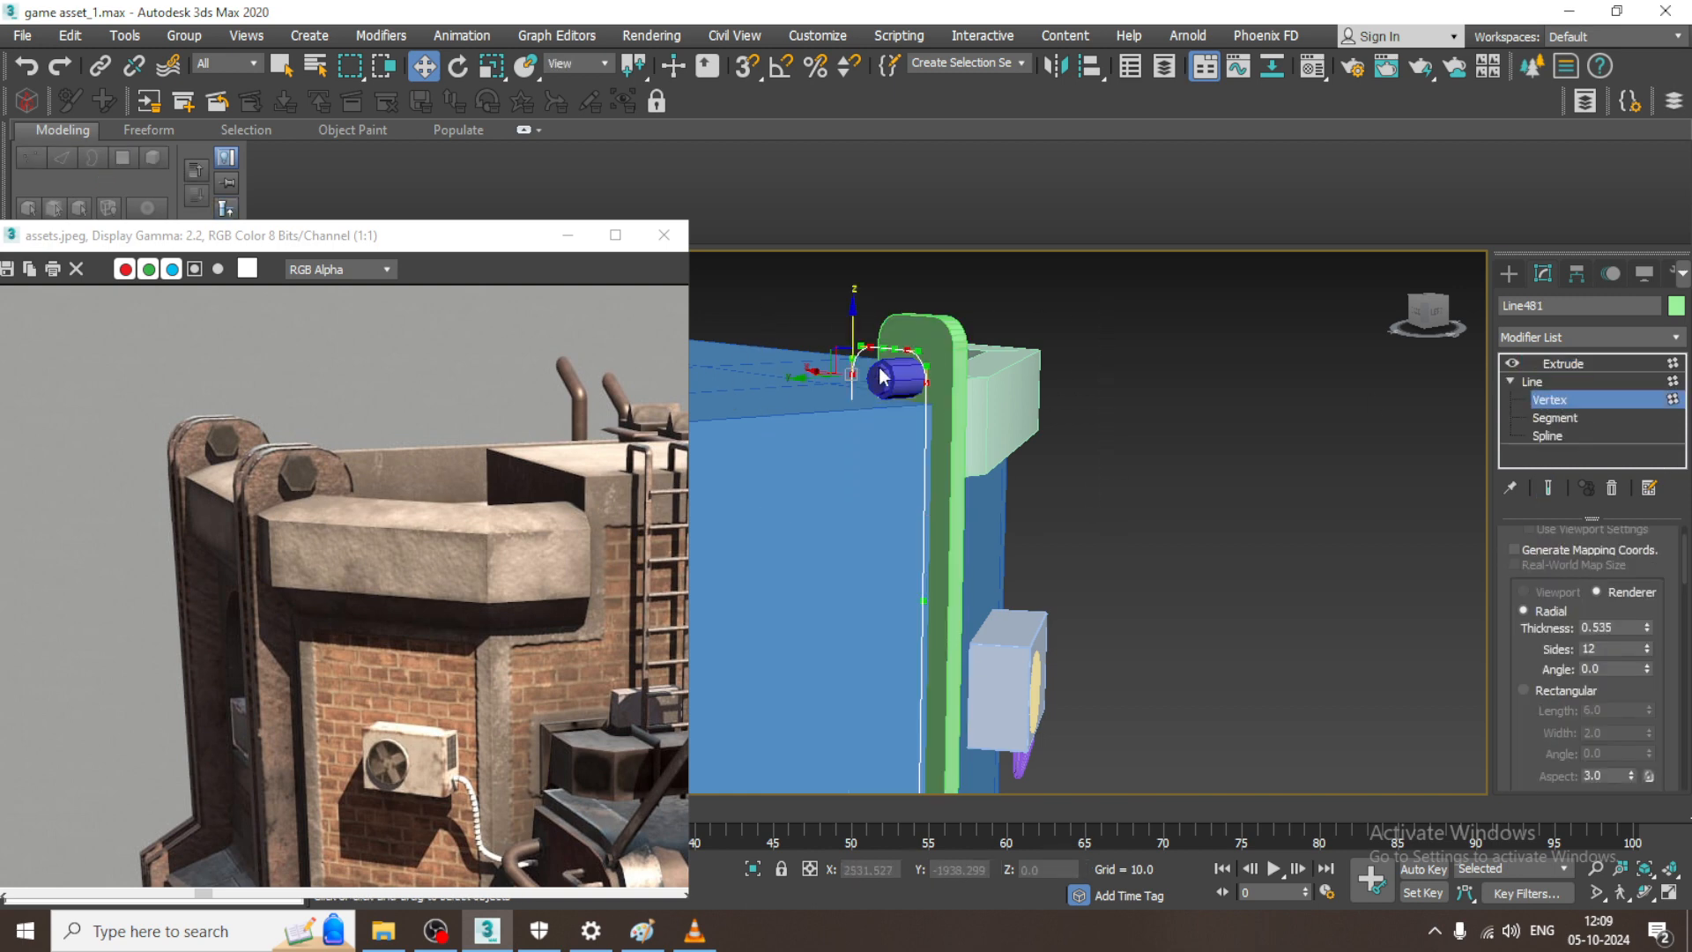
pyautogui.moveTo(875, 279); pyautogui.dragTo(879, 257)
pyautogui.click(1604, 362)
# - Move the near support's blue bolt cylinder up along its local Y axis toward the raised plate tops
pyautogui.keyDown('alt'); pyautogui.moveTo(1281, 420); pyautogui.dragTo(1248, 451, button='middle'); pyautogui.keyUp('alt')
pyautogui.keyDown('alt'); pyautogui.moveTo(987, 412); pyautogui.dragTo(846, 418, button='middle'); pyautogui.keyUp('alt')
pyautogui.click(986, 413)
pyautogui.keyDown('alt'); pyautogui.moveTo(986, 413); pyautogui.dragTo(1093, 416, button='middle'); pyautogui.keyUp('alt')
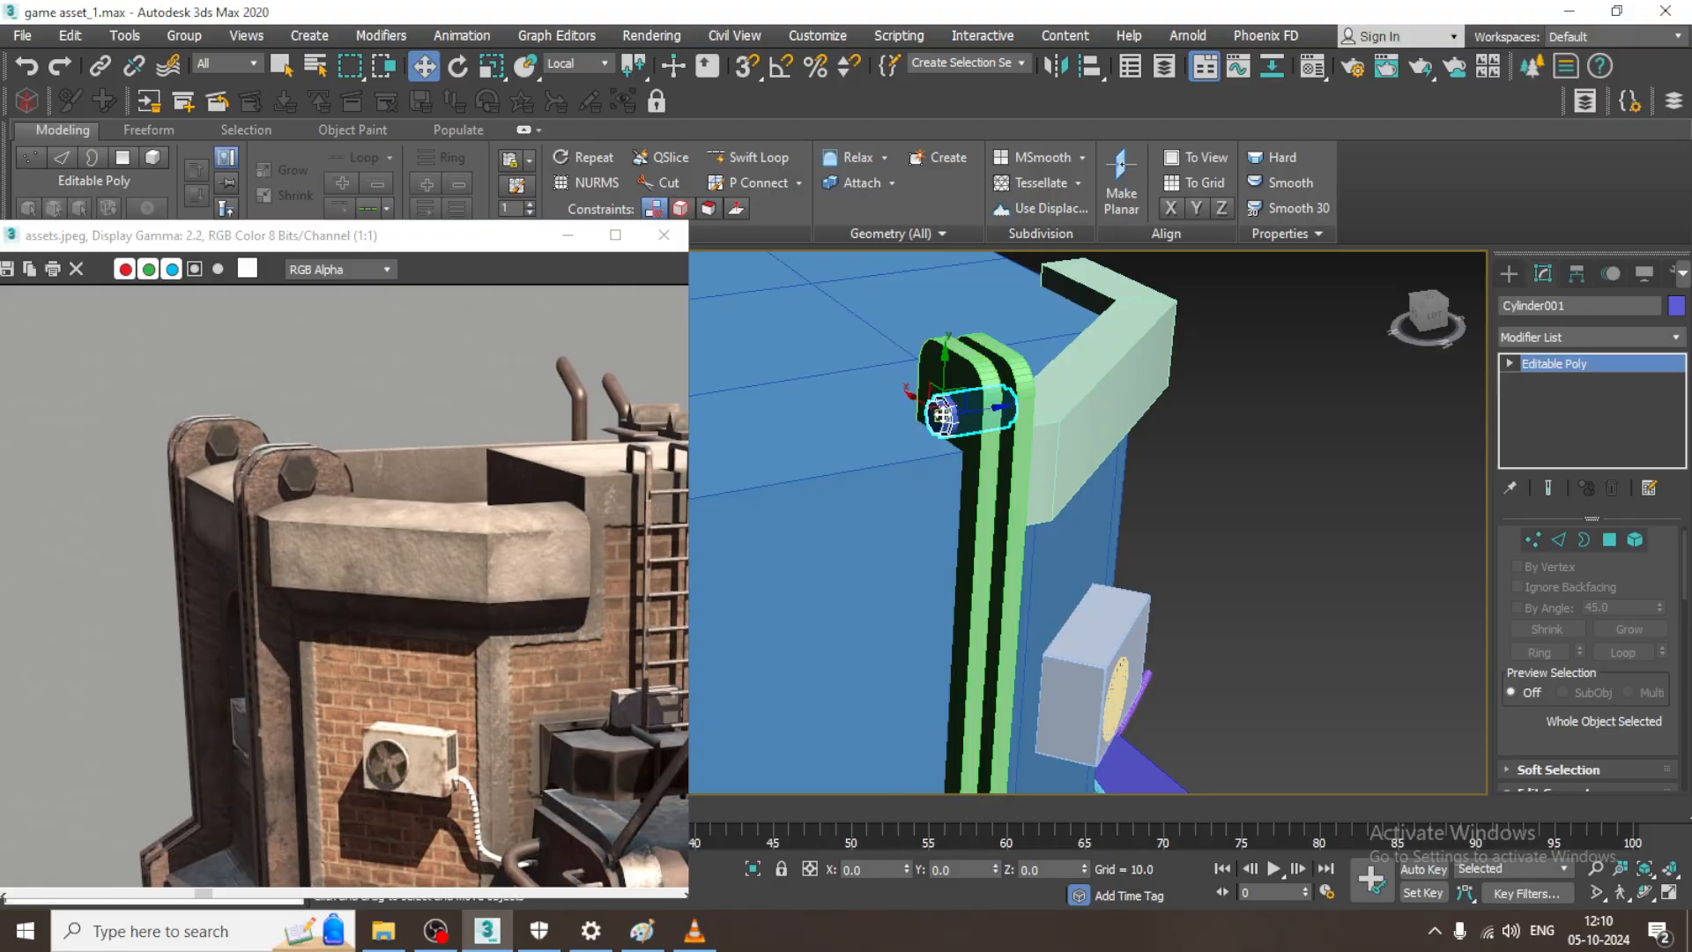
pyautogui.moveTo(944, 377); pyautogui.dragTo(949, 351)
# - Raise the top vertices of the far support's front green plate and return to its Extrude level
pyautogui.keyDown('alt'); pyautogui.moveTo(1052, 387); pyautogui.dragTo(1185, 397, button='middle'); pyautogui.keyUp('alt')
pyautogui.click(1137, 467)
pyautogui.scroll(3, 1181, 494)
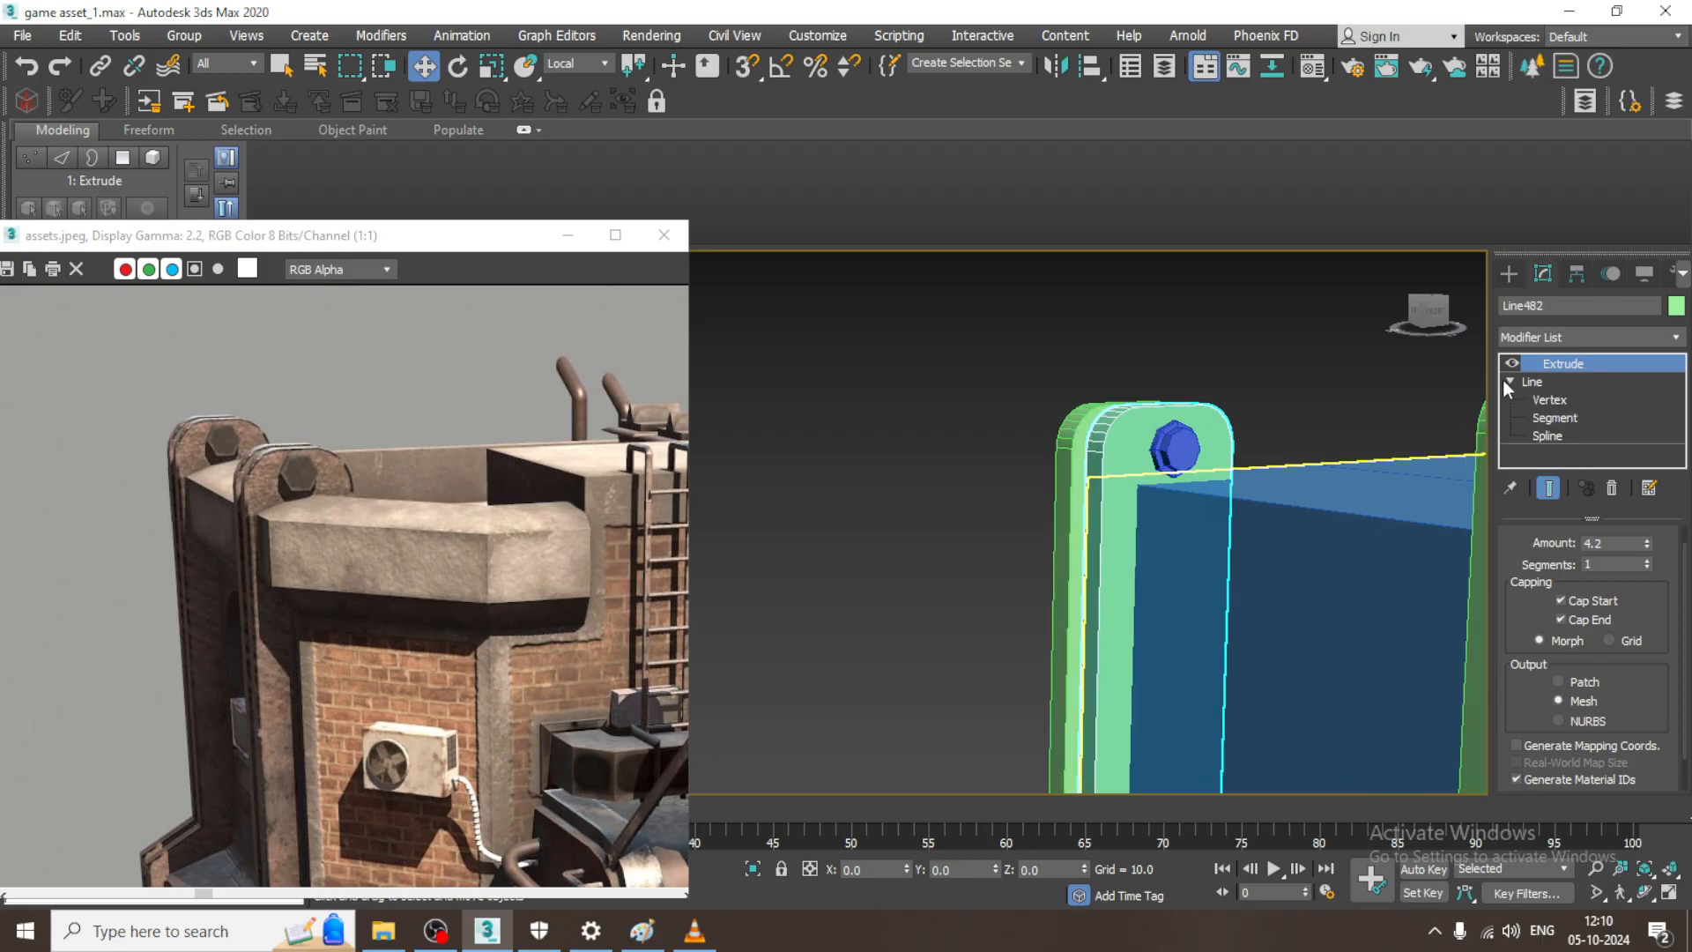
pyautogui.click(1549, 399)
pyautogui.click(1201, 438)
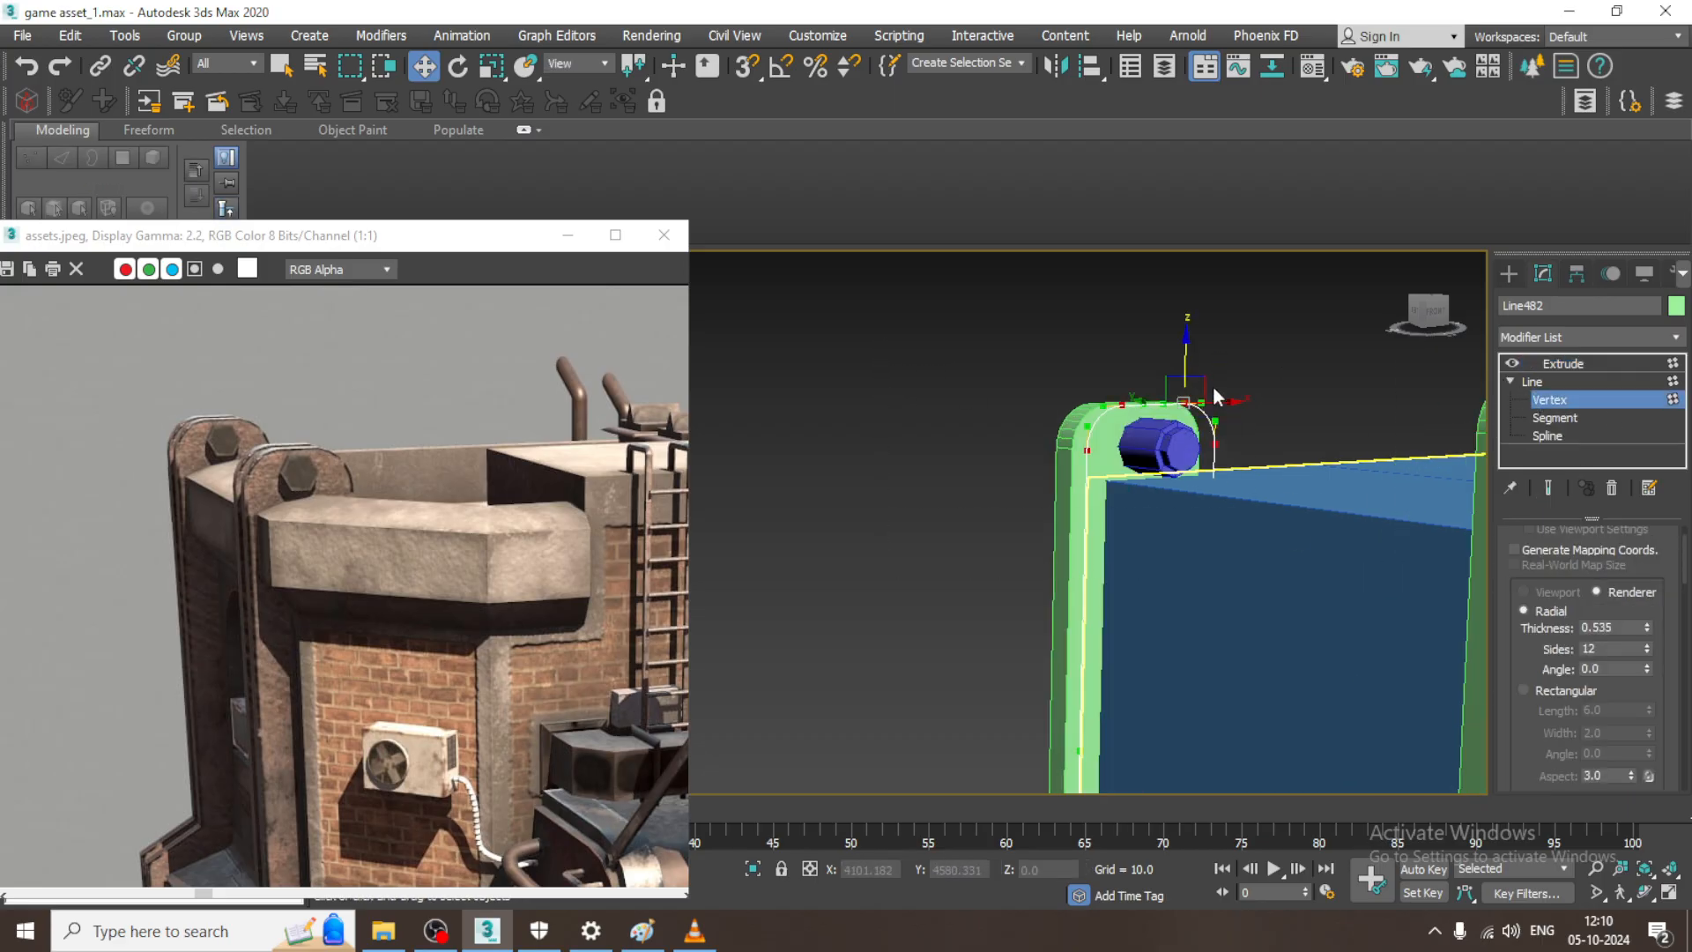
pyautogui.moveTo(1194, 378); pyautogui.dragTo(1193, 355)
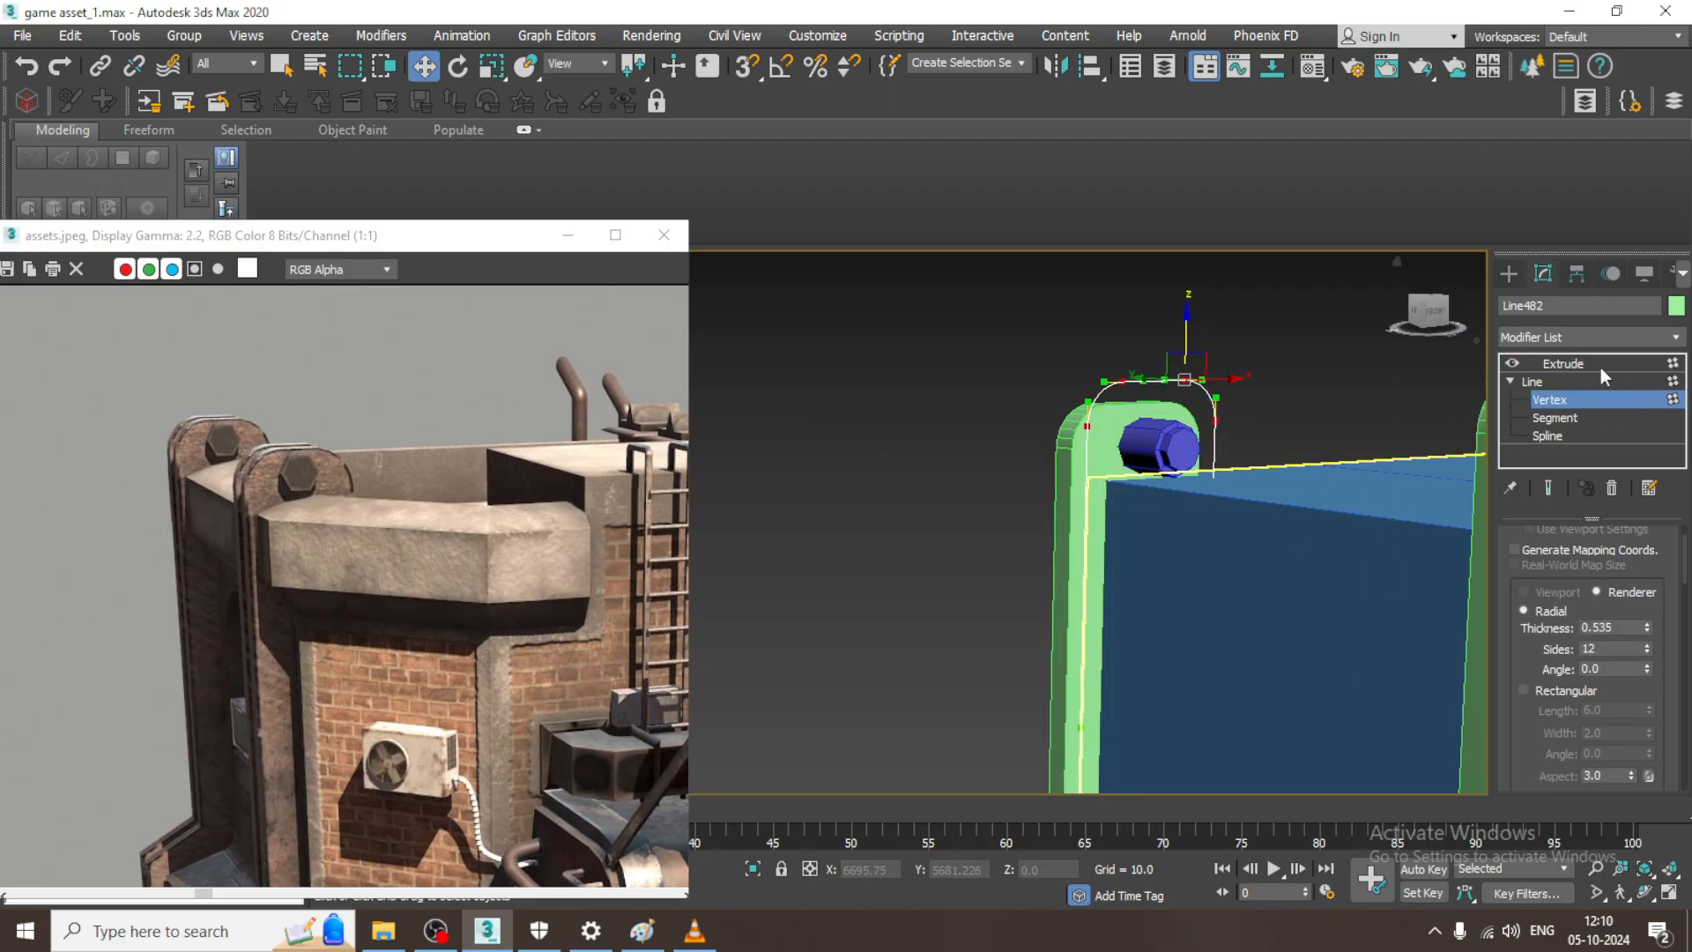
pyautogui.click(1575, 399)
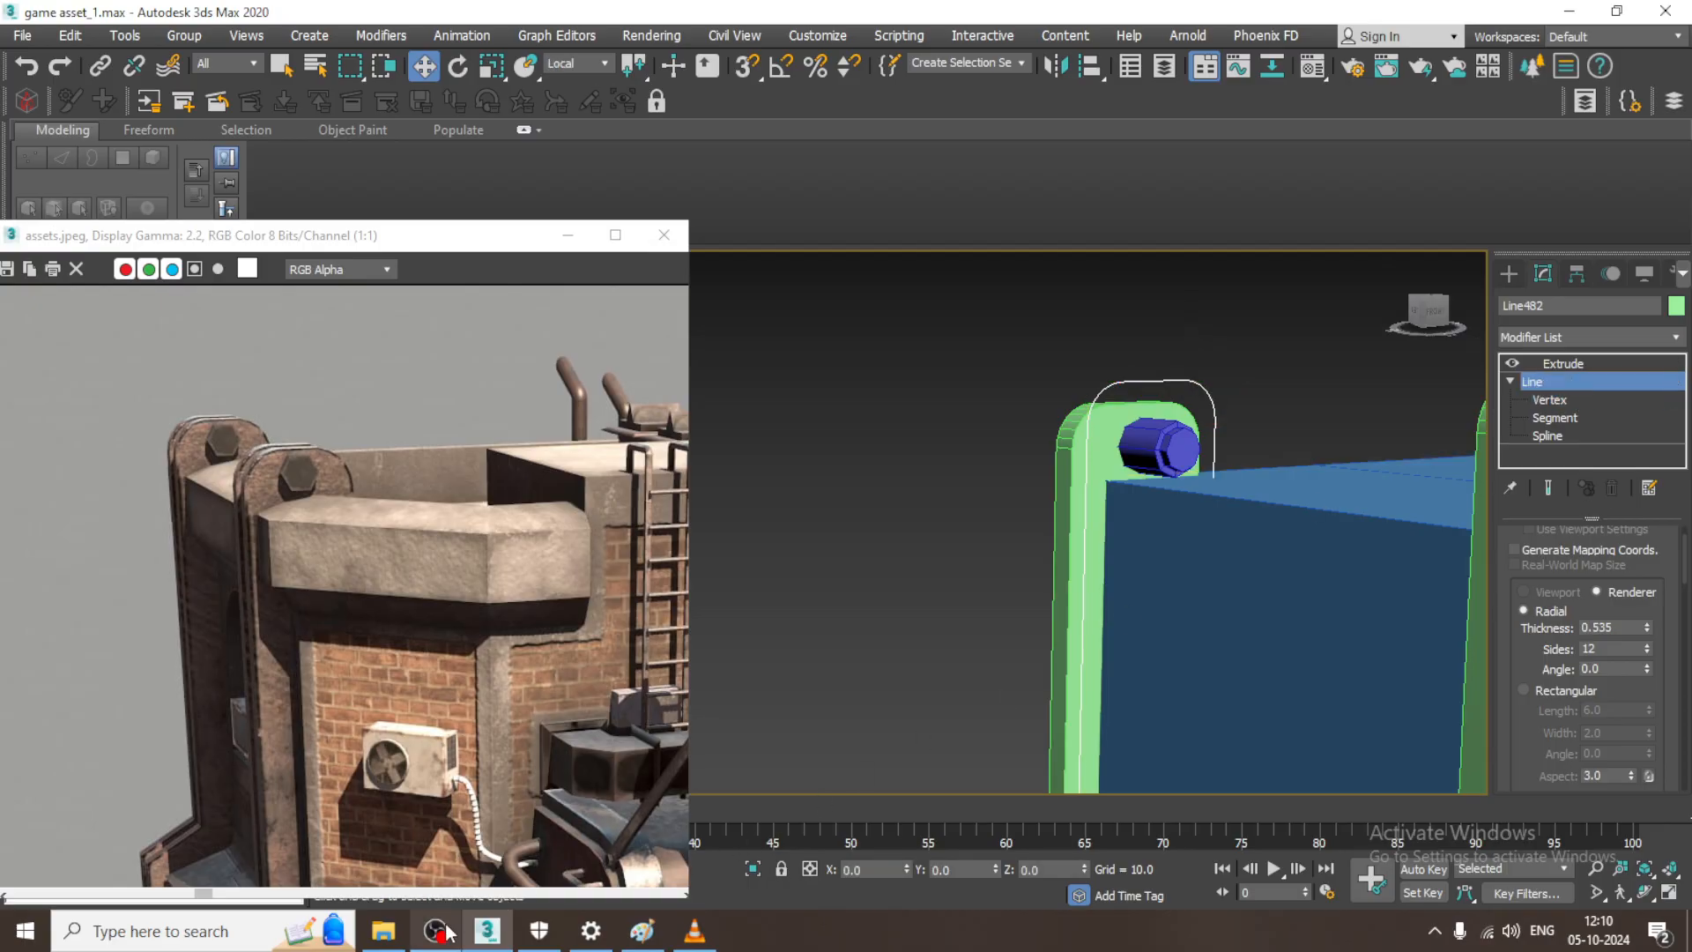
pyautogui.click(436, 930)
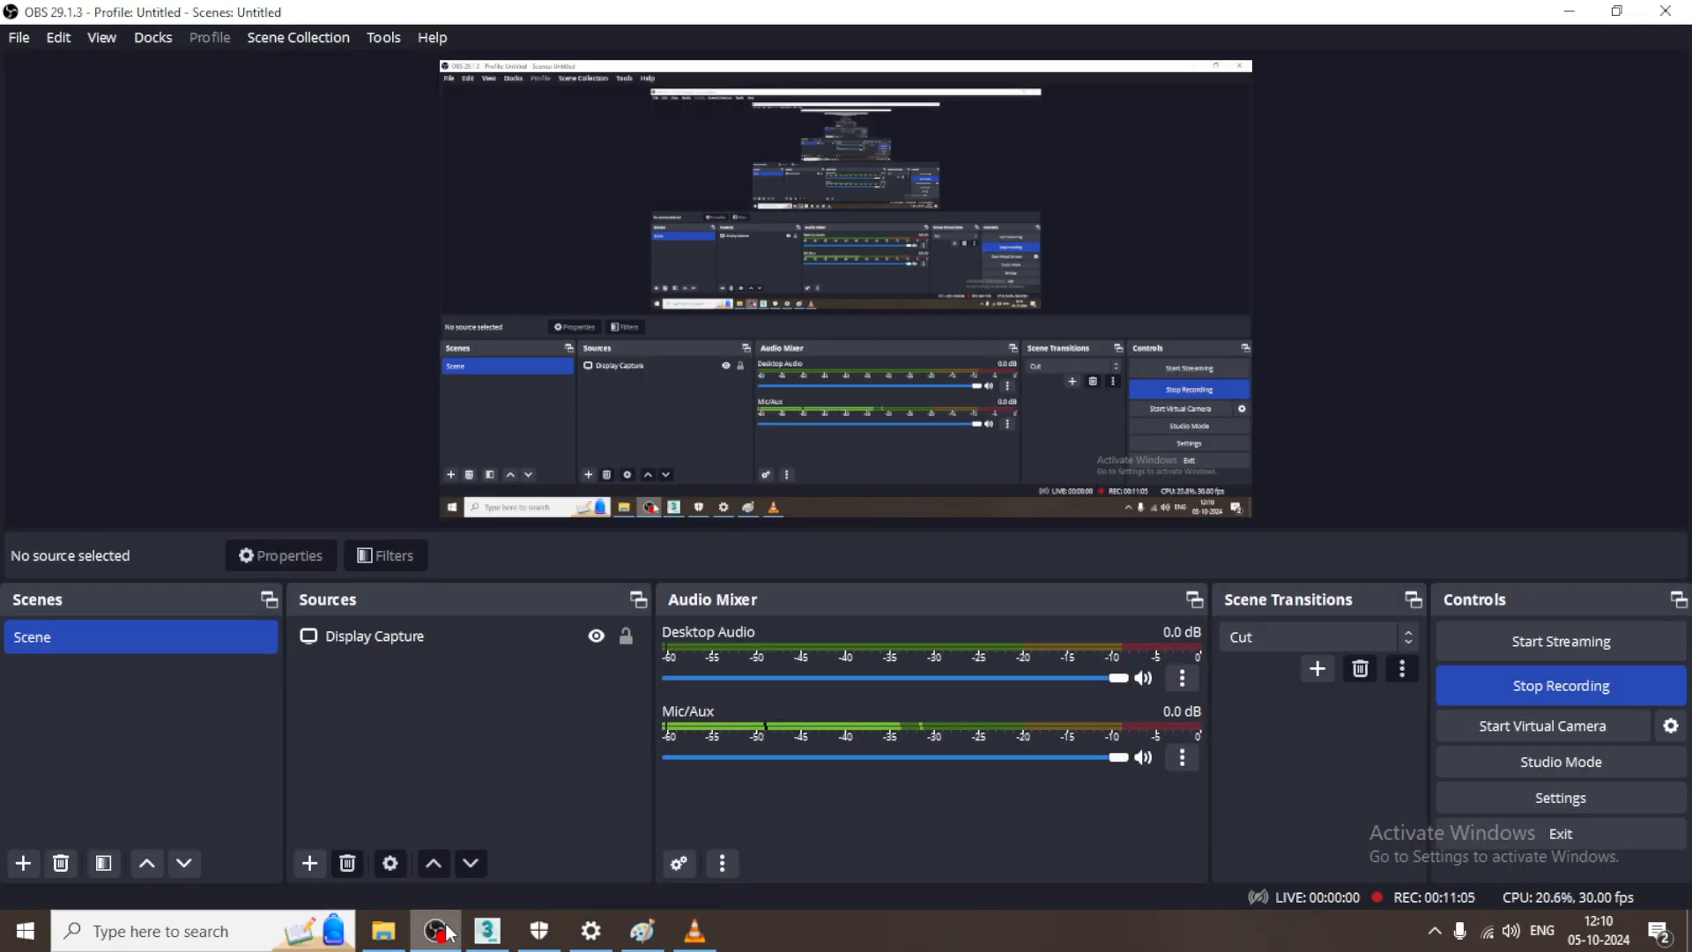
pyautogui.click(447, 933)
pyautogui.keyDown('alt'); pyautogui.moveTo(1095, 483); pyautogui.dragTo(1256, 475, button='middle'); pyautogui.keyUp('alt')
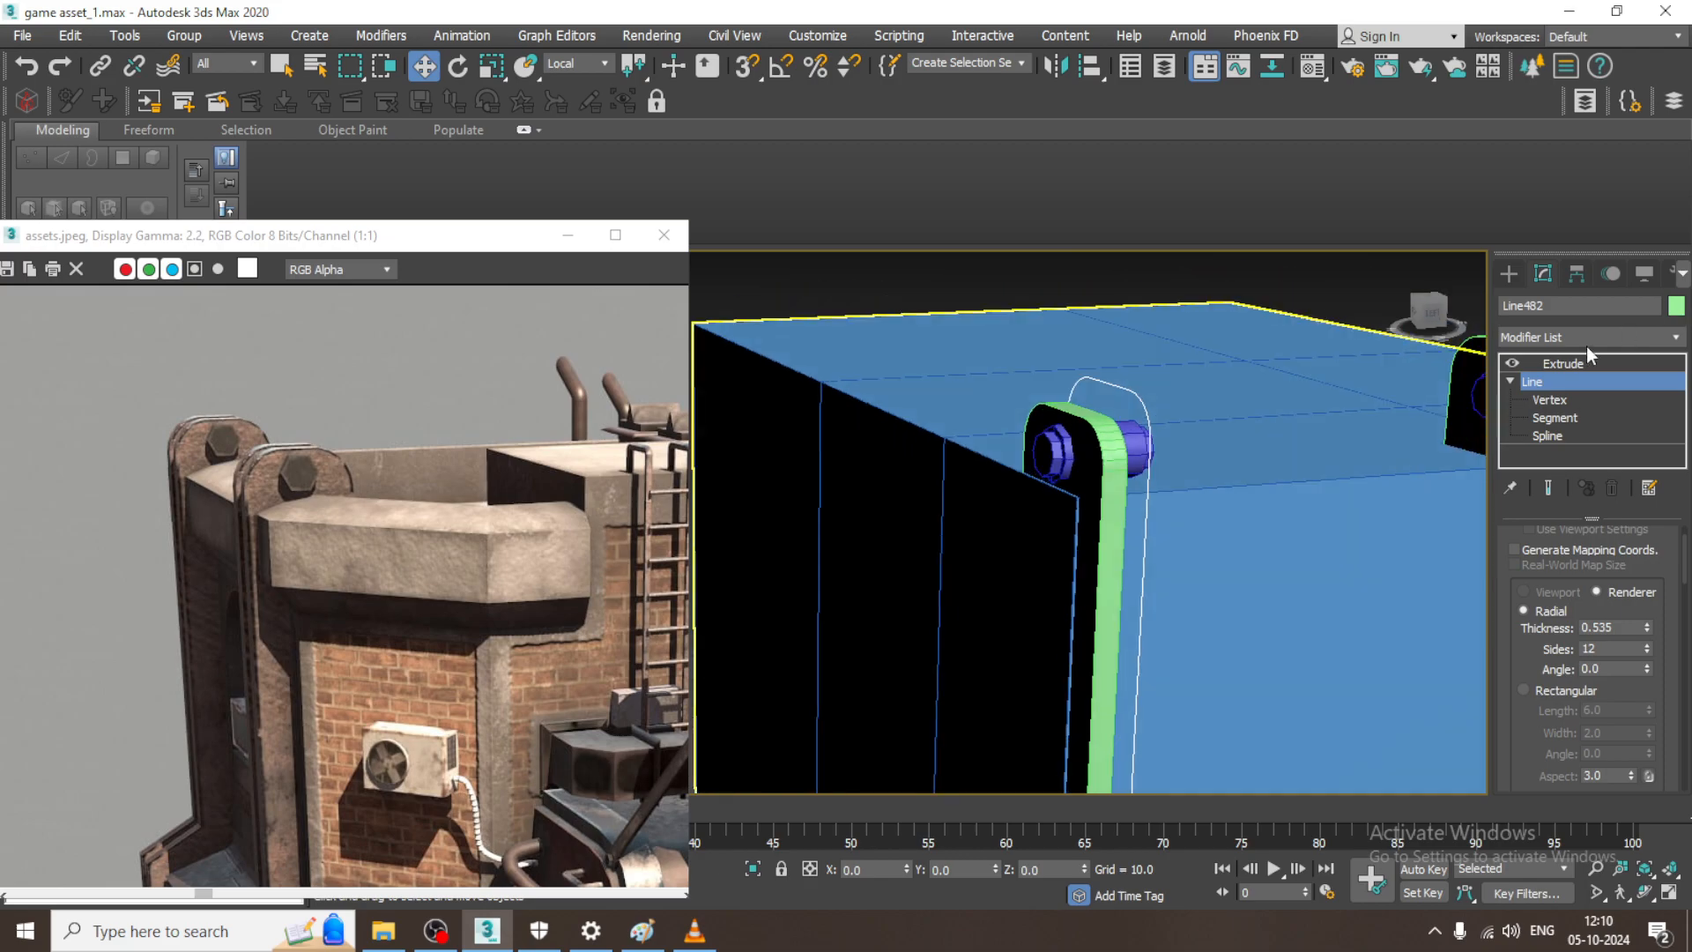
pyautogui.click(1562, 363)
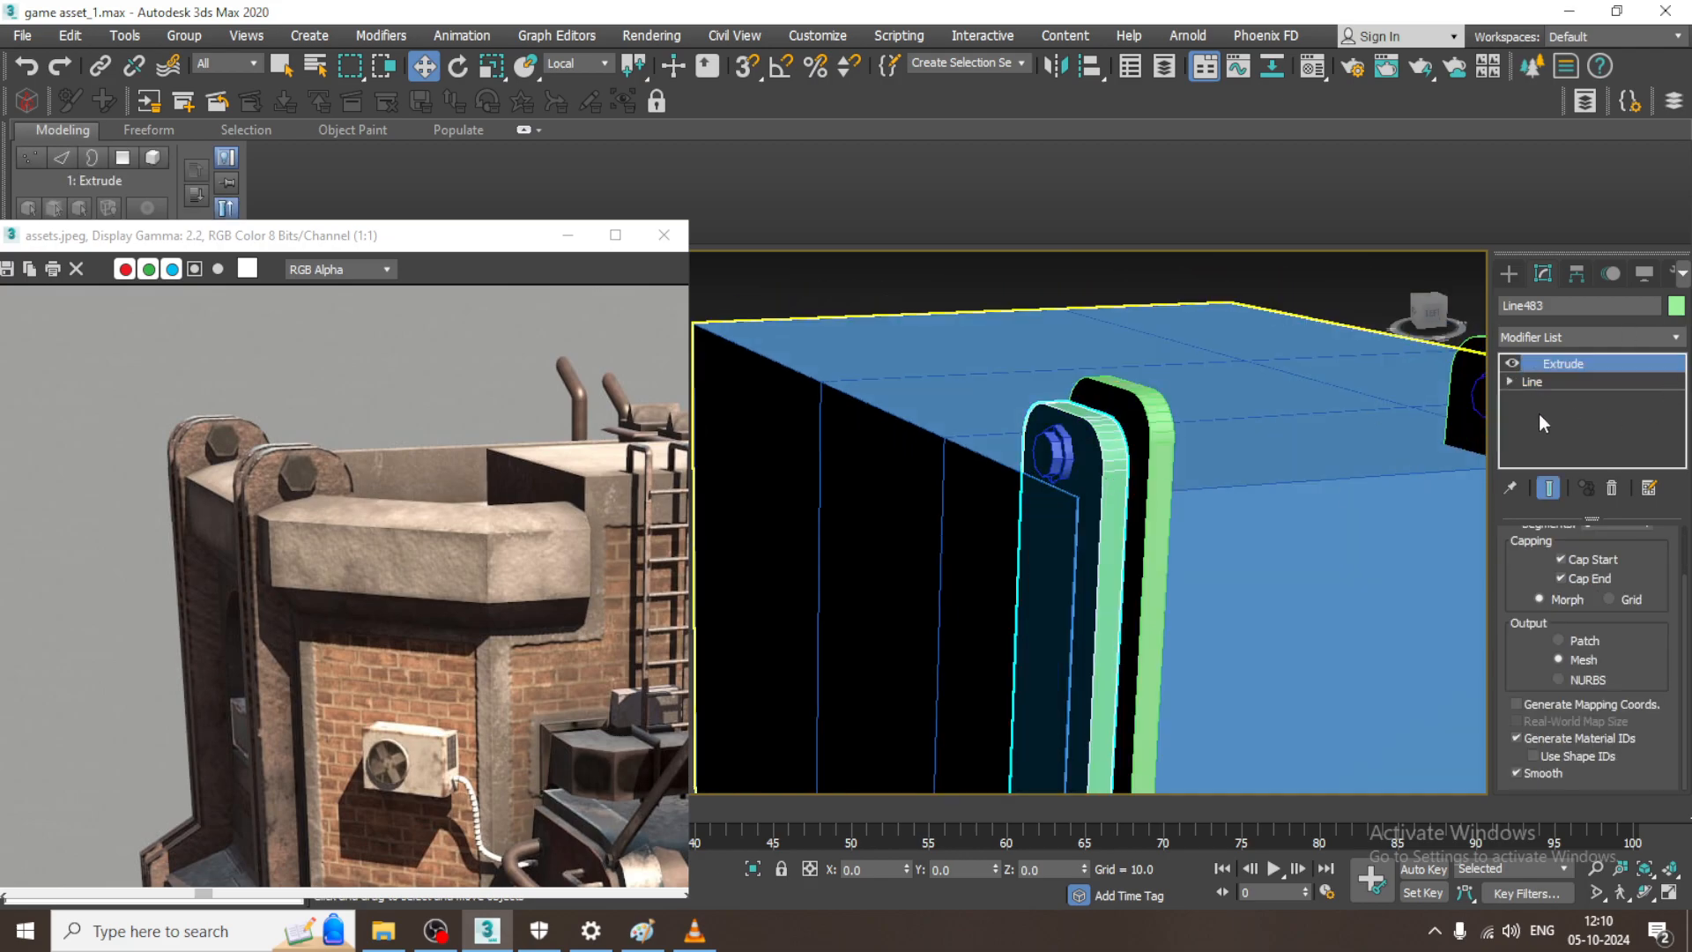
# - Raise the top vertices of the far support's rear green plate to match its front plate and restore the extrusion
pyautogui.click(1549, 399)
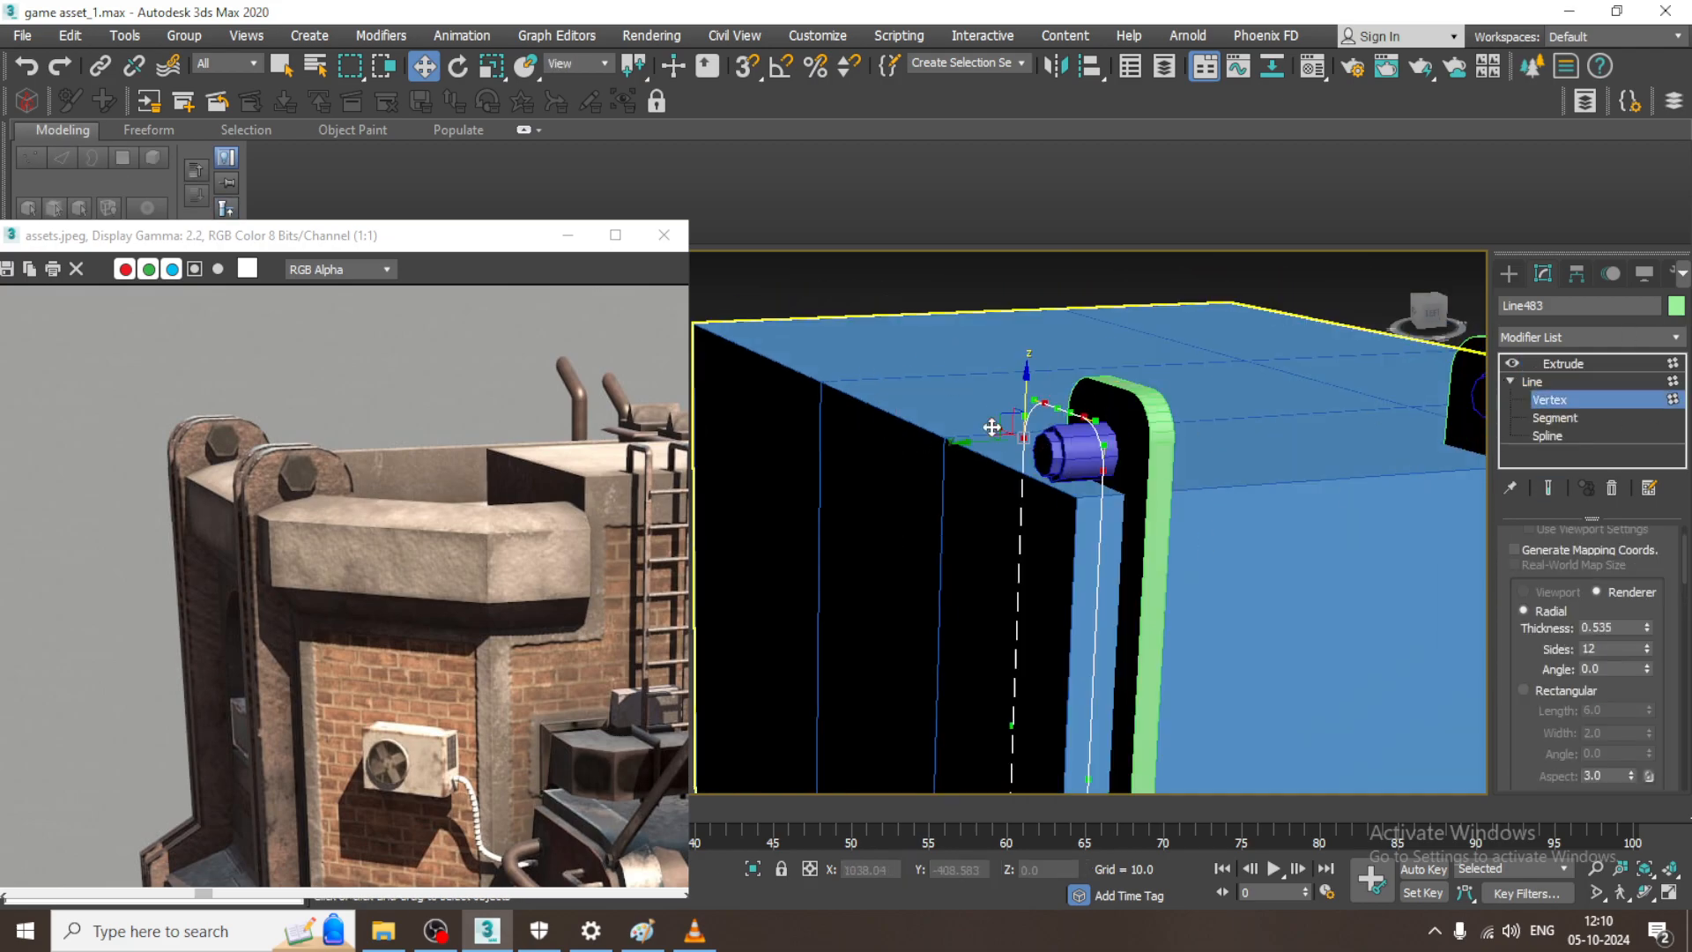
pyautogui.click(1562, 380)
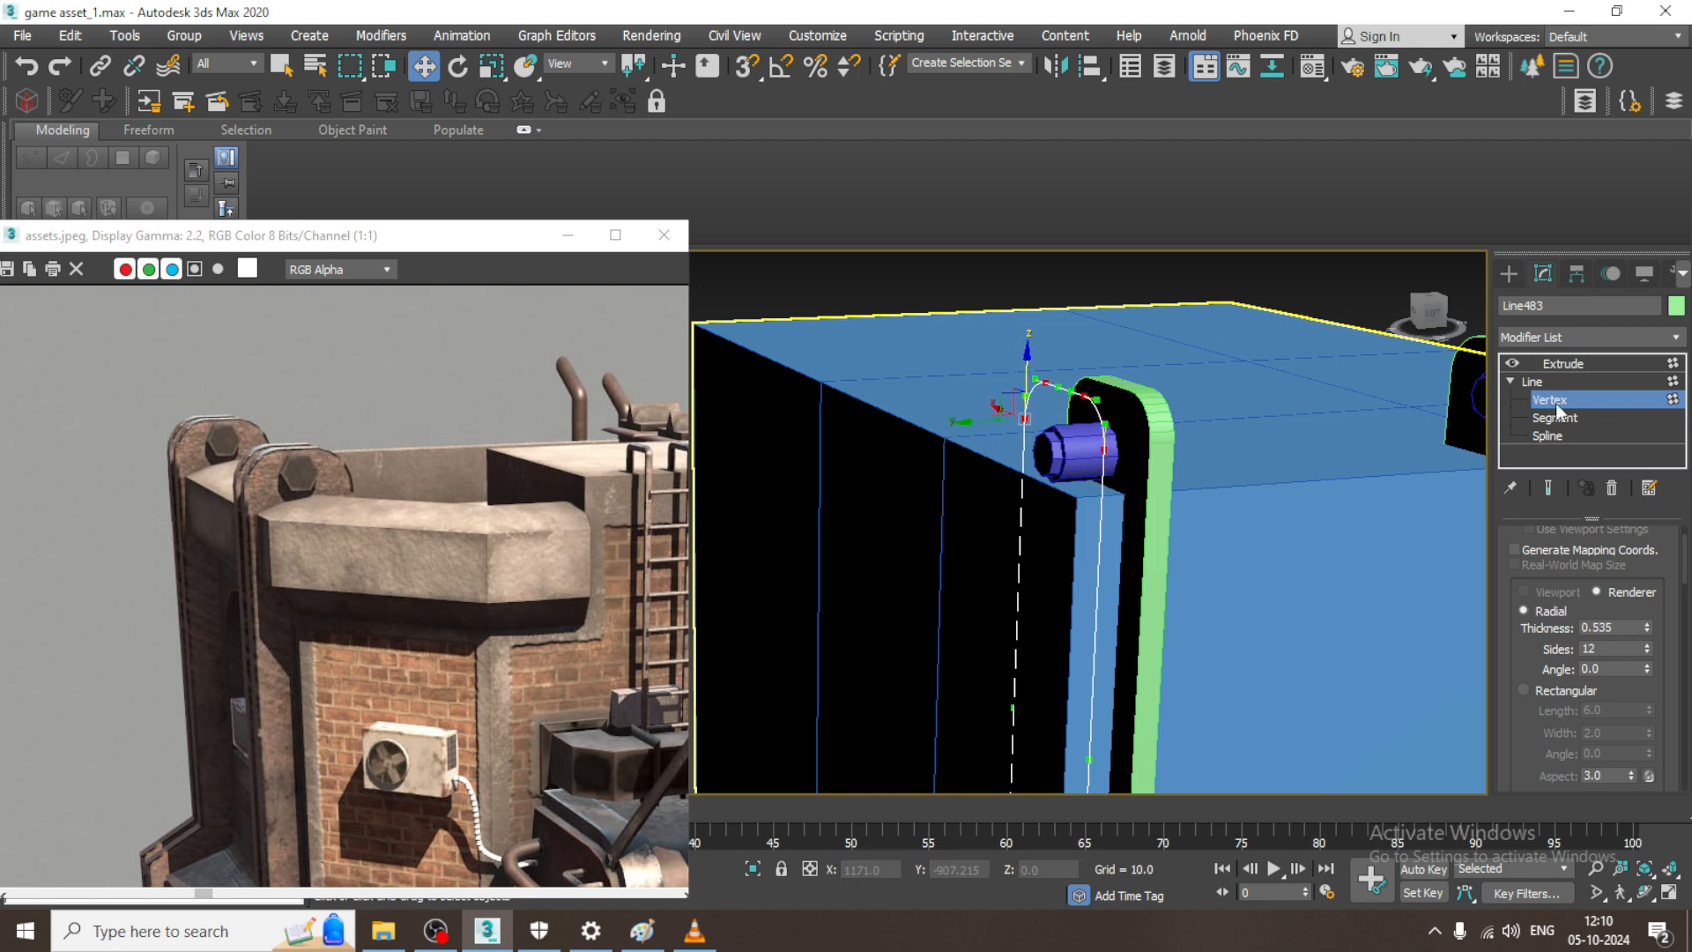
pyautogui.click(1584, 367)
# - Move the far support's blue bolt cylinder up about 2.6 units along its local Y axis
pyautogui.keyDown('alt'); pyautogui.moveTo(1361, 449); pyautogui.dragTo(1221, 469, button='middle'); pyautogui.keyUp('alt')
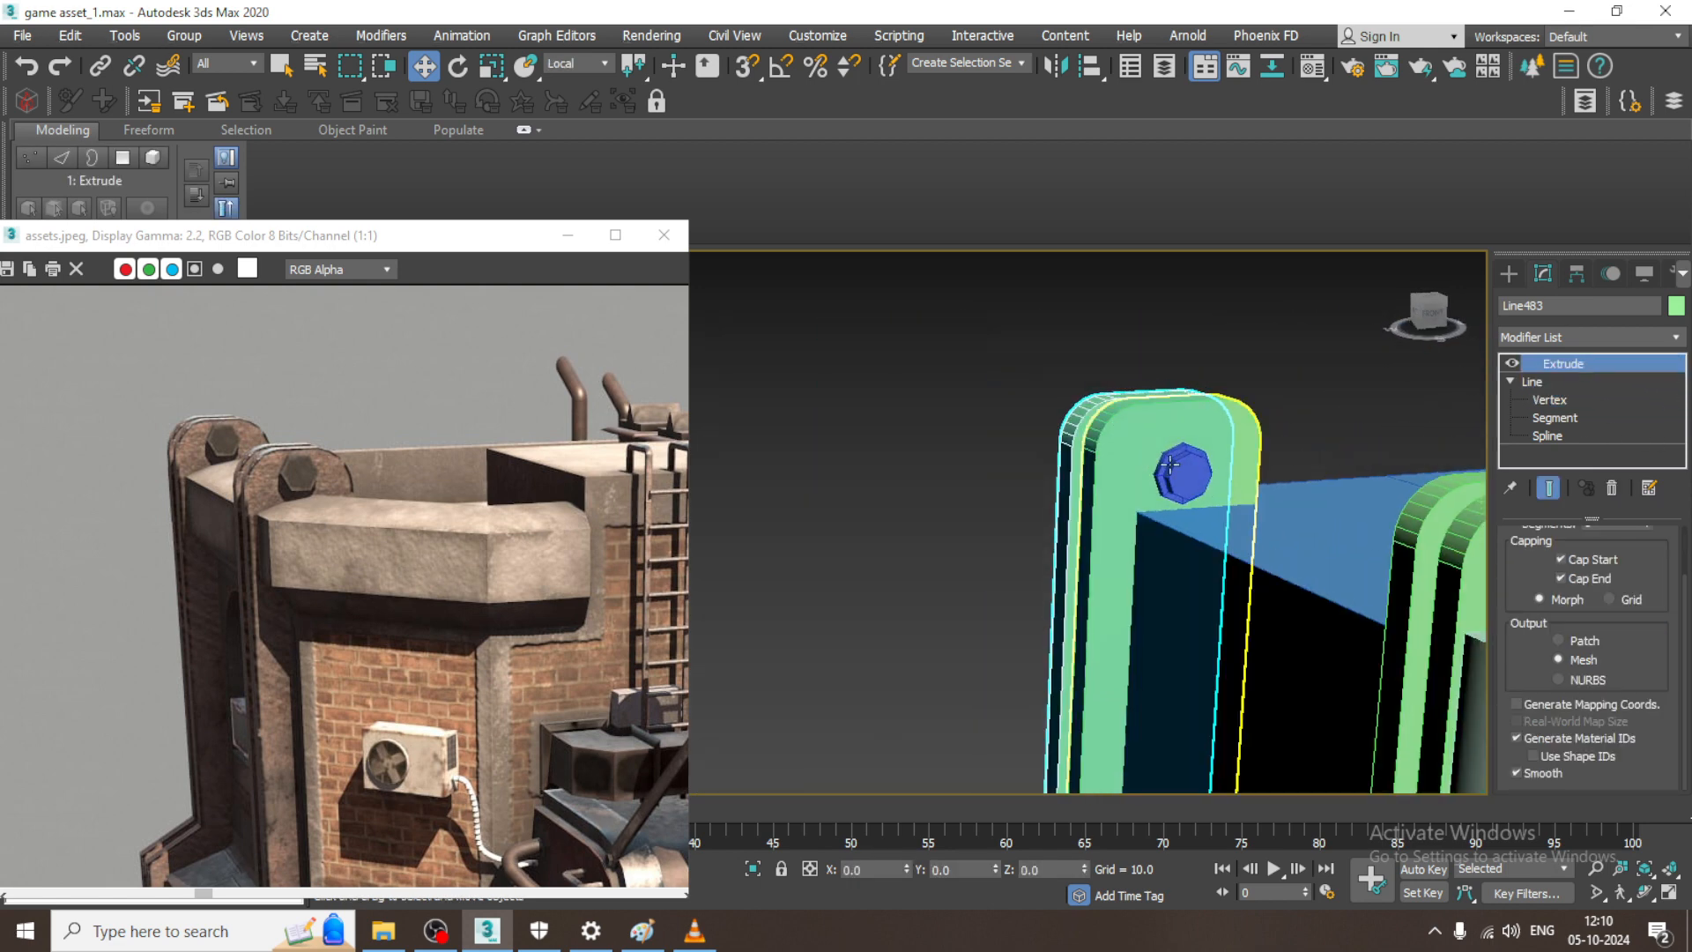
pyautogui.click(1183, 470)
pyautogui.moveTo(1145, 405); pyautogui.dragTo(1144, 394)
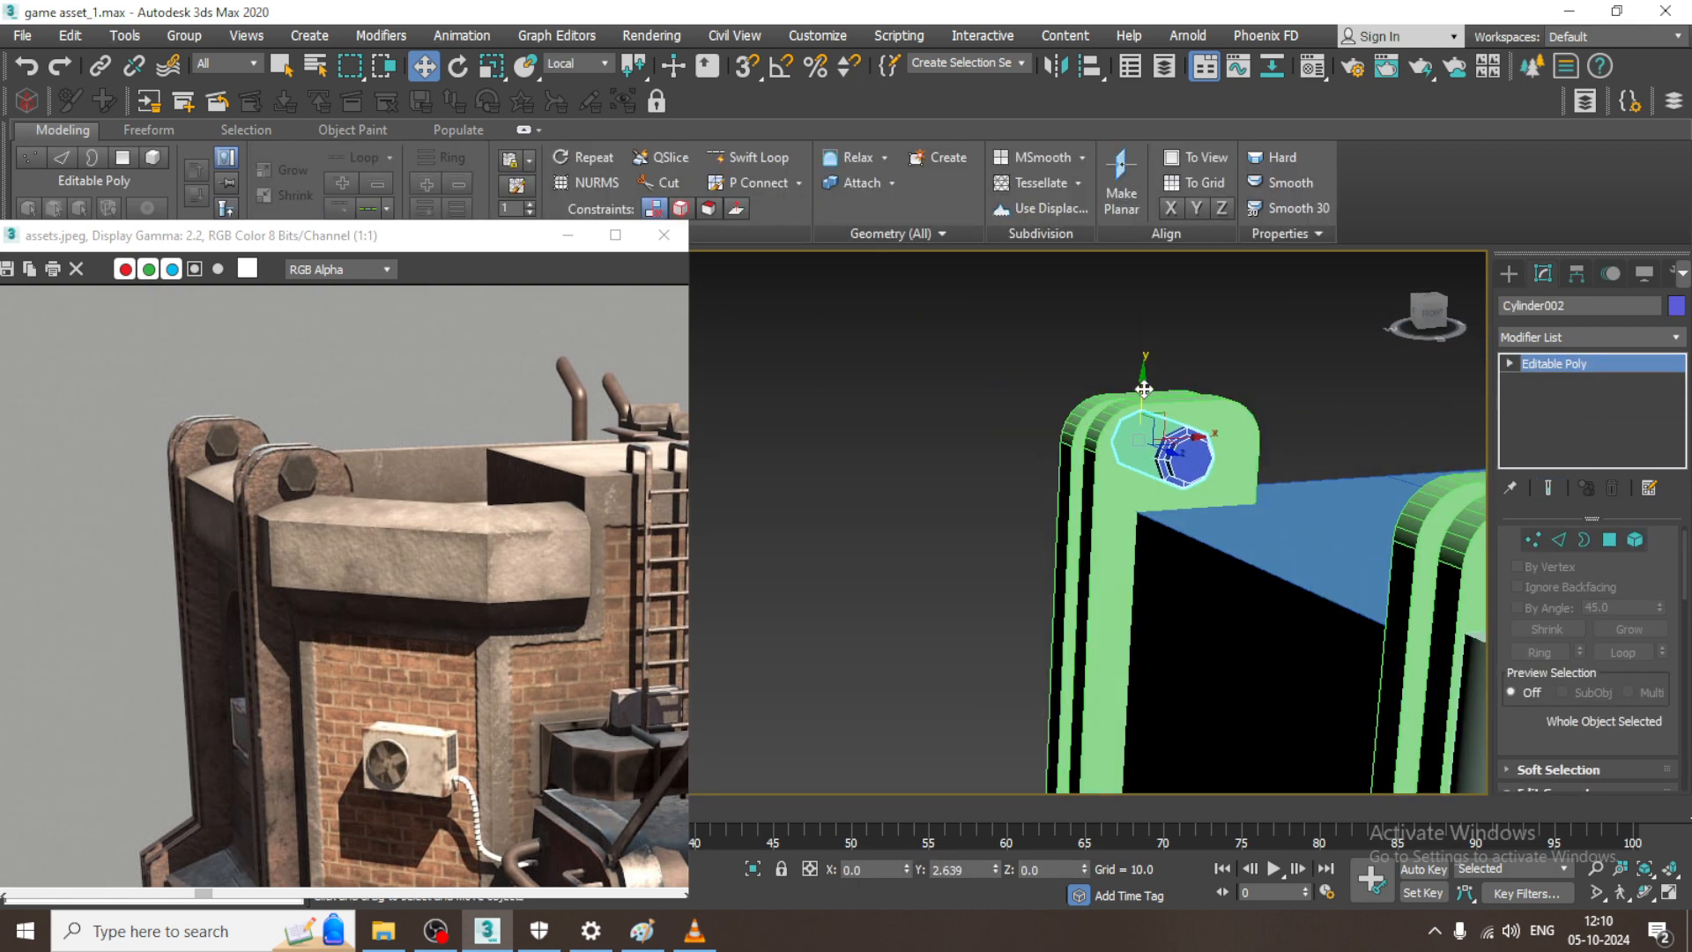
# - Select the upper concrete ledge and set its rectangular profile width to 17.741
pyautogui.scroll(-4, 1223, 435)
pyautogui.moveTo(1223, 435); pyautogui.dragTo(1031, 370, button='middle')
pyautogui.keyDown('alt'); pyautogui.moveTo(1031, 370); pyautogui.dragTo(1064, 407, button='middle'); pyautogui.keyUp('alt')
pyautogui.click(1140, 431)
pyautogui.keyDown('alt'); pyautogui.moveTo(1286, 423); pyautogui.dragTo(1454, 599, button='middle'); pyautogui.keyUp('alt')
pyautogui.scroll(3, 1224, 497)
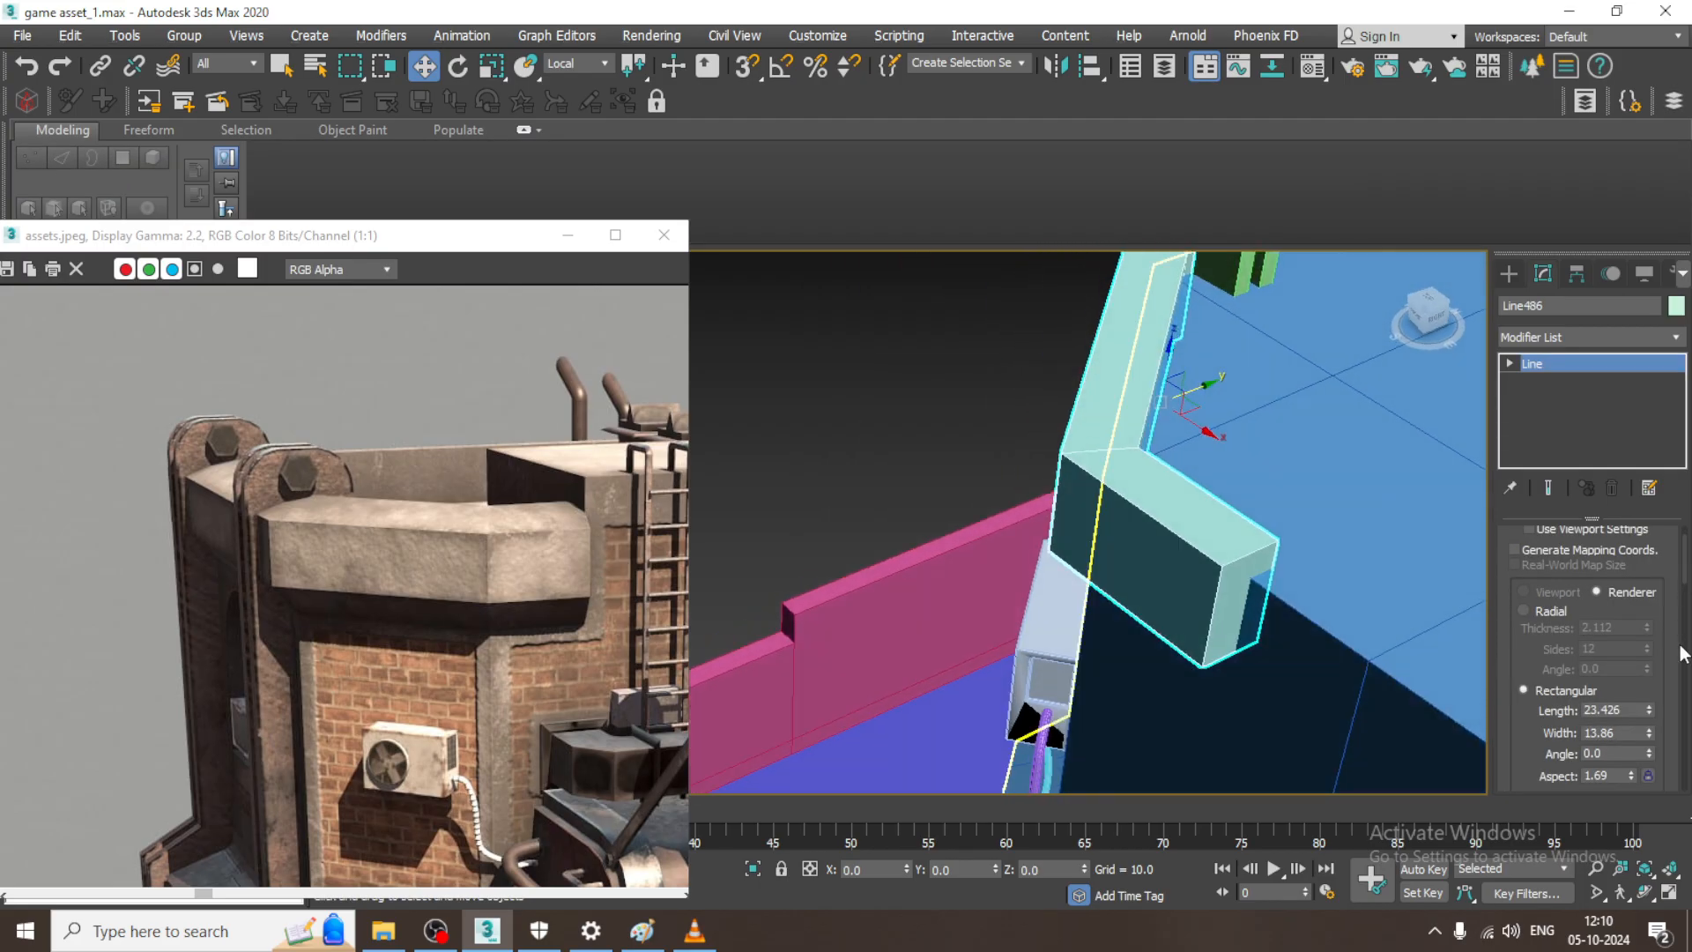
pyautogui.moveTo(1649, 734); pyautogui.dragTo(1647, 702)
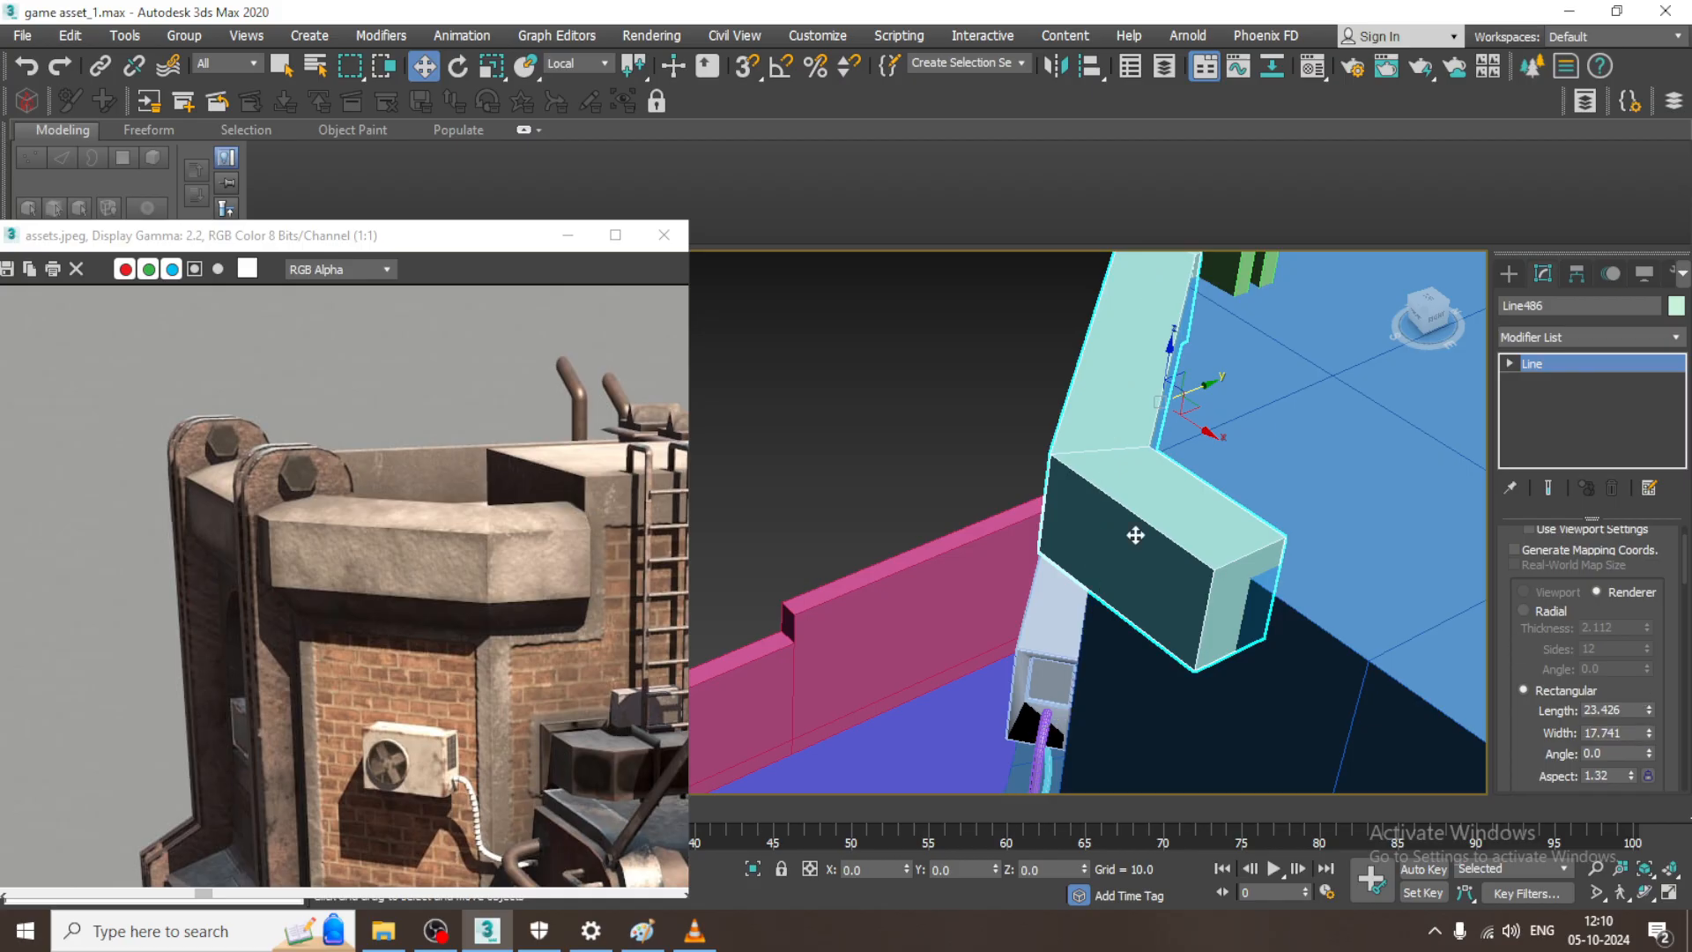
# - Convert the upper concrete ledge from a line to an Editable Poly
pyautogui.keyDown('alt'); pyautogui.moveTo(1134, 536); pyautogui.dragTo(1047, 493, button='middle'); pyautogui.keyUp('alt')
pyautogui.rightClick(1047, 493)
pyautogui.moveTo(1146, 716)
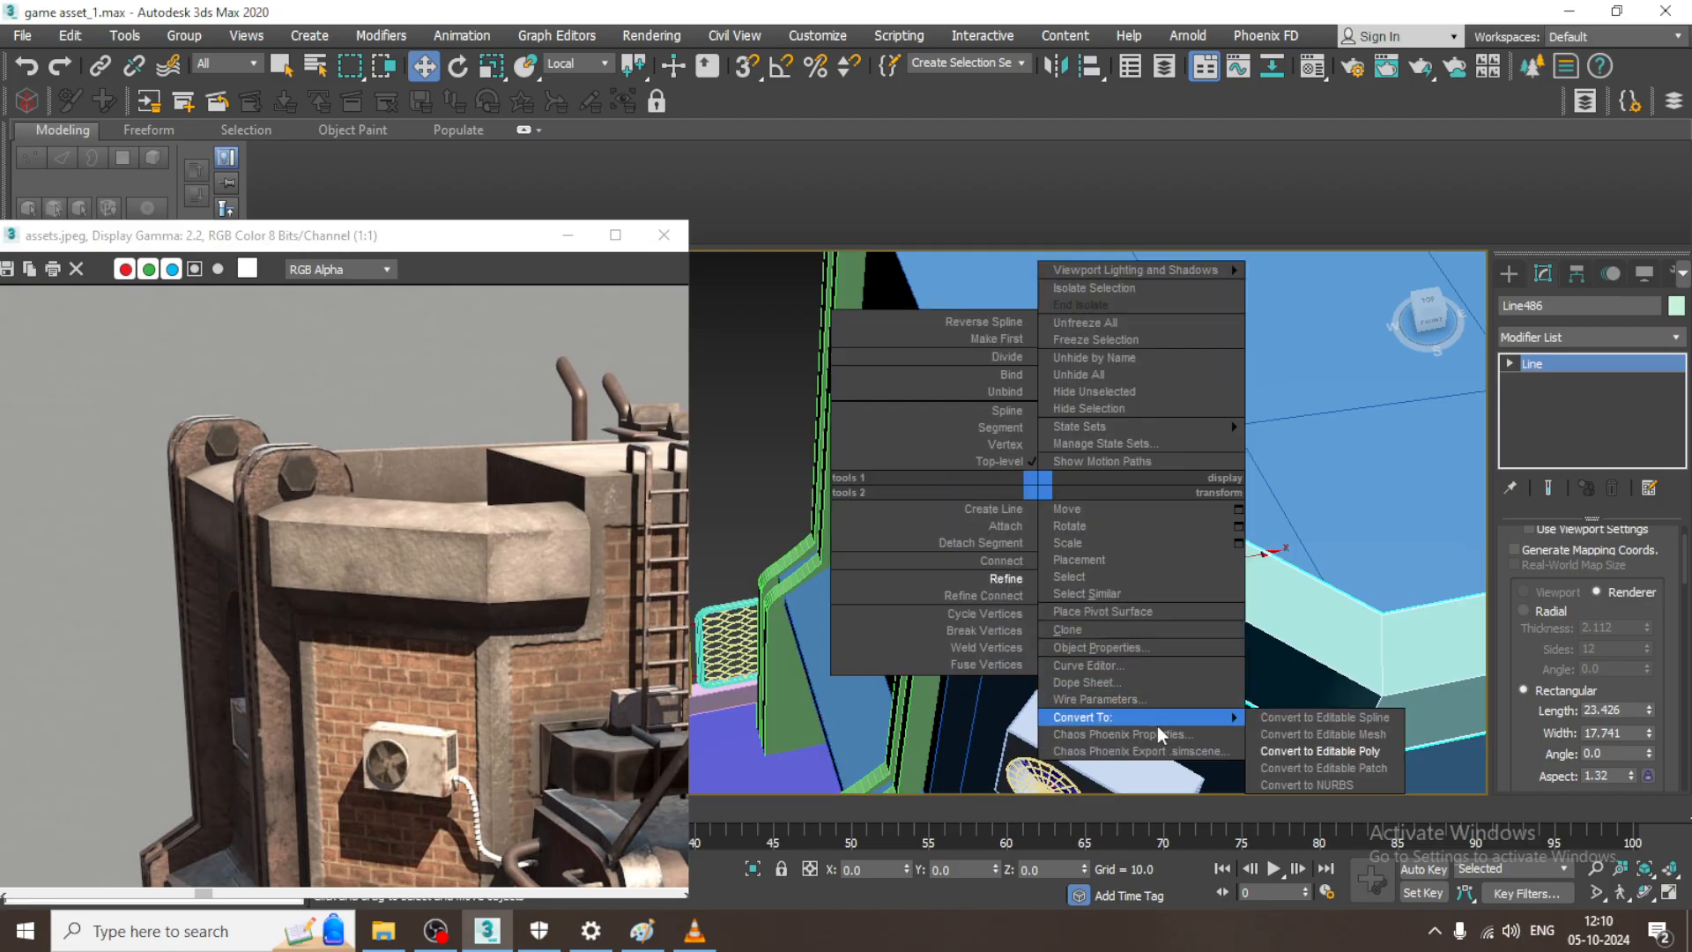
pyautogui.click(1338, 750)
# - Add two lengthwise edge loops around the concrete ledge with Swift Loop
pyautogui.keyDown('alt'); pyautogui.moveTo(1269, 564); pyautogui.dragTo(1232, 512, button='middle'); pyautogui.keyUp('alt')
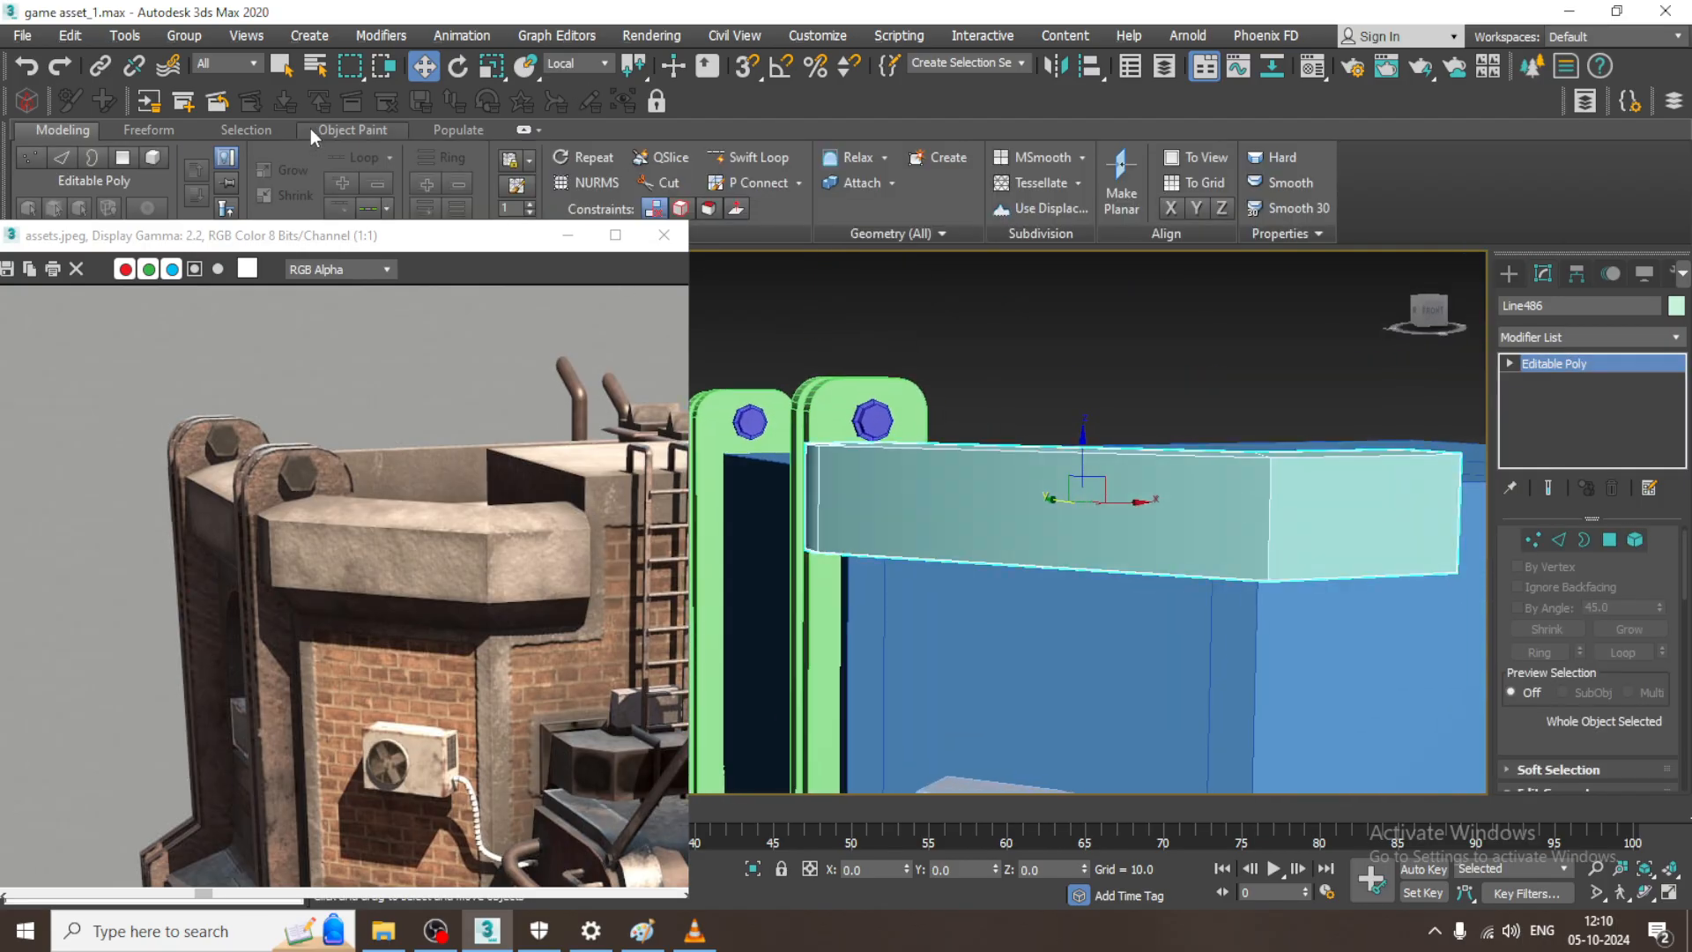
pyautogui.click(754, 168)
pyautogui.keyDown('alt'); pyautogui.moveTo(1272, 419); pyautogui.dragTo(1115, 454, button='middle'); pyautogui.keyUp('alt')
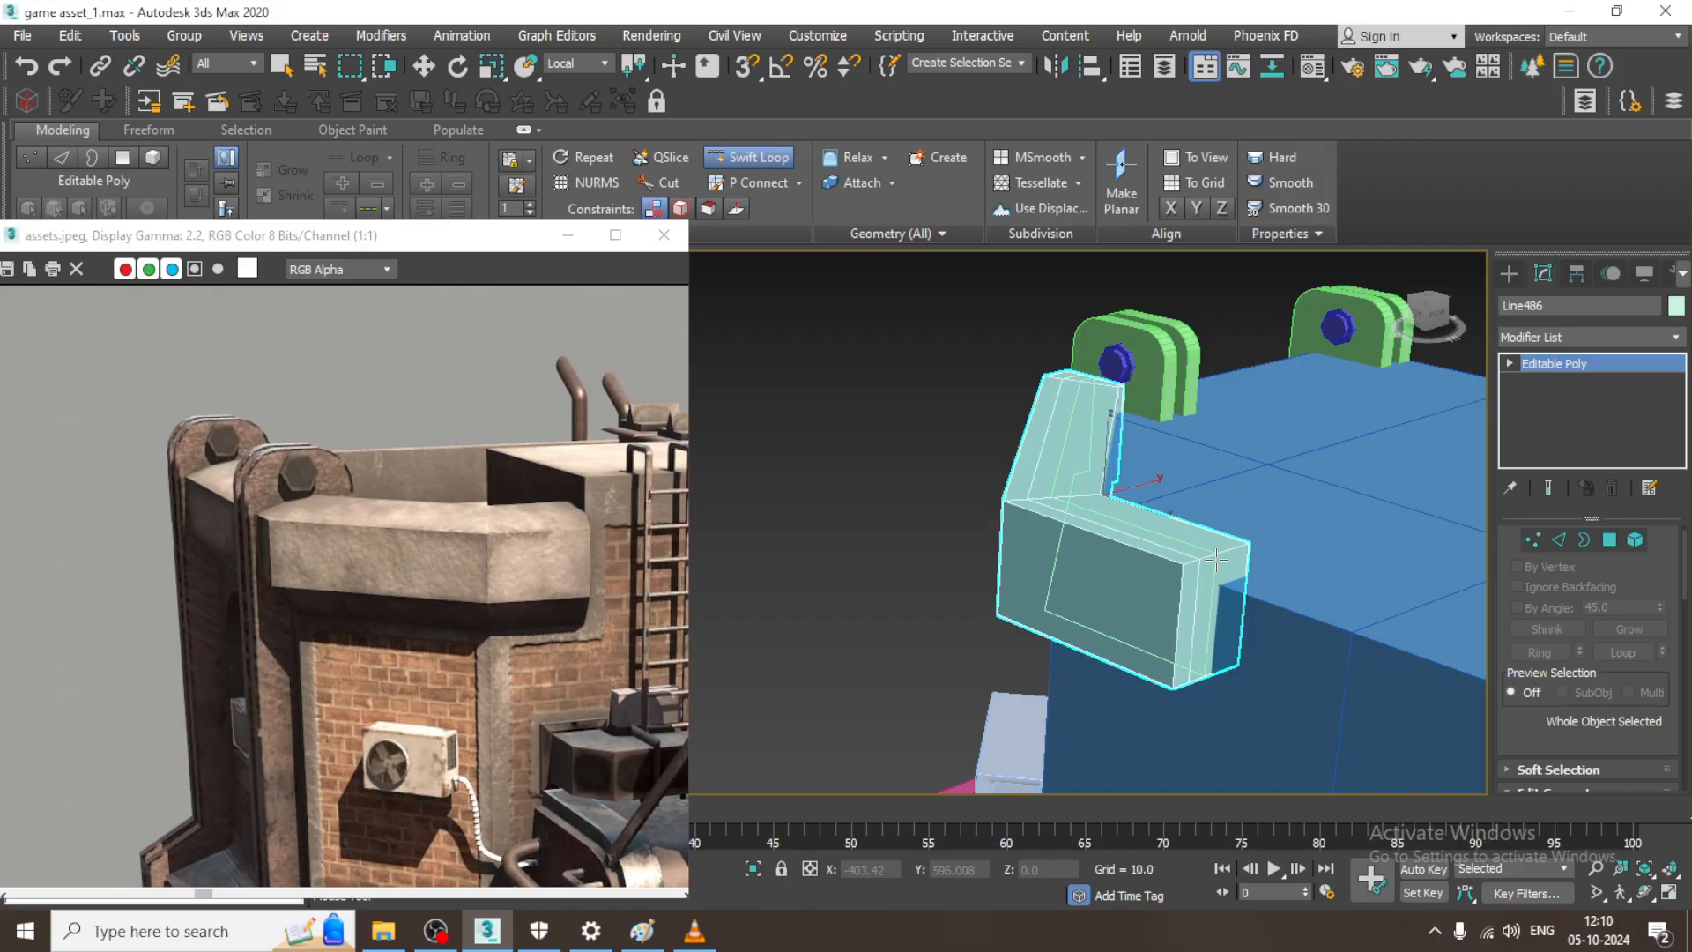
pyautogui.keyDown('alt'); pyautogui.moveTo(1171, 453); pyautogui.dragTo(1201, 502, button='middle'); pyautogui.keyUp('alt')
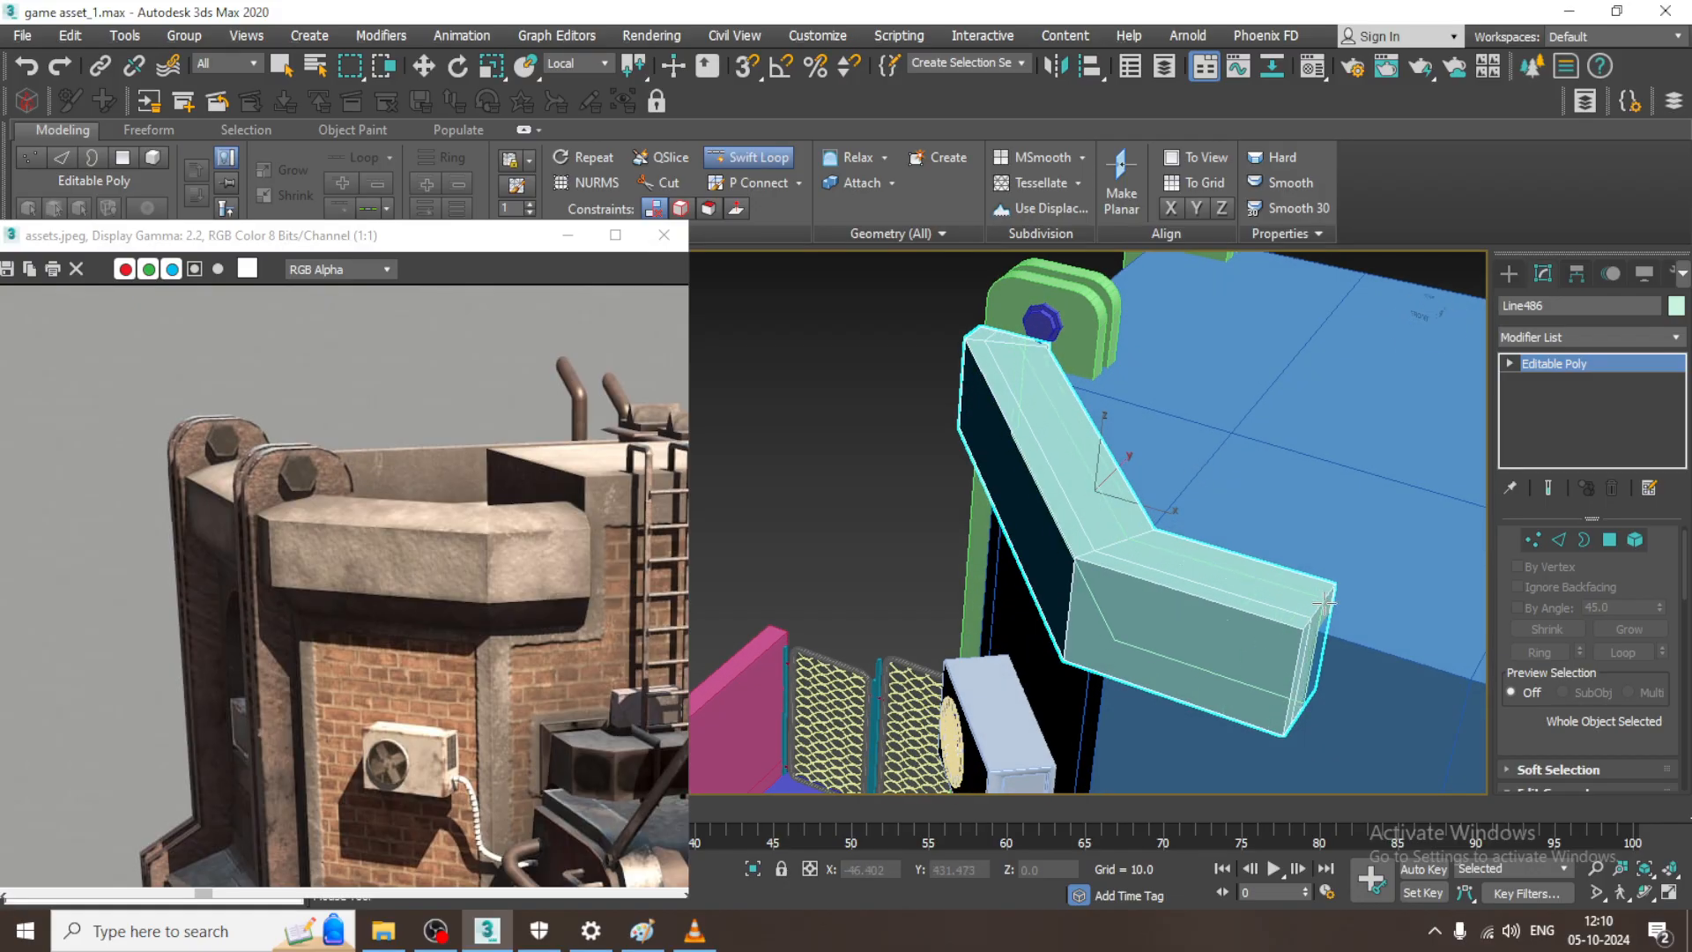
pyautogui.press('w')
pyautogui.keyDown('alt'); pyautogui.moveTo(1321, 602); pyautogui.dragTo(1279, 511, button='middle'); pyautogui.keyUp('alt')
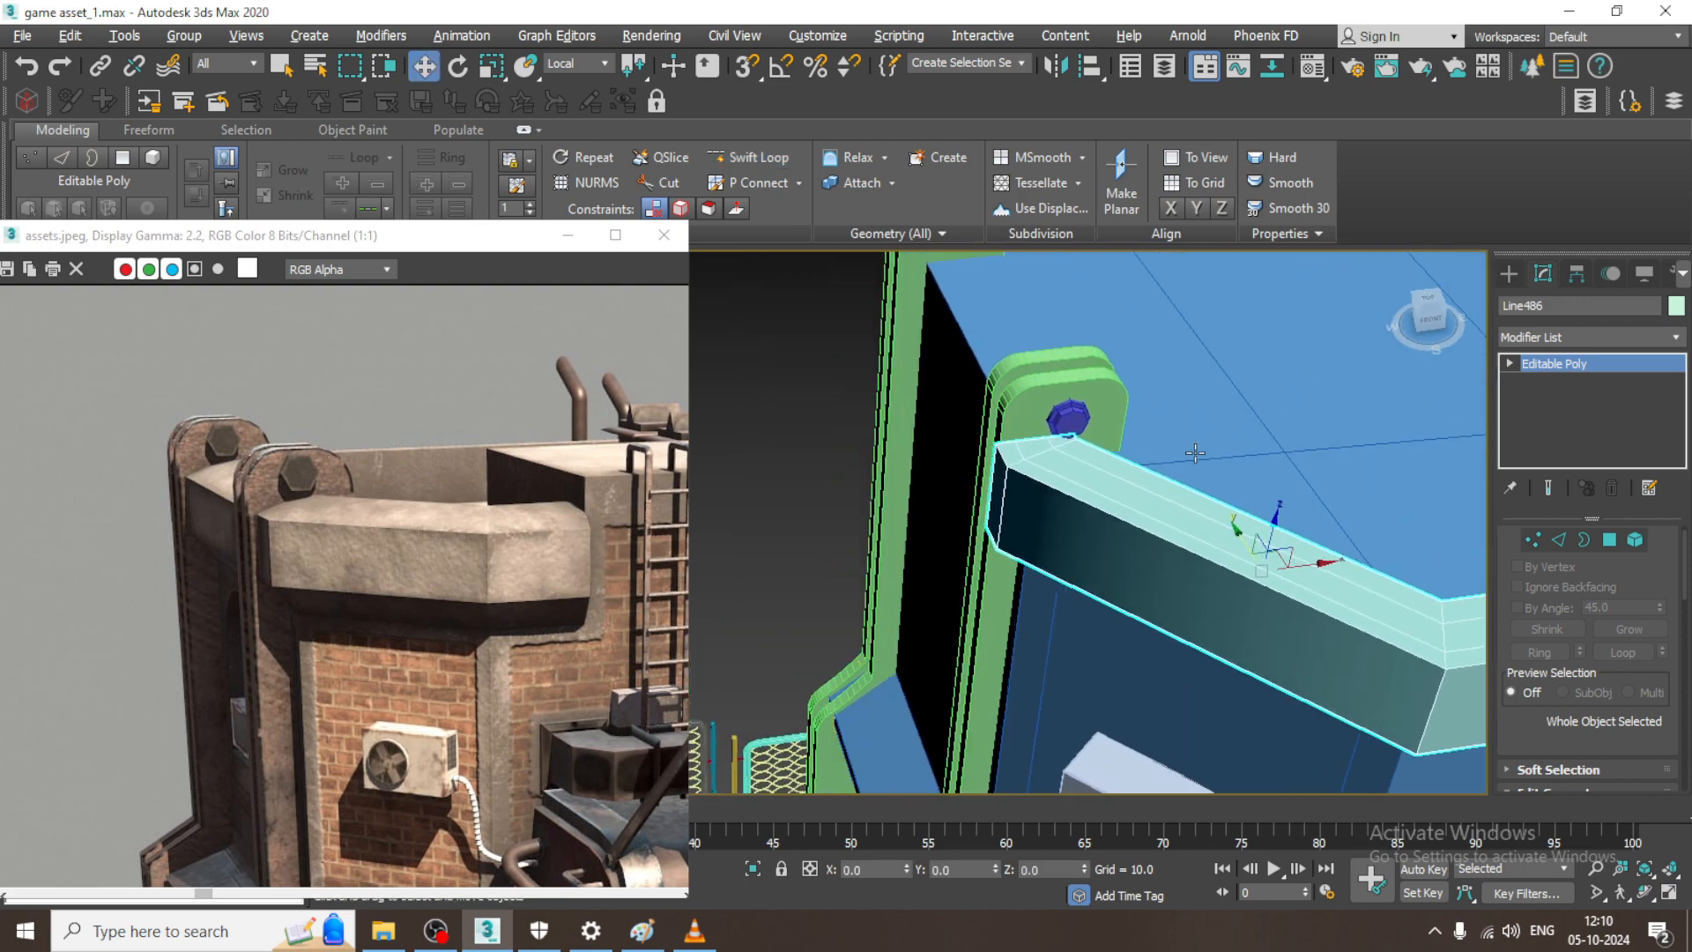
# - Select the edges of the two lengthwise loops on the concrete ledge's upper face, including the segments at both angled ends
pyautogui.scroll(3, 1080, 511)
pyautogui.keyDown('alt'); pyautogui.moveTo(1062, 502); pyautogui.dragTo(1087, 514, button='middle'); pyautogui.keyUp('alt')
pyautogui.press('2')
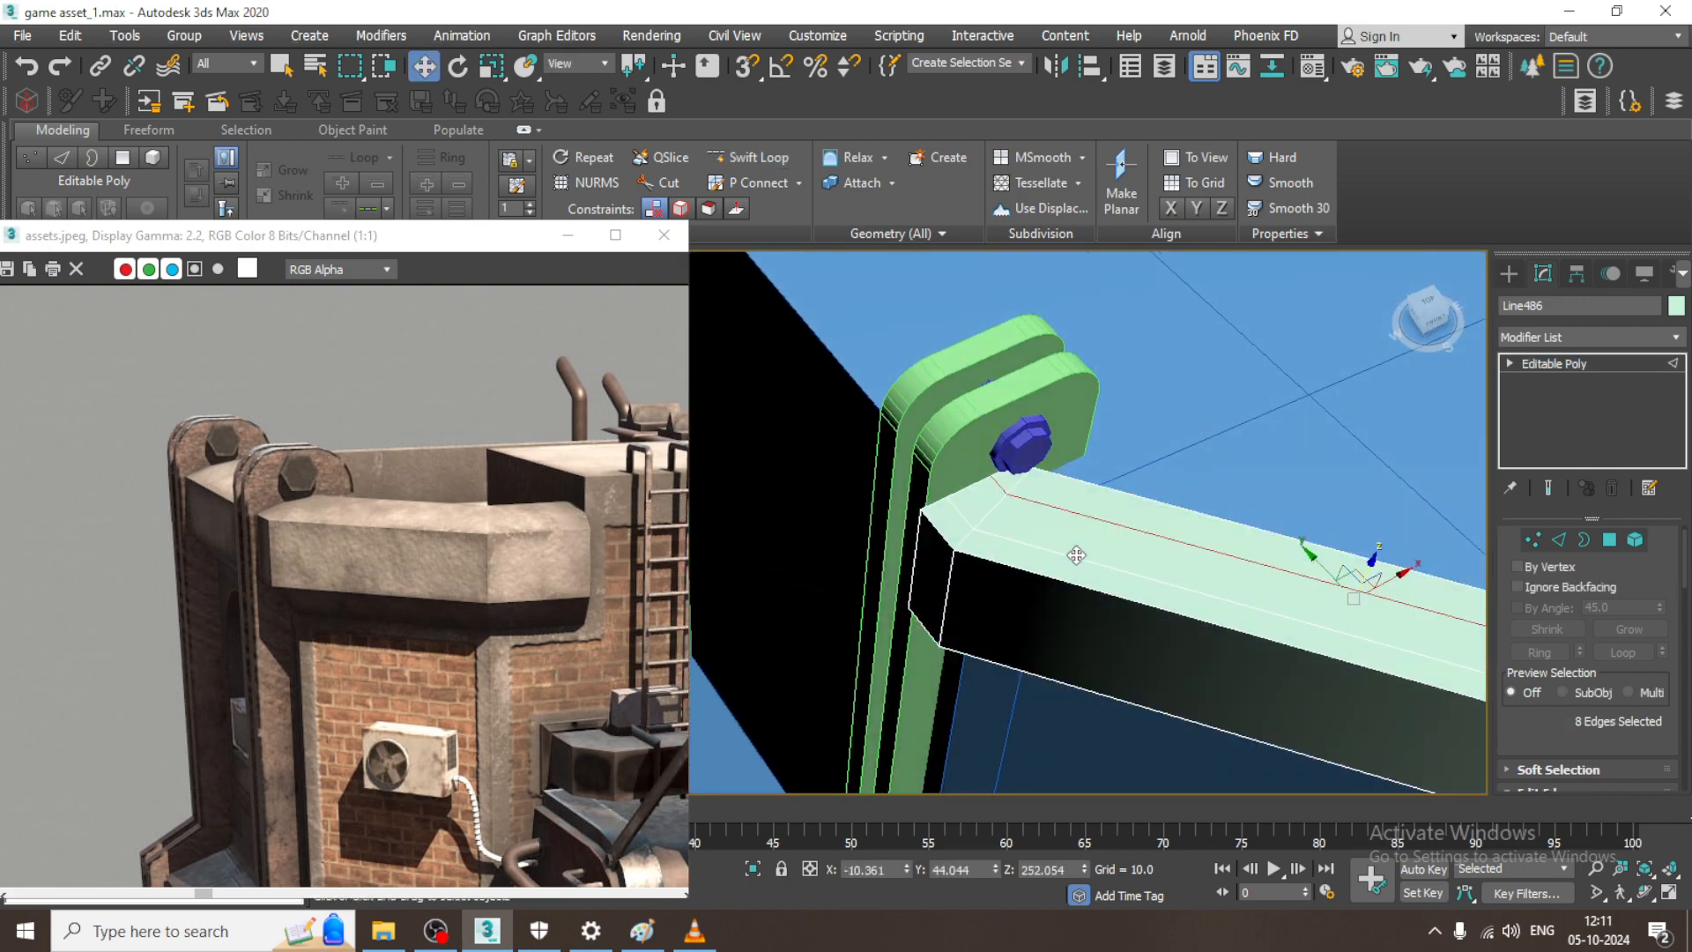
pyautogui.keyDown('ctrl'); pyautogui.click(967, 518); pyautogui.keyUp('ctrl')
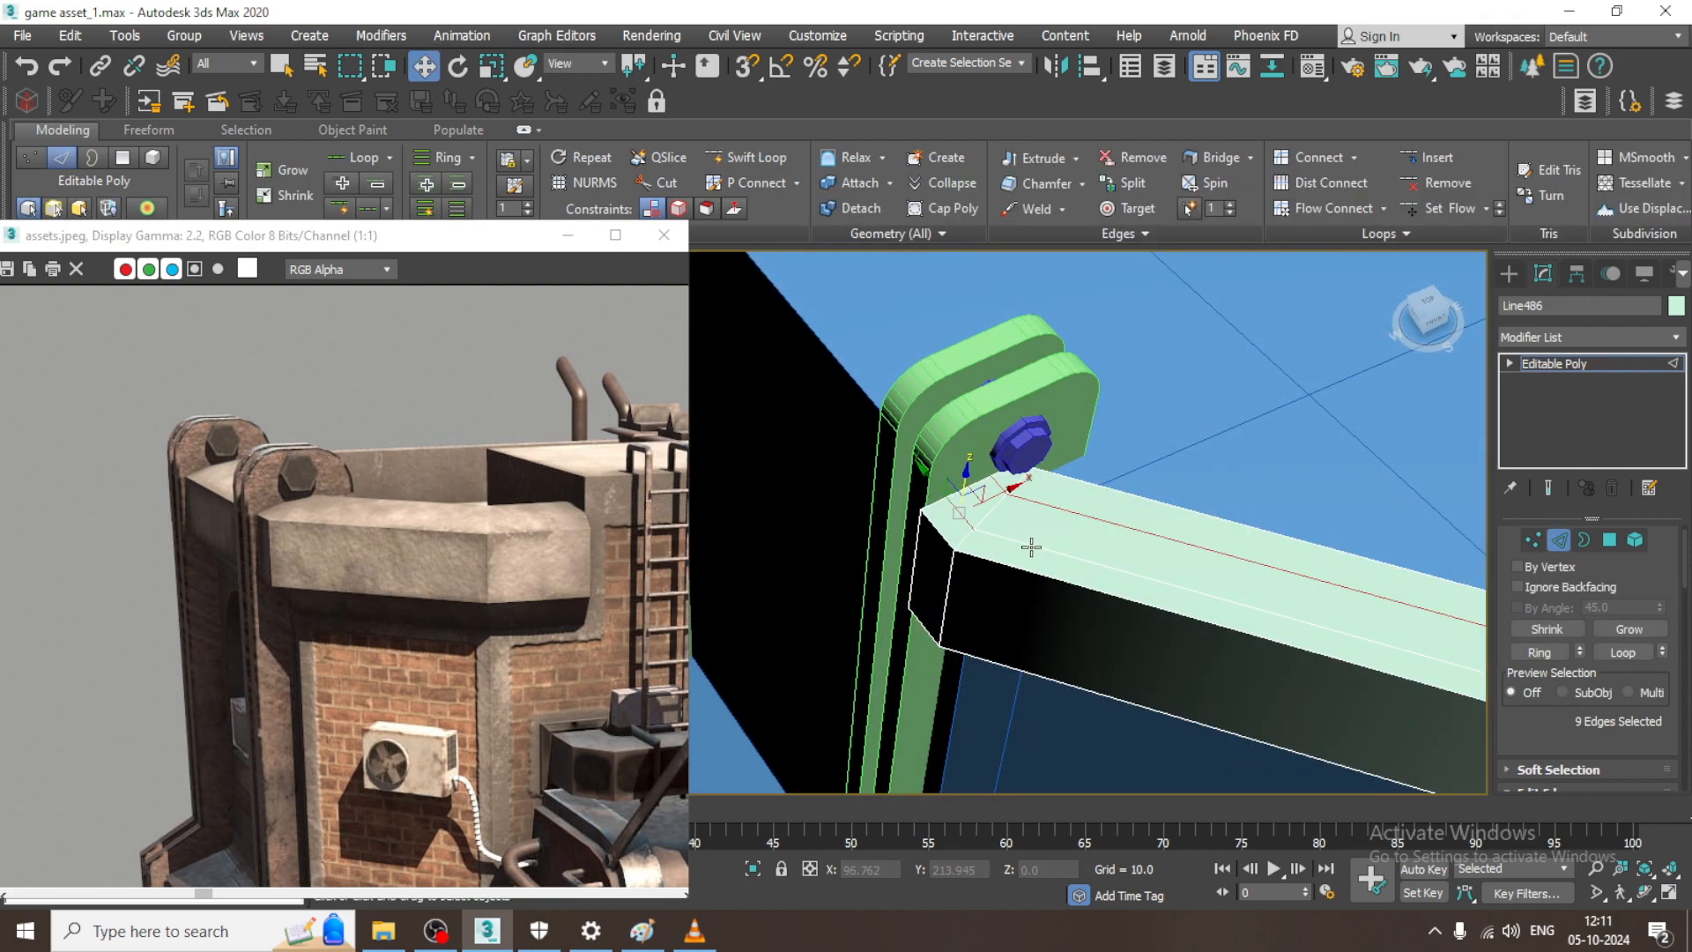
pyautogui.click(1031, 547)
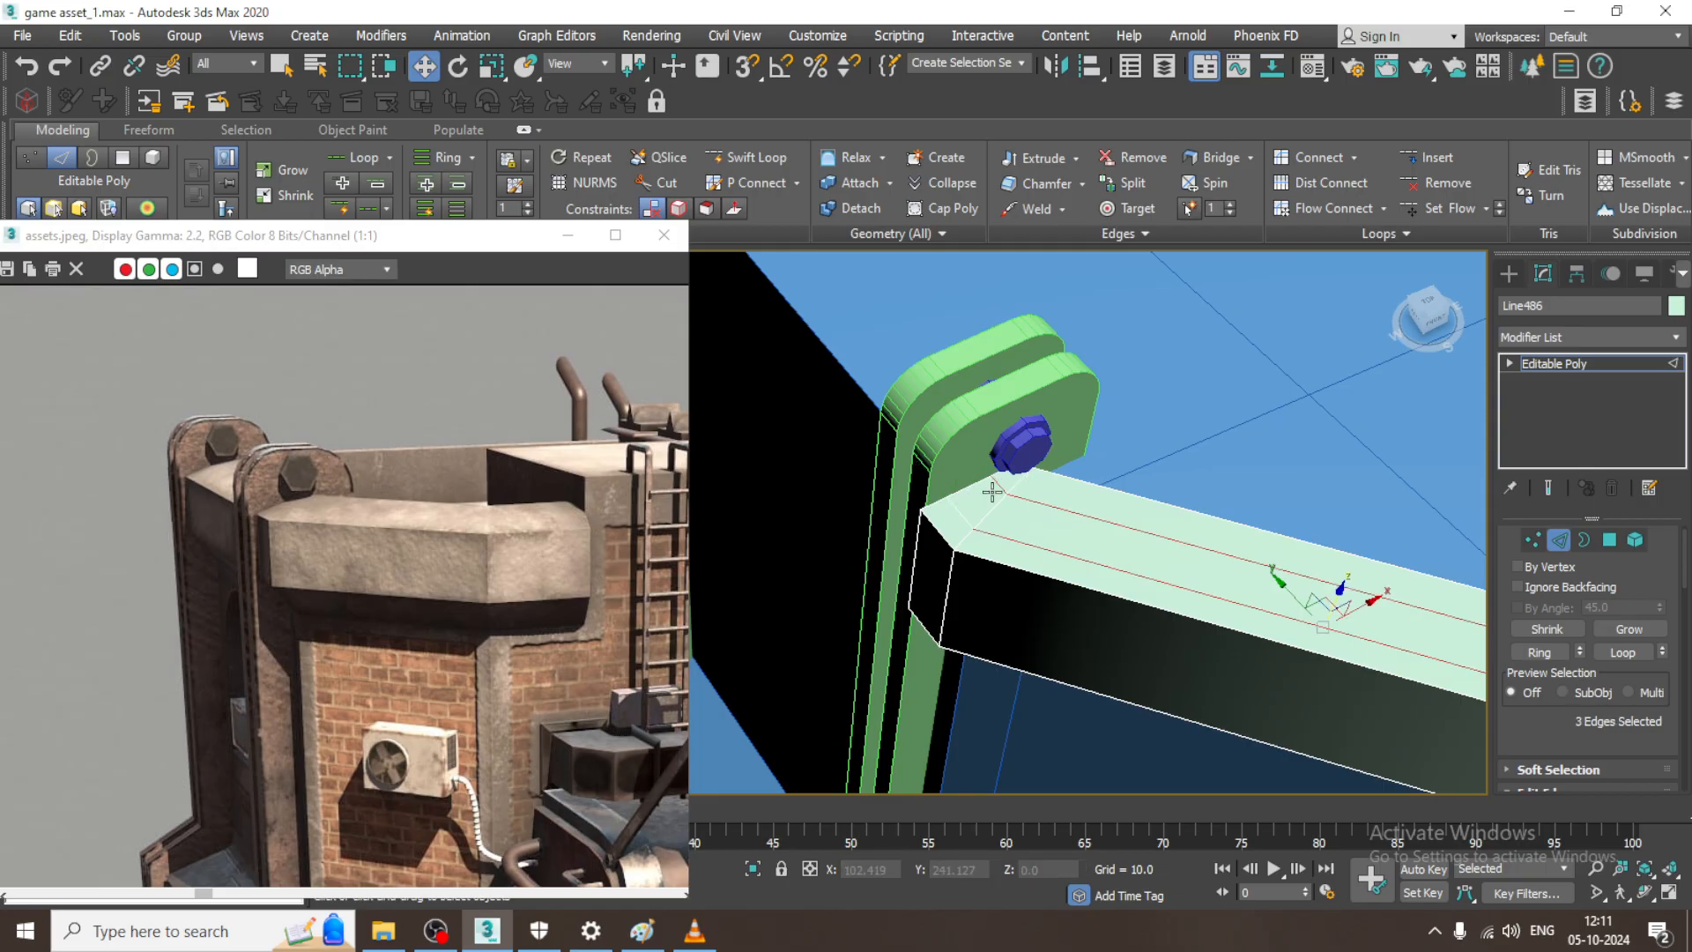
pyautogui.keyDown('ctrl'); pyautogui.click(961, 508); pyautogui.keyUp('ctrl')
pyautogui.moveTo(1288, 566); pyautogui.dragTo(815, 483, button='middle')
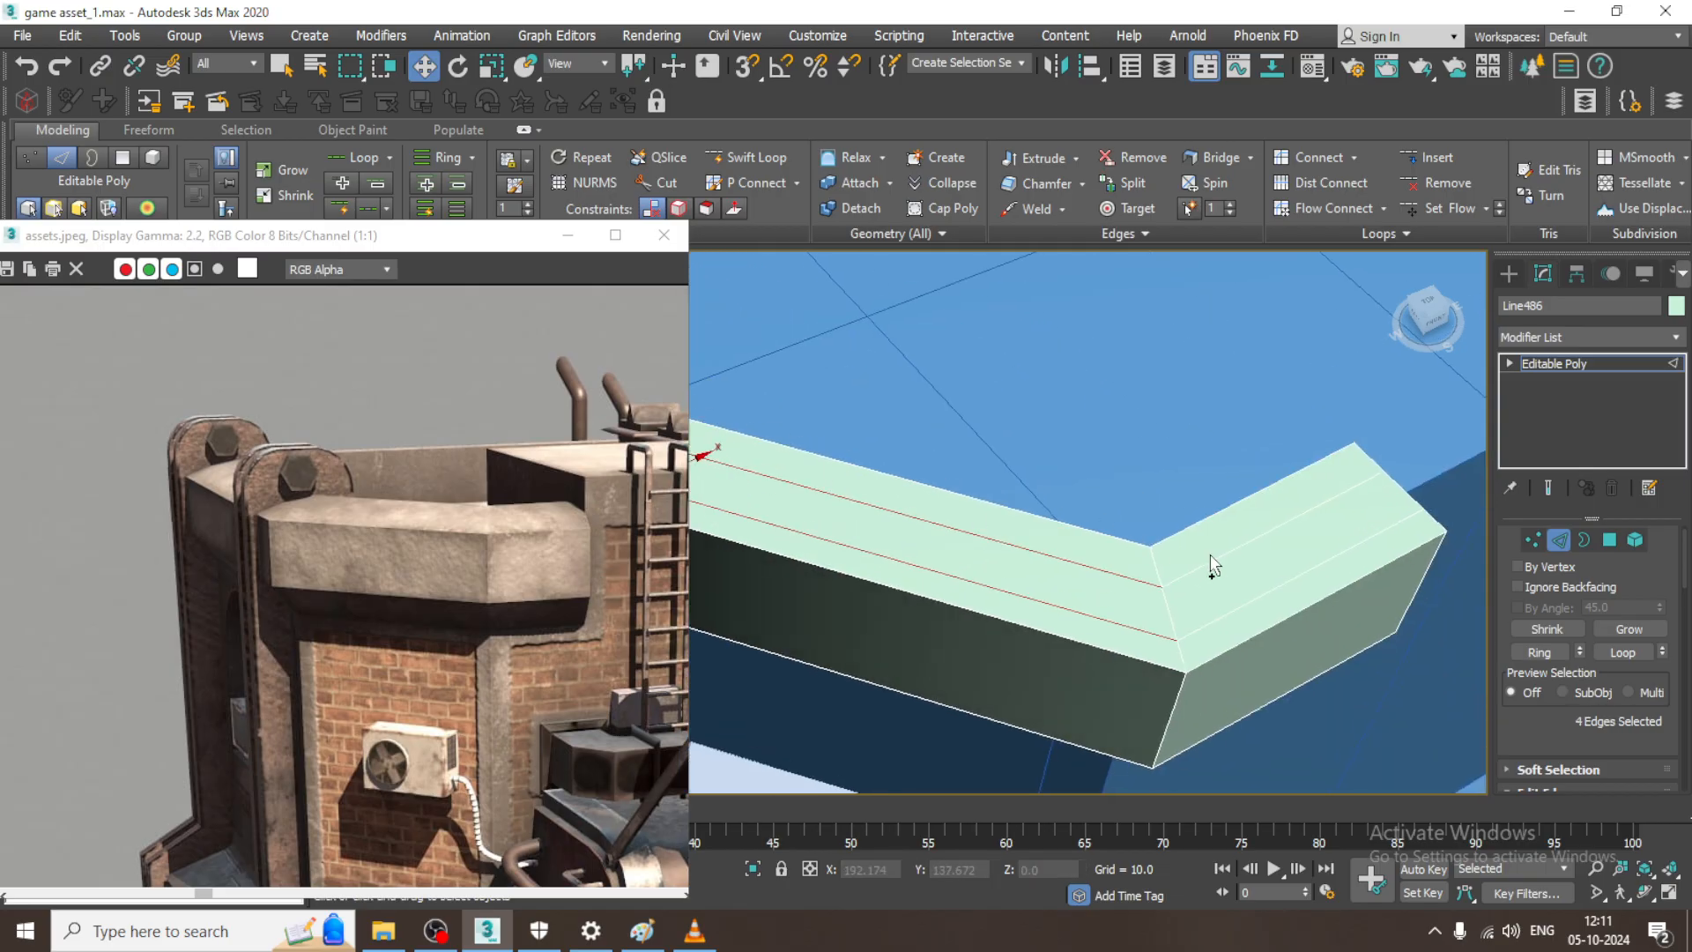
pyautogui.keyDown('ctrl'); pyautogui.click(1162, 562); pyautogui.keyUp('ctrl')
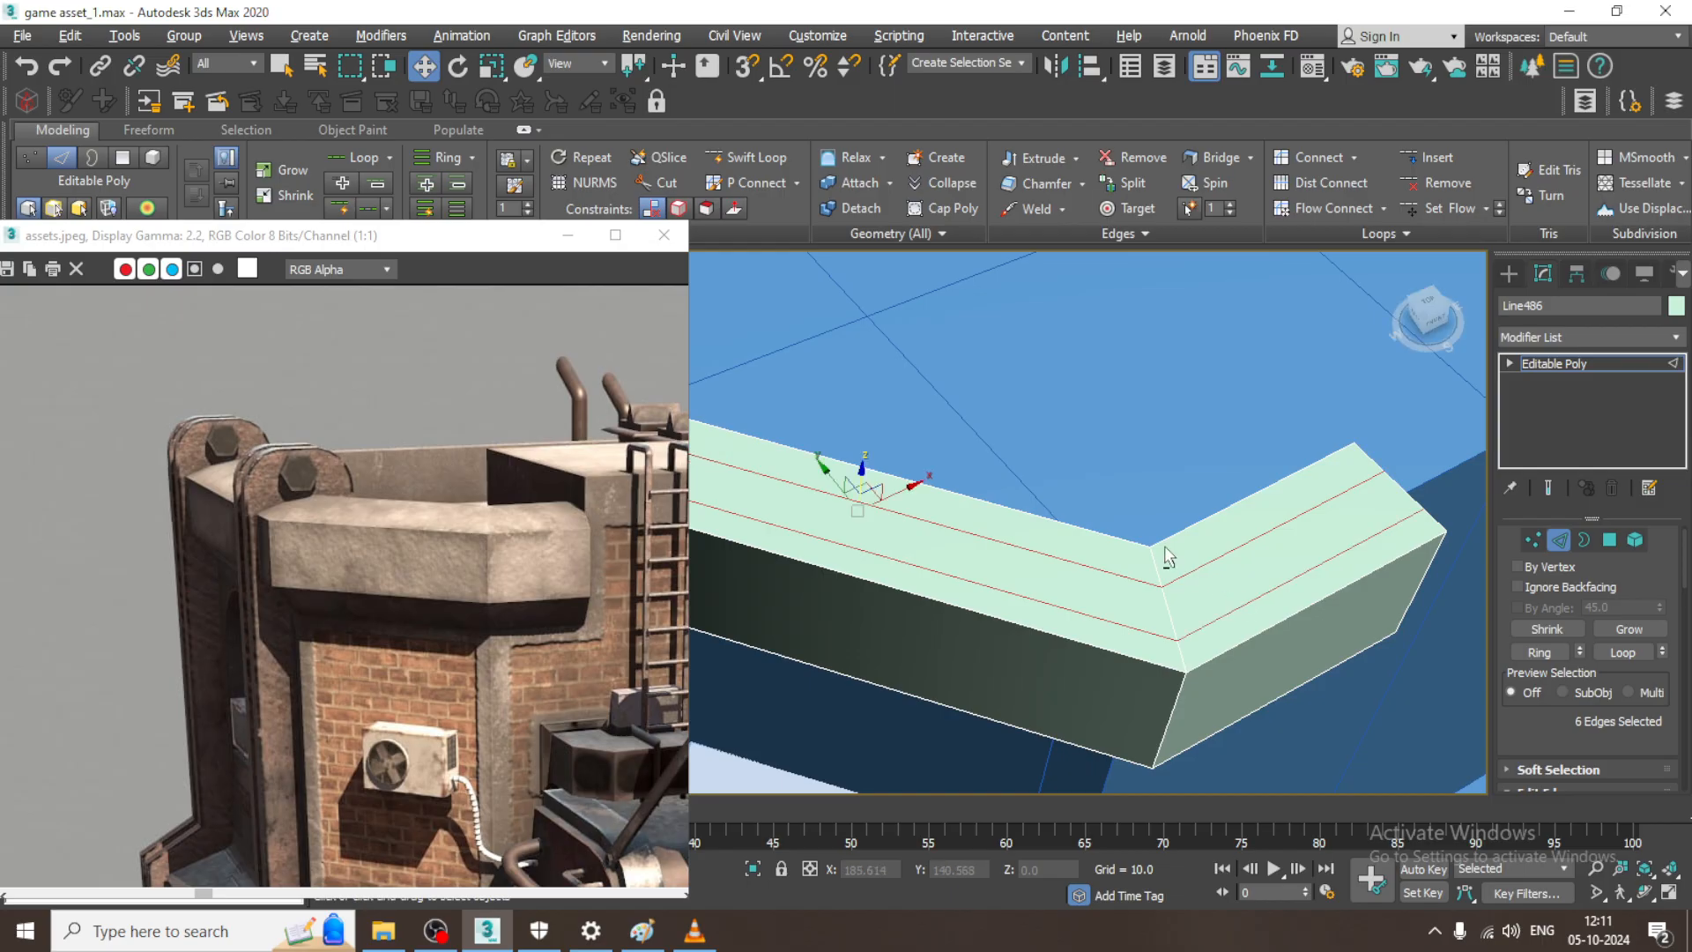
pyautogui.keyDown('alt'); pyautogui.moveTo(1162, 562); pyautogui.dragTo(1056, 478, button='middle'); pyautogui.keyUp('alt')
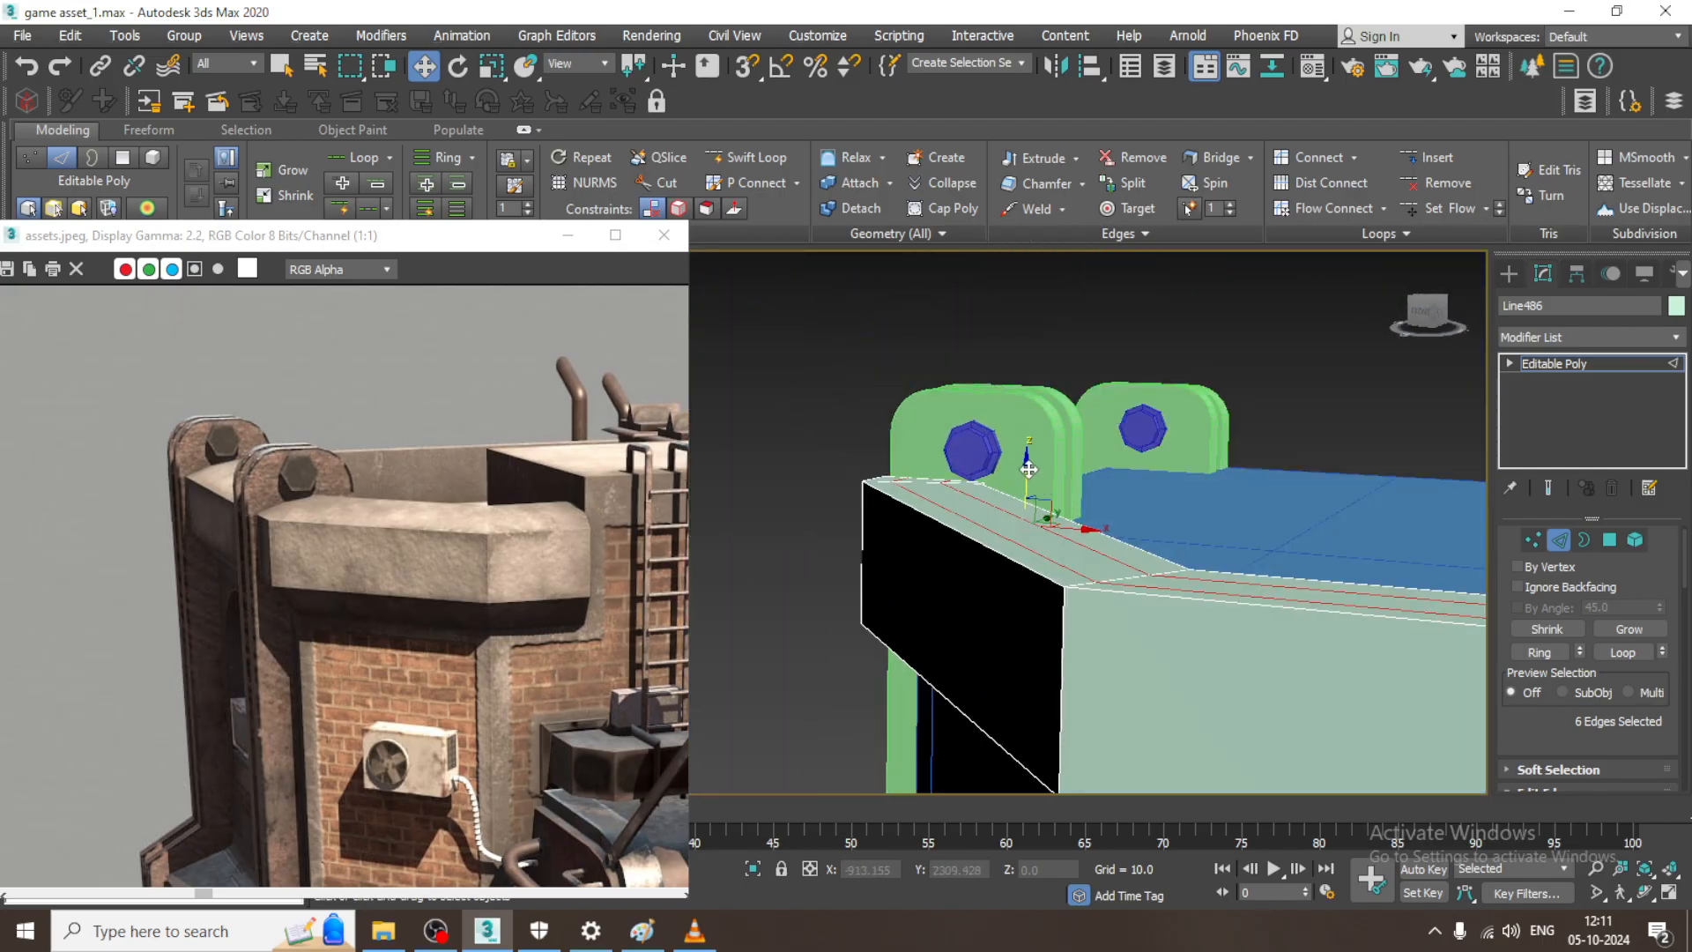
pyautogui.keyDown('alt'); pyautogui.moveTo(1028, 468); pyautogui.dragTo(1350, 551, button='middle'); pyautogui.keyUp('alt')
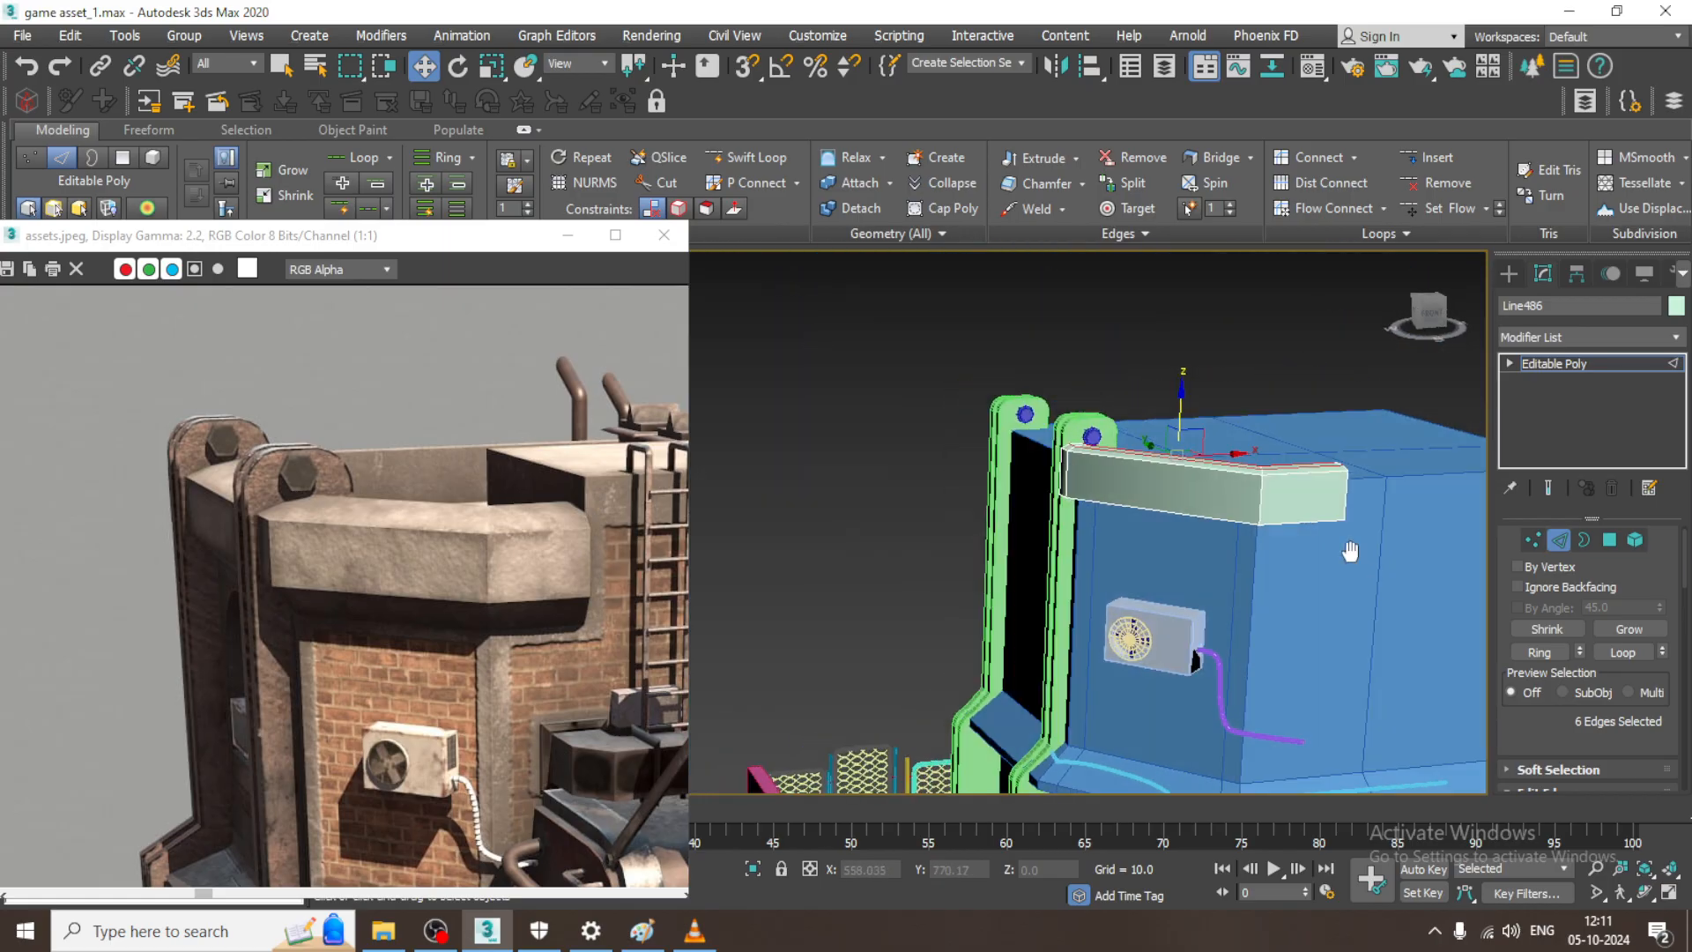
pyautogui.scroll(-5, 1350, 551)
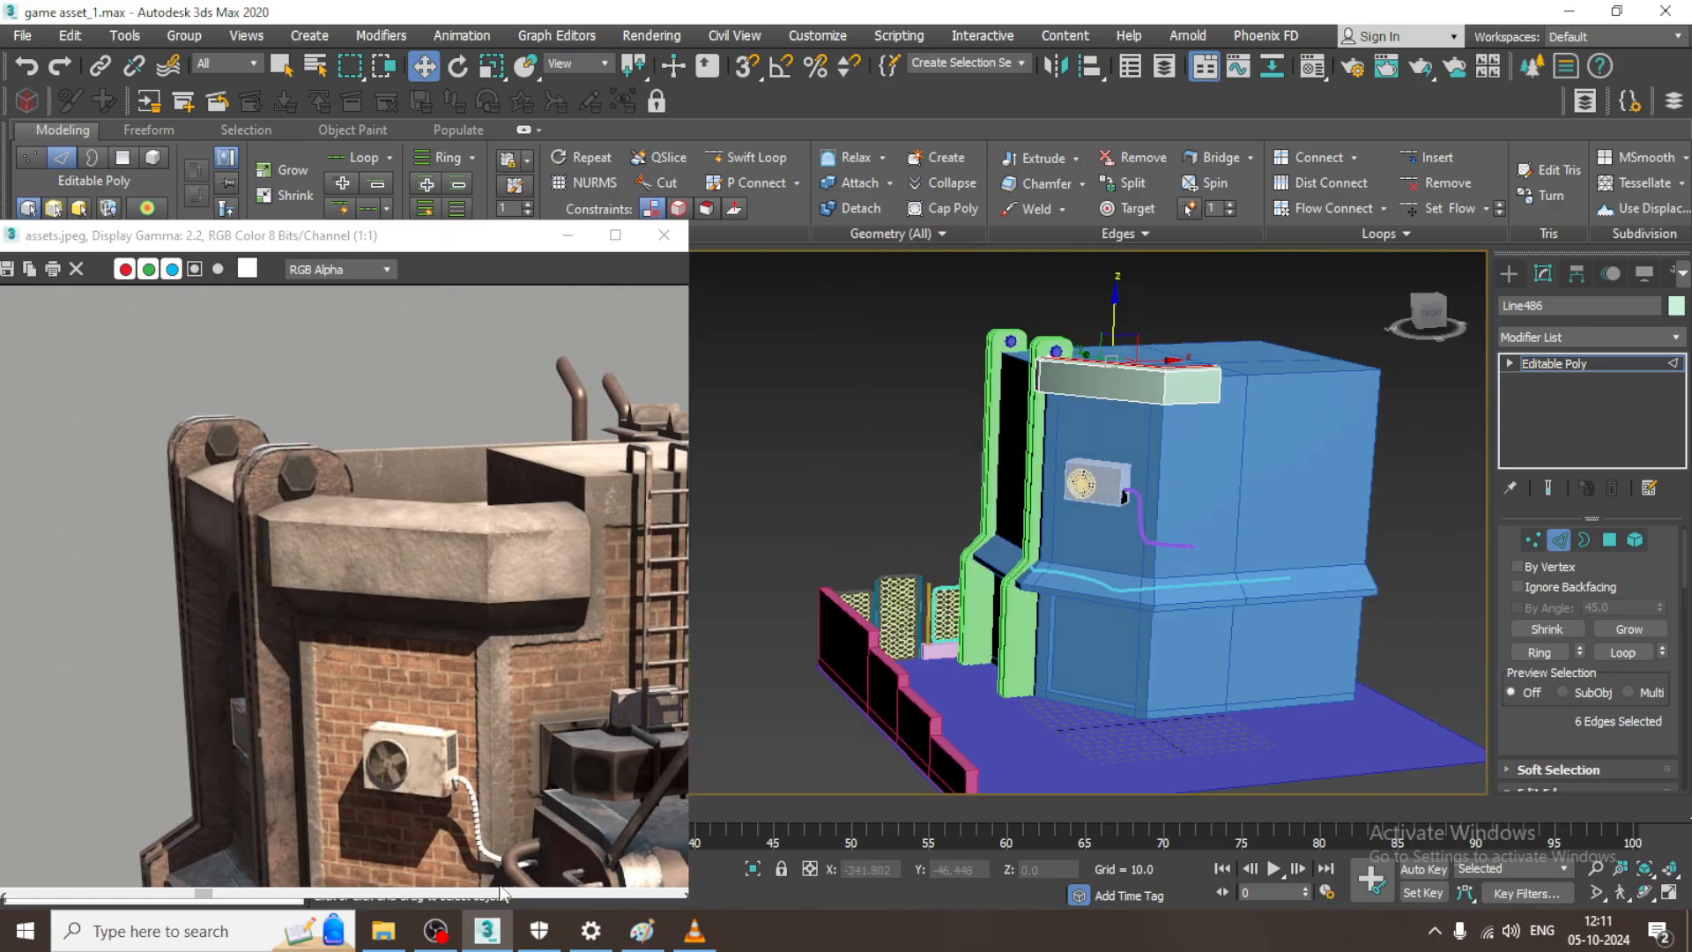
pyautogui.click(449, 931)
pyautogui.click(449, 932)
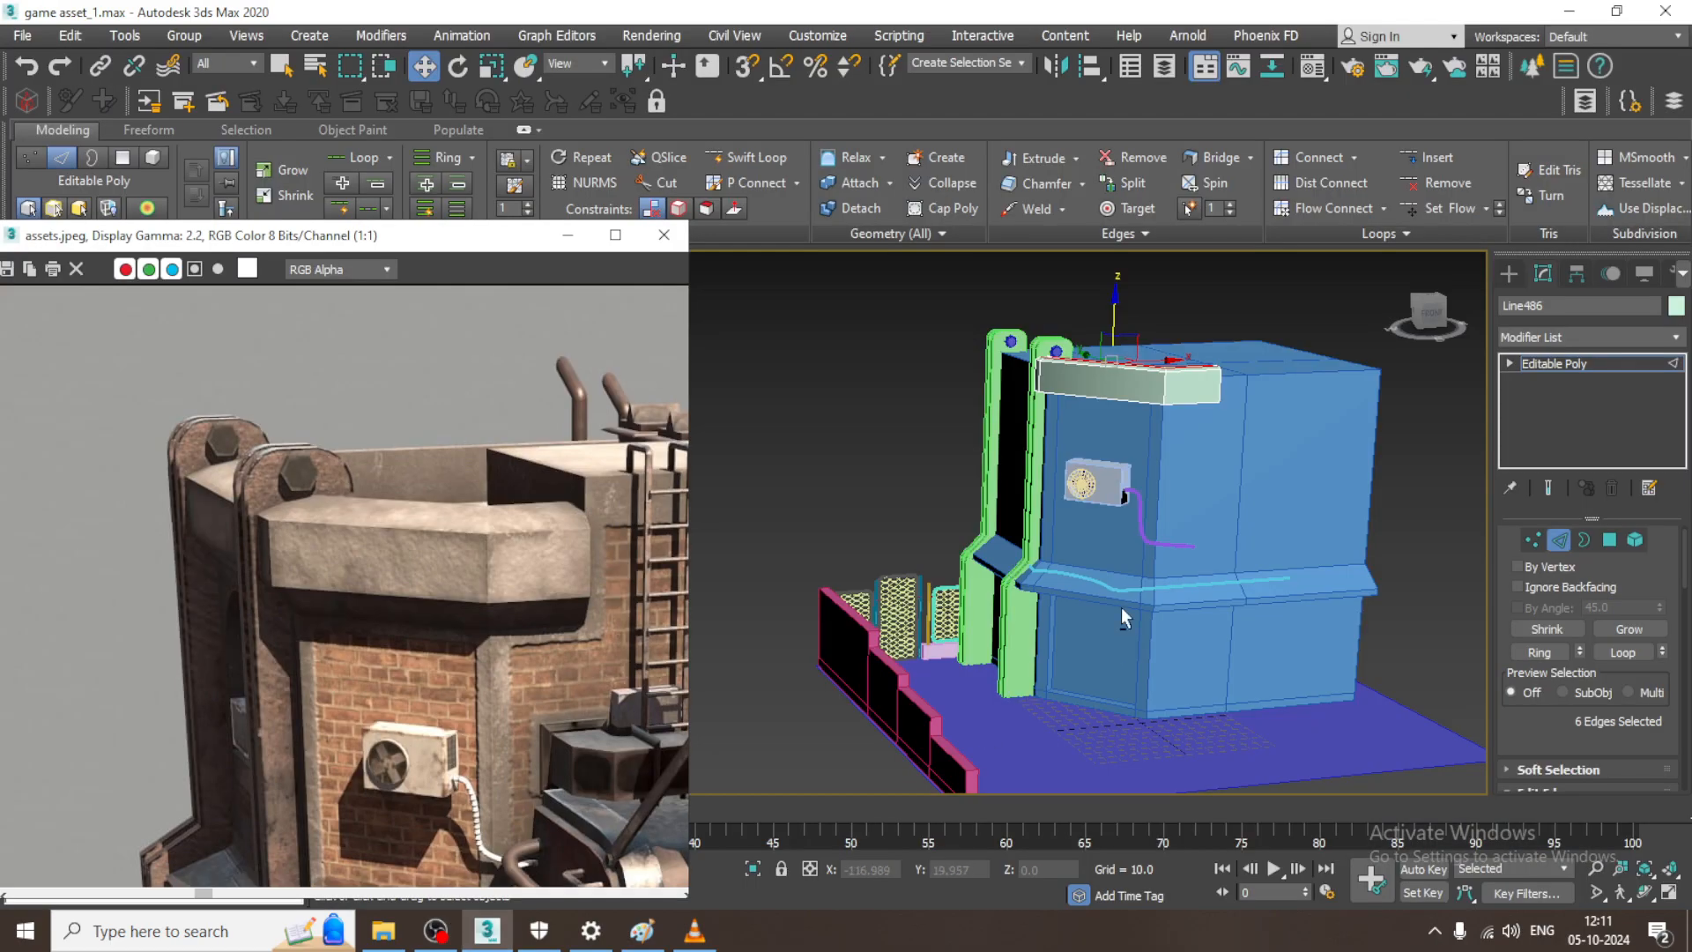
# - Move the reference image window up, shrink it, and zoom its picture out to 1:2 to frame more of the building
pyautogui.moveTo(1128, 561); pyautogui.dragTo(1057, 551, button='middle')
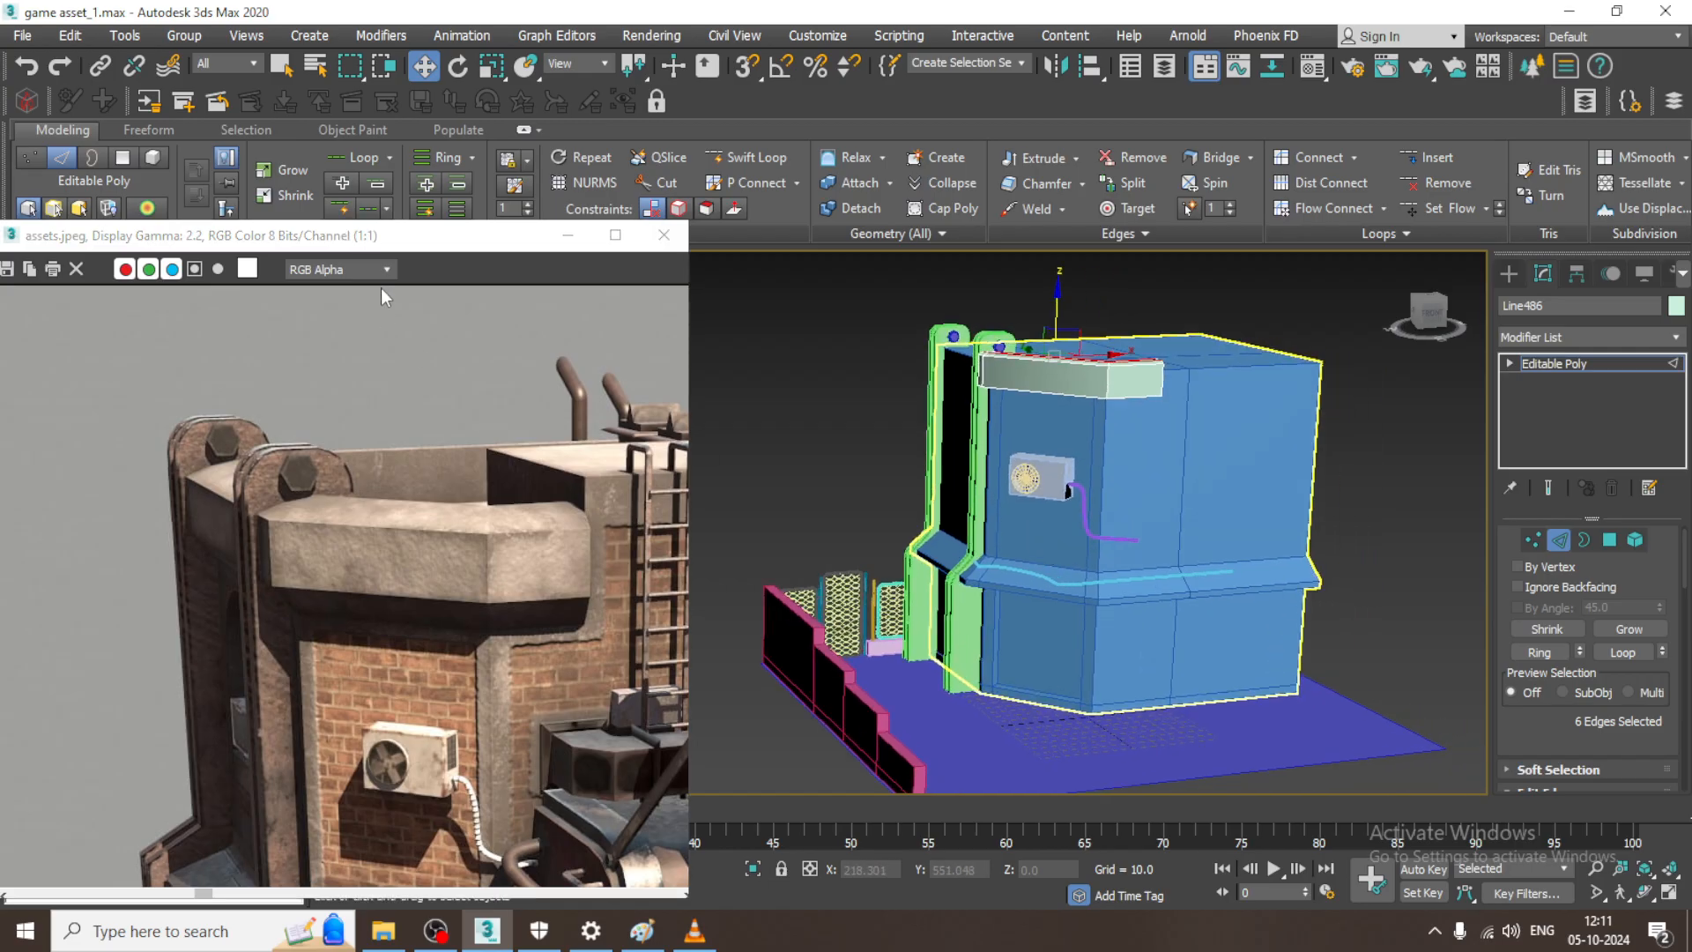
pyautogui.moveTo(370, 240); pyautogui.dragTo(375, 62)
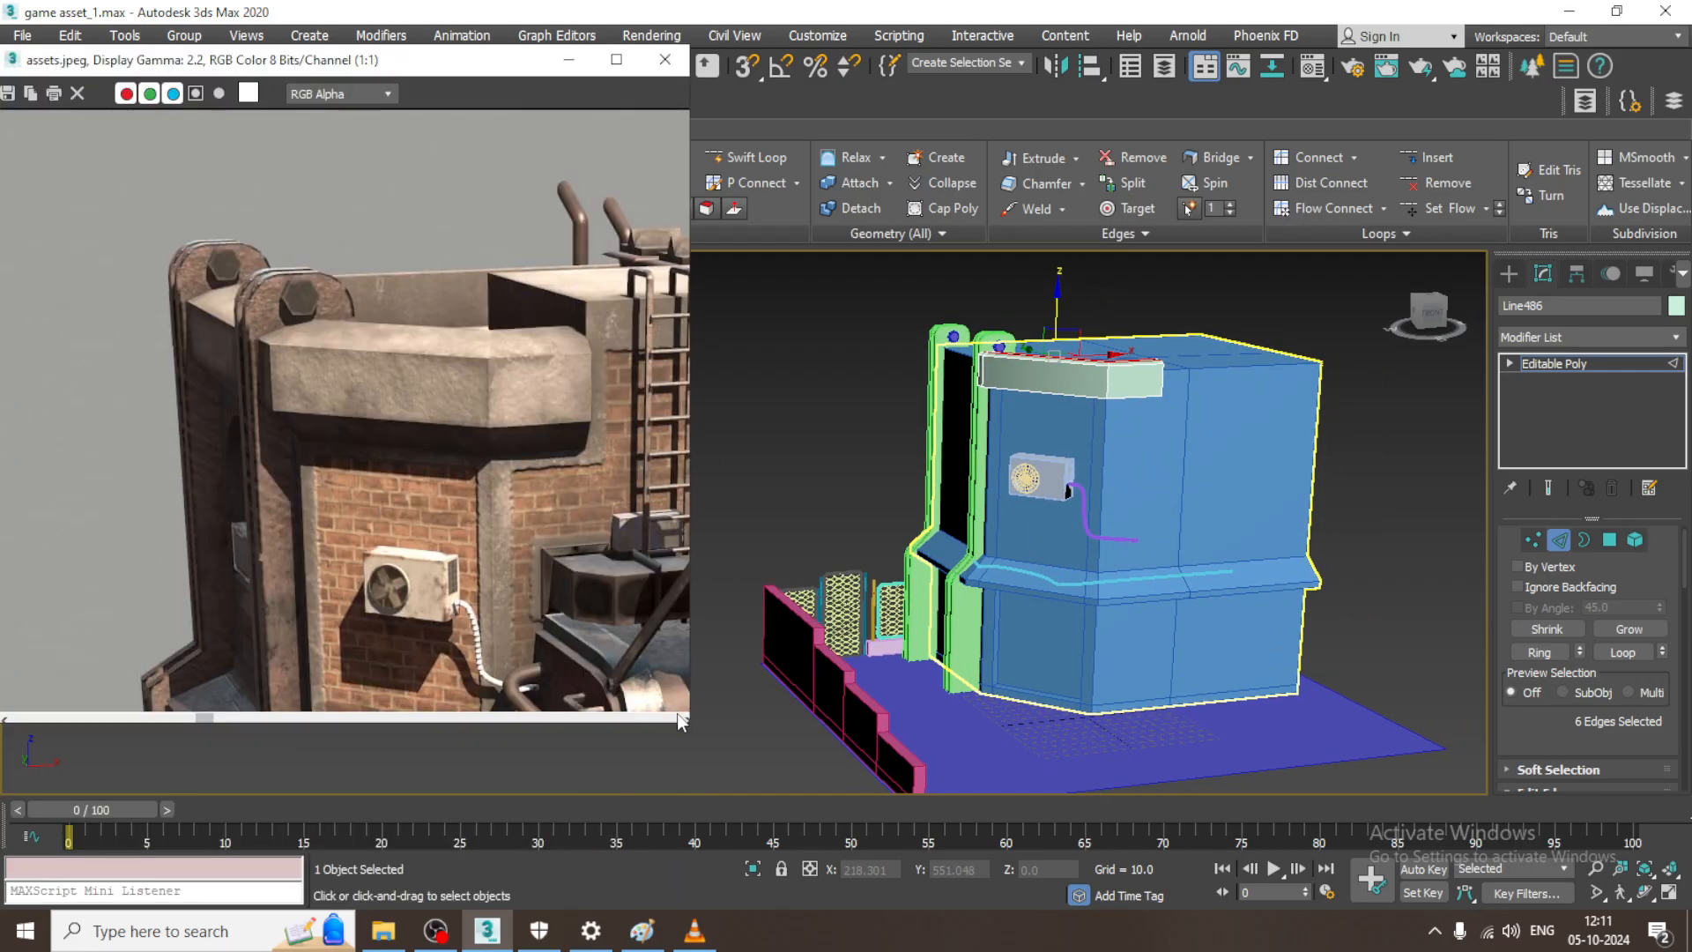
pyautogui.moveTo(690, 728); pyautogui.dragTo(557, 513)
pyautogui.scroll(-1, 426, 406)
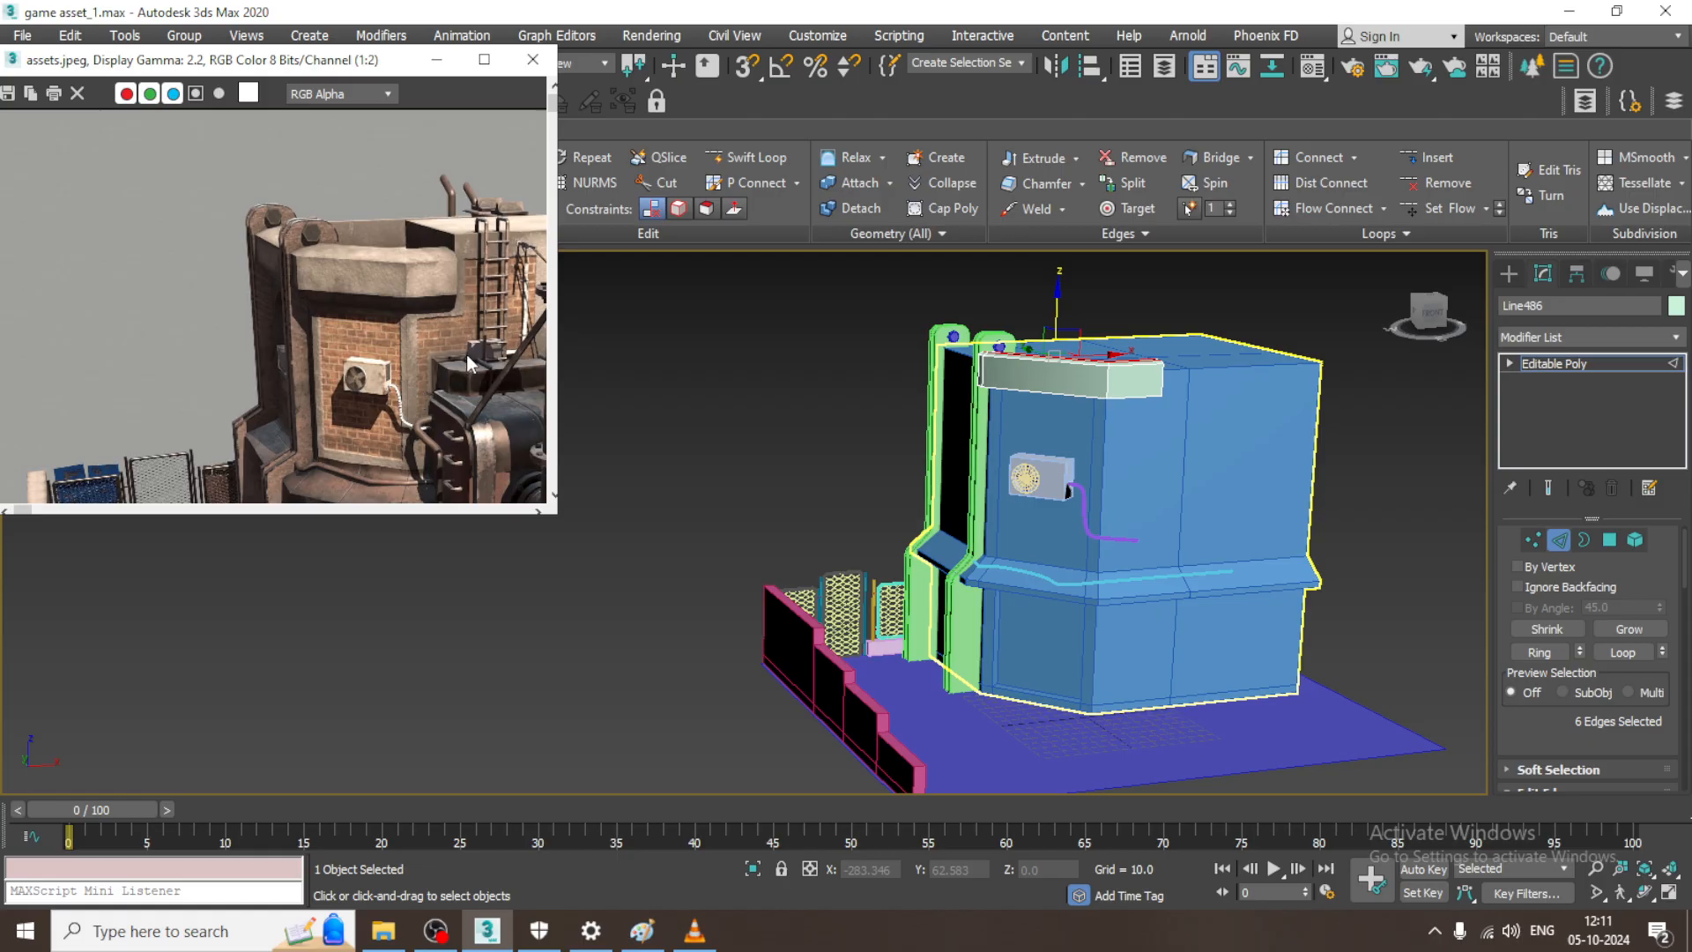
pyautogui.moveTo(467, 355); pyautogui.dragTo(339, 278, button='middle')
# - Return the concrete ledge to object level and collapse the modeling ribbon to enlarge the viewport beside the repositioned reference image
pyautogui.click(1582, 370)
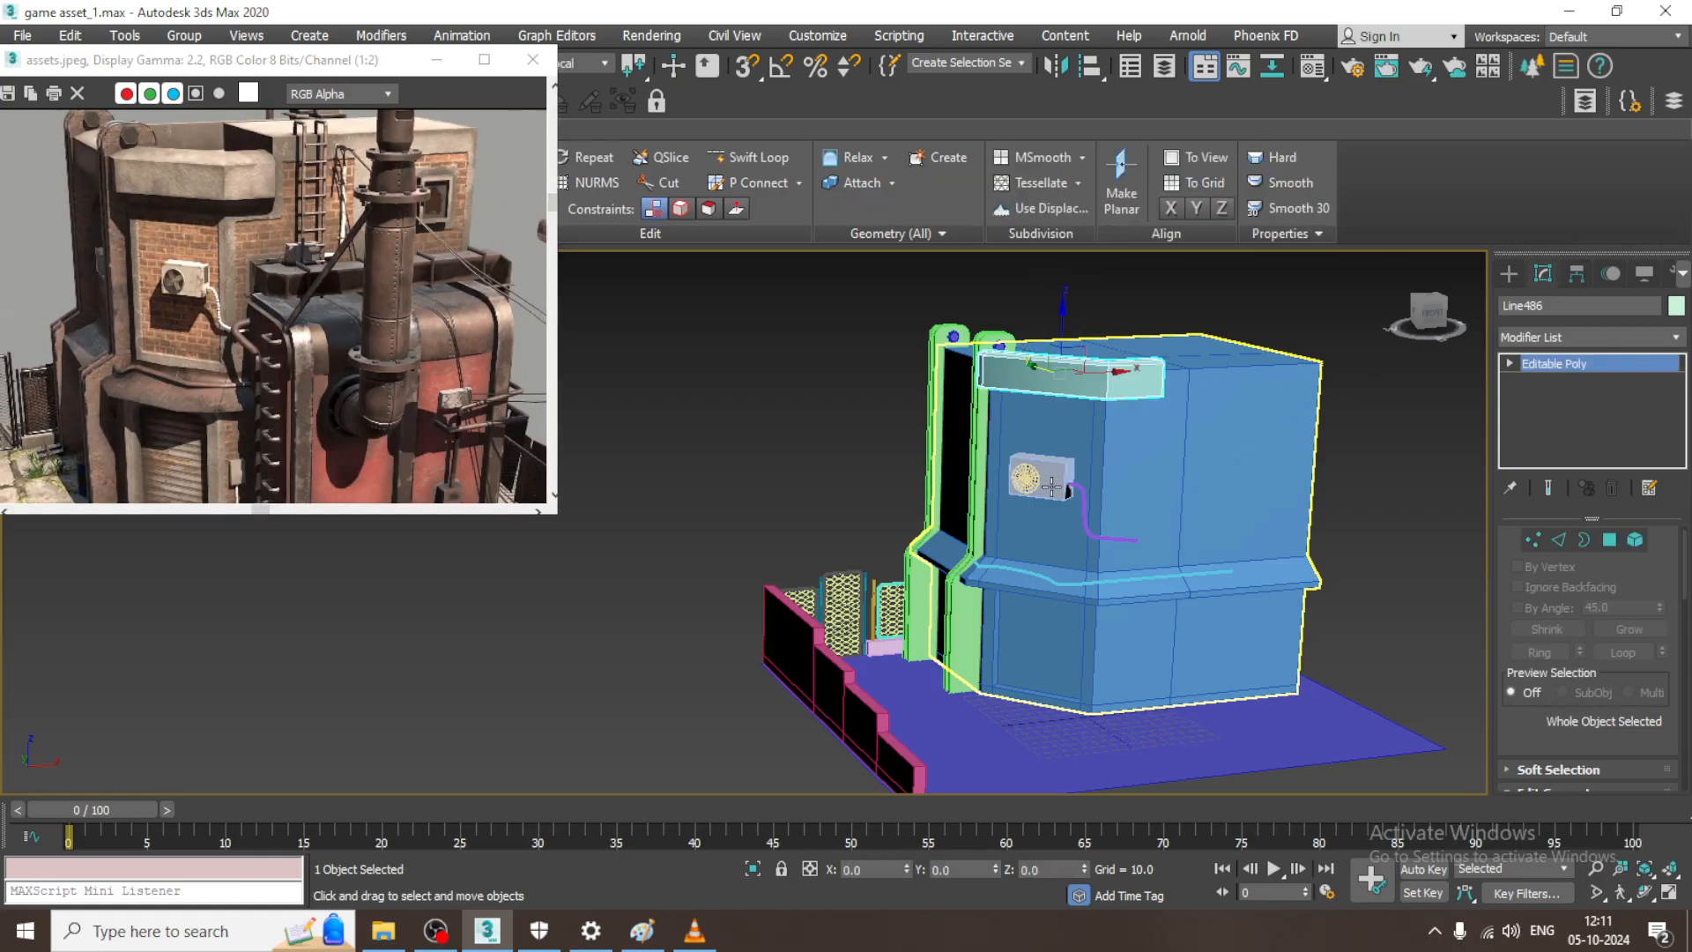
pyautogui.keyDown('alt'); pyautogui.moveTo(1068, 492); pyautogui.dragTo(1080, 492, button='middle'); pyautogui.keyUp('alt')
pyautogui.moveTo(1080, 492); pyautogui.dragTo(990, 470, button='middle')
pyautogui.moveTo(306, 70); pyautogui.dragTo(253, 46)
pyautogui.doubleClick(85, 132)
pyautogui.scroll(4, 1194, 403)
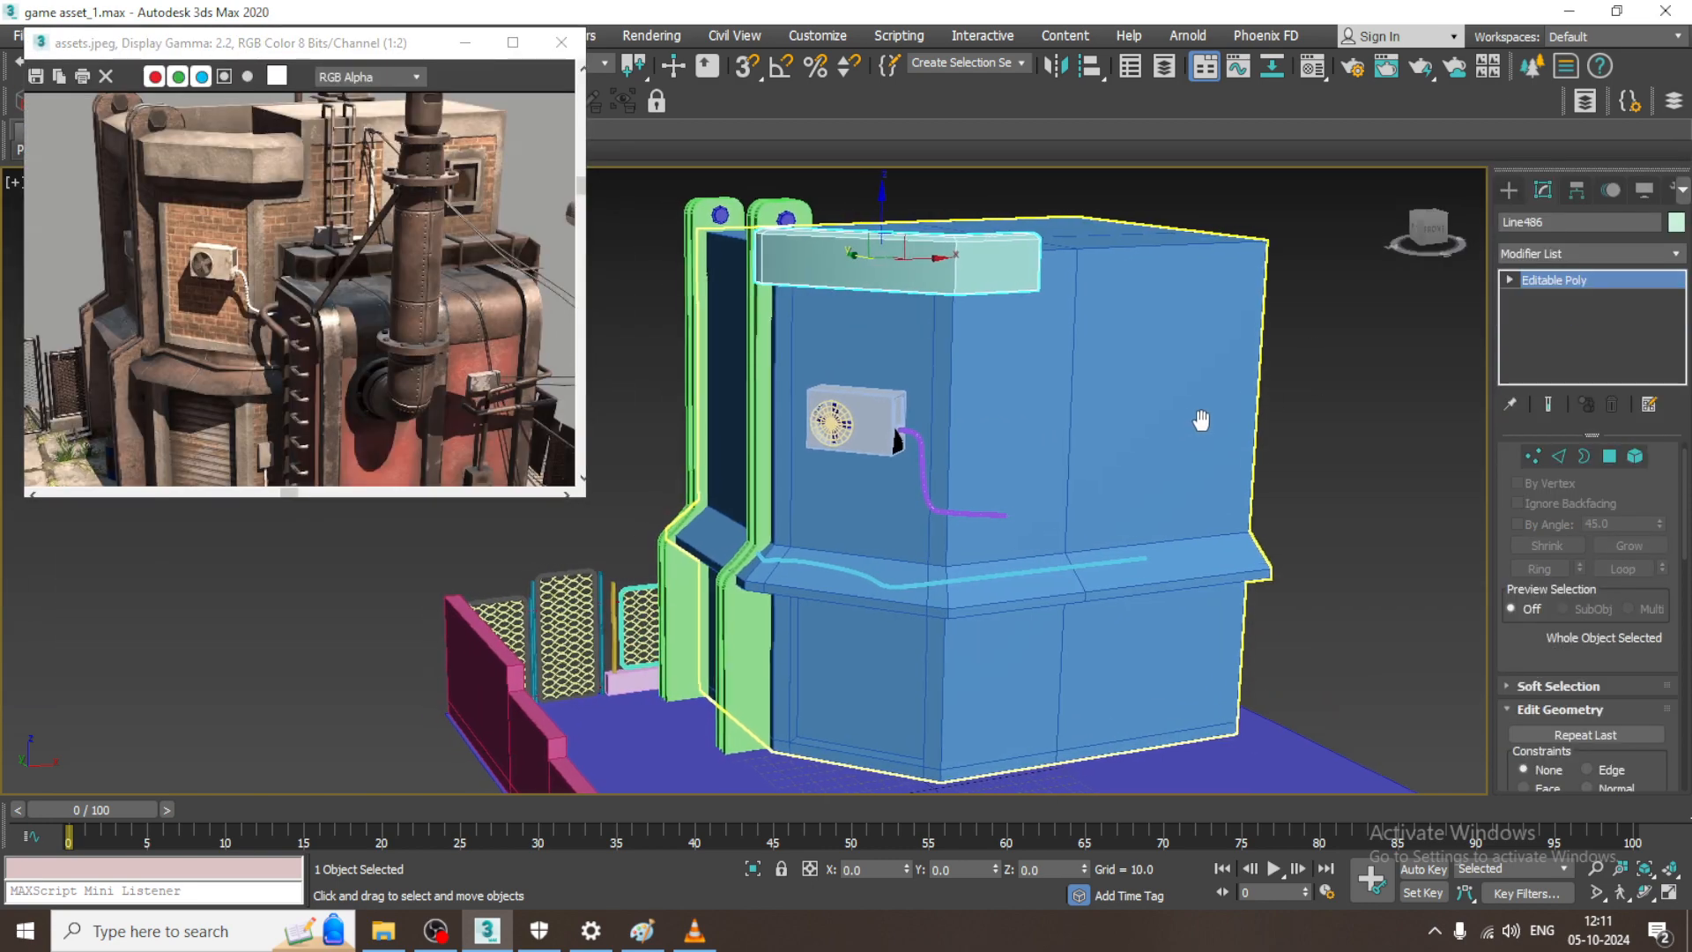